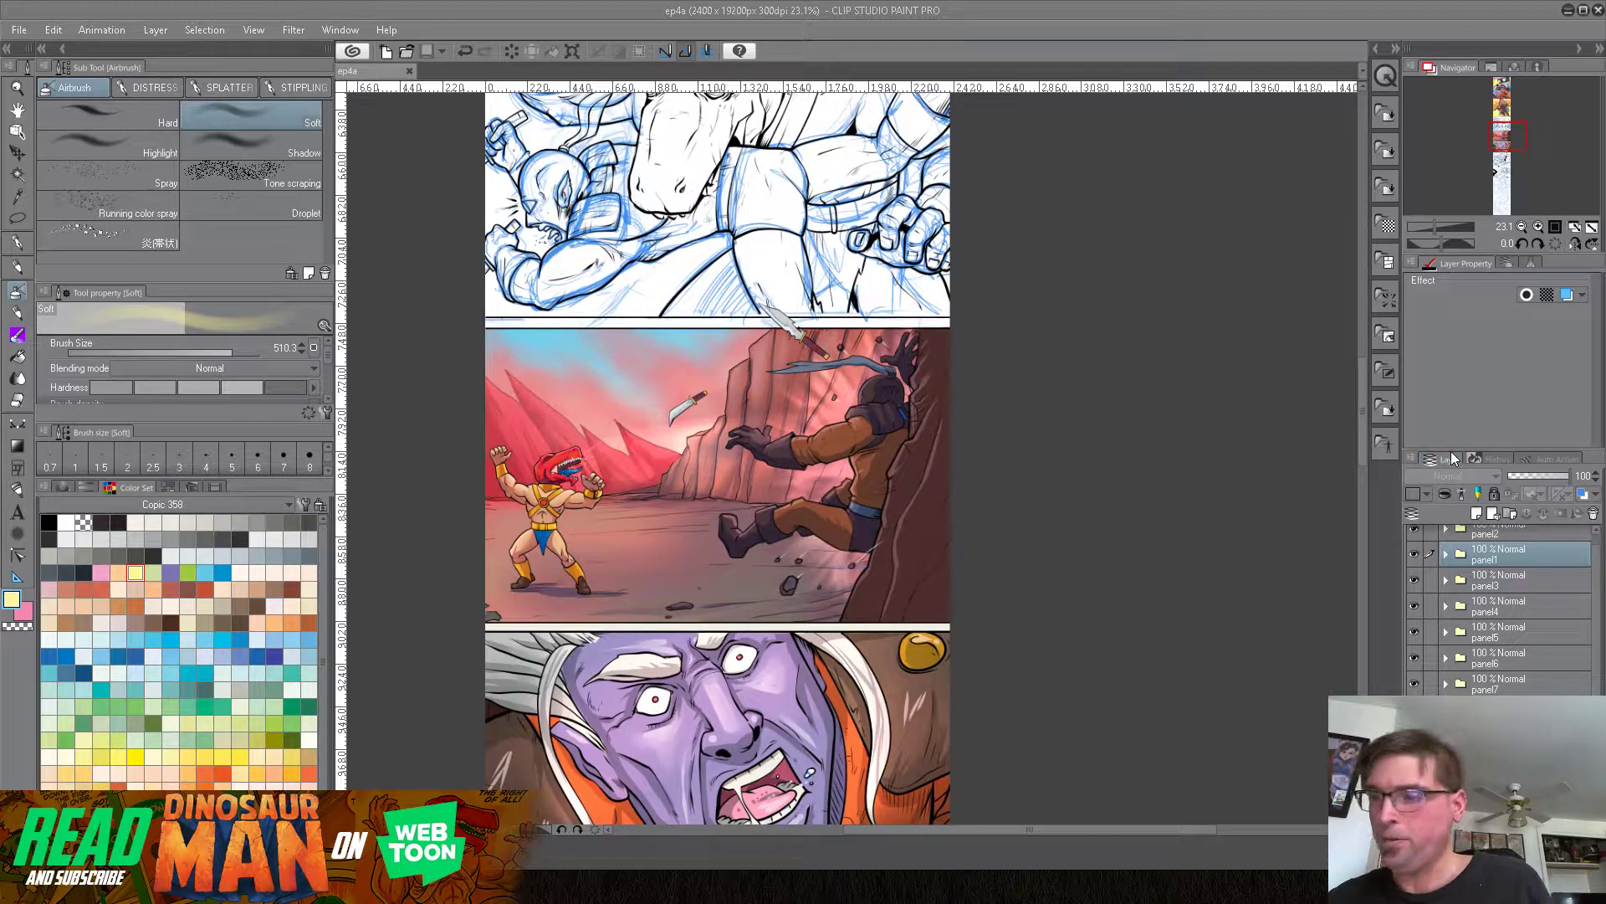
Step: Expand the panel3 folder and delete the blue rough sketch layer underneath its line art
{"action": "mouse_move", "coordinate": [1362, 408]}
{"action": "left_mouse_down"}
{"action": "mouse_move", "coordinate": [1365, 345]}
{"action": "mouse_move", "coordinate": [1364, 368]}
{"action": "left_mouse_up"}
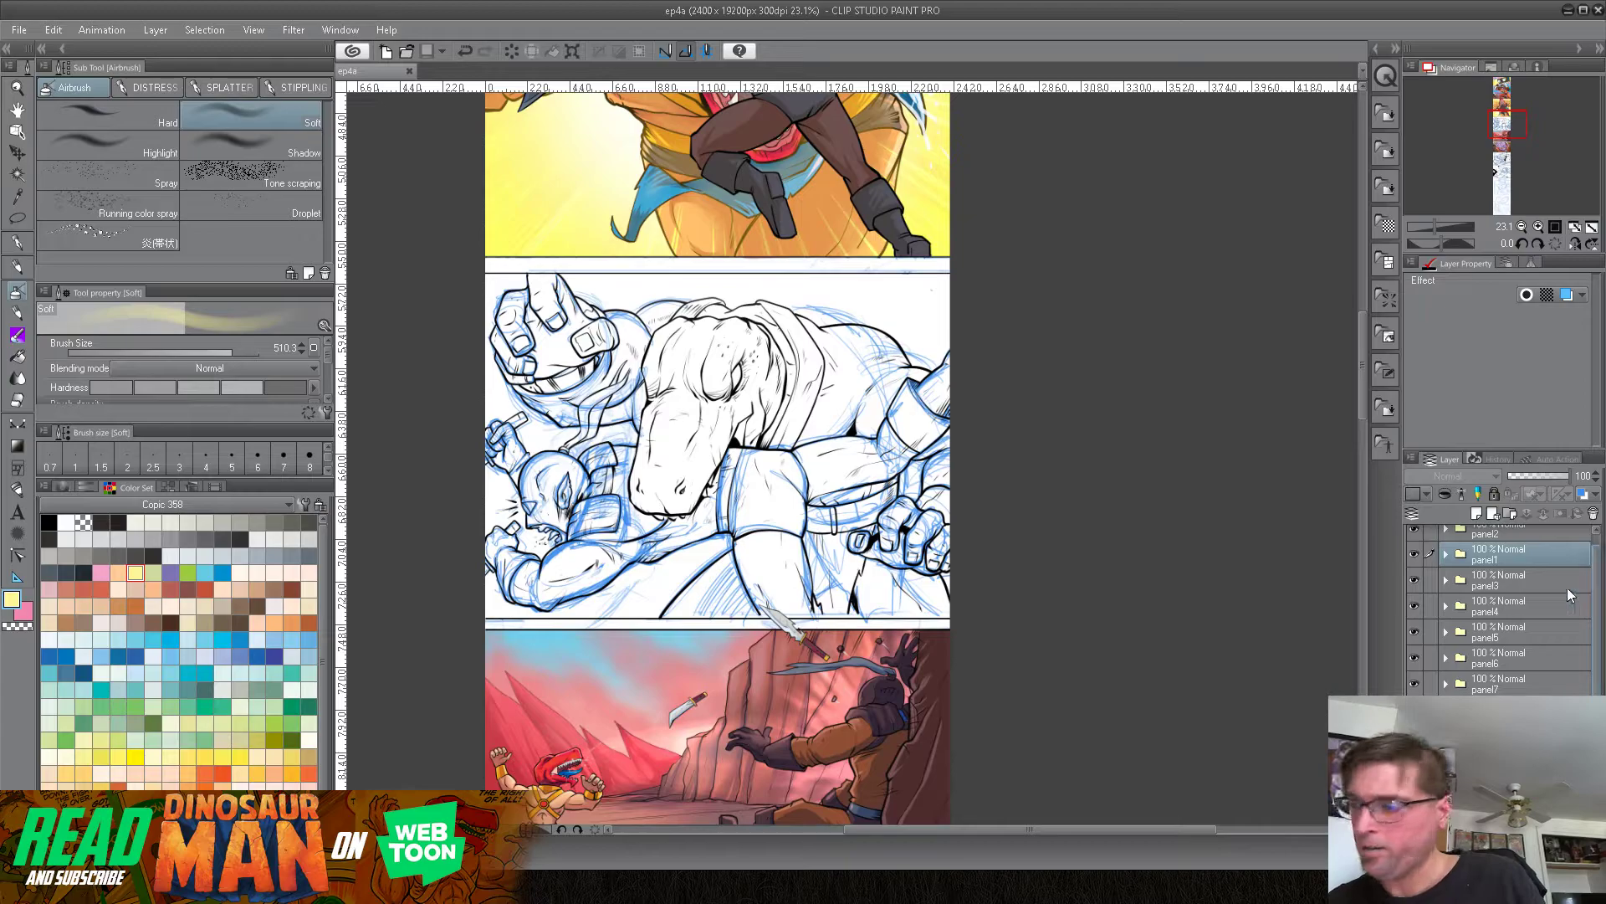
{"action": "left_click", "coordinate": [1414, 578]}
{"action": "left_click", "coordinate": [1415, 579]}
{"action": "left_click", "coordinate": [1415, 578]}
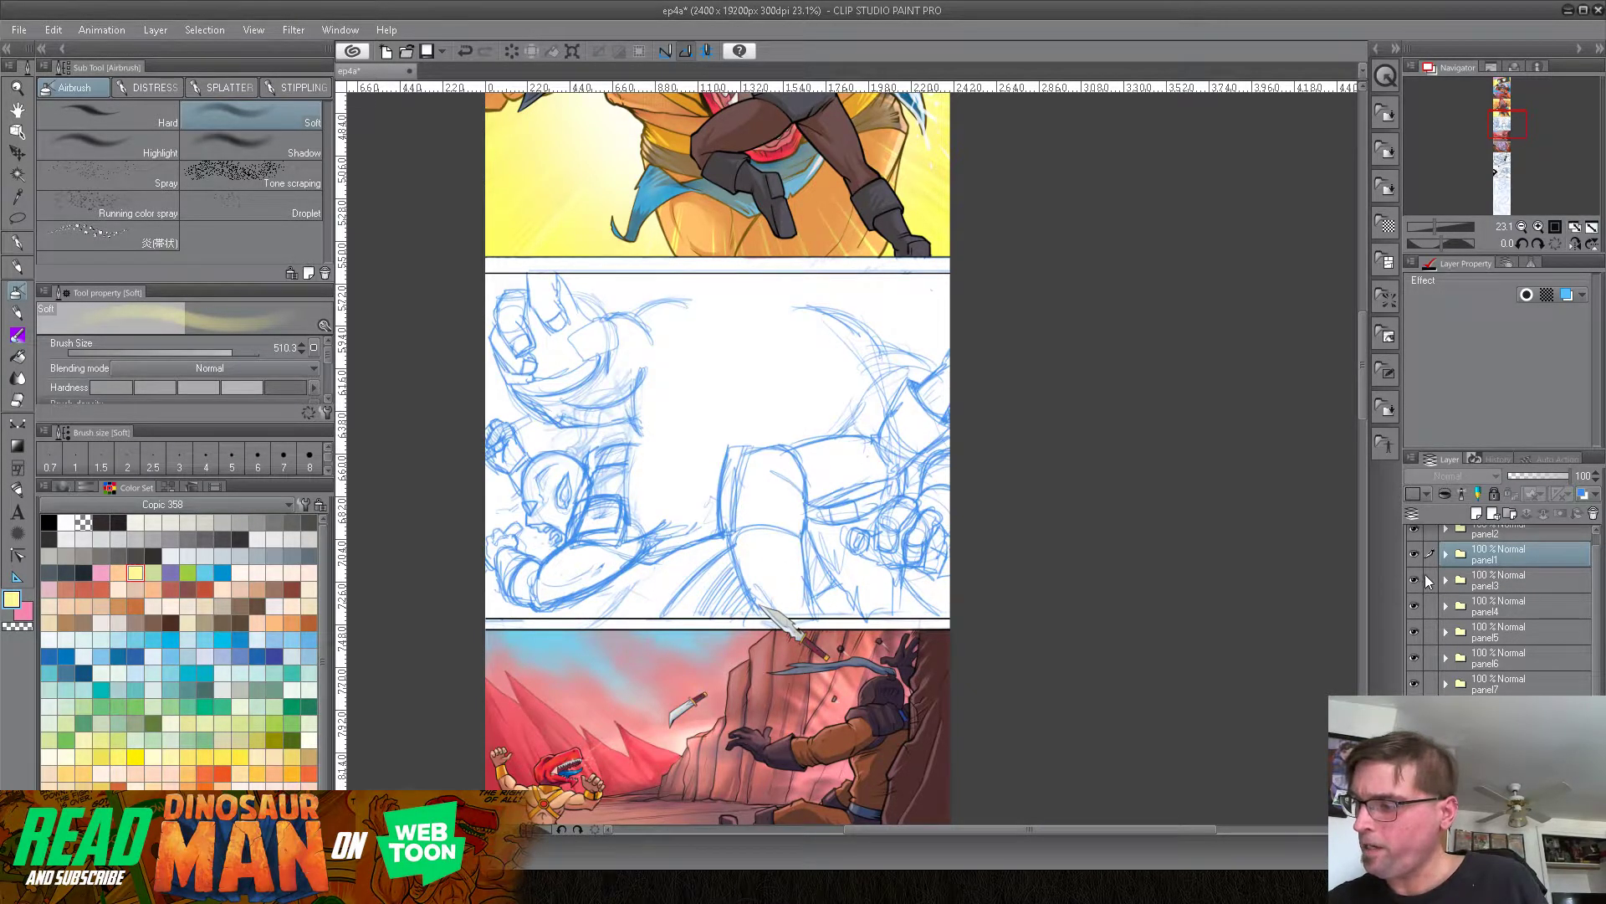
{"action": "left_click", "coordinate": [1414, 578]}
{"action": "left_click", "coordinate": [1462, 580]}
{"action": "scroll", "coordinate": [1466, 583], "scroll_direction": "down", "scroll_amount": 2}
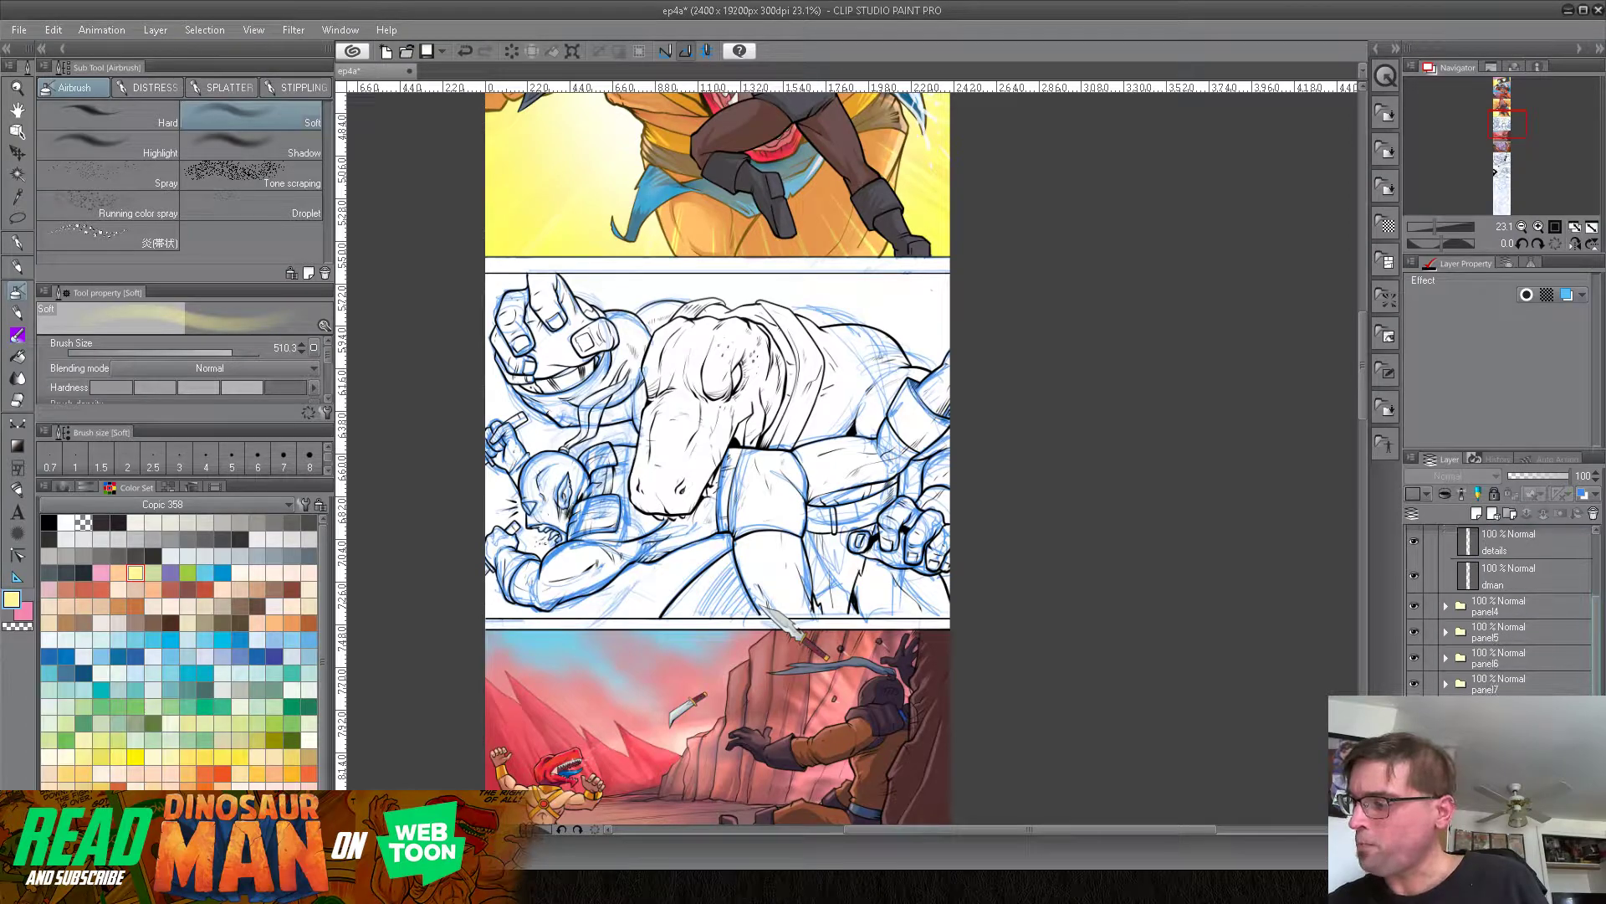
{"action": "key", "text": "Delete"}
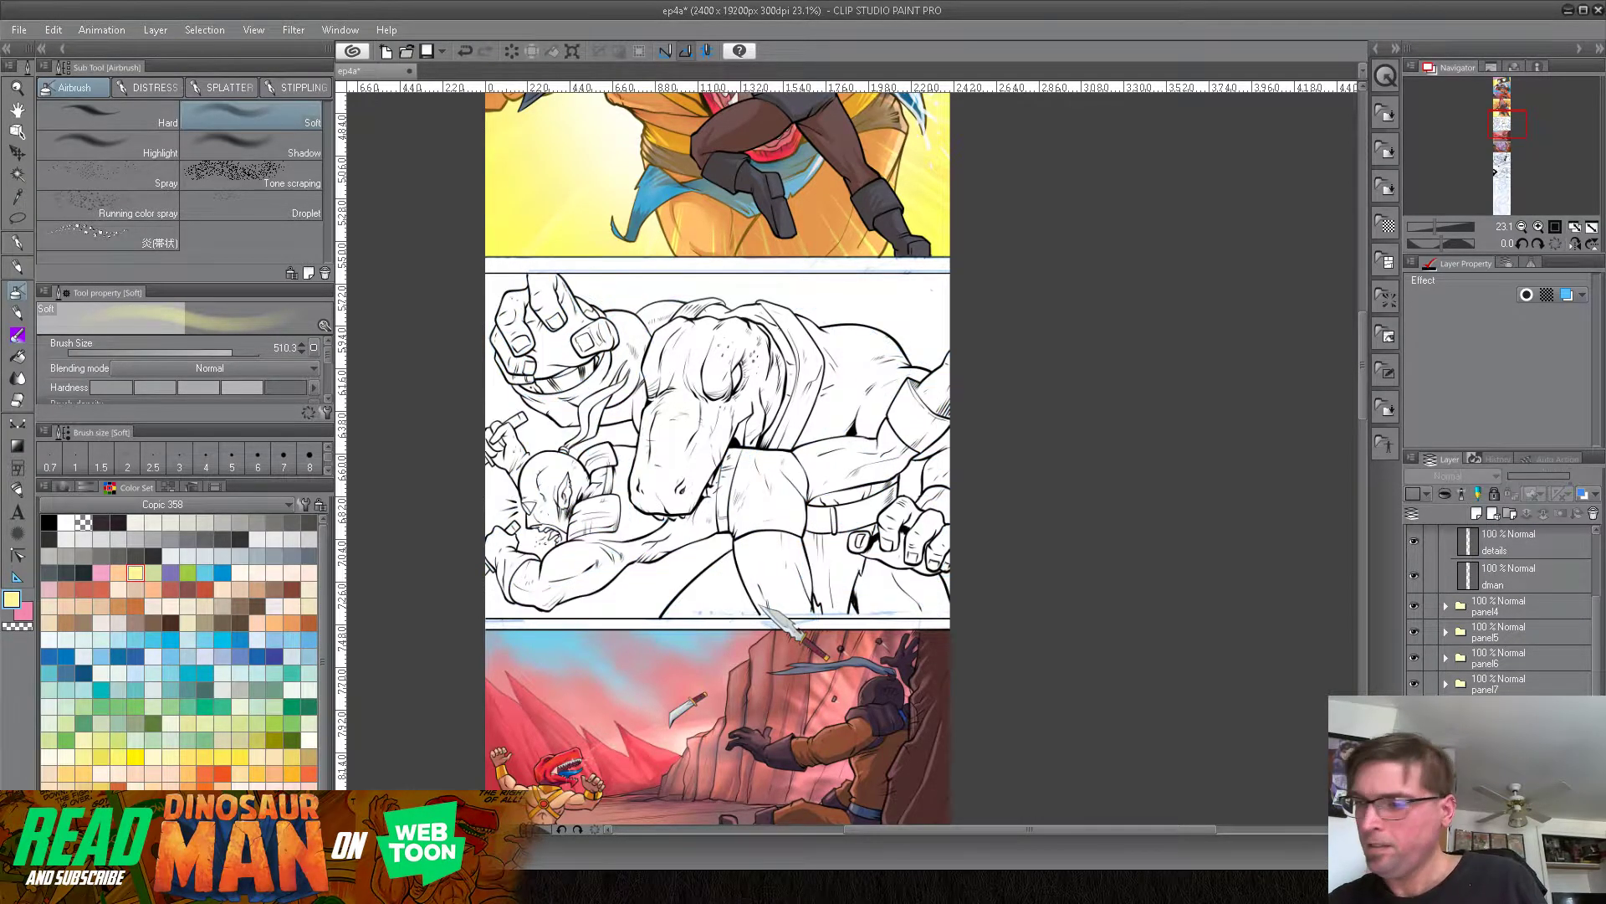
Step: Add a new raster layer beneath the dman layer in panel3 and give it the Purple palette colour
{"action": "scroll", "coordinate": [1531, 644], "scroll_direction": "up", "scroll_amount": 2}
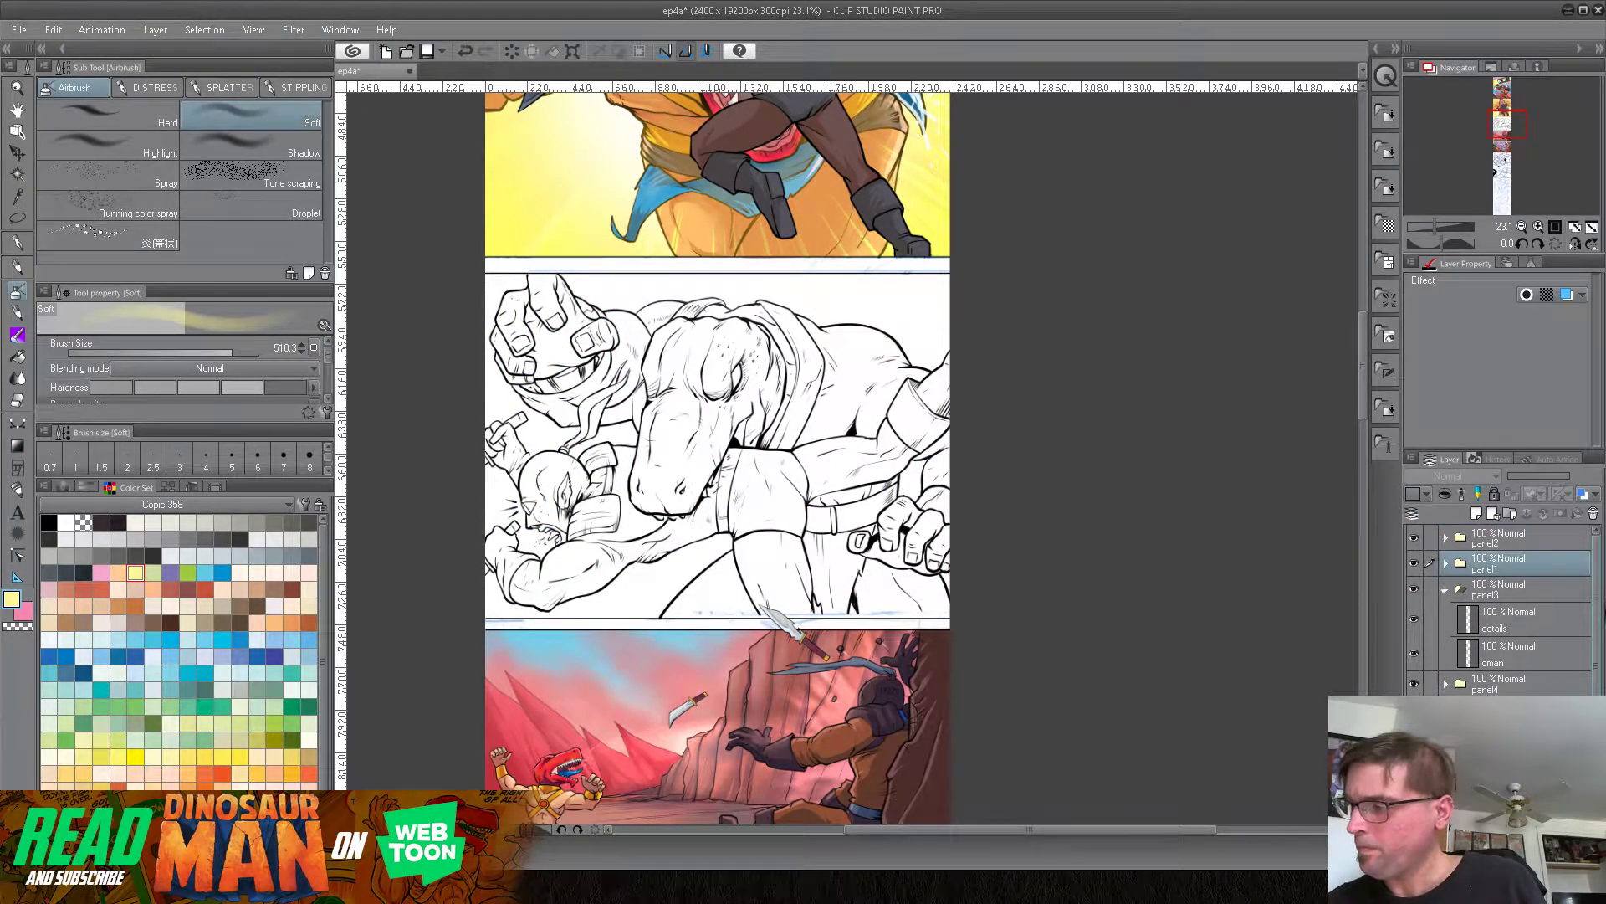
{"action": "left_click", "coordinate": [1533, 660]}
{"action": "left_click", "coordinate": [1478, 514]}
{"action": "left_click_drag", "start_coordinate": [1524, 663], "coordinate": [1529, 694]}
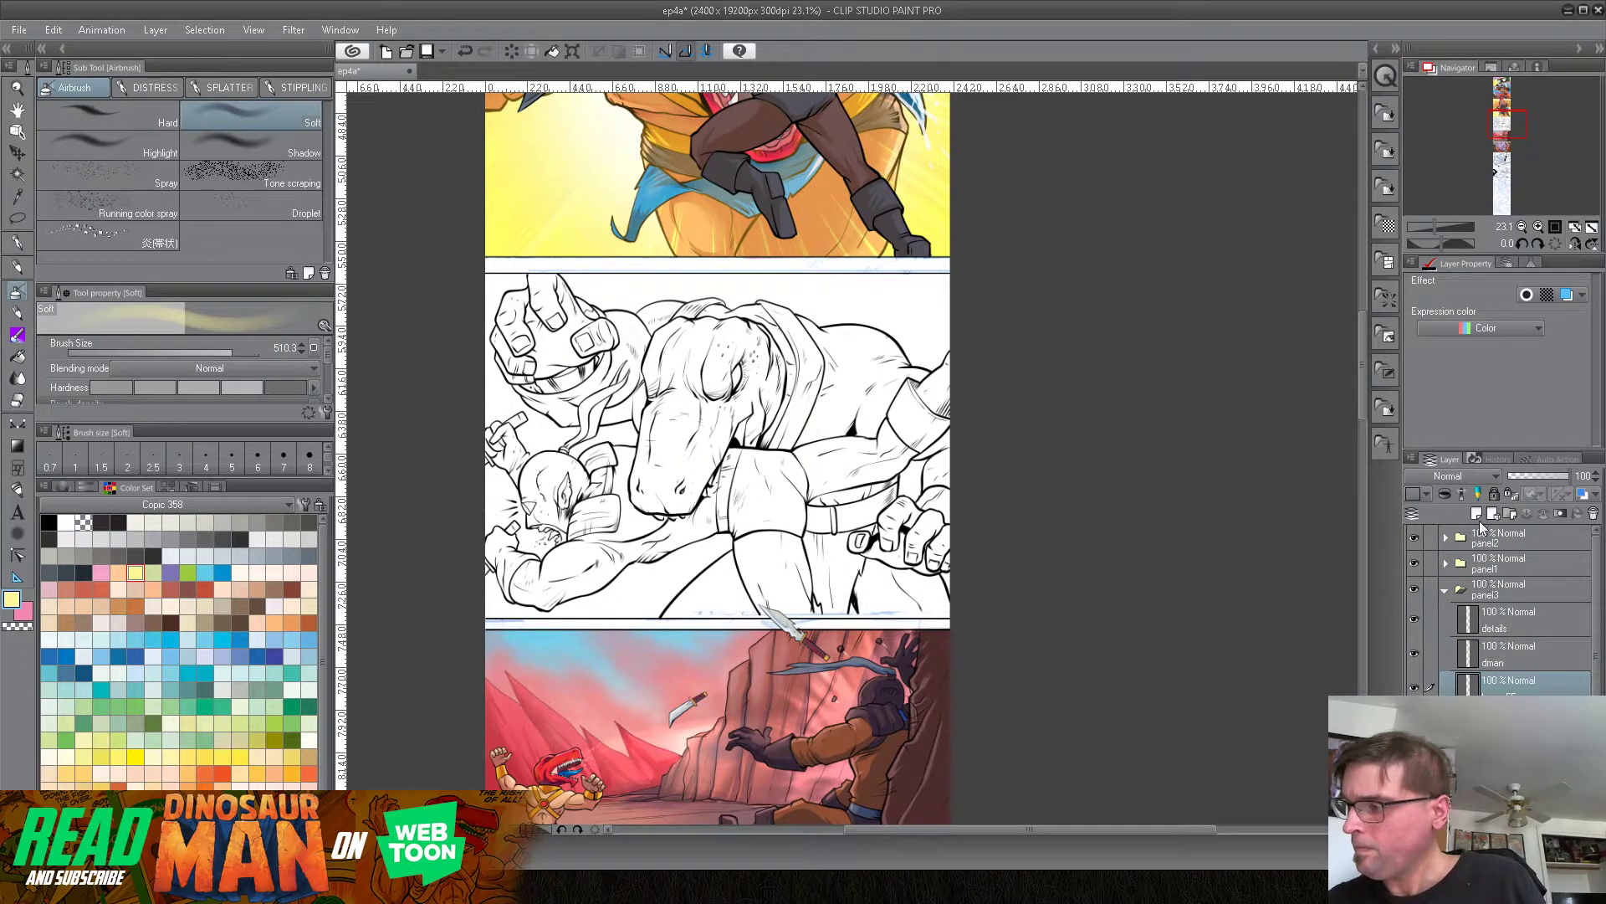
{"action": "left_click", "coordinate": [1429, 496]}
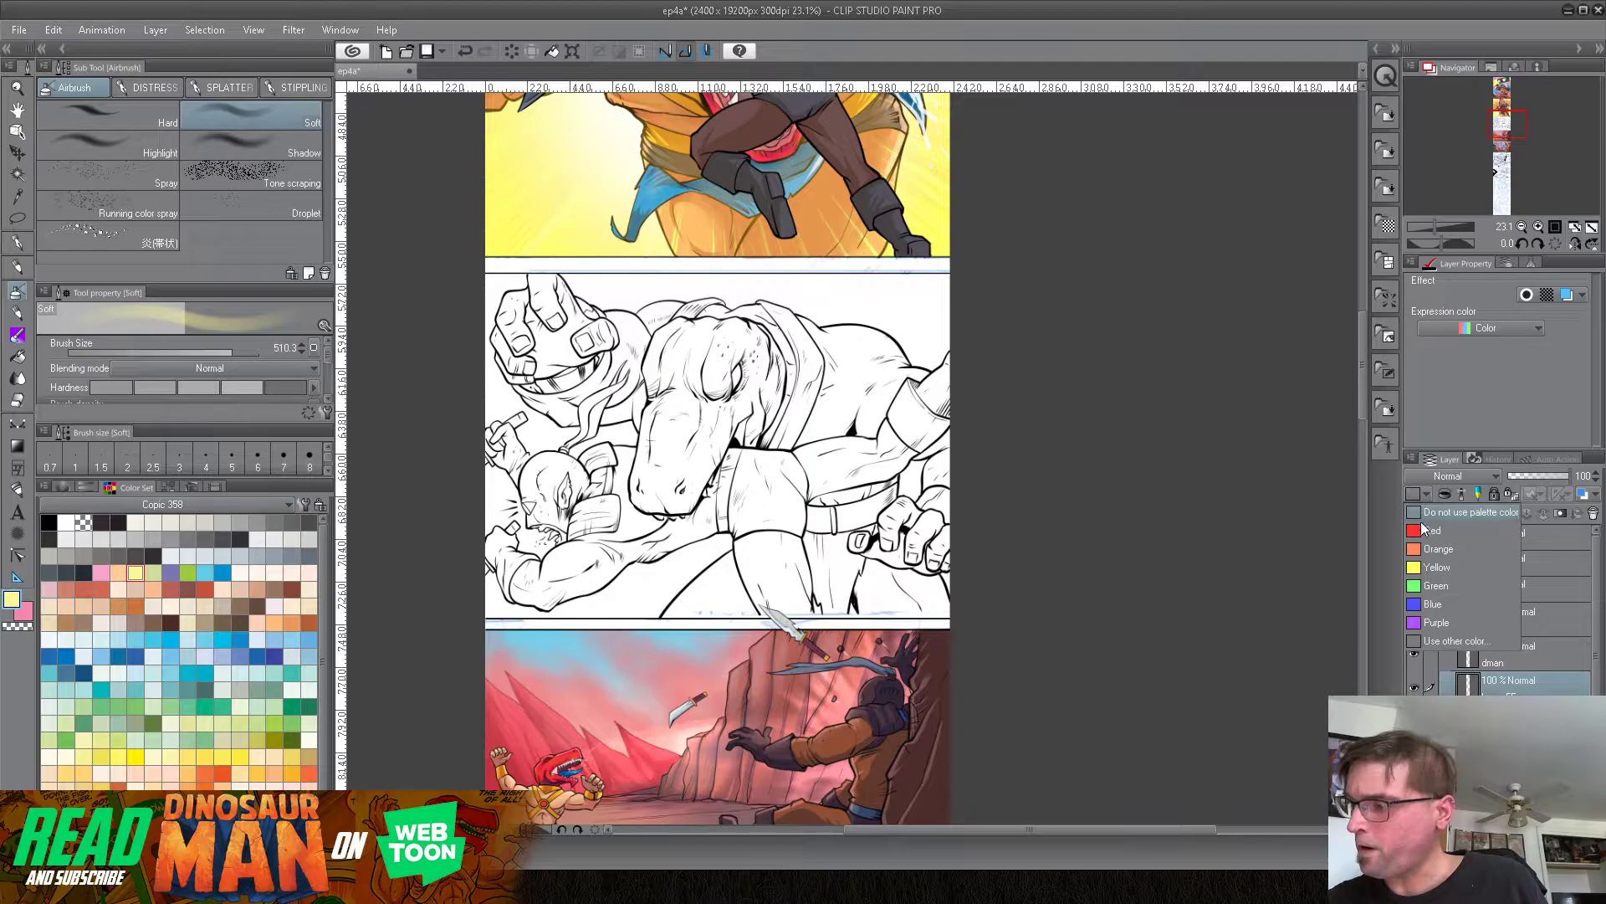
{"action": "left_click", "coordinate": [1430, 619]}
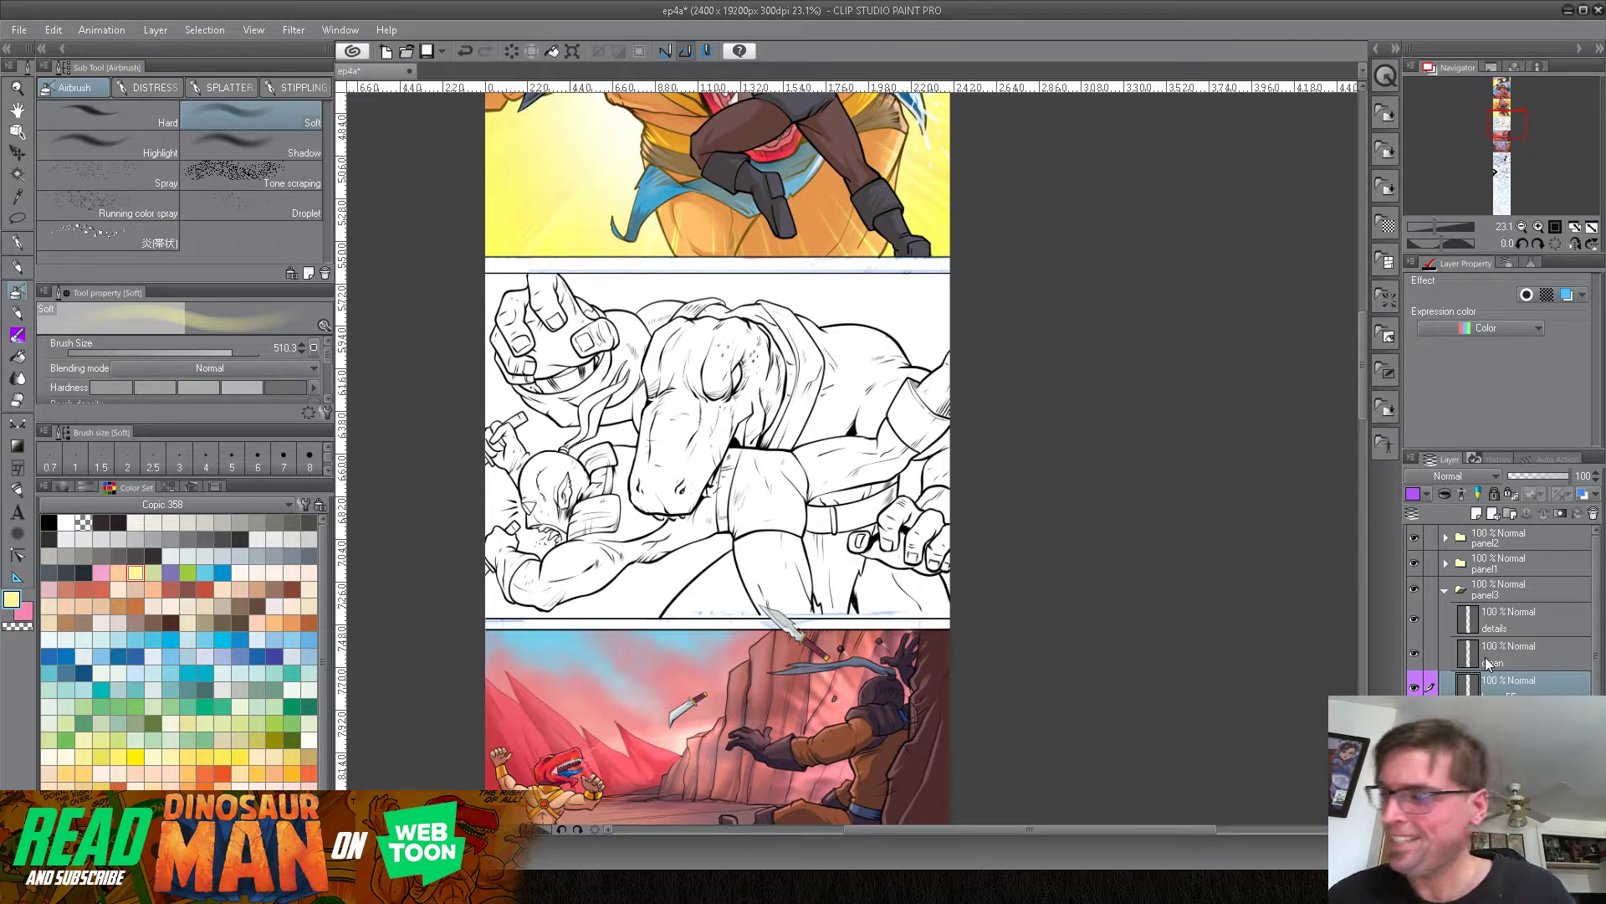
Step: Hide the details layer in panel3 and the leftover blue page sketch, keeping the dman line art visible
{"action": "left_click", "coordinate": [1414, 623]}
{"action": "left_click", "coordinate": [1414, 621]}
{"action": "left_click", "coordinate": [1414, 652]}
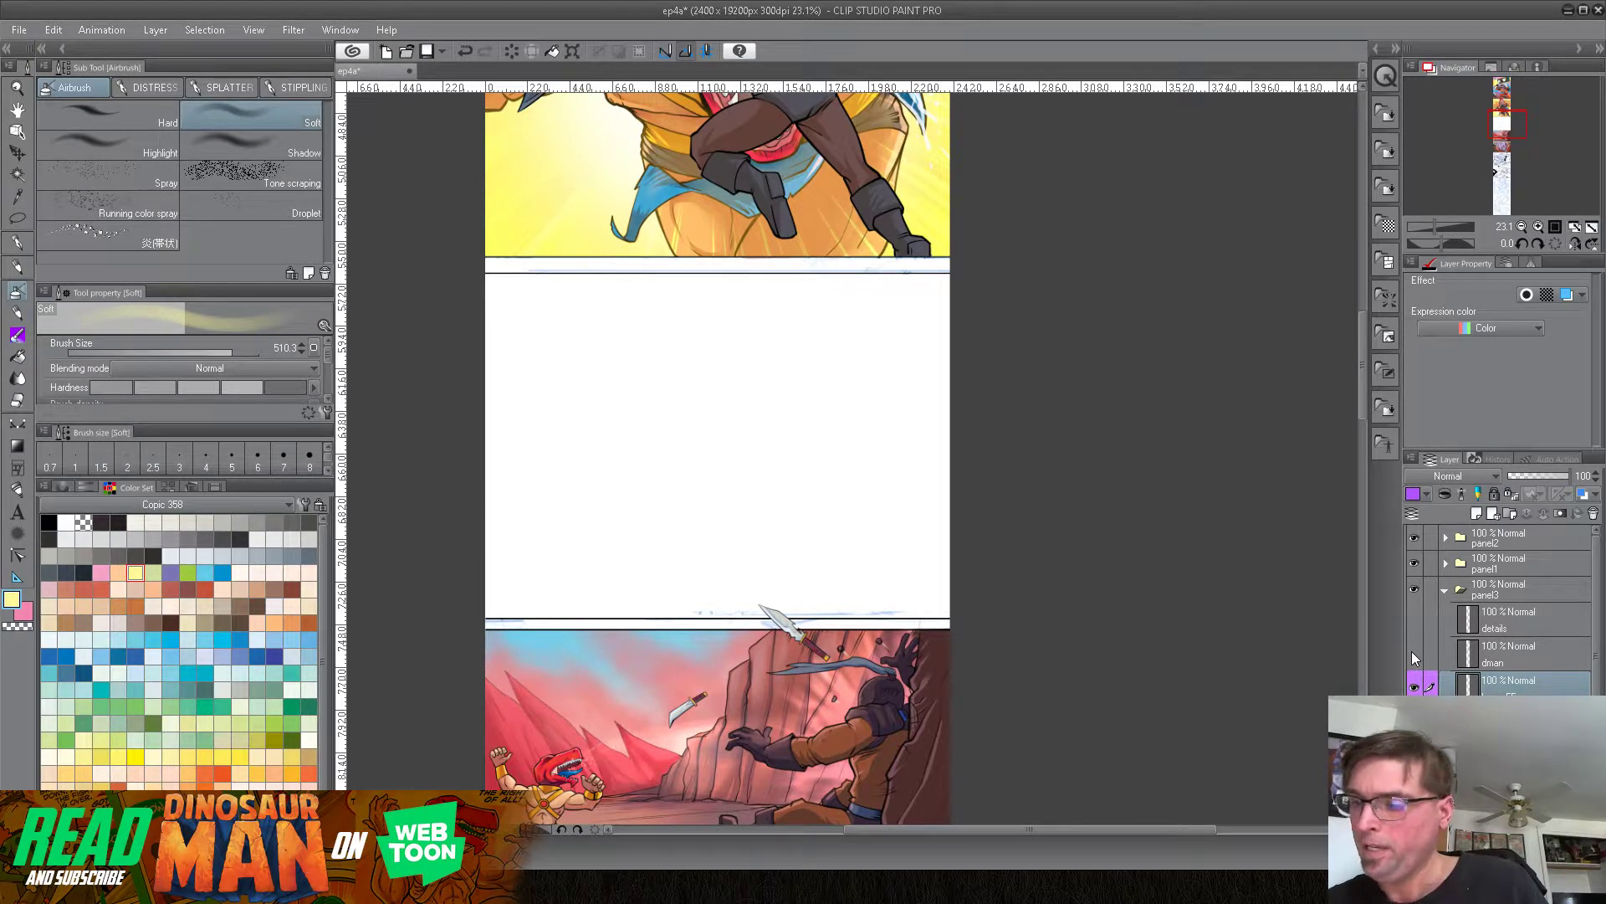
{"action": "left_click", "coordinate": [1412, 651]}
{"action": "left_click", "coordinate": [1414, 654]}
{"action": "left_click", "coordinate": [1414, 653]}
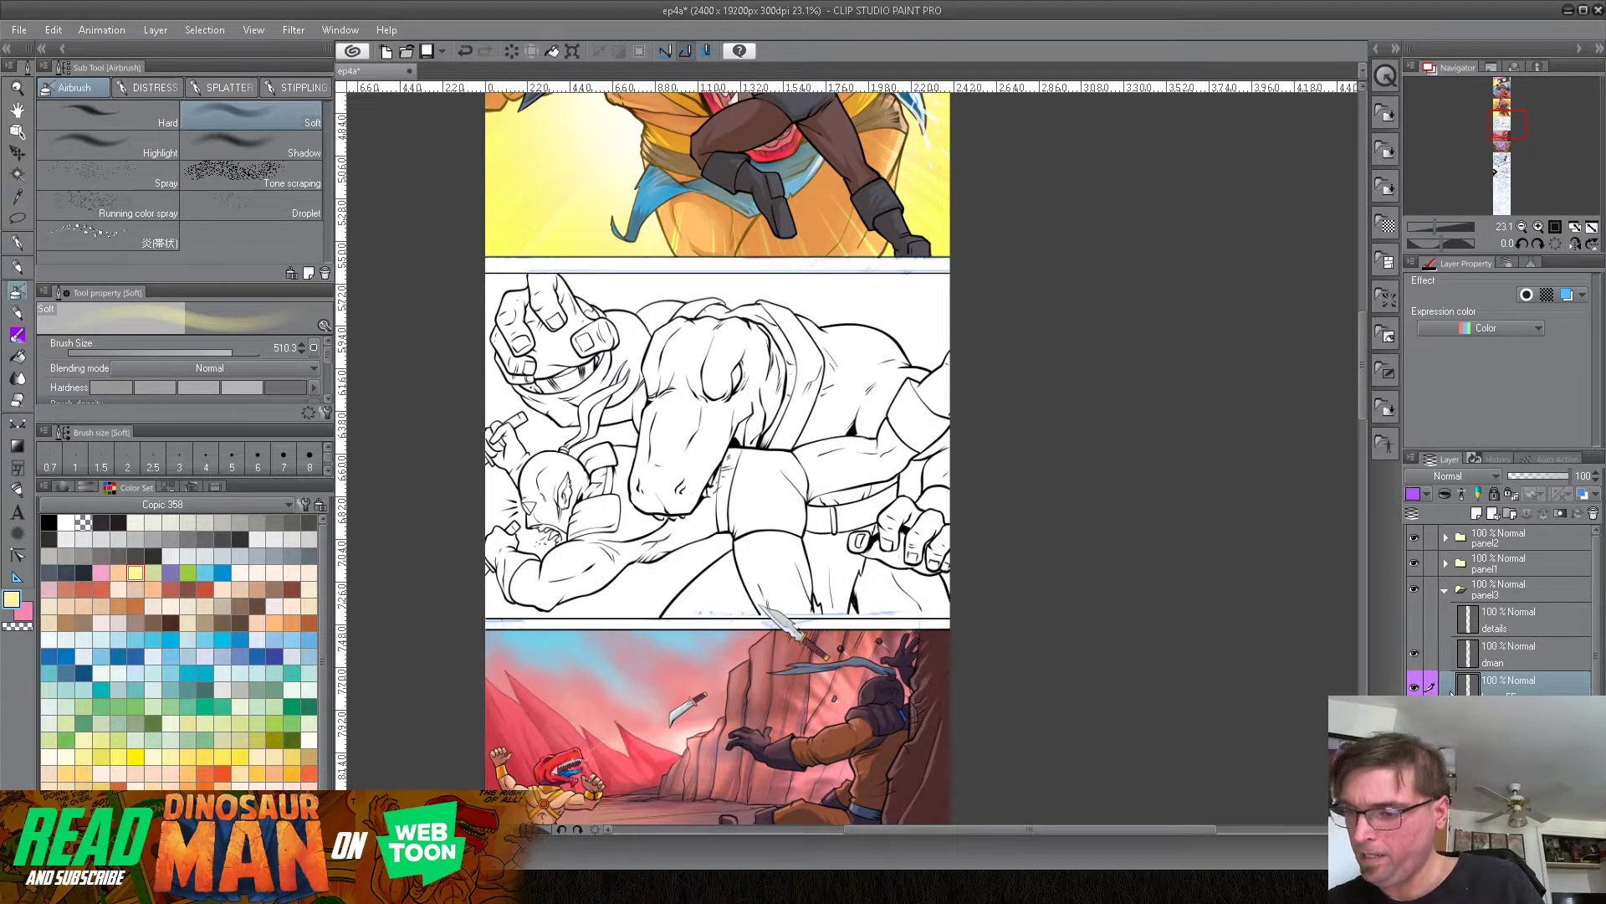
{"action": "scroll", "coordinate": [1498, 611], "scroll_direction": "down", "scroll_amount": 4}
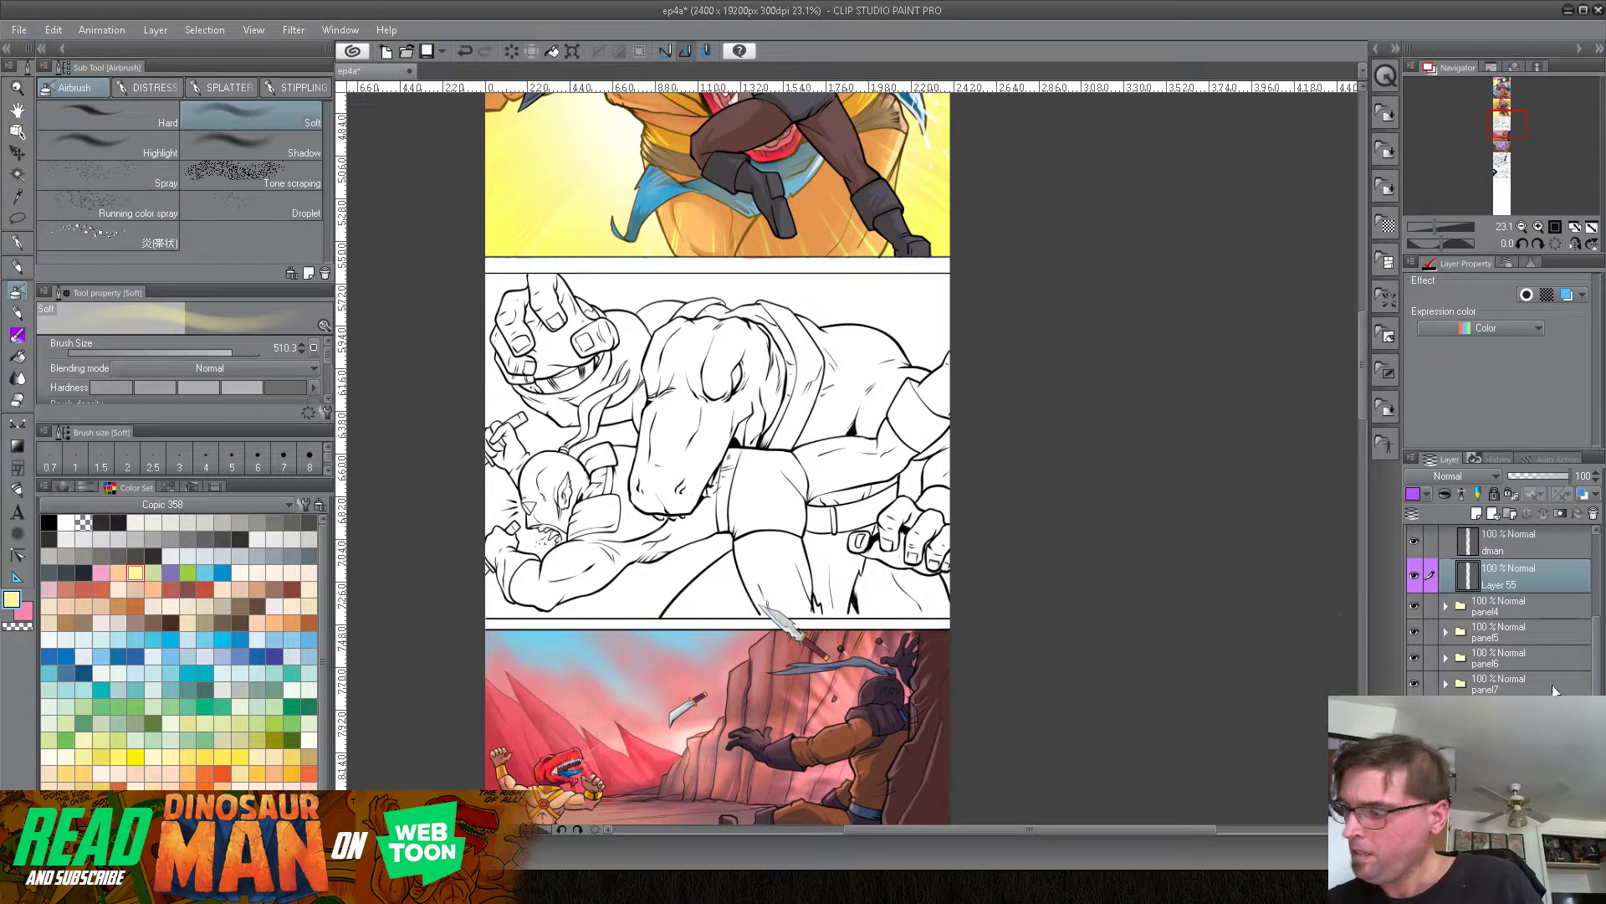
{"action": "scroll", "coordinate": [1599, 661], "scroll_direction": "up", "scroll_amount": 2}
{"action": "scroll", "coordinate": [1599, 661], "scroll_direction": "up", "scroll_amount": 2}
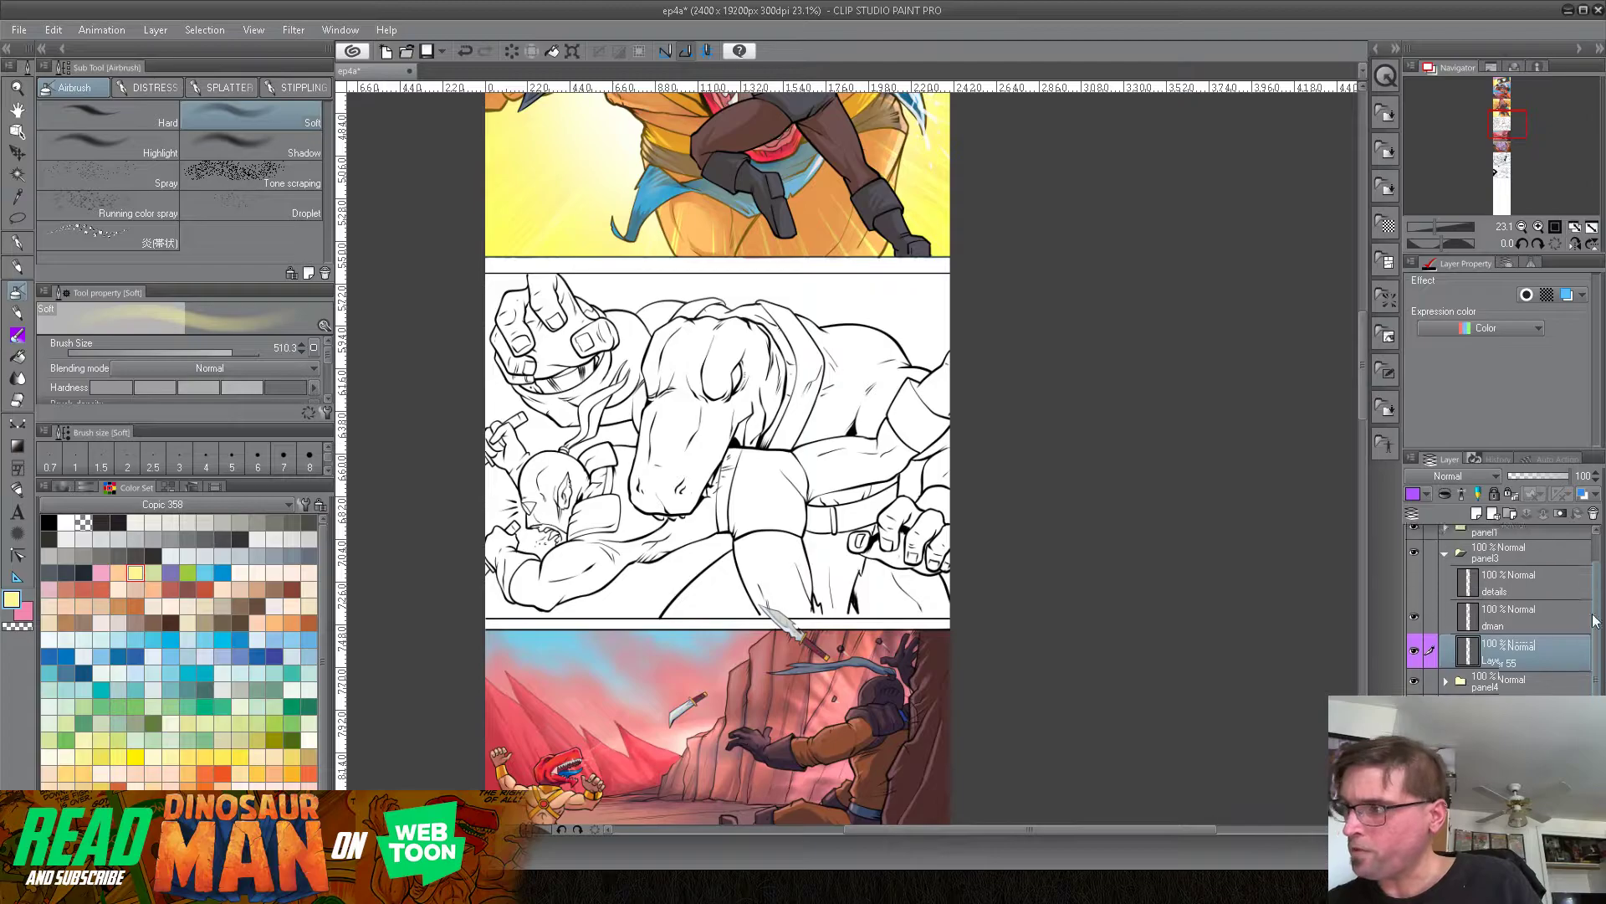
Step: Touch up the line art along panel3's lower edge on the dman layer with the G-pen in black
{"action": "left_click", "coordinate": [1439, 230]}
{"action": "left_click_drag", "start_coordinate": [828, 405], "coordinate": [1010, 459]}
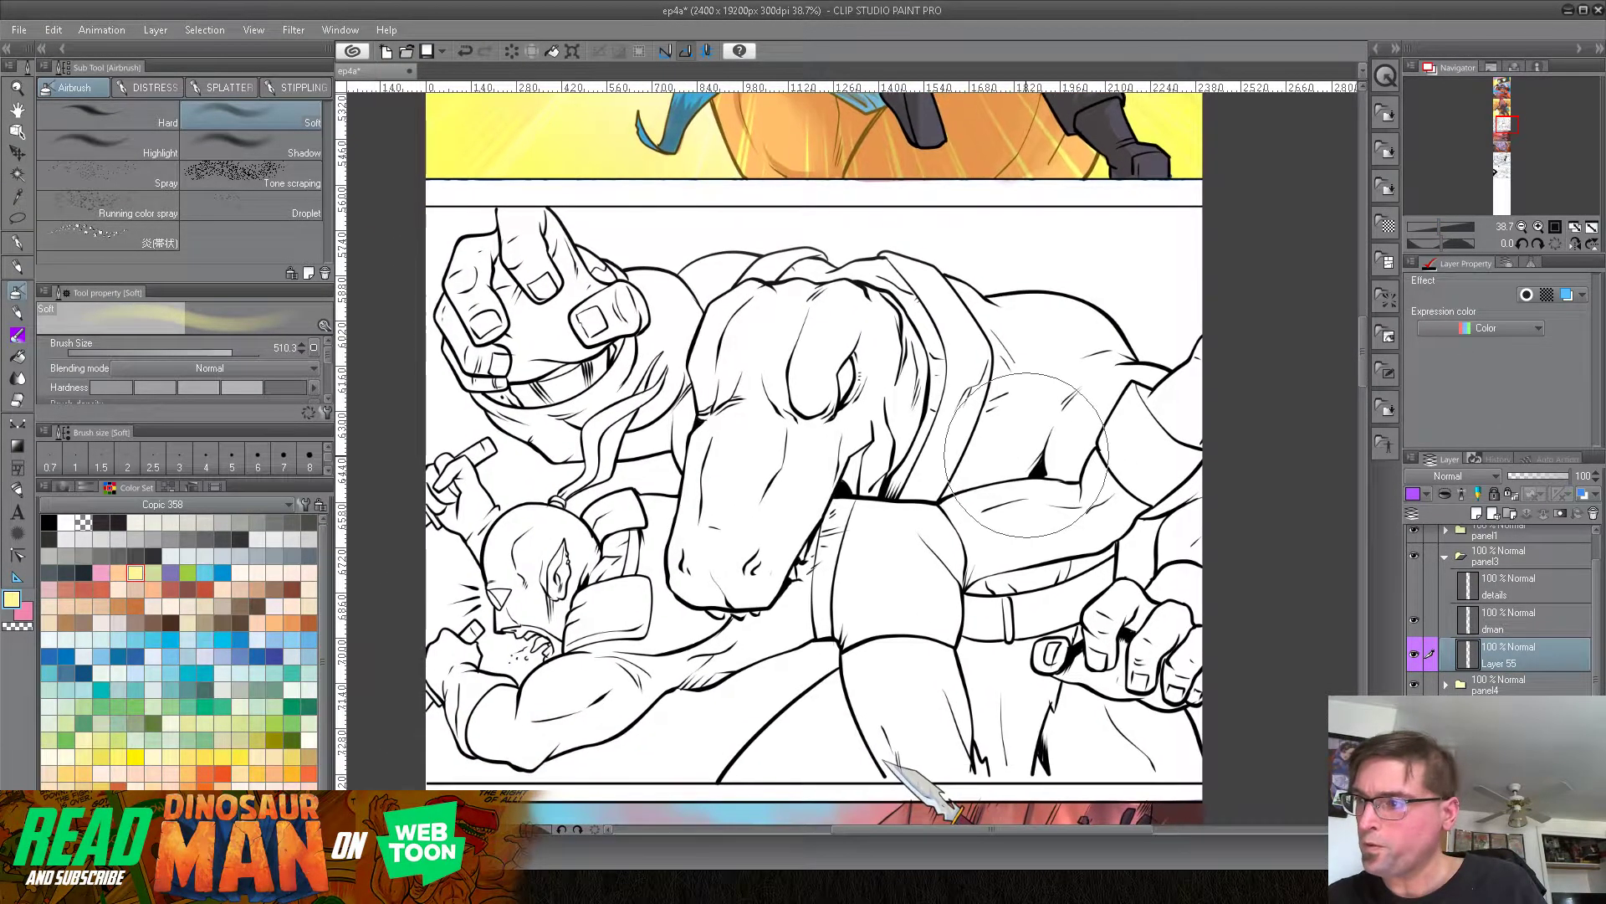
{"action": "mouse_move", "coordinate": [1061, 583]}
{"action": "left_mouse_down"}
{"action": "mouse_move", "coordinate": [1059, 518]}
{"action": "mouse_move", "coordinate": [1056, 541]}
{"action": "left_mouse_up"}
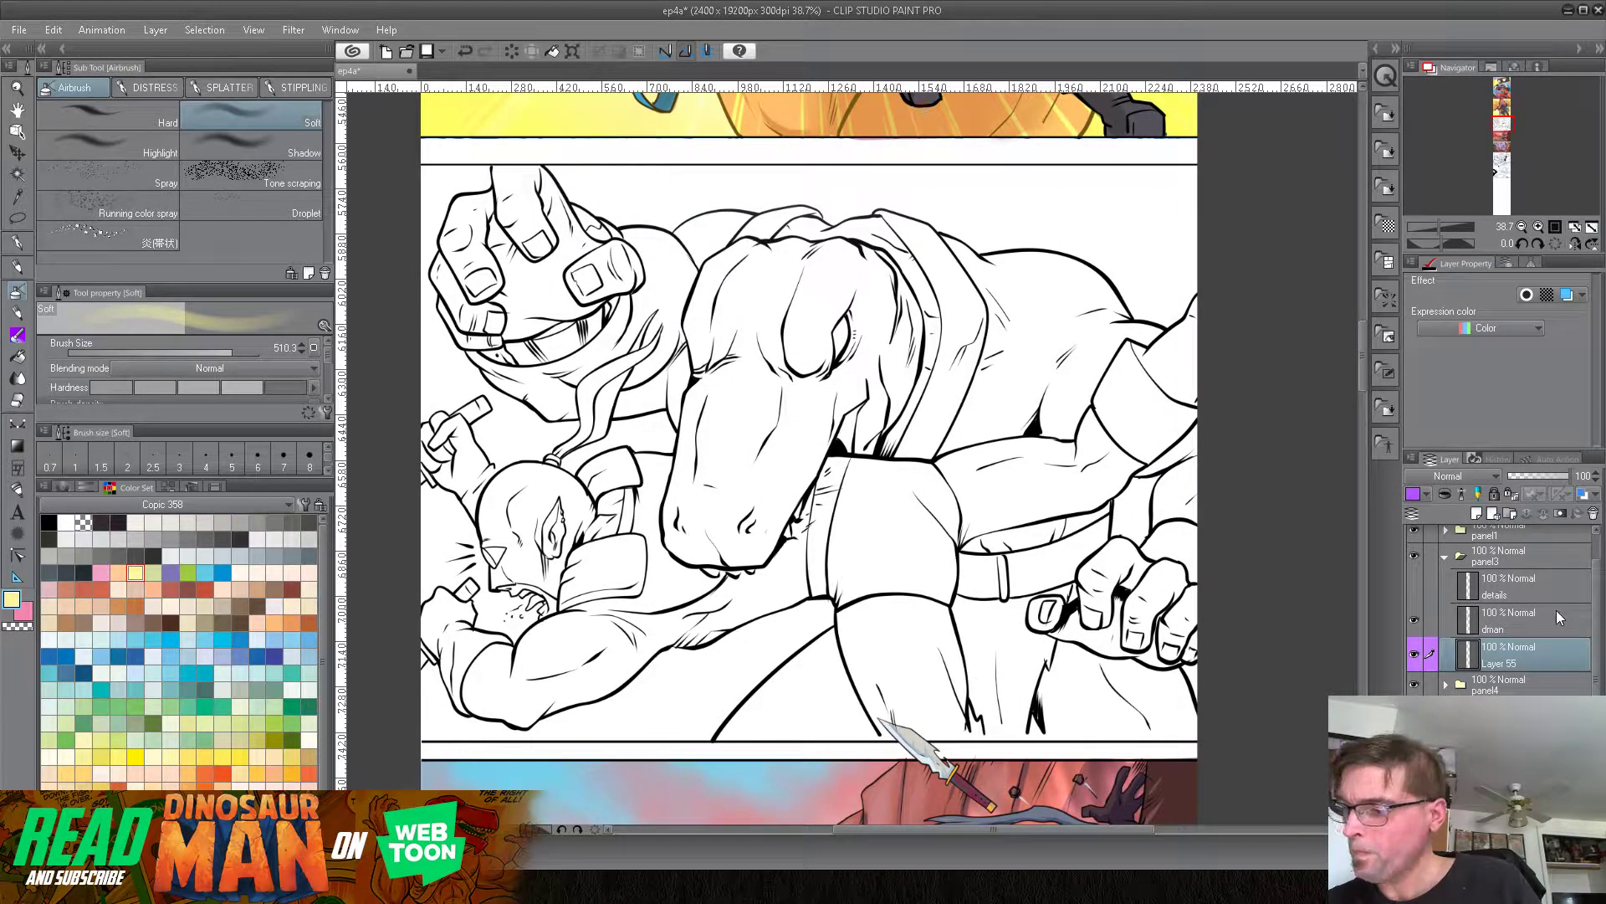
{"action": "scroll", "coordinate": [885, 464], "scroll_direction": "down", "scroll_amount": 5}
{"action": "left_click", "coordinate": [20, 245]}
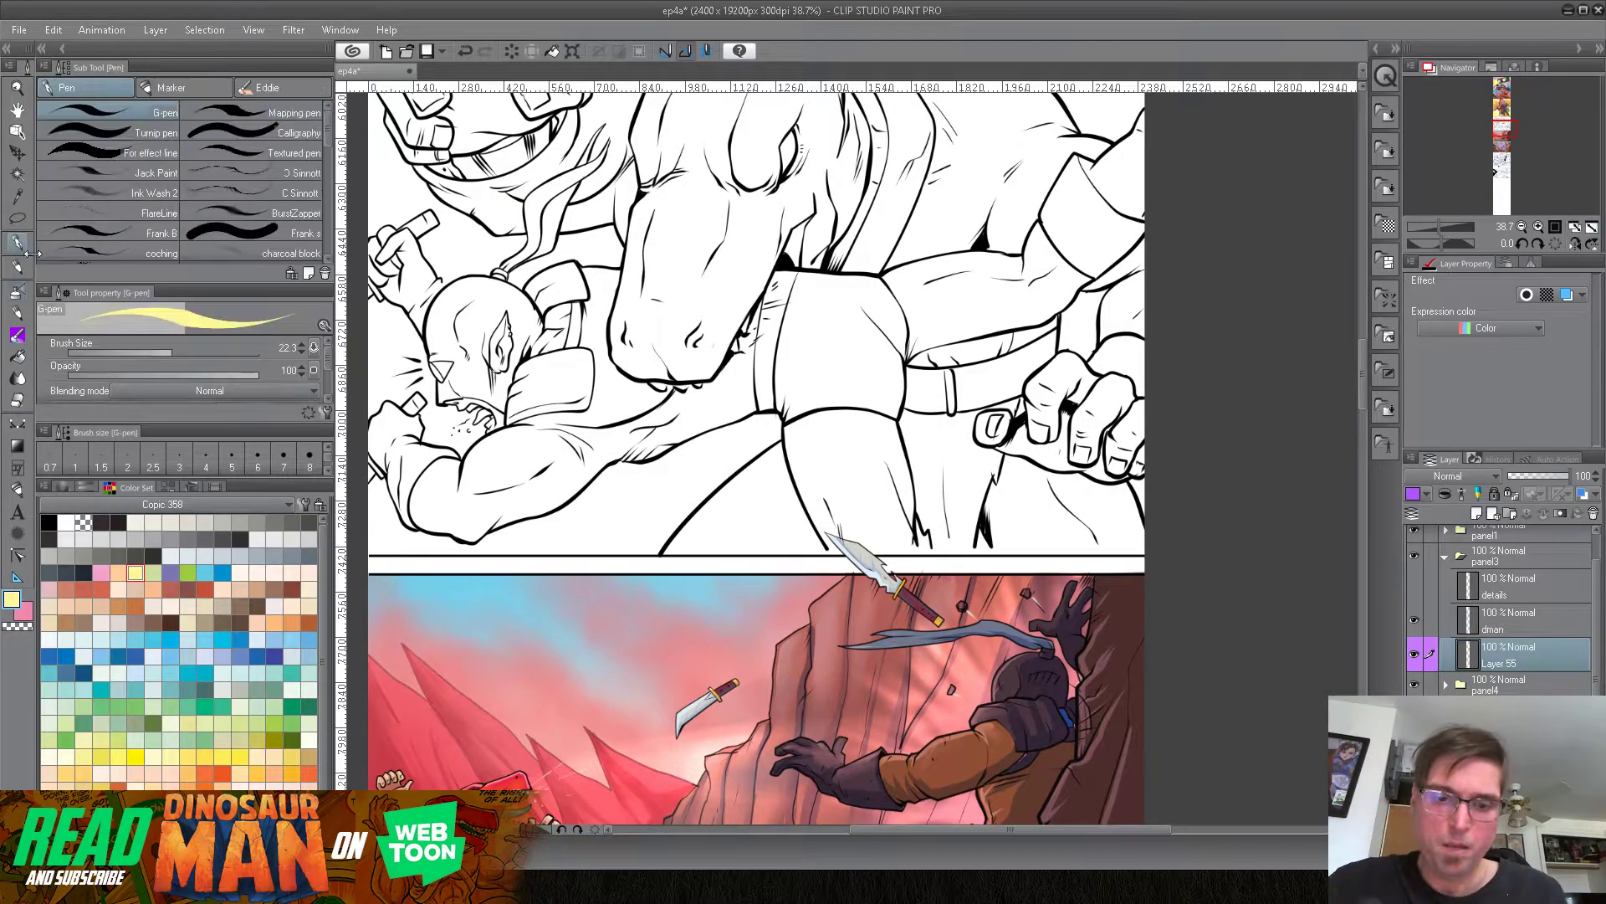
{"action": "left_click", "coordinate": [48, 522]}
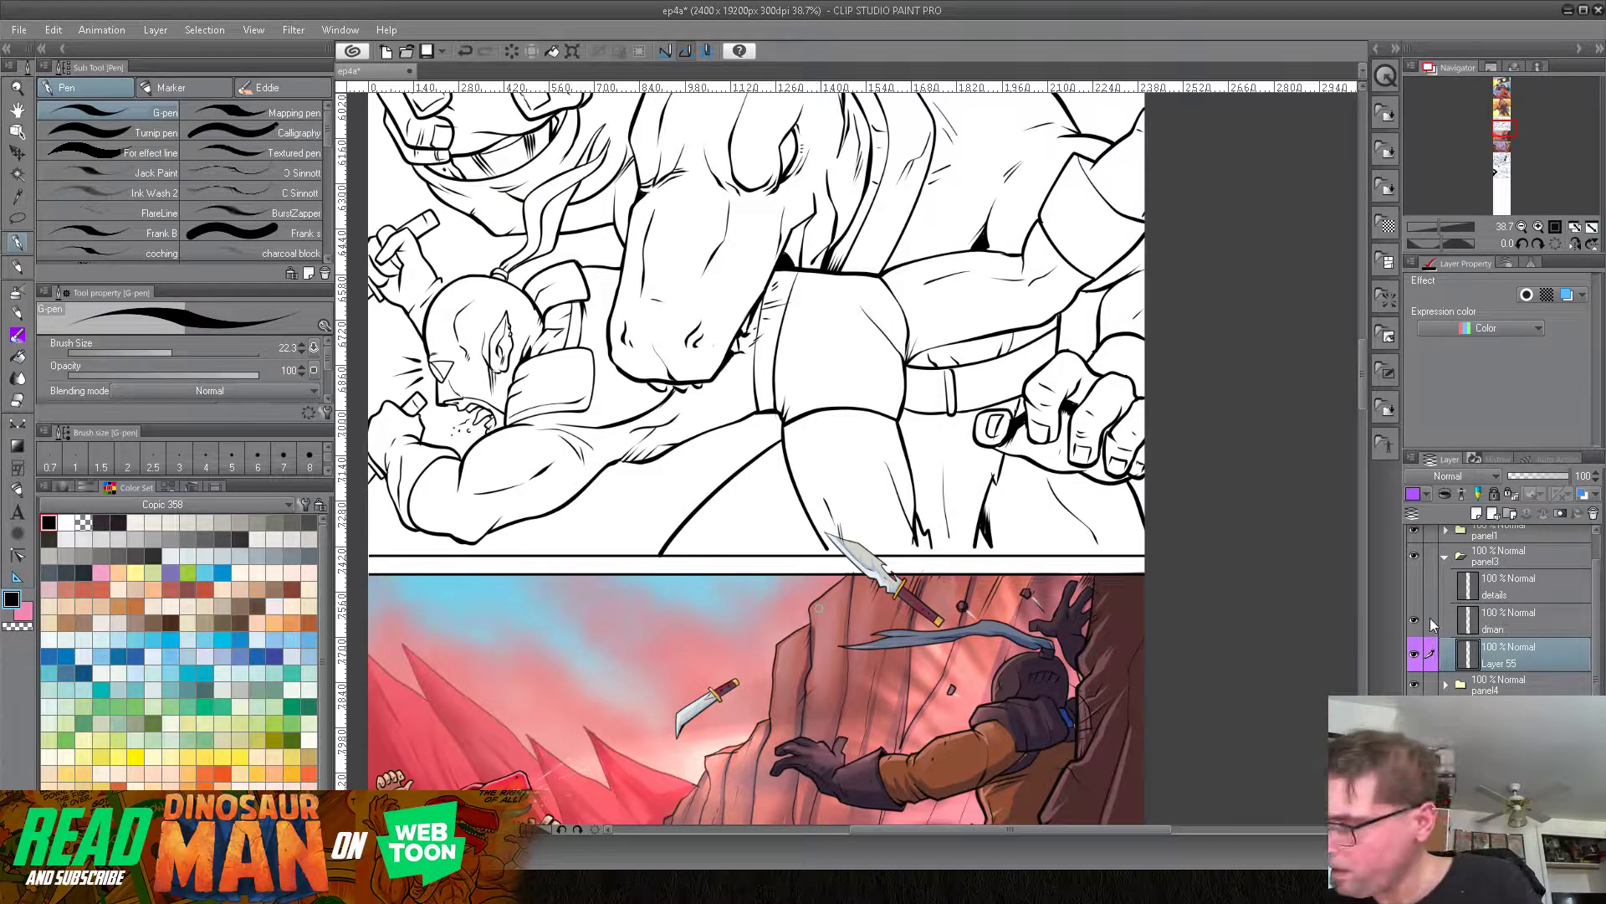
{"action": "left_click", "coordinate": [1515, 621]}
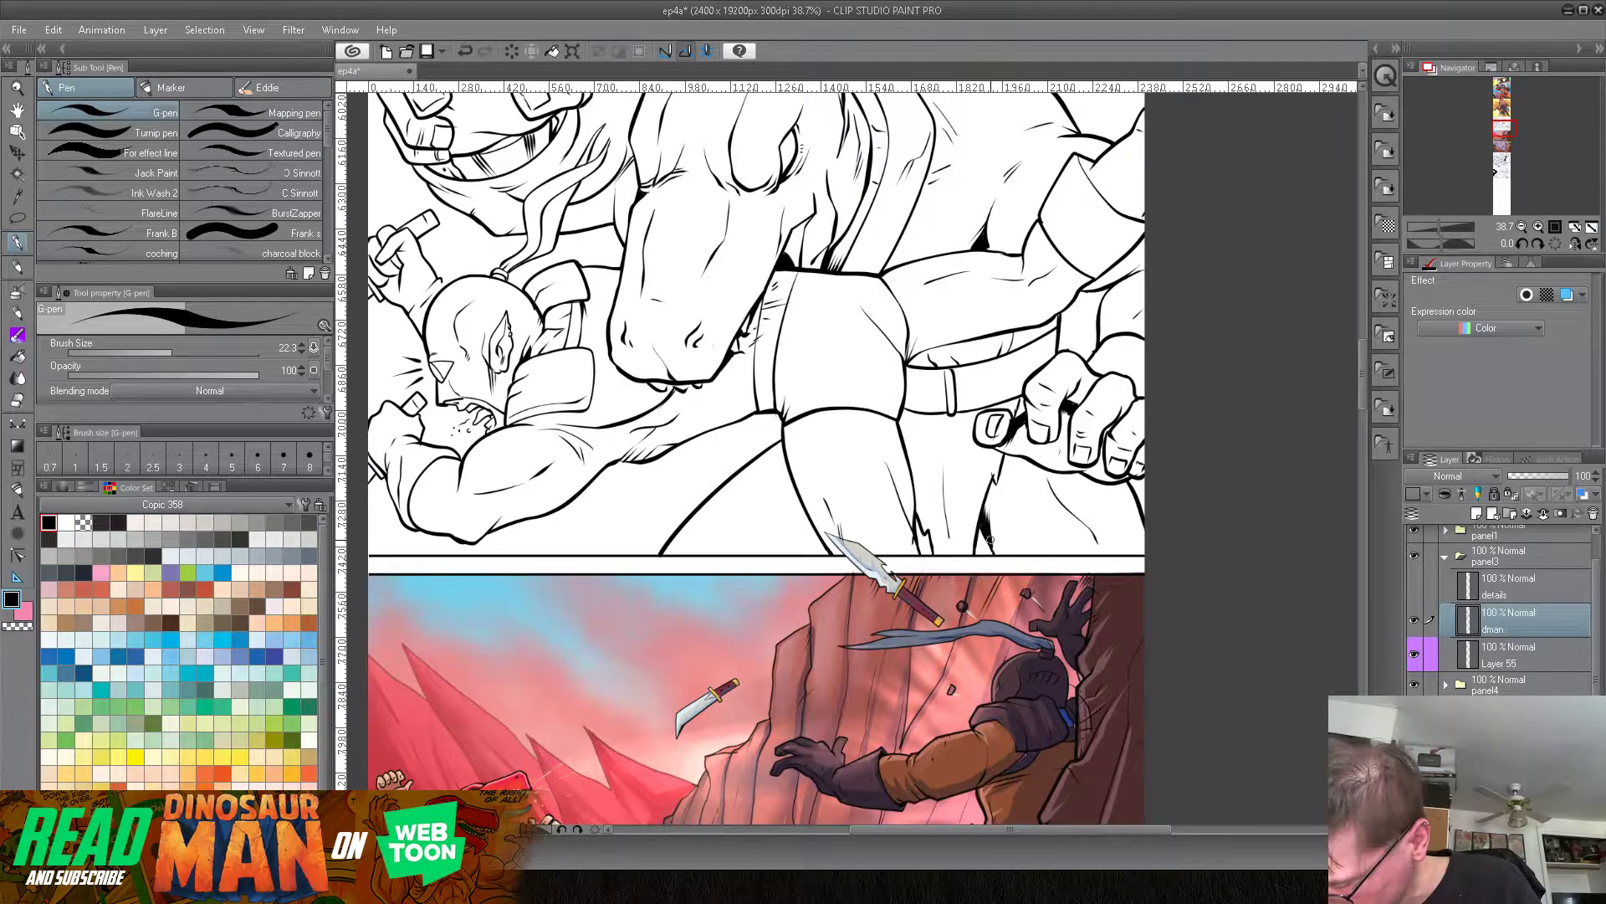
Step: Expand the panel2 folder and make its boarders layer active
{"action": "left_click_drag", "start_coordinate": [939, 331], "coordinate": [1036, 581]}
{"action": "left_click_drag", "start_coordinate": [1004, 434], "coordinate": [1024, 518]}
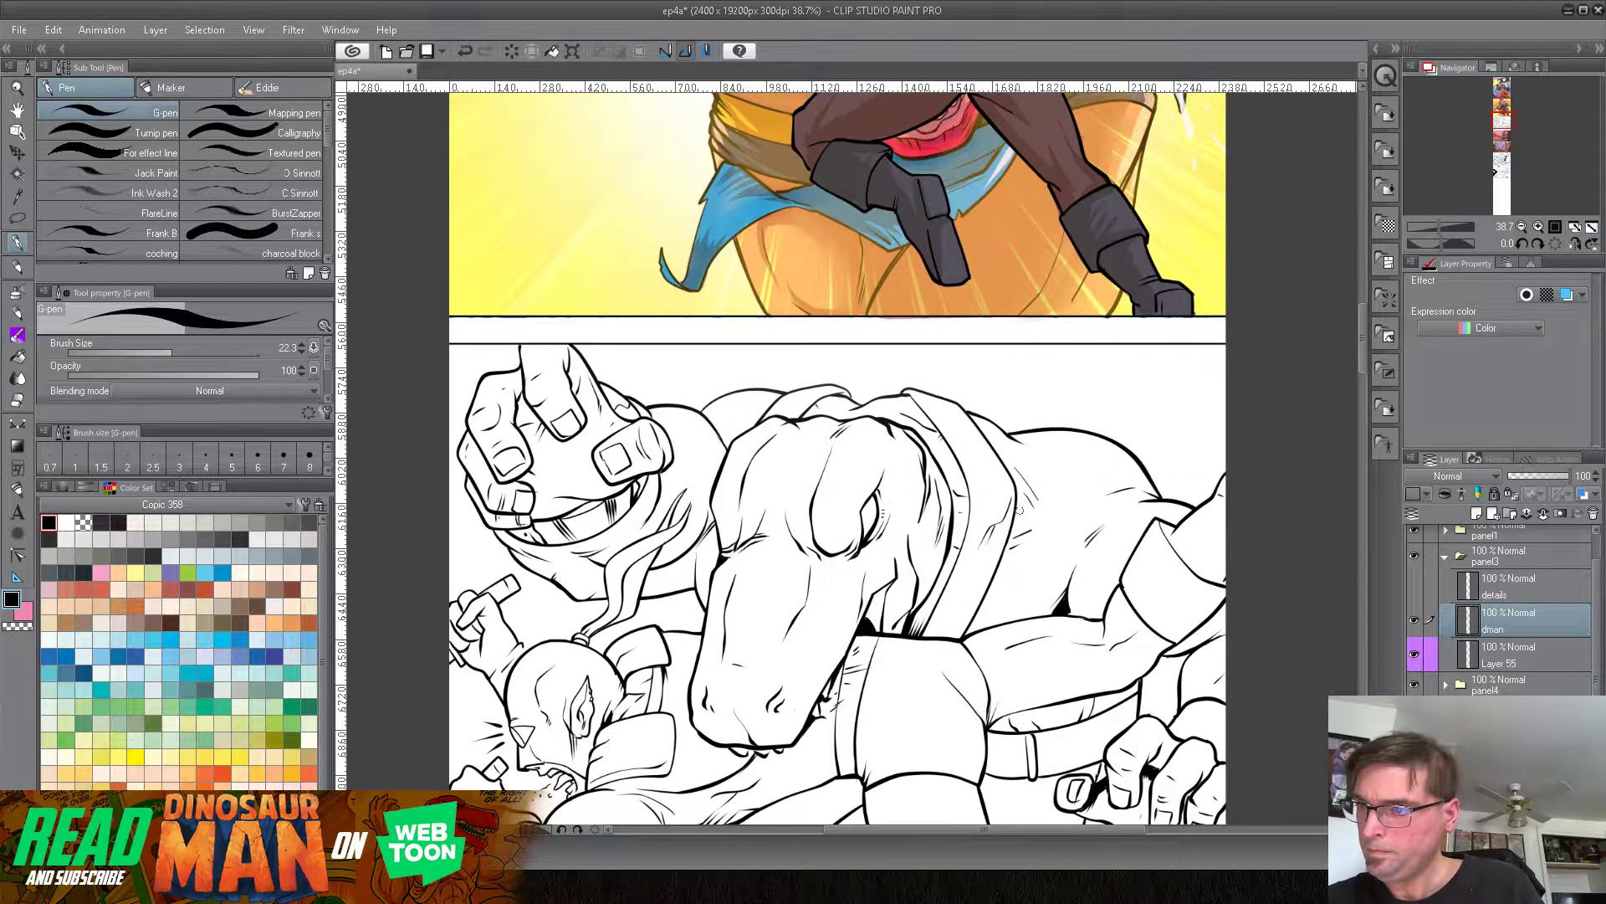
{"action": "left_click", "coordinate": [1417, 554]}
{"action": "left_click", "coordinate": [1418, 551]}
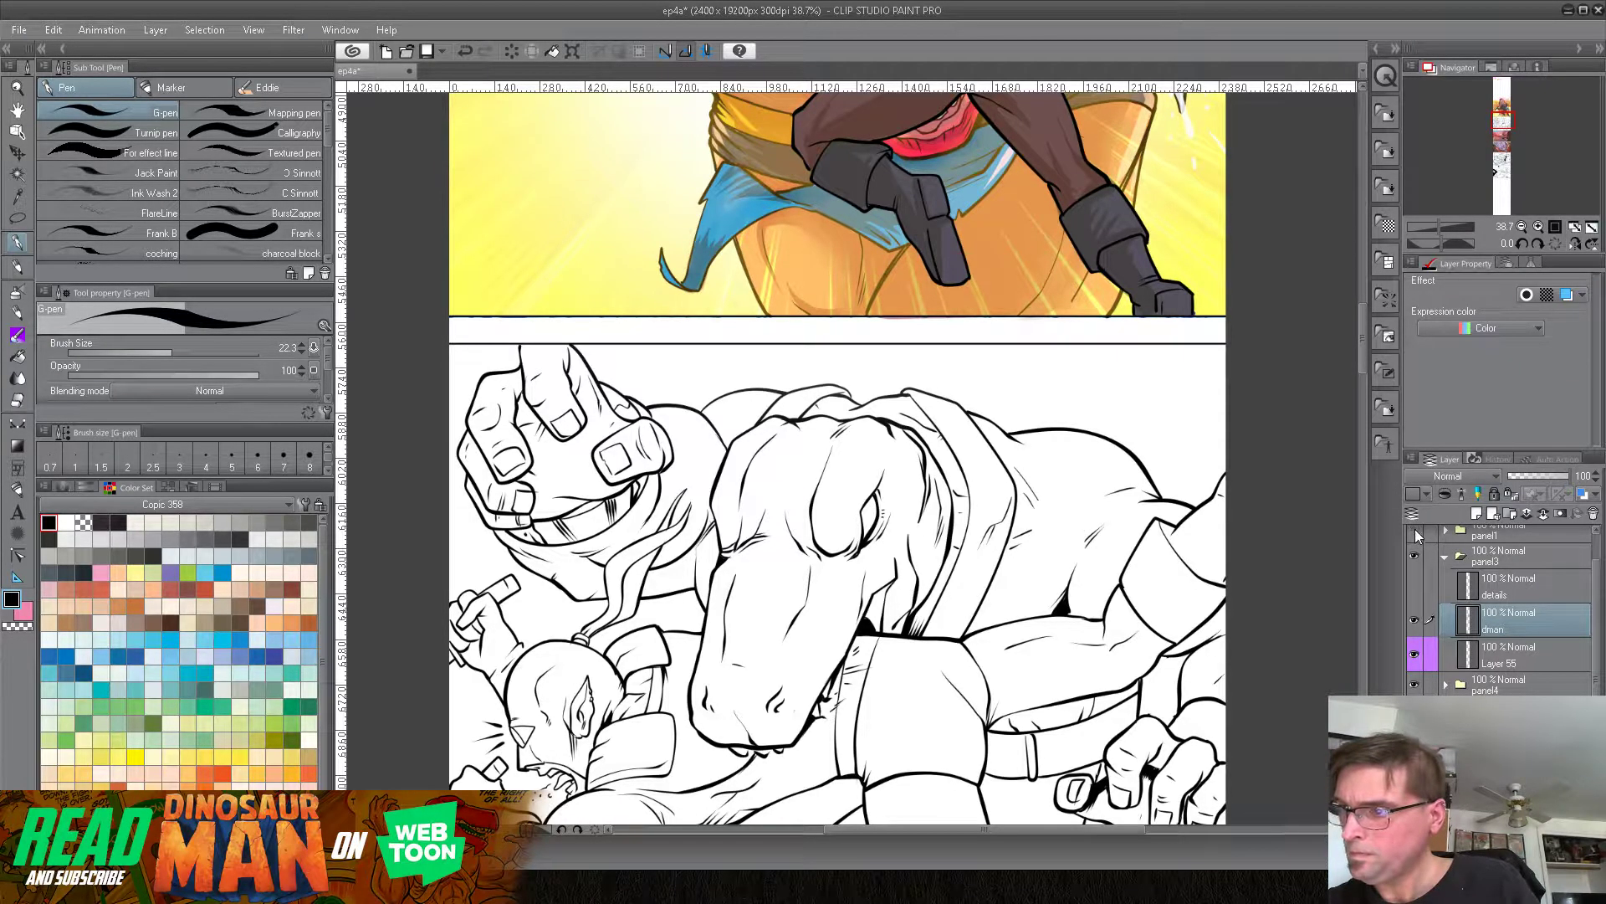
{"action": "left_click_drag", "start_coordinate": [1596, 640], "coordinate": [1601, 570]}
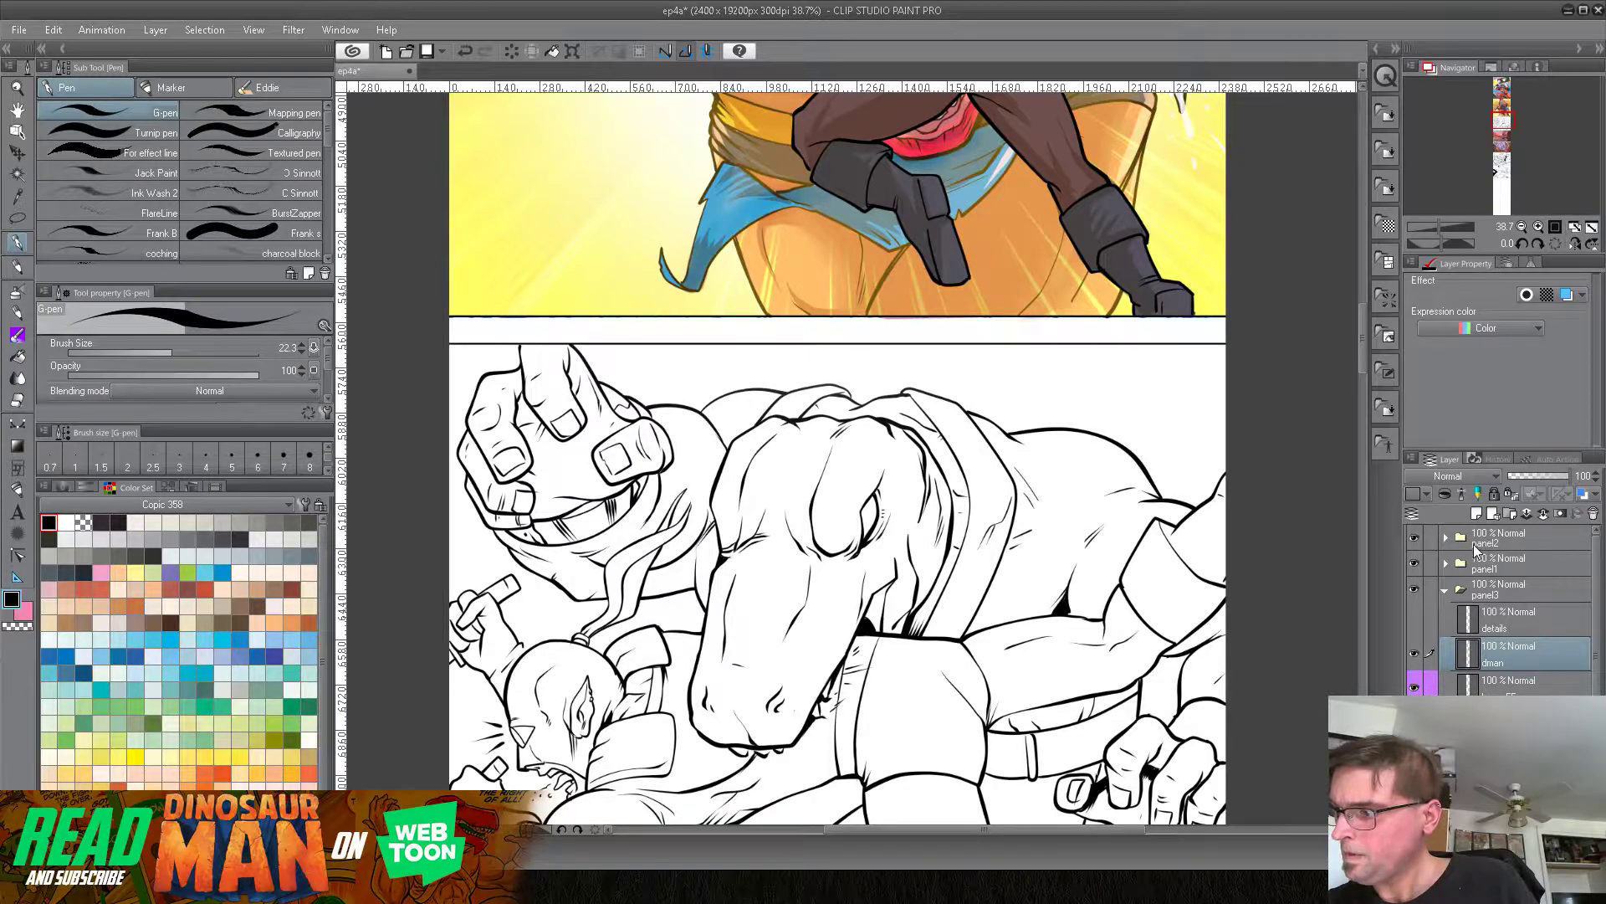
{"action": "left_click", "coordinate": [1445, 538]}
{"action": "left_click", "coordinate": [1506, 563]}
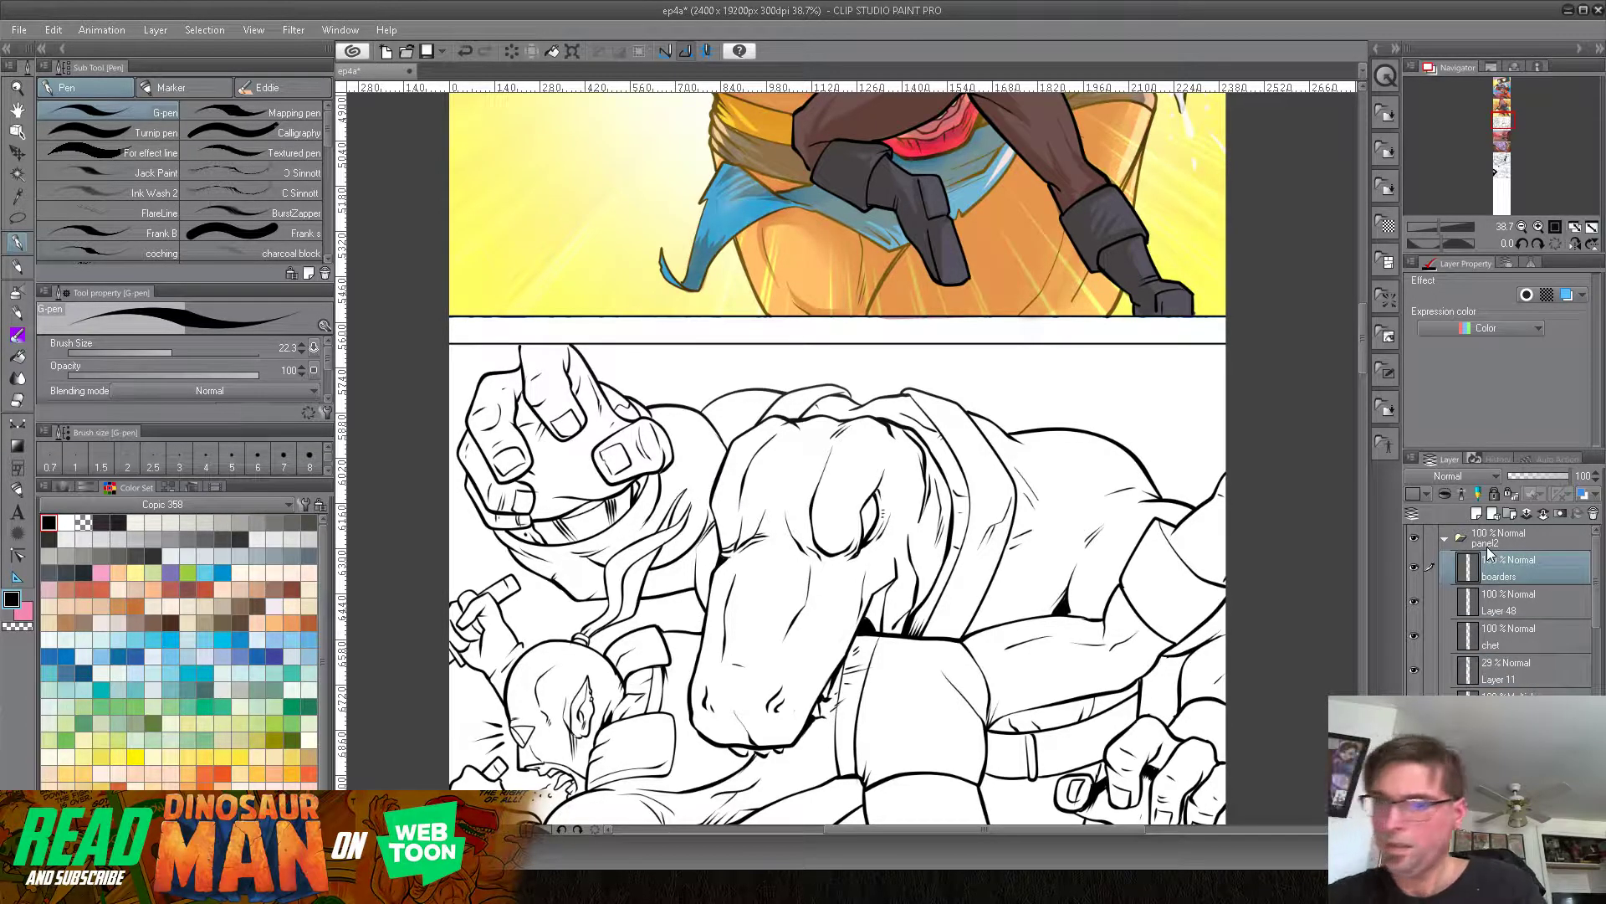
Step: Draw straight black lines with brush size 5.0 along both borders of the gutter above the dinosaur panel
{"action": "left_click", "coordinate": [18, 423]}
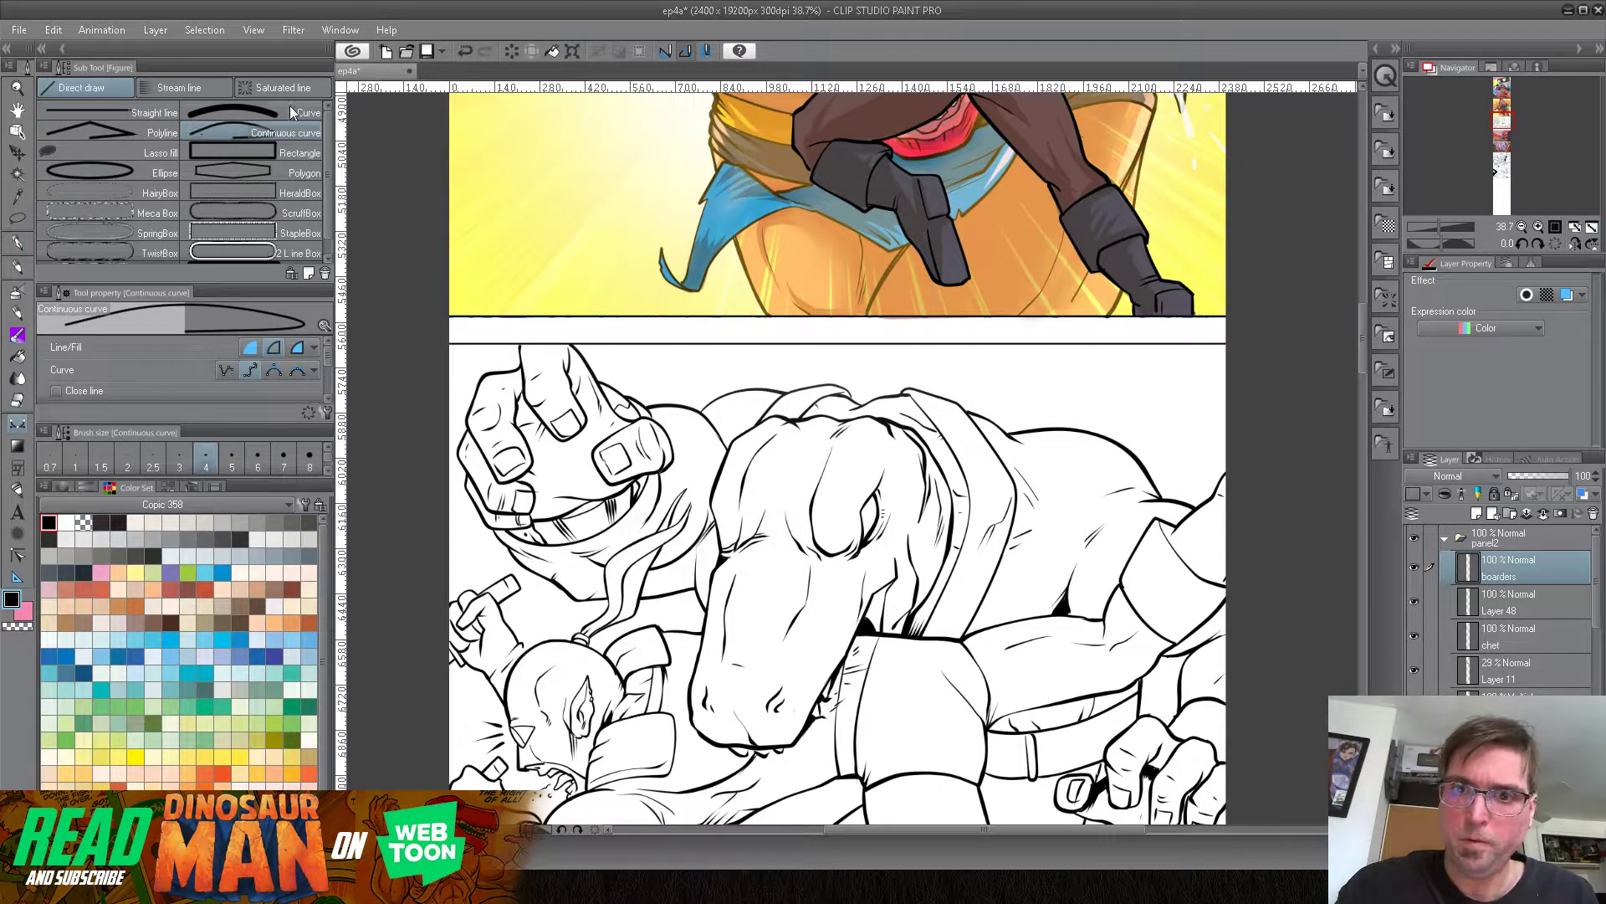
{"action": "left_click", "coordinate": [177, 114]}
{"action": "left_click", "coordinate": [302, 345]}
{"action": "left_click_drag", "start_coordinate": [470, 318], "coordinate": [1230, 318]}
{"action": "left_click_drag", "start_coordinate": [494, 346], "coordinate": [1228, 343]}
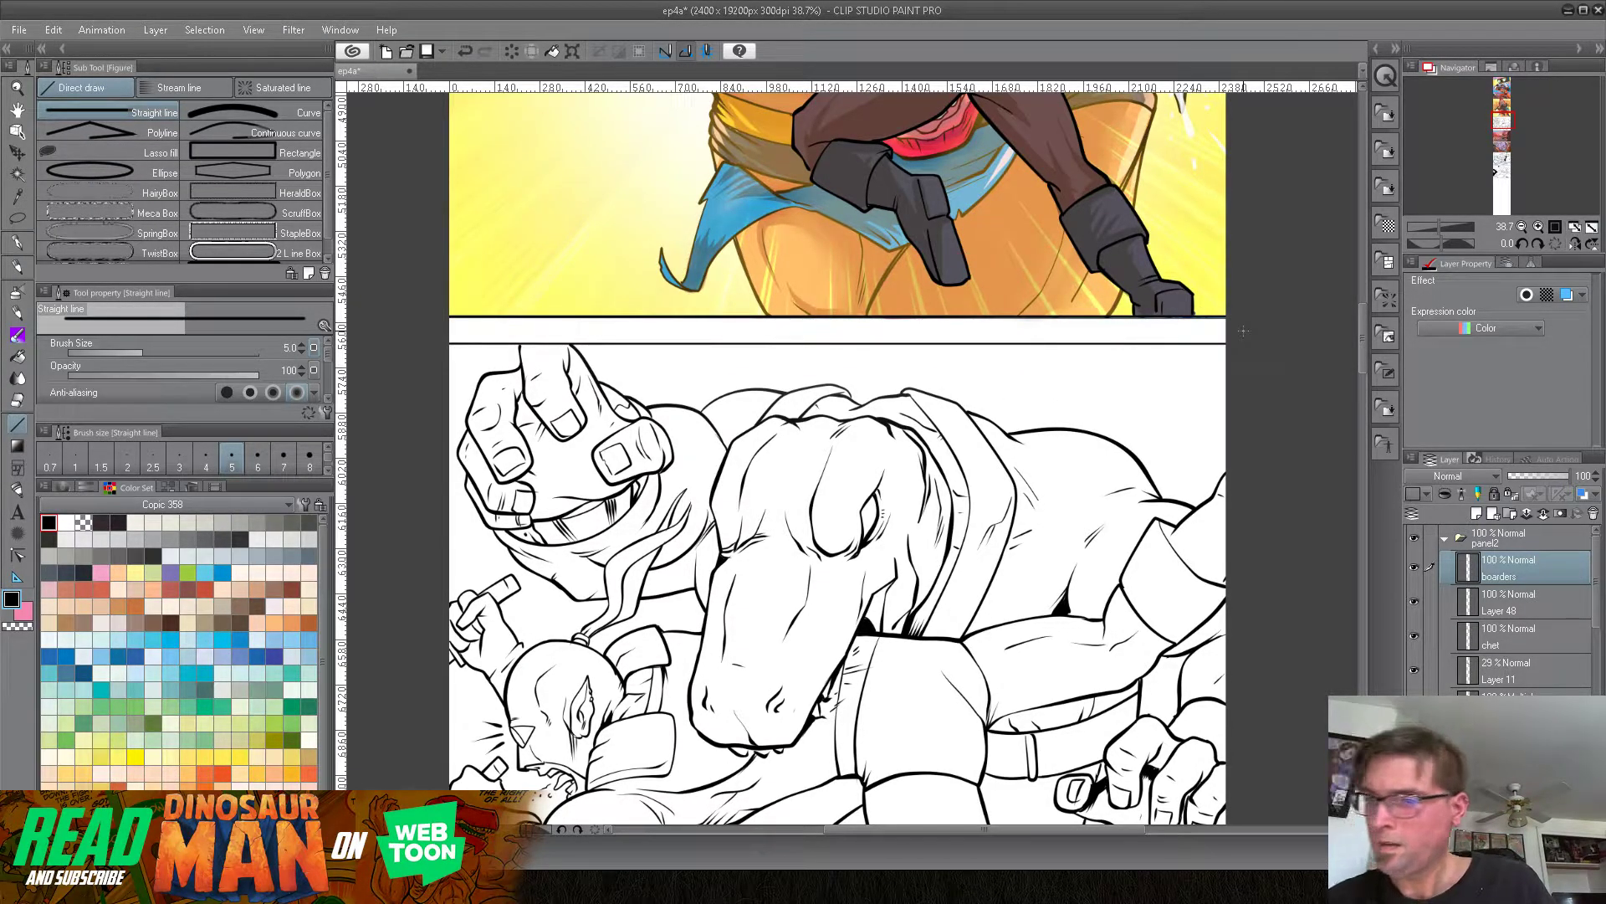
{"action": "scroll", "coordinate": [1243, 330], "scroll_direction": "down", "scroll_amount": 5}
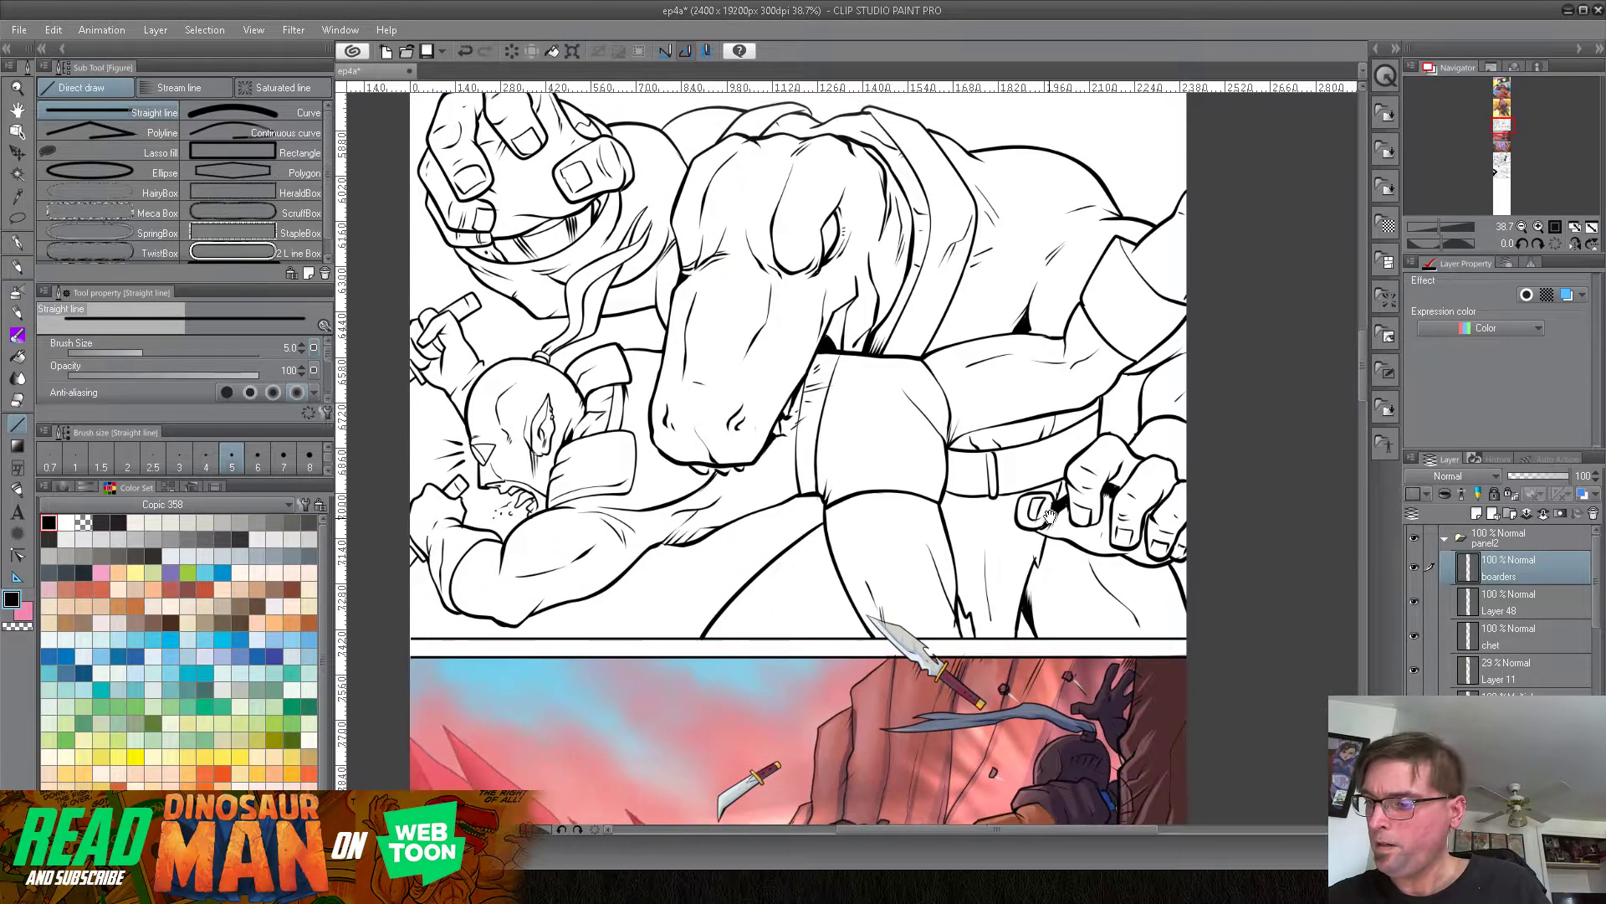
Step: Set the dman layer in panel3 as the reference layer and make the purple-labelled layer beneath it active
{"action": "left_click", "coordinate": [1446, 542]}
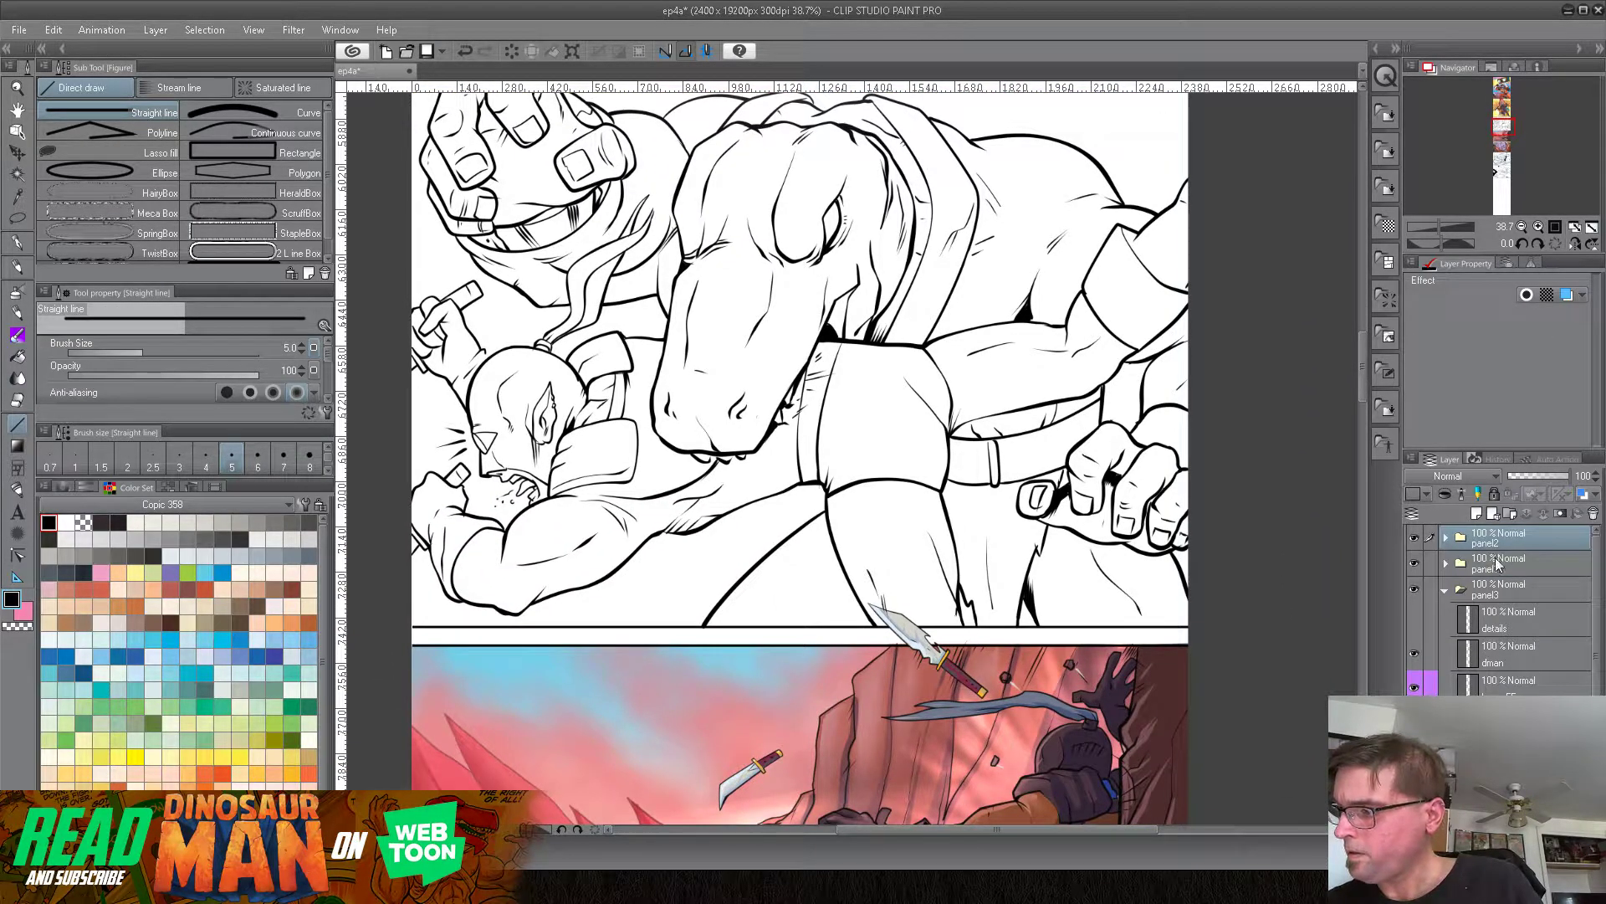
{"action": "left_click", "coordinate": [1510, 686]}
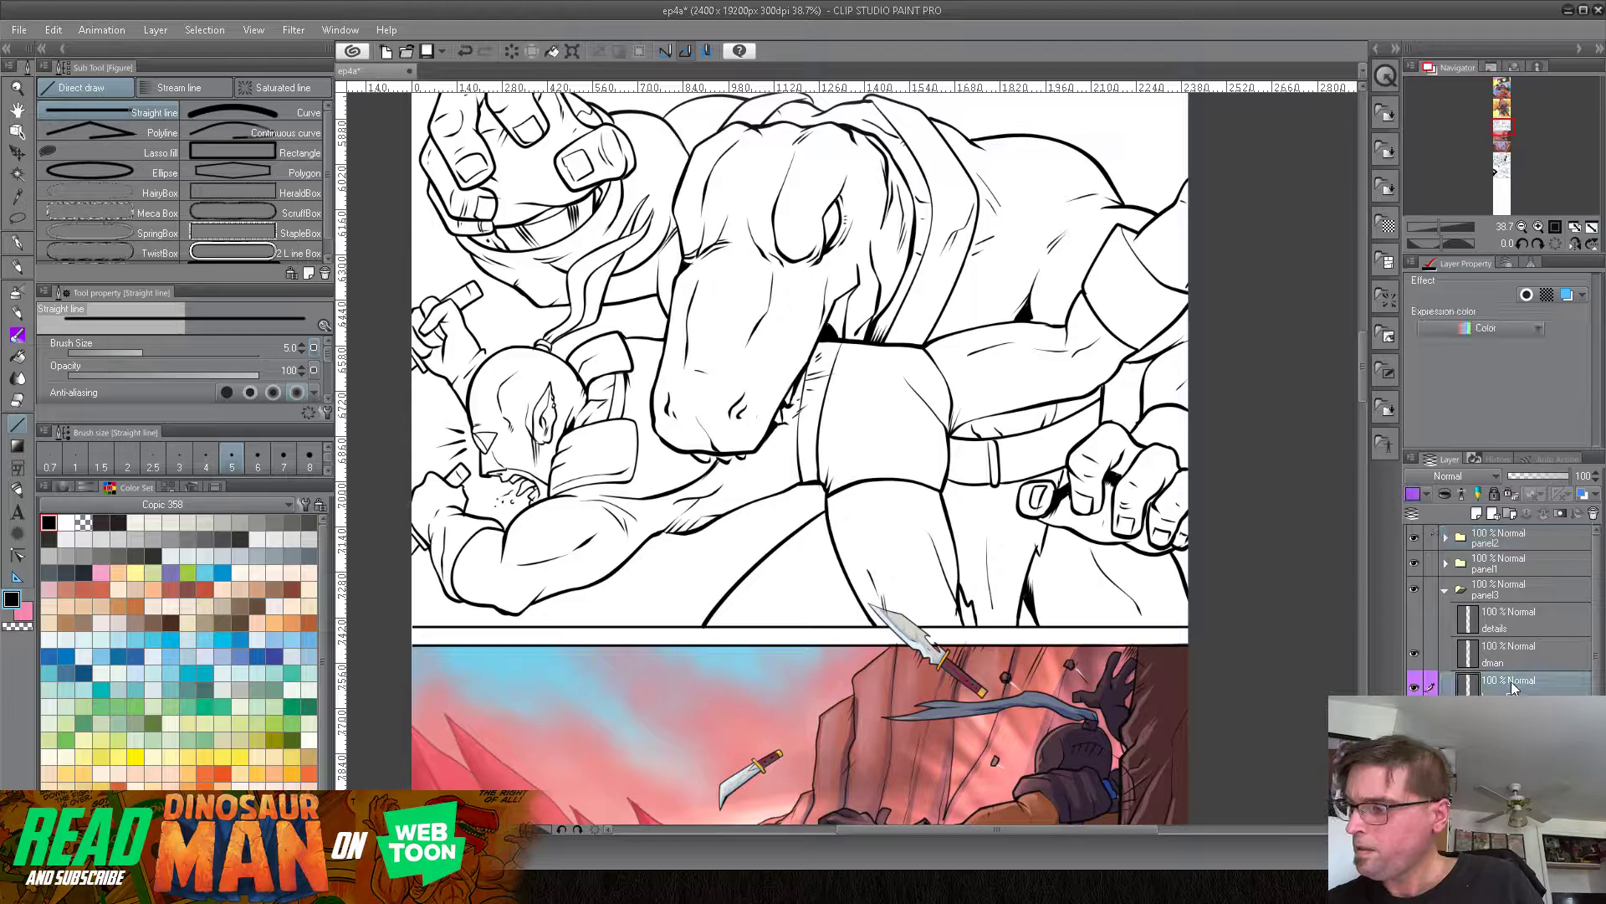
{"action": "left_click", "coordinate": [1500, 657]}
{"action": "left_click", "coordinate": [1461, 494]}
{"action": "left_click", "coordinate": [1521, 679]}
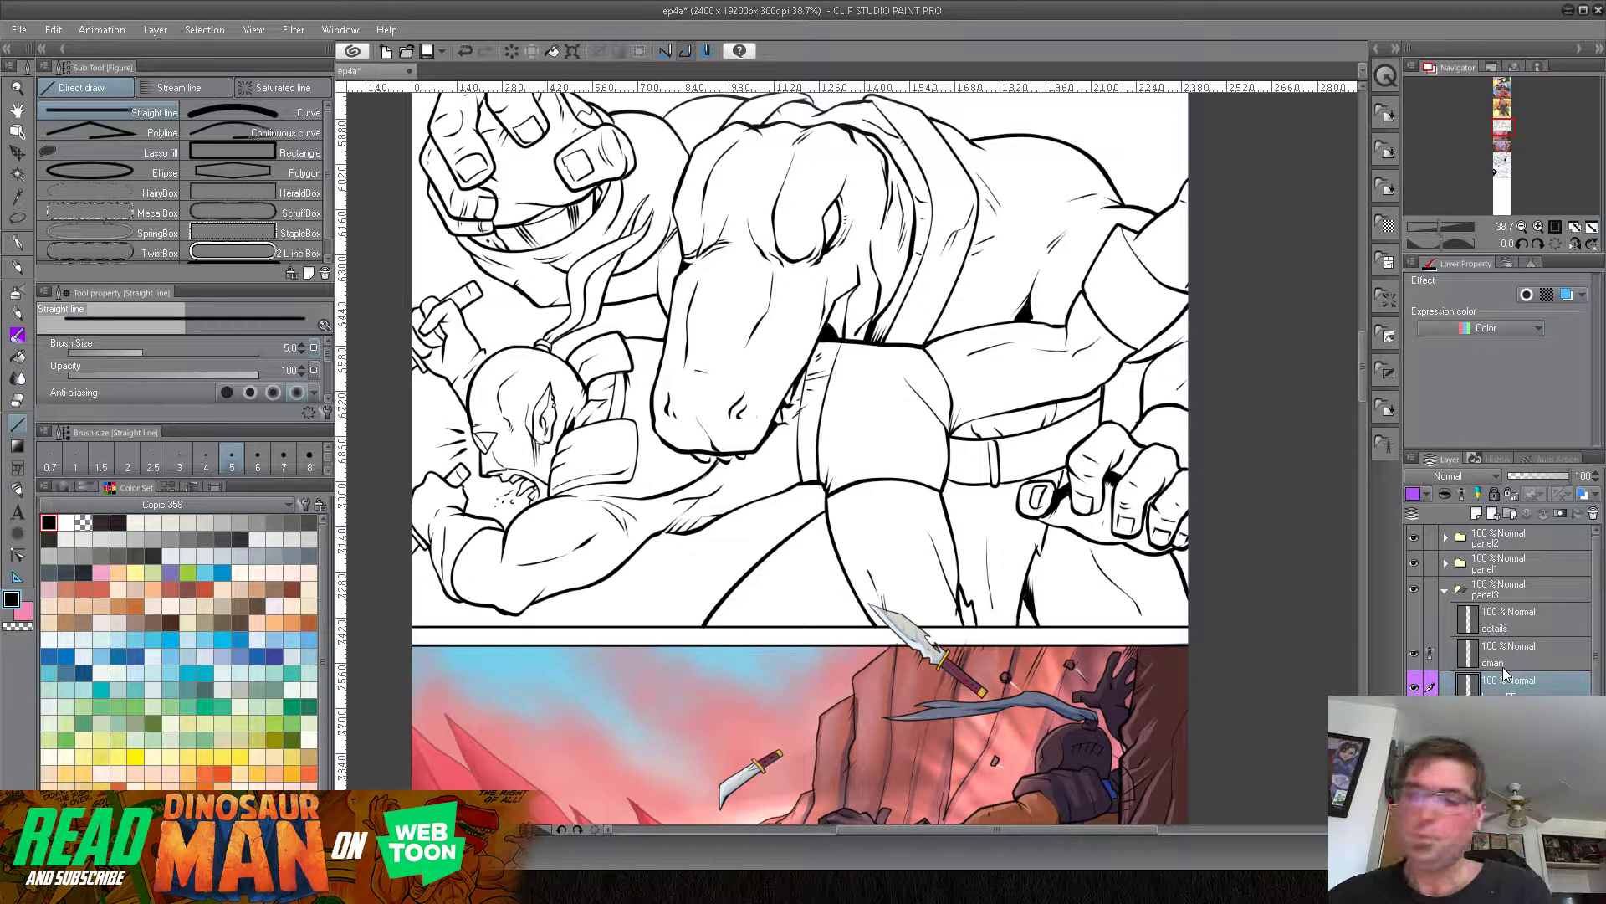
Step: Choose light orange for the G-pen and undo the trial stroke along the panel's lower border
{"action": "left_click_drag", "start_coordinate": [906, 513], "coordinate": [818, 502]}
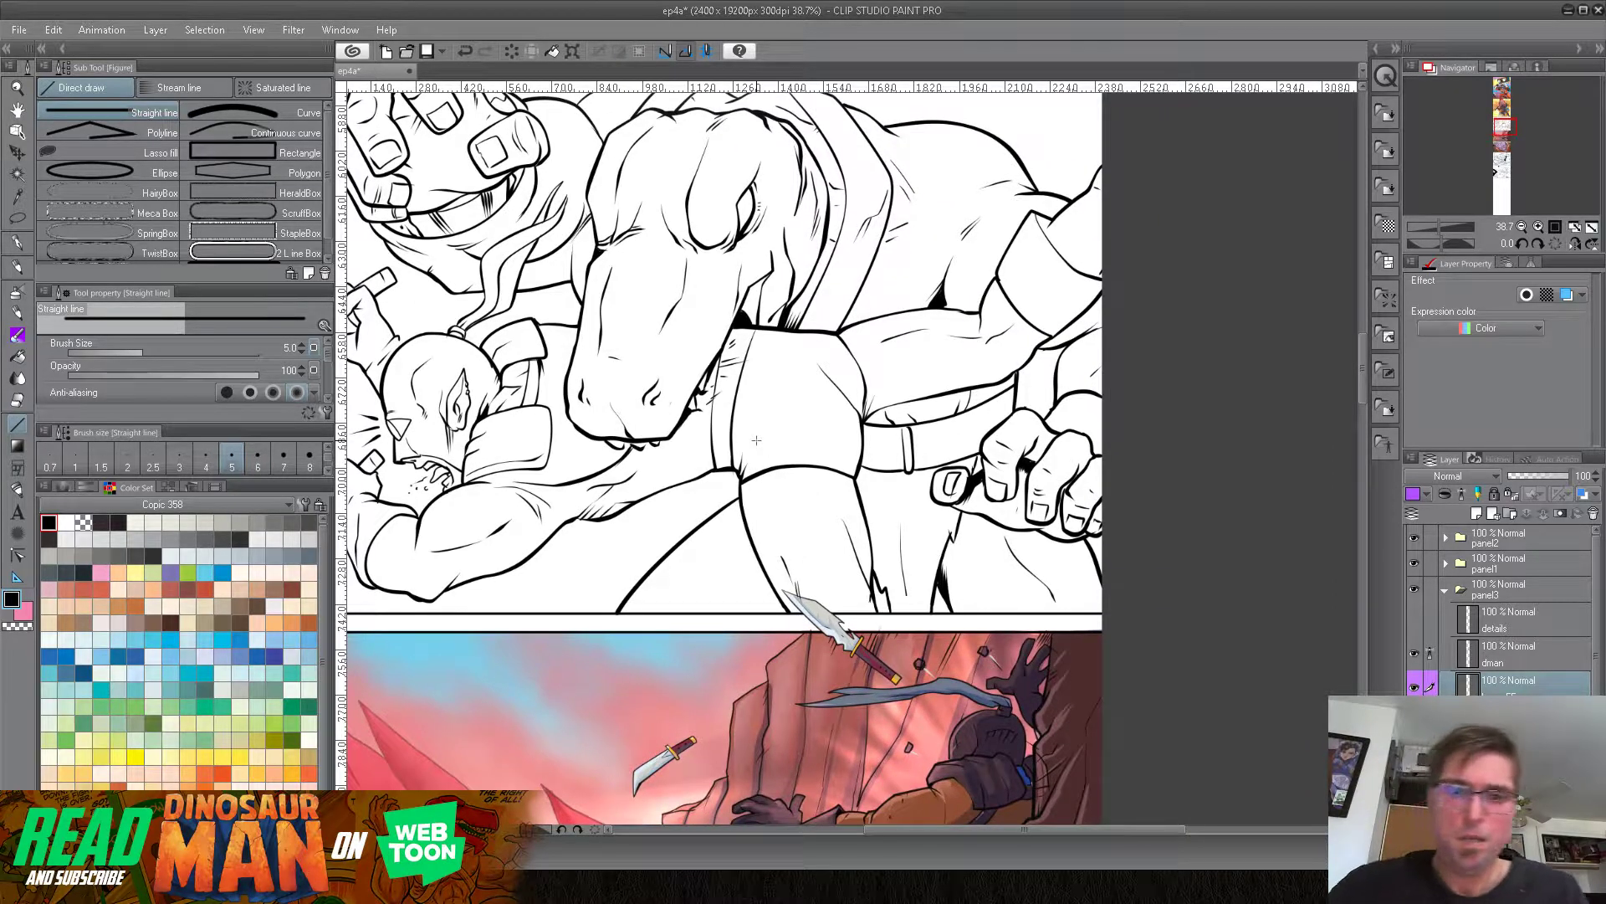
{"action": "left_click", "coordinate": [18, 242]}
{"action": "left_click_drag", "start_coordinate": [897, 552], "coordinate": [877, 512]}
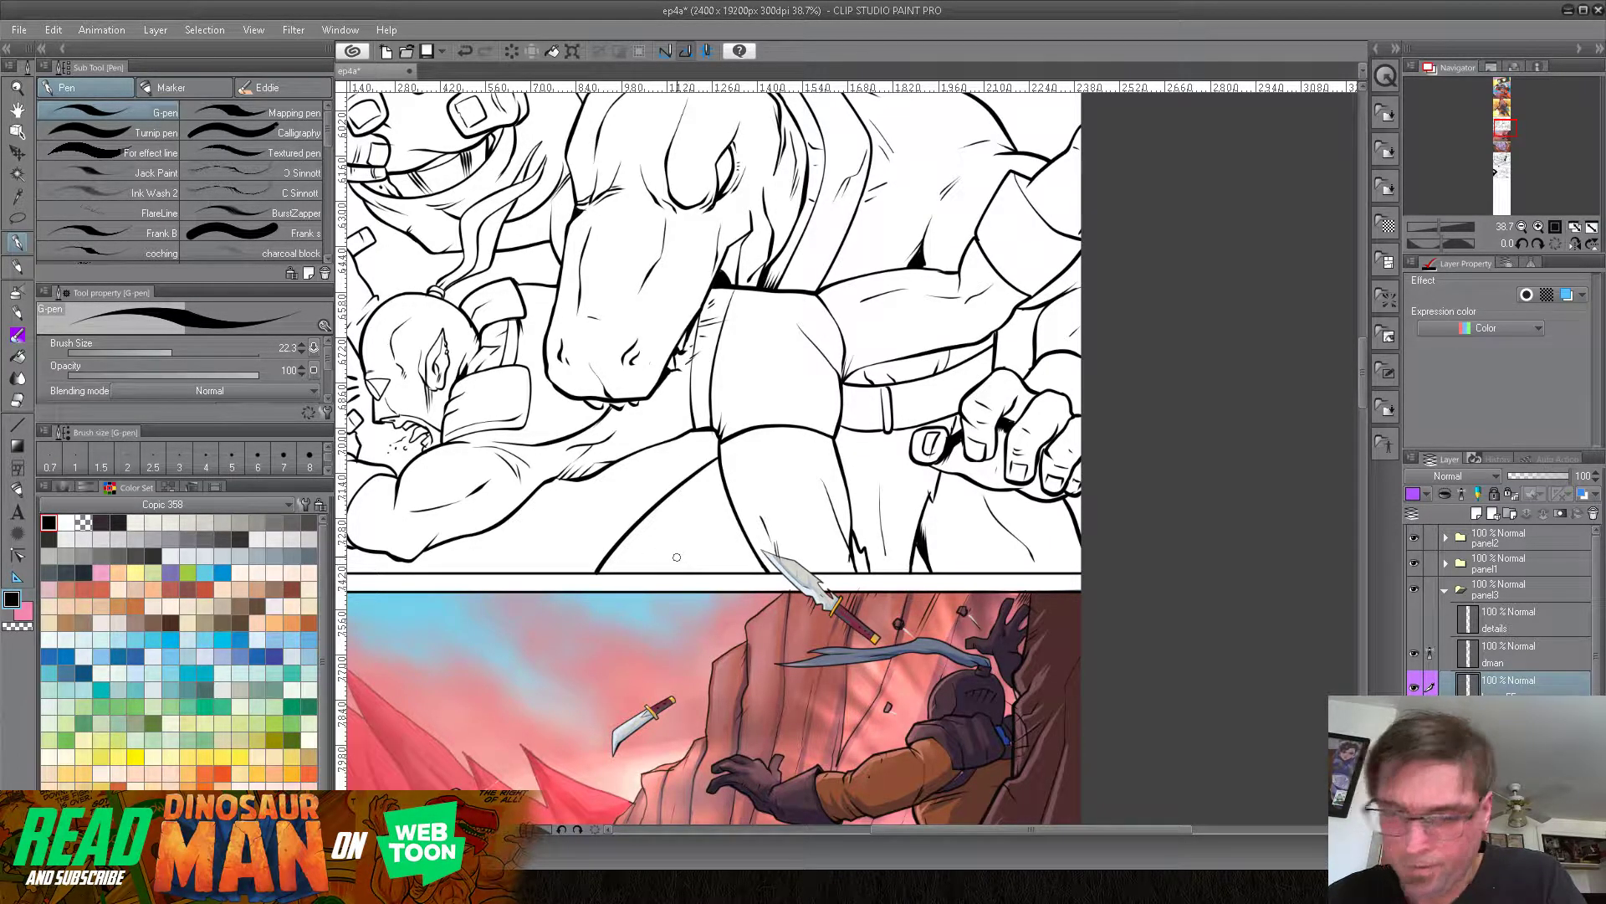
{"action": "left_click", "coordinate": [275, 621]}
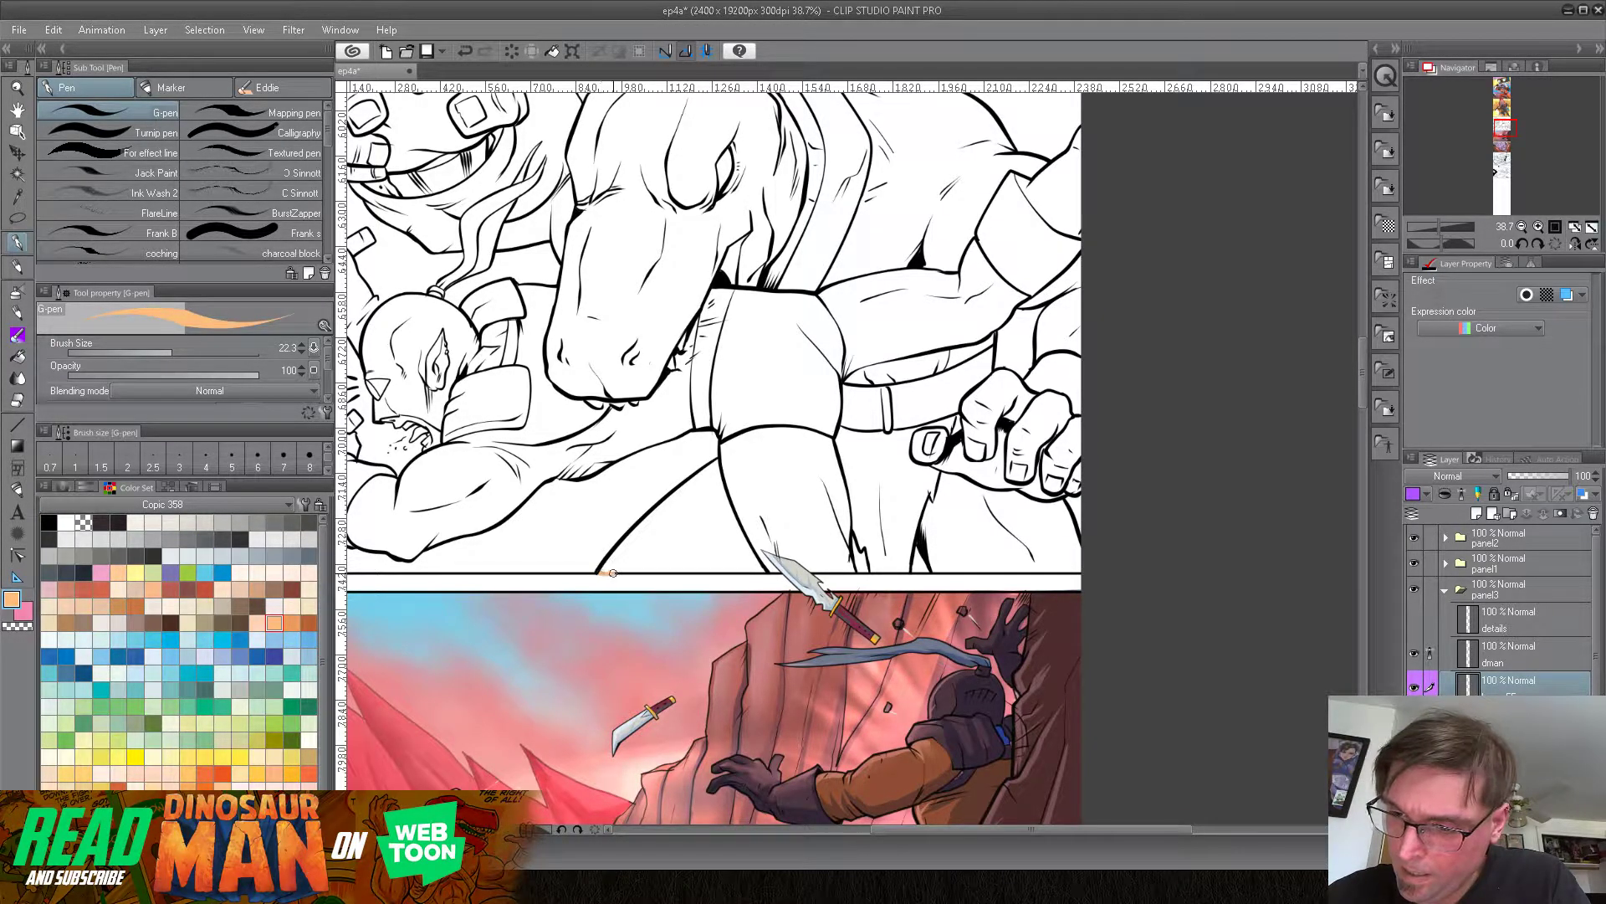
{"action": "left_click", "coordinate": [464, 52]}
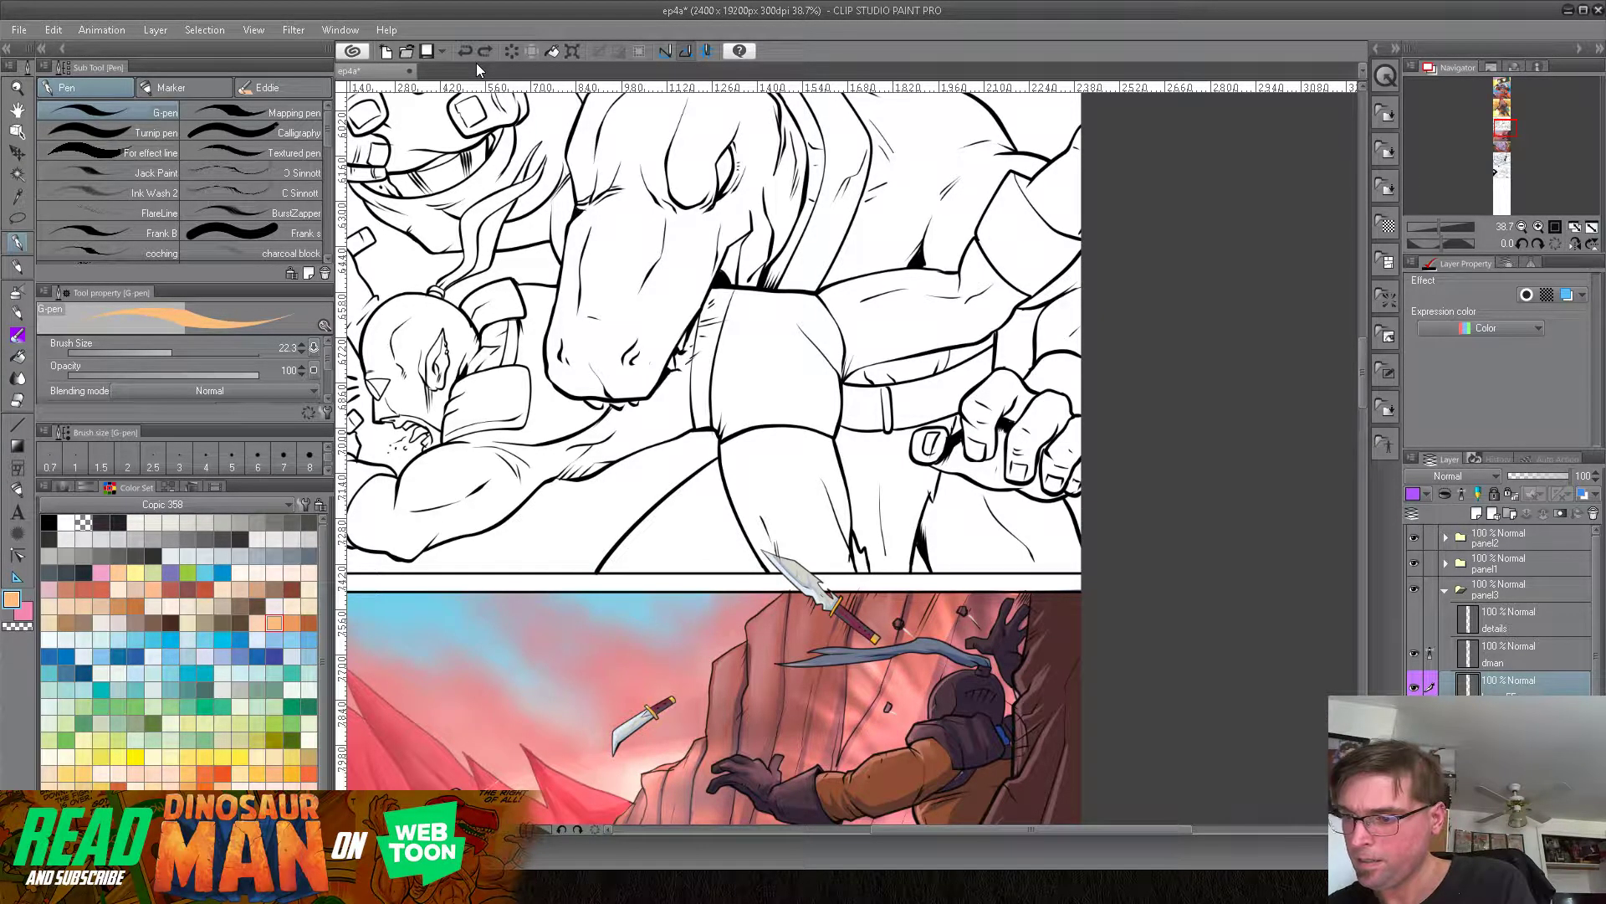
Step: Try to draw straight light-orange lines along the lower border of the dinosaur panel
{"action": "left_click_drag", "start_coordinate": [962, 658], "coordinate": [1030, 572]}
{"action": "key", "text": "u"}
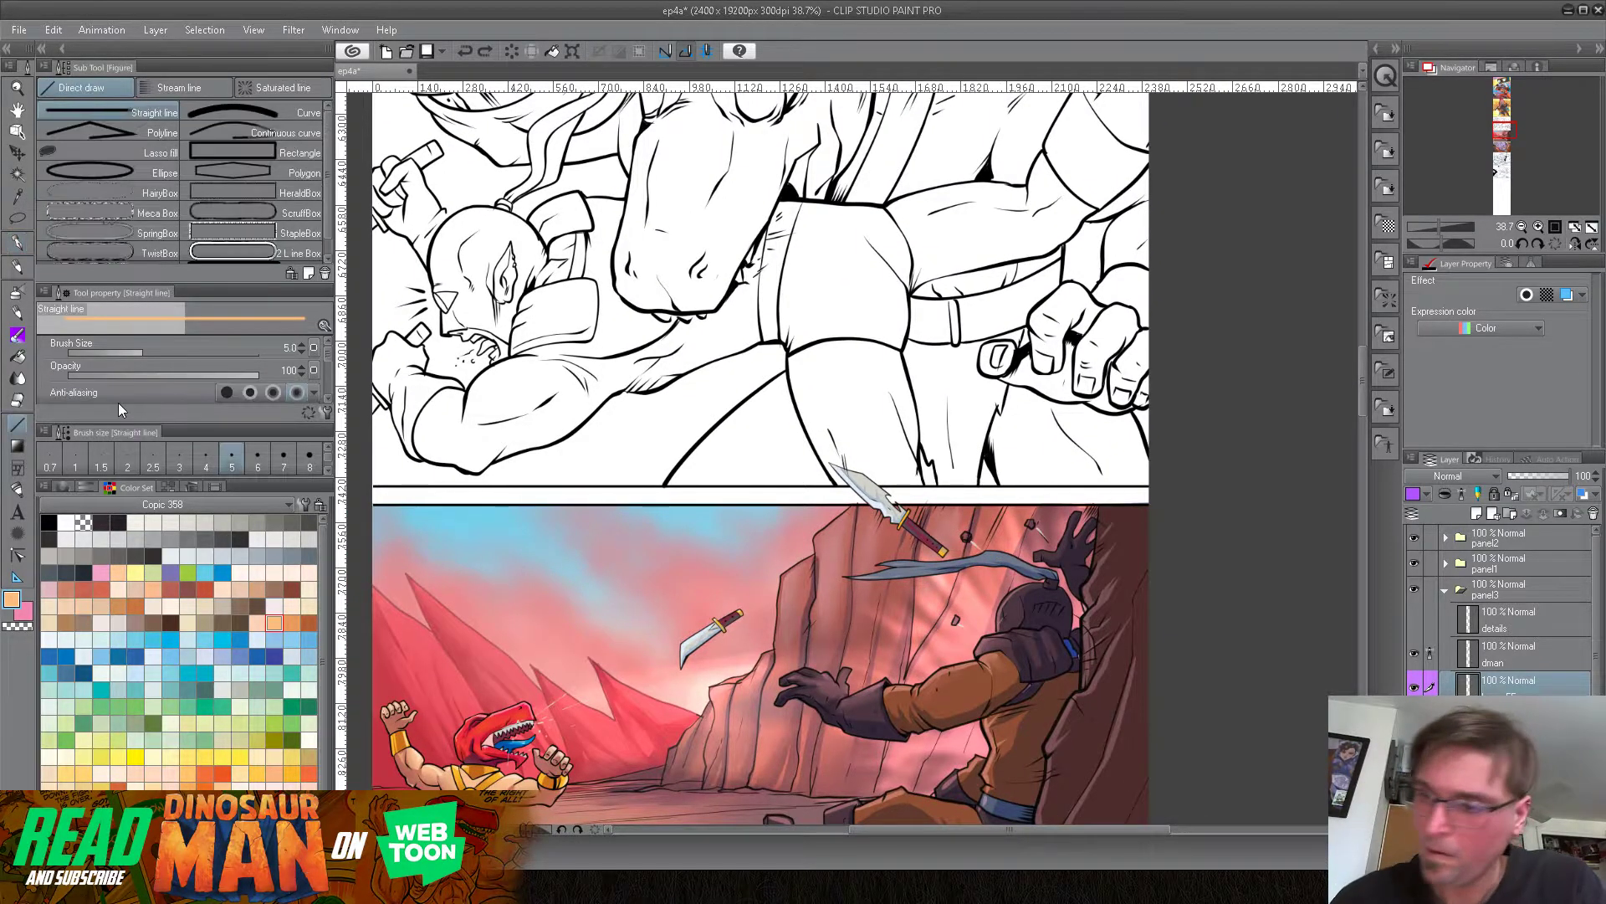
{"action": "left_click_drag", "start_coordinate": [727, 478], "coordinate": [833, 484]}
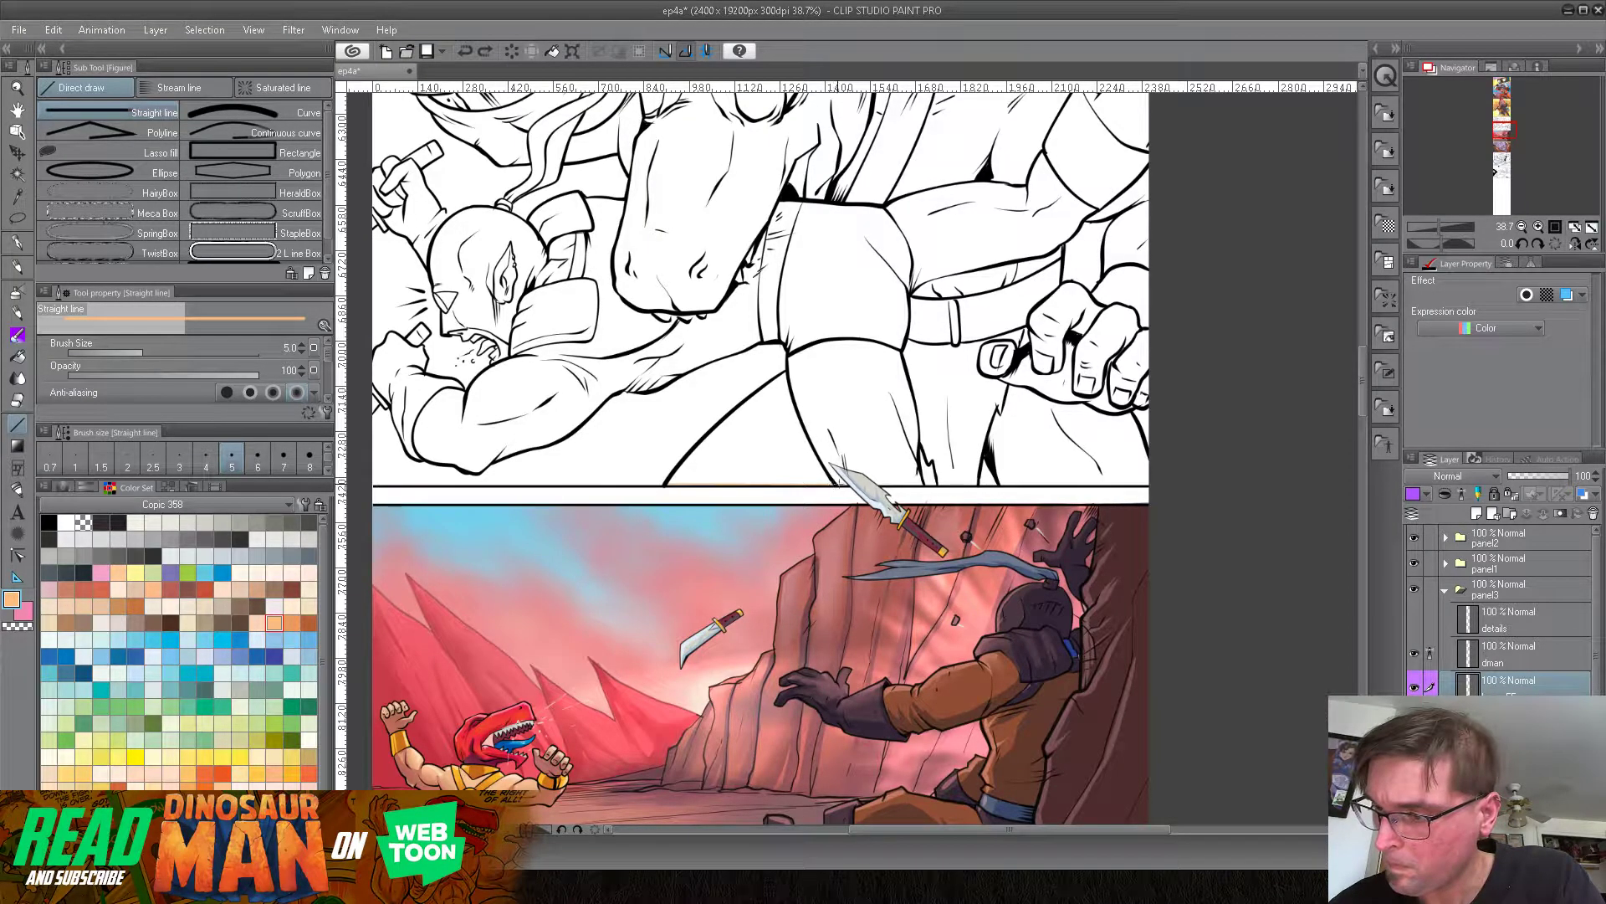
{"action": "left_click_drag", "start_coordinate": [847, 483], "coordinate": [923, 484]}
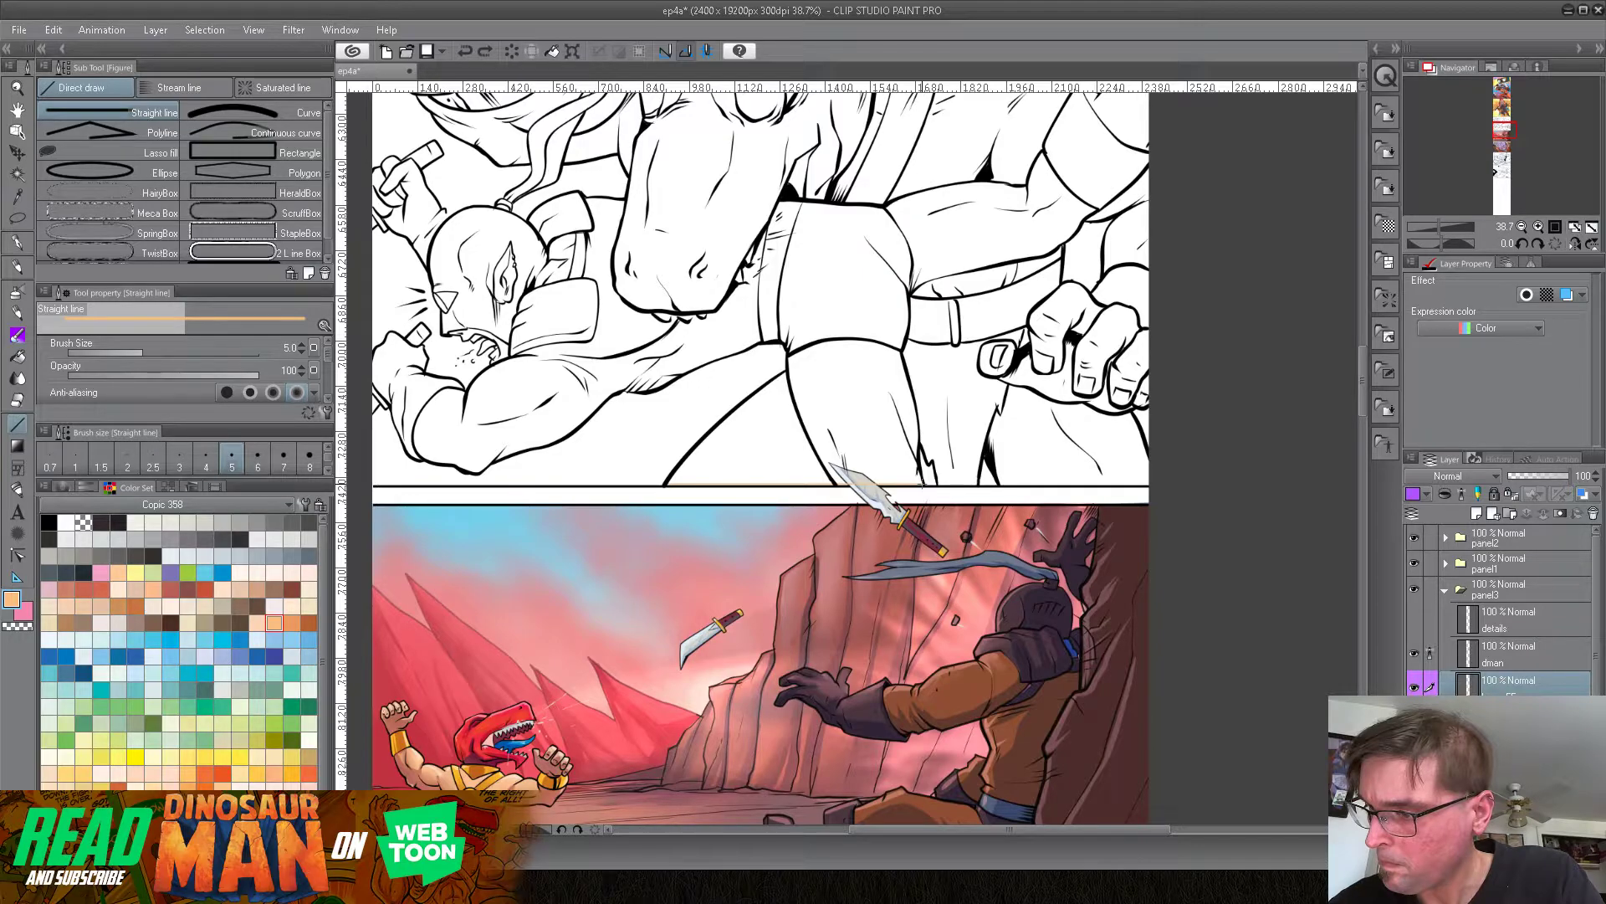
{"action": "left_click_drag", "start_coordinate": [922, 483], "coordinate": [922, 483]}
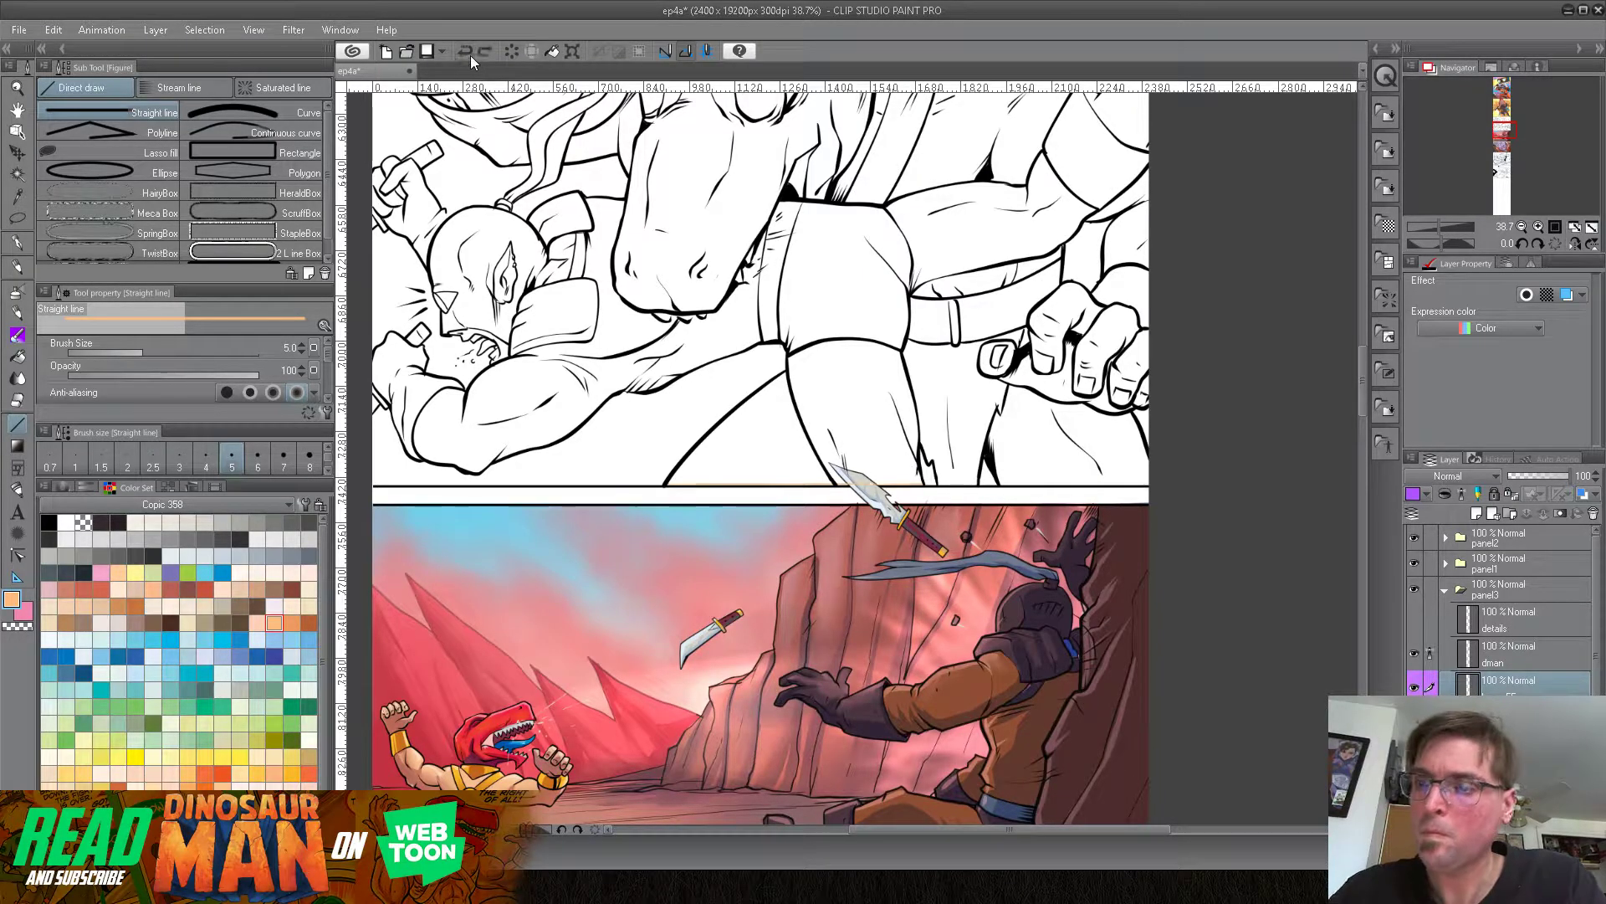
{"action": "left_click", "coordinate": [467, 54]}
Step: Move the panel3 folder below panel4 in the layer stack and expand it again
{"action": "left_click", "coordinate": [1445, 589]}
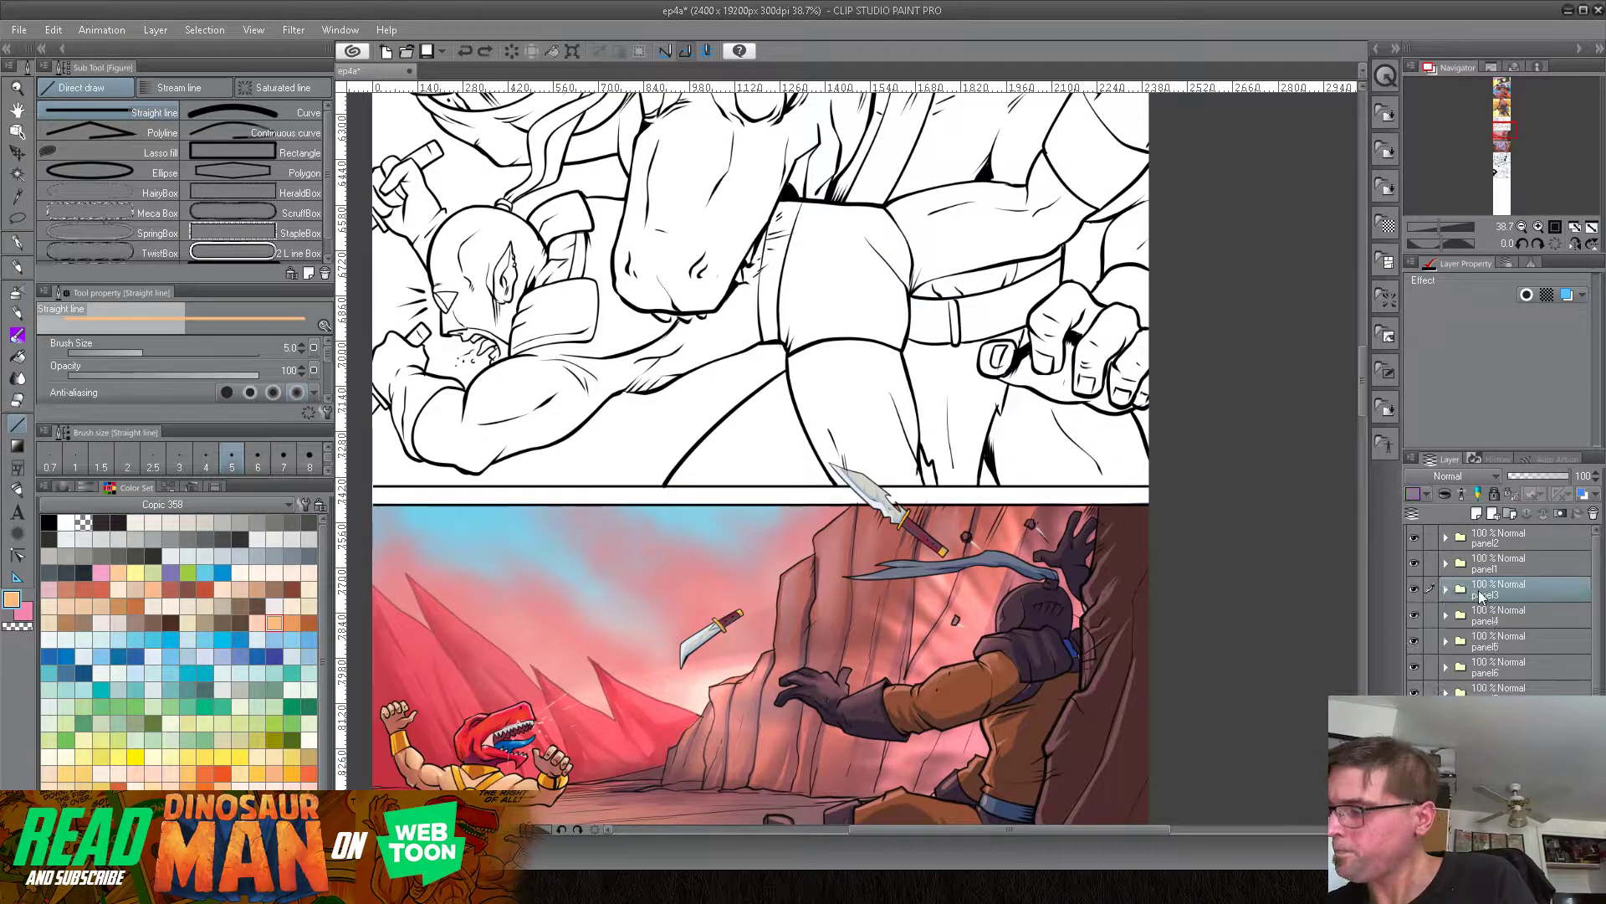
{"action": "left_click", "coordinate": [1414, 615]}
{"action": "left_click", "coordinate": [1414, 615]}
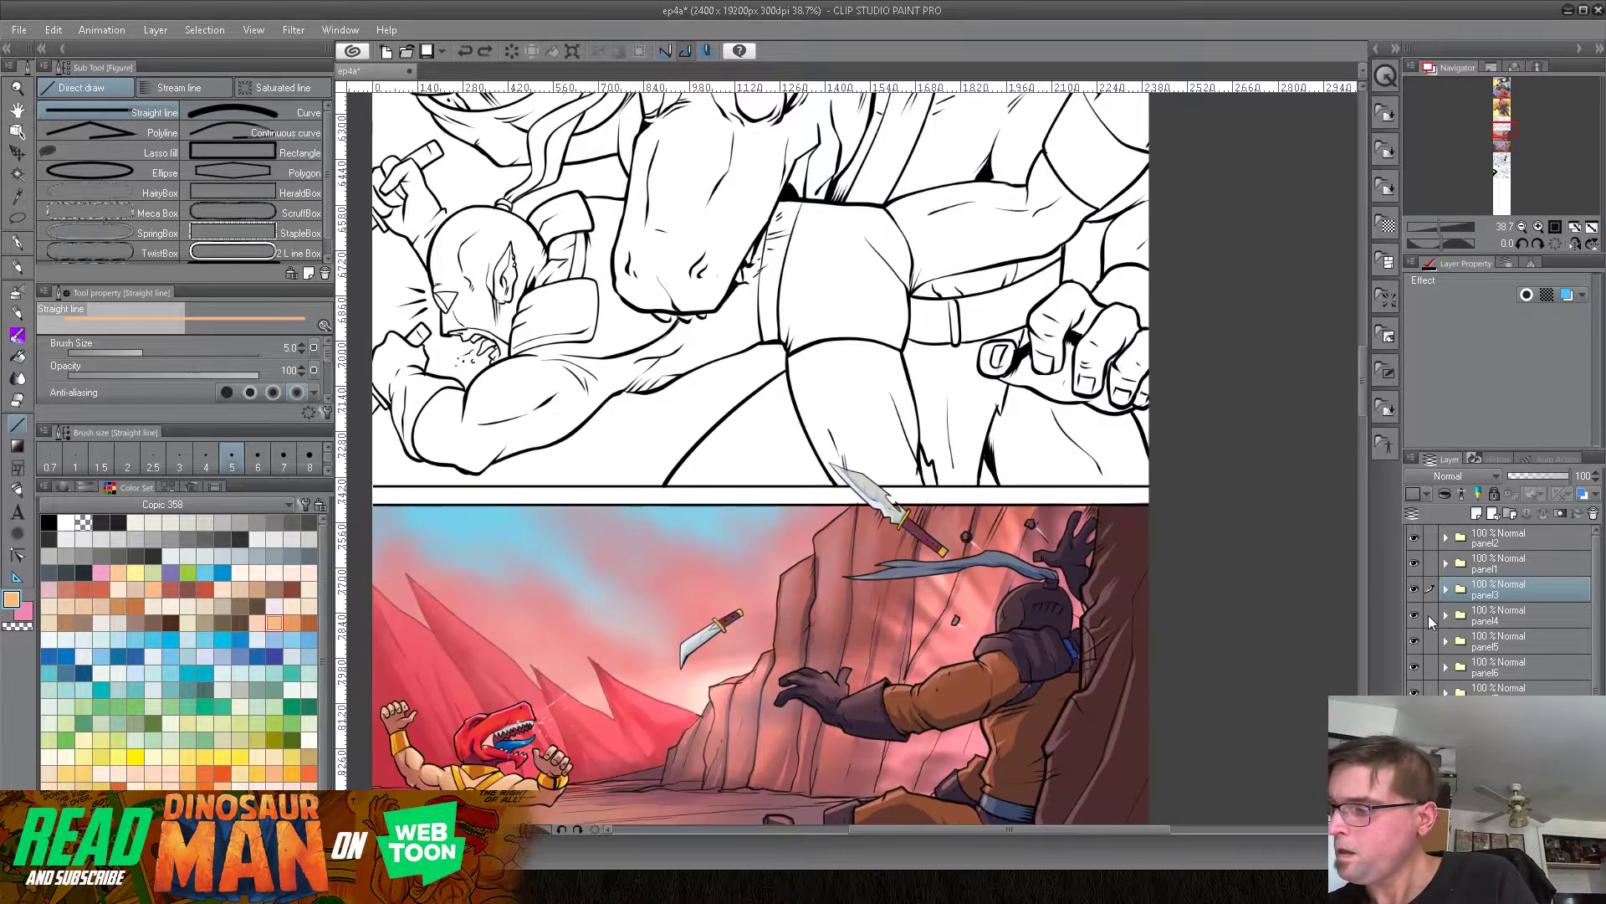
{"action": "left_click_drag", "start_coordinate": [1526, 590], "coordinate": [1534, 626]}
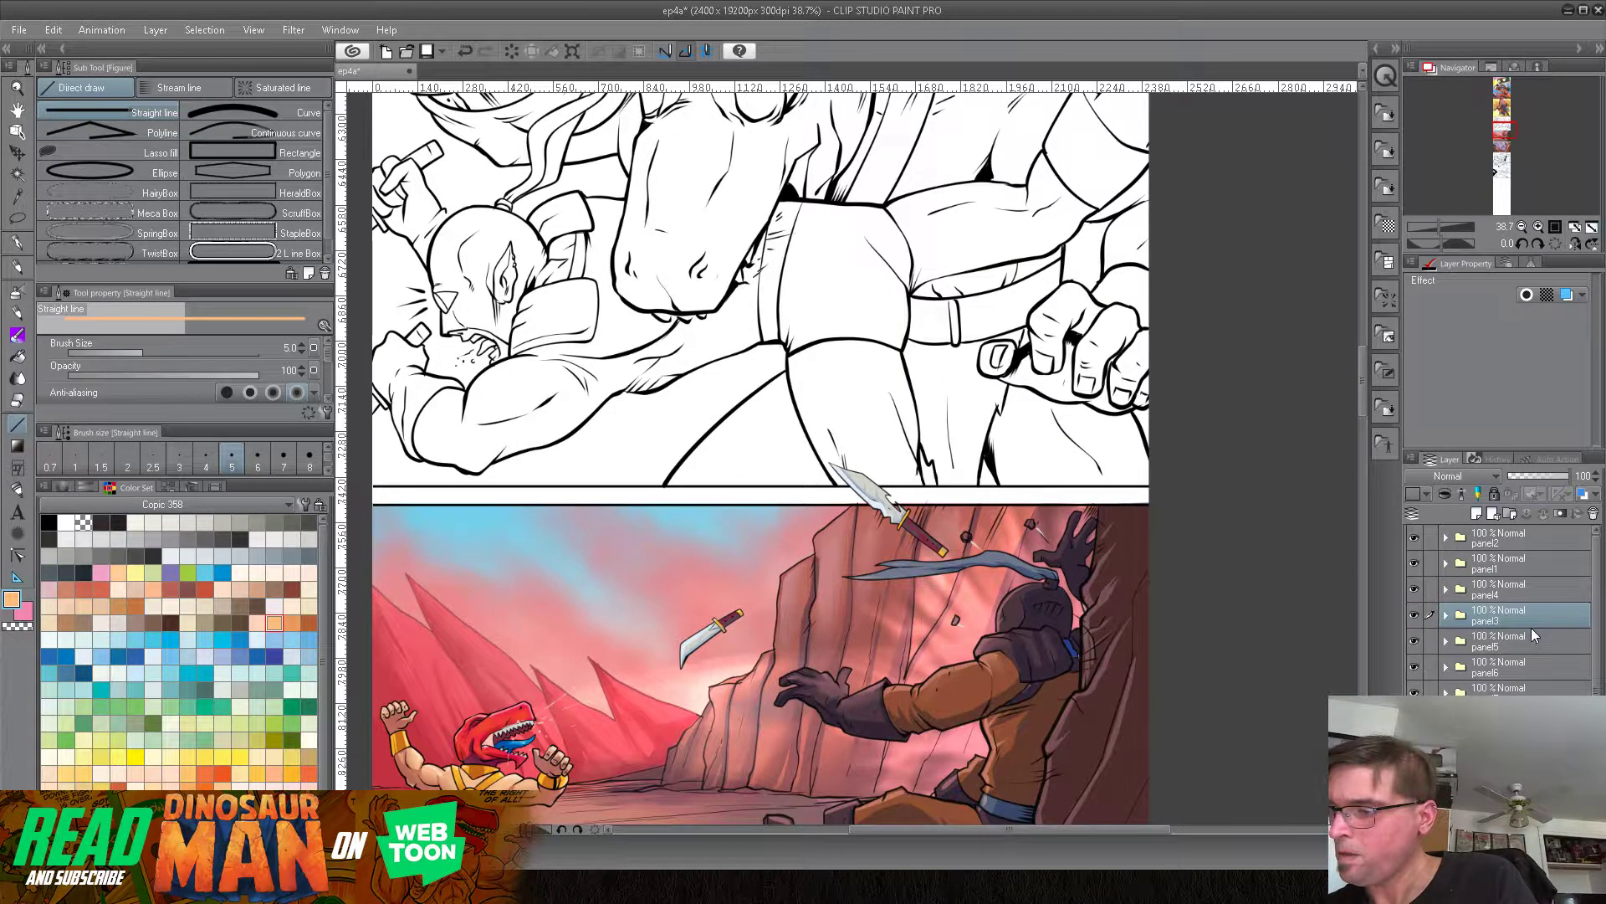
{"action": "left_click", "coordinate": [1413, 589]}
{"action": "left_click", "coordinate": [1414, 589]}
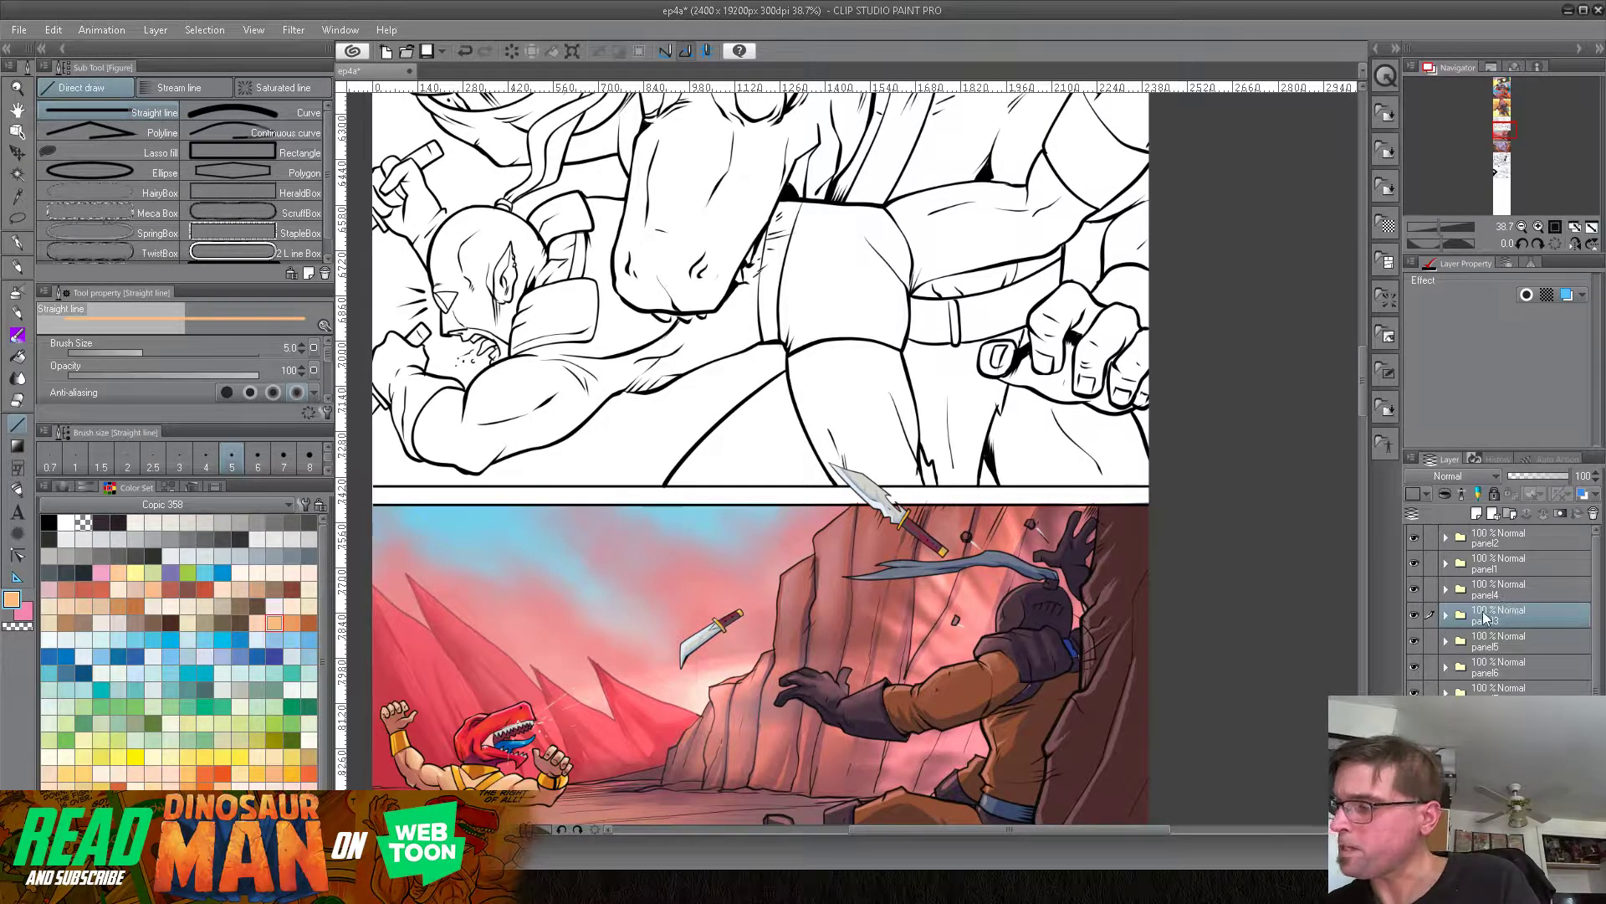
{"action": "left_click", "coordinate": [1446, 616]}
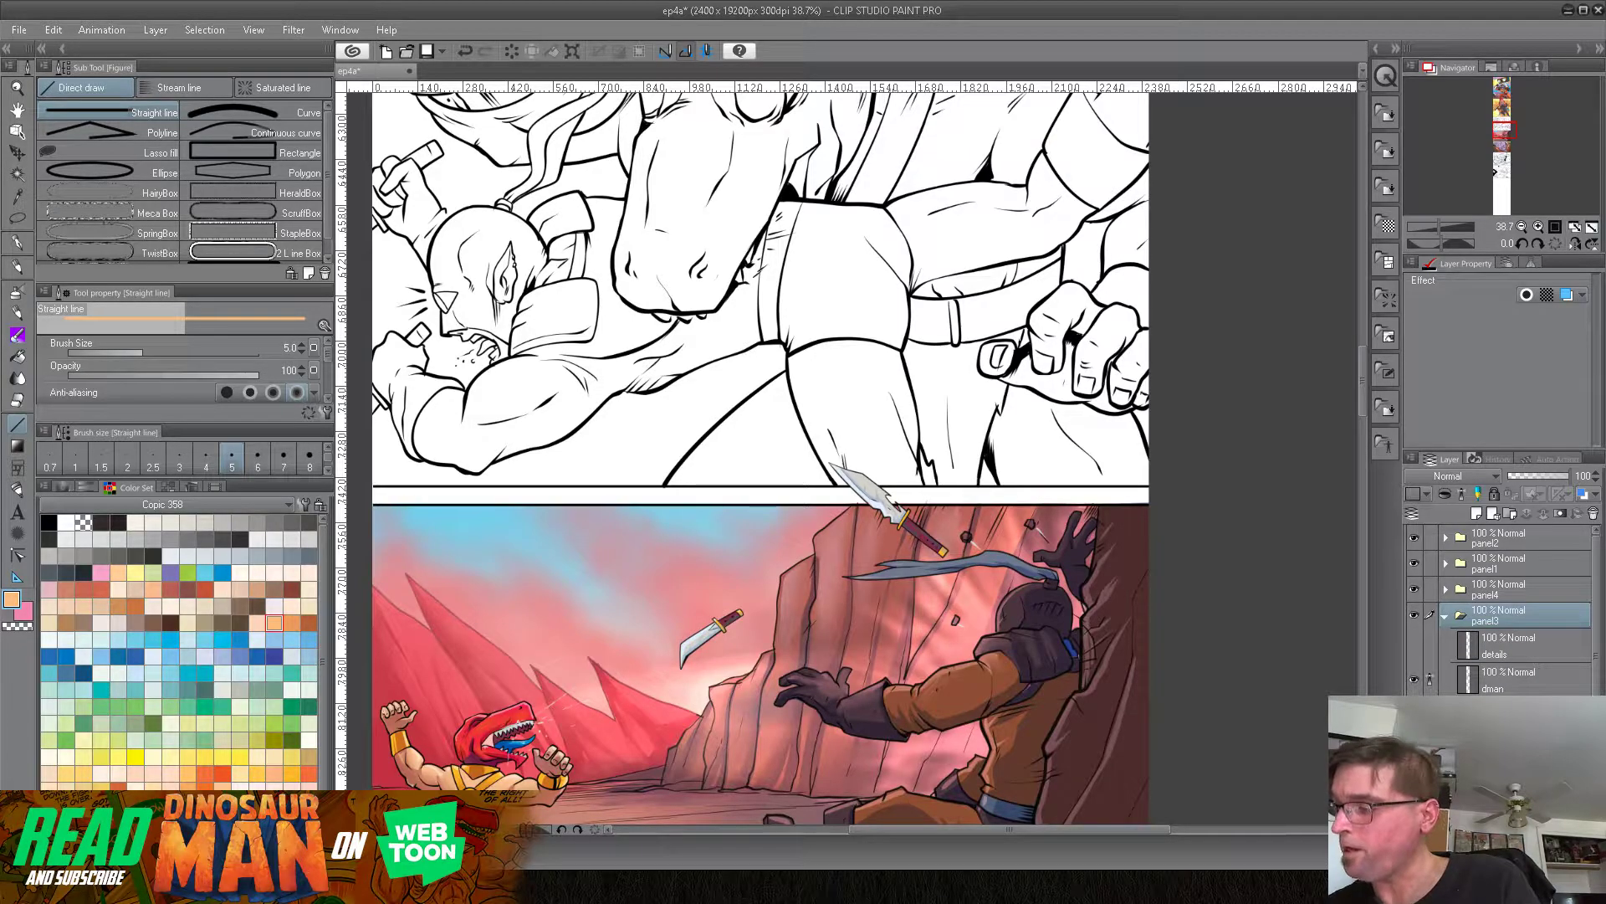
Step: On the purple-labelled layer in panel3, draw straight black lines along the dinosaur panel's lower and upper borders
{"action": "left_click", "coordinate": [1508, 747]}
{"action": "left_click_drag", "start_coordinate": [667, 486], "coordinate": [1153, 483]}
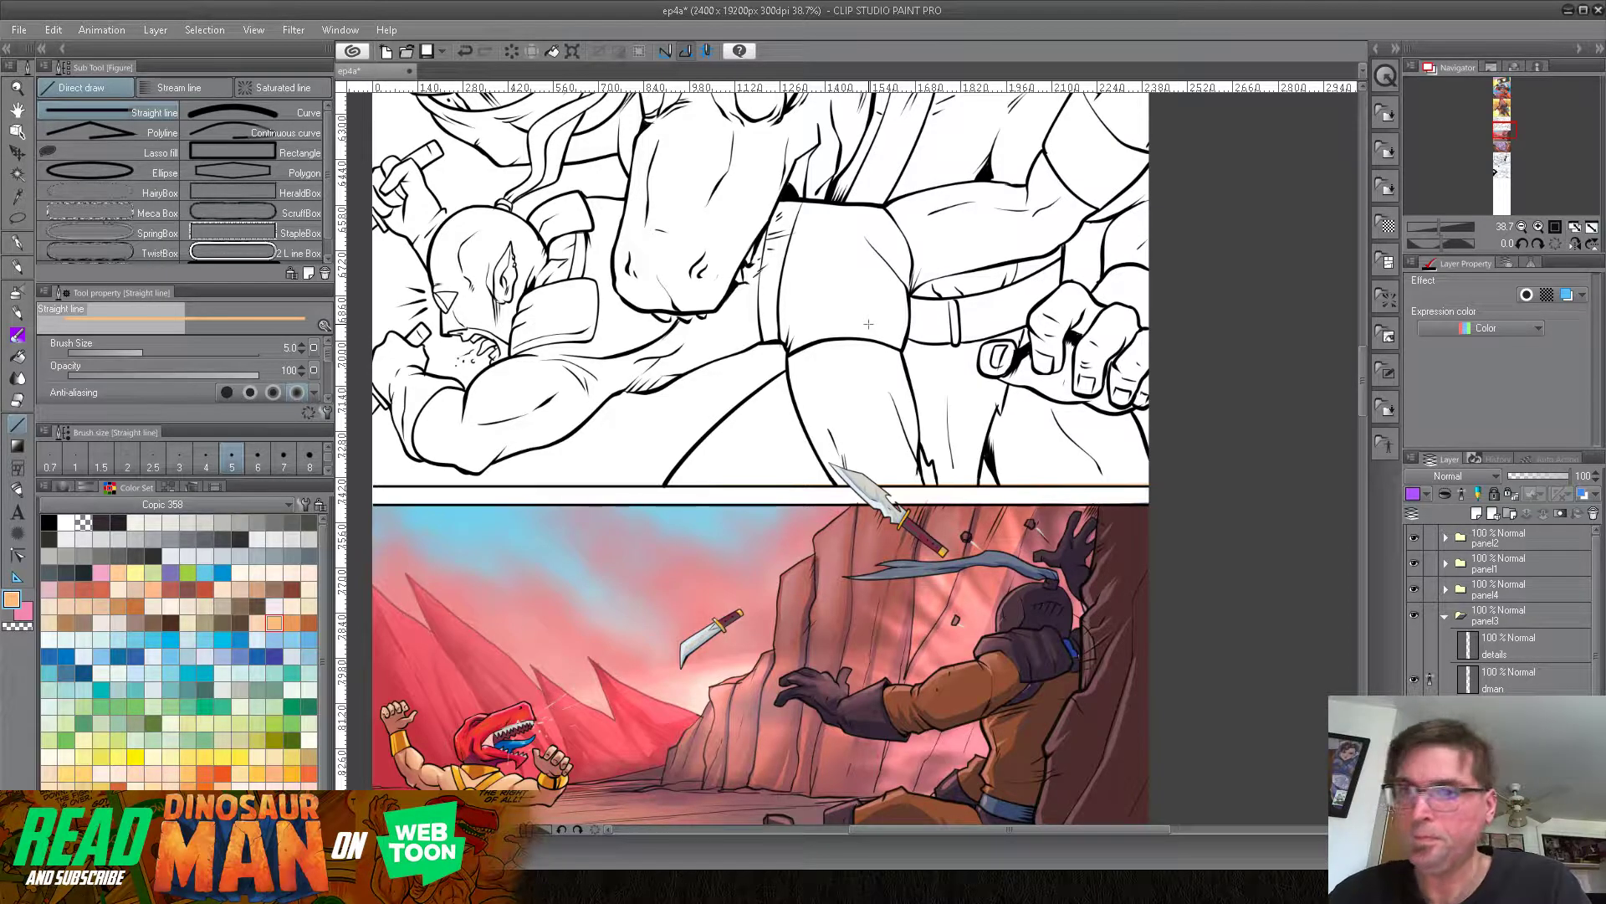
{"action": "left_click", "coordinate": [48, 520]}
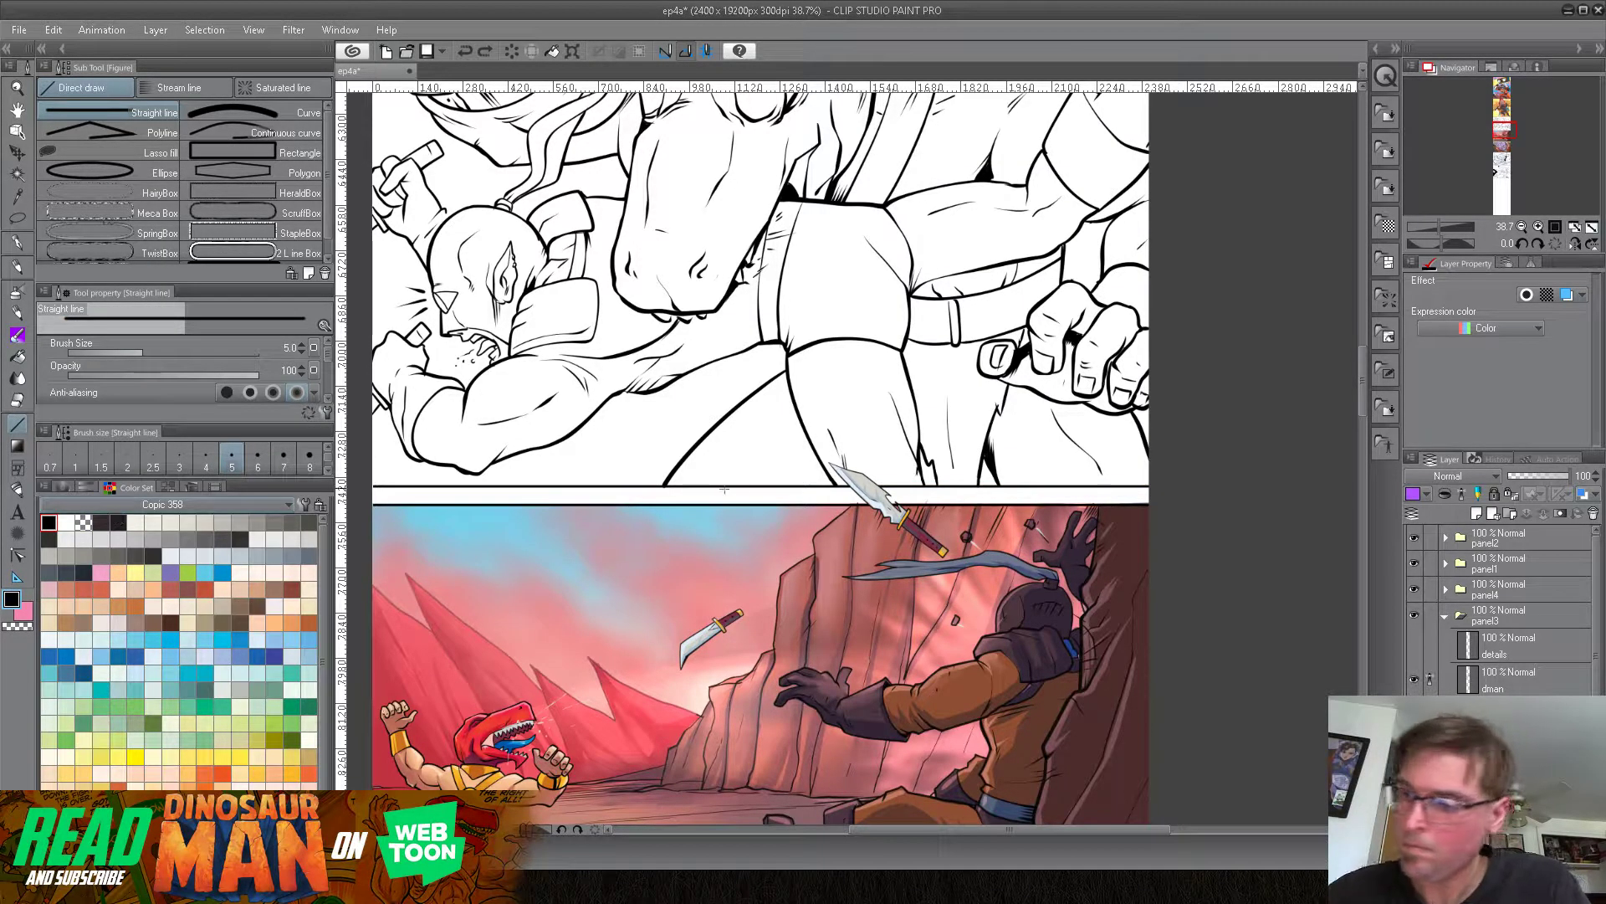
{"action": "left_click_drag", "start_coordinate": [724, 491], "coordinate": [1153, 485]}
{"action": "left_click_drag", "start_coordinate": [973, 328], "coordinate": [1082, 593]}
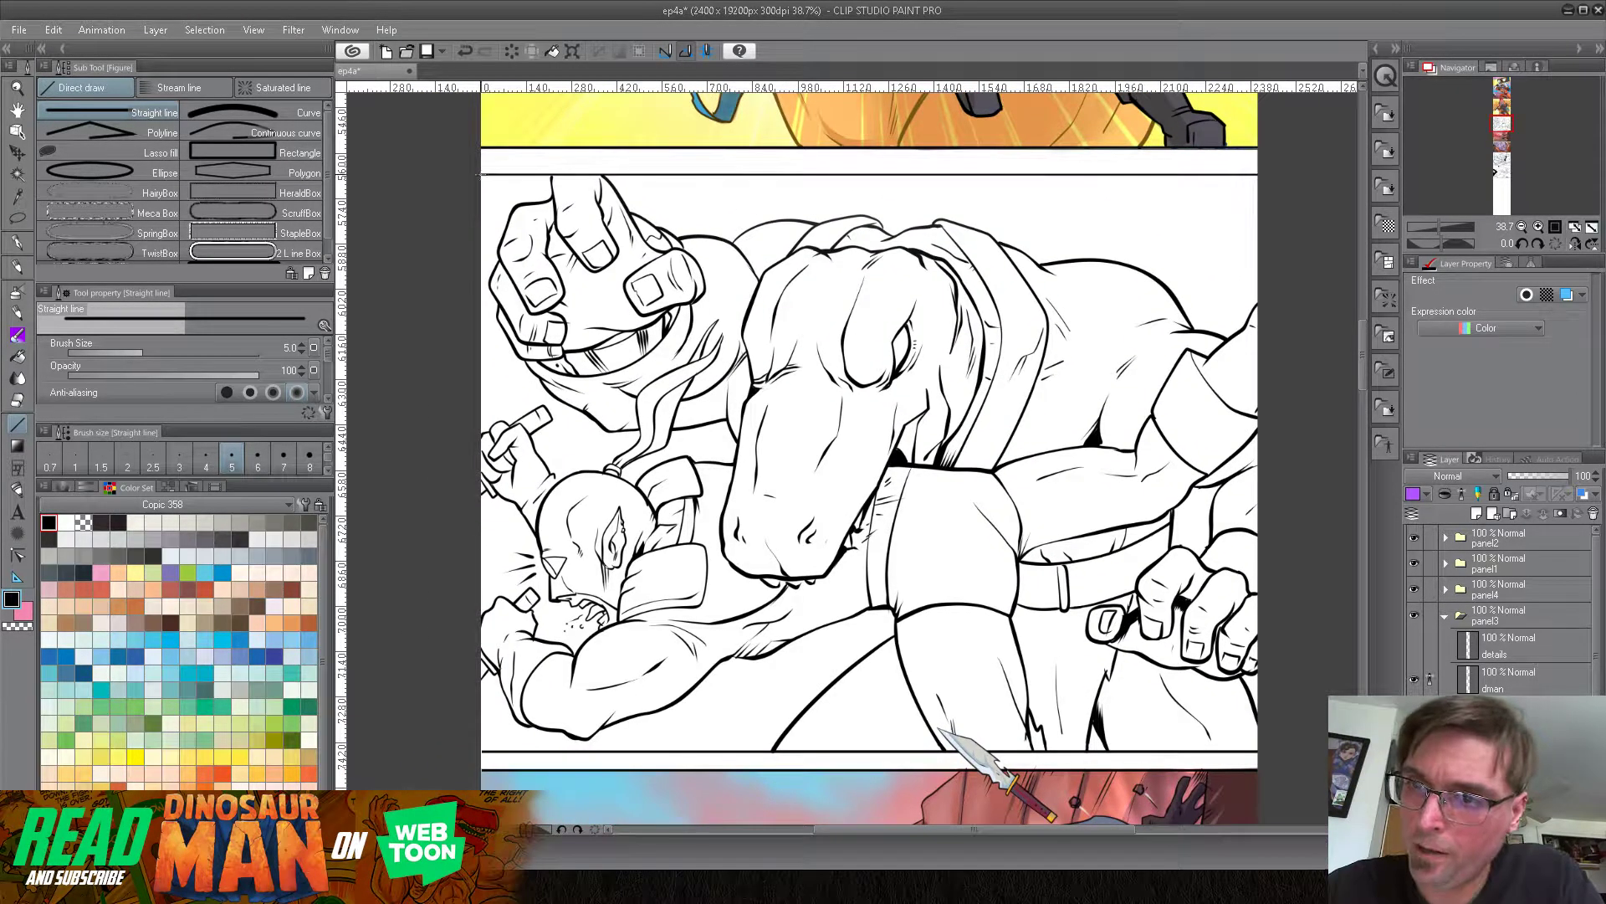
{"action": "left_click_drag", "start_coordinate": [481, 175], "coordinate": [1265, 176]}
Step: Fill the dinosaur man's back, shoulders and neck areas with light orange, using the Refer only to editing layer fill
{"action": "left_click_drag", "start_coordinate": [758, 500], "coordinate": [693, 382]}
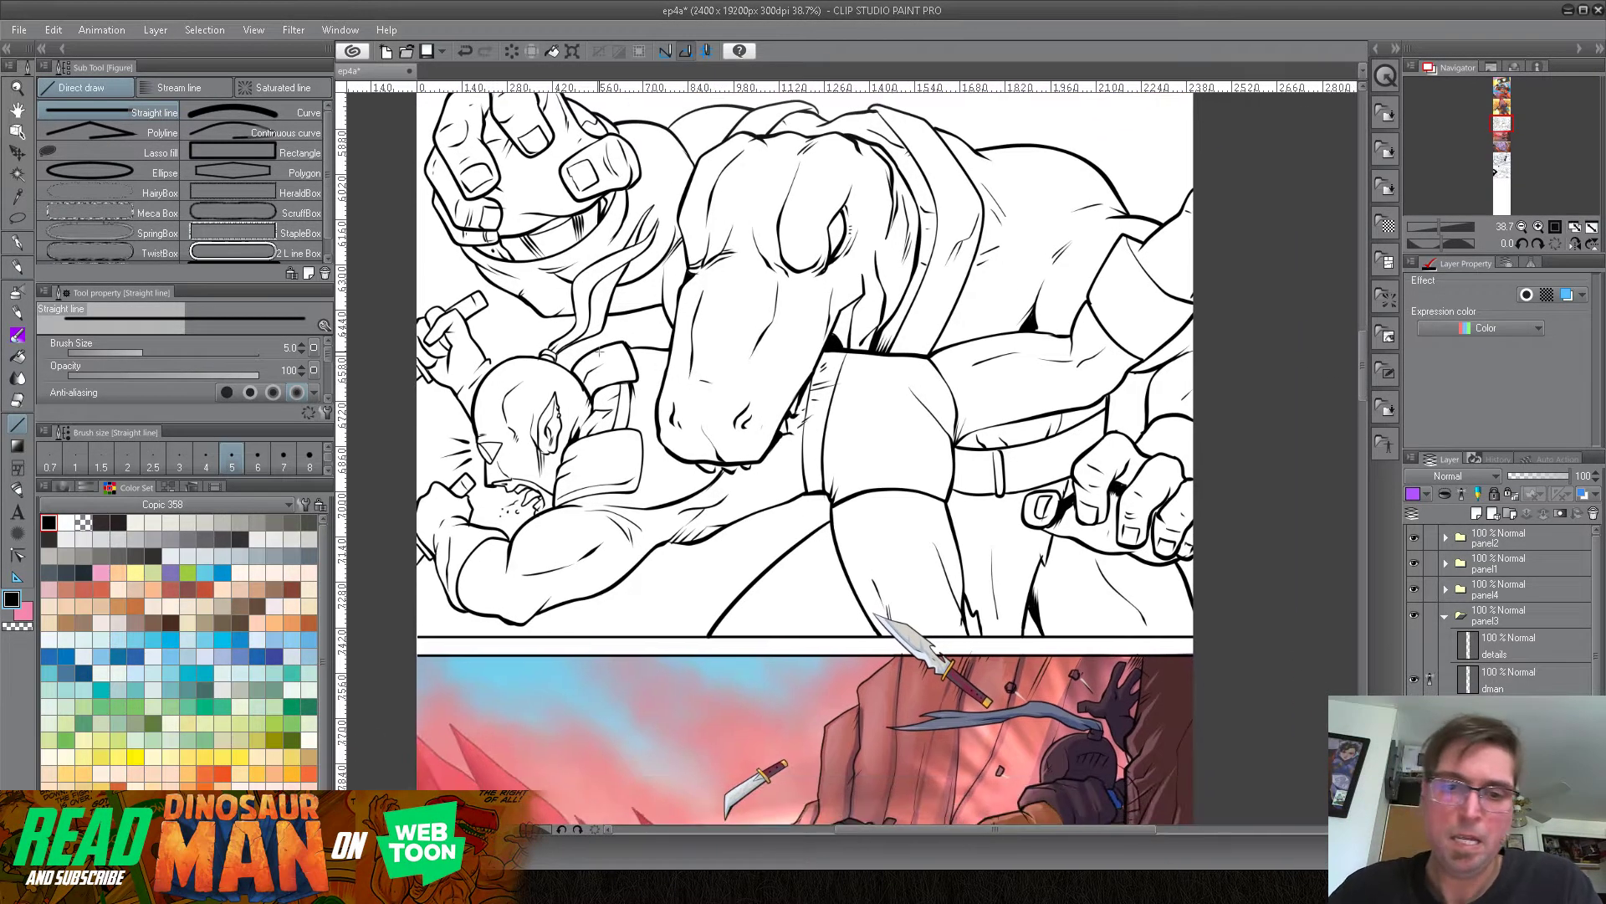
{"action": "left_click", "coordinate": [17, 355]}
{"action": "left_click", "coordinate": [273, 623]}
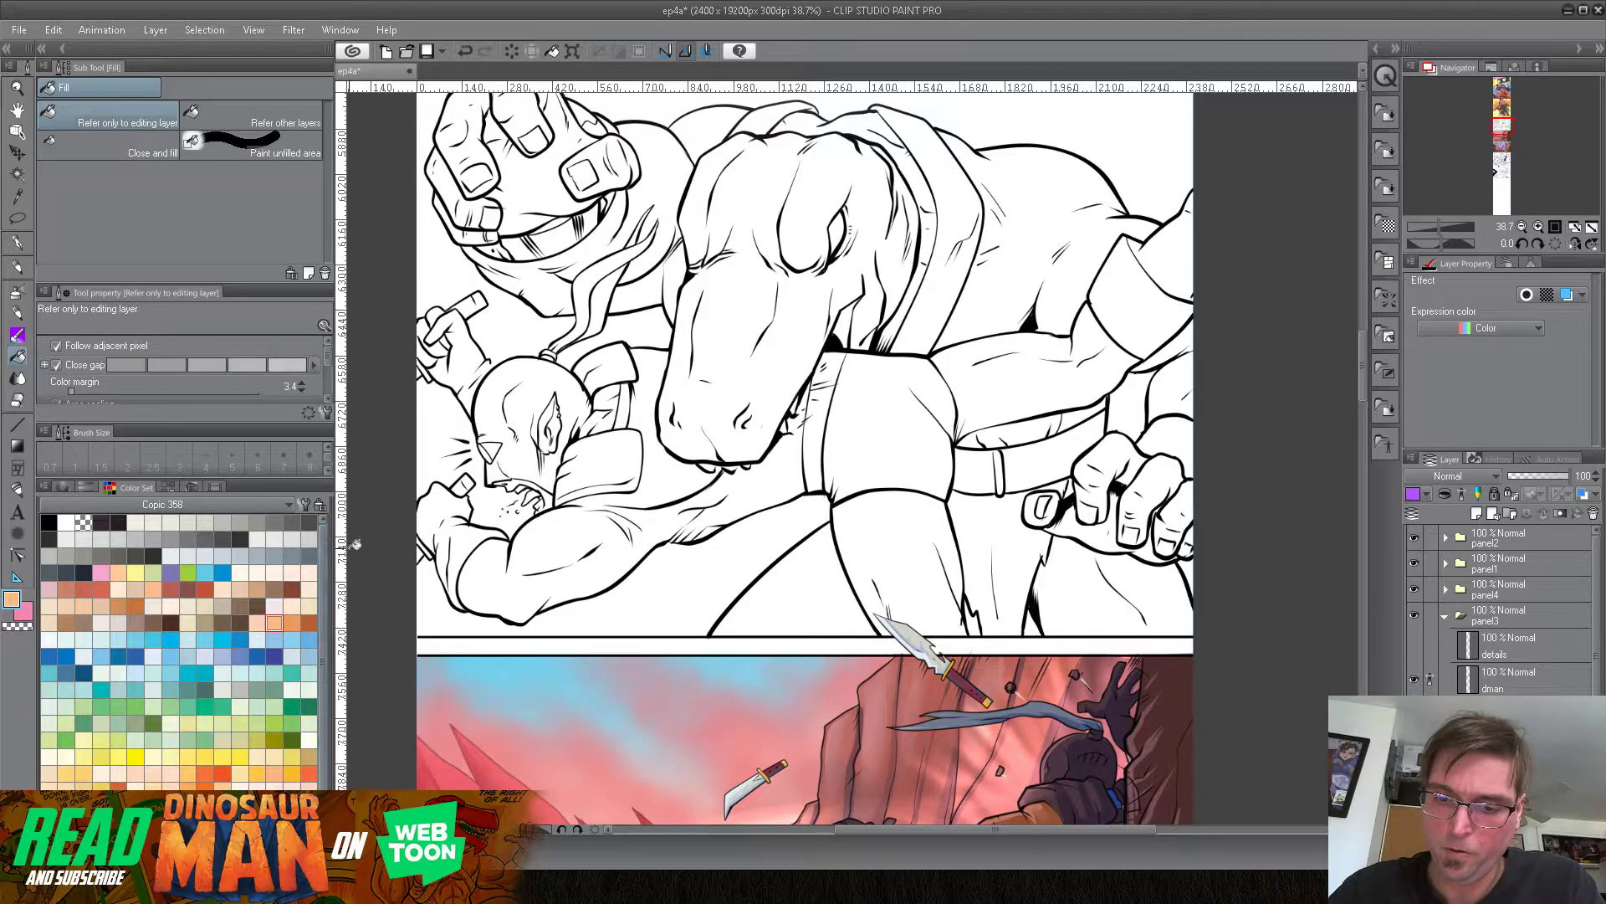
{"action": "left_click", "coordinate": [1036, 220]}
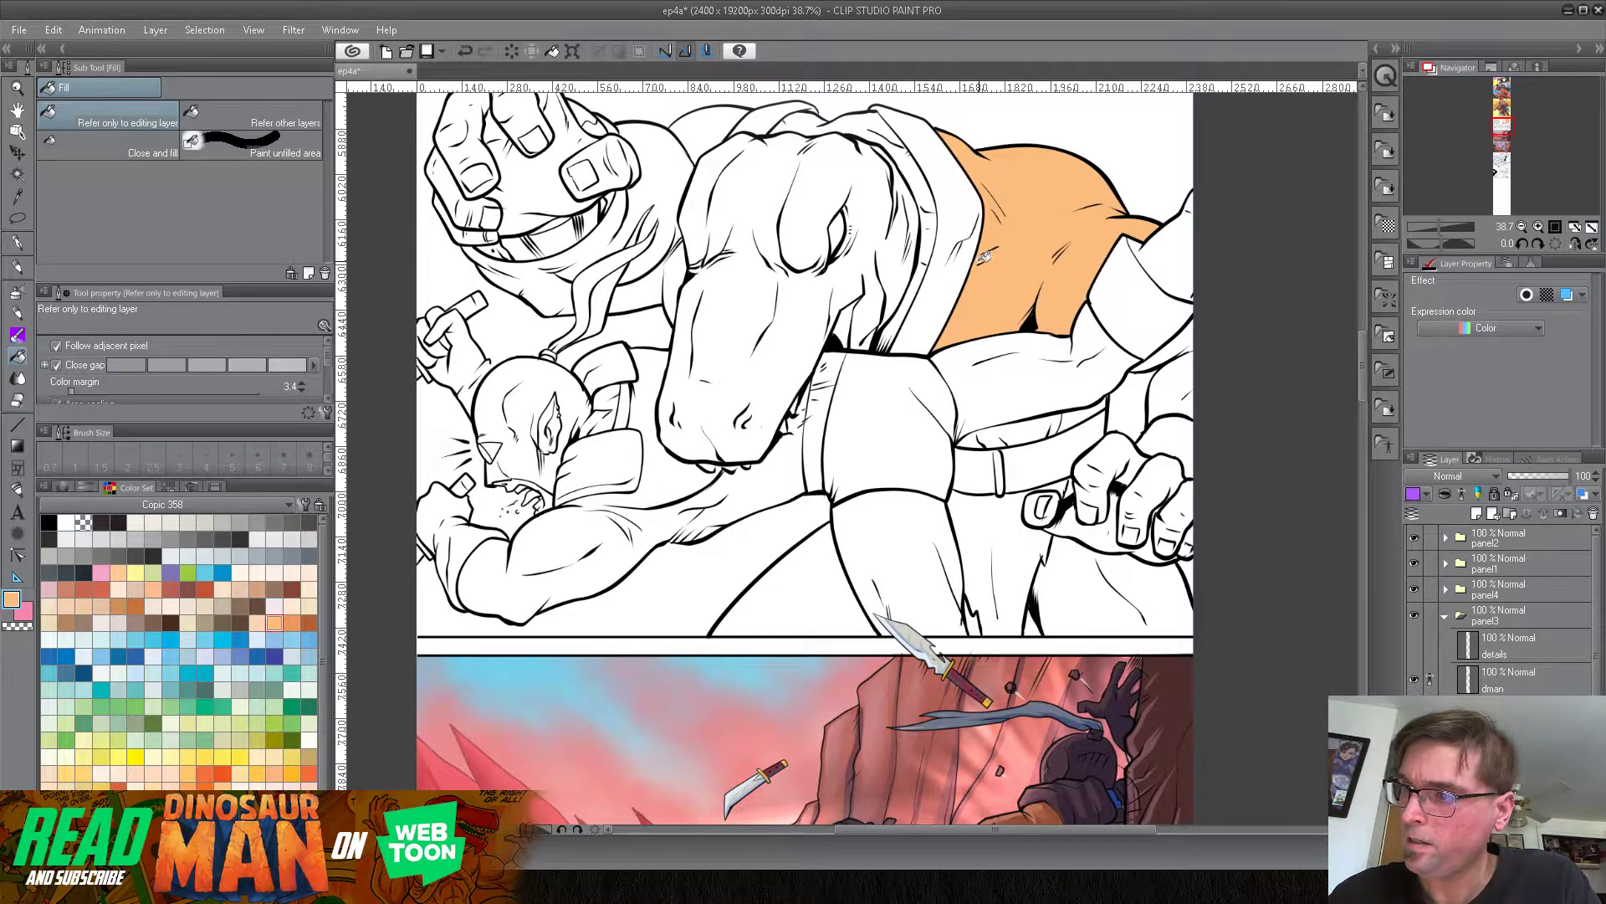
{"action": "left_click", "coordinate": [711, 121]}
{"action": "left_click", "coordinate": [806, 119]}
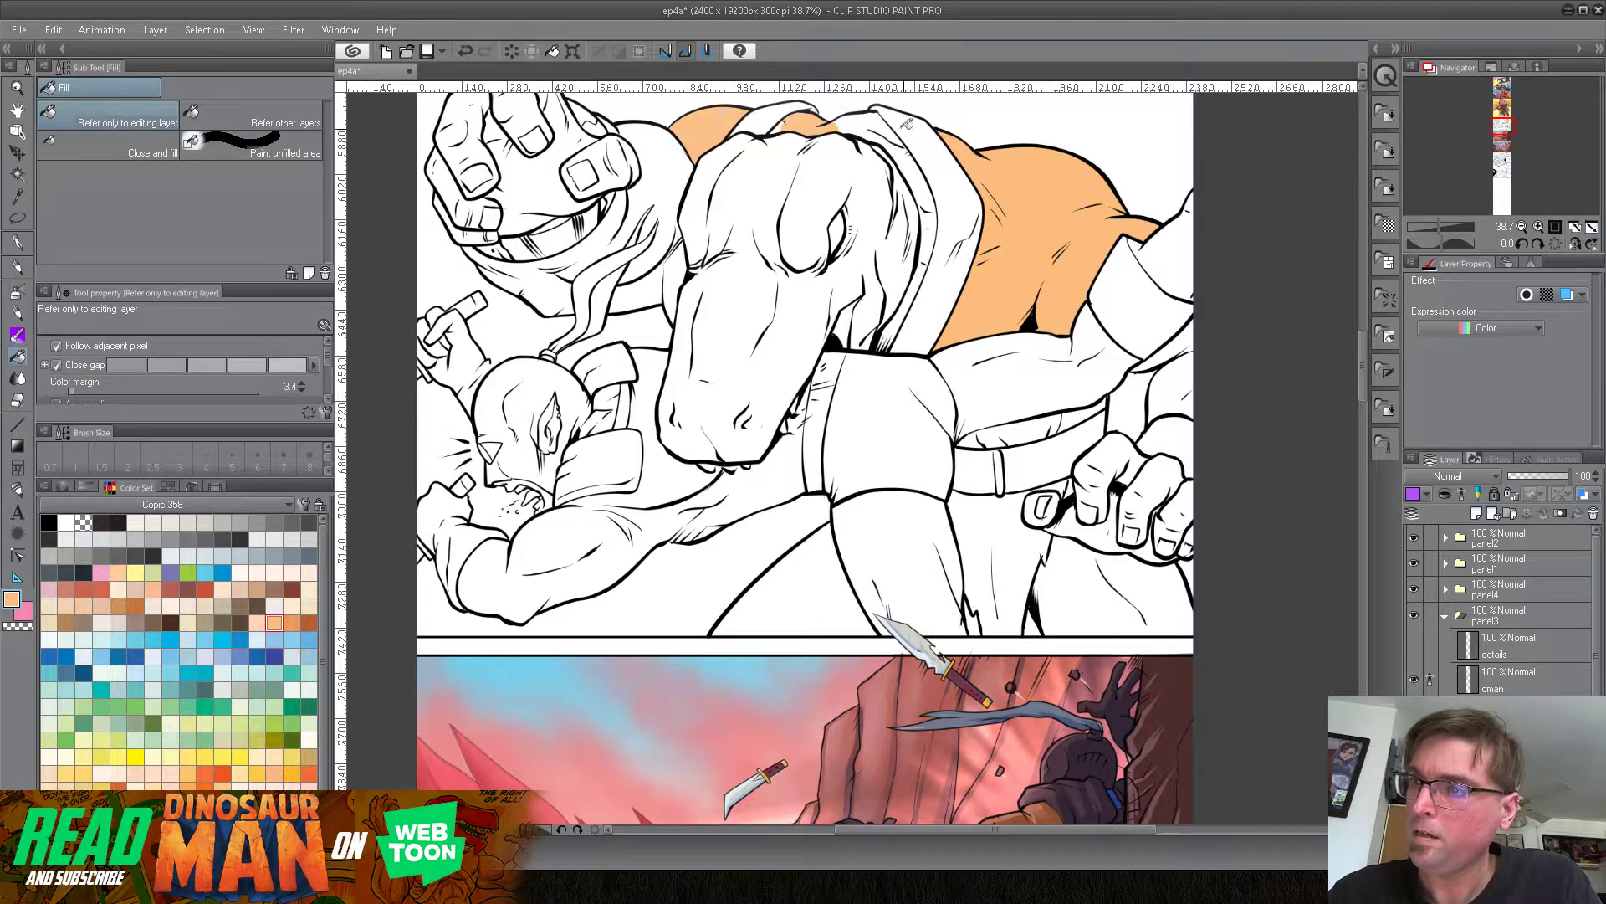
{"action": "left_click", "coordinate": [885, 123]}
{"action": "left_click", "coordinate": [903, 146]}
{"action": "left_click", "coordinate": [921, 278]}
{"action": "left_click", "coordinate": [927, 226]}
{"action": "left_click", "coordinate": [898, 319]}
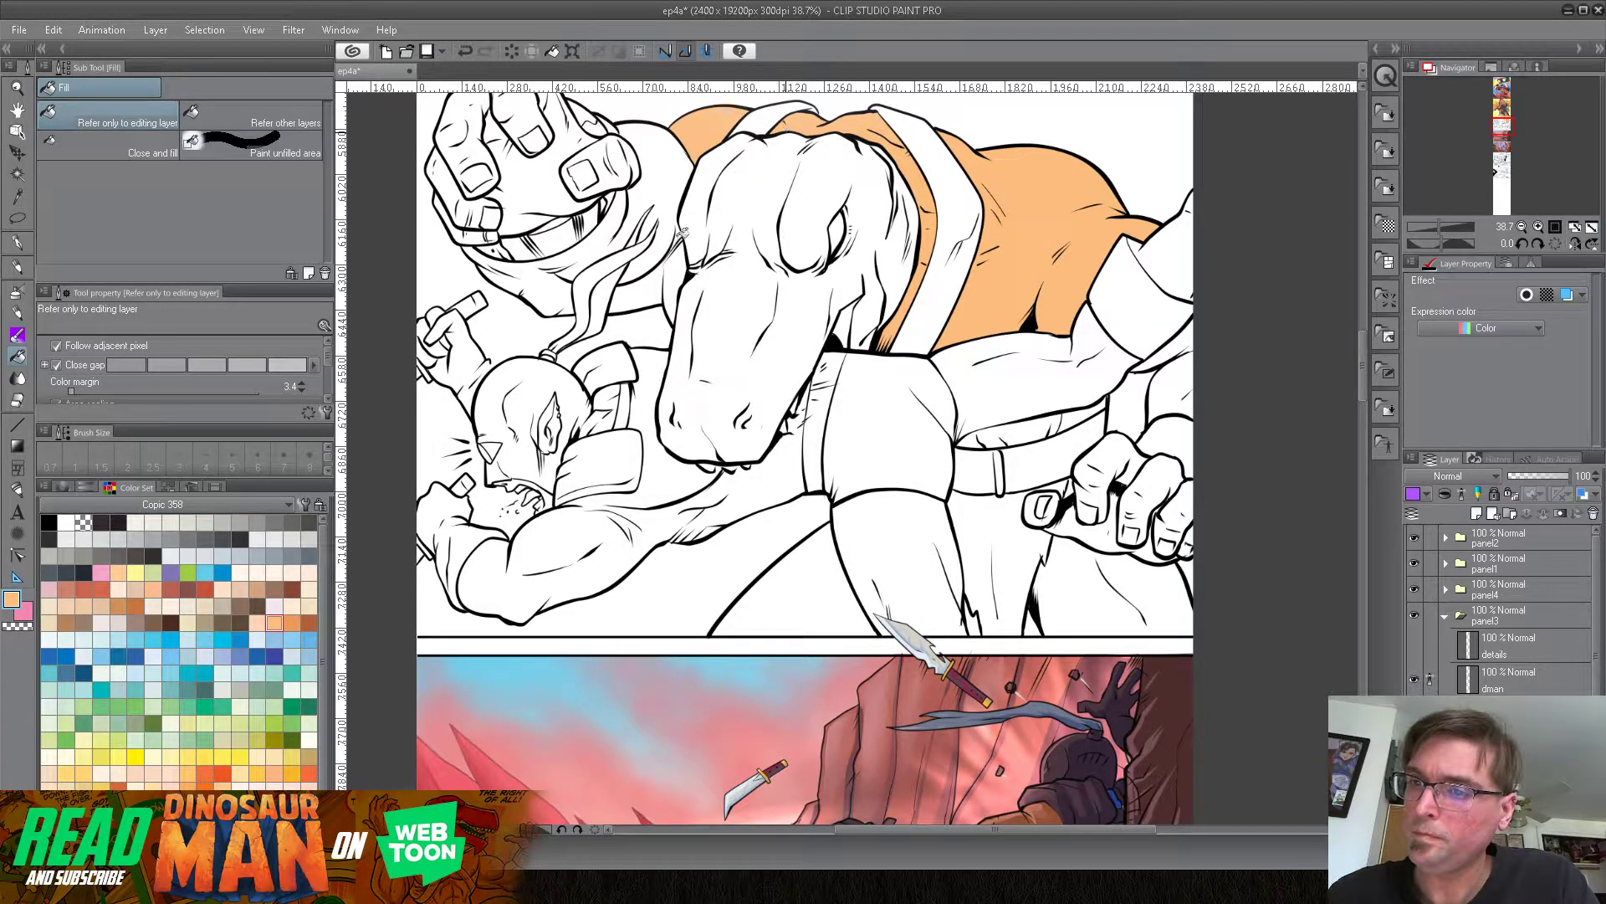
Step: Fill the dinosaur man's raised upper arm and forearm around the wristband with light orange
{"action": "left_click", "coordinate": [675, 175]}
{"action": "left_click", "coordinate": [626, 210]}
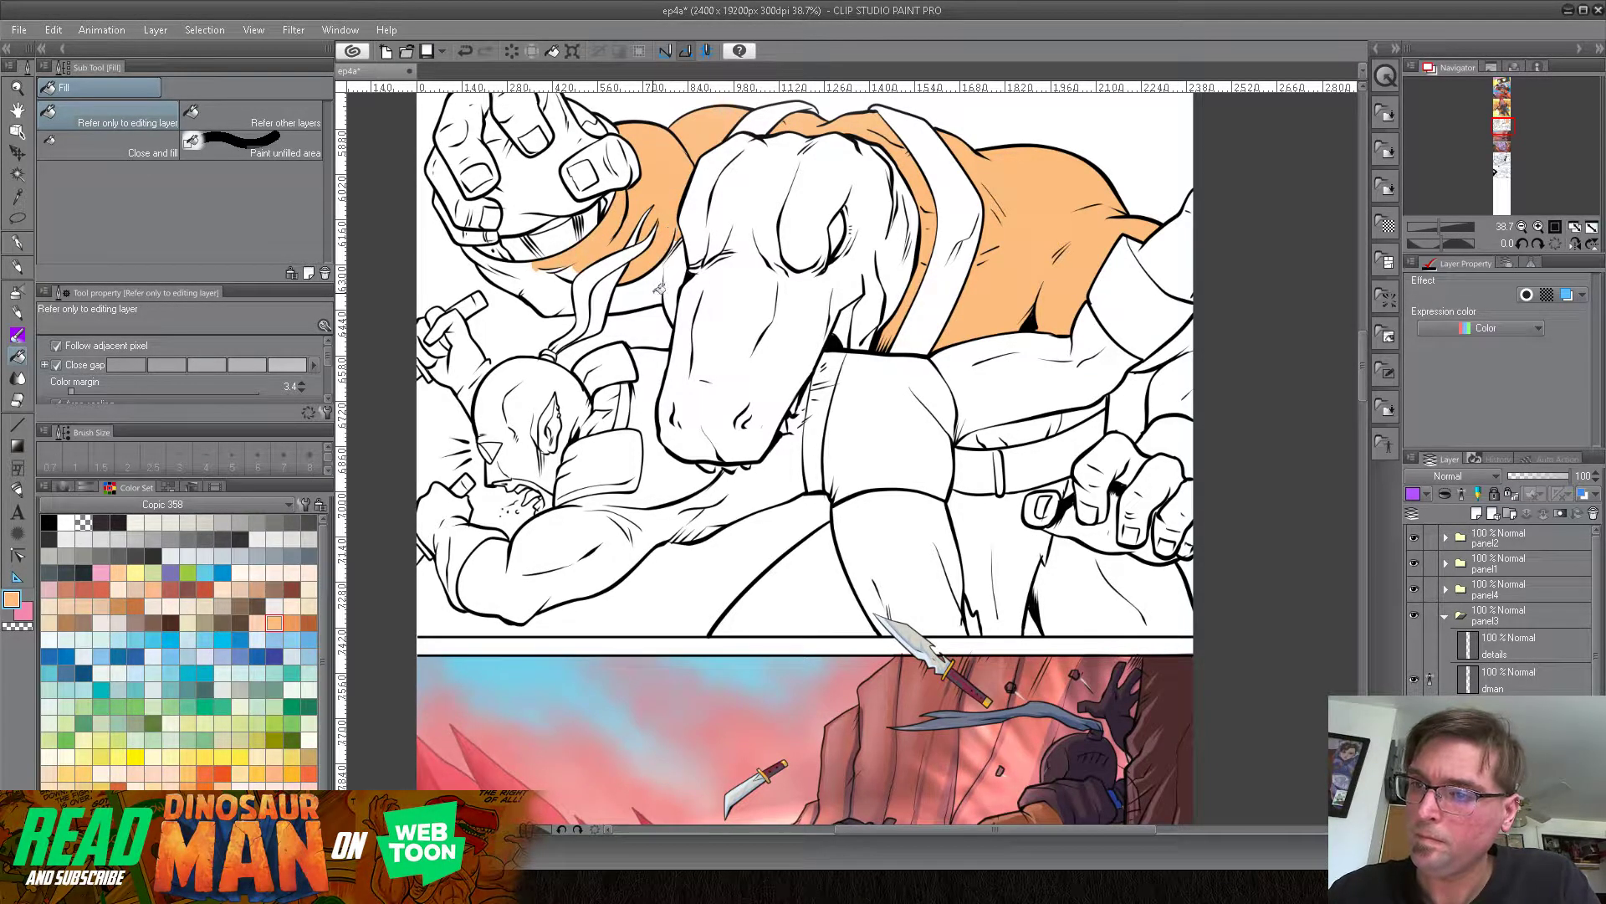
{"action": "left_click", "coordinate": [681, 247]}
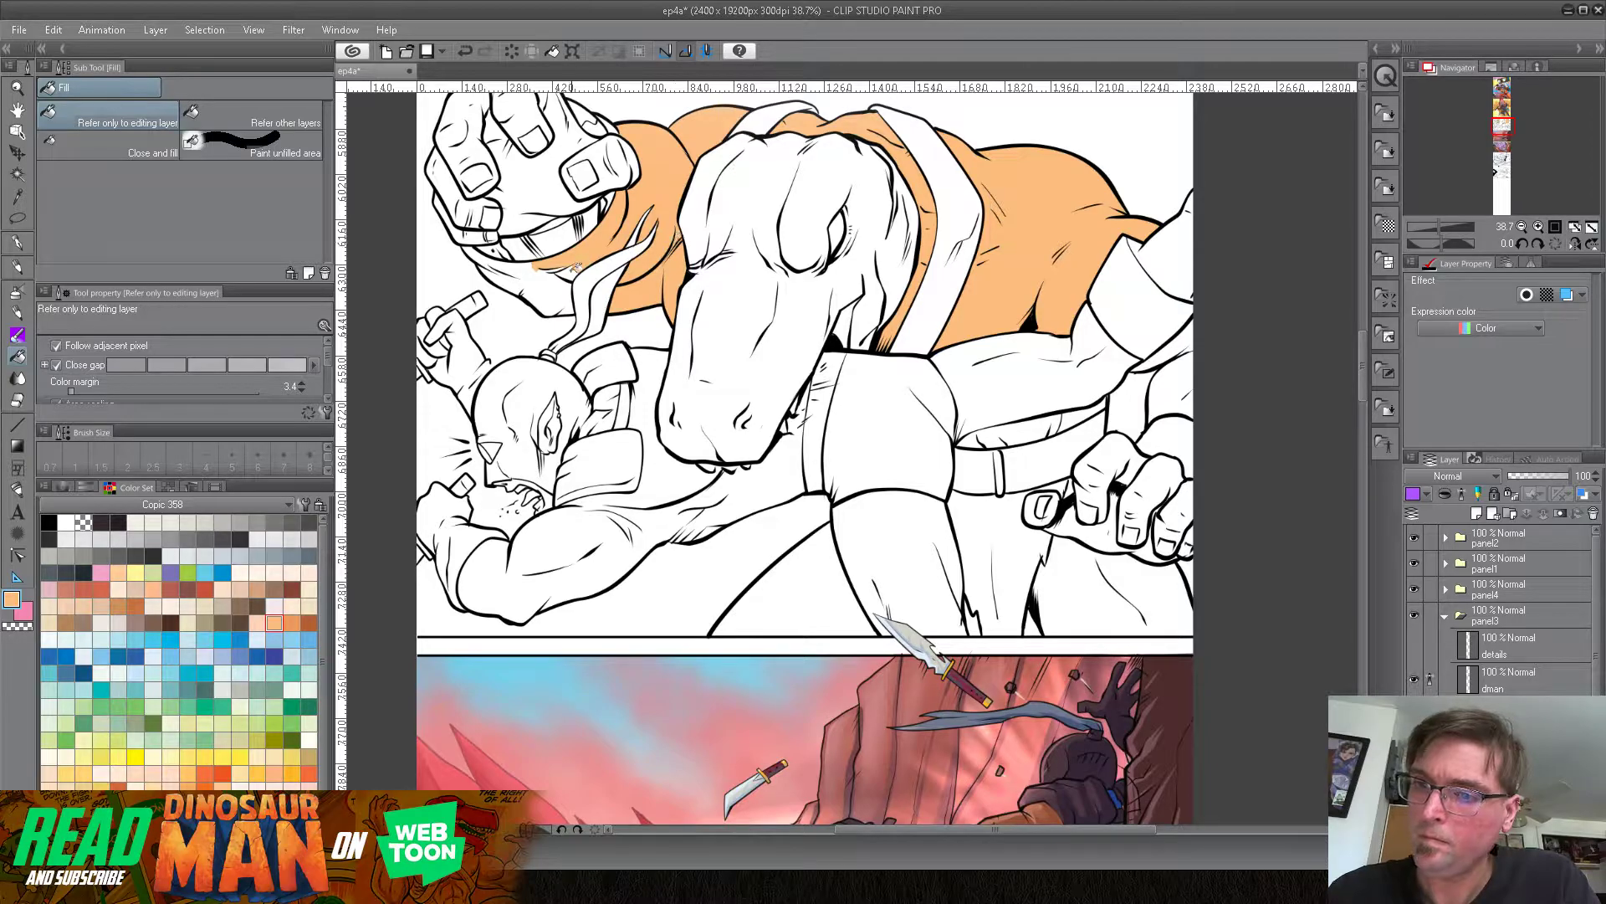
{"action": "left_click", "coordinate": [552, 280]}
{"action": "left_click", "coordinate": [484, 255]}
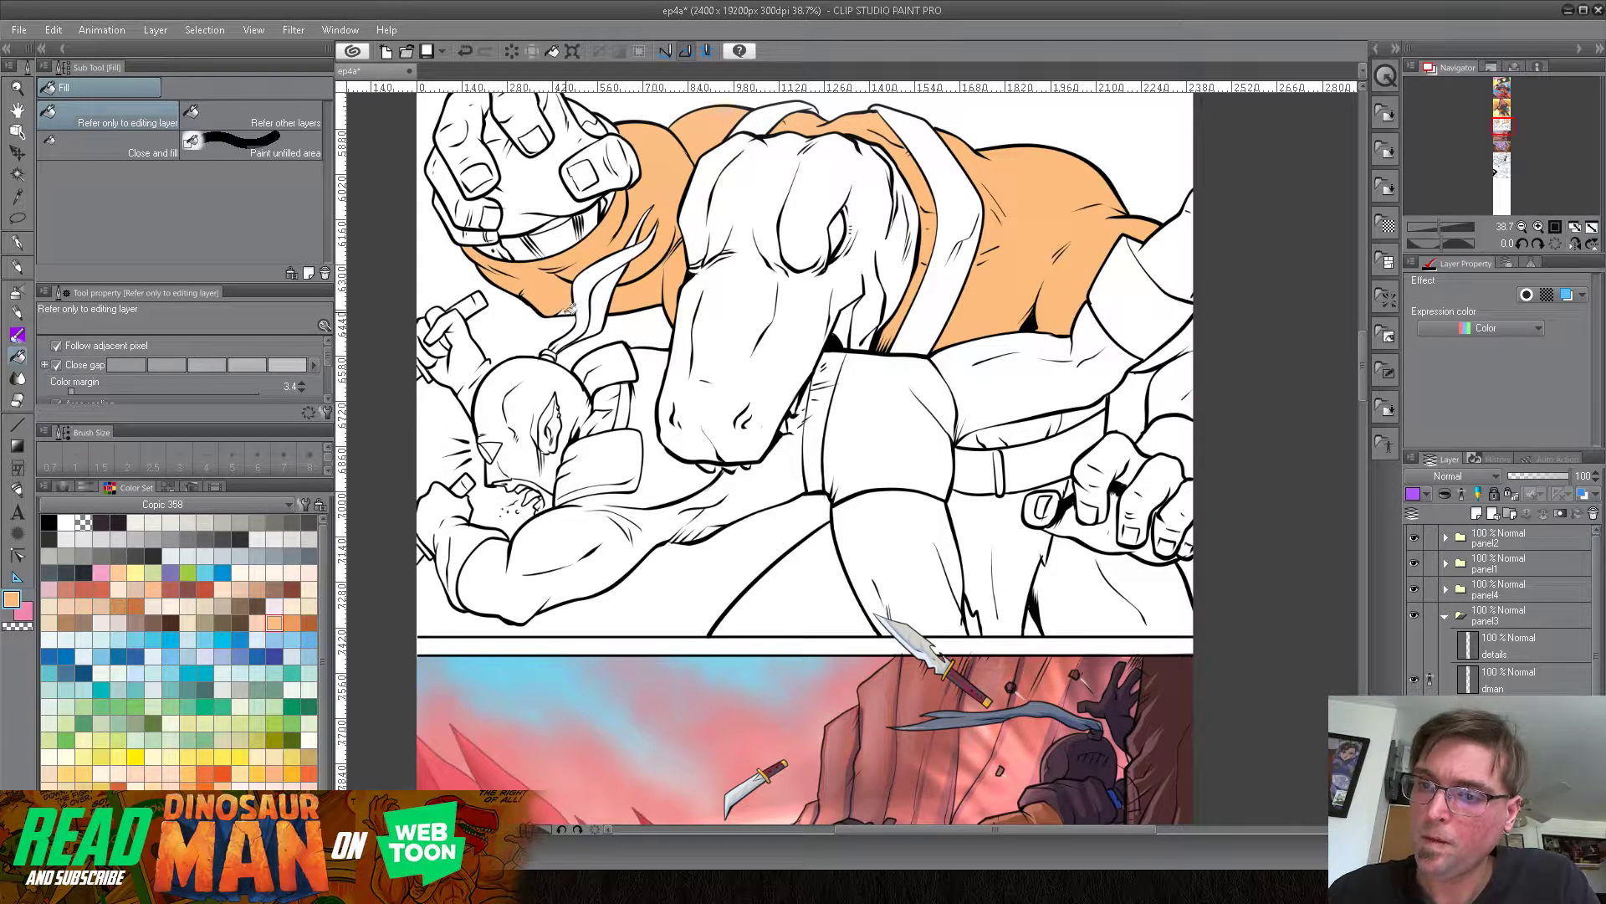
Step: Fill the palm, fingers and fingernails of the dinosaur man's raised hand with light orange
{"action": "left_click", "coordinate": [530, 171]}
{"action": "left_click_drag", "start_coordinate": [595, 134], "coordinate": [623, 231]}
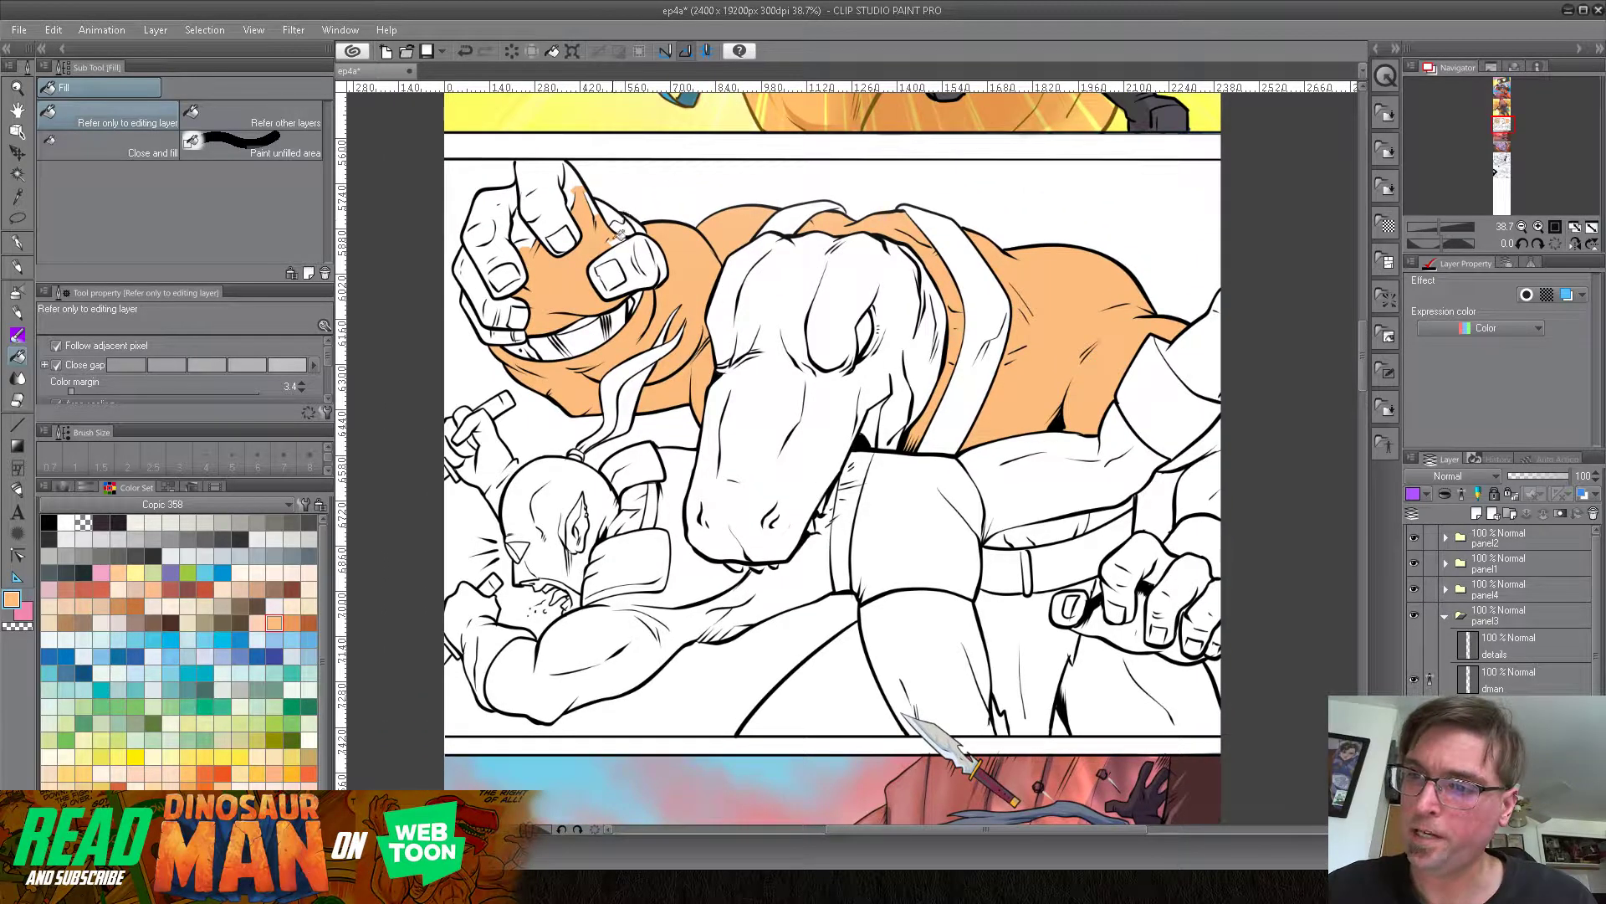
{"action": "left_click", "coordinate": [634, 253]}
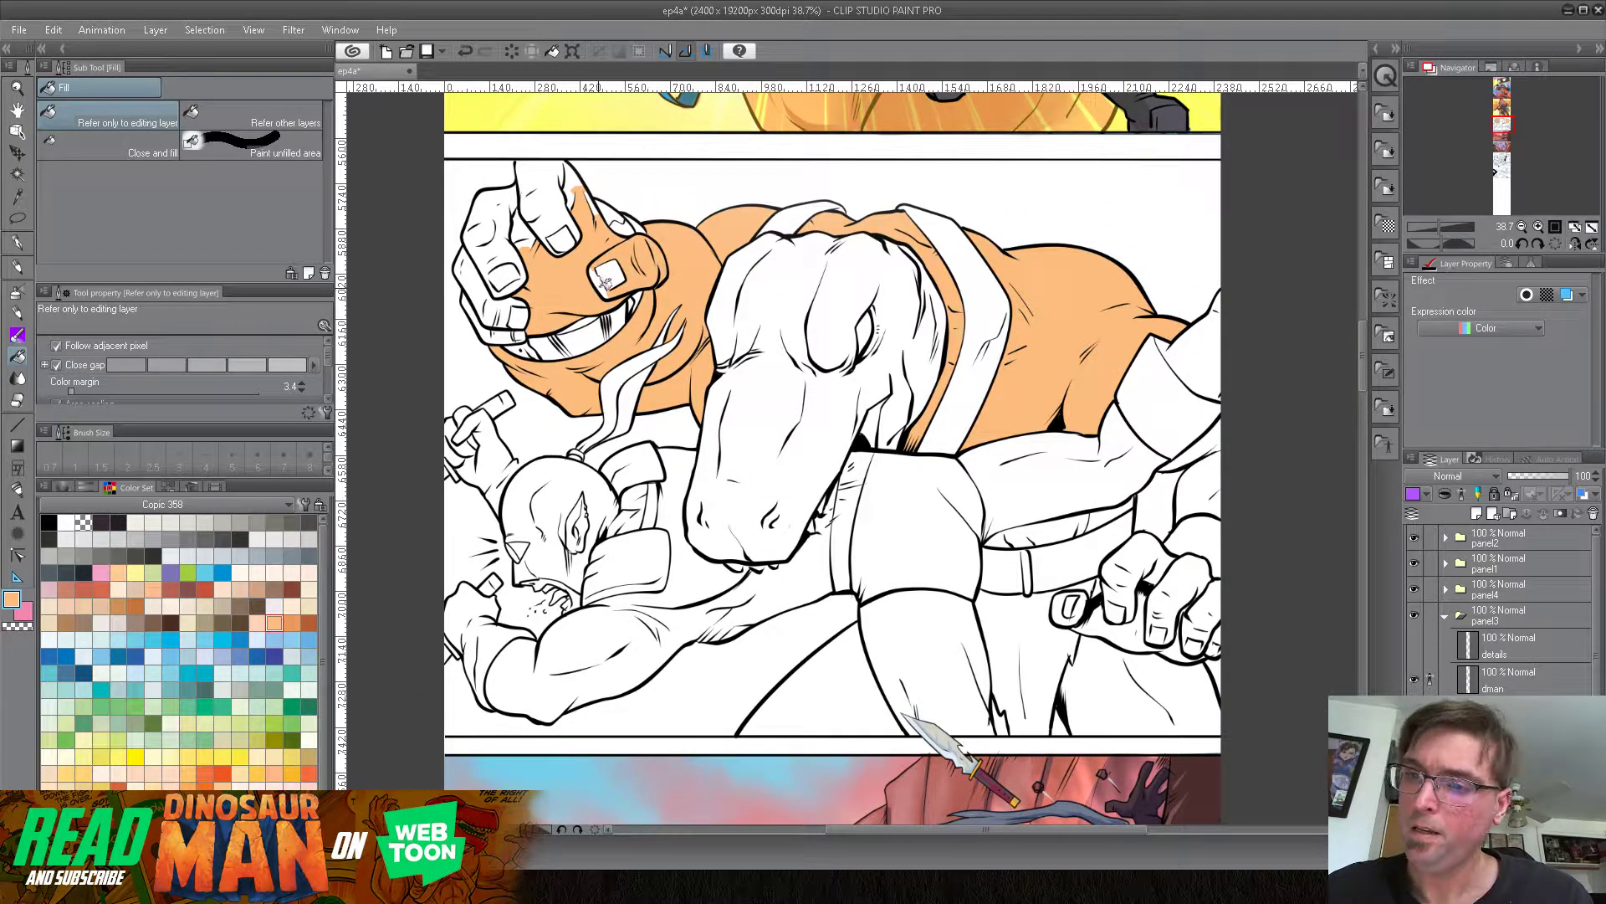
{"action": "left_click", "coordinate": [571, 205]}
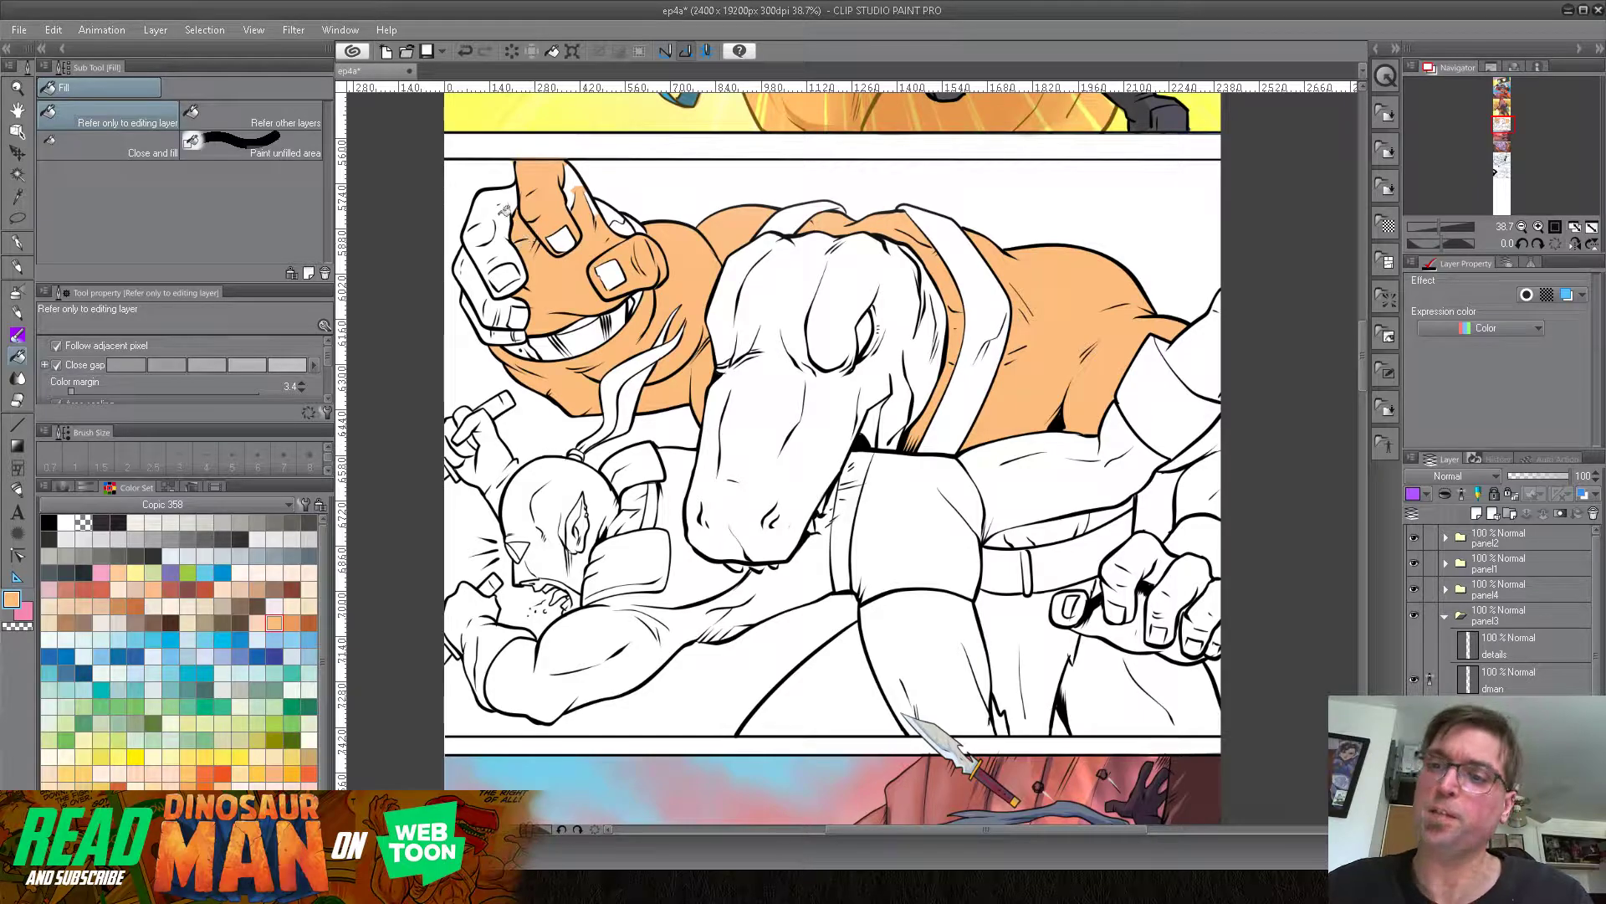
{"action": "left_click", "coordinate": [500, 219]}
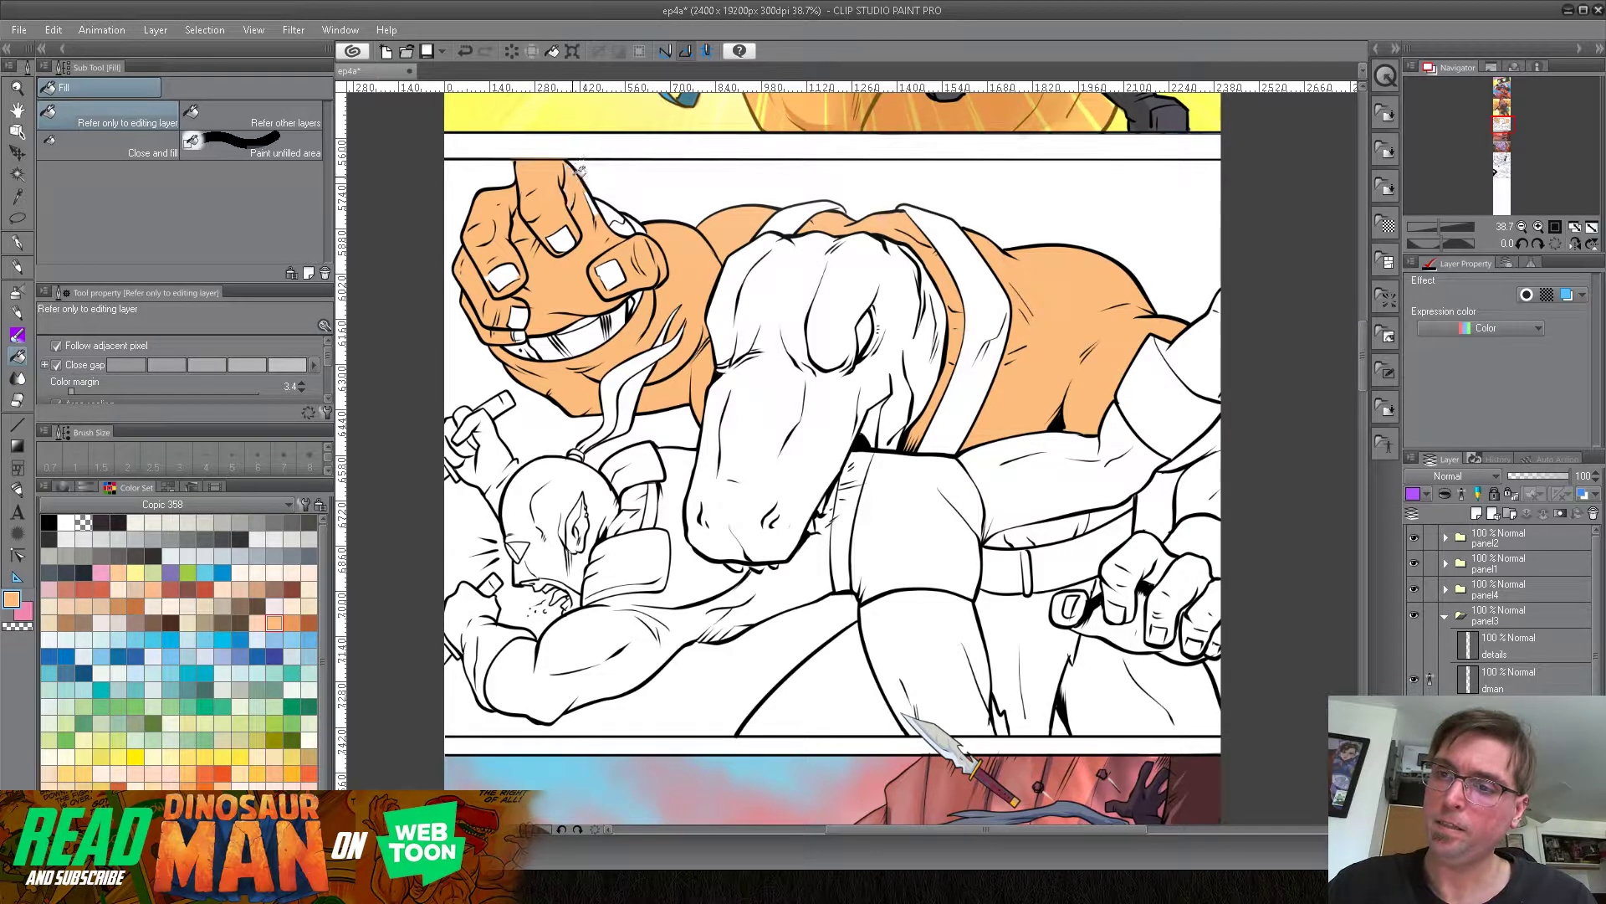
{"action": "left_click", "coordinate": [519, 337]}
{"action": "left_click", "coordinate": [507, 277]}
{"action": "left_click", "coordinate": [519, 315]}
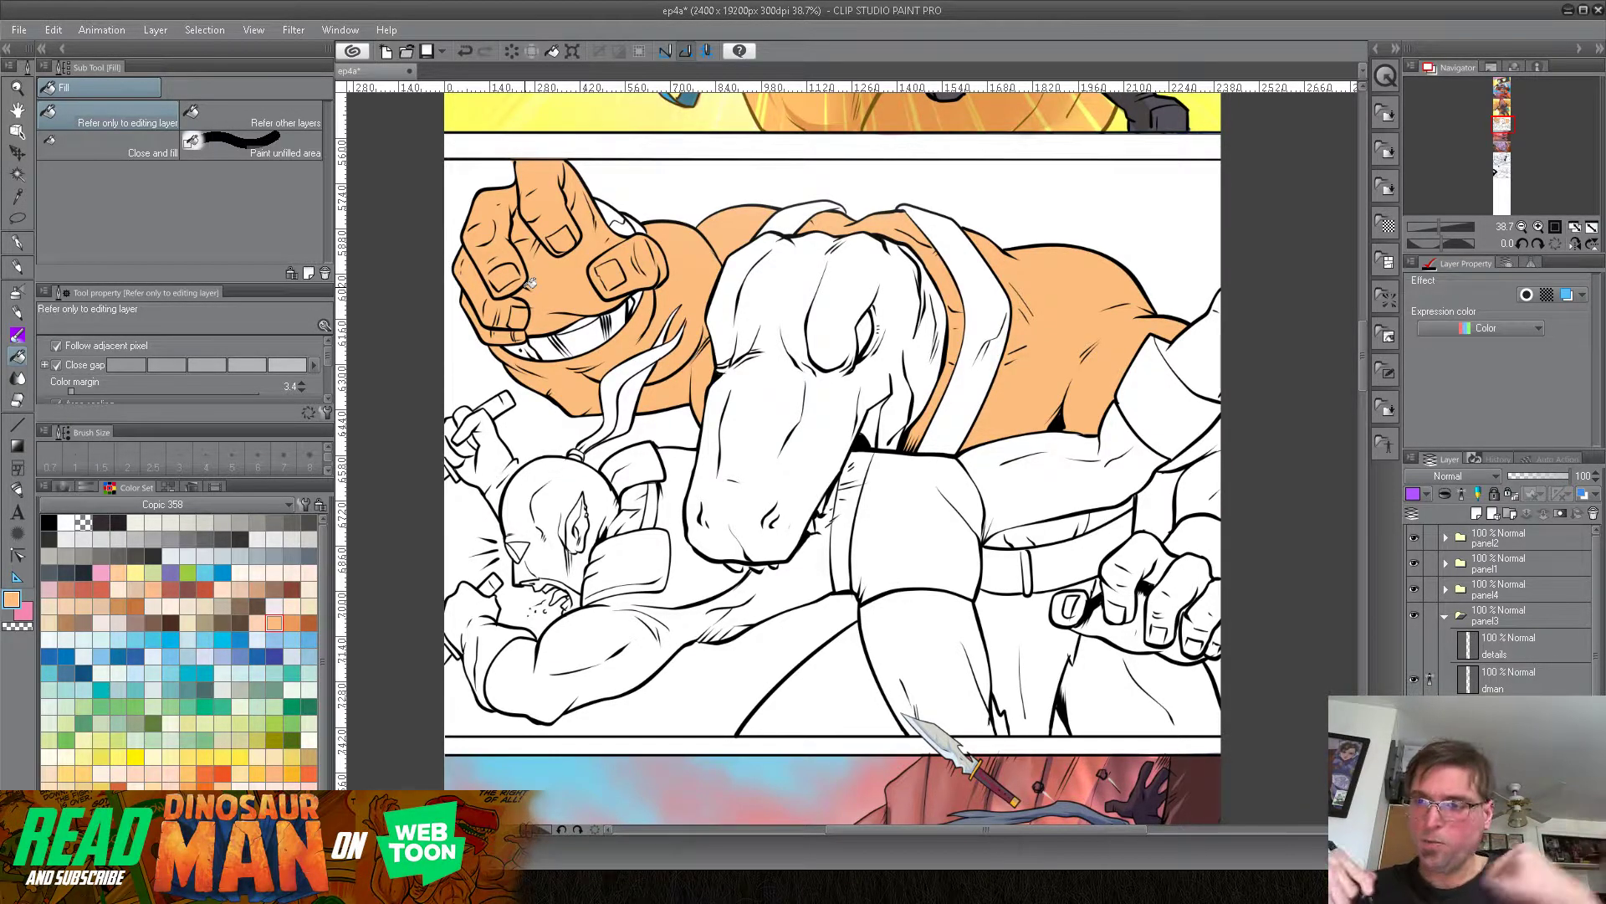
Step: Choose crimson red and fill all areas of the dinosaur's head and snout
{"action": "left_click_drag", "start_coordinate": [1025, 579], "coordinate": [923, 449]}
{"action": "left_click", "coordinate": [253, 789]}
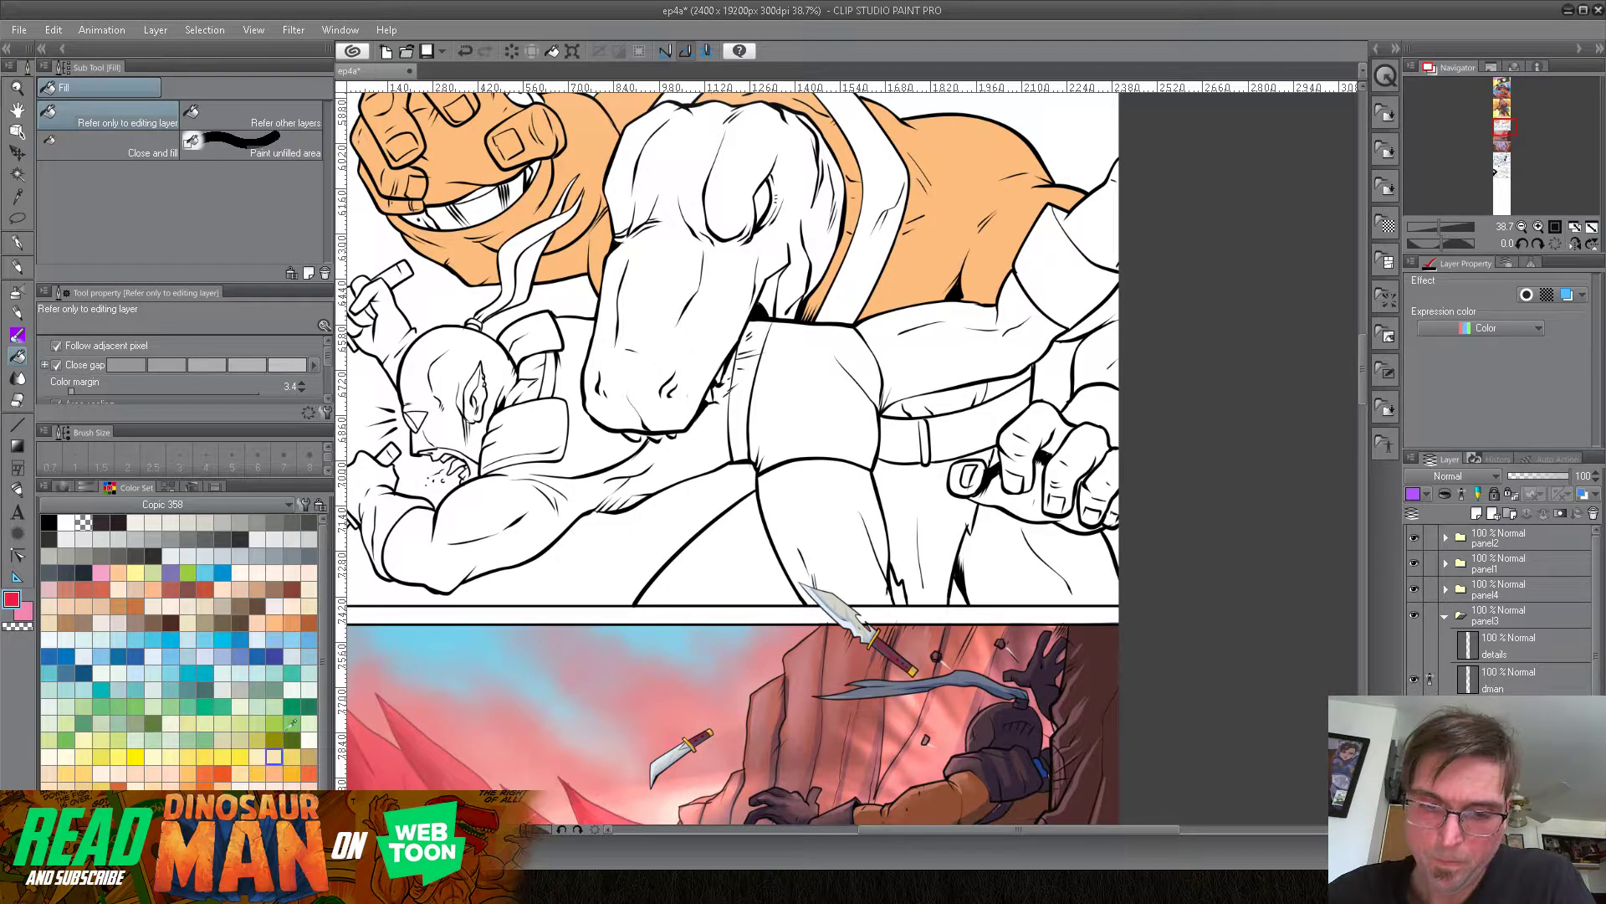
{"action": "left_click", "coordinate": [775, 237]}
{"action": "left_click", "coordinate": [839, 186]}
{"action": "left_click", "coordinate": [828, 144]}
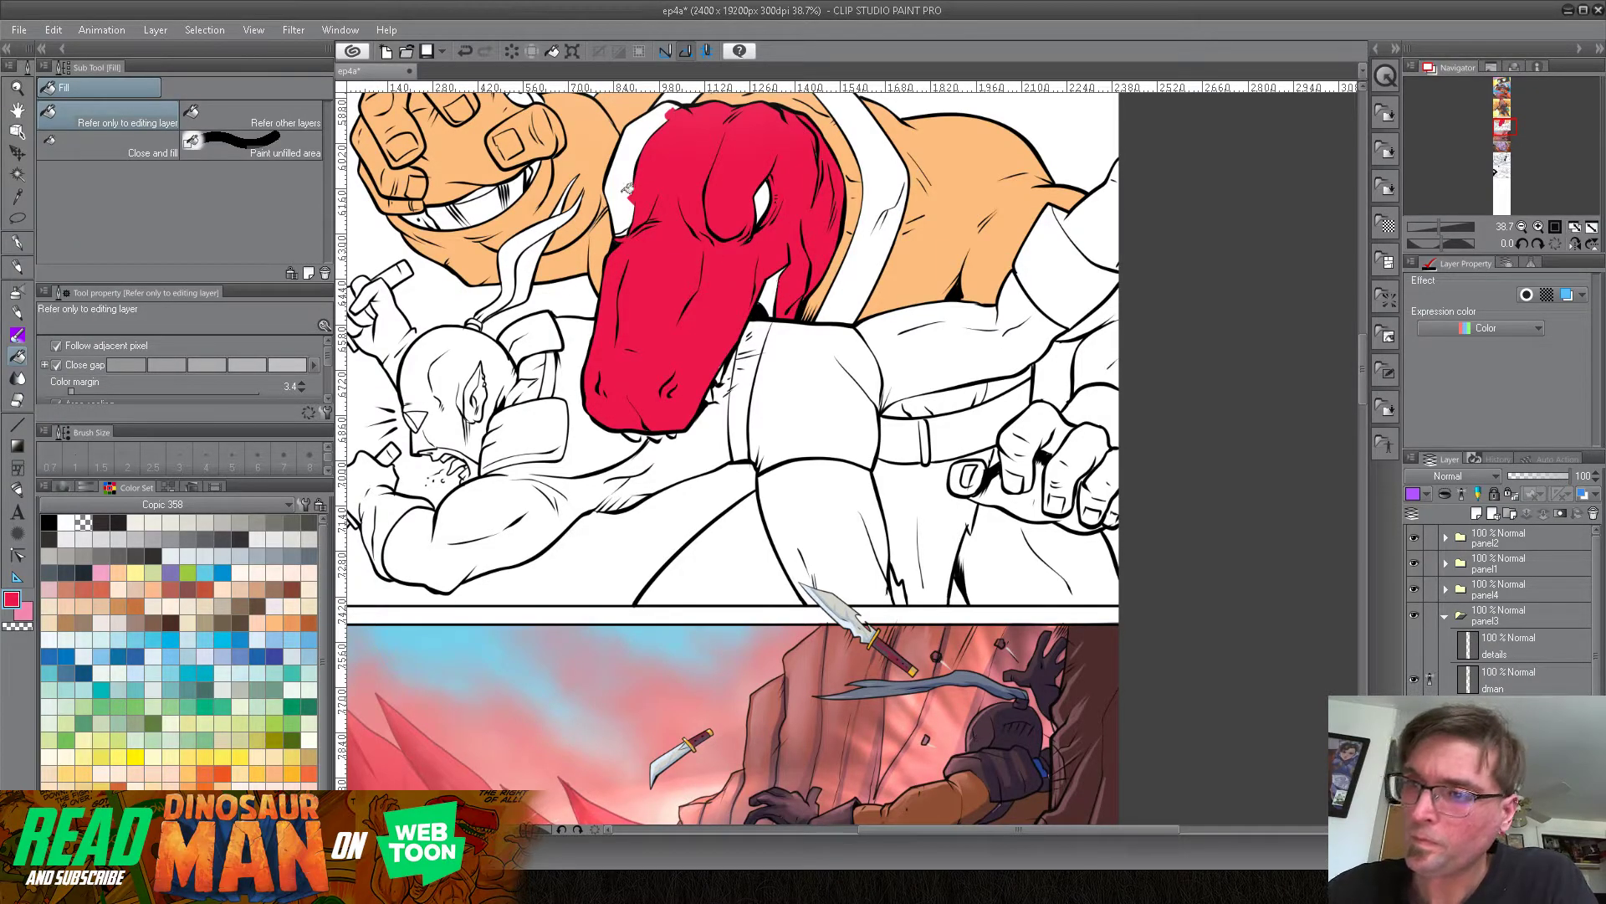
{"action": "left_click", "coordinate": [627, 187]}
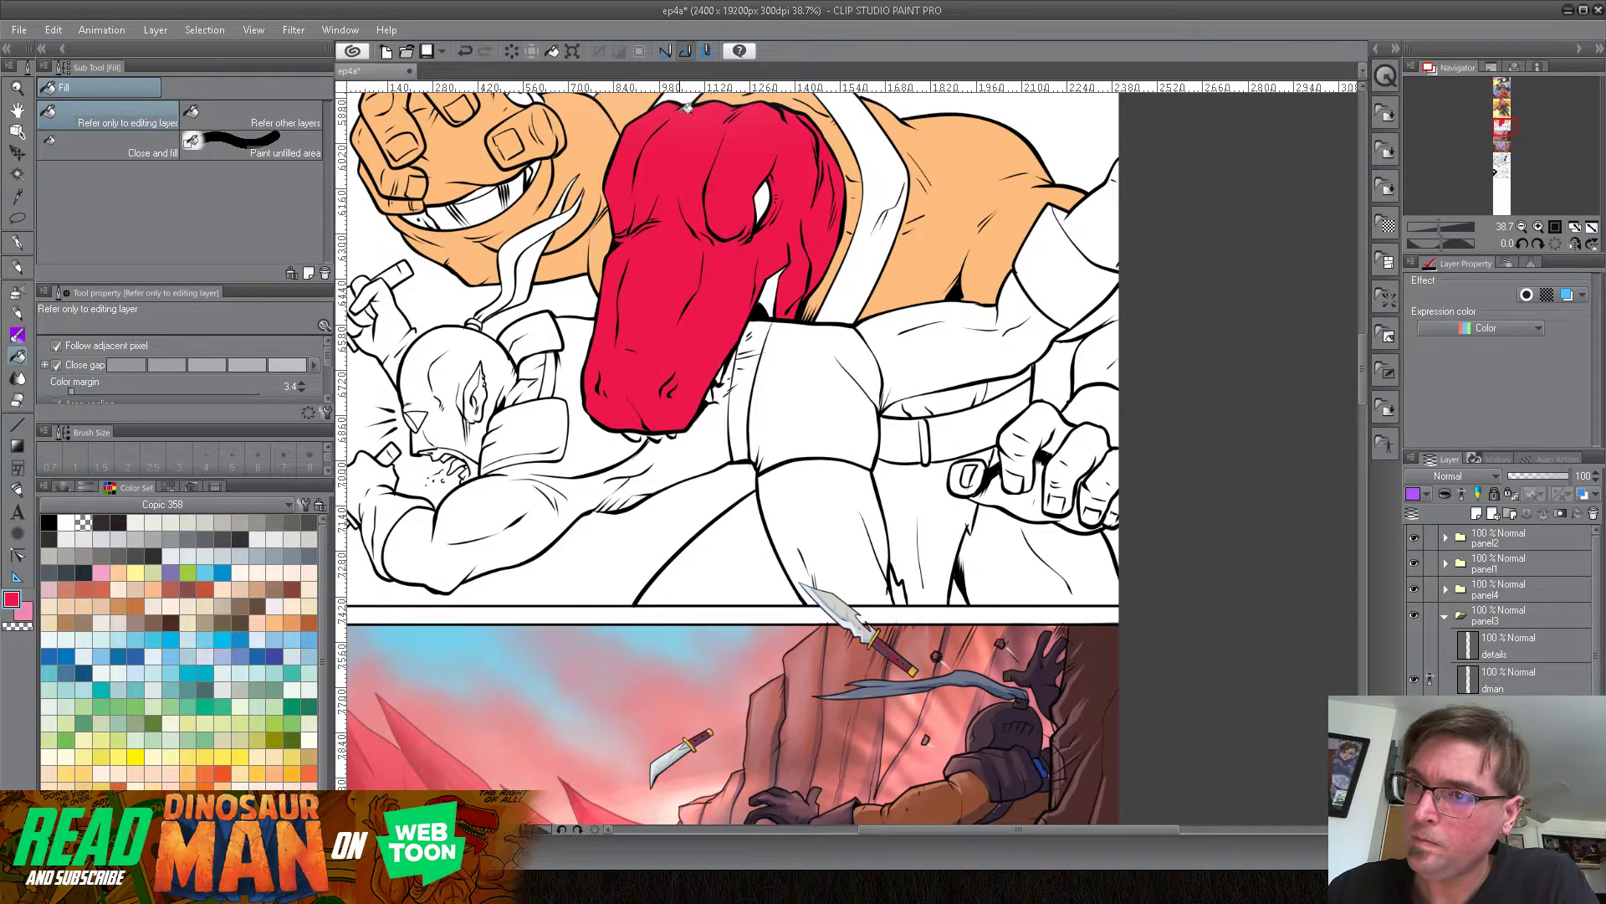
Step: Sample the light-orange skin colour and fill the dinosaur man's lower torso, the arm behind the opponent, and both thighs
{"action": "left_click_drag", "start_coordinate": [706, 309], "coordinate": [558, 337]}
{"action": "left_click", "coordinate": [861, 177], "text": "alt"}
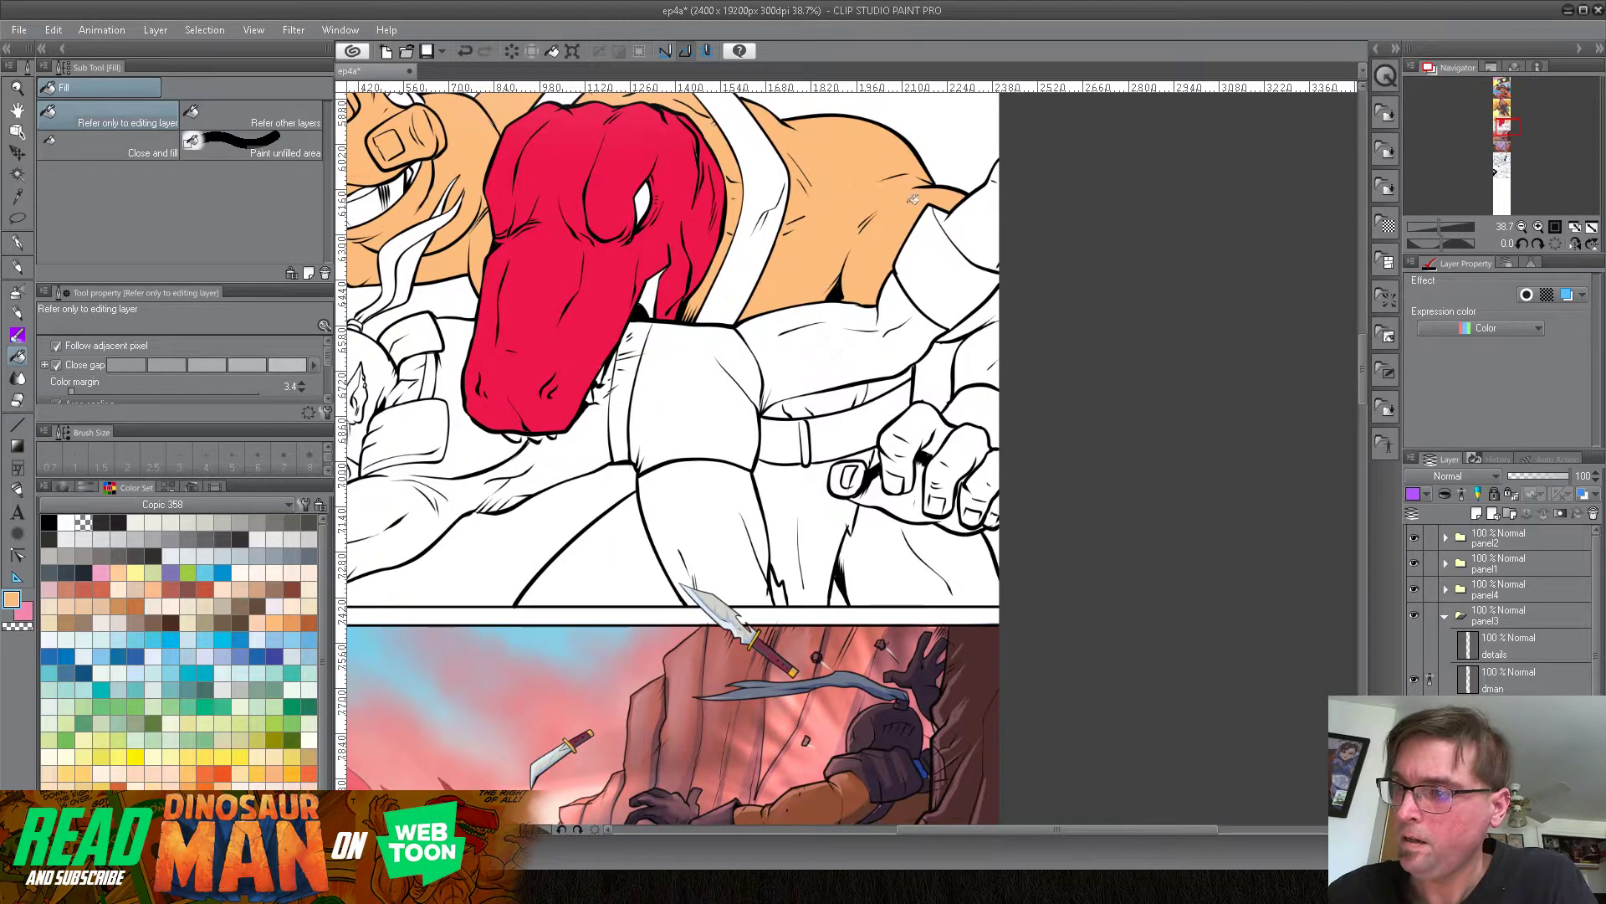
{"action": "left_click", "coordinate": [983, 359]}
{"action": "left_click", "coordinate": [975, 313]}
{"action": "left_click", "coordinate": [874, 388]}
{"action": "left_click", "coordinate": [851, 393]}
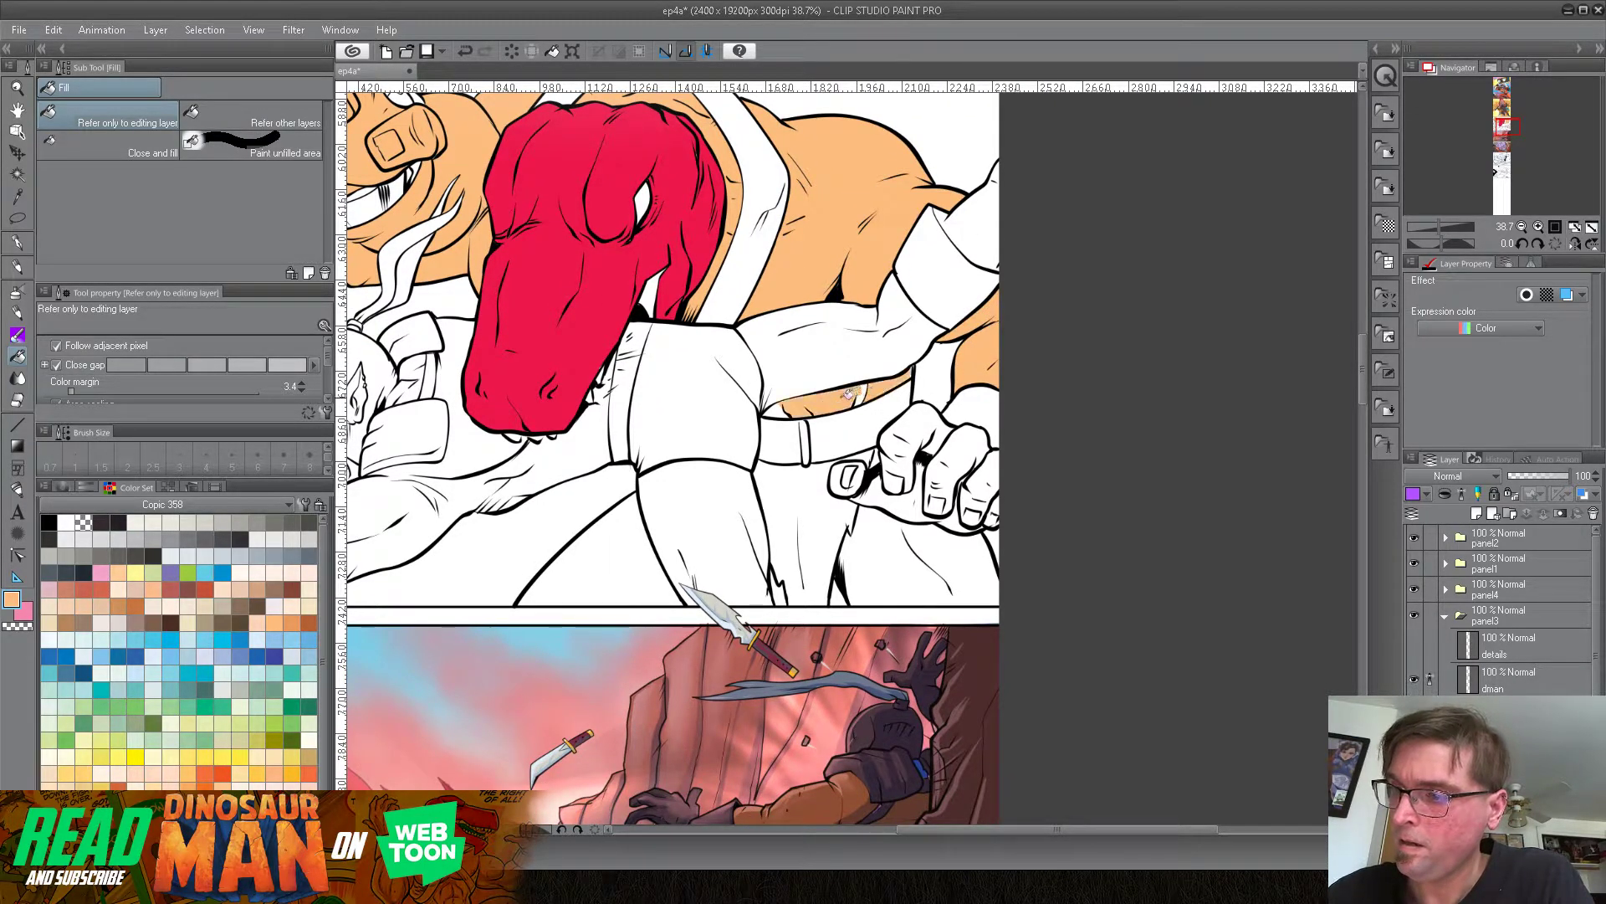
{"action": "left_click", "coordinate": [783, 407]}
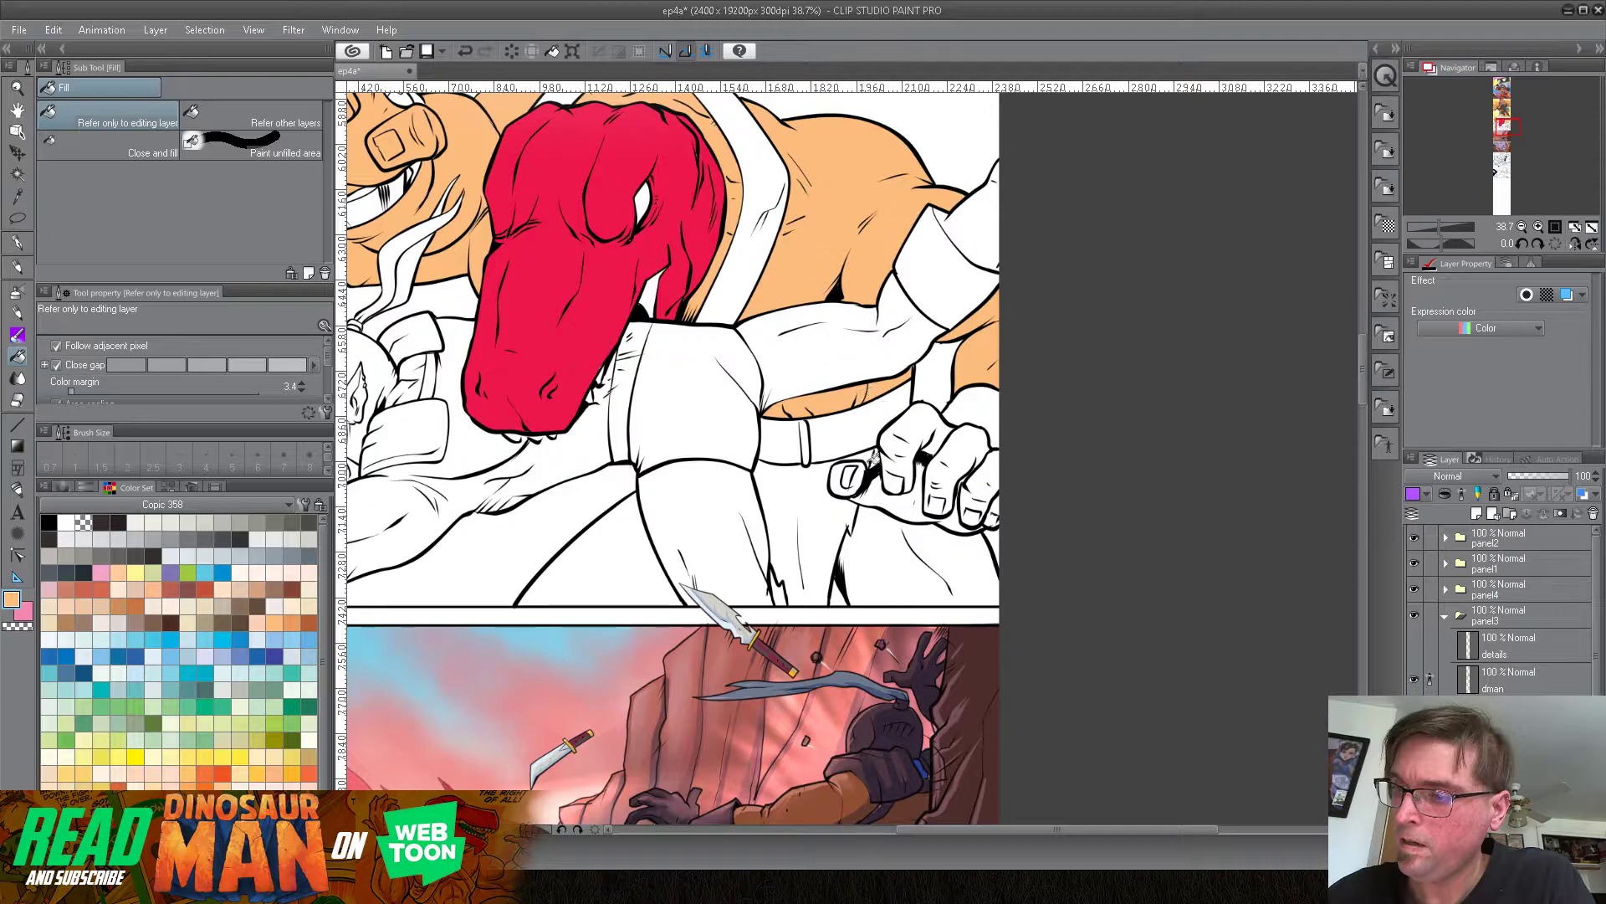
{"action": "left_click", "coordinate": [886, 529]}
{"action": "left_click", "coordinate": [620, 562]}
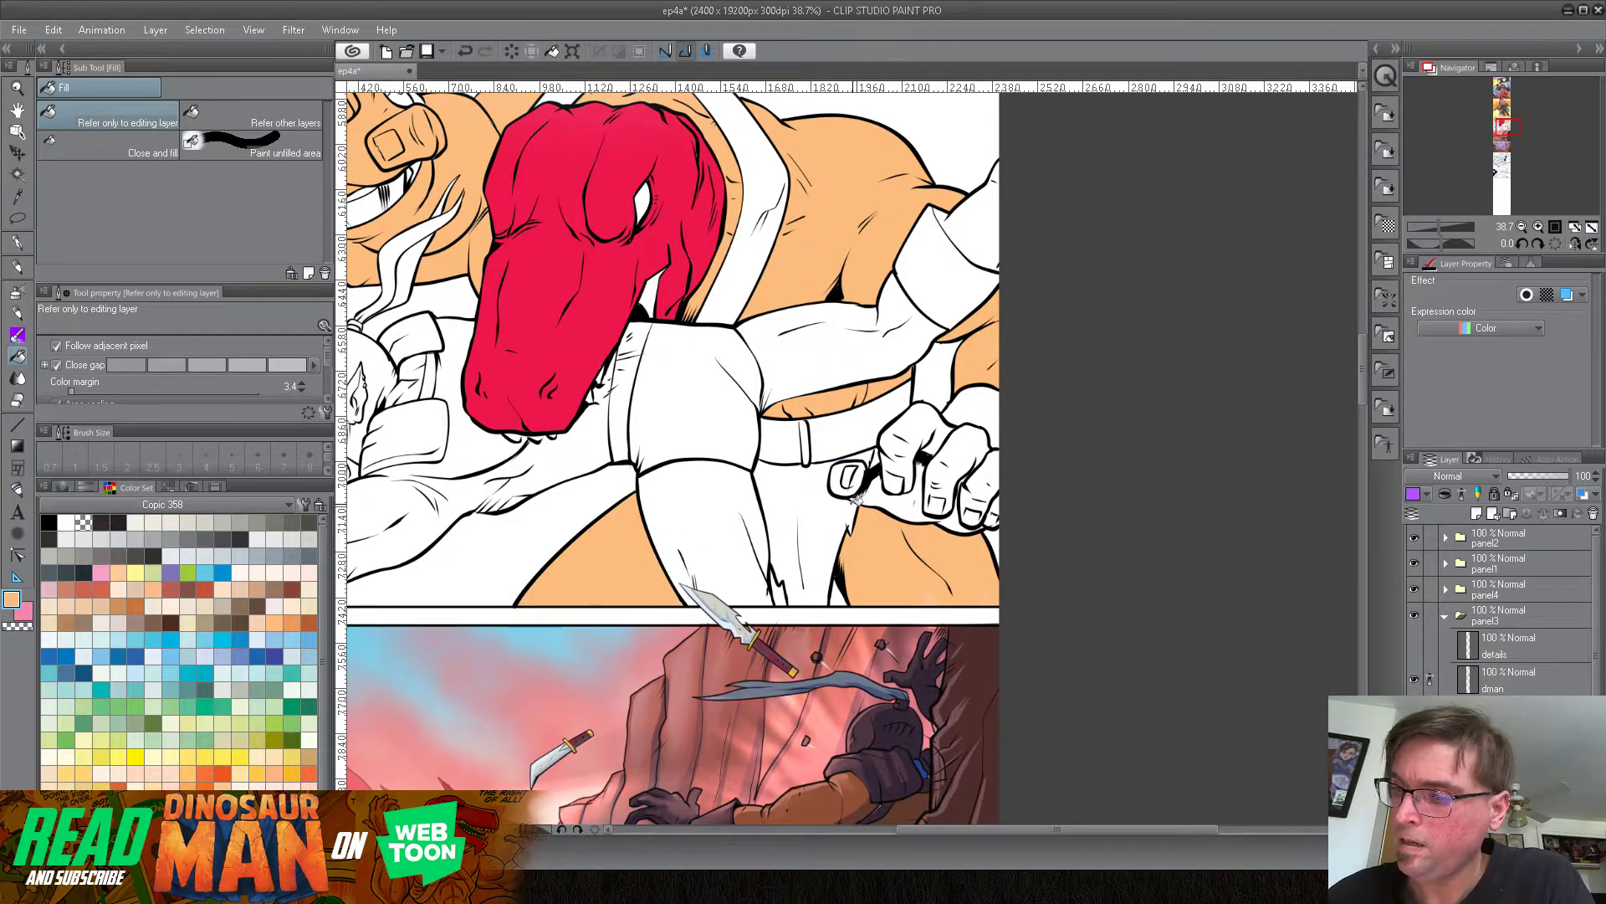
Step: Choose golden yellow and fill the dinosaur man's shoulder straps, belt and both wristbands
{"action": "left_click", "coordinate": [291, 774]}
{"action": "left_click", "coordinate": [731, 150]}
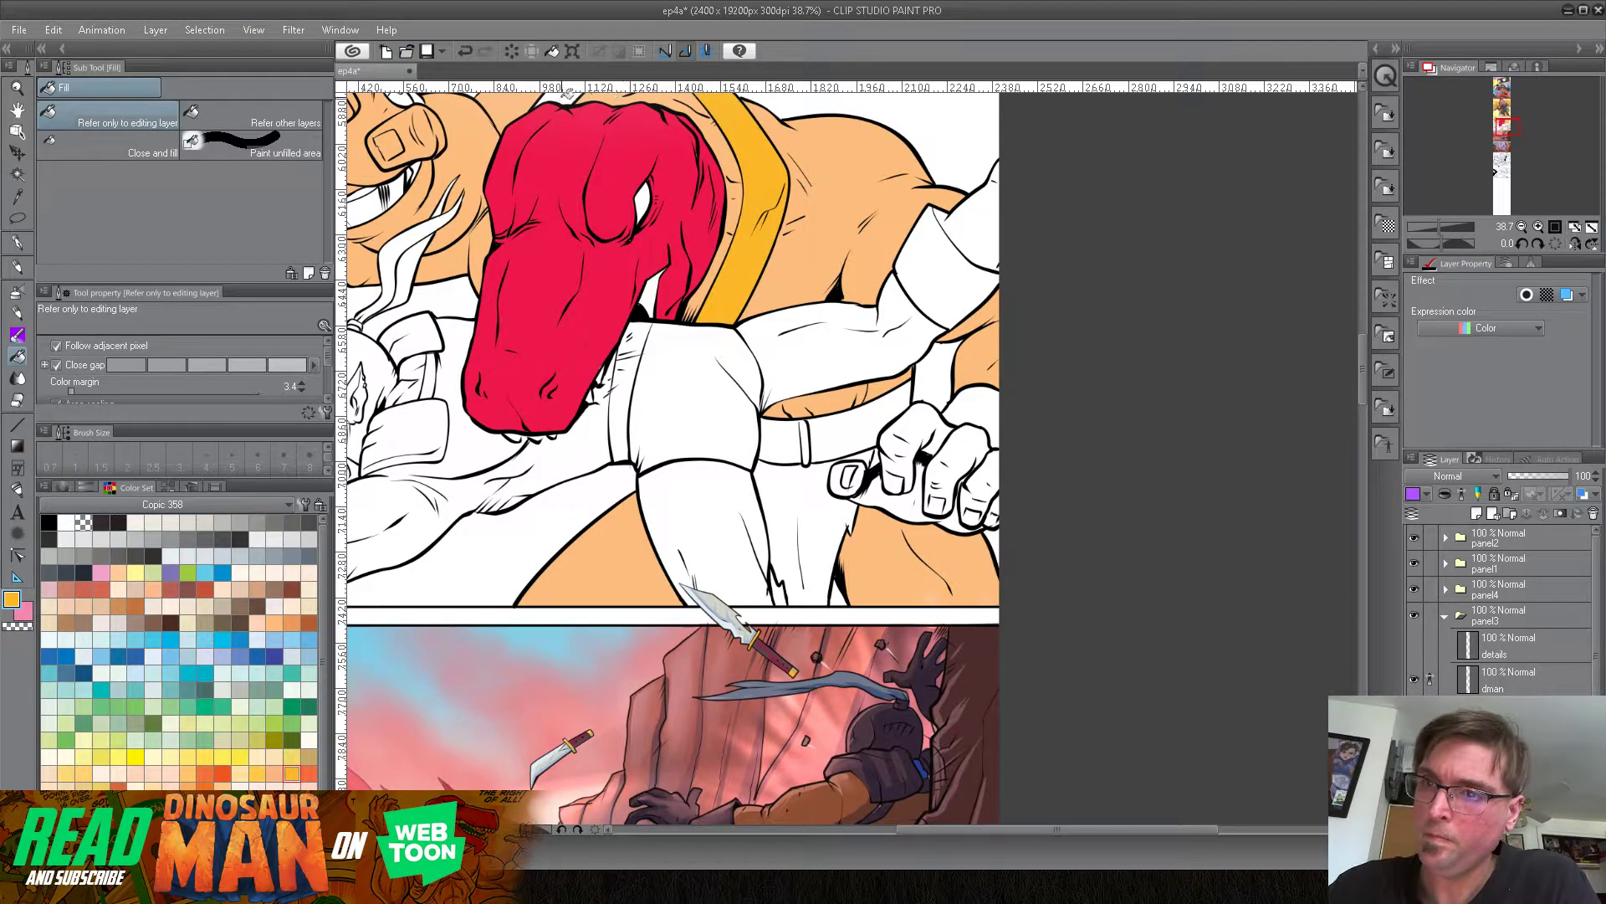
{"action": "left_click", "coordinate": [892, 401]}
{"action": "left_click", "coordinate": [968, 405]}
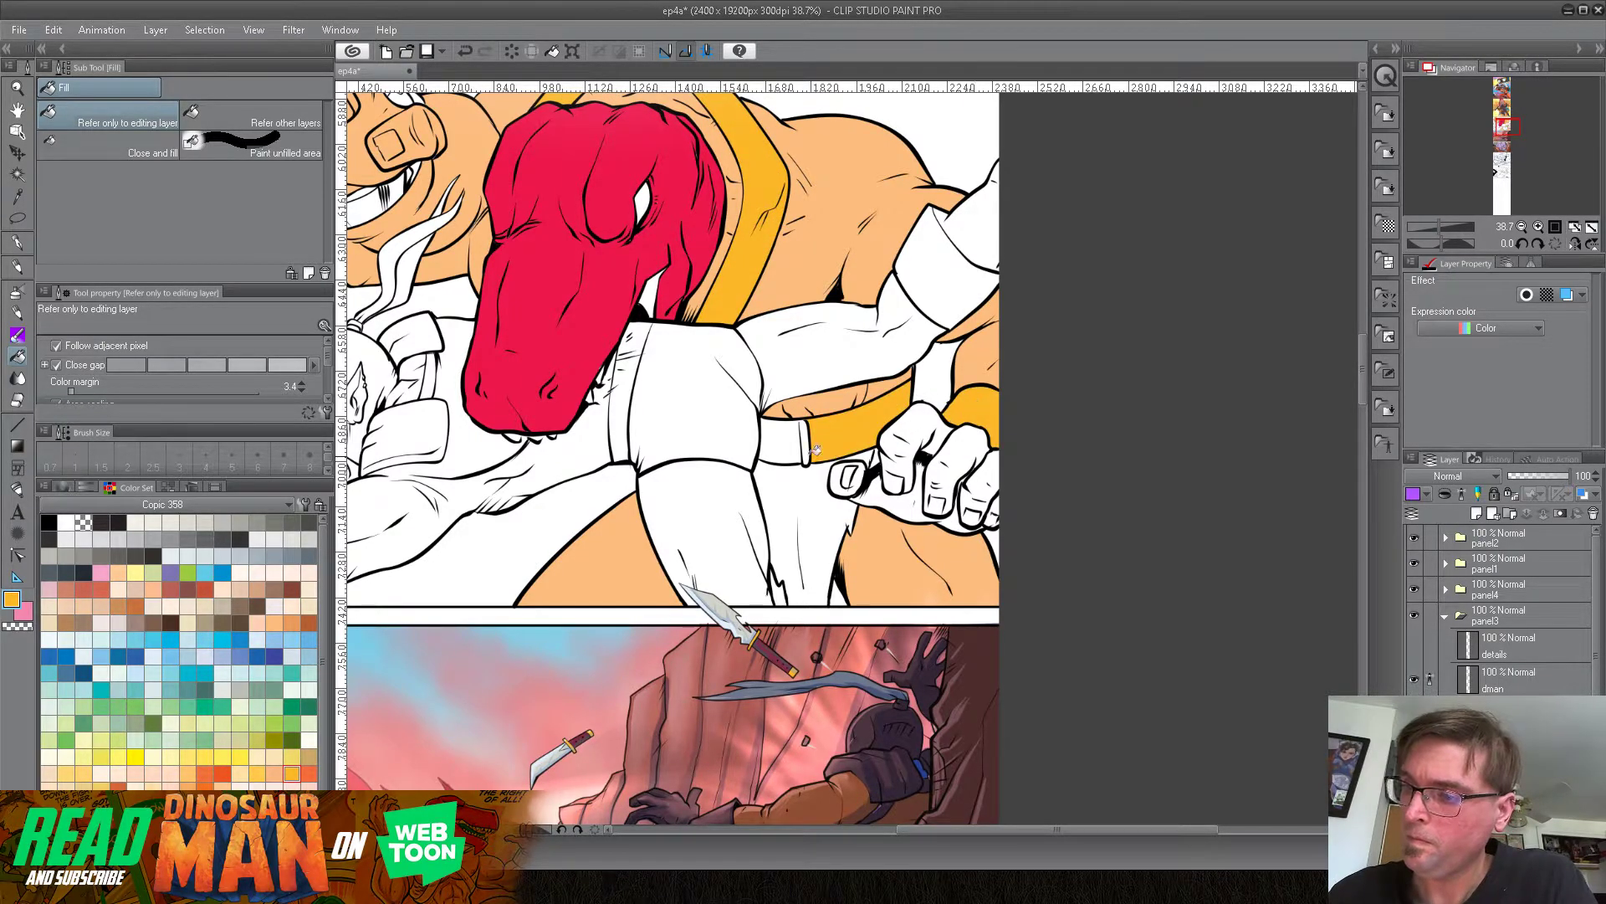
{"action": "left_click", "coordinate": [793, 437]}
{"action": "left_click_drag", "start_coordinate": [452, 247], "coordinate": [585, 349]}
{"action": "left_click", "coordinate": [501, 306]}
{"action": "left_click", "coordinate": [499, 292]}
{"action": "left_click", "coordinate": [464, 315]}
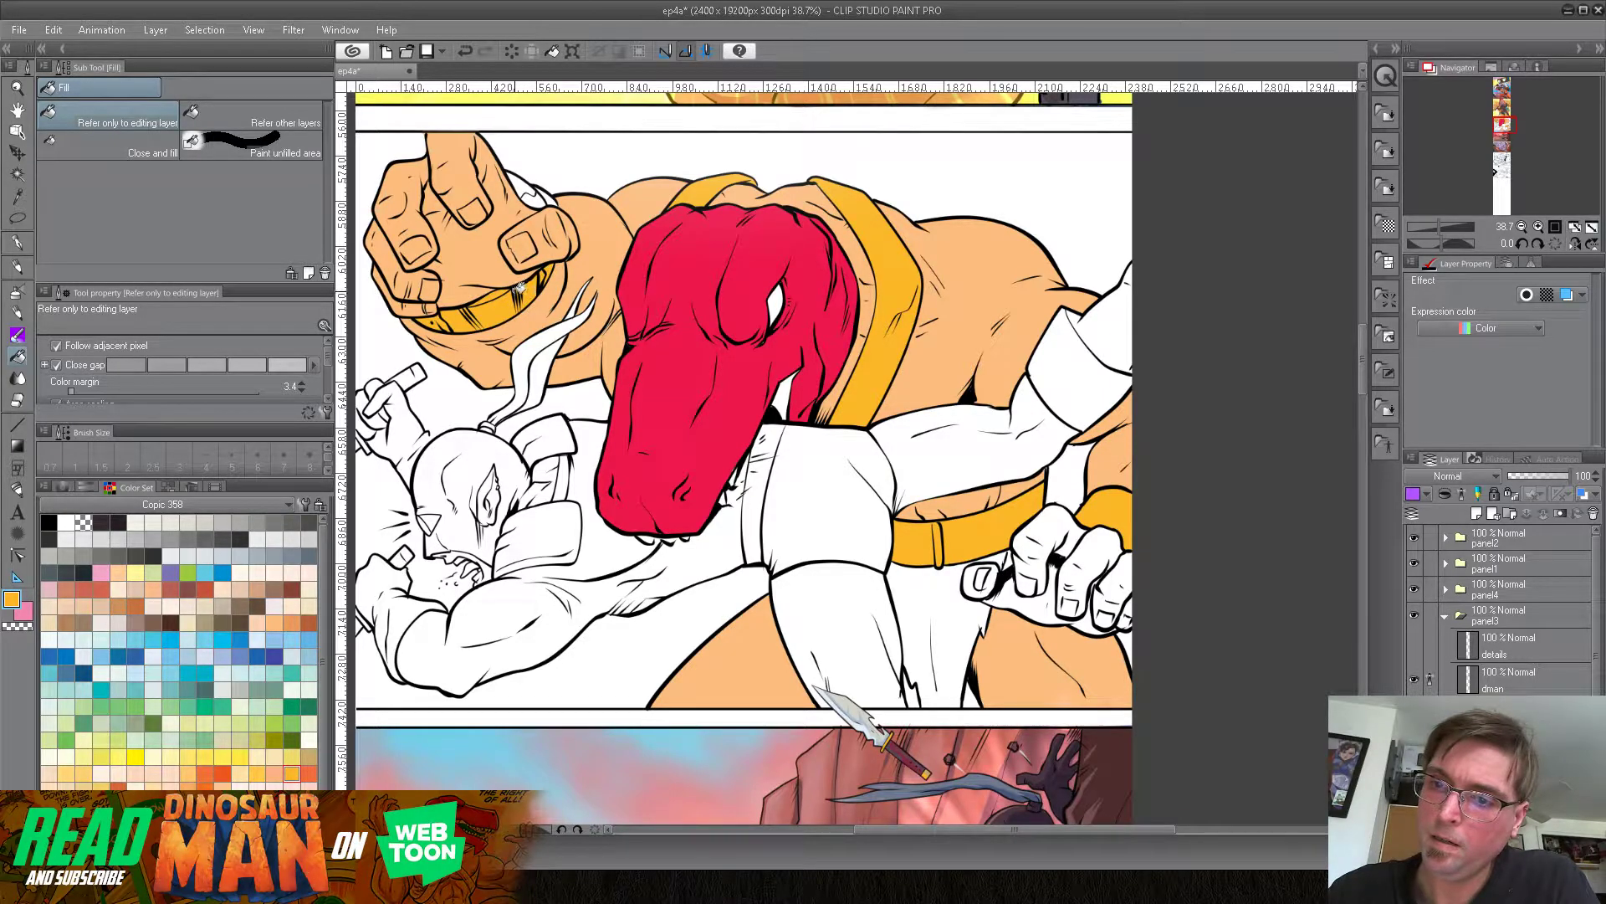
Step: Finish the raised hand's wristband in golden yellow and fill the lowered hand's fingers and fingernails with the sampled light-orange skin colour
{"action": "left_click", "coordinate": [535, 189]}
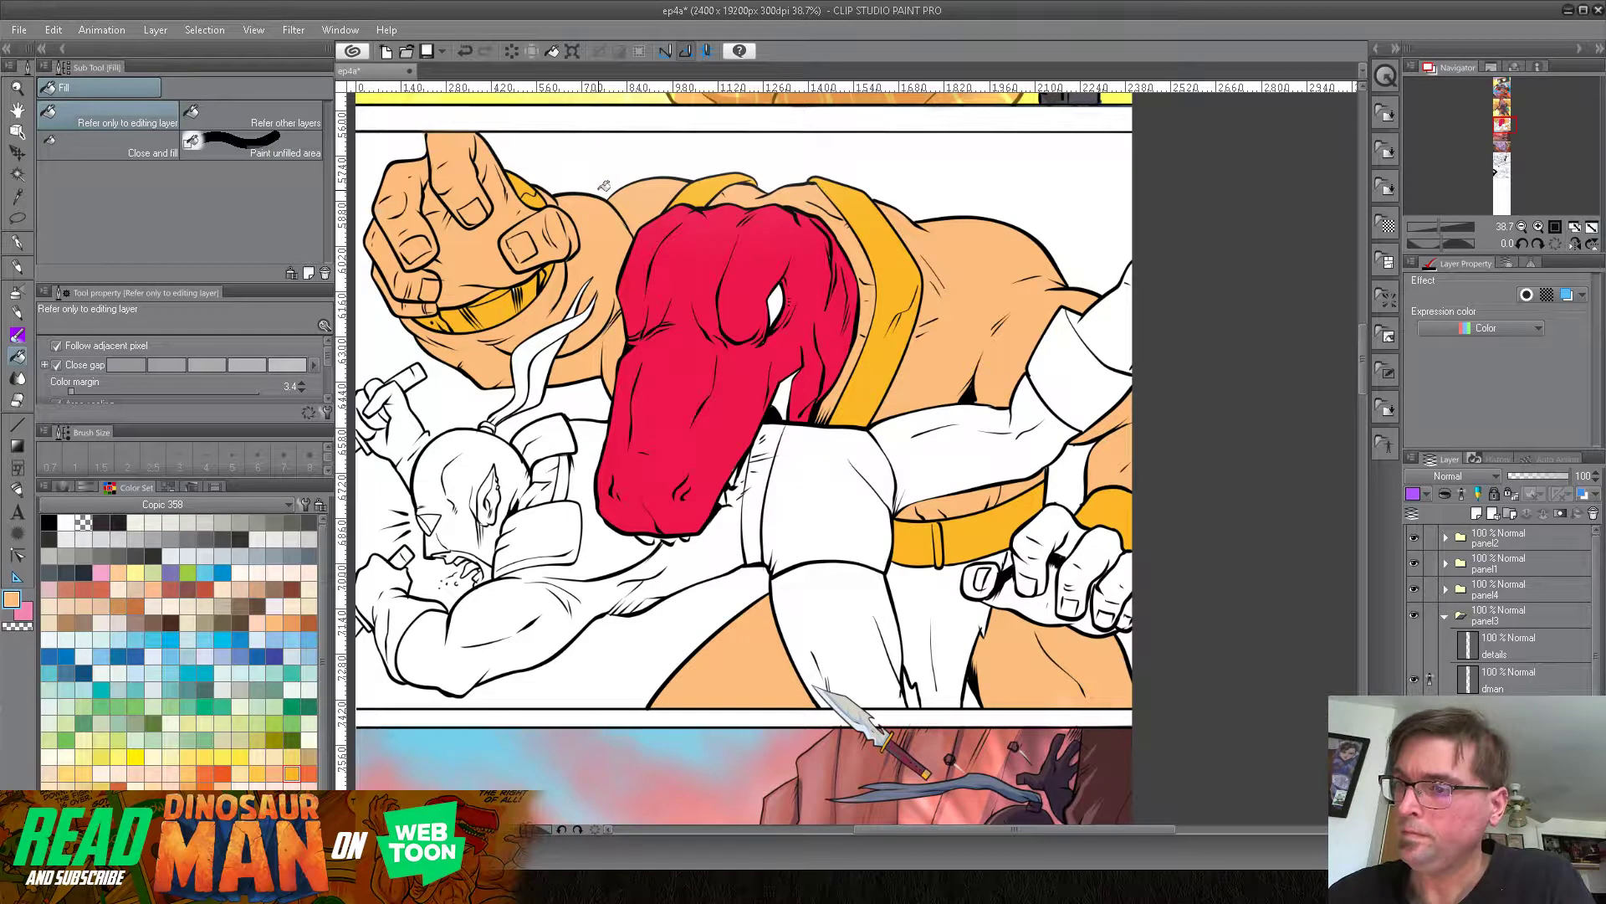
{"action": "left_click_drag", "start_coordinate": [1019, 571], "coordinate": [961, 393]}
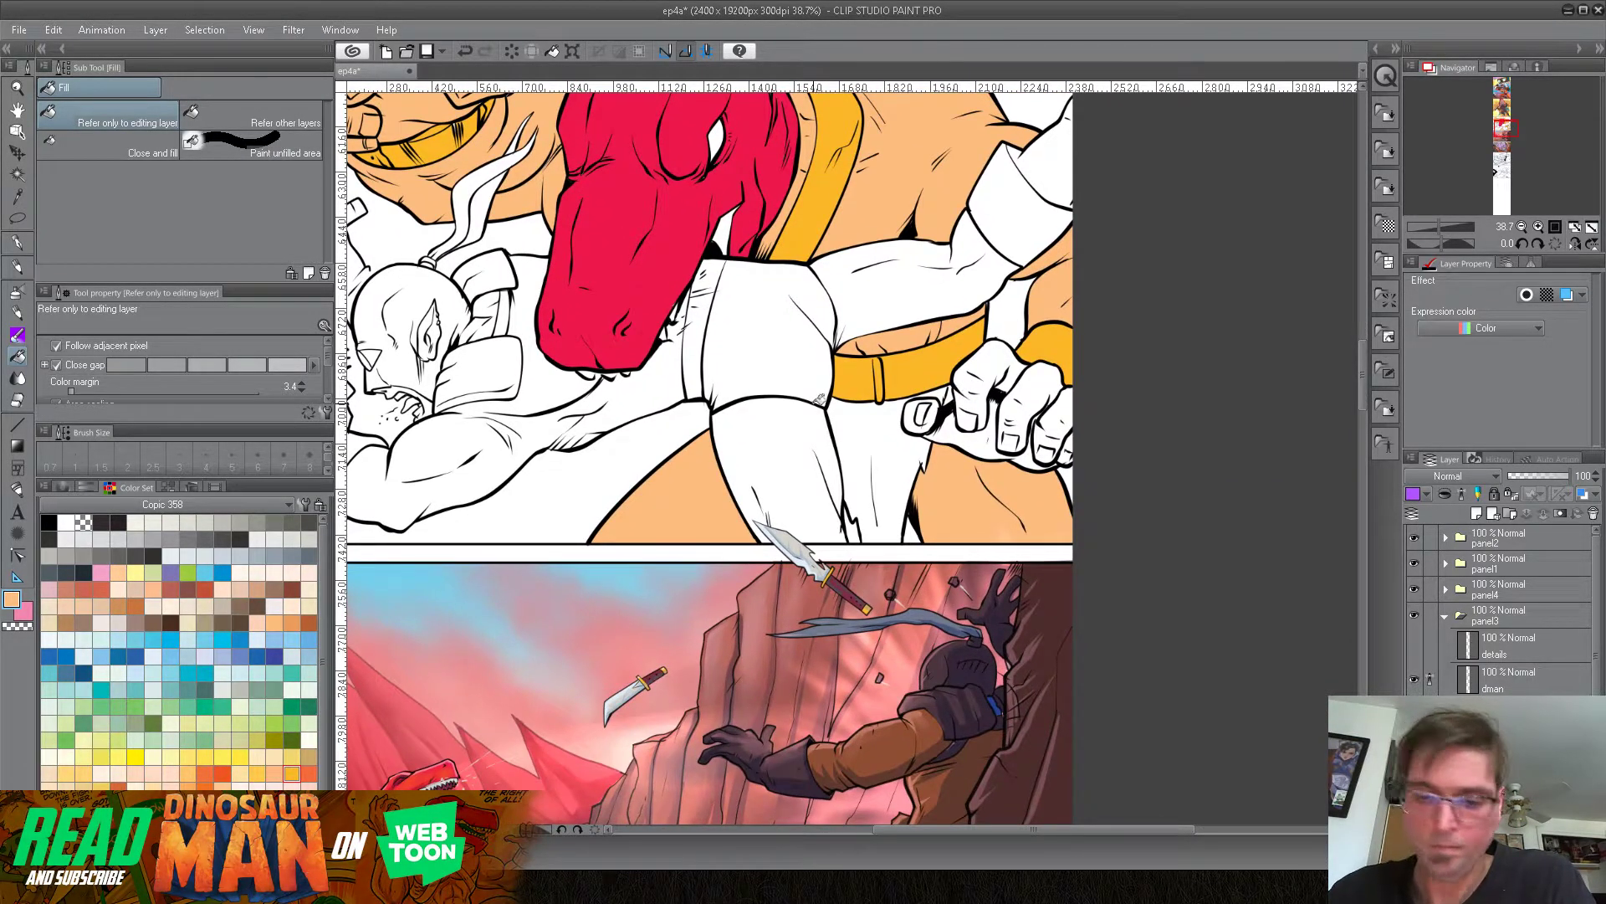
{"action": "left_click_drag", "start_coordinate": [324, 722], "coordinate": [325, 761]}
{"action": "left_click", "coordinate": [66, 523]}
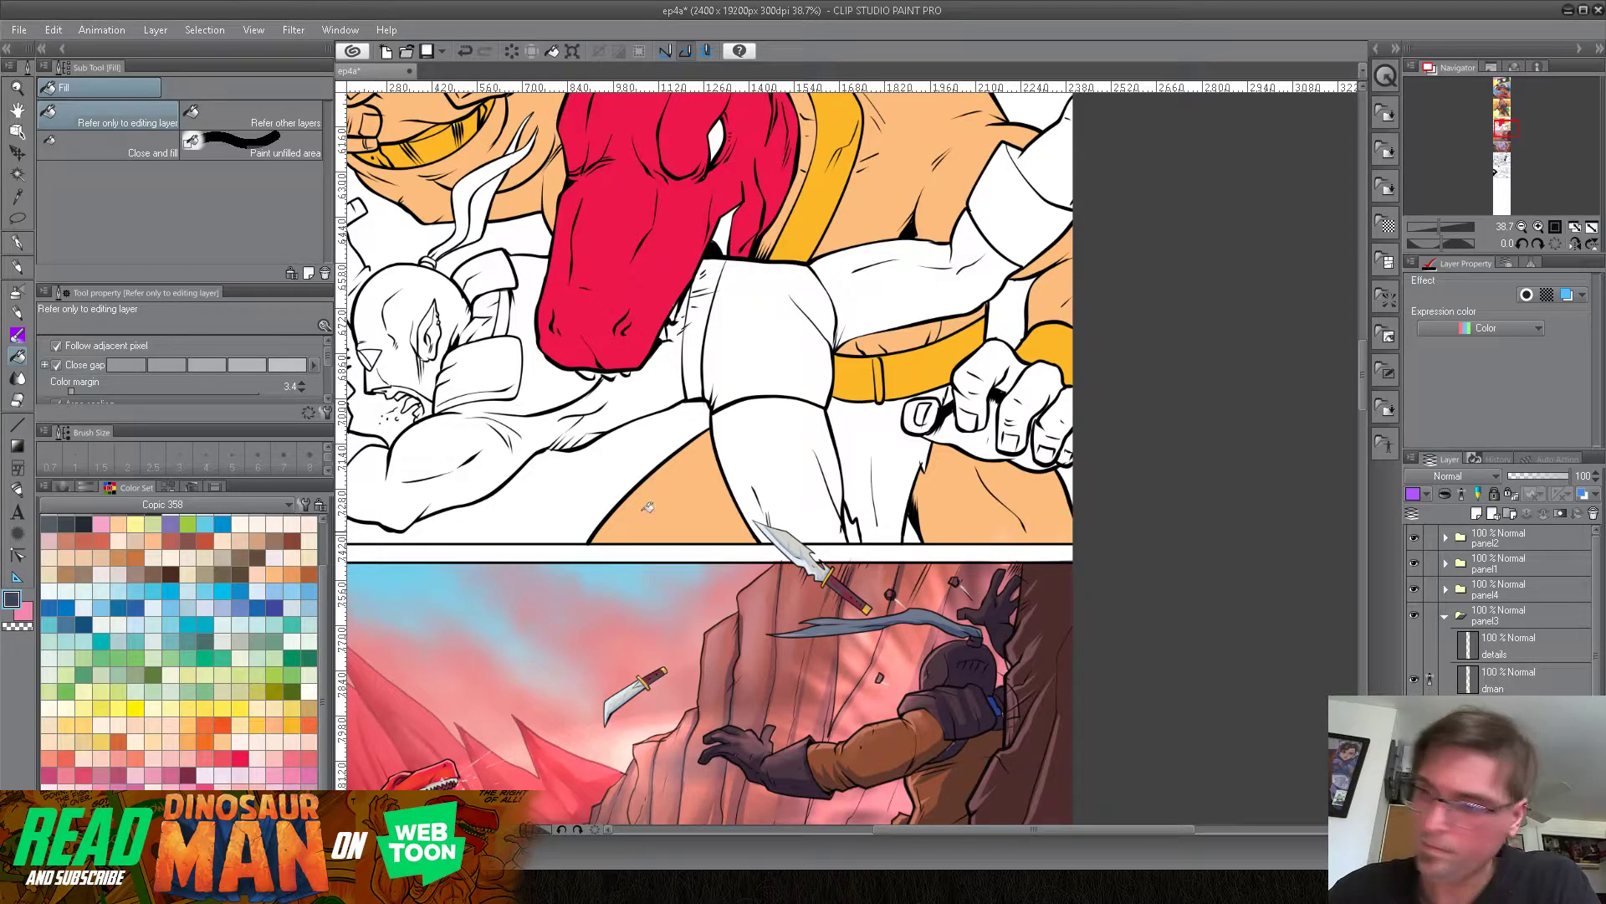
{"action": "left_click", "coordinate": [1047, 289], "text": "alt"}
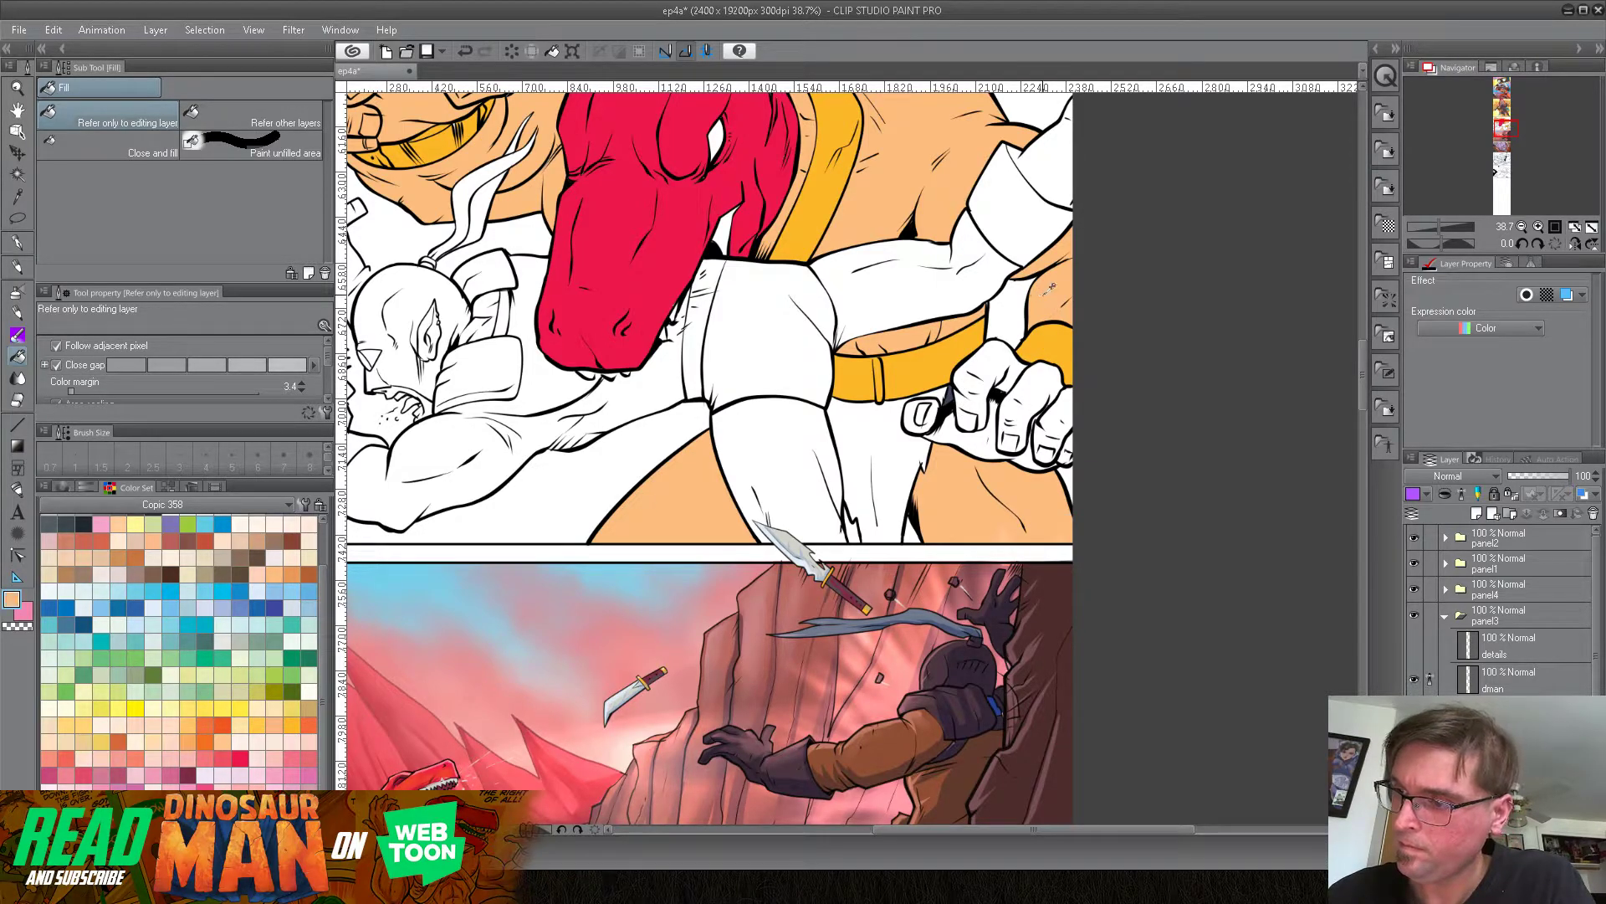
{"action": "mouse_move", "coordinate": [1024, 376]}
{"action": "left_mouse_down"}
{"action": "mouse_move", "coordinate": [975, 425]}
{"action": "mouse_move", "coordinate": [916, 418]}
{"action": "mouse_move", "coordinate": [948, 395]}
{"action": "mouse_move", "coordinate": [1002, 424]}
{"action": "mouse_move", "coordinate": [975, 413]}
{"action": "mouse_move", "coordinate": [991, 373]}
{"action": "left_mouse_up"}
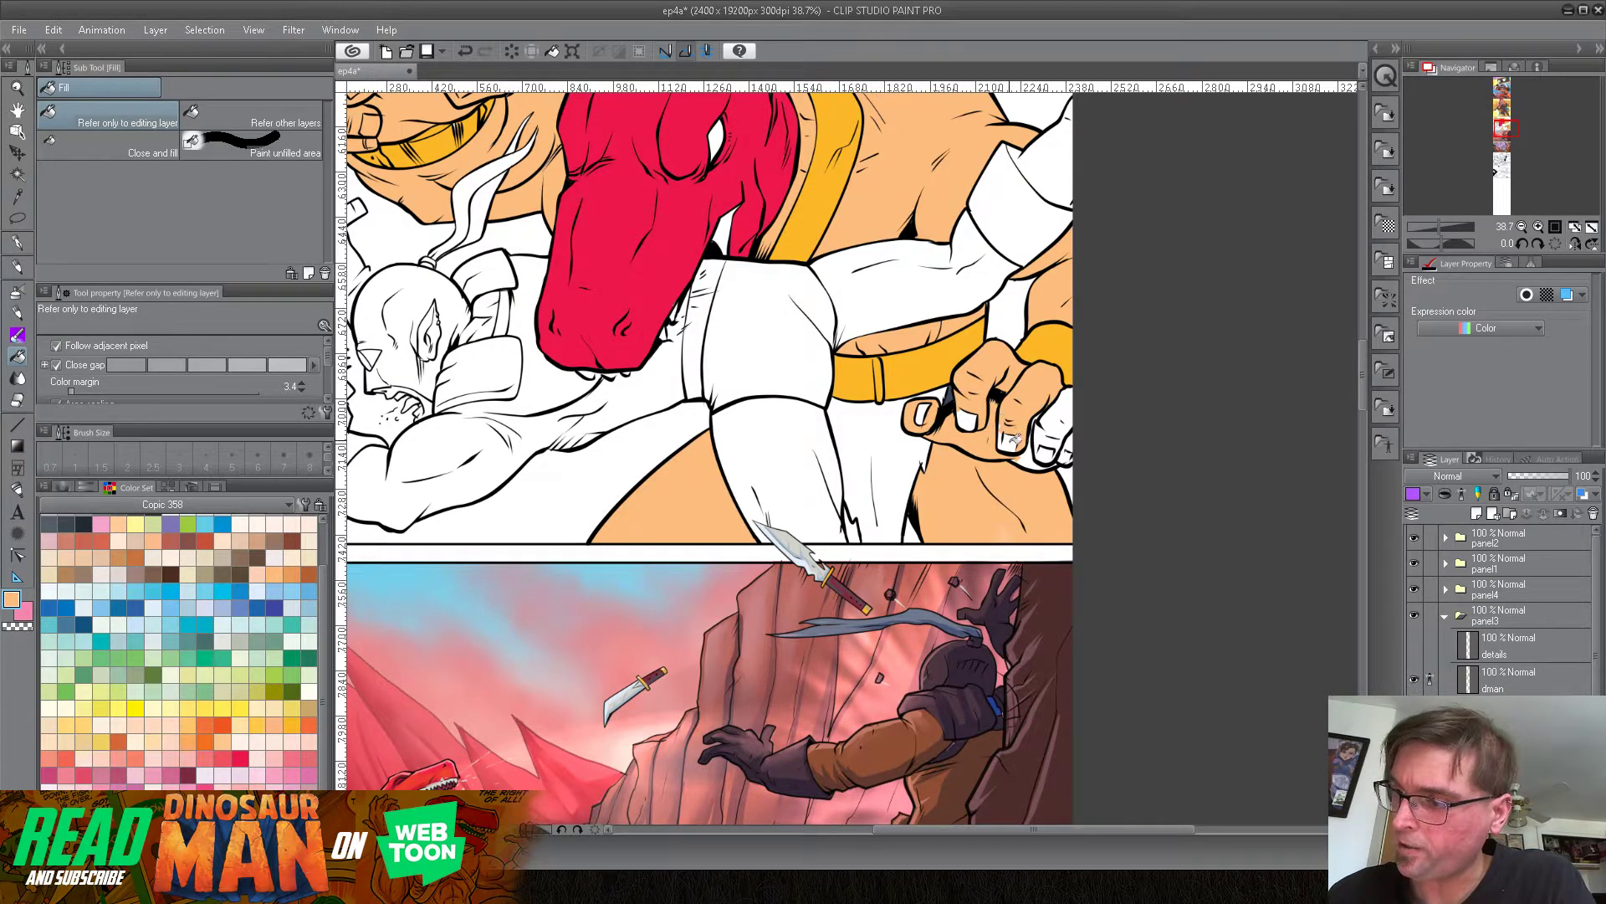
{"action": "left_click", "coordinate": [972, 416]}
{"action": "left_click", "coordinate": [1059, 419]}
{"action": "left_click", "coordinate": [1045, 441]}
{"action": "left_click", "coordinate": [1044, 451]}
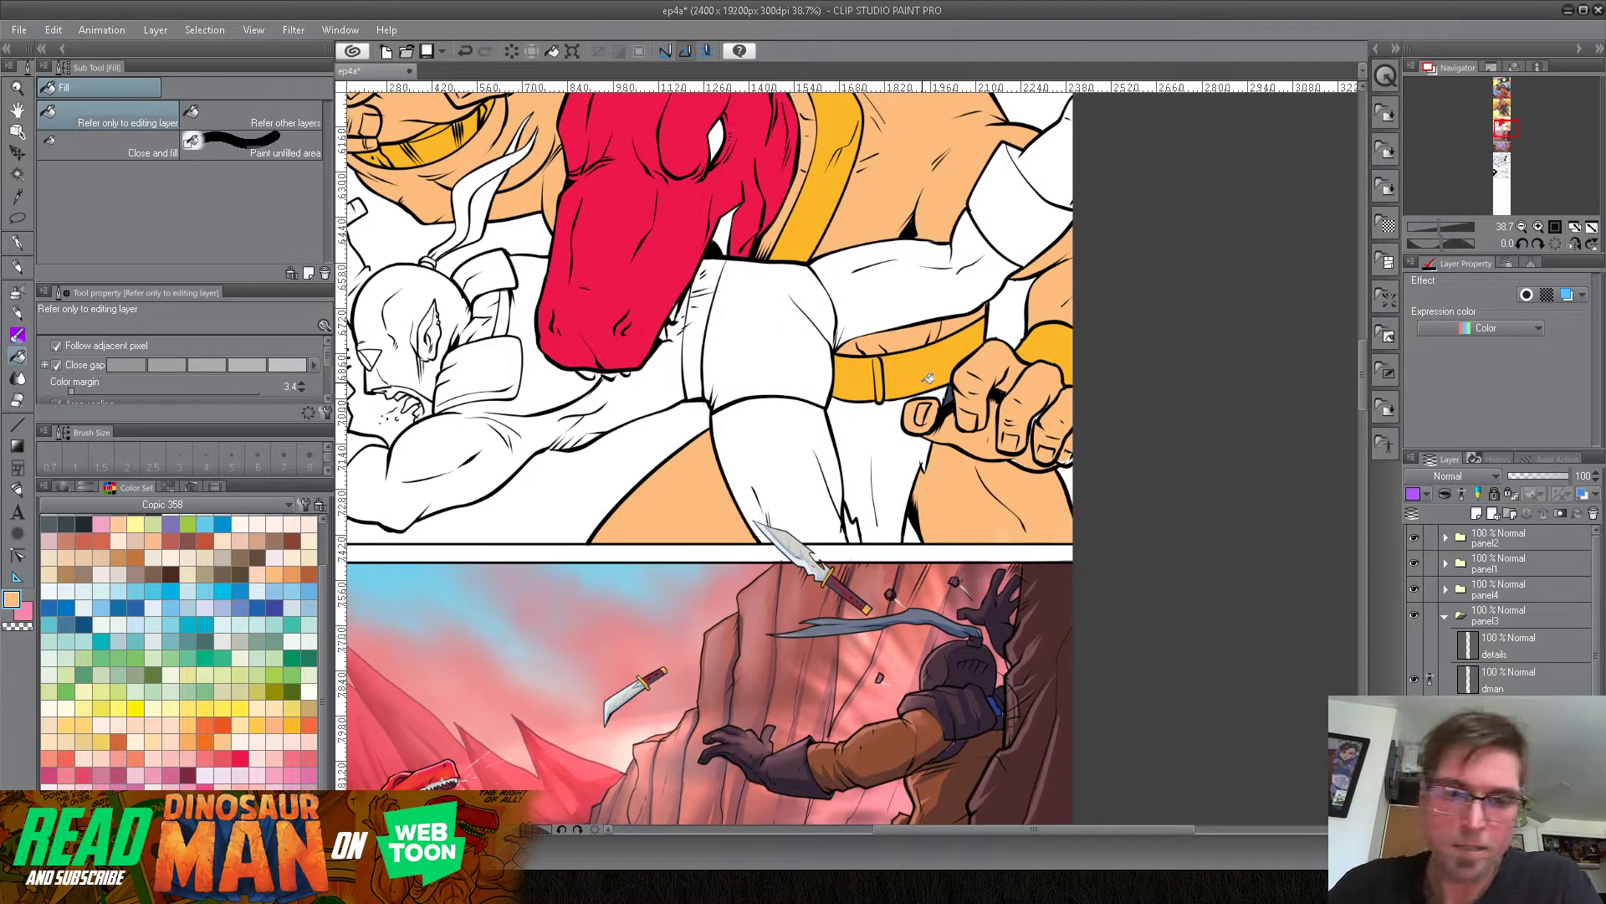
Step: Choose blue and fill the dinosaur man's loincloth below the belt
{"action": "left_click", "coordinate": [17, 243]}
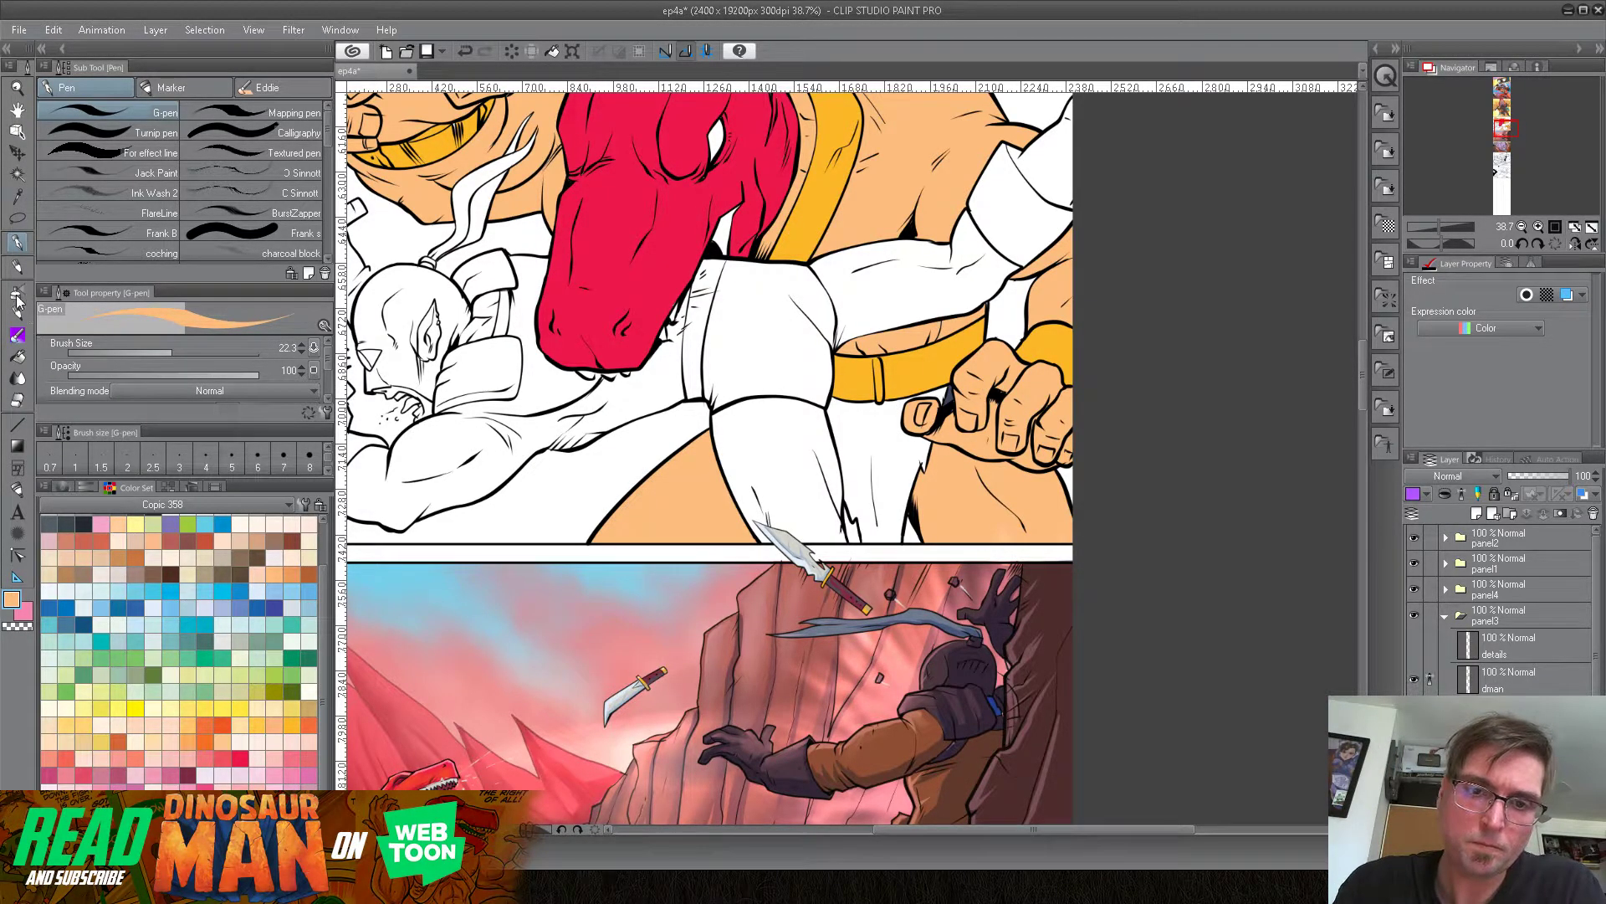
{"action": "left_click", "coordinate": [18, 360]}
{"action": "left_click", "coordinate": [223, 524]}
{"action": "left_click", "coordinate": [885, 422]}
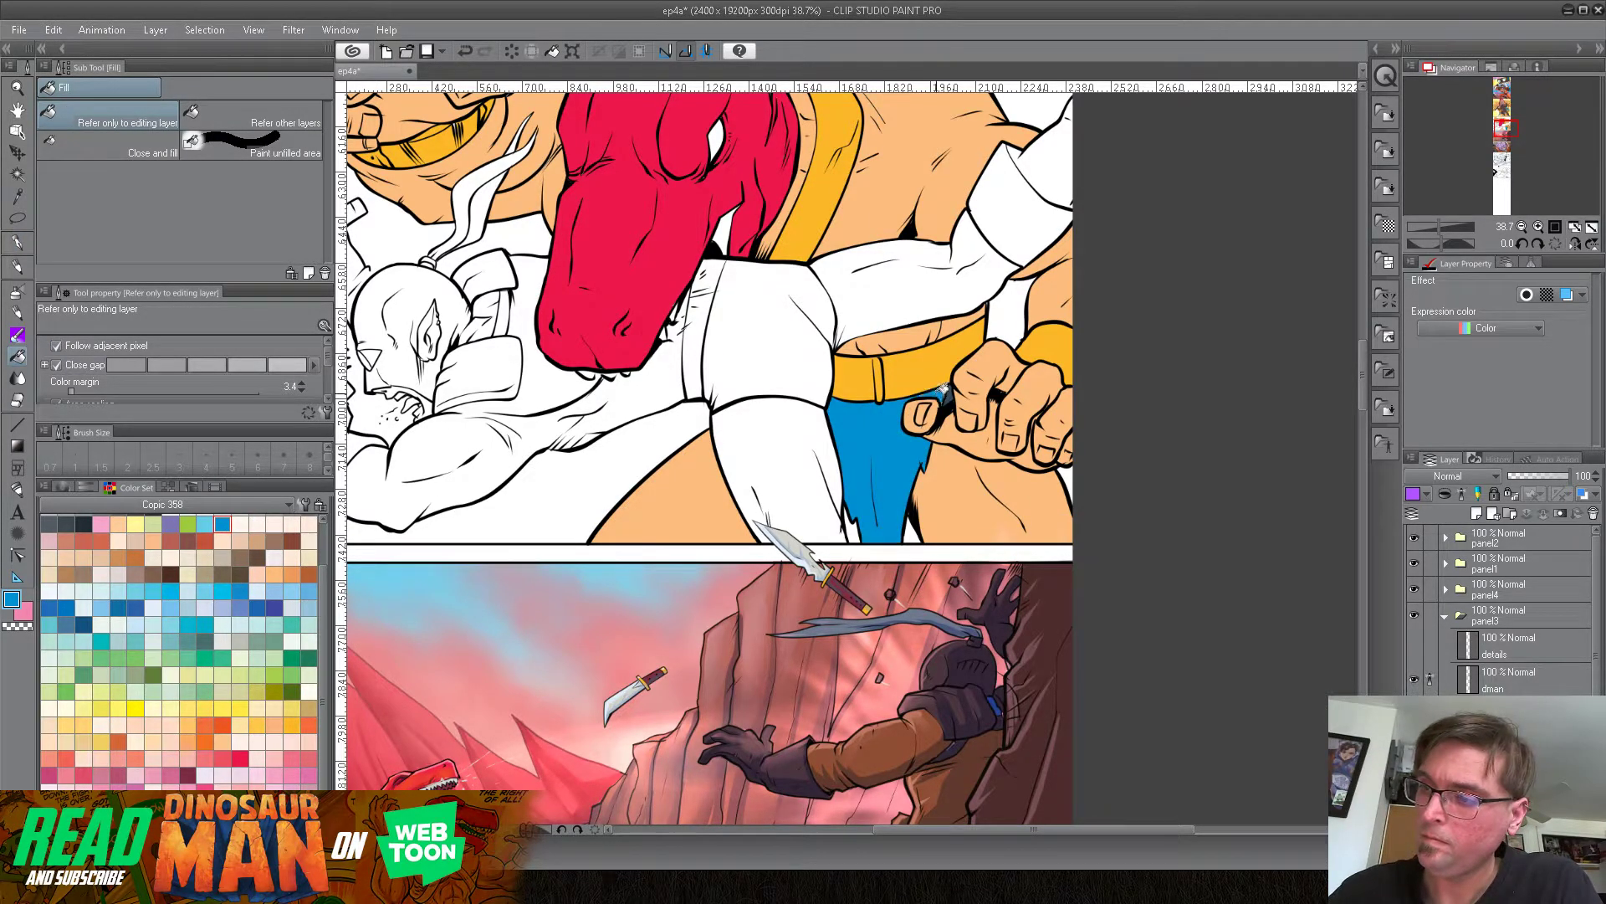
Step: Fill the dinosaur's eye with yellow and the inside corner of its mouth with pink
{"action": "scroll", "coordinate": [918, 265], "scroll_direction": "up", "scroll_amount": 3}
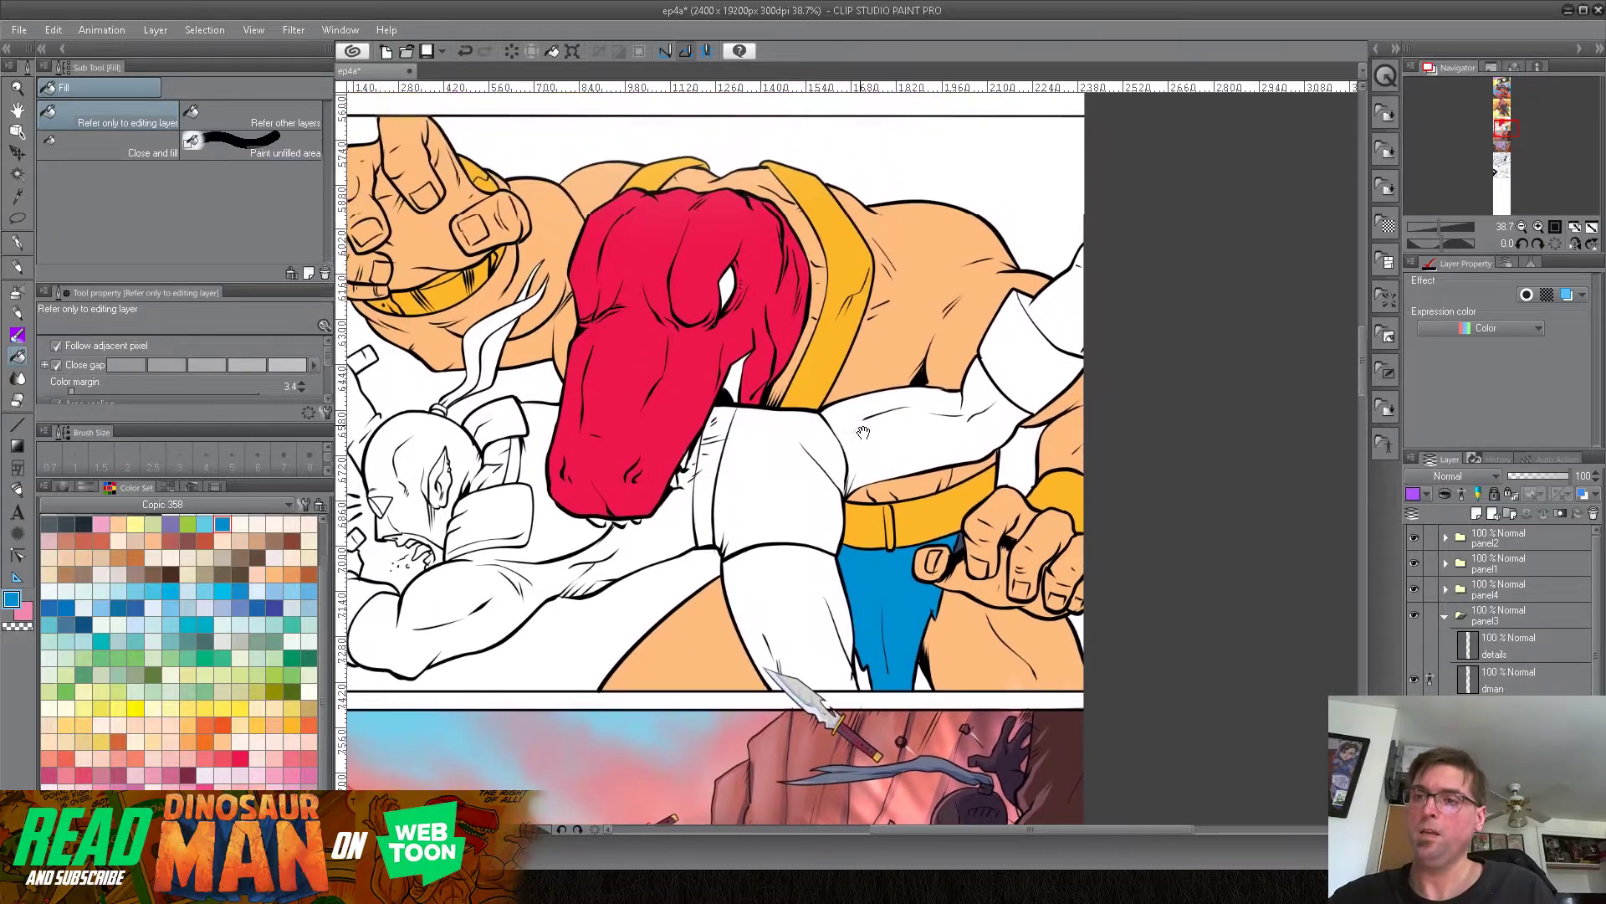
{"action": "left_click", "coordinate": [170, 708]}
{"action": "left_click", "coordinate": [735, 290]}
{"action": "left_click", "coordinate": [205, 707]}
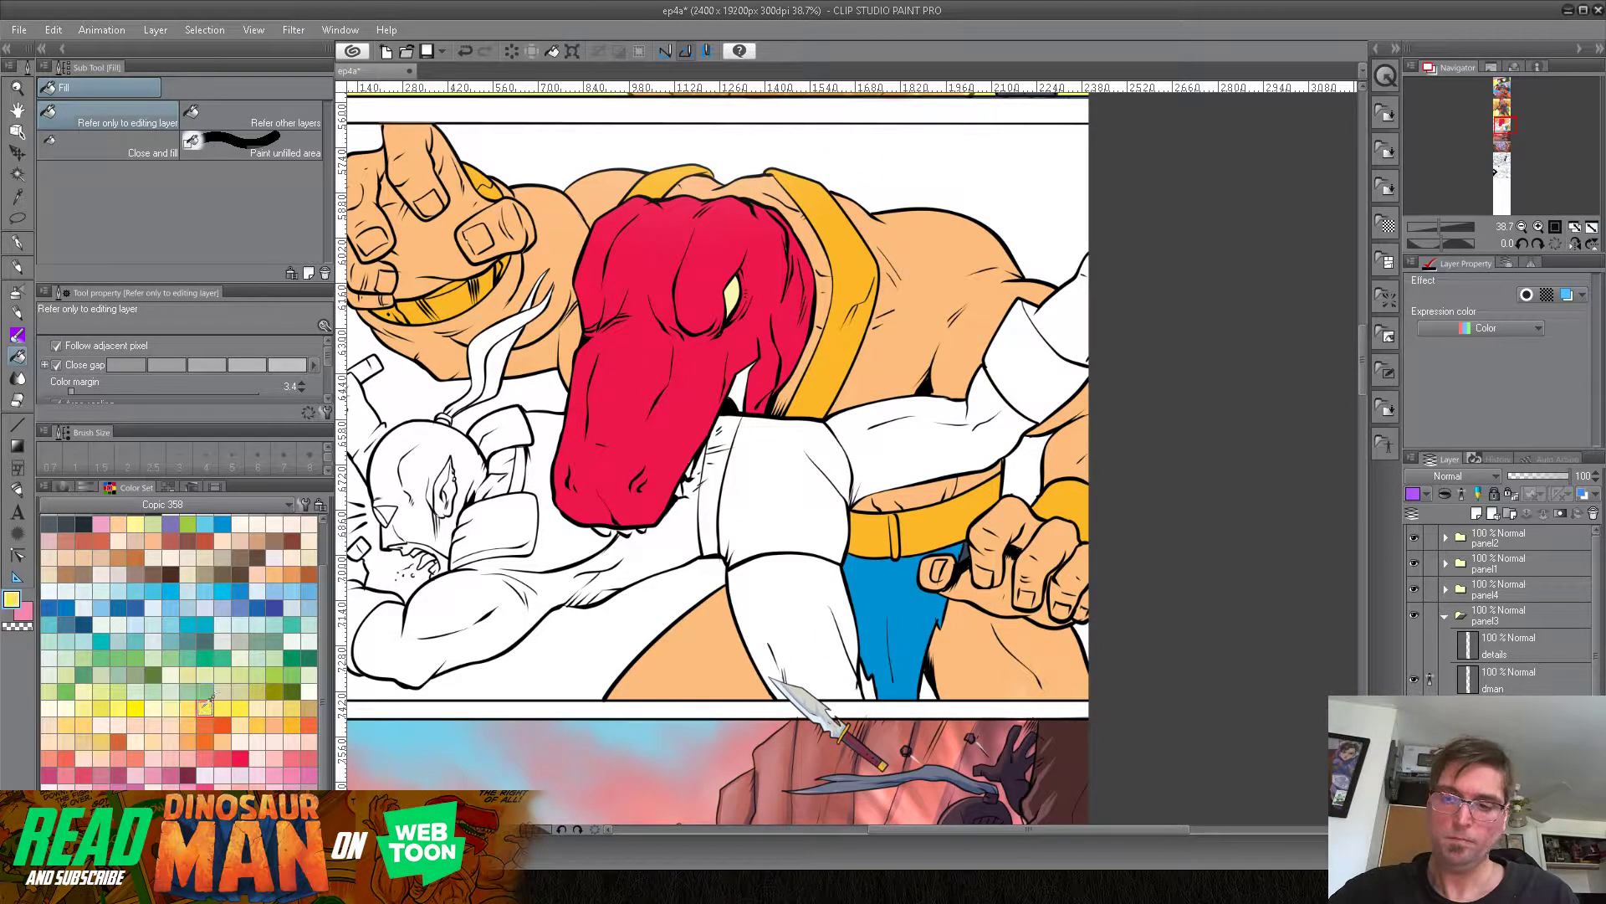
{"action": "left_click", "coordinate": [291, 774]}
{"action": "left_click", "coordinate": [751, 381]}
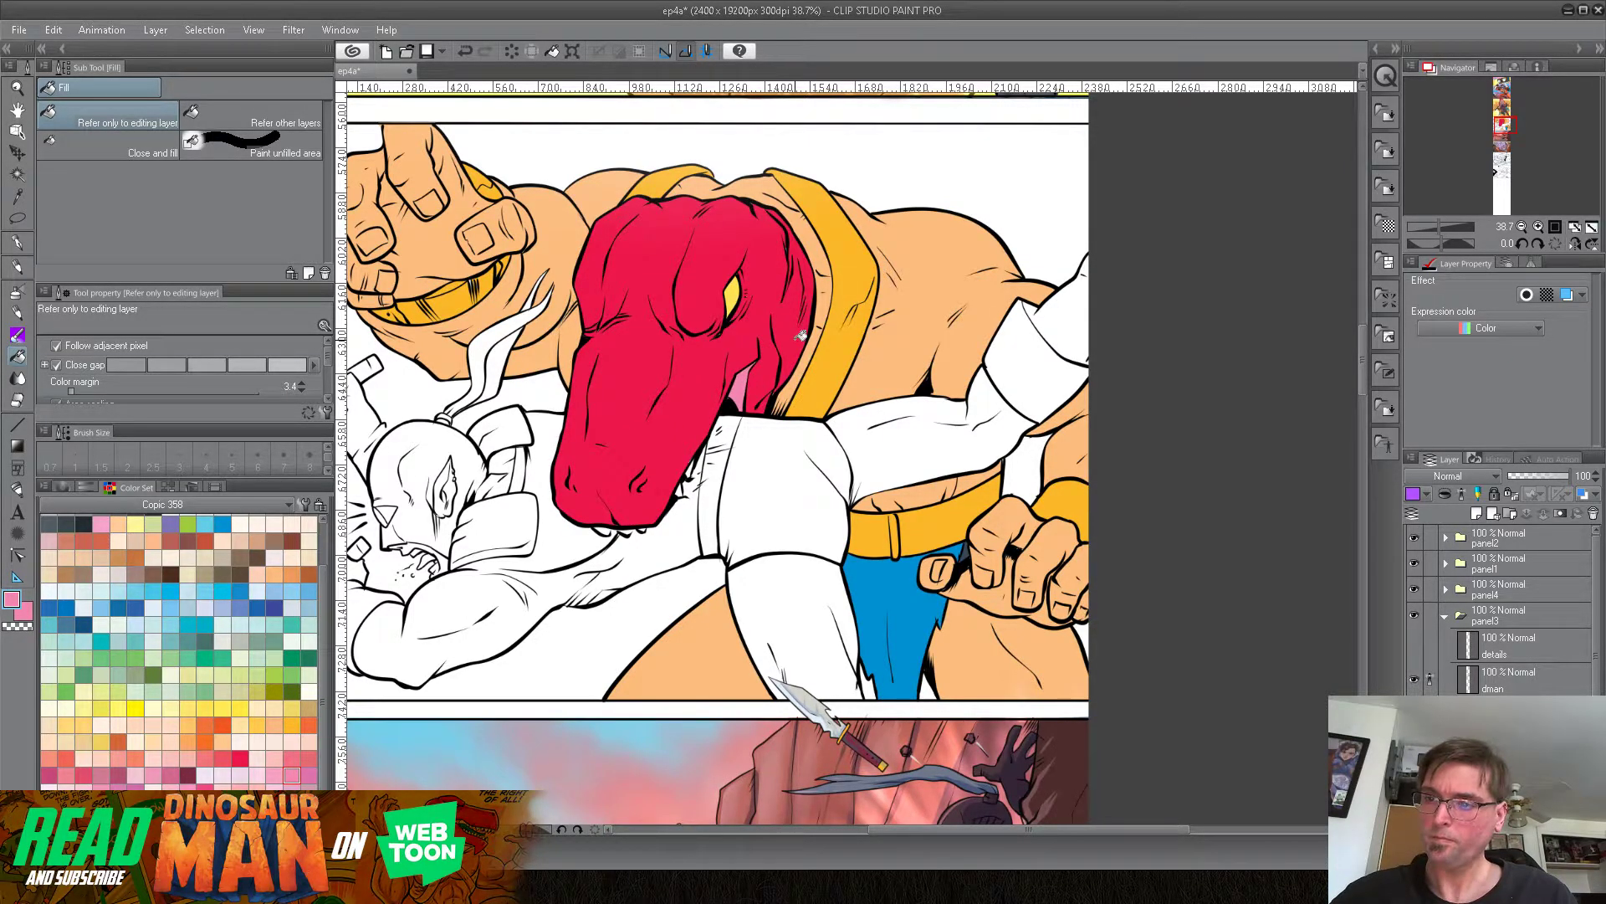
Step: Choose orange and fill the opponent's torso, bent arm and both legs, including the leftover area beside the boot
{"action": "left_click", "coordinate": [17, 242]}
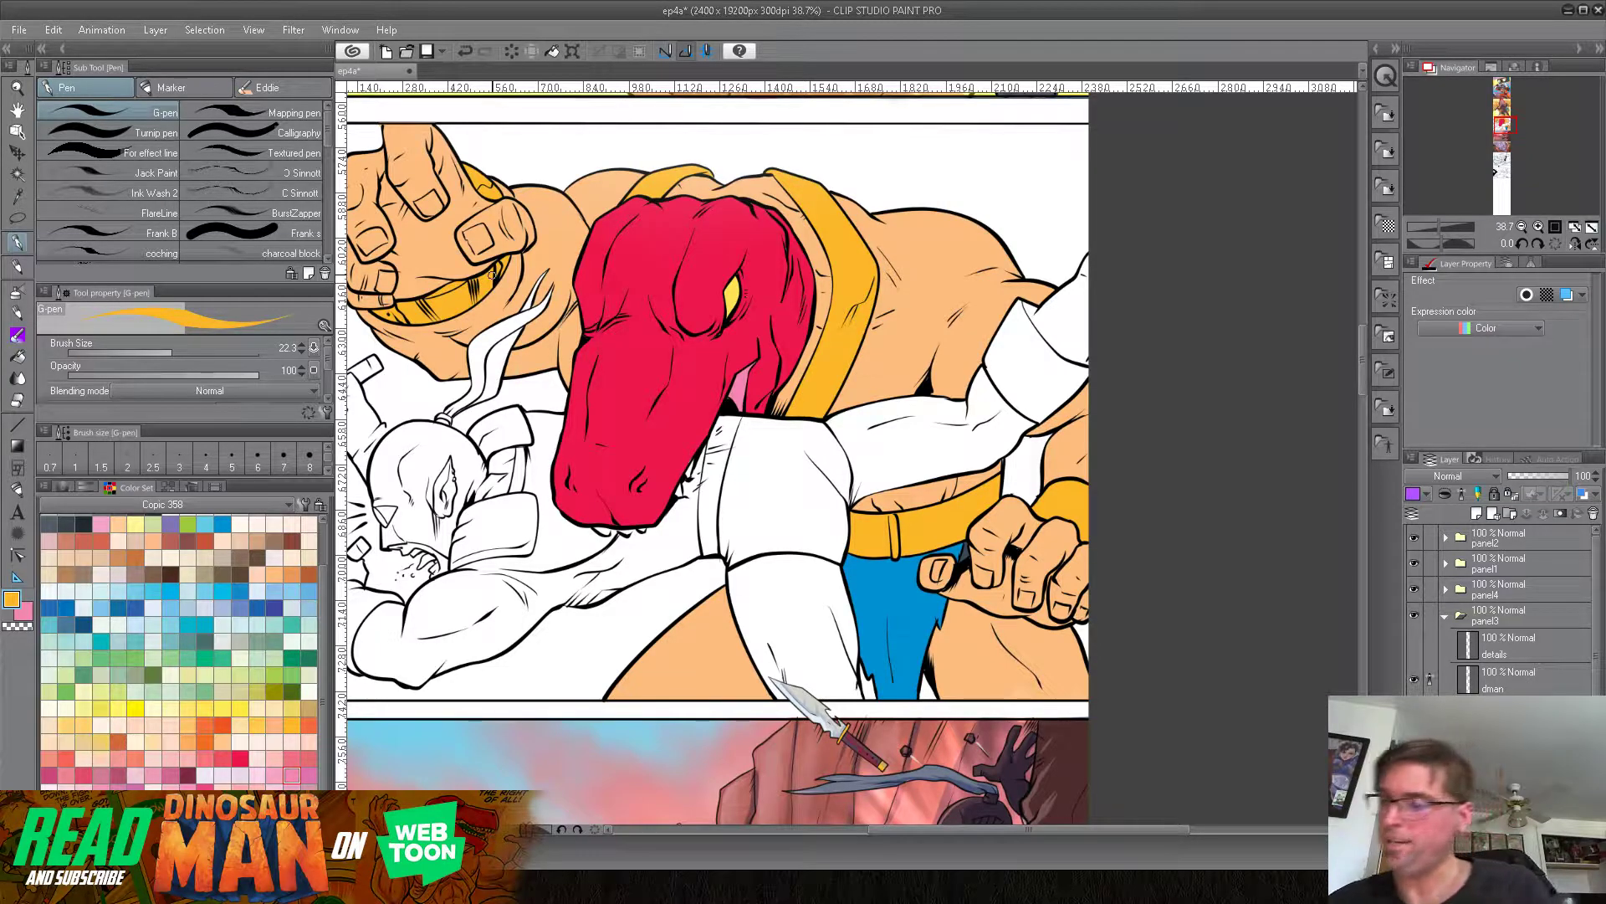
{"action": "left_click_drag", "start_coordinate": [955, 642], "coordinate": [1008, 533]}
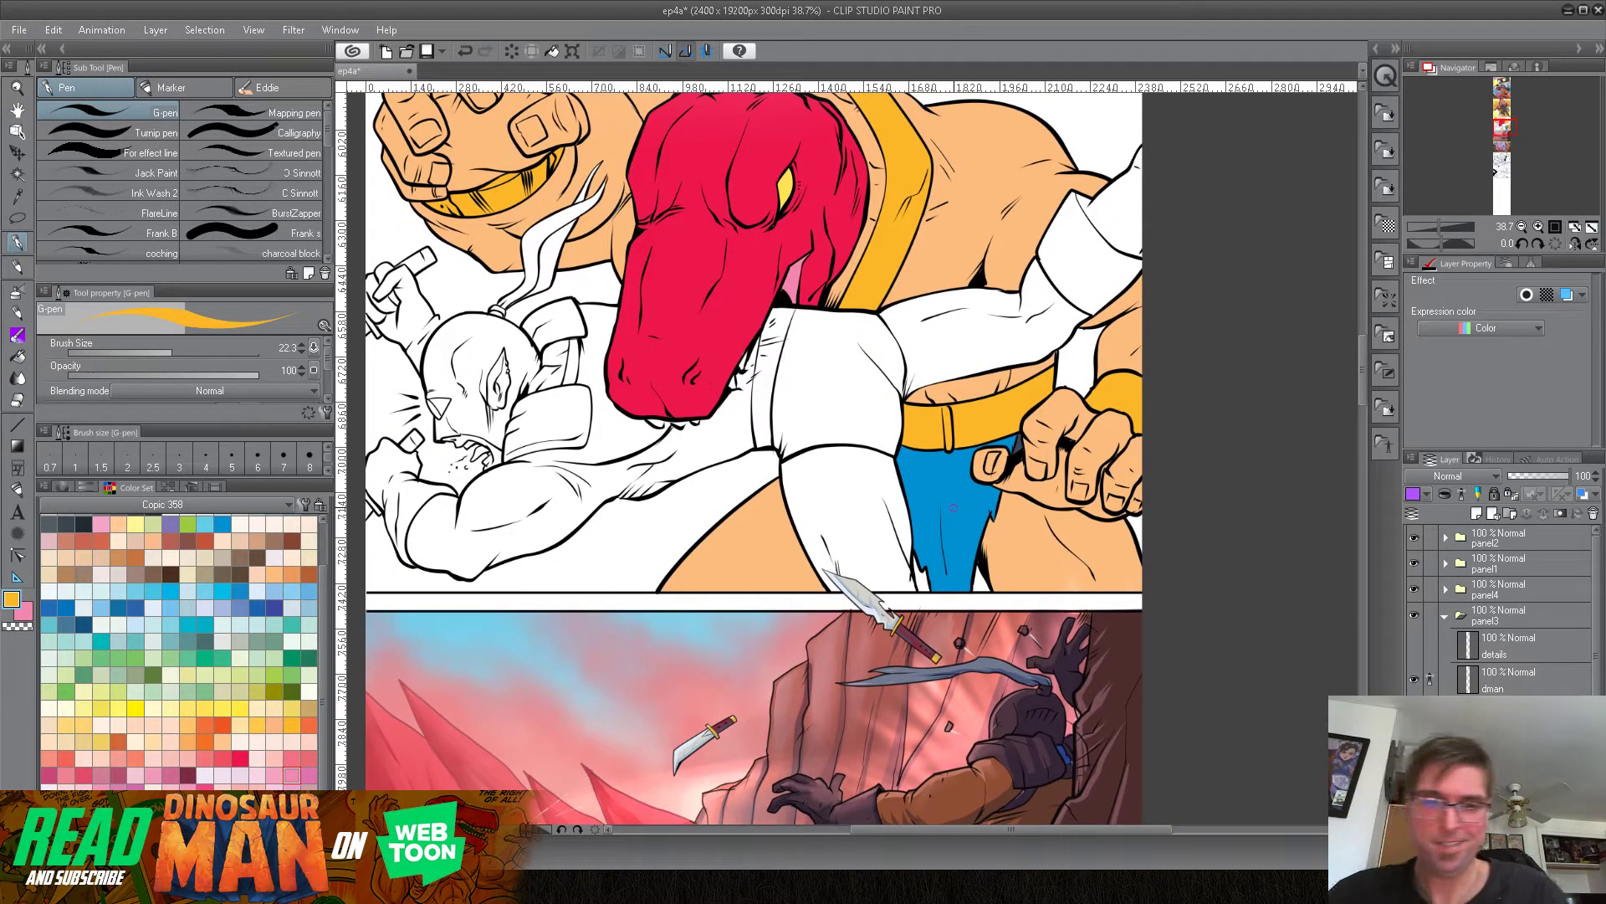
{"action": "left_click", "coordinate": [18, 355]}
{"action": "left_click", "coordinate": [205, 724]}
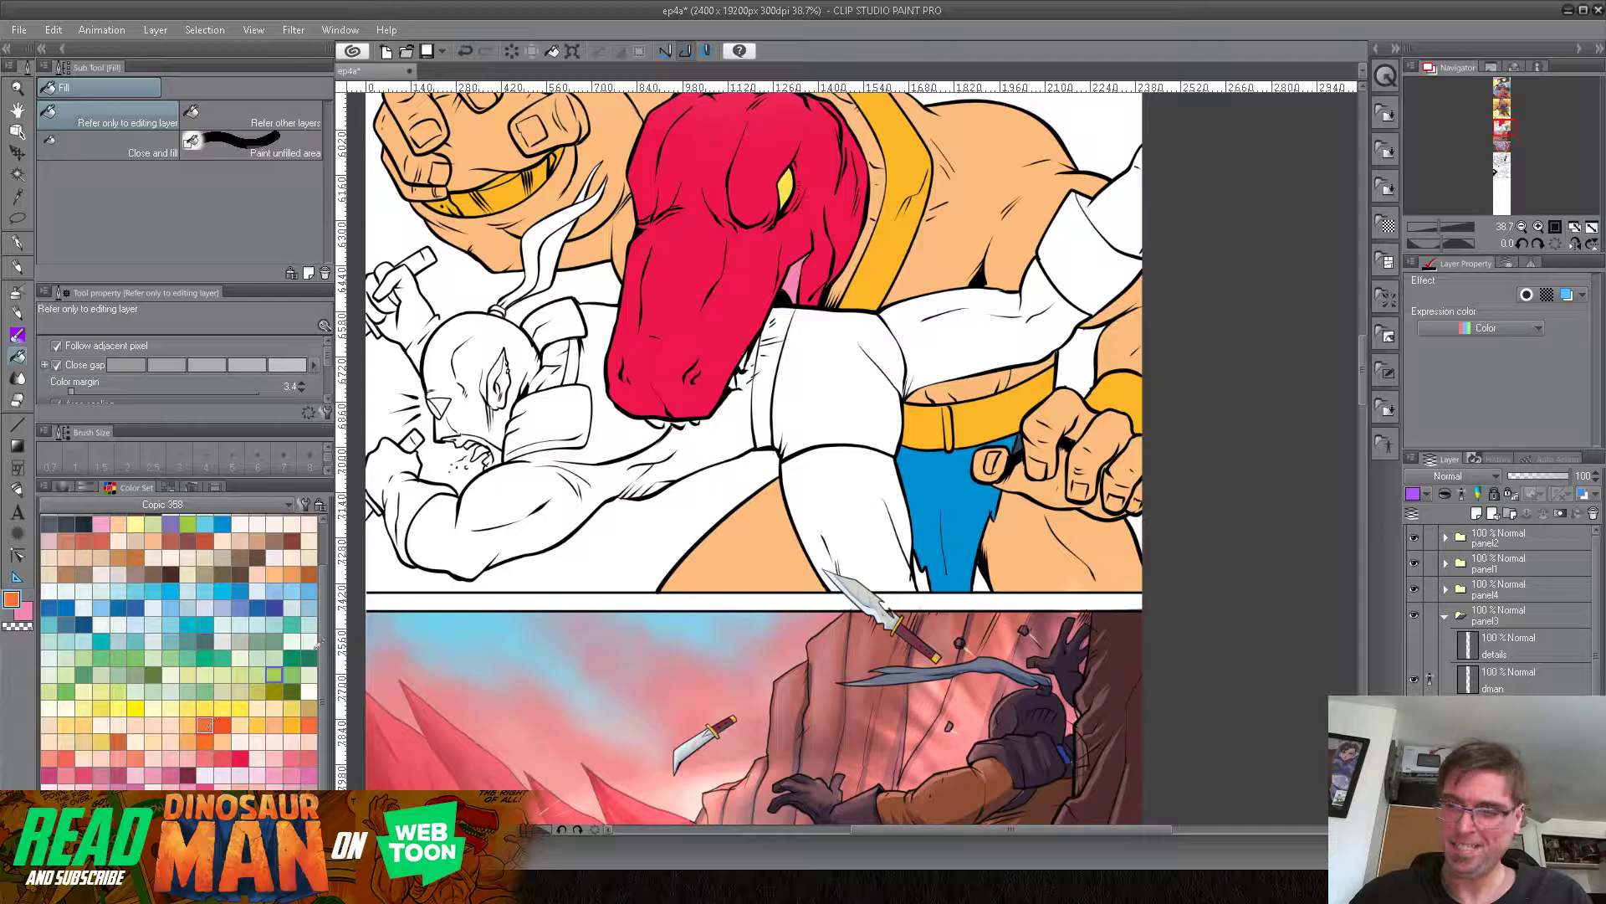
{"action": "left_click", "coordinate": [735, 421]}
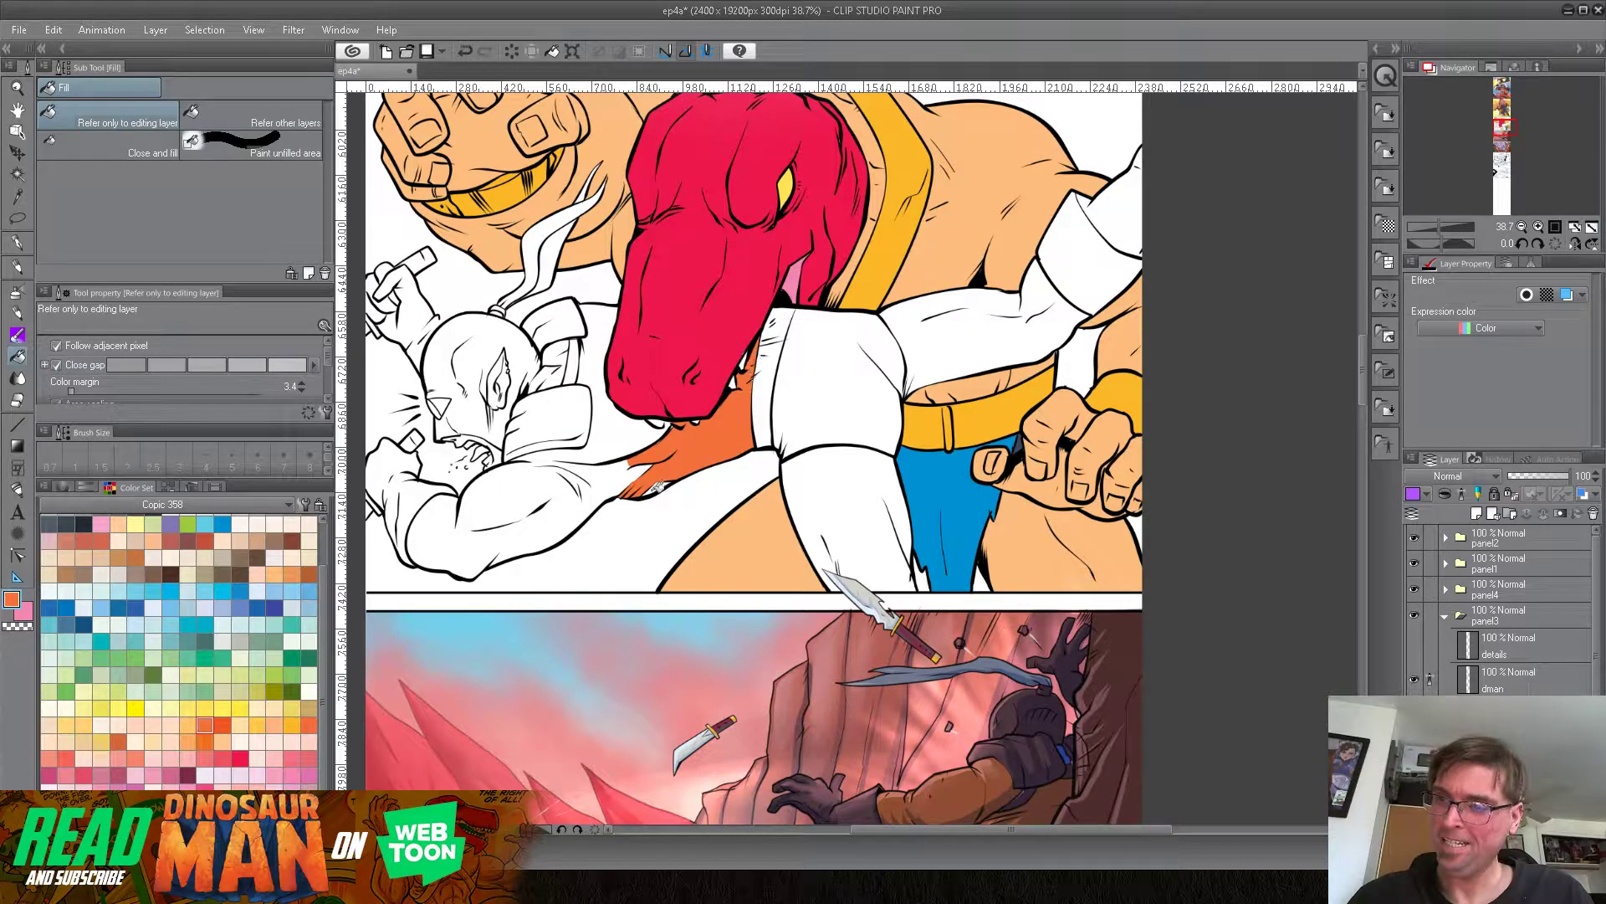
{"action": "left_click", "coordinate": [641, 471]}
{"action": "left_click", "coordinate": [621, 442]}
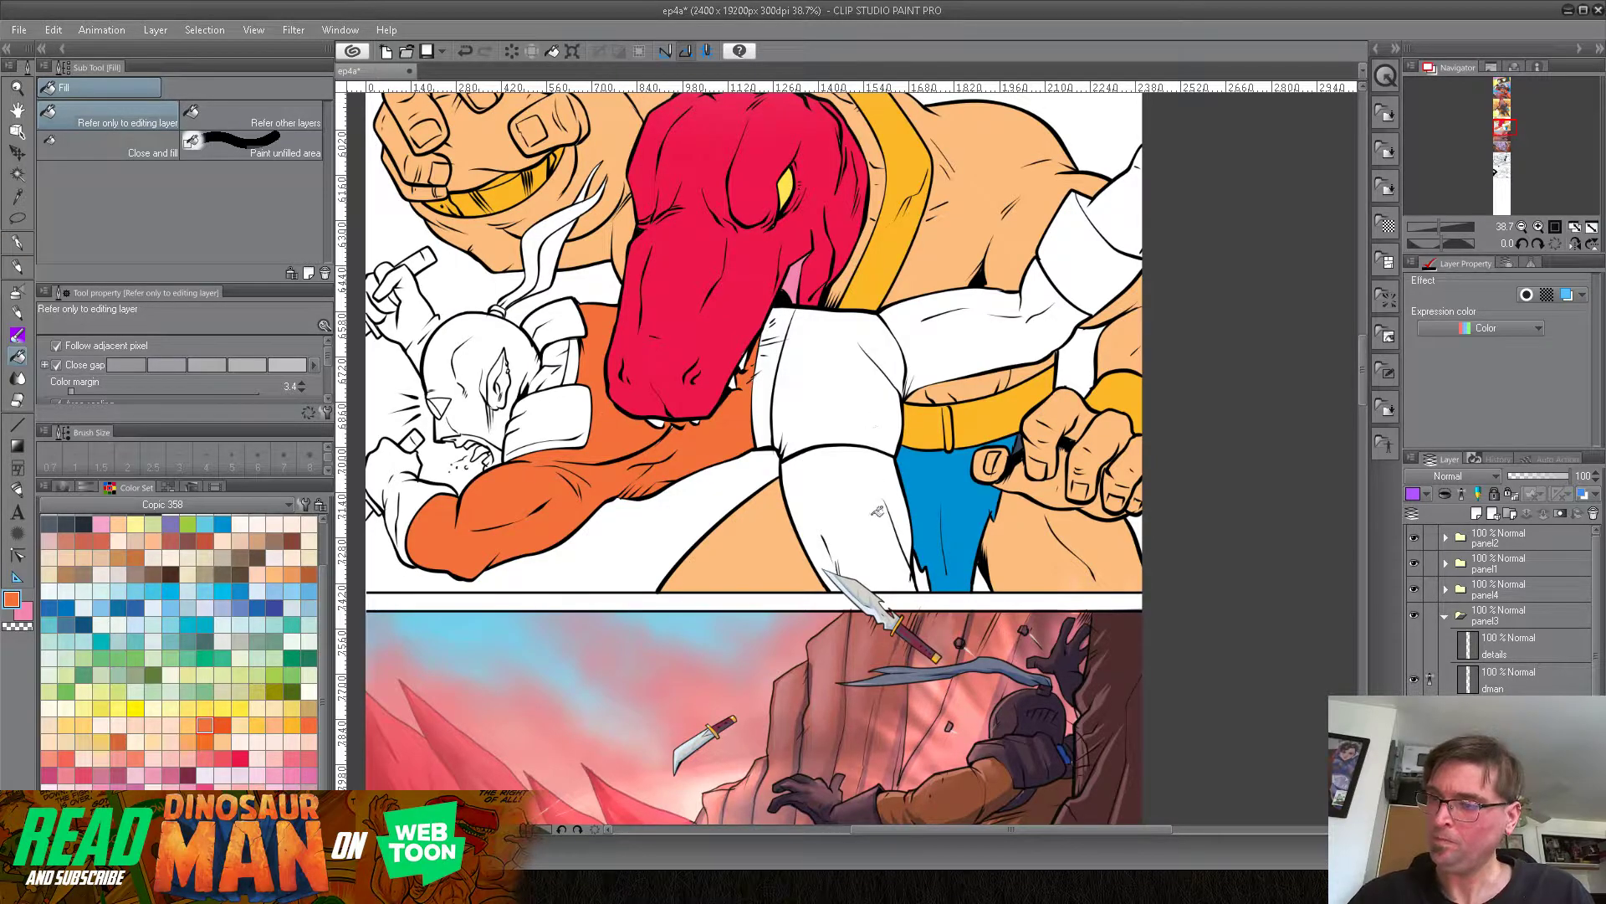
{"action": "left_click", "coordinate": [874, 508]}
{"action": "left_click", "coordinate": [993, 346]}
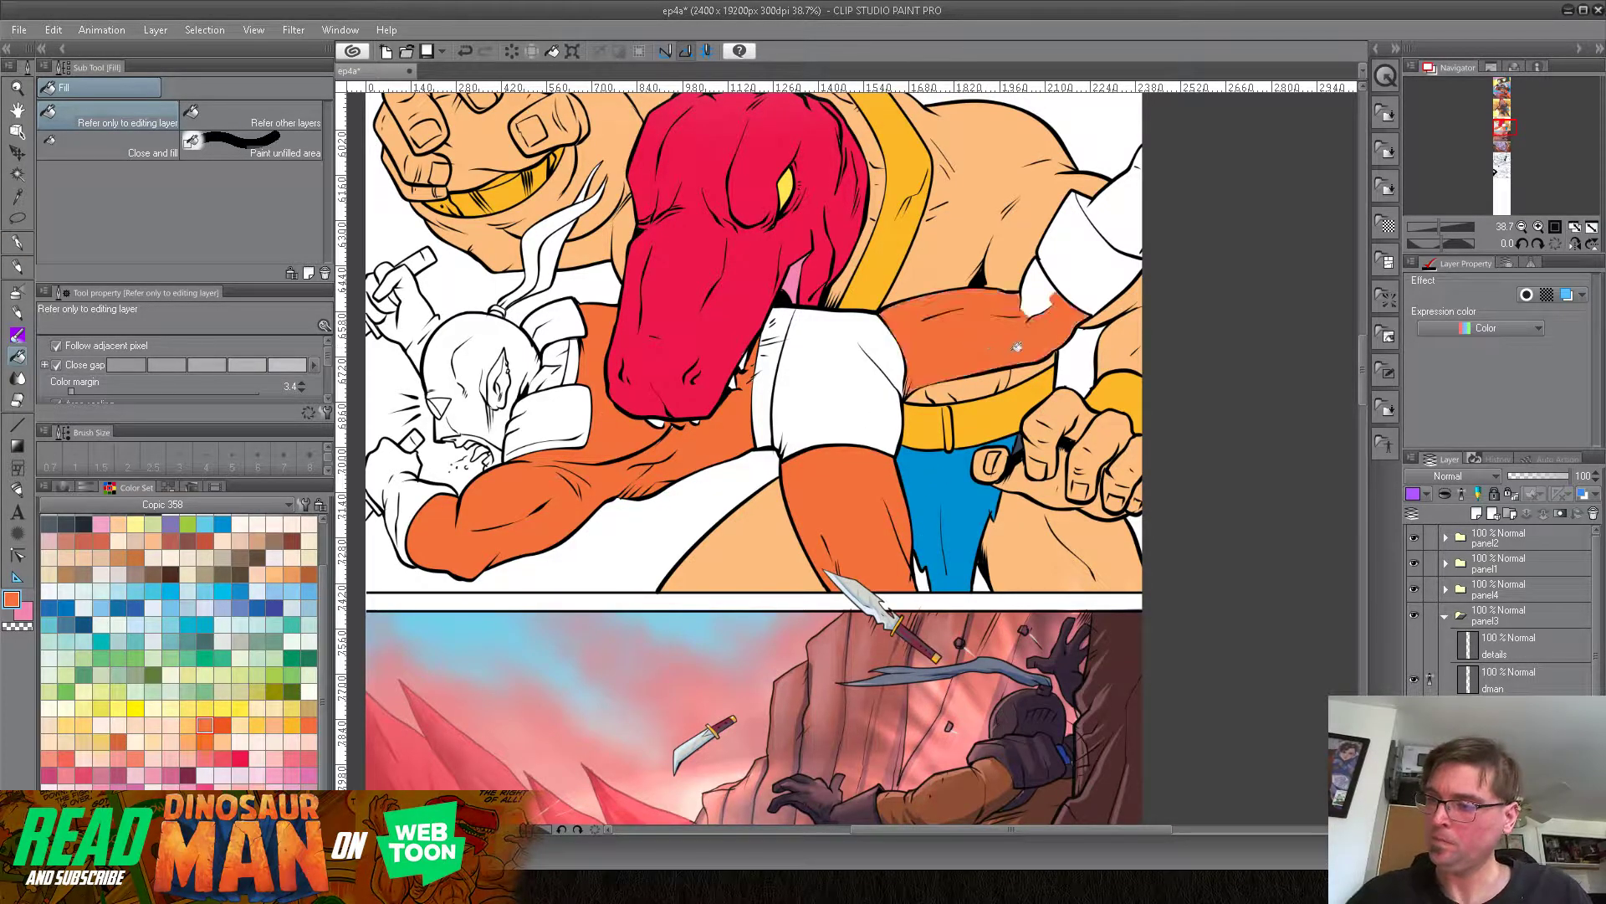
{"action": "left_click", "coordinate": [1044, 299]}
{"action": "left_click_drag", "start_coordinate": [989, 552], "coordinate": [903, 470]}
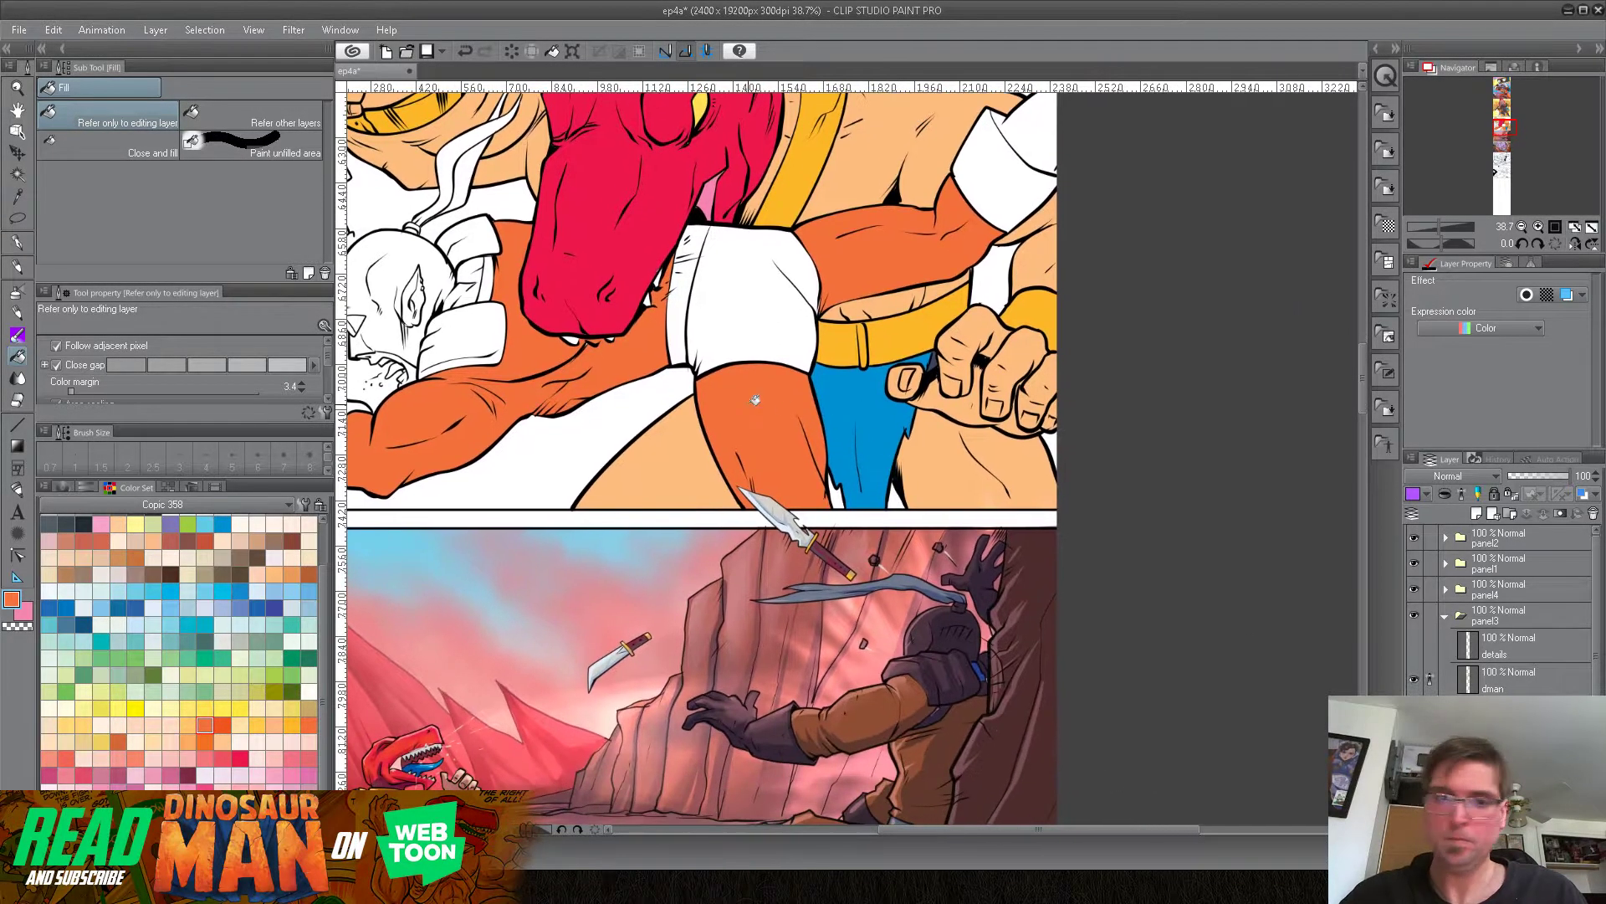
{"action": "left_click", "coordinate": [17, 243]}
{"action": "left_click", "coordinate": [879, 171], "text": "alt"}
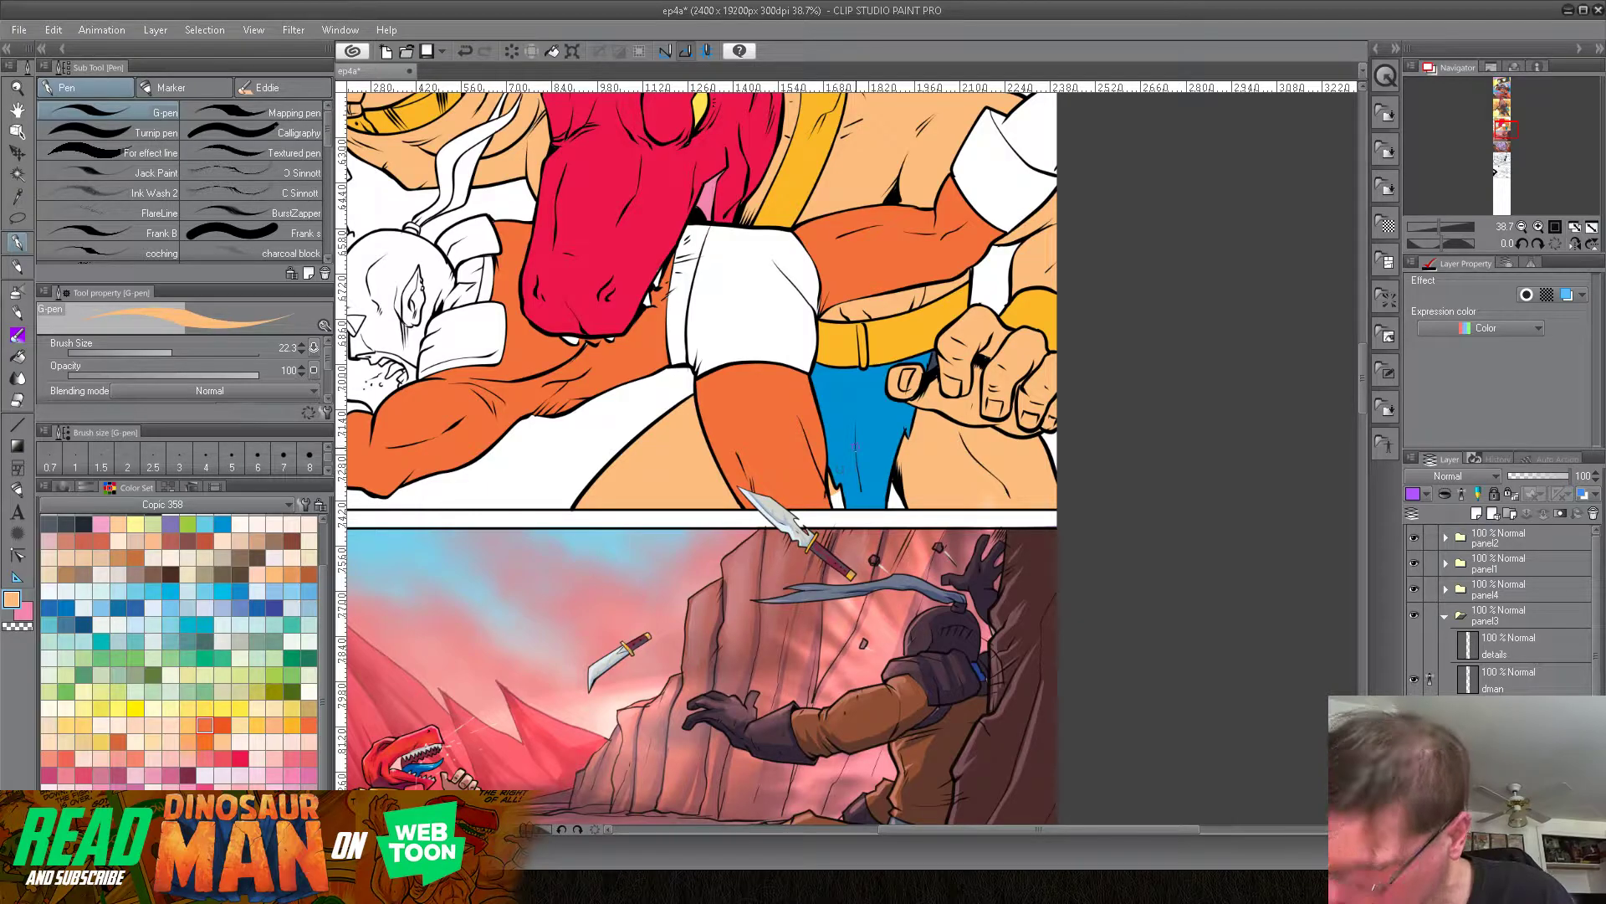
Step: Choose dark grey-brown and fill the opponent's shoulder pieces, trunks and raised boot
{"action": "left_click_drag", "start_coordinate": [932, 264], "coordinate": [1029, 386]}
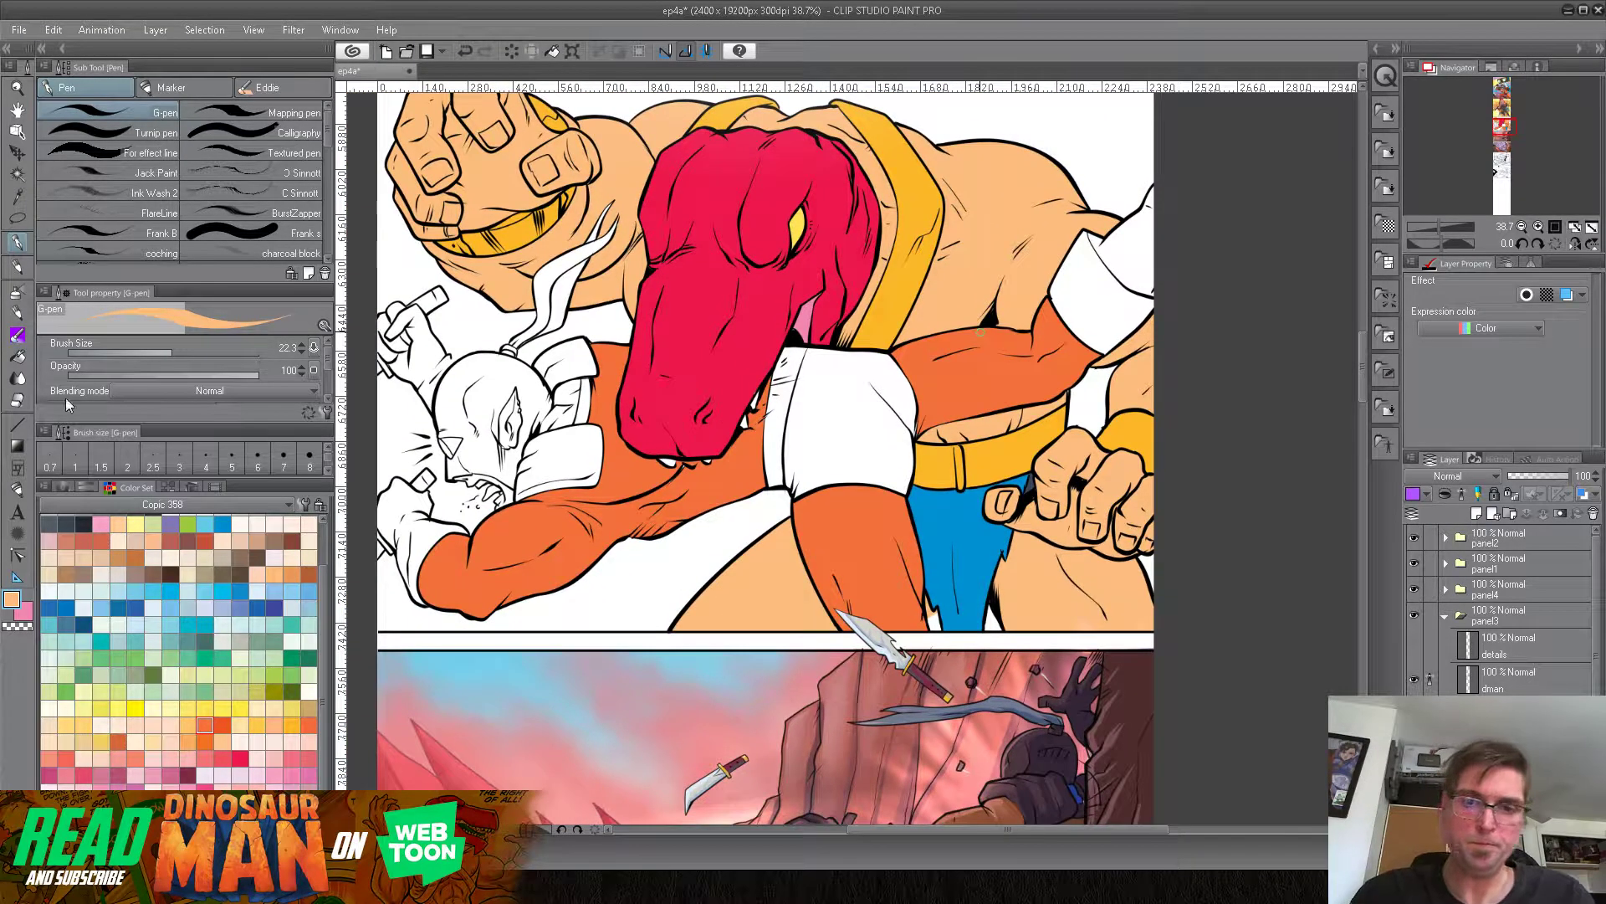
{"action": "left_click", "coordinate": [16, 354]}
{"action": "left_click", "coordinate": [222, 574]}
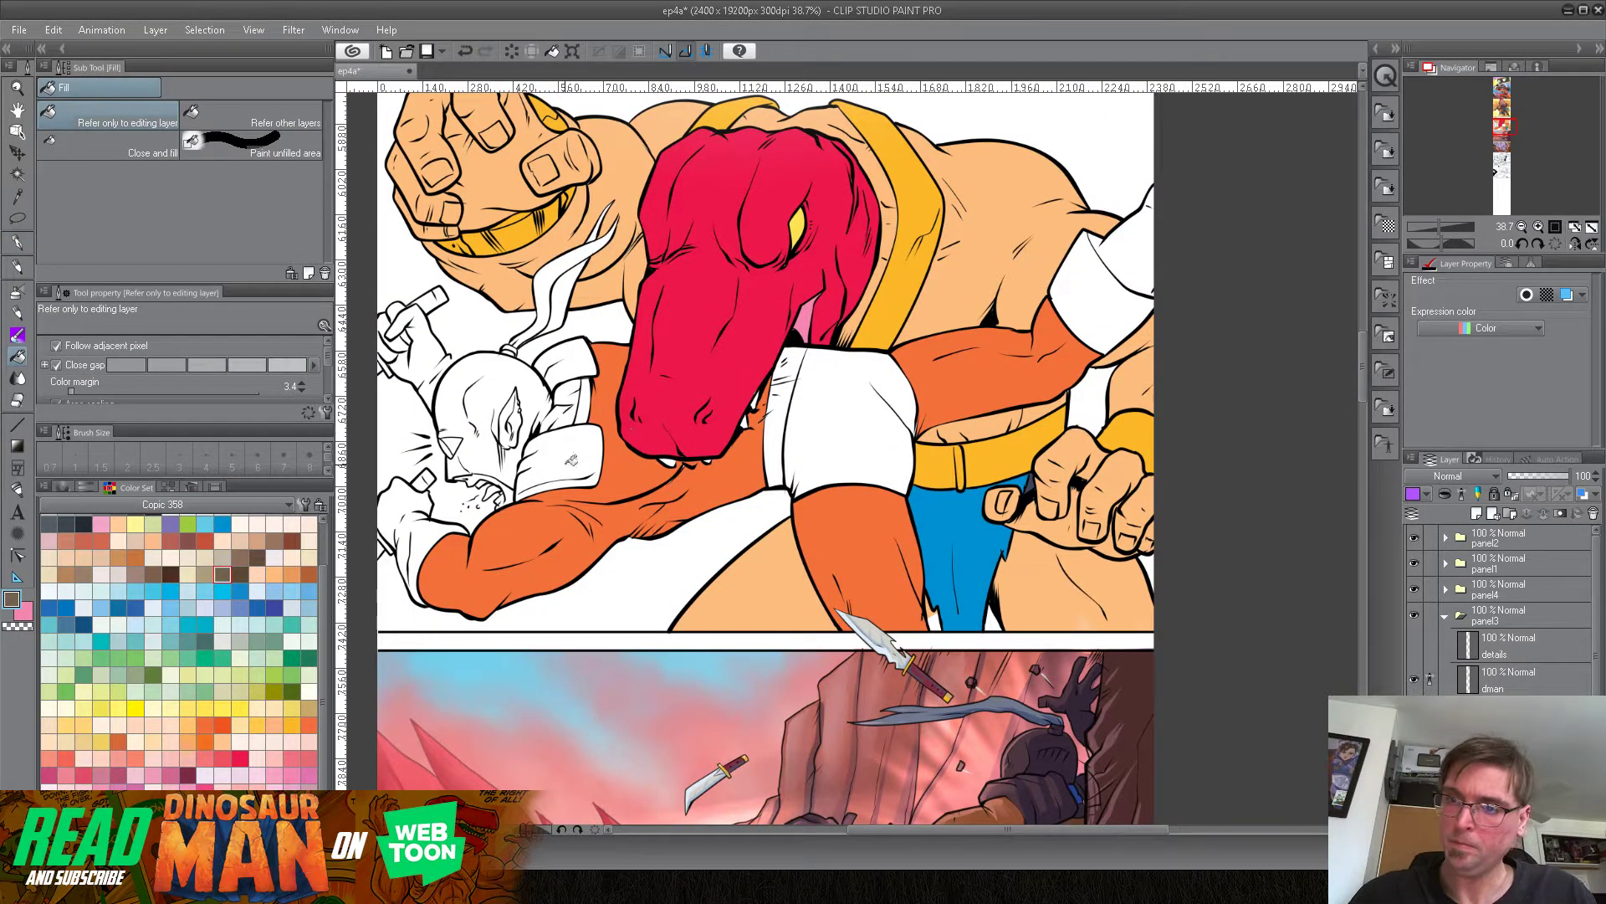
{"action": "left_click", "coordinate": [569, 458]}
{"action": "left_click", "coordinate": [586, 406]}
{"action": "left_click", "coordinate": [580, 362]}
{"action": "left_click", "coordinate": [583, 478]}
{"action": "left_click", "coordinate": [871, 422]}
{"action": "left_click", "coordinate": [1102, 310]}
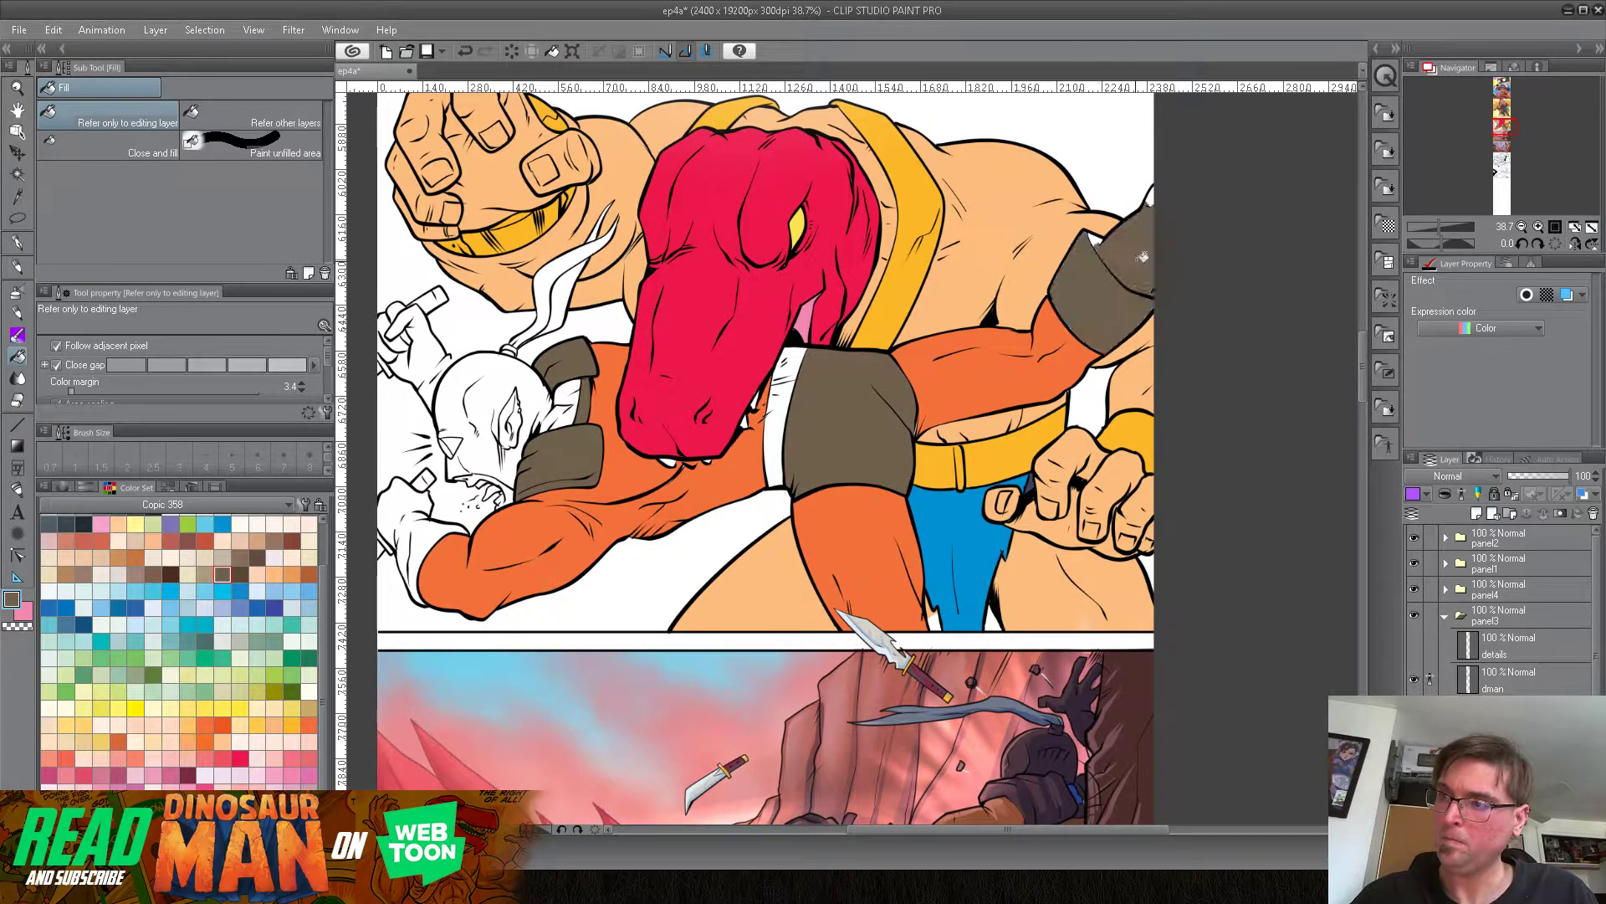
{"action": "left_click", "coordinate": [1095, 239]}
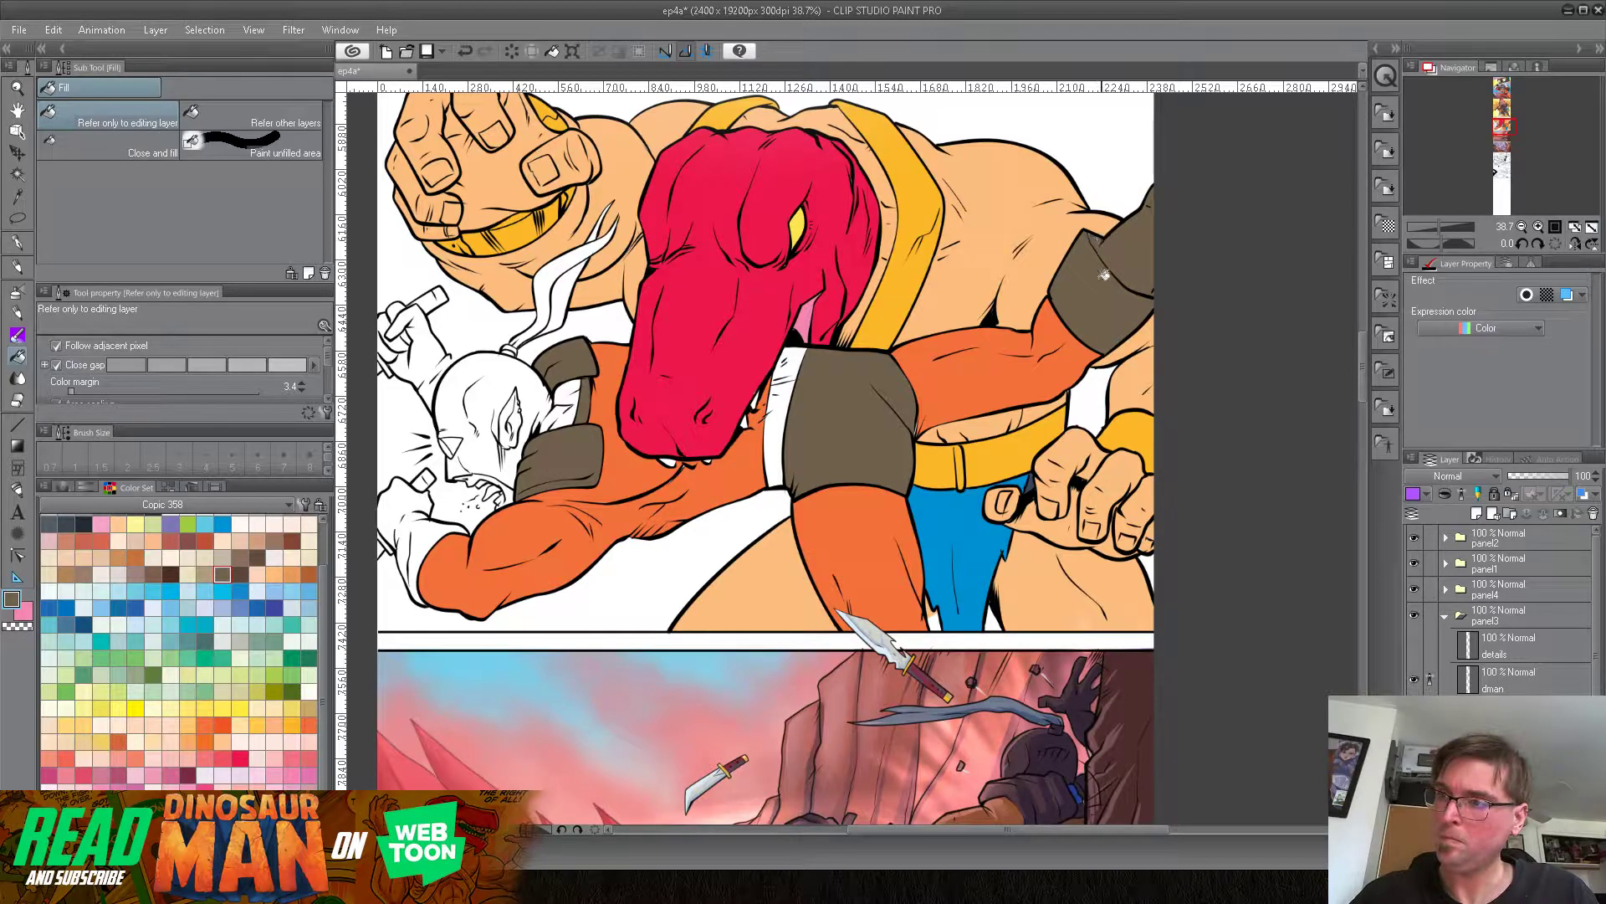
Step: Fill both of the opponent's gloves, including the separate finger areas, with the same dark grey-brown
{"action": "left_click", "coordinate": [428, 530]}
{"action": "left_click", "coordinate": [402, 499]}
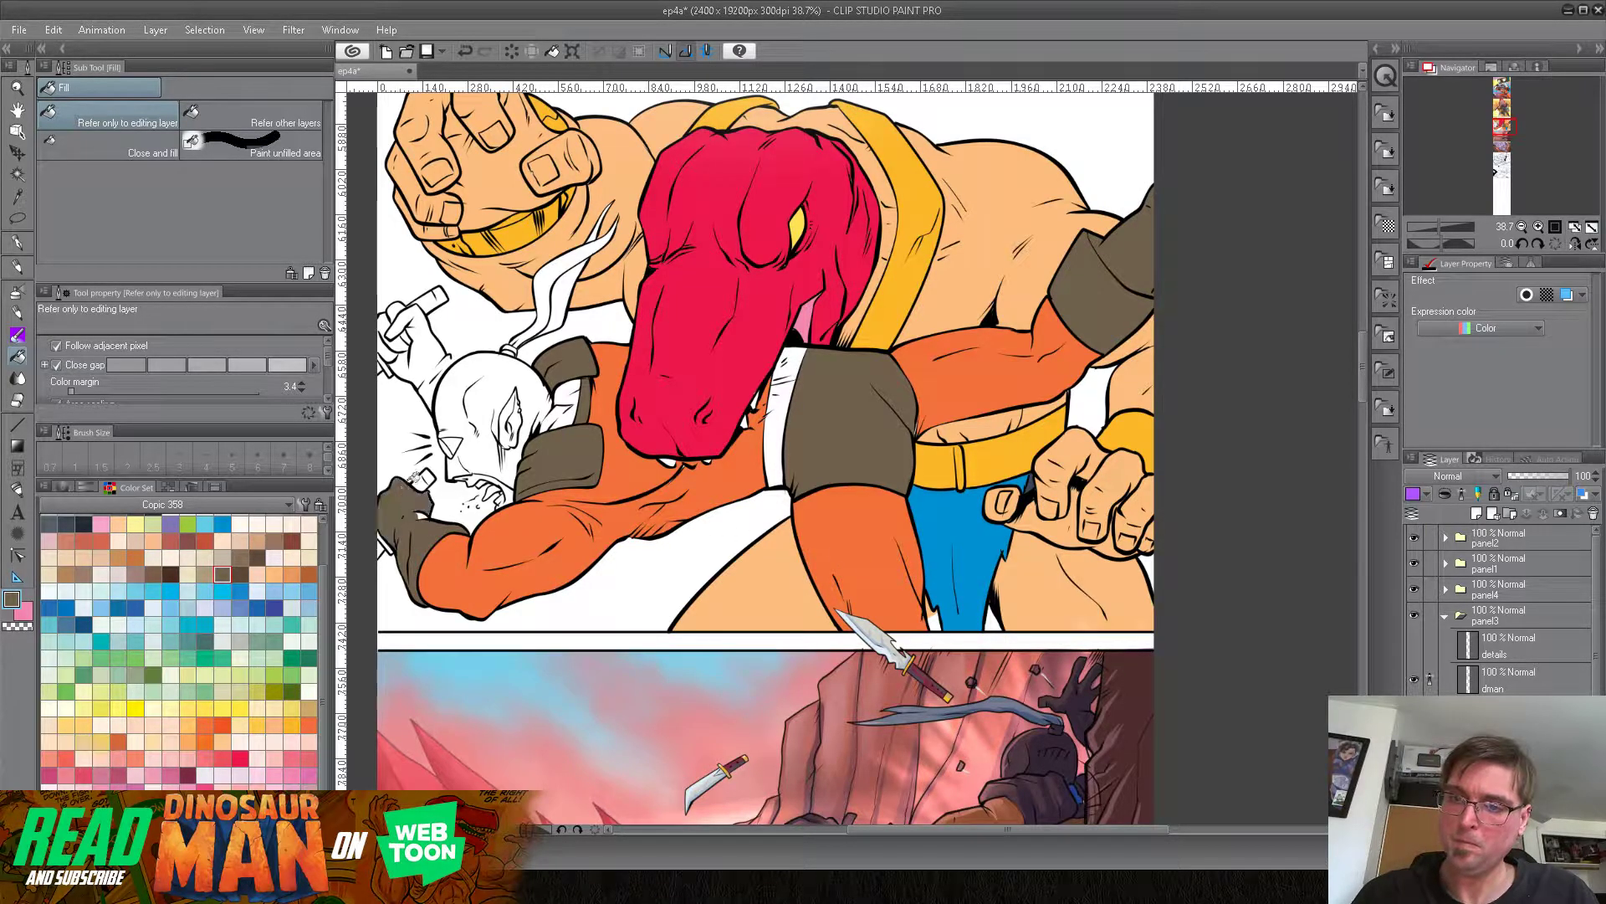
{"action": "left_click", "coordinate": [436, 343]}
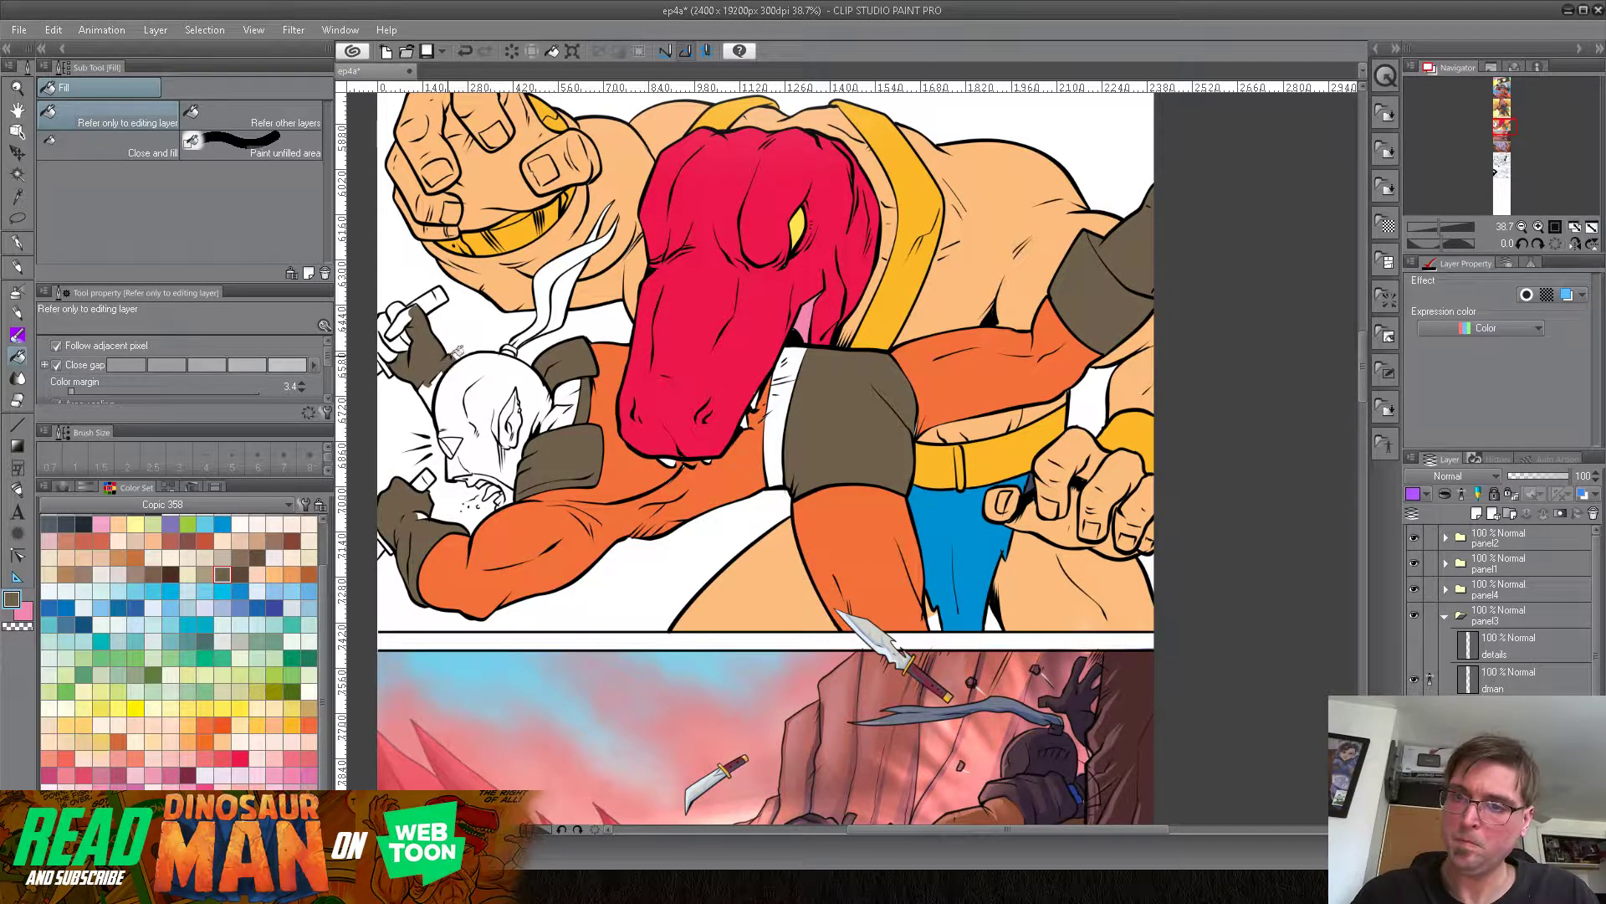
{"action": "left_click_drag", "start_coordinate": [465, 406], "coordinate": [533, 399]}
{"action": "left_click", "coordinate": [474, 320]}
{"action": "left_click", "coordinate": [465, 334]}
{"action": "left_click", "coordinate": [457, 340]}
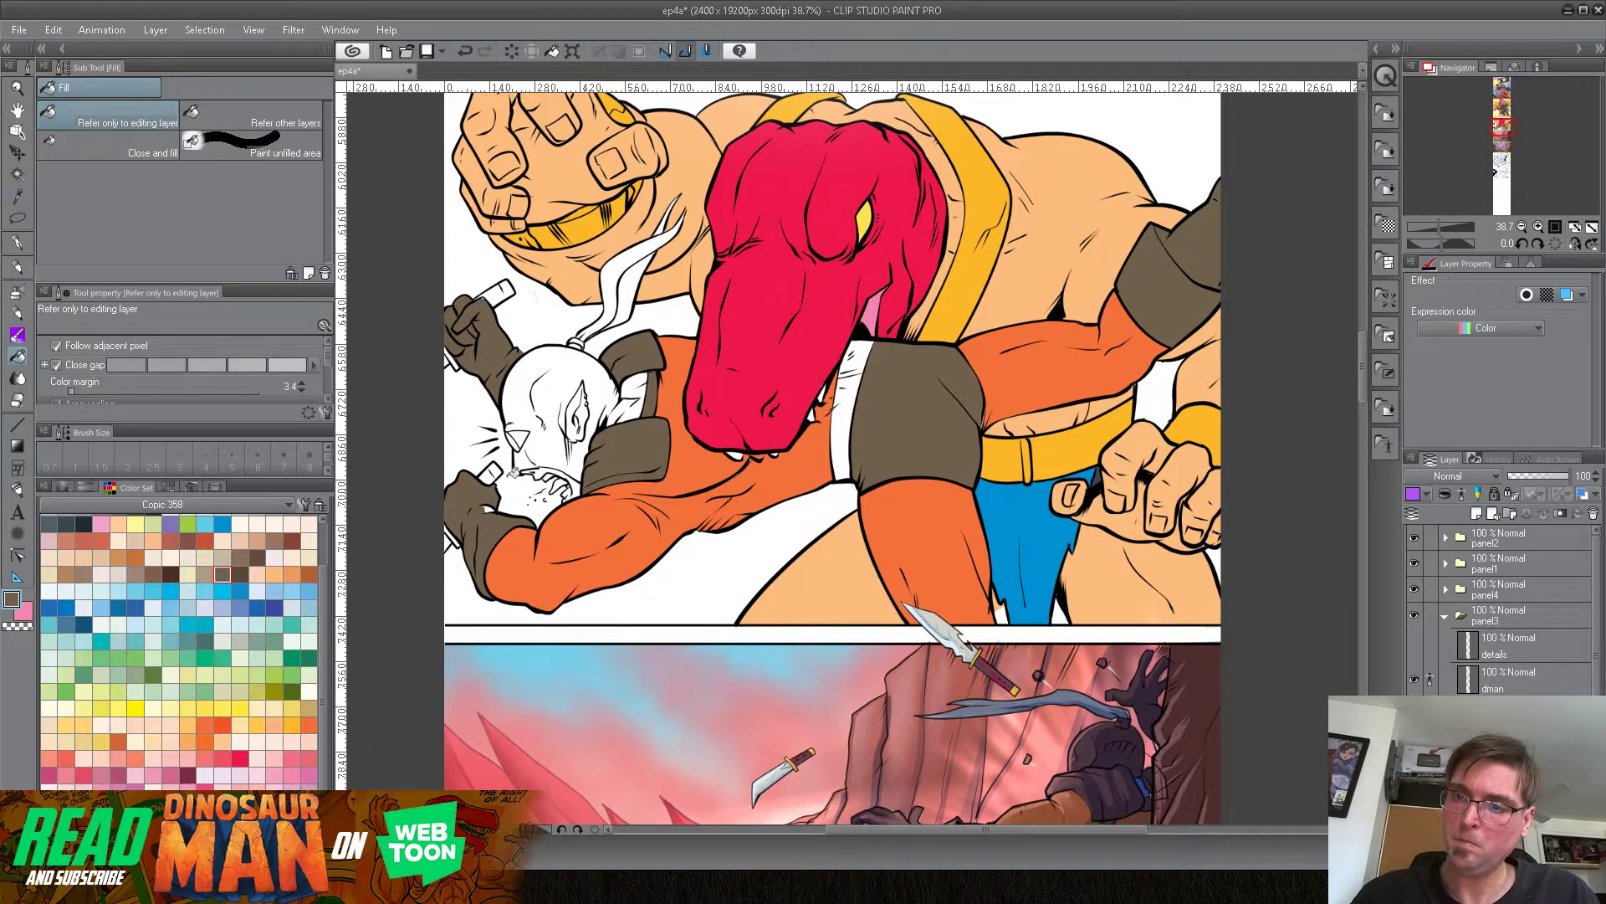
Step: Fill the grips of the opponent's two knives with maroon and their end fittings with the sampled golden yellow
{"action": "left_click", "coordinate": [187, 774]}
{"action": "left_click", "coordinate": [490, 474]}
{"action": "left_click", "coordinate": [501, 293]}
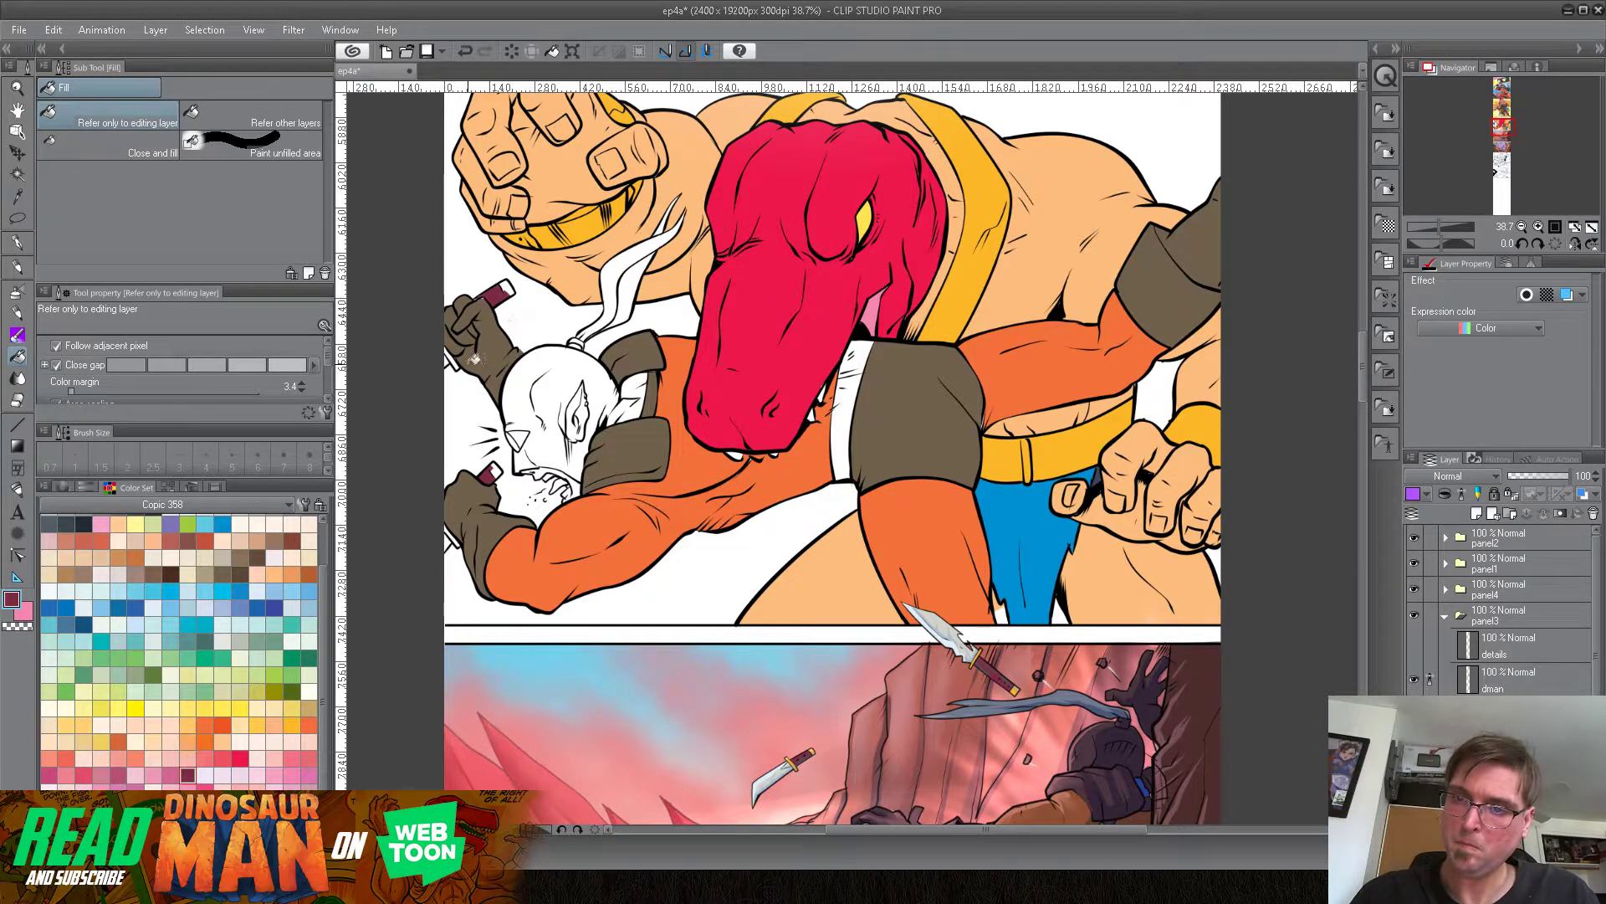
{"action": "left_click", "coordinate": [932, 326], "text": "alt"}
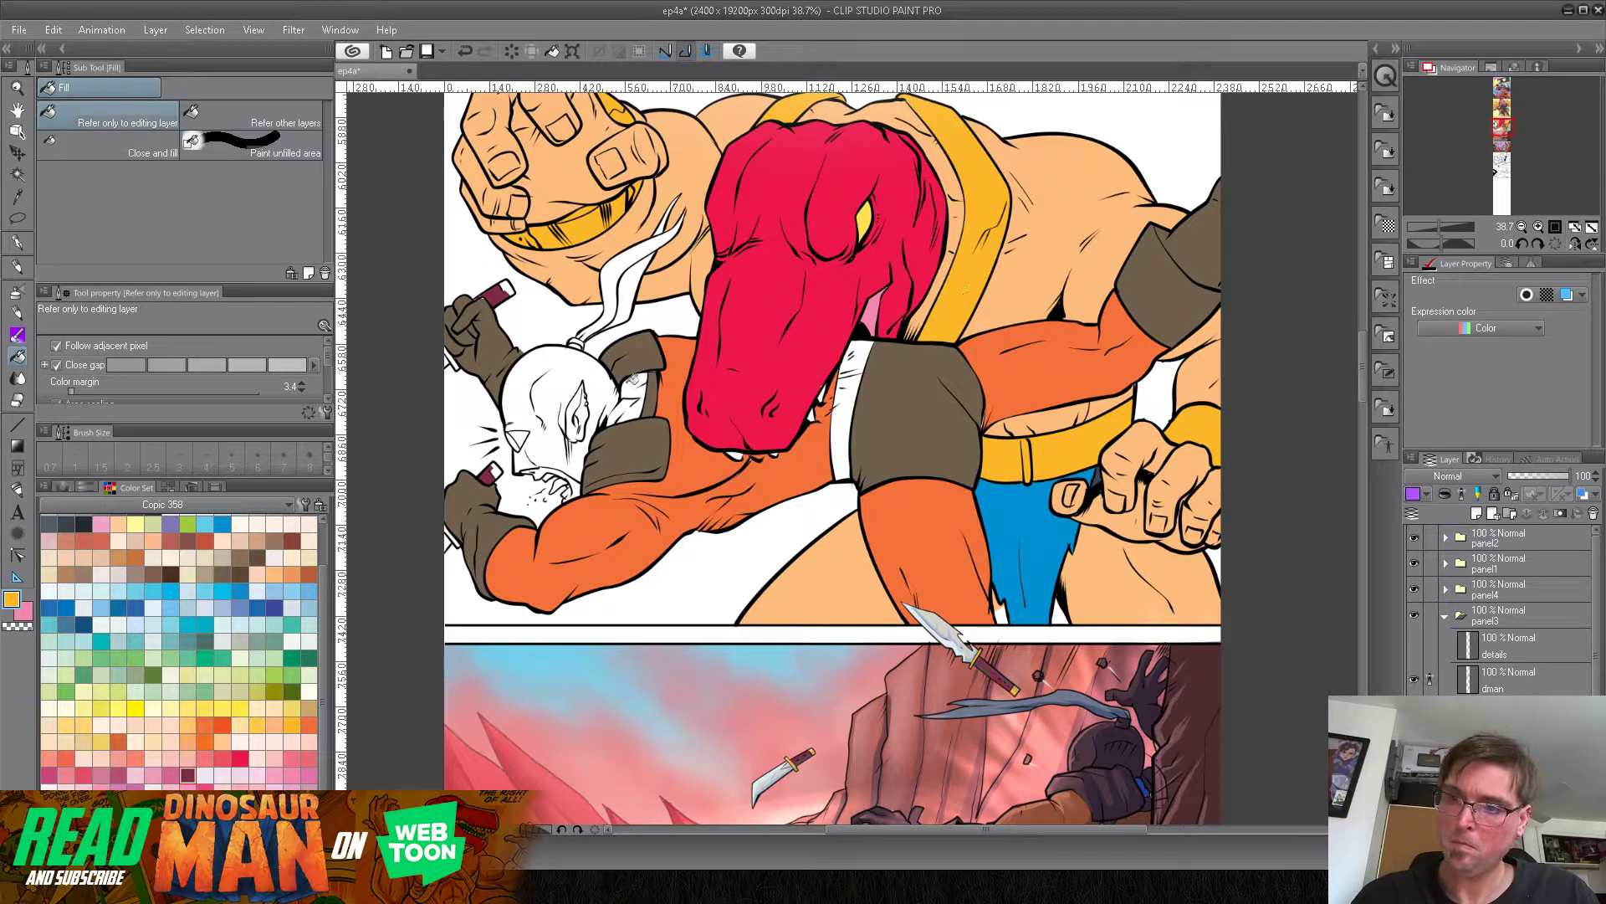
{"action": "left_click", "coordinate": [454, 357]}
{"action": "left_click", "coordinate": [512, 290]}
{"action": "left_click", "coordinate": [497, 468]}
{"action": "left_click", "coordinate": [456, 538]}
{"action": "scroll", "coordinate": [180, 544], "scroll_direction": "up", "scroll_amount": 3}
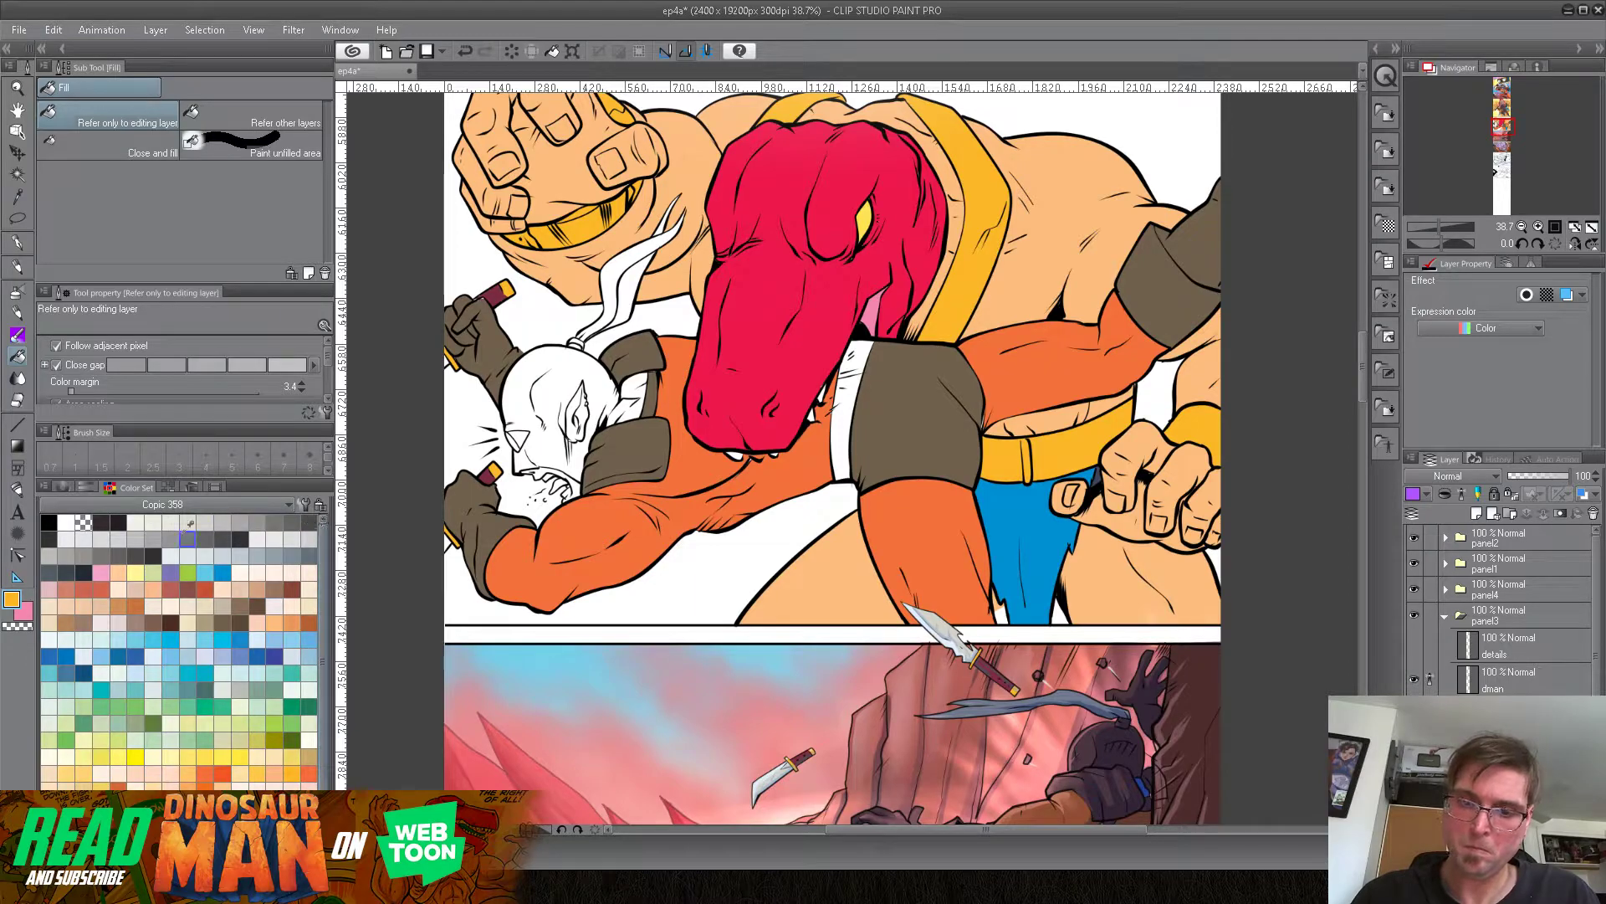
{"action": "left_click", "coordinate": [152, 522]}
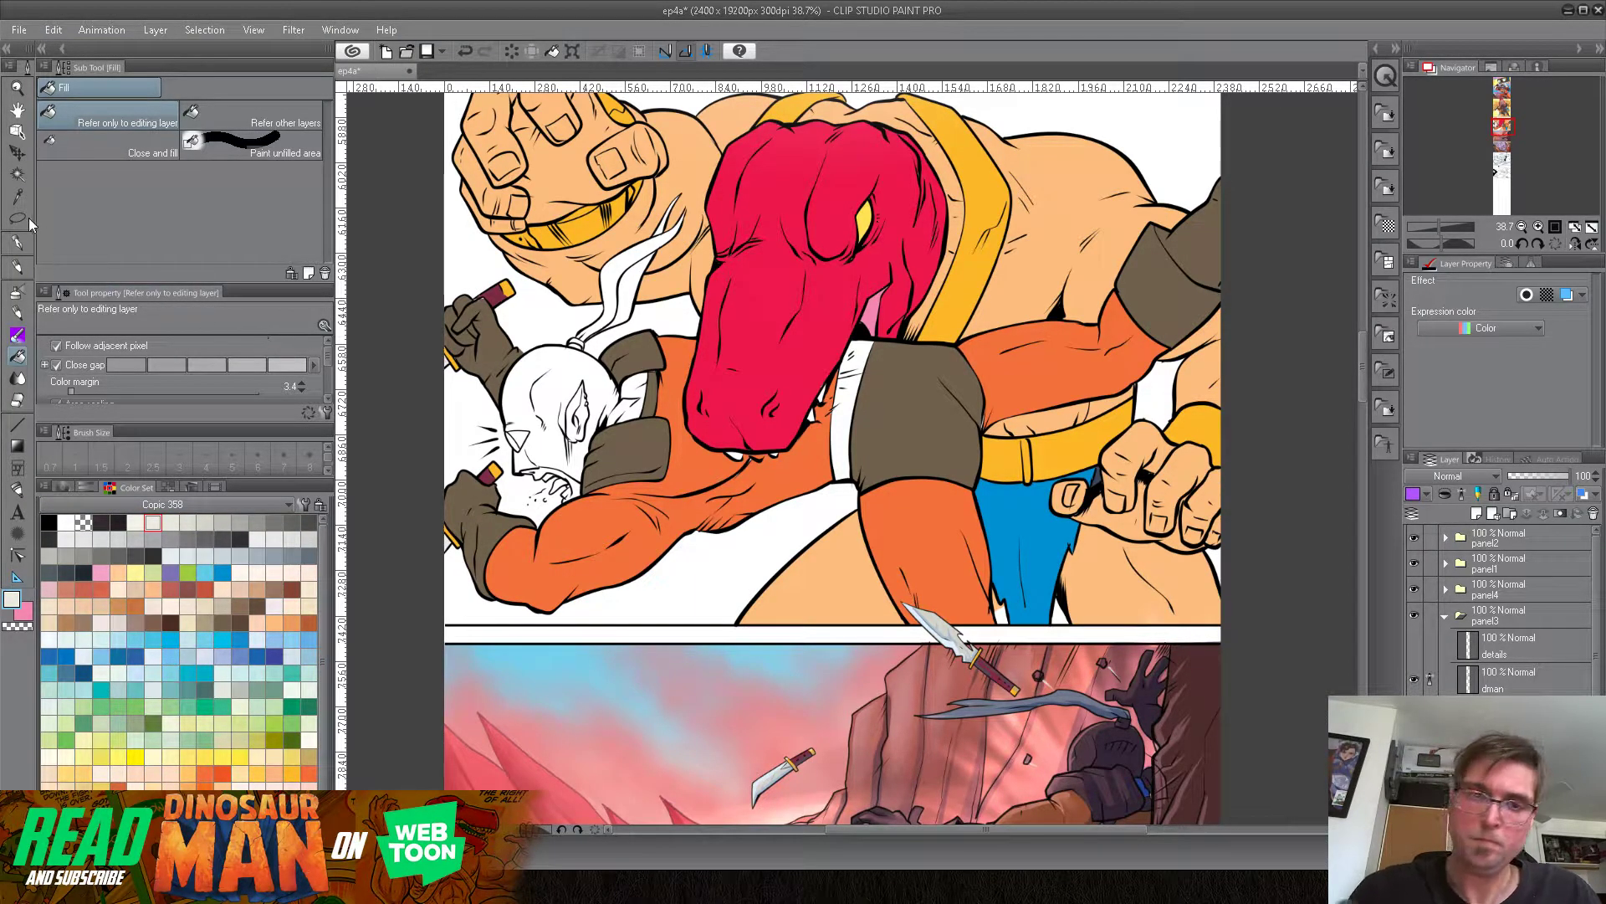
{"action": "left_click", "coordinate": [17, 243]}
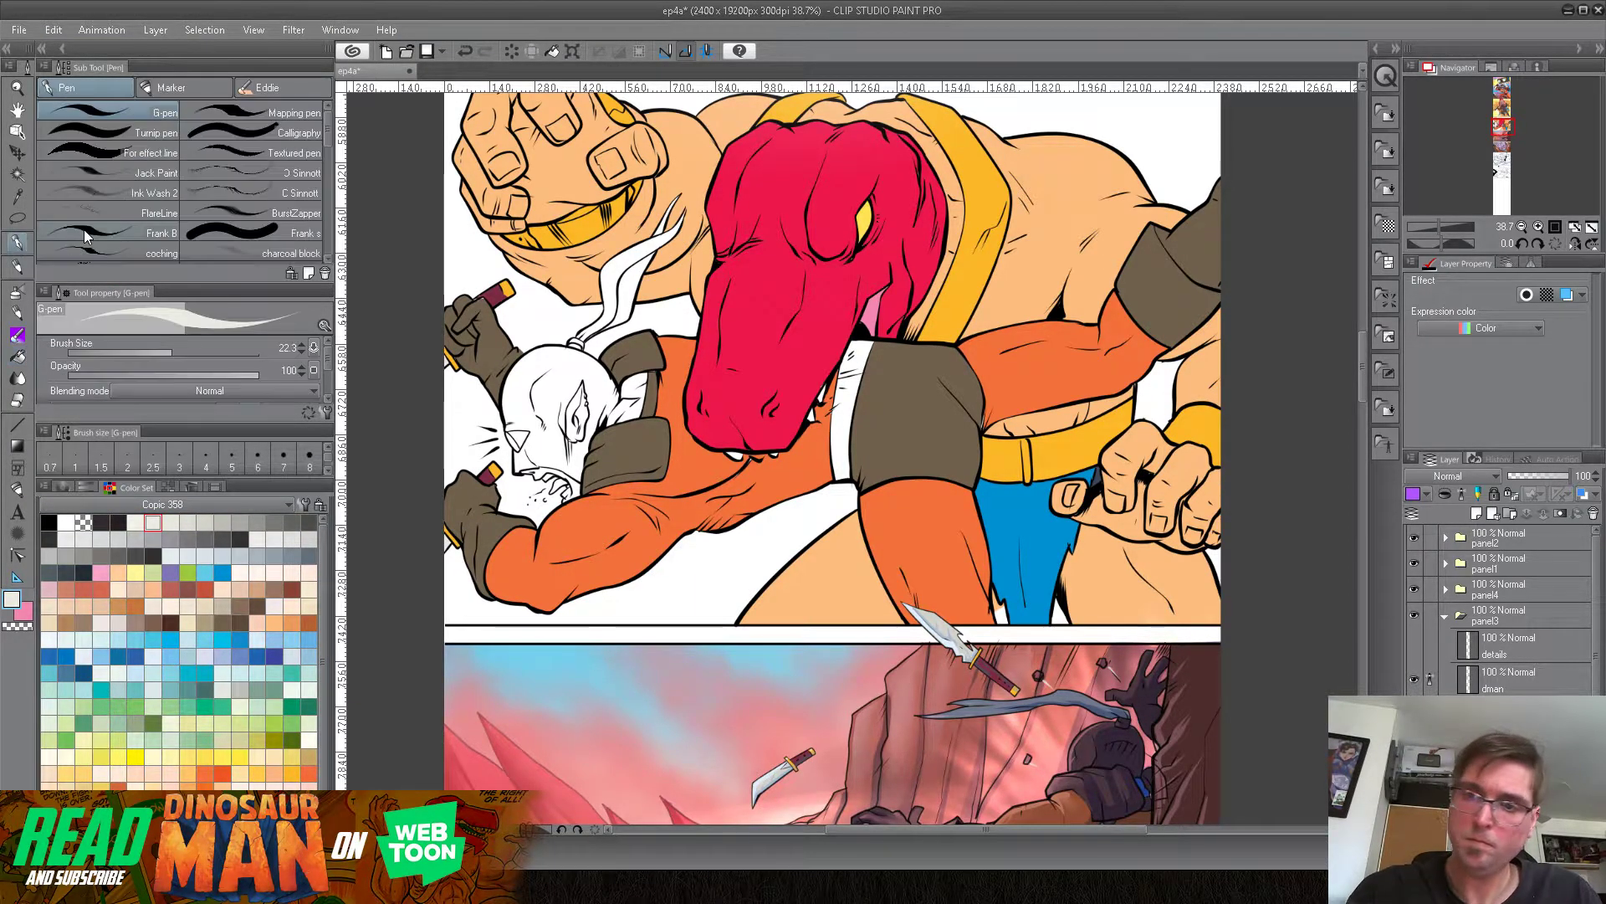
{"action": "left_click", "coordinate": [483, 294], "text": "alt"}
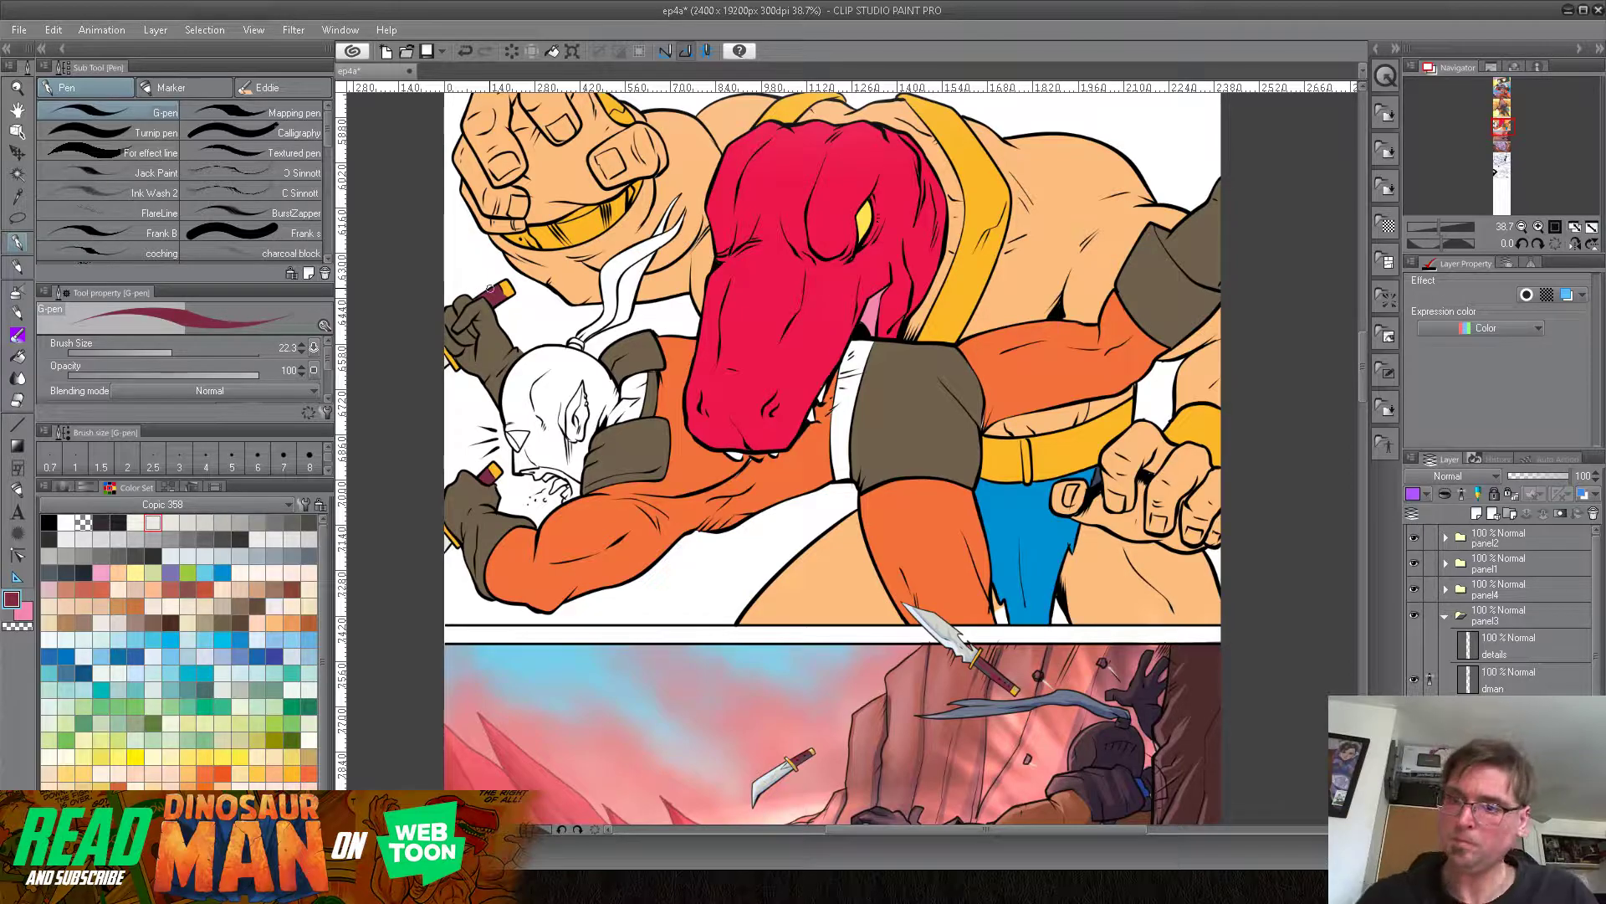
Step: Sample the dark grey-brown and fill the opponent's mask, including the small areas around the eye and nose
{"action": "left_click", "coordinate": [18, 360]}
{"action": "left_click", "coordinate": [626, 425], "text": "alt"}
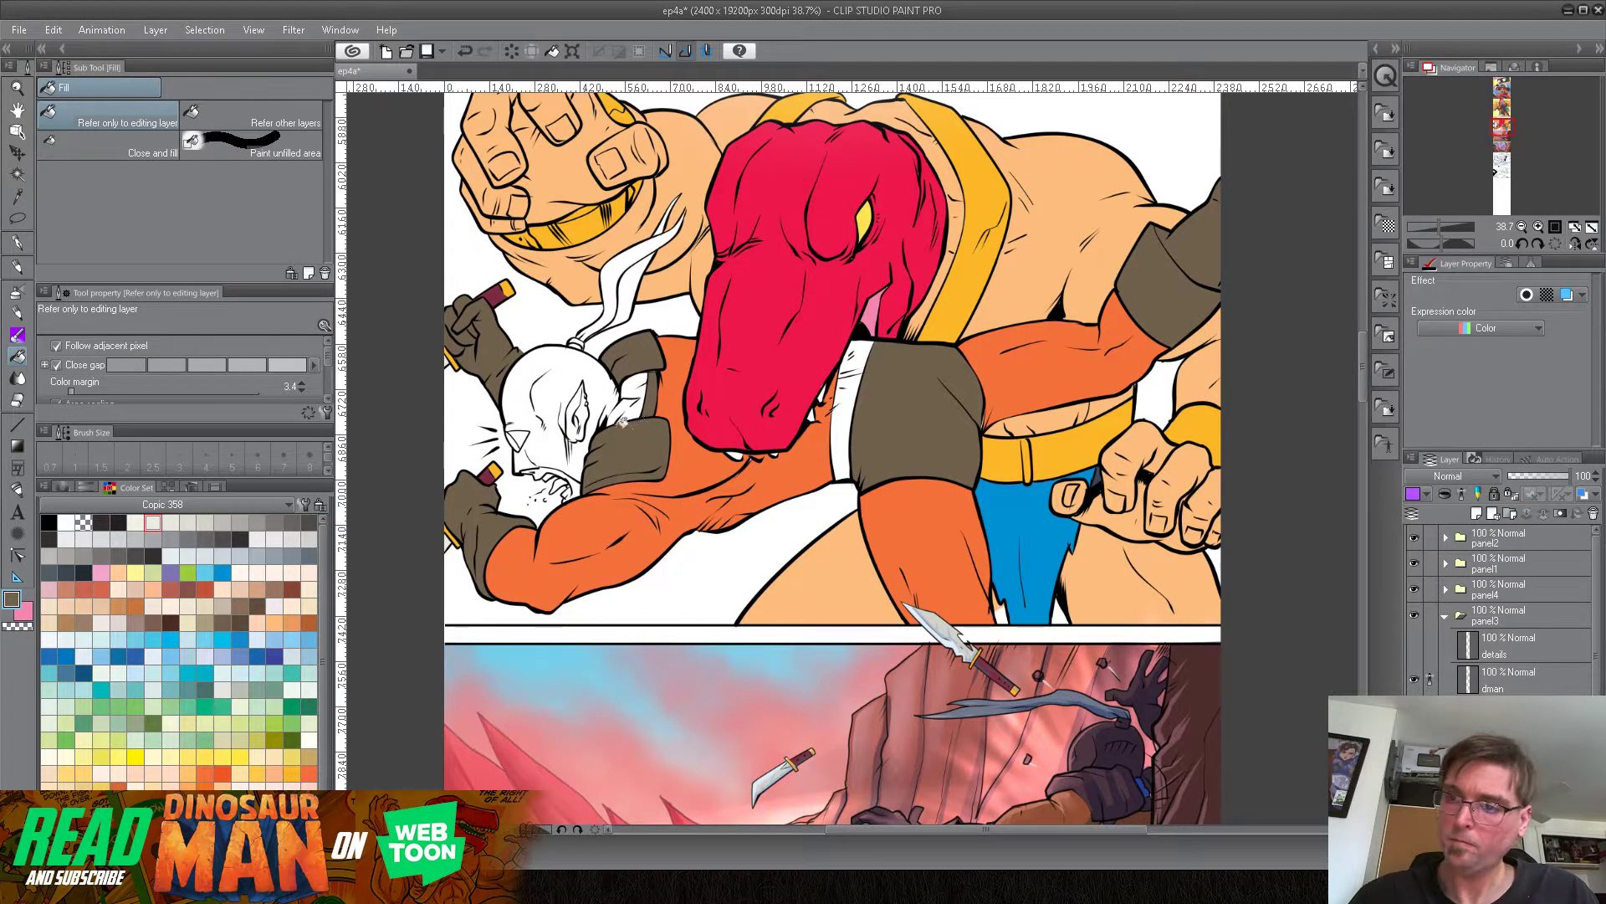
{"action": "left_click", "coordinate": [596, 371]}
{"action": "left_click", "coordinate": [574, 448]}
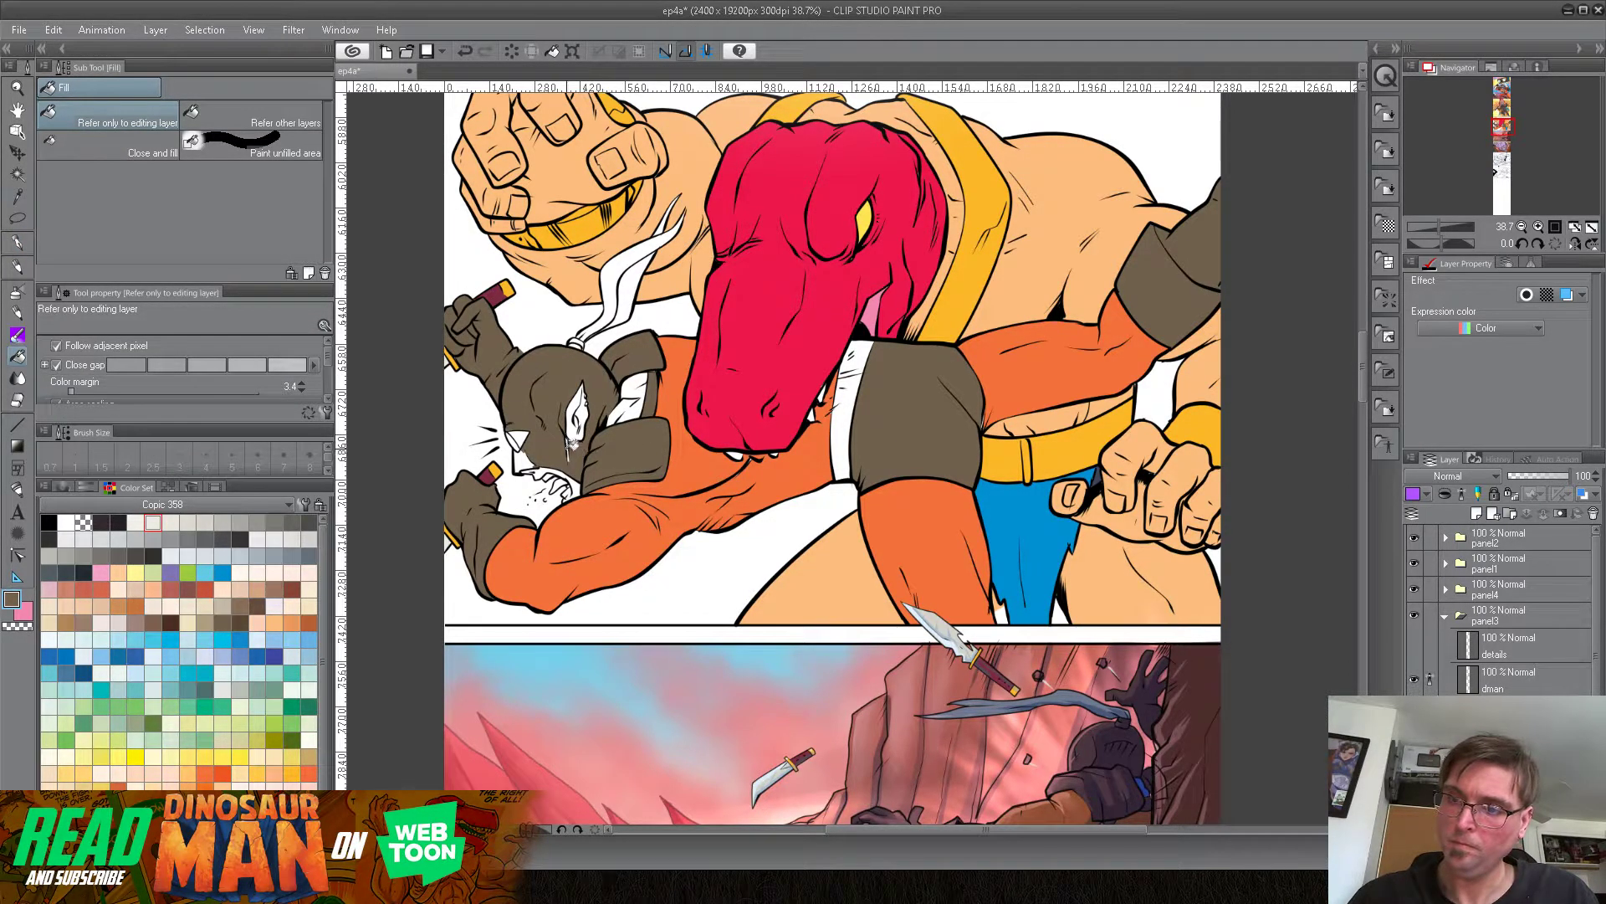
{"action": "left_click", "coordinate": [571, 445]}
{"action": "left_click", "coordinate": [527, 452]}
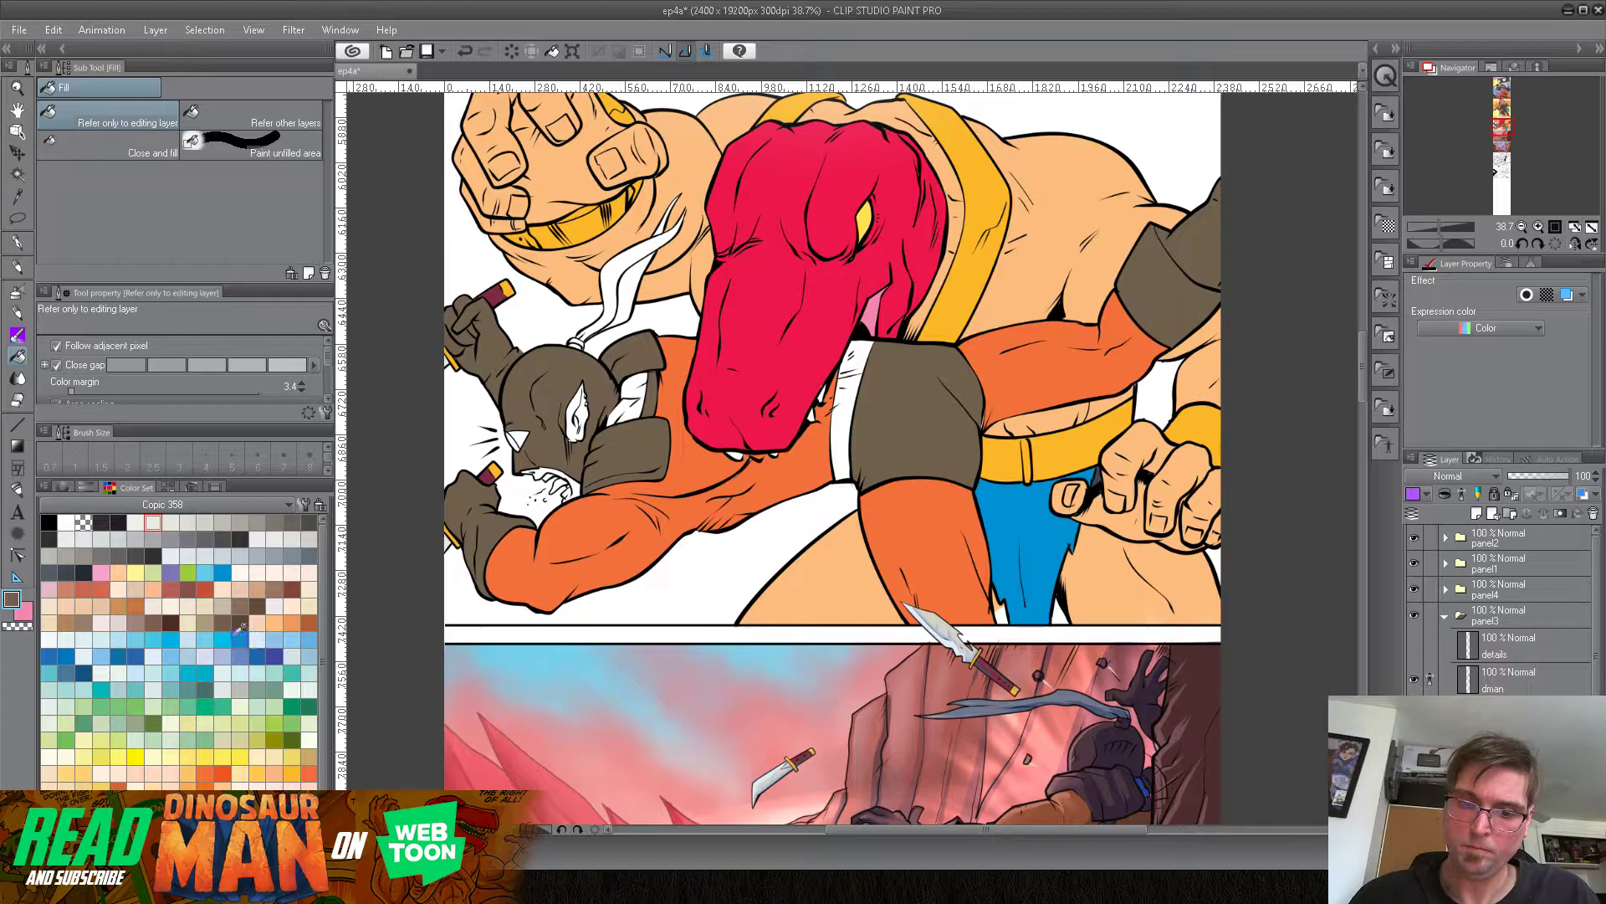
Step: Choose blue and fill the masked opponent's ear, exposed lower face and neck, including the small separate areas
{"action": "left_click", "coordinate": [221, 572]}
{"action": "left_click", "coordinate": [579, 408]}
{"action": "left_click", "coordinate": [579, 405]}
{"action": "left_click", "coordinate": [583, 418]}
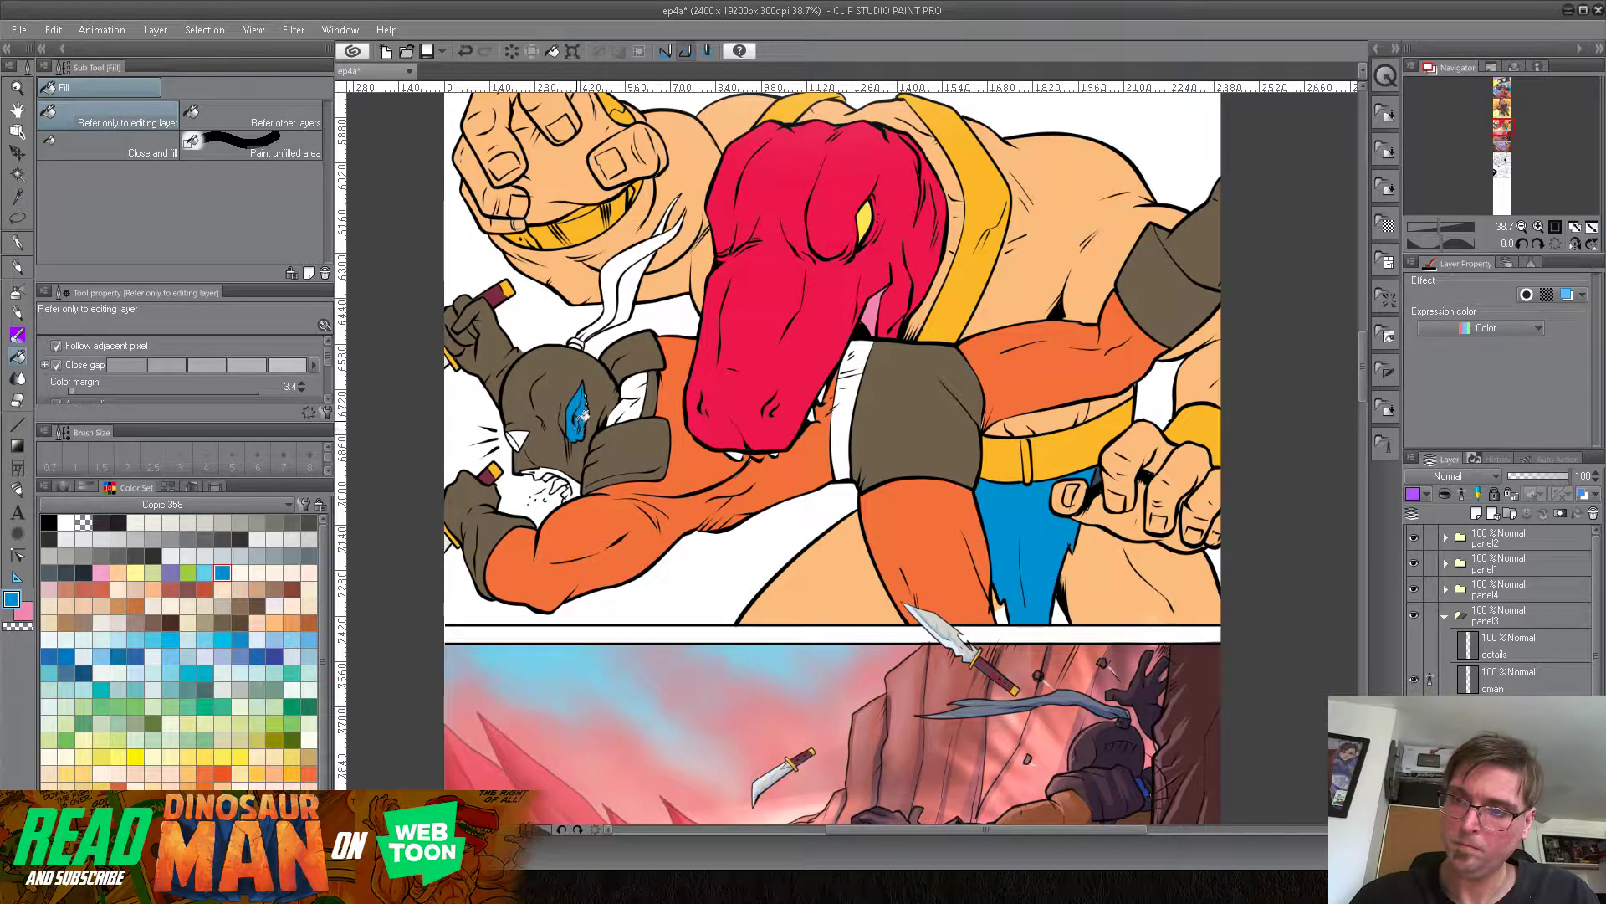
{"action": "left_click", "coordinate": [579, 485]}
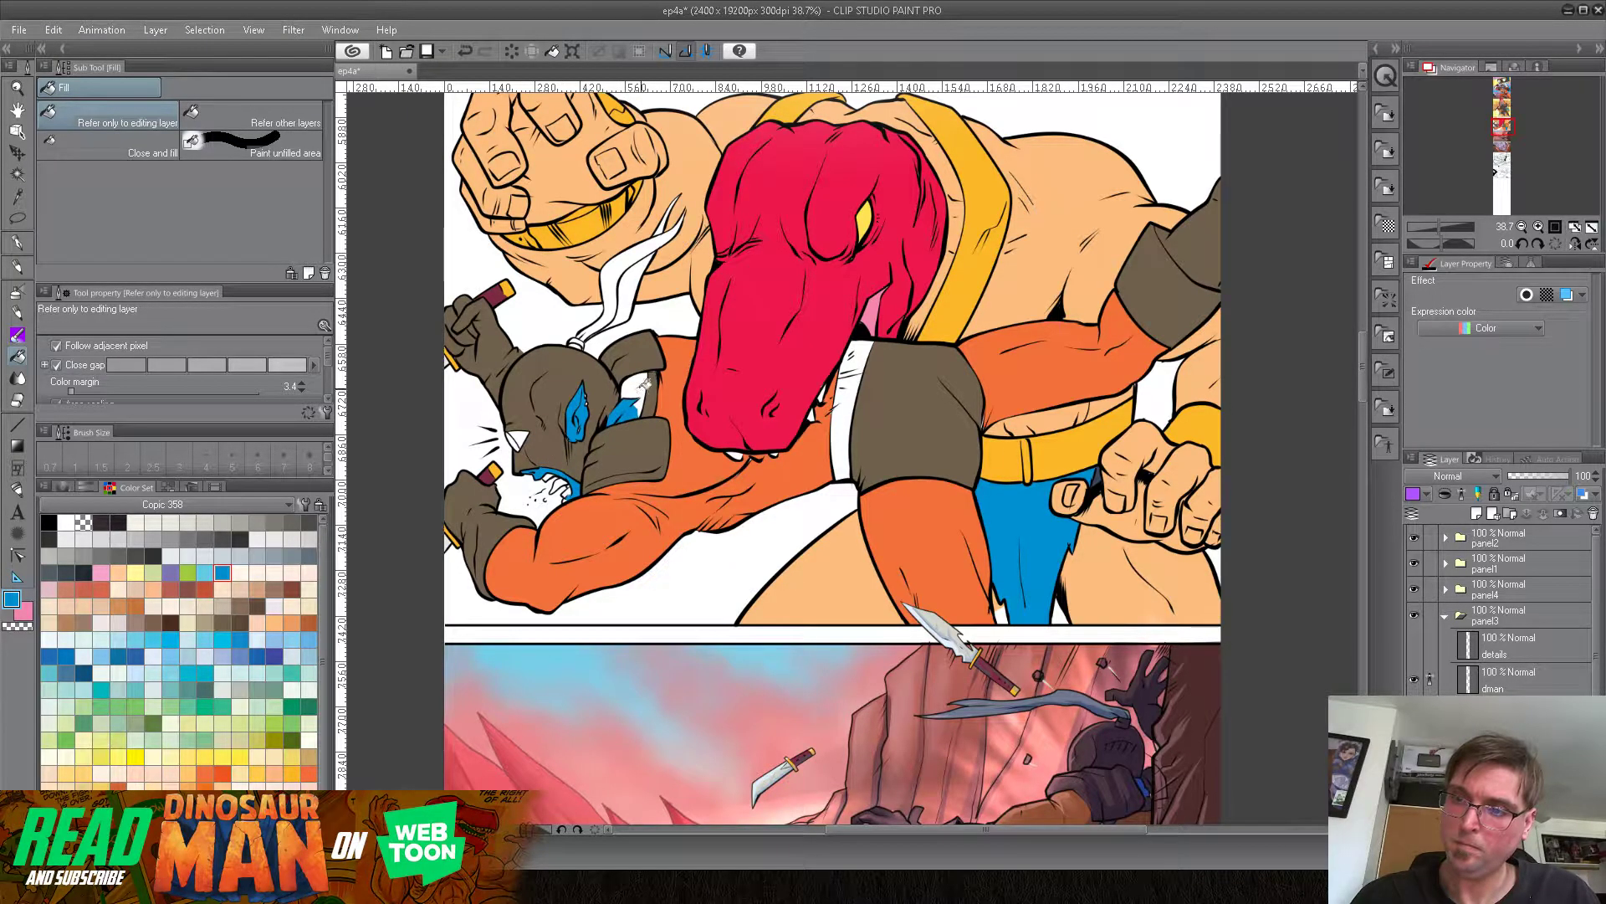
{"action": "left_click", "coordinate": [640, 381]}
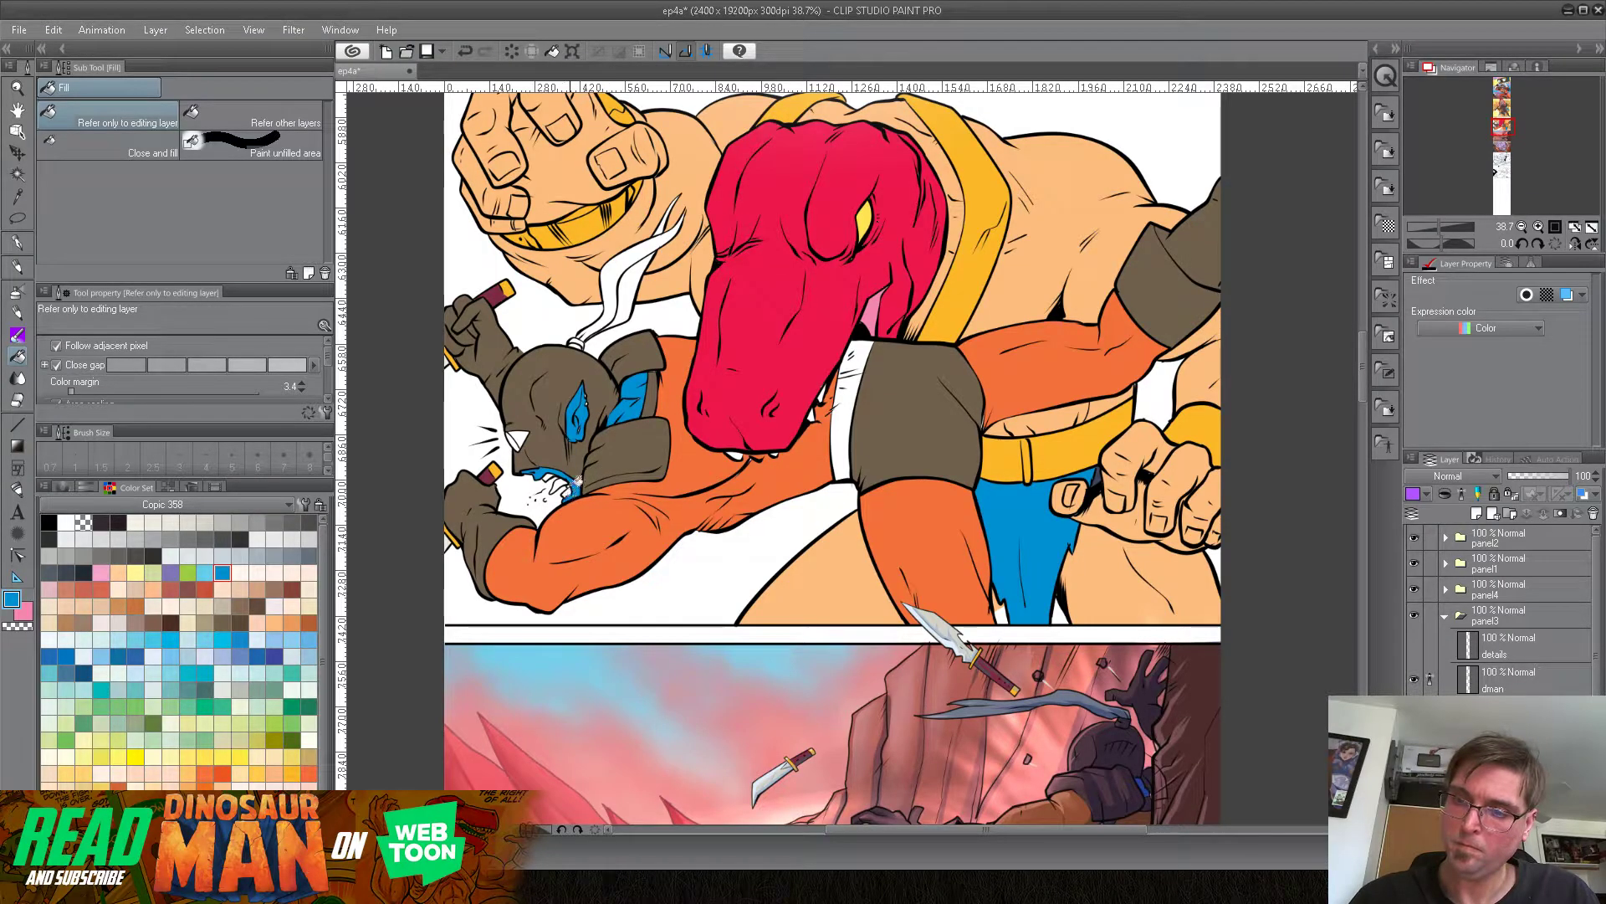
Step: Fill the opponent's tongue with pink and his eye with the golden yellow sampled from the dinosaur man's strap
{"action": "left_click", "coordinate": [135, 573]}
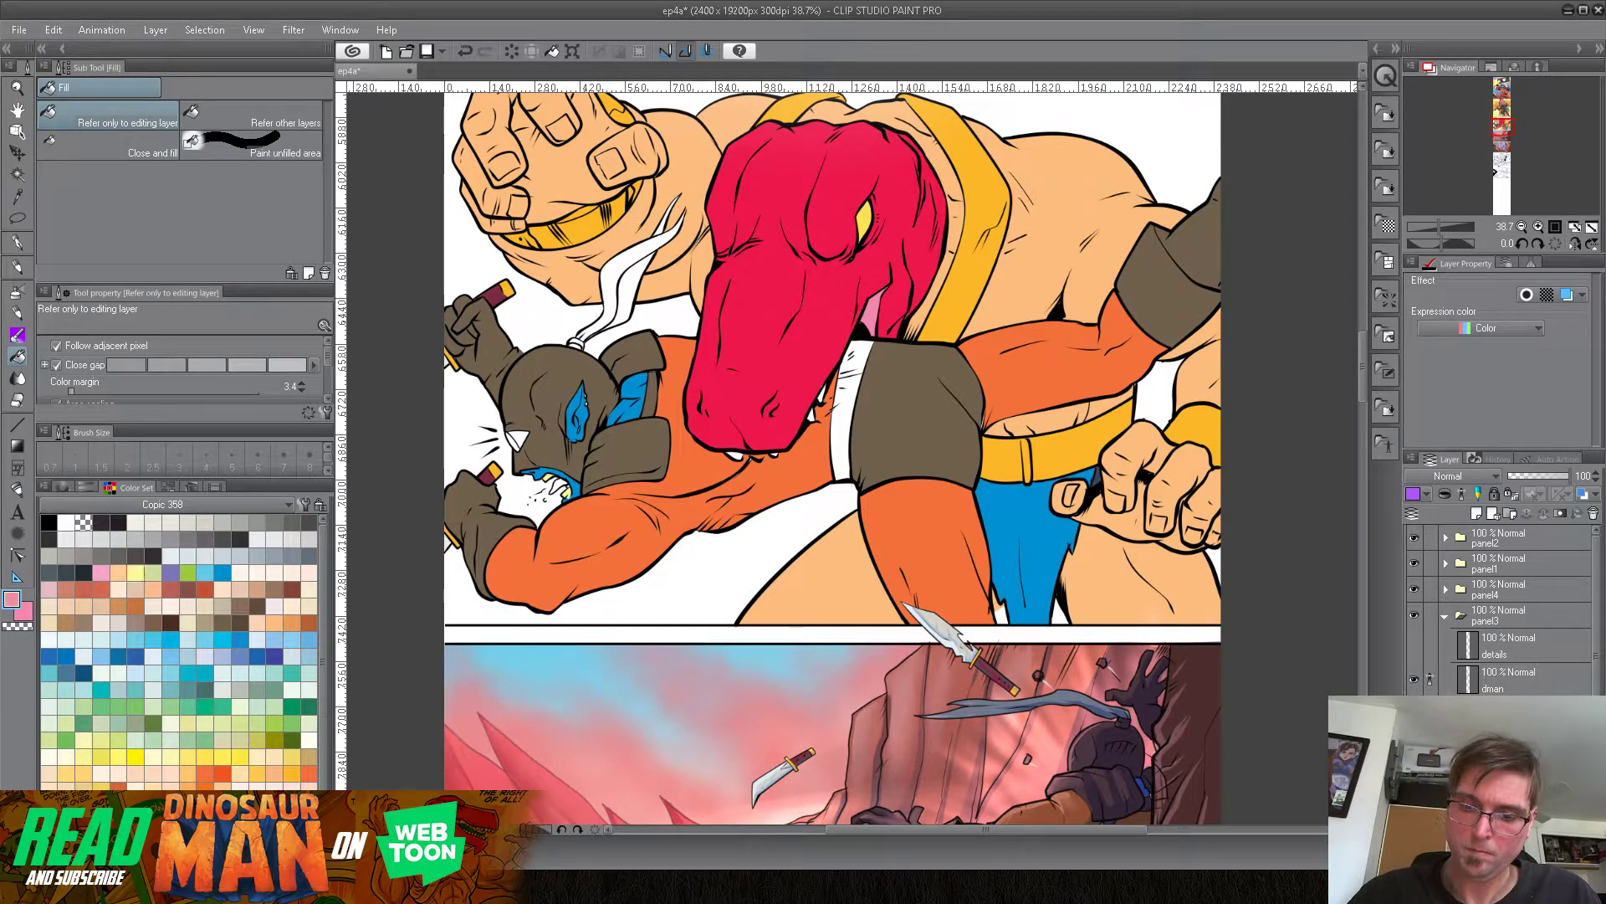
{"action": "key", "text": "x"}
{"action": "left_click", "coordinate": [559, 485]}
{"action": "left_click", "coordinate": [955, 287], "text": "alt"}
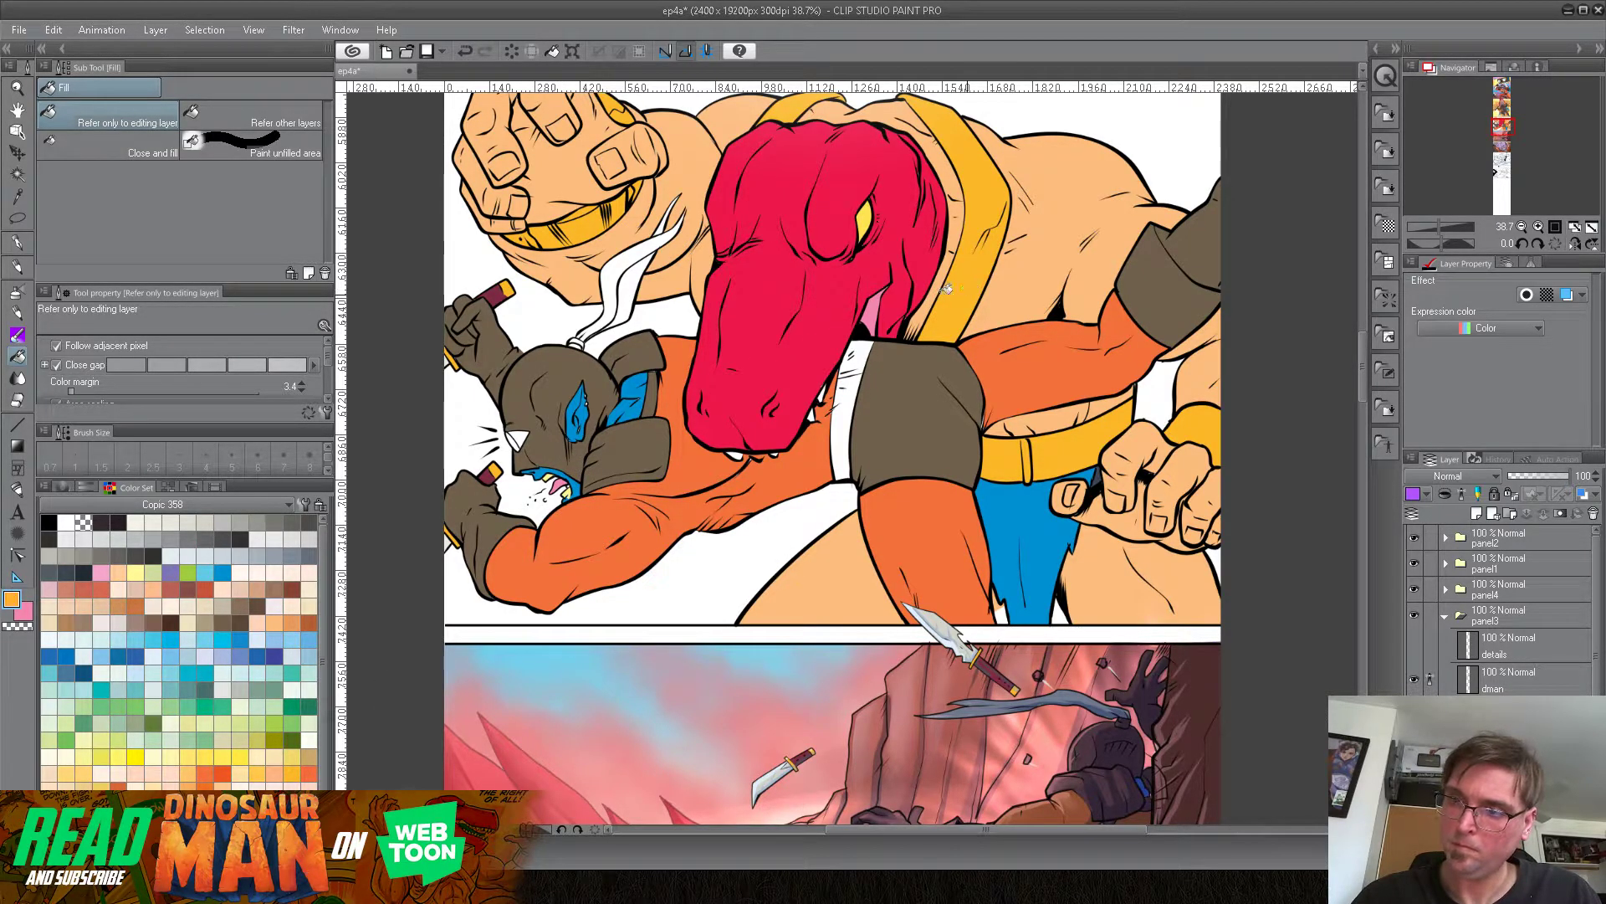
{"action": "left_click", "coordinate": [522, 435]}
Step: Fill the opponent's ponytail, including its narrow tip, with pale cream
{"action": "left_click", "coordinate": [274, 639]}
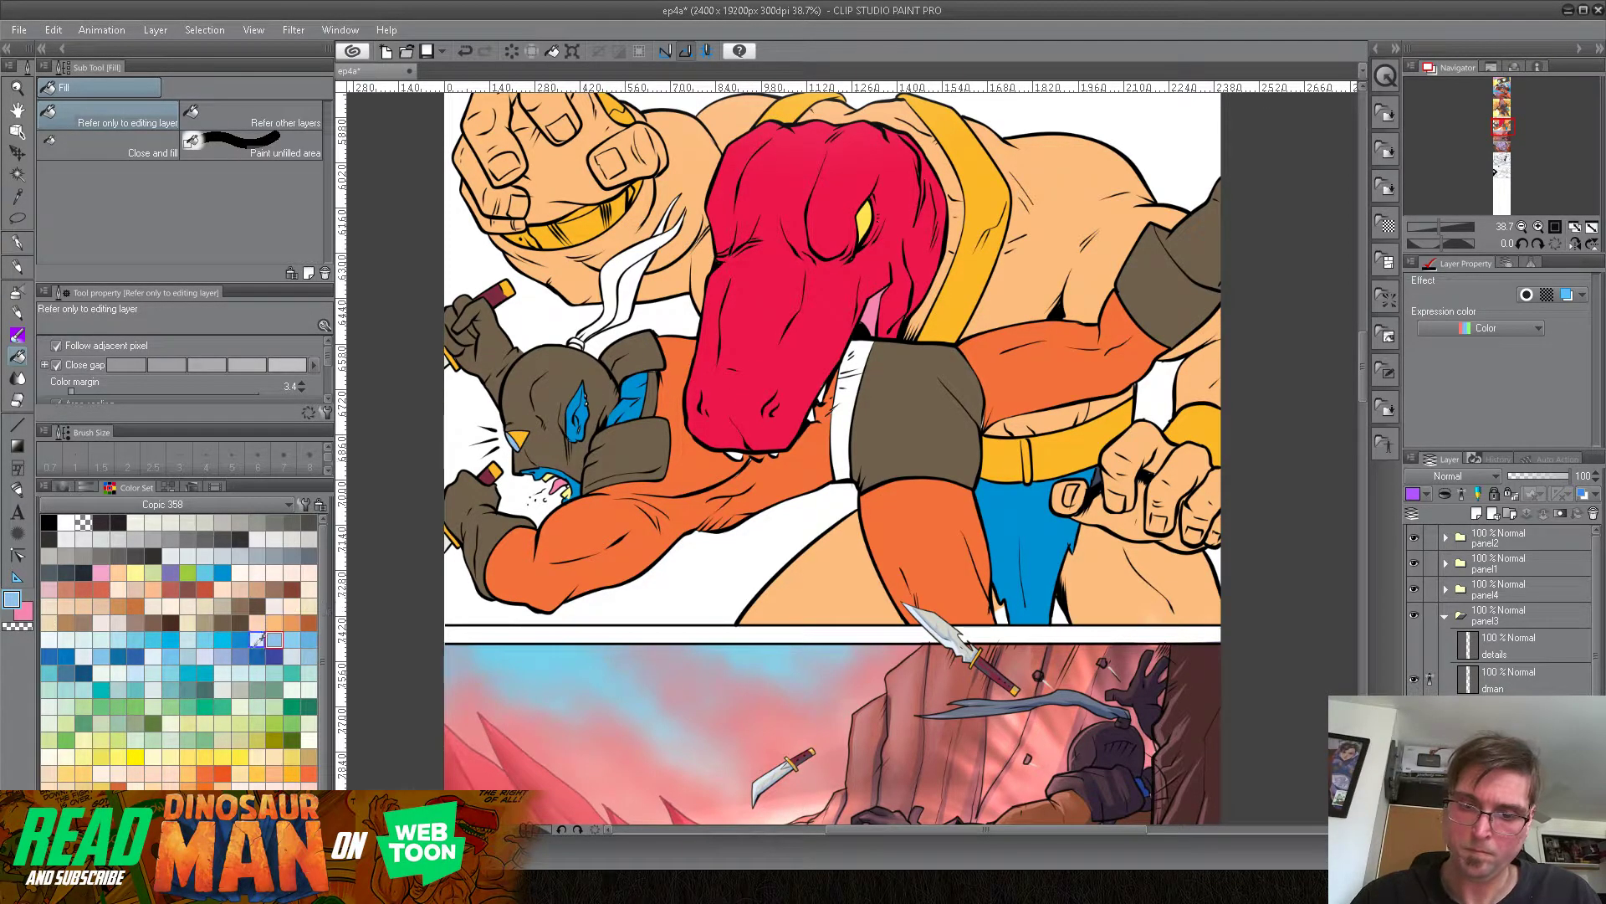
{"action": "left_click", "coordinate": [291, 757]}
{"action": "left_click", "coordinate": [640, 282]}
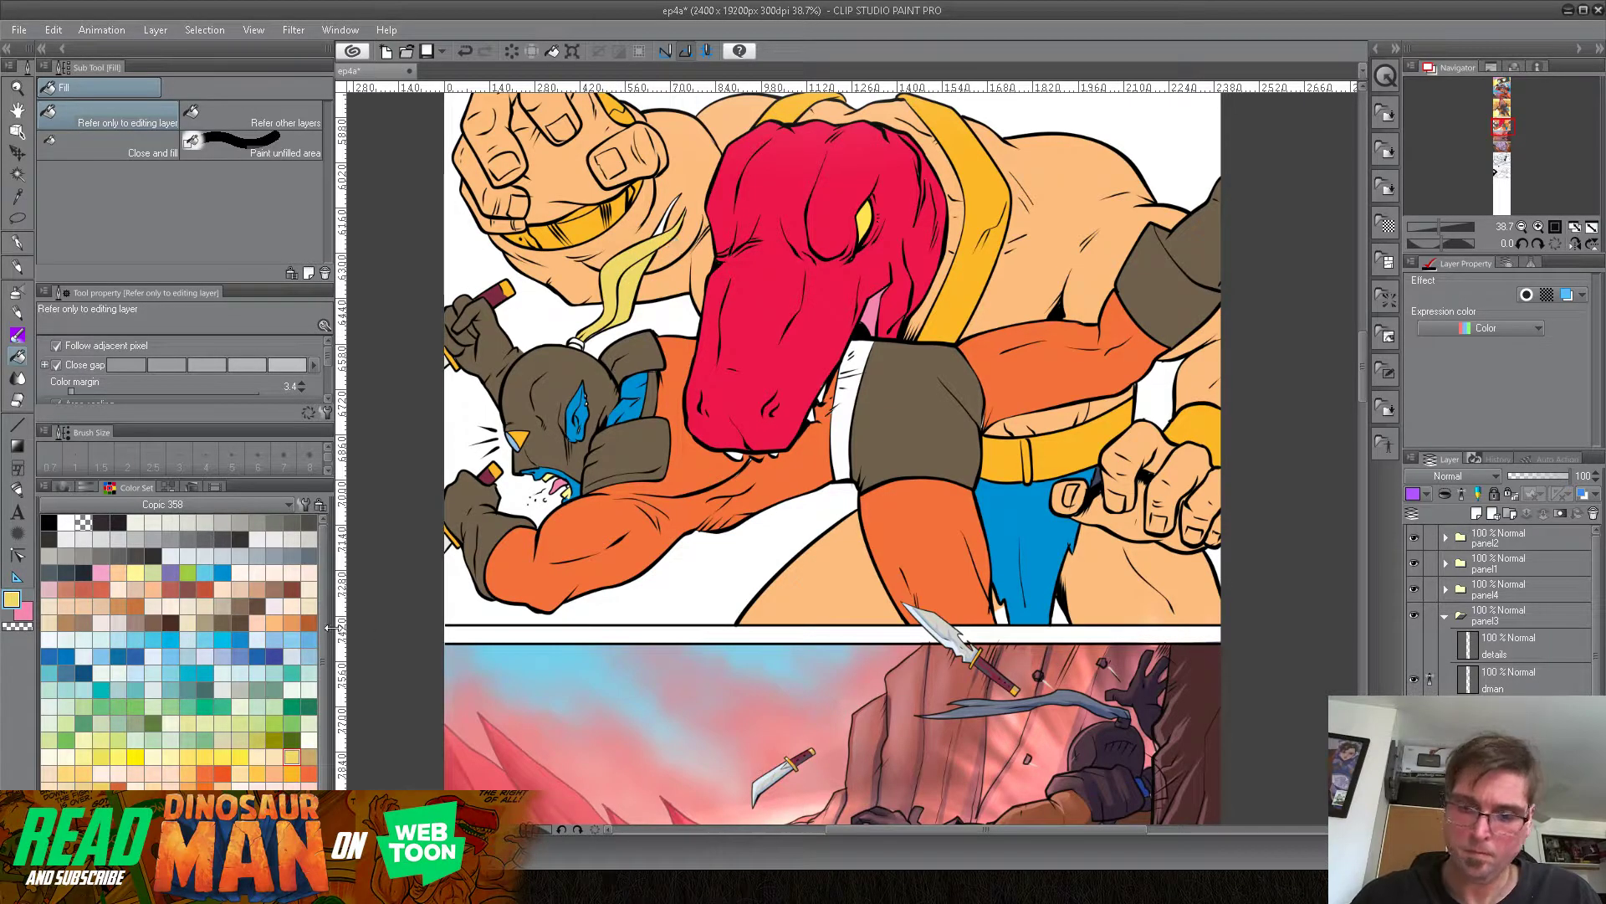
{"action": "left_click", "coordinate": [257, 756]}
{"action": "left_click", "coordinate": [638, 270]}
{"action": "left_click", "coordinate": [635, 267]}
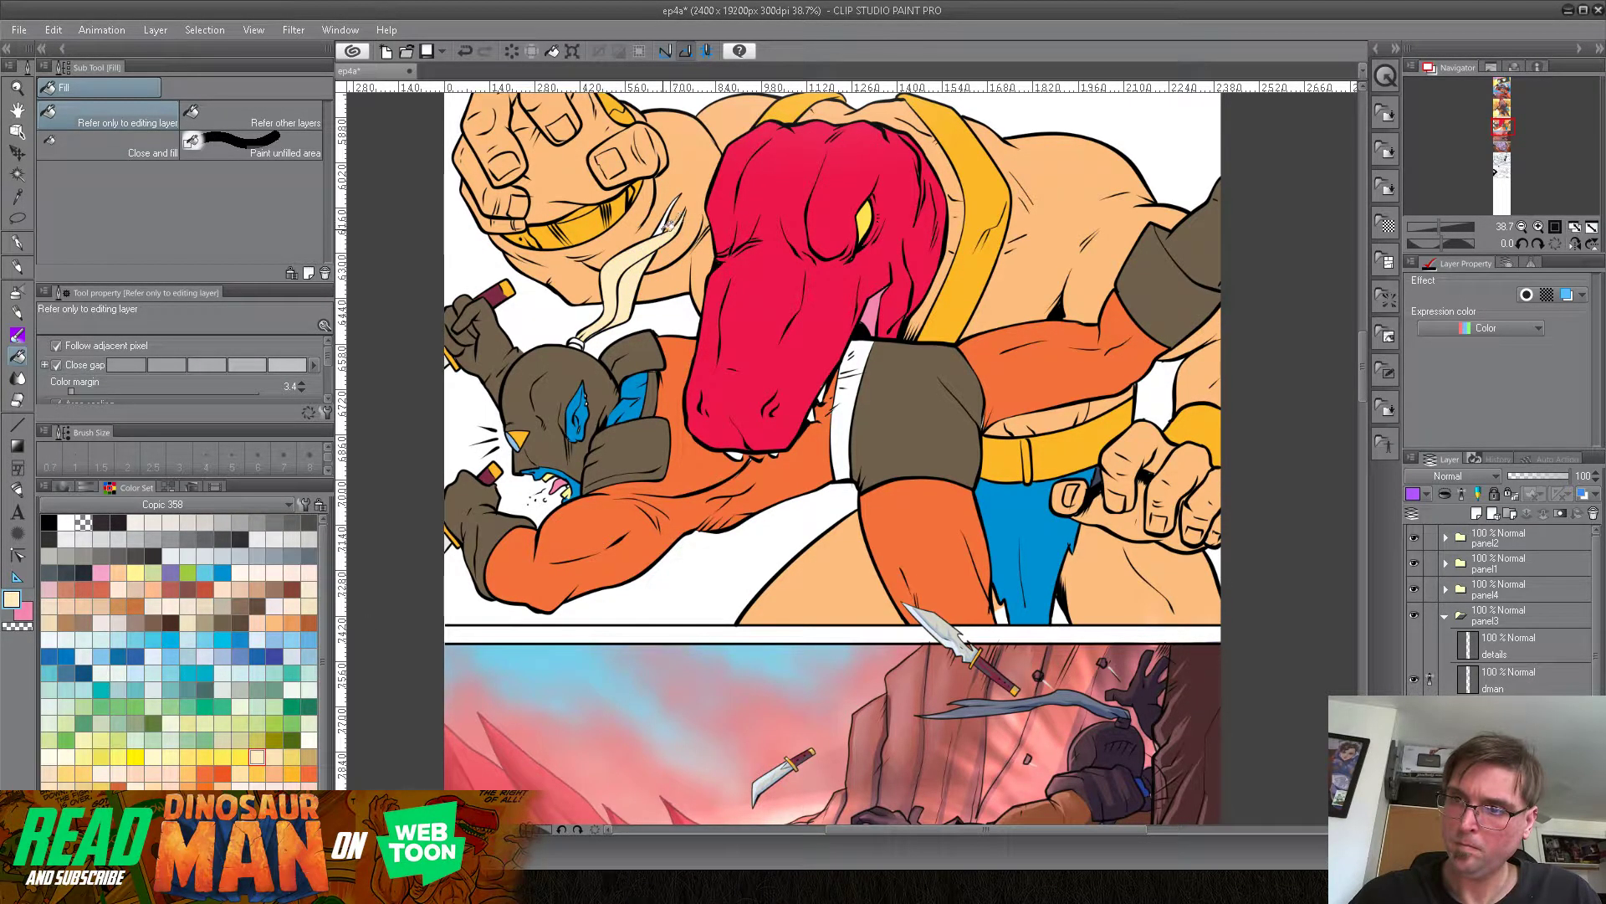
Step: Fill the opponent's hair tie with the sampled dark grey-brown and the waistband of his trunks with pale blue-grey
{"action": "left_click", "coordinate": [651, 364], "text": "alt"}
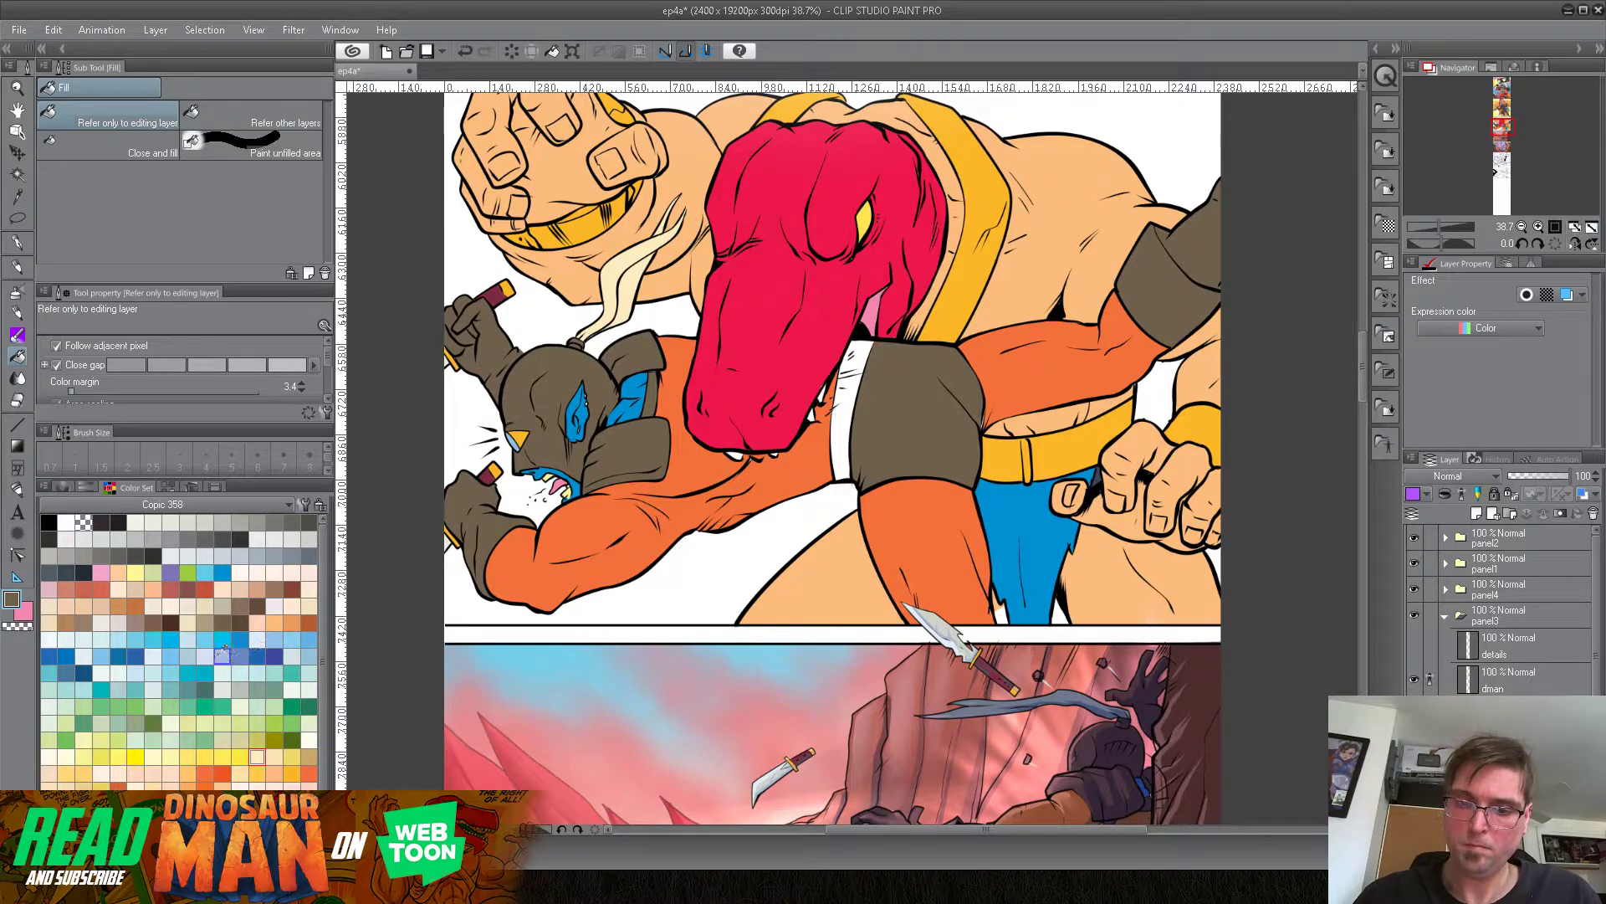
{"action": "left_click", "coordinate": [205, 655]}
{"action": "left_click", "coordinate": [845, 427]}
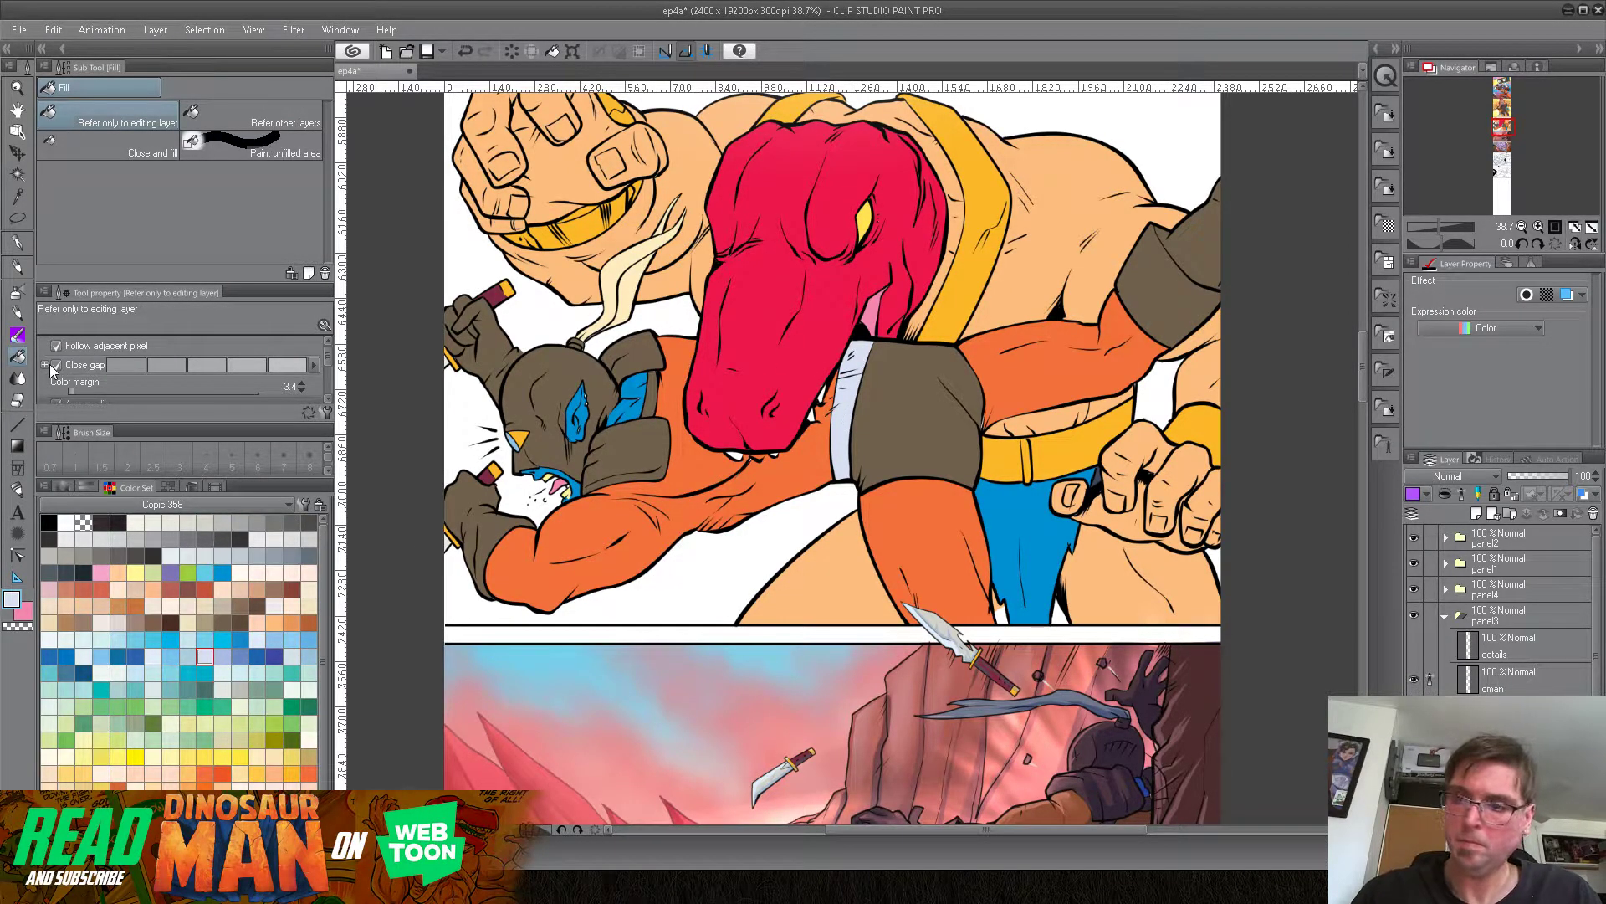
{"action": "left_click", "coordinate": [17, 243]}
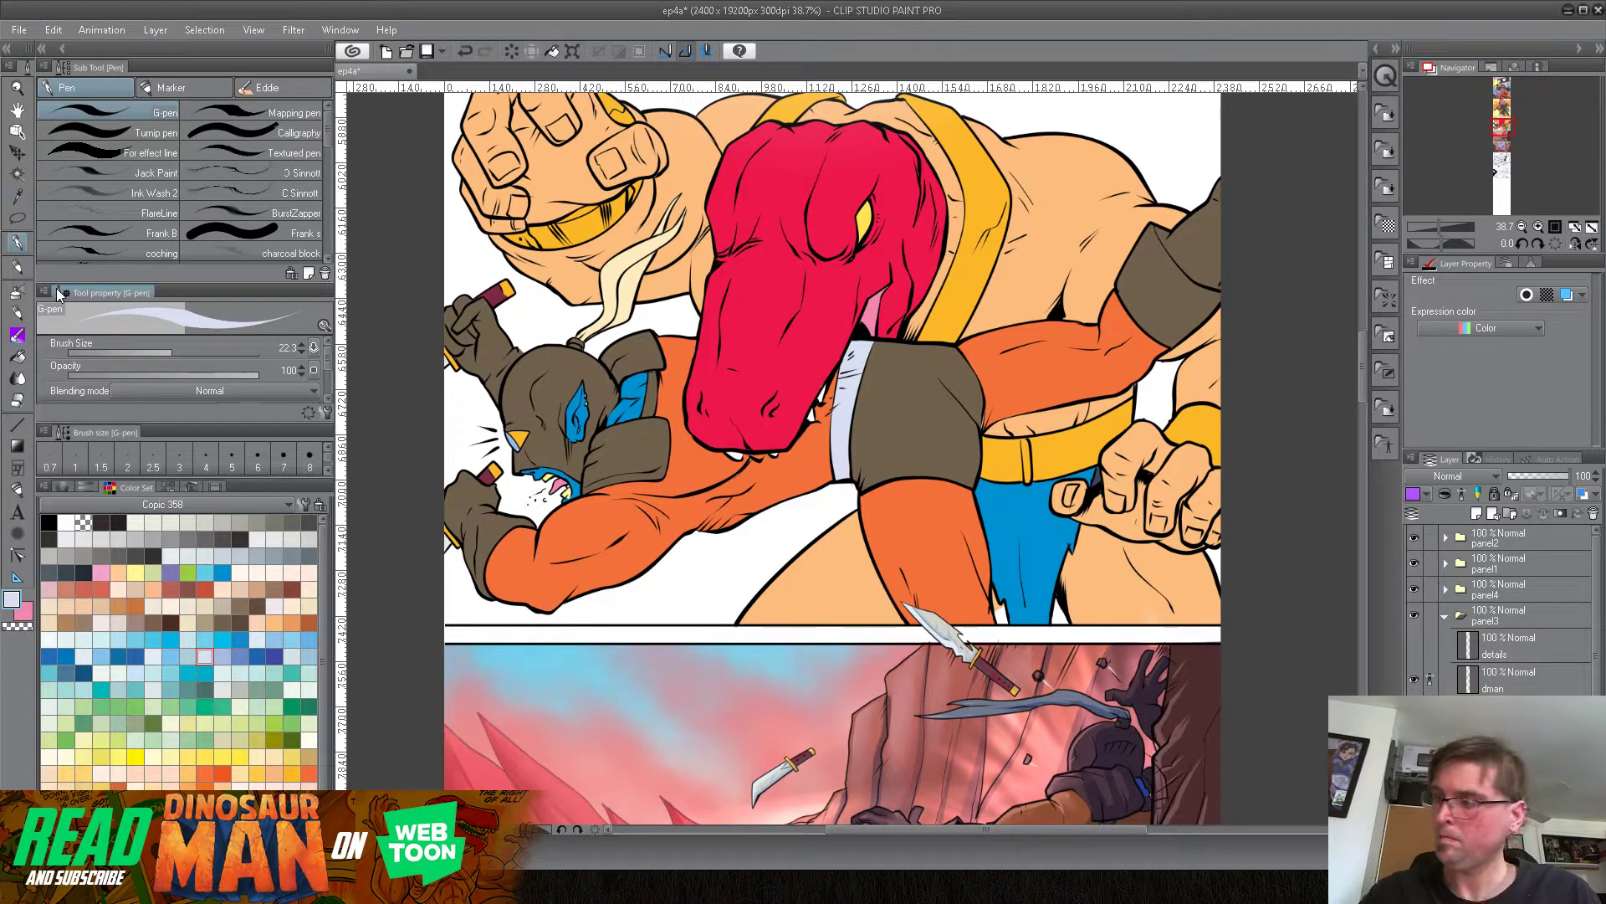
{"action": "left_click", "coordinate": [1477, 513]}
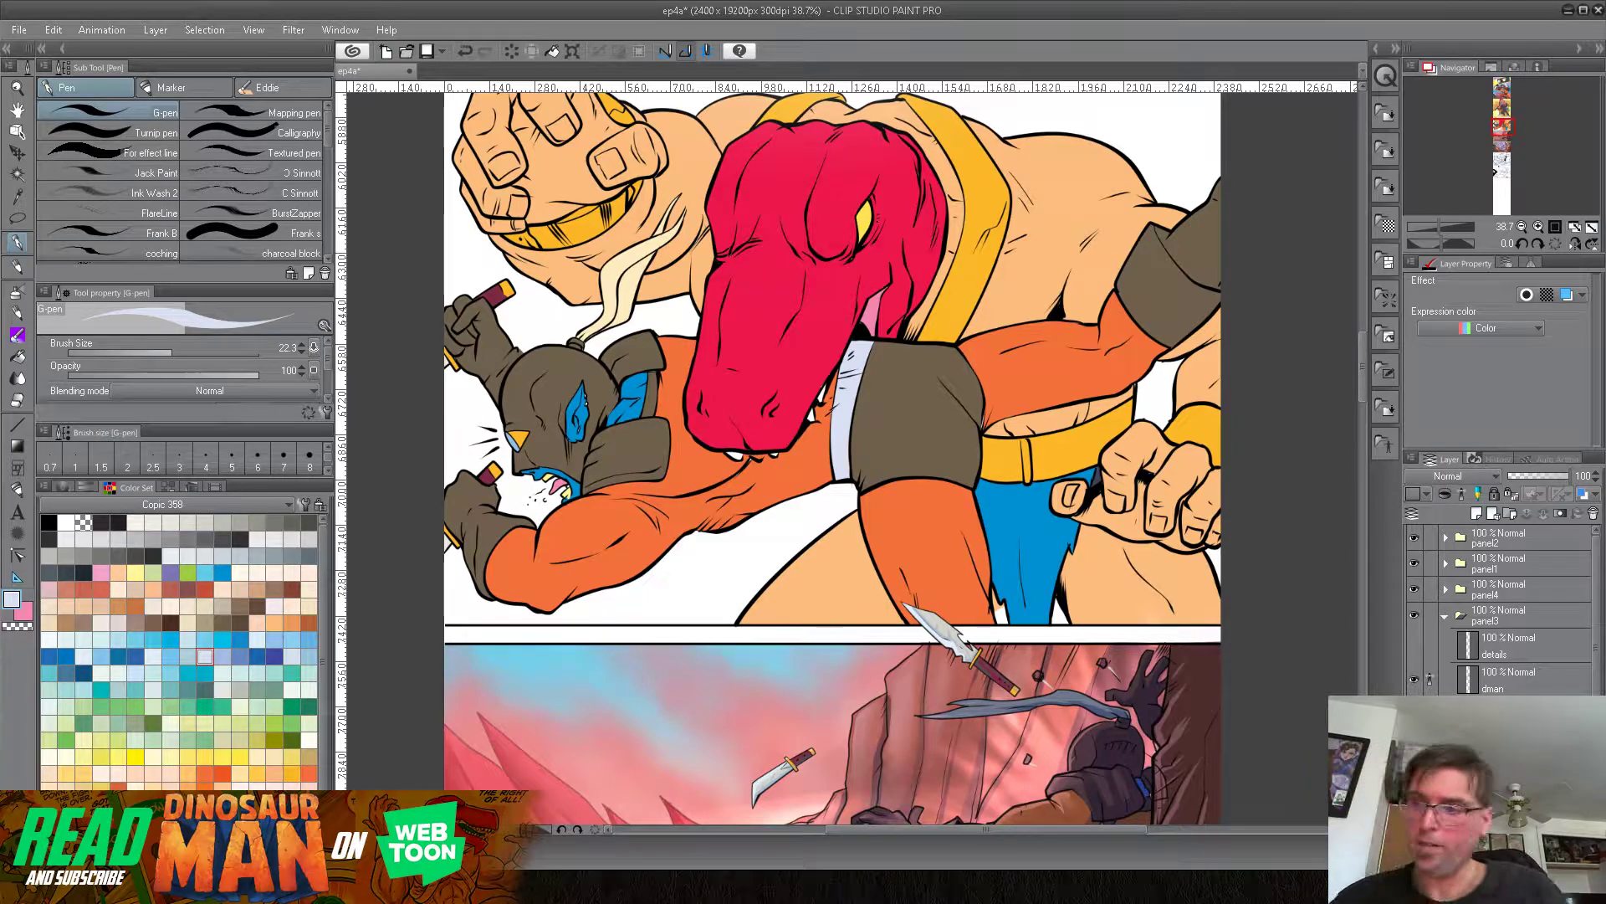
{"action": "left_click", "coordinate": [956, 277], "text": "alt"}
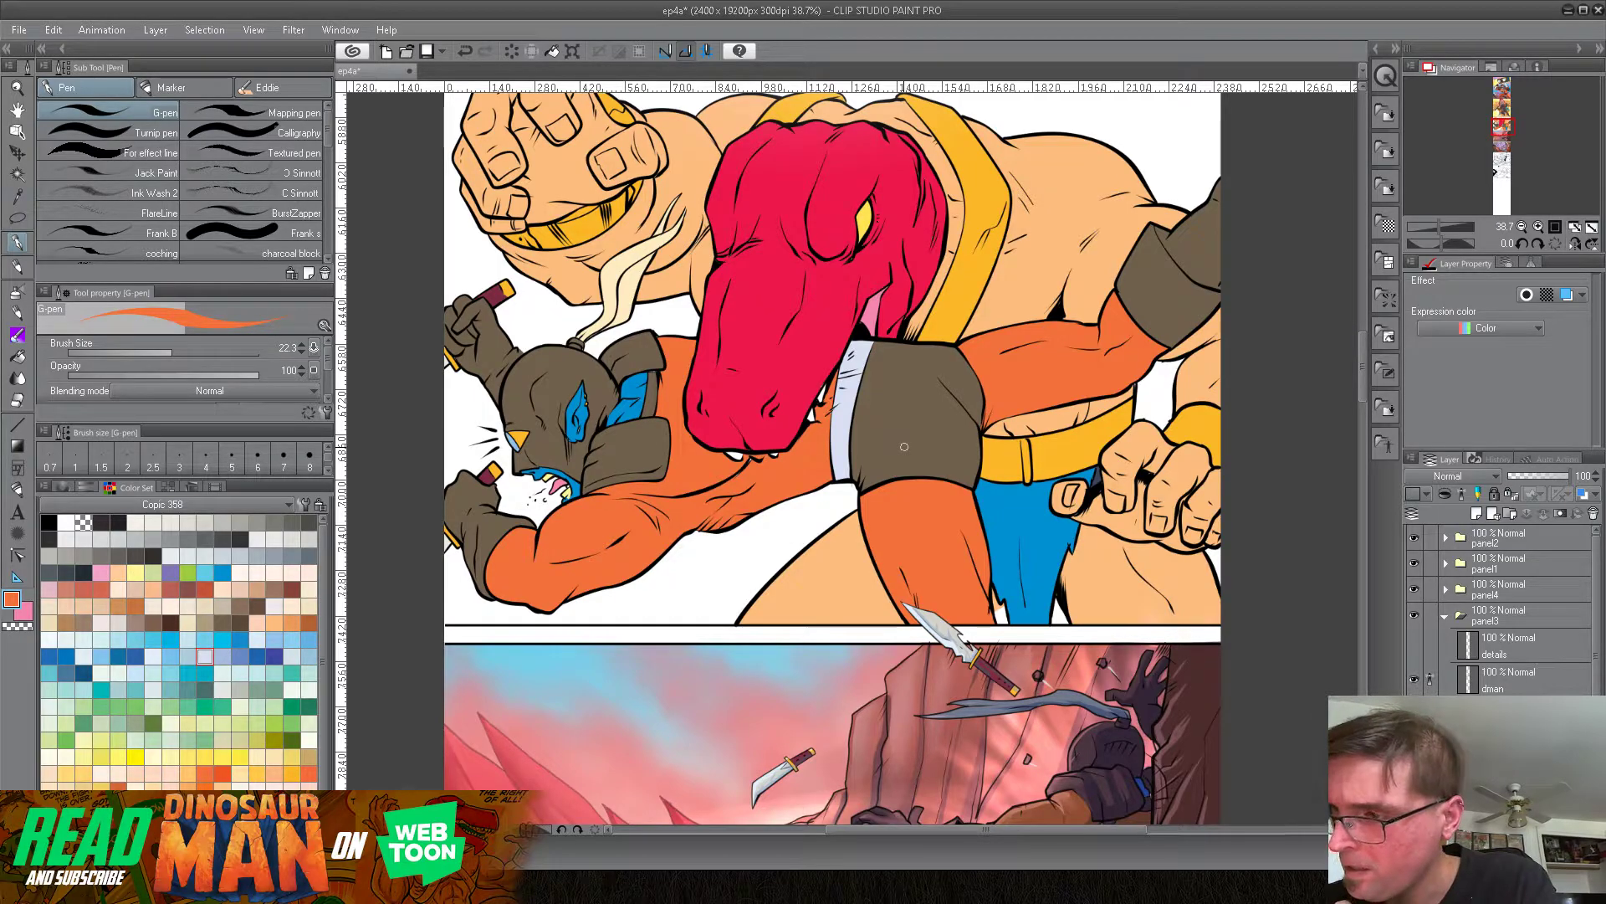
{"action": "left_click", "coordinate": [852, 262], "text": "alt"}
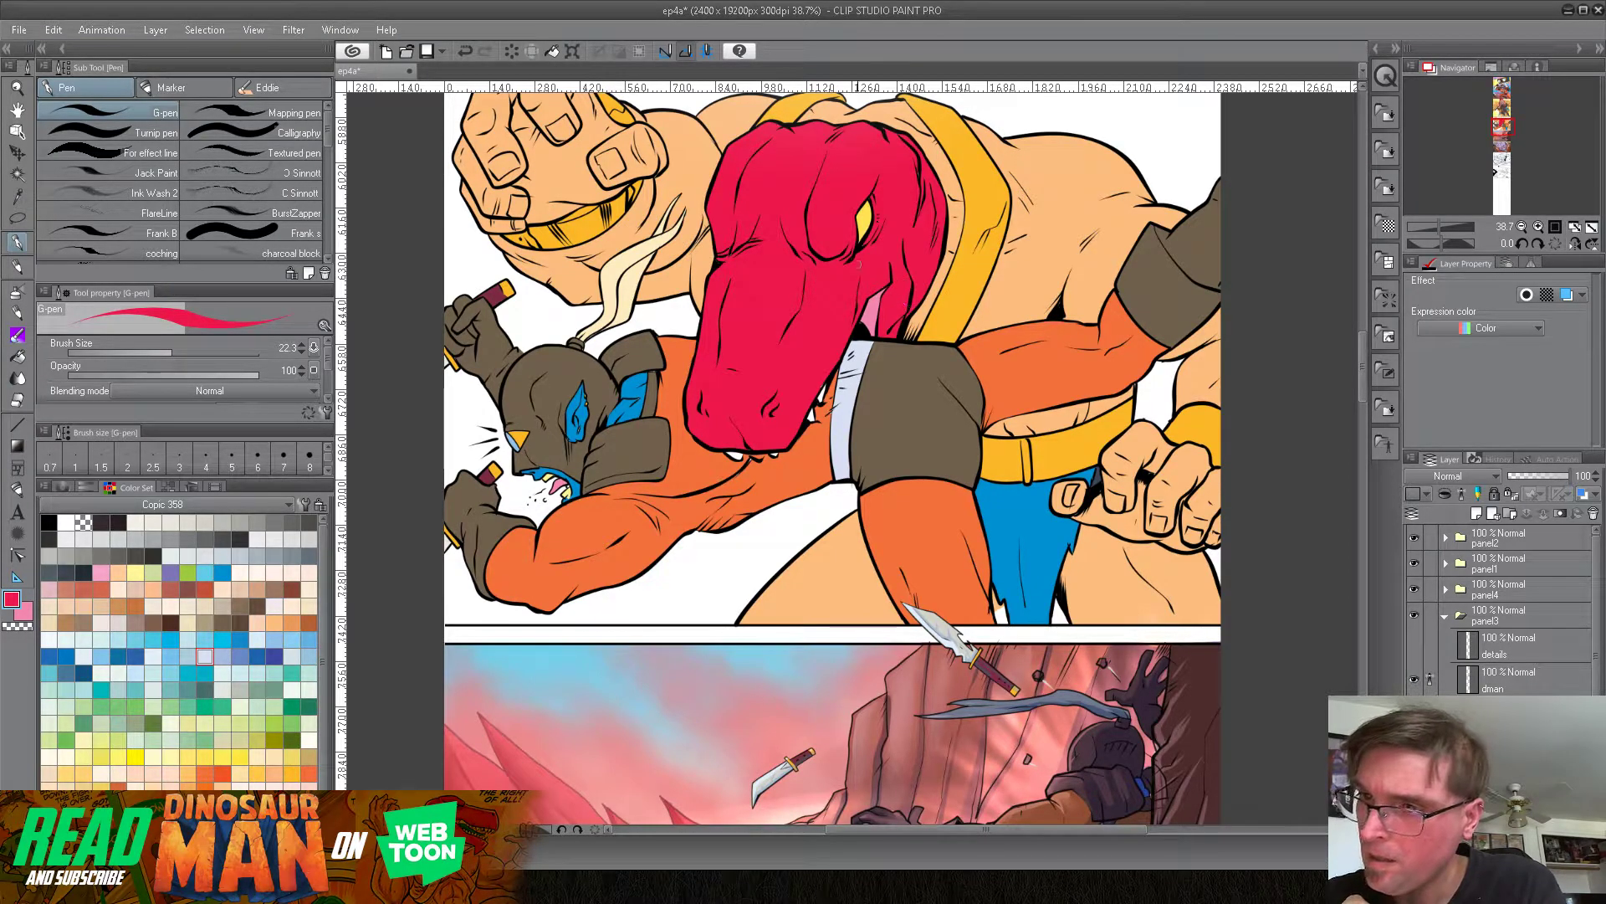
{"action": "left_click_drag", "start_coordinate": [900, 240], "coordinate": [925, 288]}
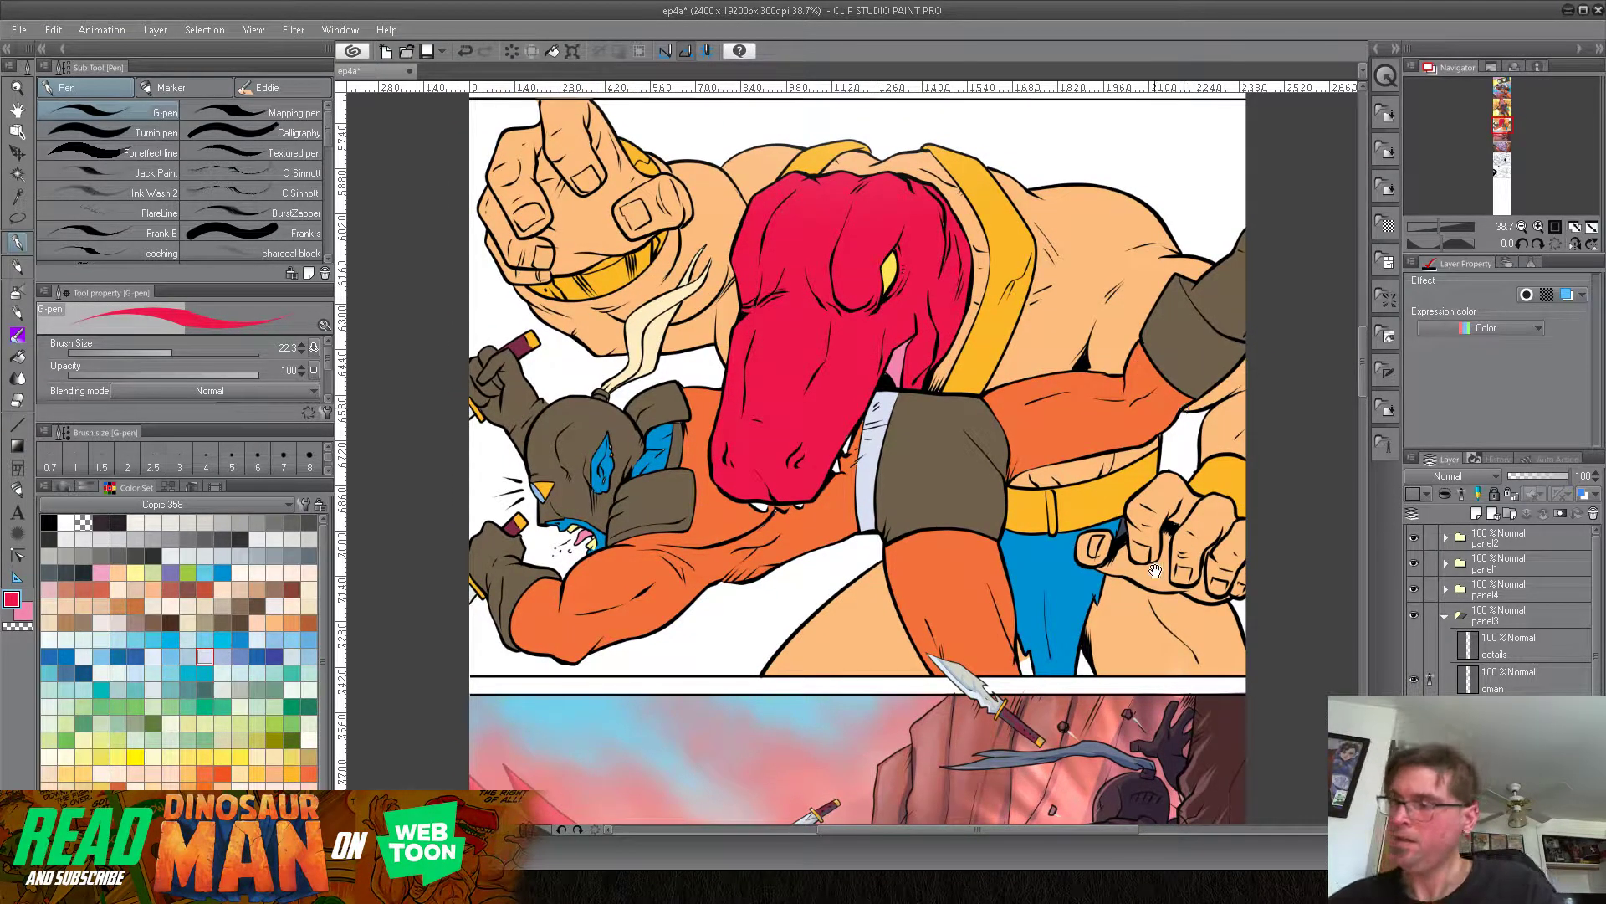
{"action": "left_click_drag", "start_coordinate": [1101, 576], "coordinate": [1064, 527]}
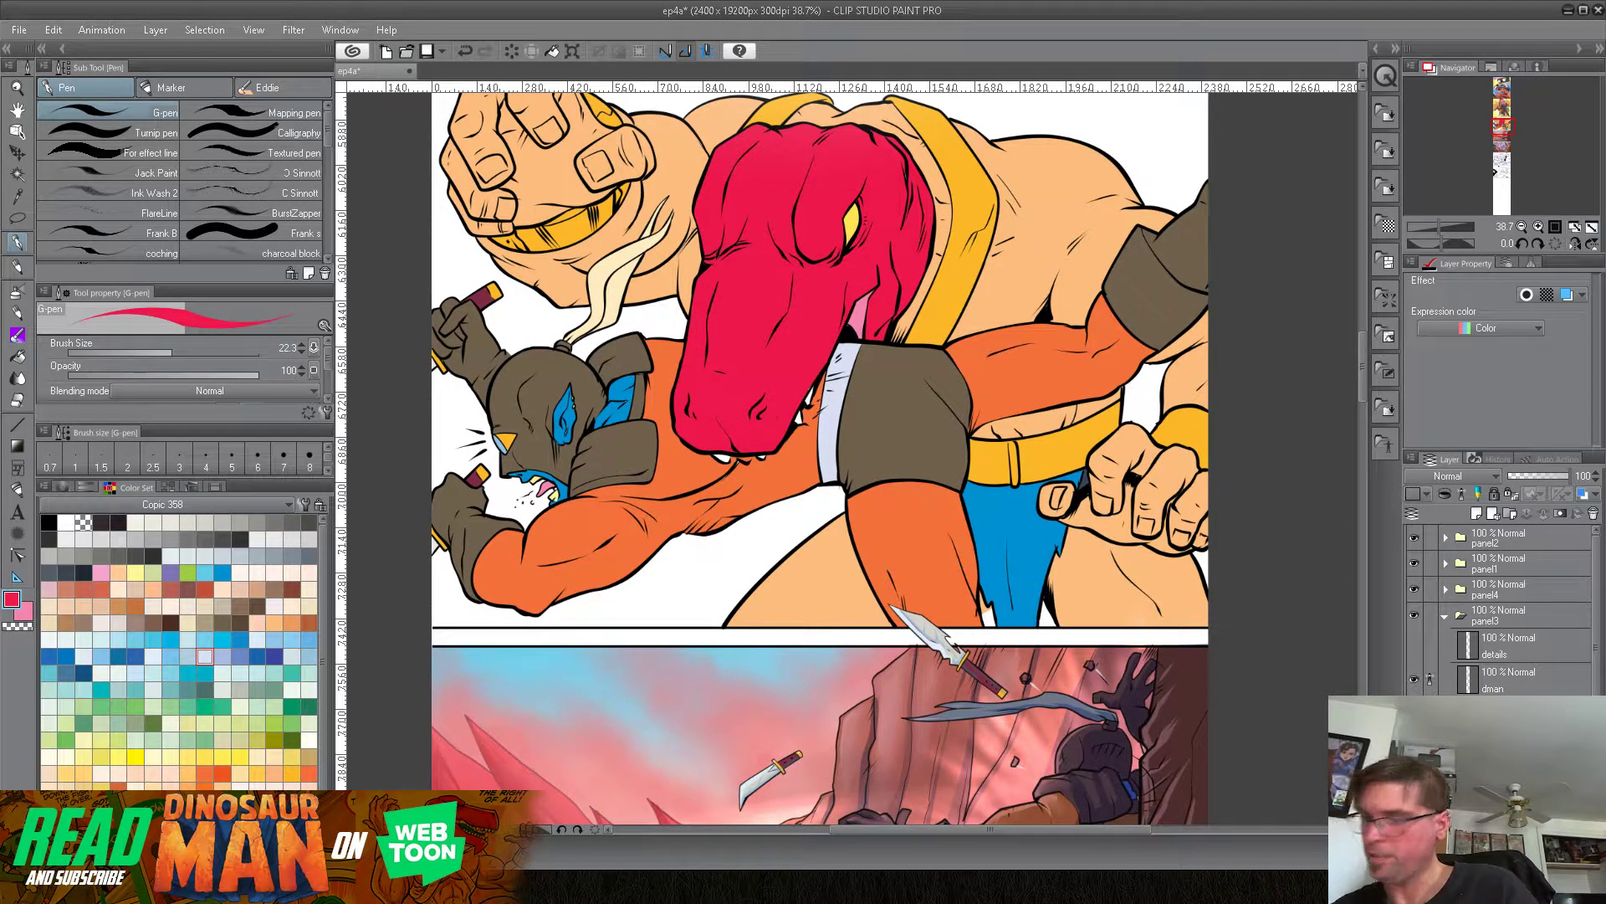
Step: Make a rectangular selection around the whole inked panel, matching its borders
{"action": "left_click", "coordinate": [17, 218]}
{"action": "left_click", "coordinate": [81, 122]}
{"action": "left_click", "coordinate": [1439, 226]}
{"action": "left_click_drag", "start_coordinate": [1439, 226], "coordinate": [1439, 227]}
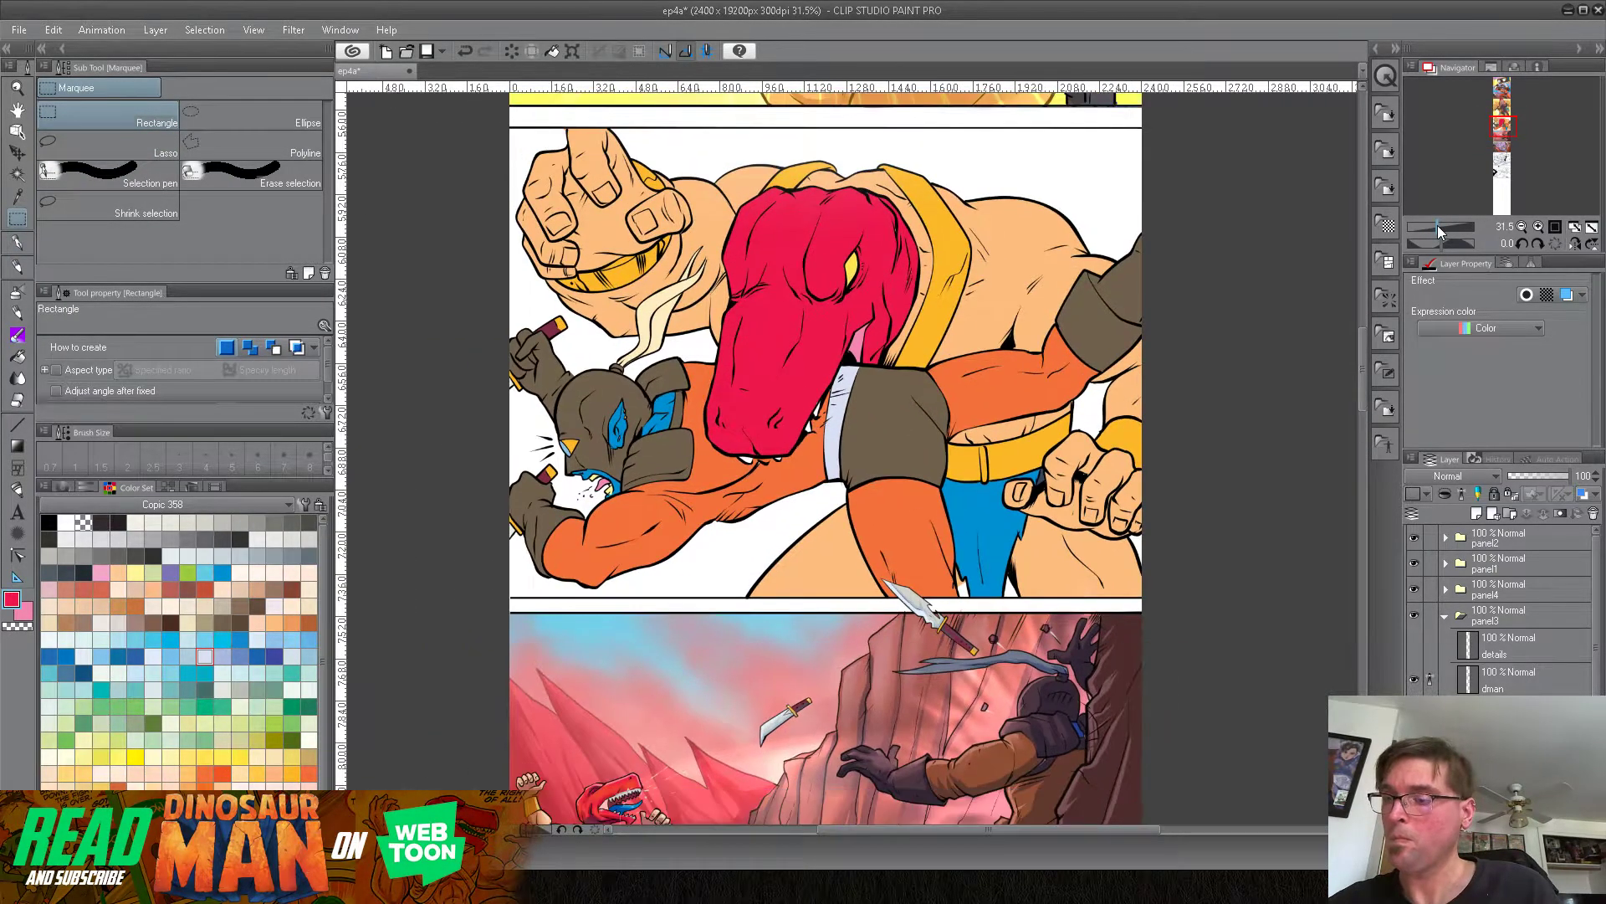
{"action": "scroll", "coordinate": [503, 196], "scroll_direction": "up", "scroll_amount": 2}
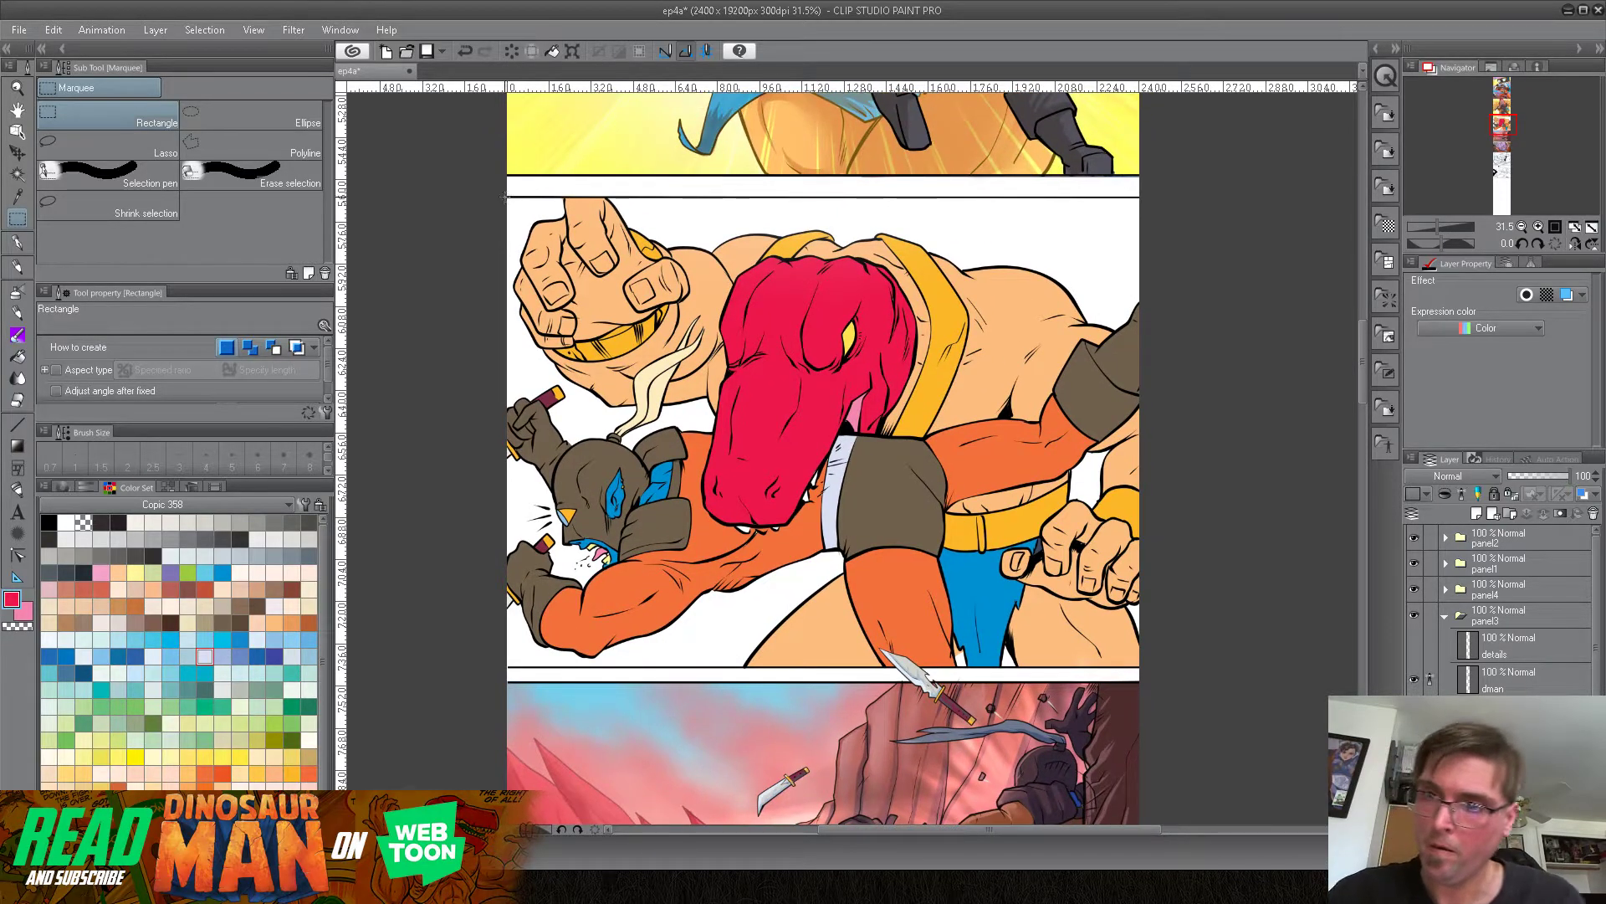
{"action": "left_click_drag", "start_coordinate": [505, 197], "coordinate": [1156, 669]}
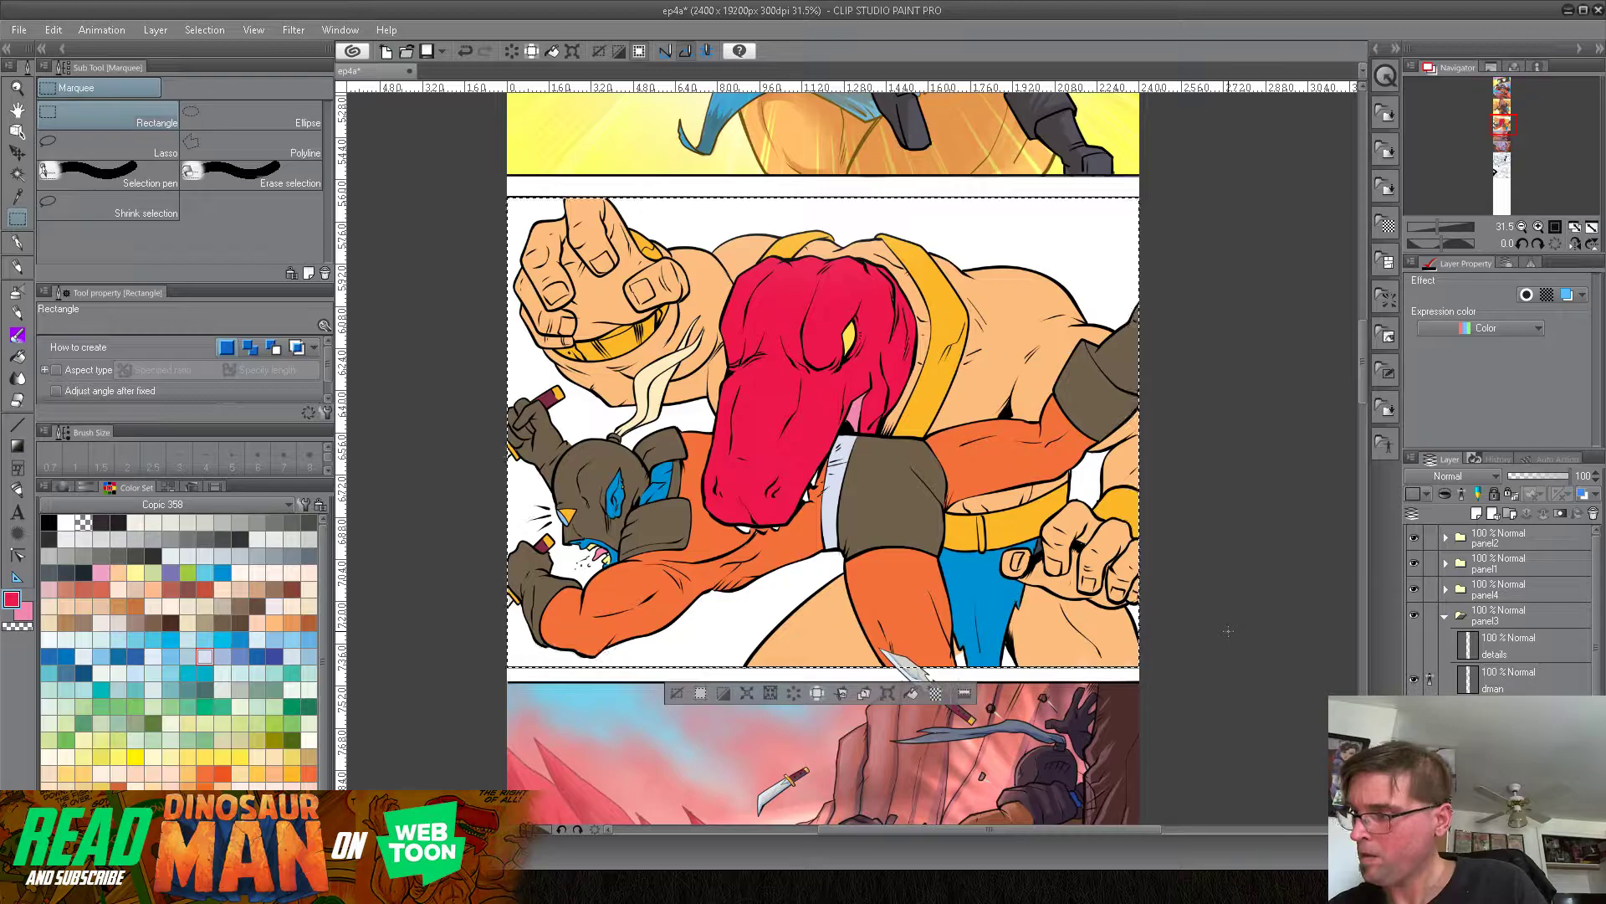
Step: Switch to the layer below dman and fill the panel's selected background with light yellow
{"action": "left_click", "coordinate": [1528, 674]}
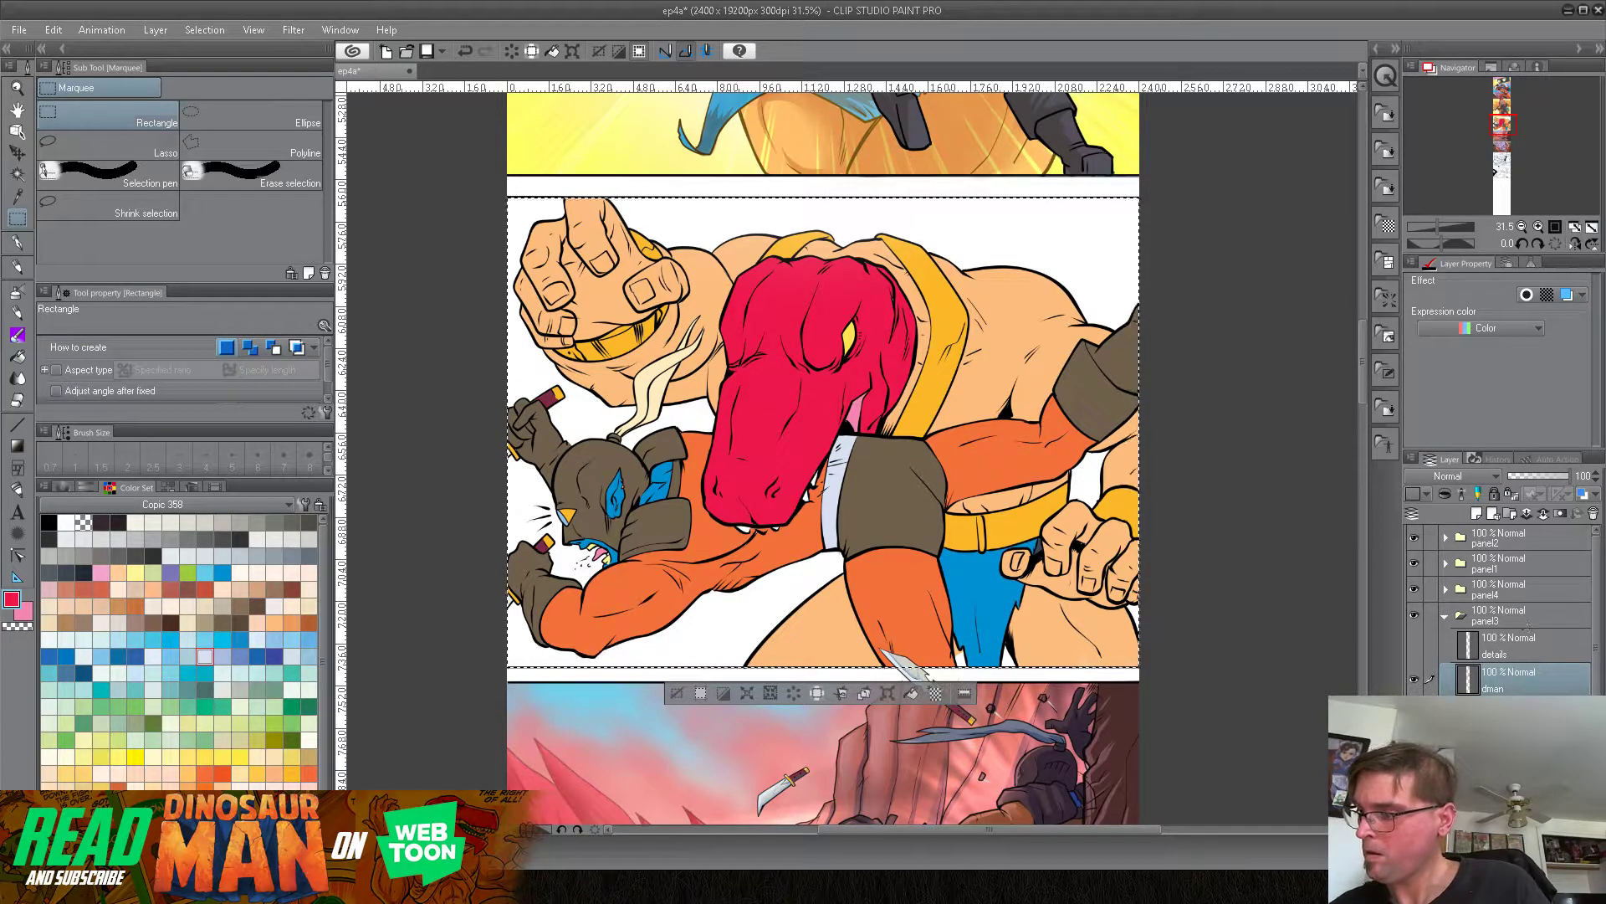
{"action": "left_click", "coordinate": [1524, 713]}
{"action": "left_click", "coordinate": [18, 356]}
{"action": "left_click", "coordinate": [222, 639]}
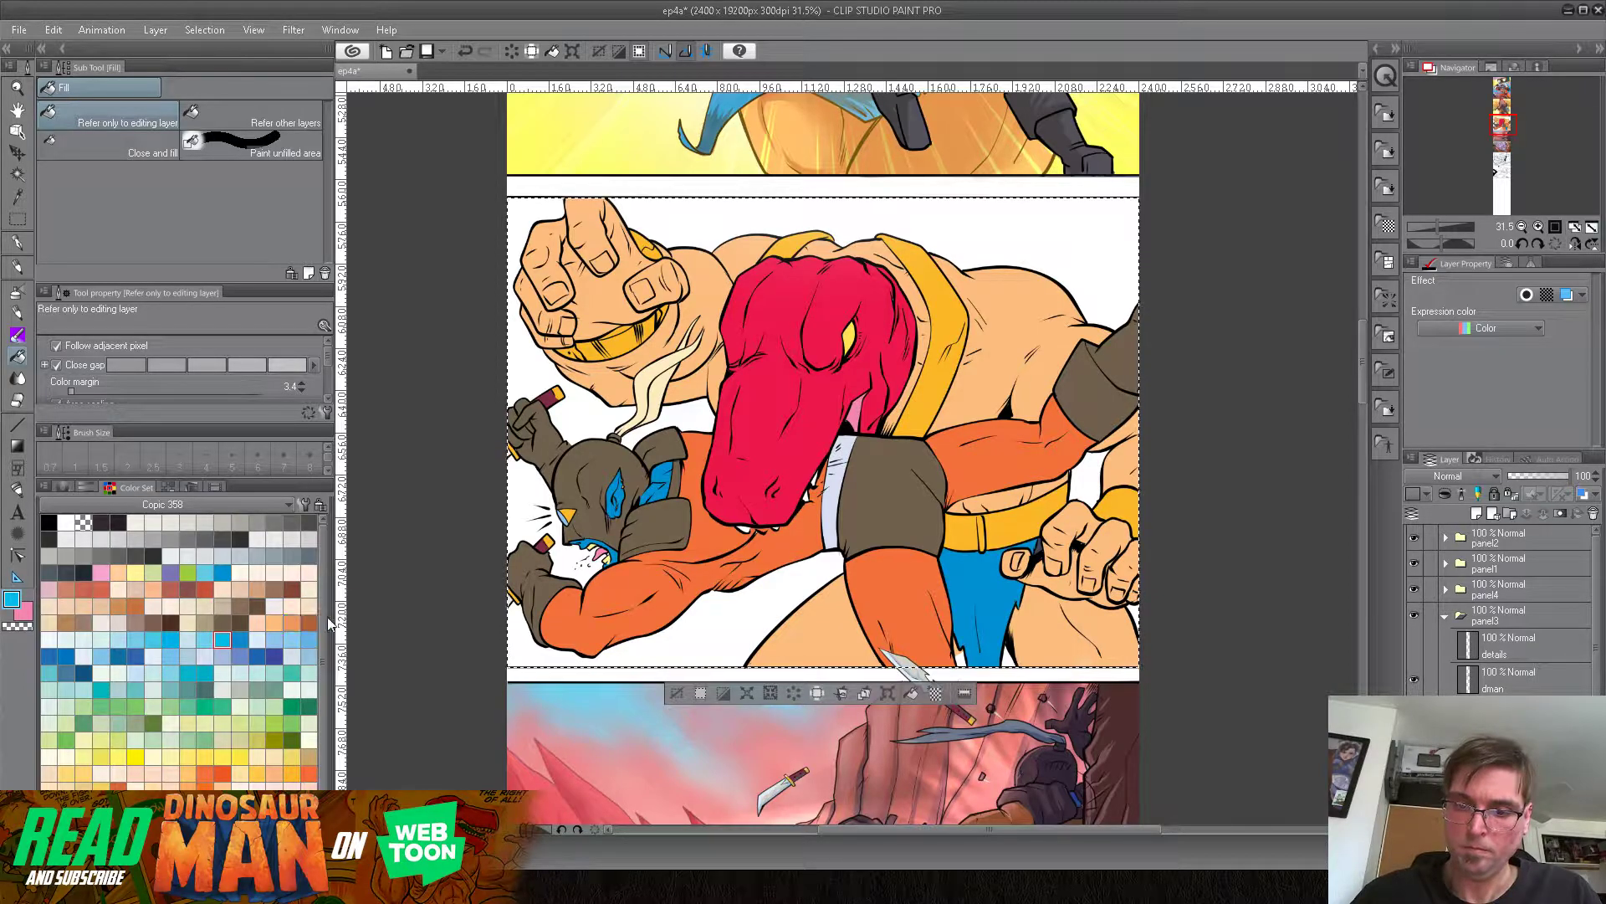
{"action": "left_click", "coordinate": [239, 756]}
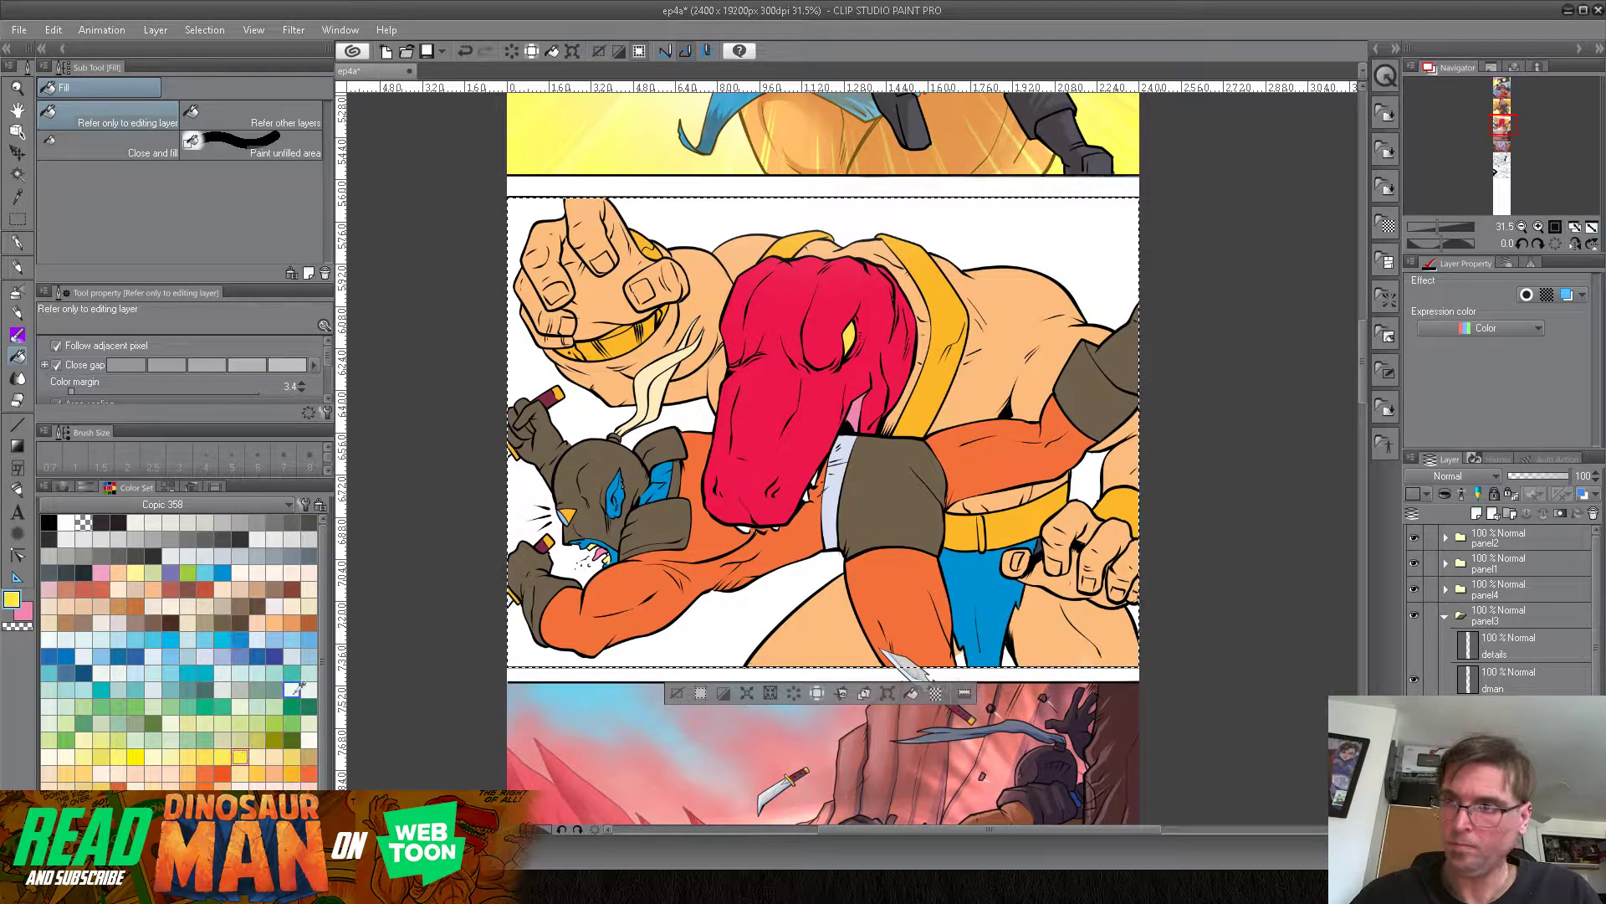
{"action": "mouse_move", "coordinate": [1362, 368]}
{"action": "left_mouse_down"}
{"action": "mouse_move", "coordinate": [1353, 267]}
{"action": "mouse_move", "coordinate": [1335, 377]}
{"action": "mouse_move", "coordinate": [1333, 355]}
{"action": "left_mouse_up"}
{"action": "left_click", "coordinate": [1105, 263]}
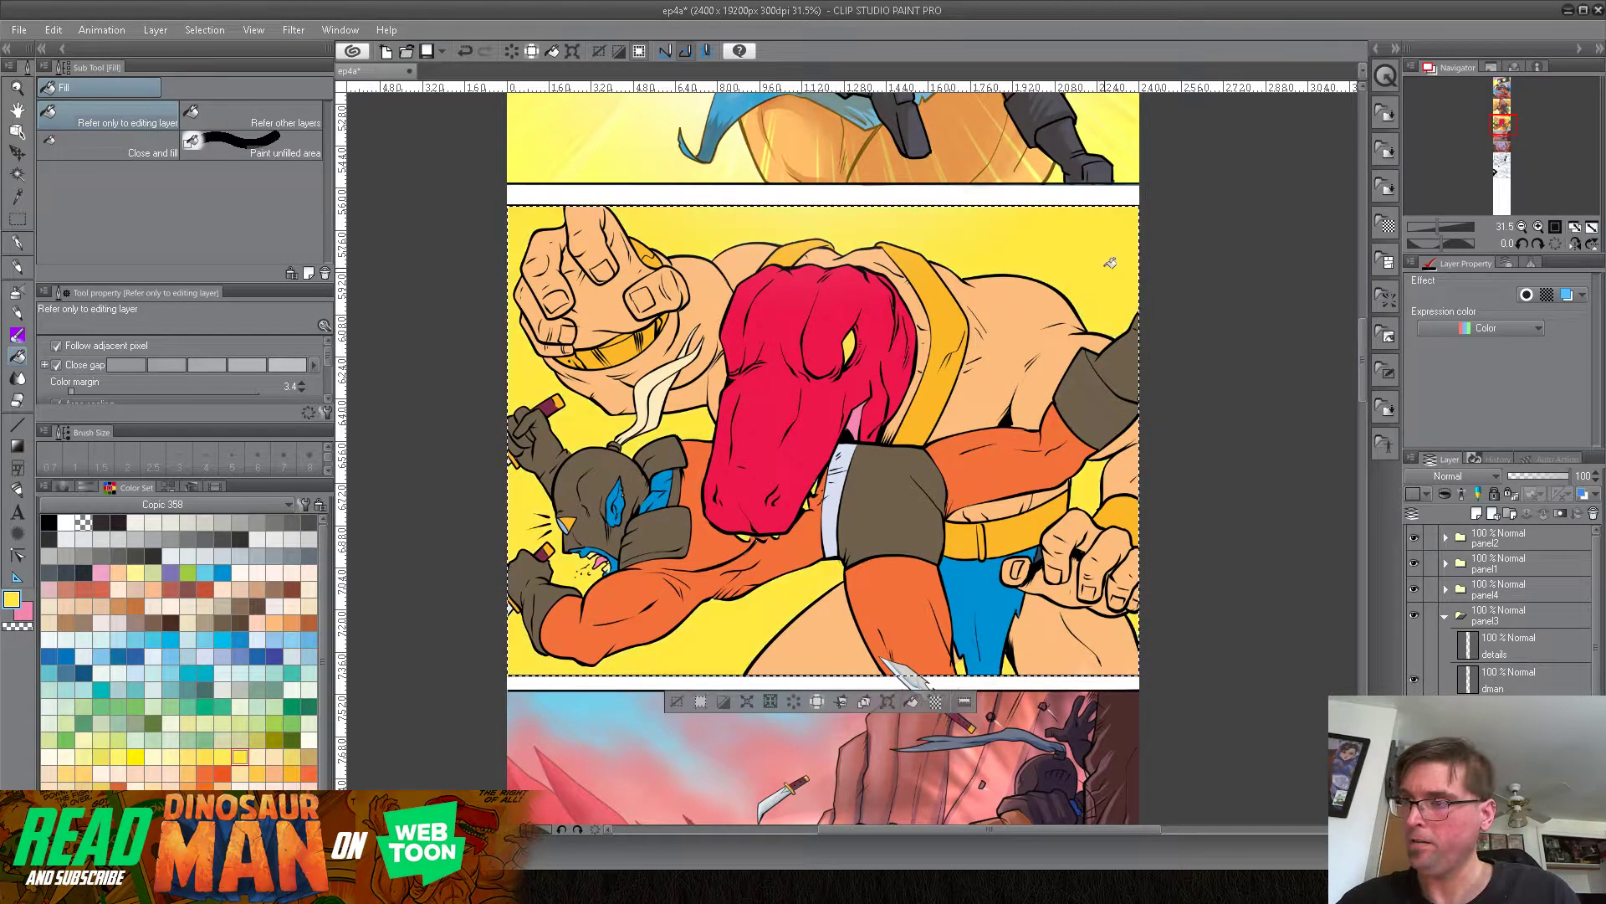
{"action": "left_click", "coordinate": [1114, 249]}
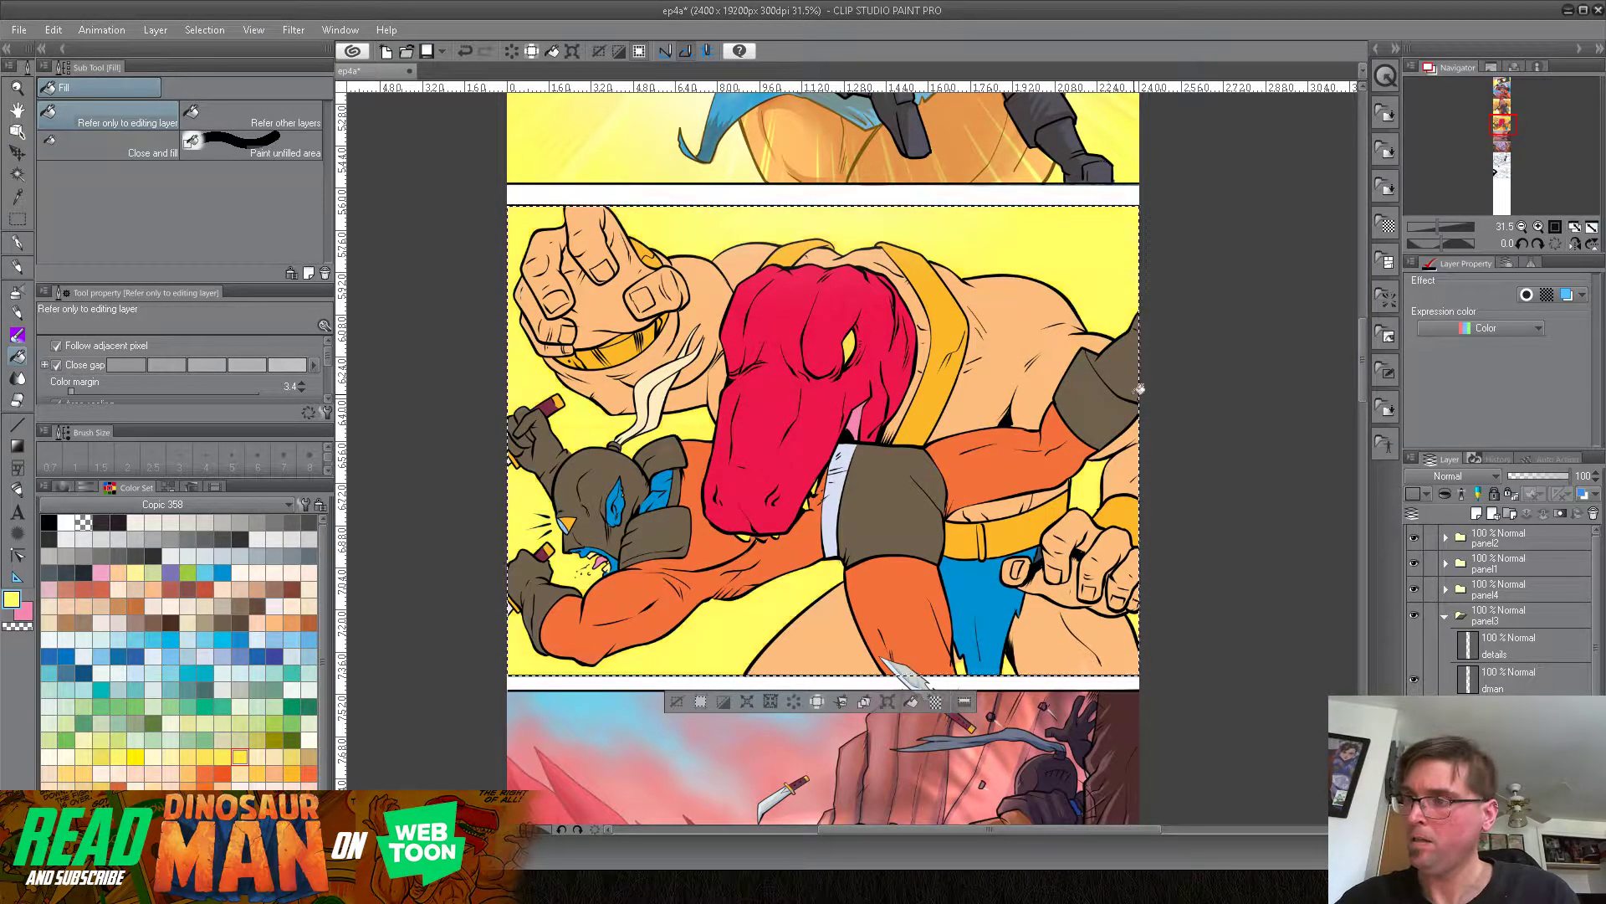
Step: Compare the background with the finished panel above and clear the rectangular selection
{"action": "scroll", "coordinate": [1087, 418], "scroll_direction": "up", "scroll_amount": 3}
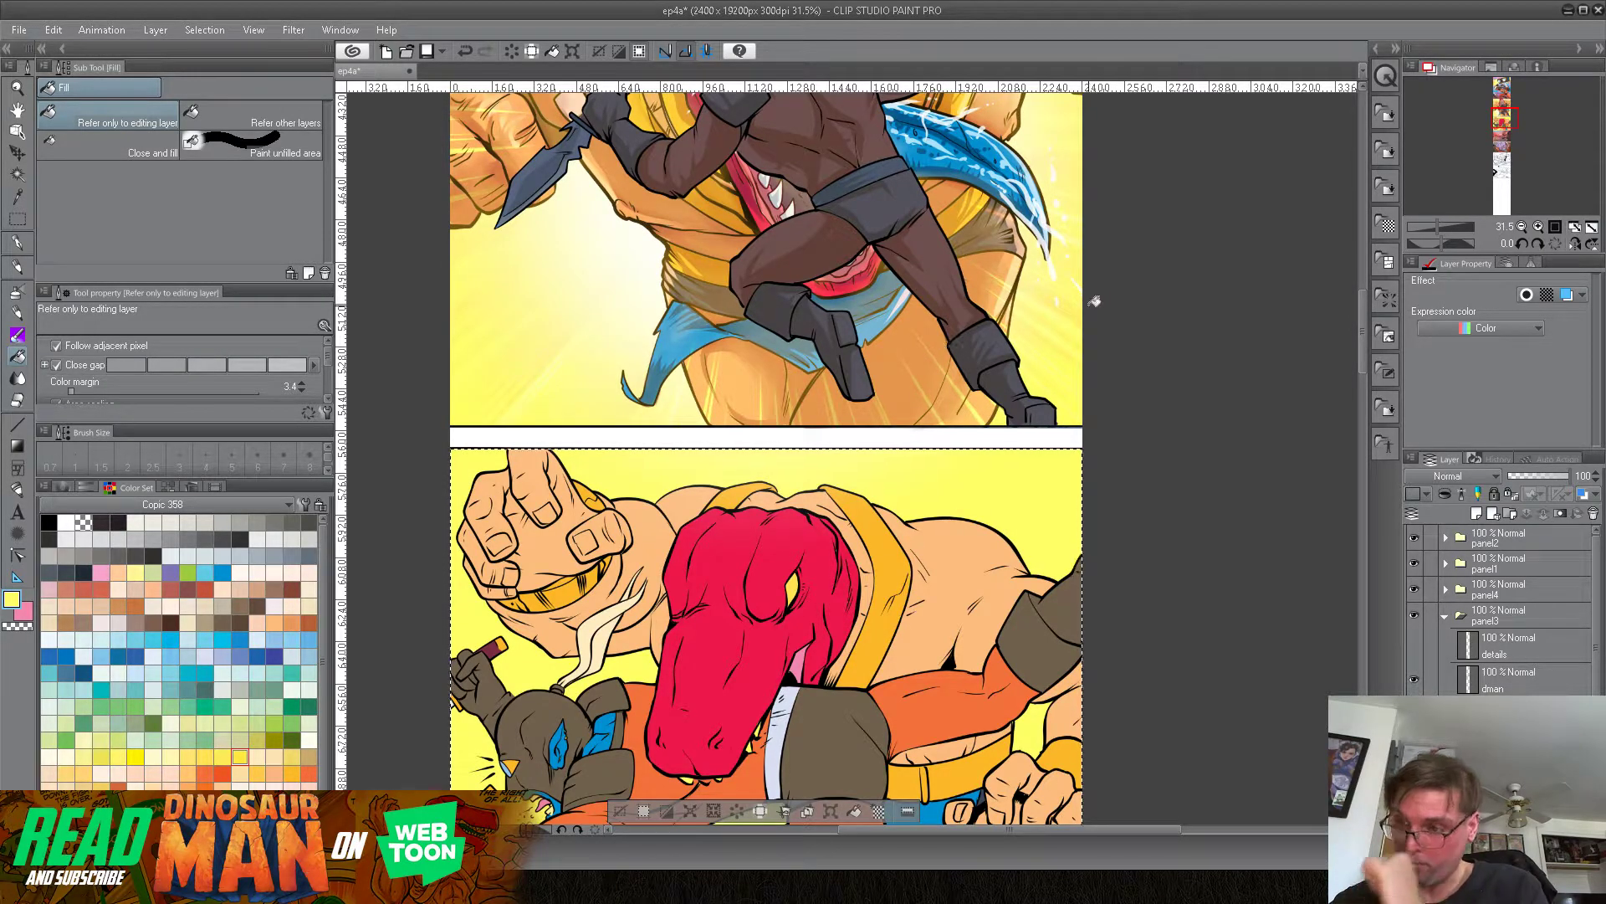
{"action": "left_click_drag", "start_coordinate": [889, 612], "coordinate": [903, 423]}
{"action": "left_click", "coordinate": [204, 29]}
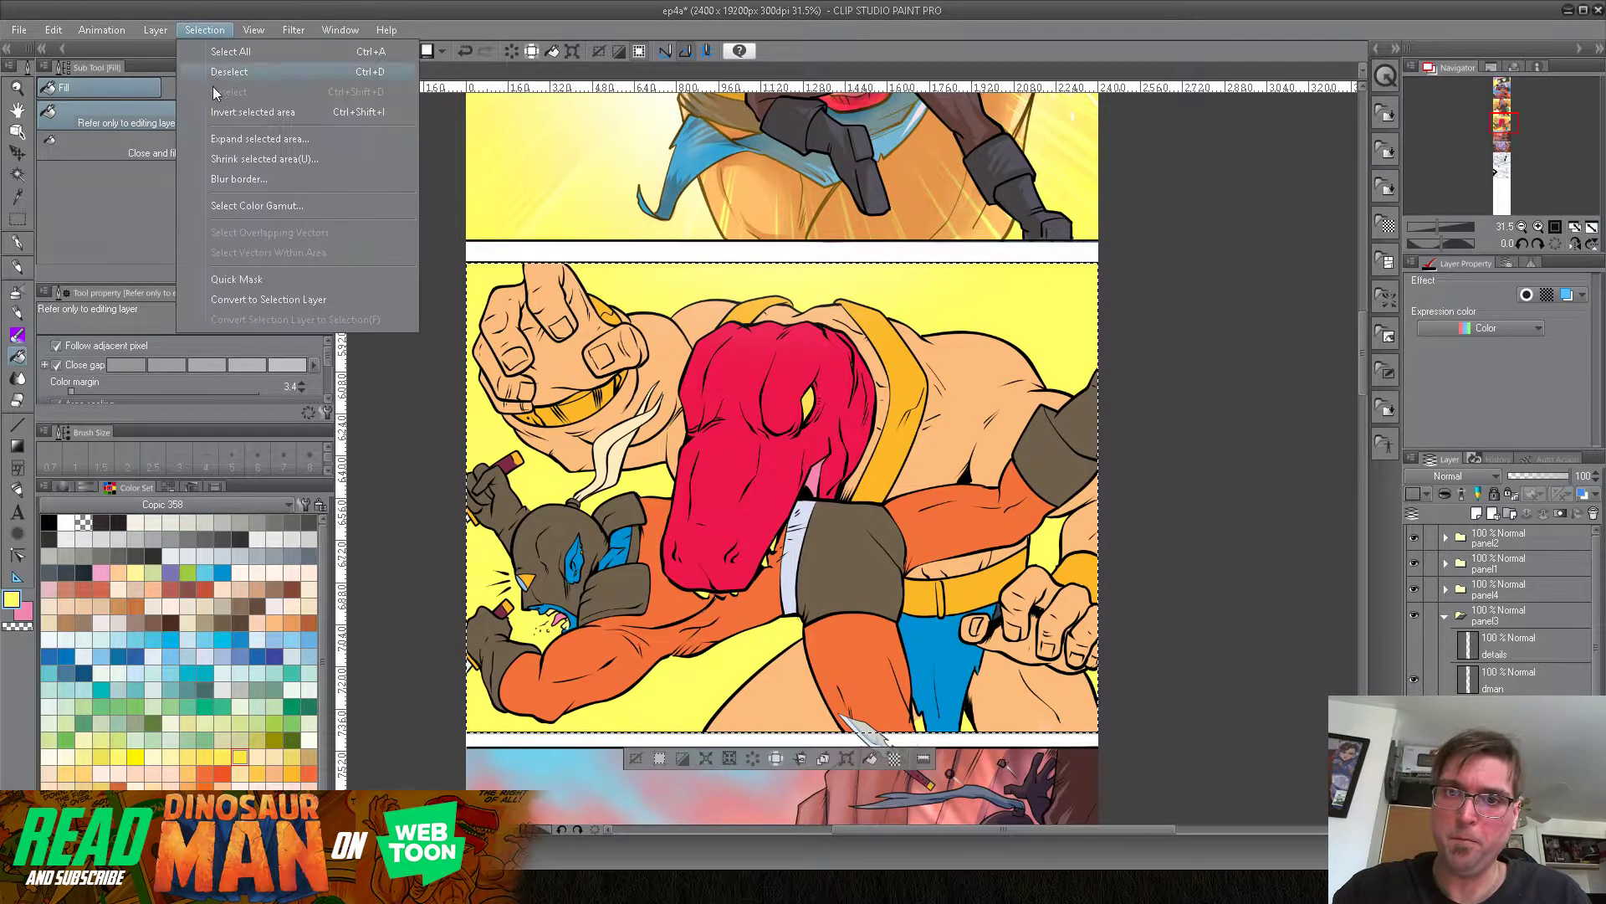
{"action": "left_click", "coordinate": [231, 72]}
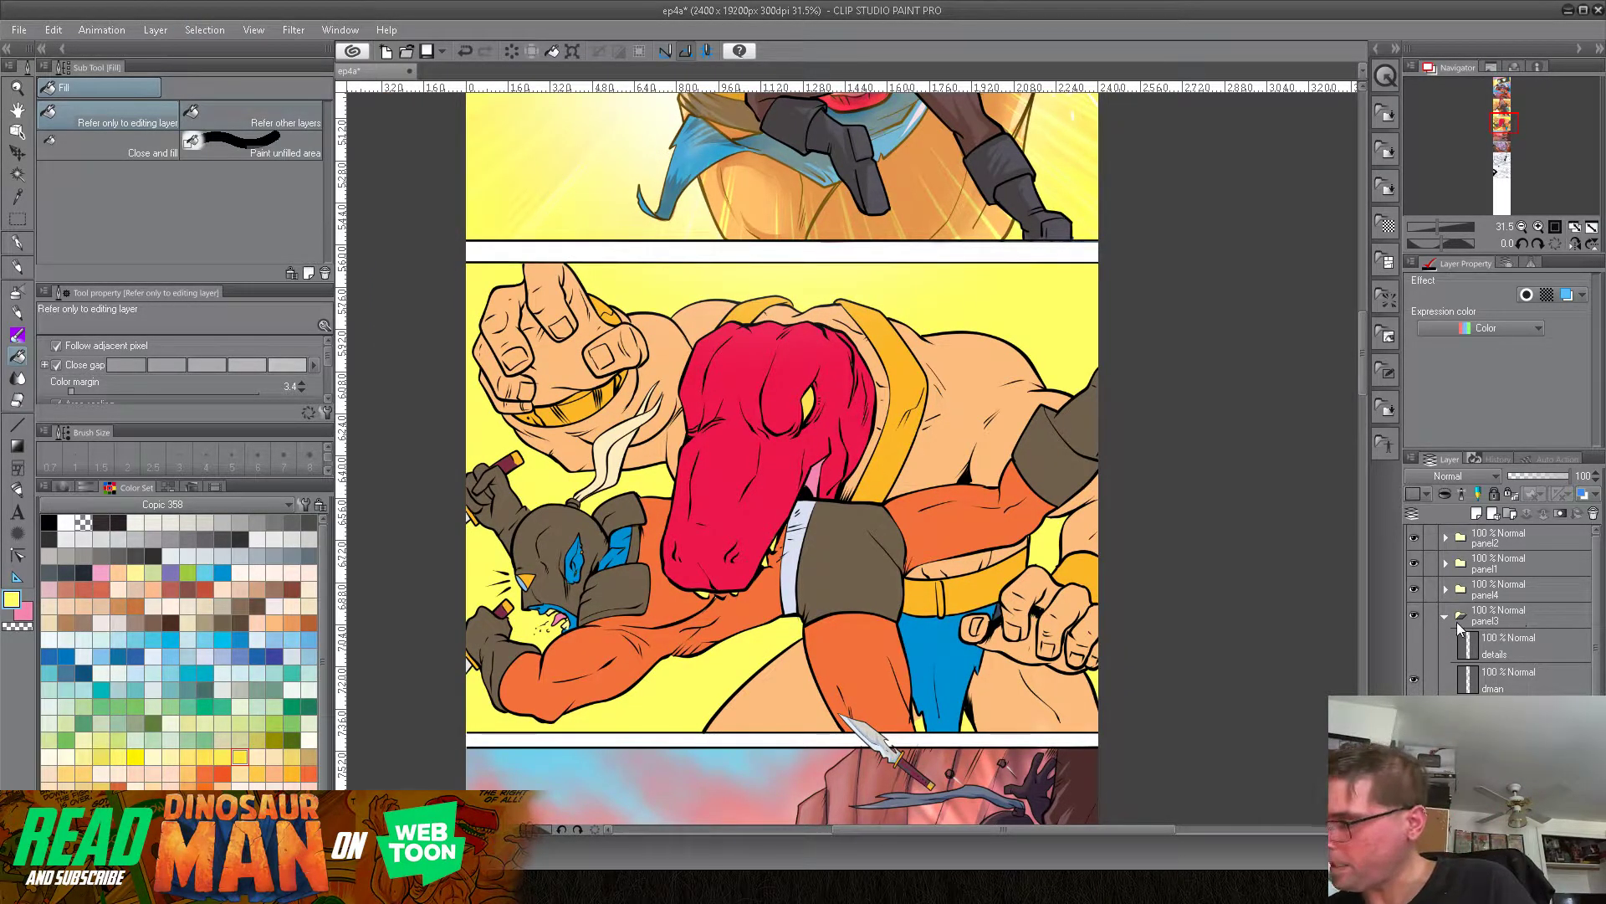
Step: Collapse the panel3 folder, then identify the panel2 folder by toggling folder visibility and expand it
{"action": "left_click", "coordinate": [1445, 616]}
{"action": "left_click", "coordinate": [1413, 588]}
{"action": "left_click", "coordinate": [1414, 588]}
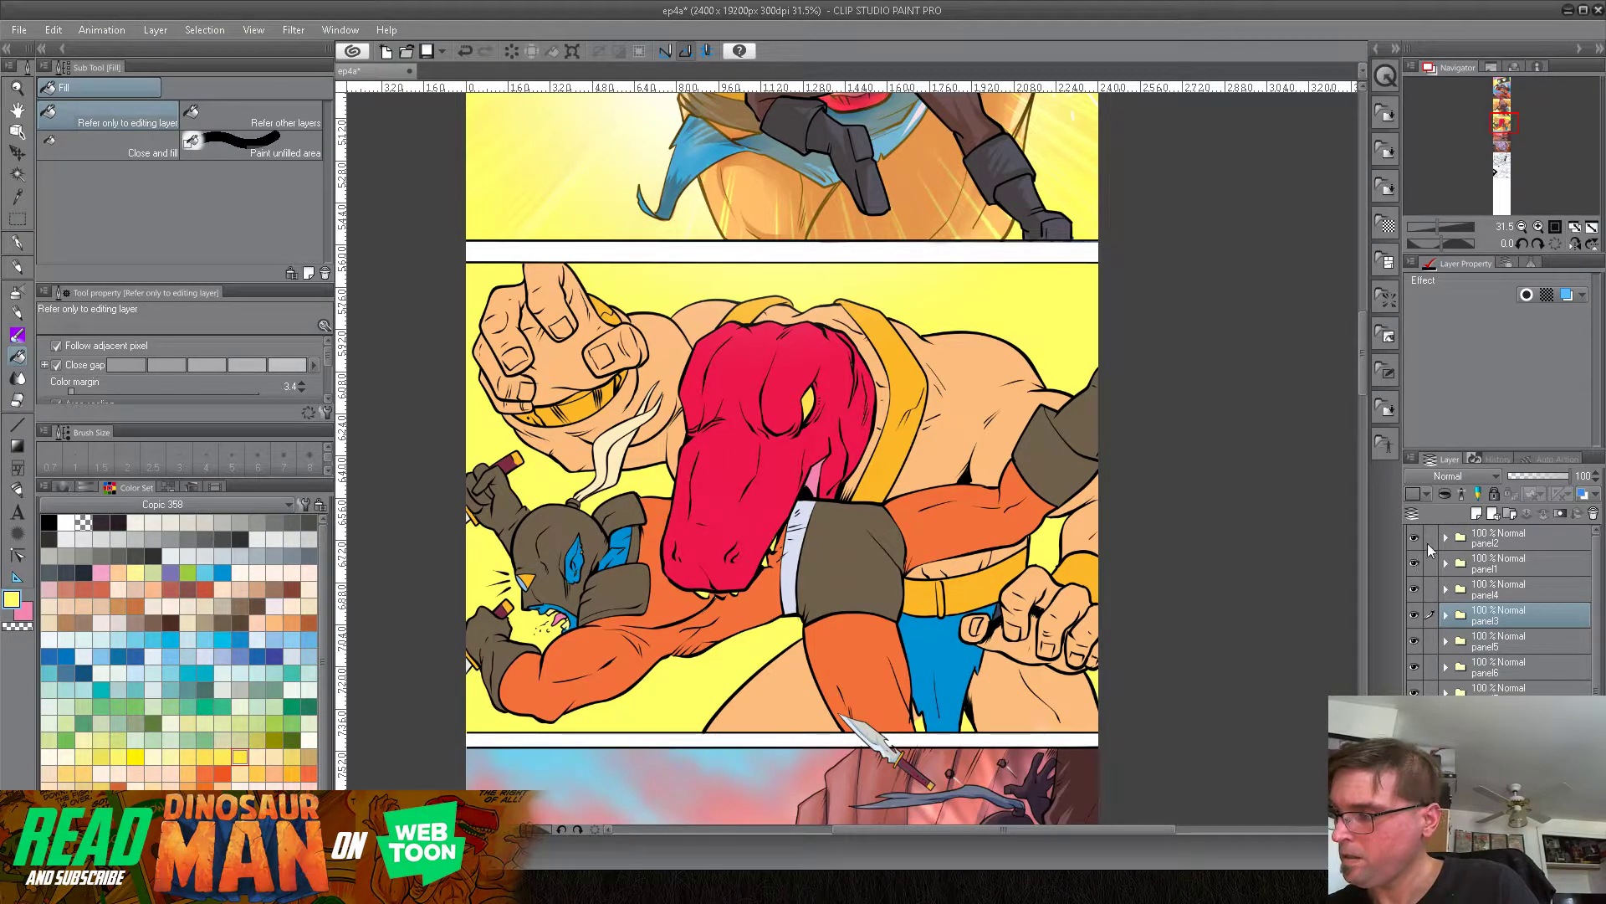
{"action": "left_click", "coordinate": [1414, 536]}
{"action": "left_click", "coordinate": [1414, 537]}
{"action": "left_click", "coordinate": [1445, 537]}
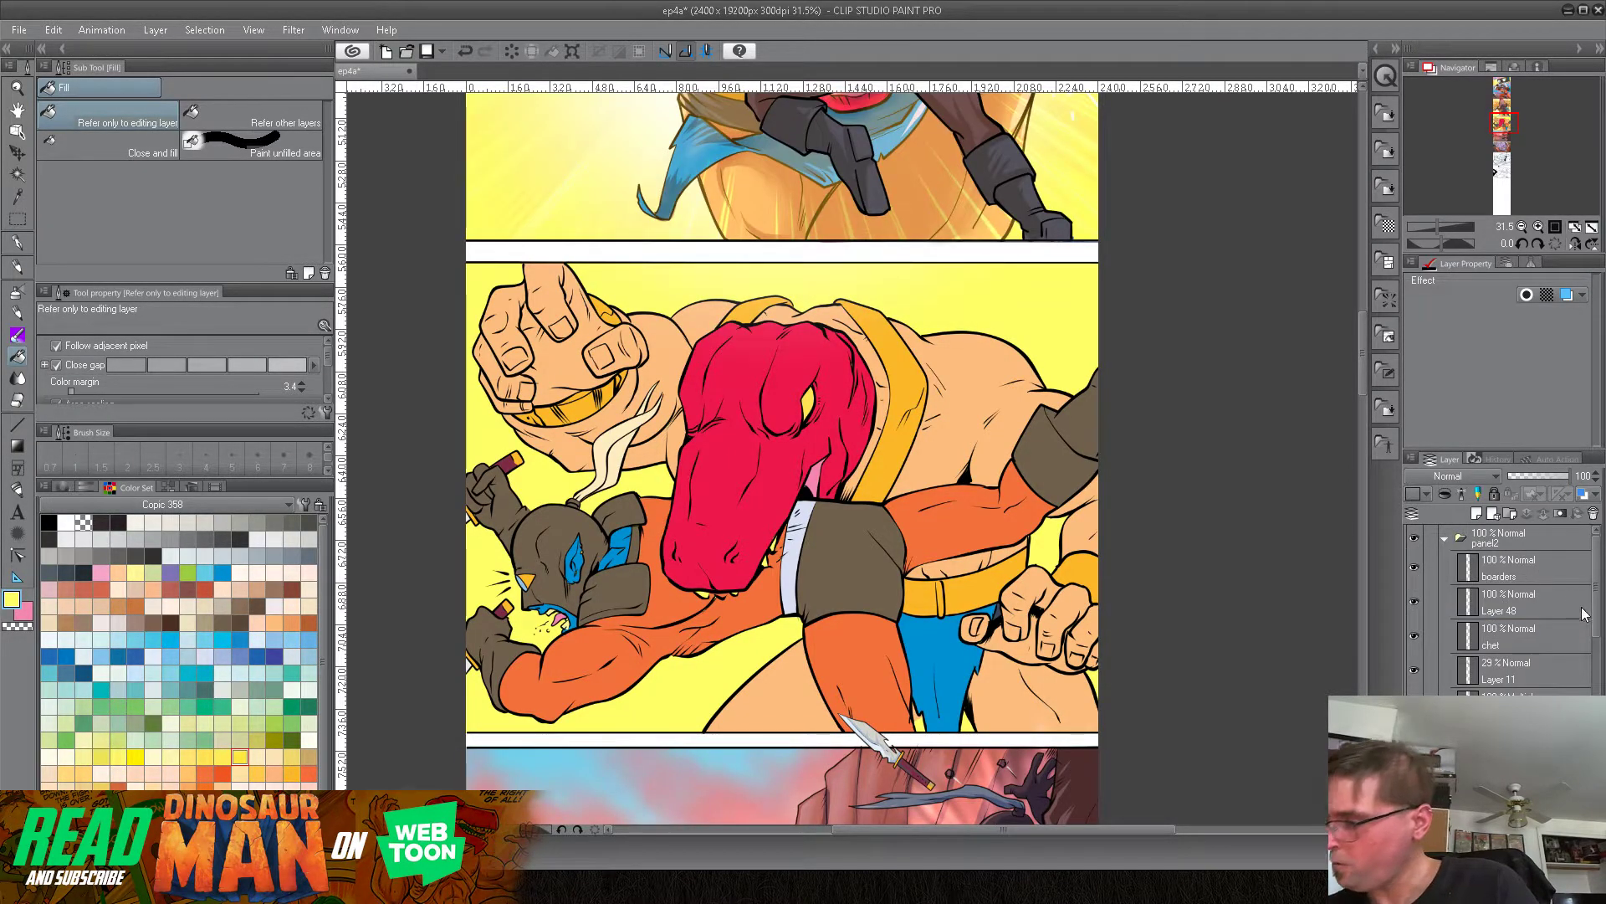
Step: Examine the panel2 layers by toggling their visibility, and select the layer below dman mouthinterior
{"action": "scroll", "coordinate": [1583, 611], "scroll_direction": "down", "scroll_amount": 5}
{"action": "scroll", "coordinate": [1603, 623], "scroll_direction": "up", "scroll_amount": 5}
{"action": "scroll", "coordinate": [1603, 623], "scroll_direction": "up", "scroll_amount": 1}
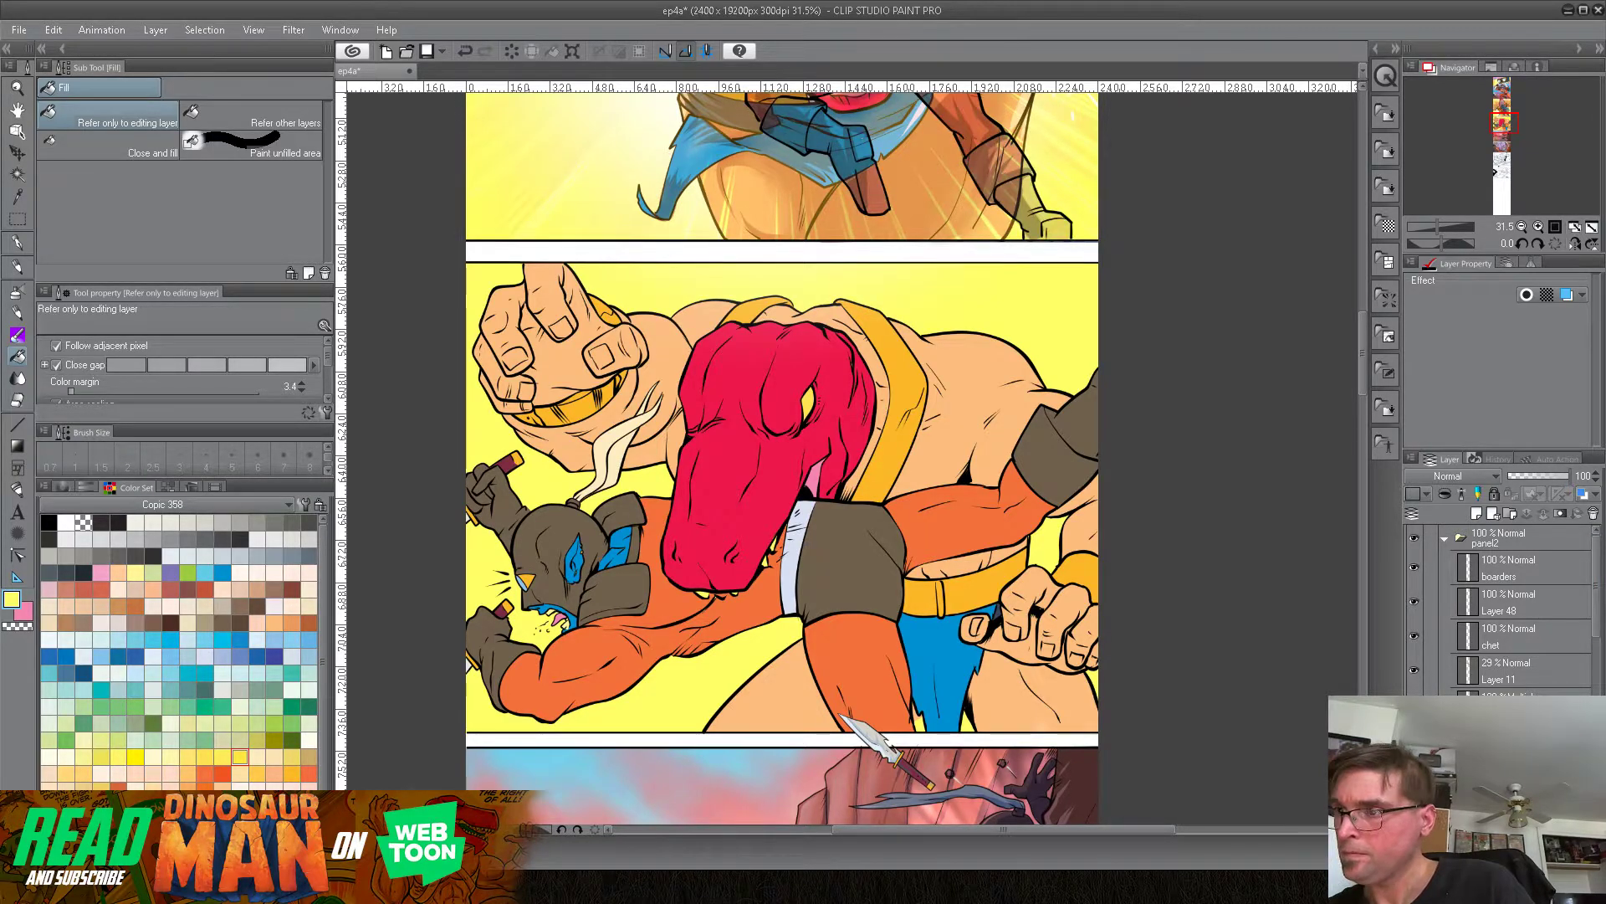
{"action": "scroll", "coordinate": [1600, 627], "scroll_direction": "down", "scroll_amount": 4}
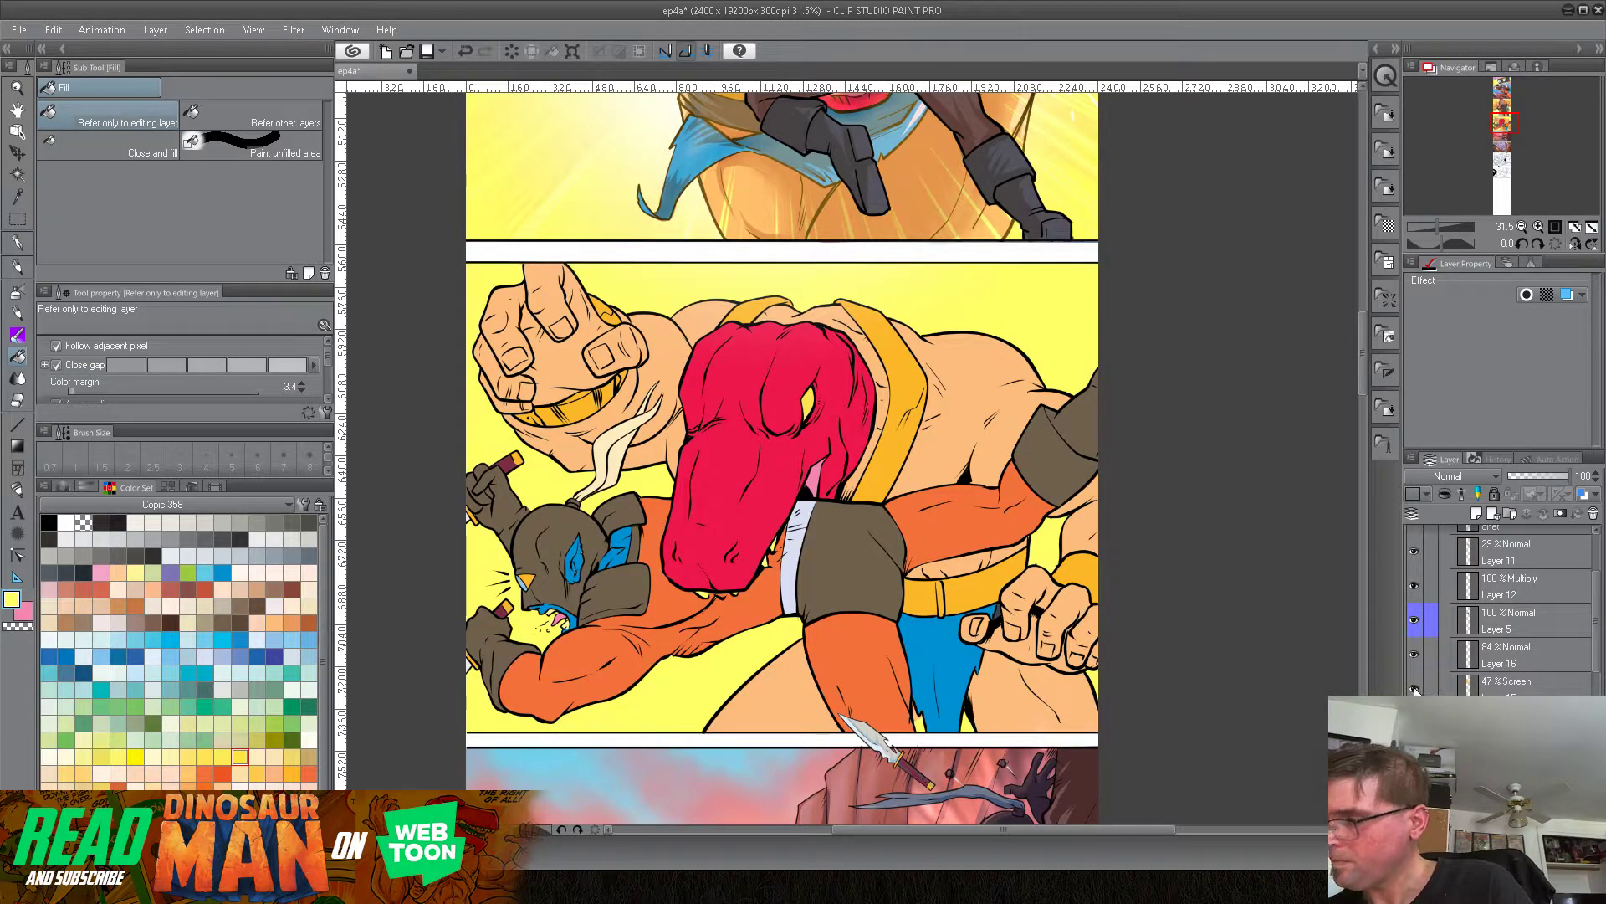
{"action": "left_click", "coordinate": [1414, 687]}
{"action": "left_click", "coordinate": [1414, 687]}
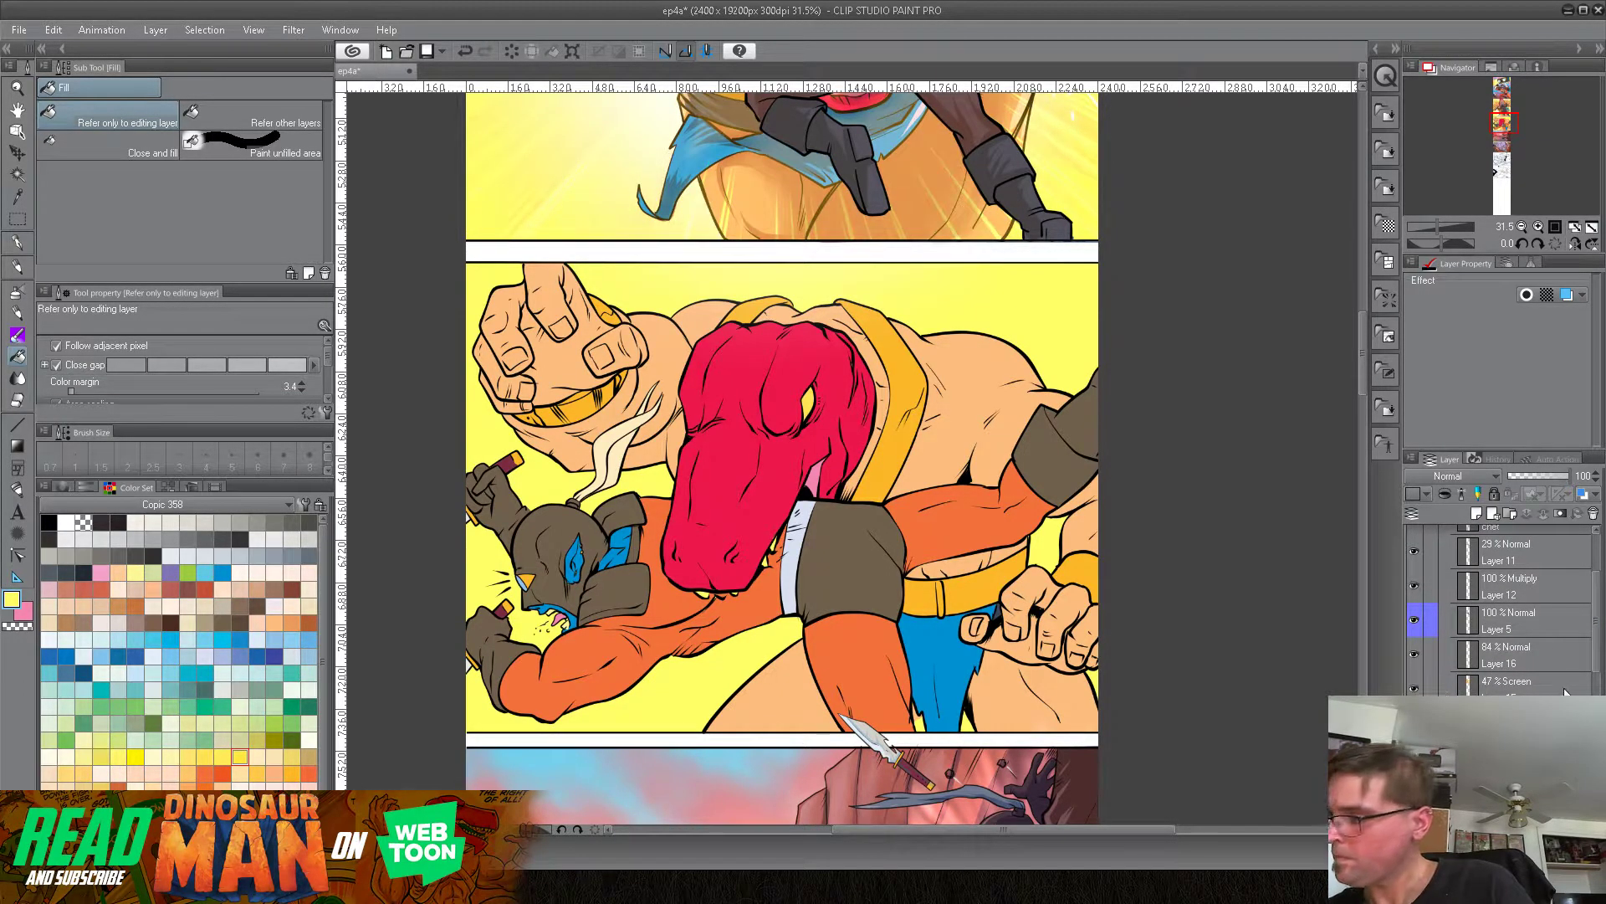
{"action": "scroll", "coordinate": [1598, 681], "scroll_direction": "down", "scroll_amount": 1}
{"action": "scroll", "coordinate": [1598, 681], "scroll_direction": "down", "scroll_amount": 1}
{"action": "left_click", "coordinate": [1416, 681]}
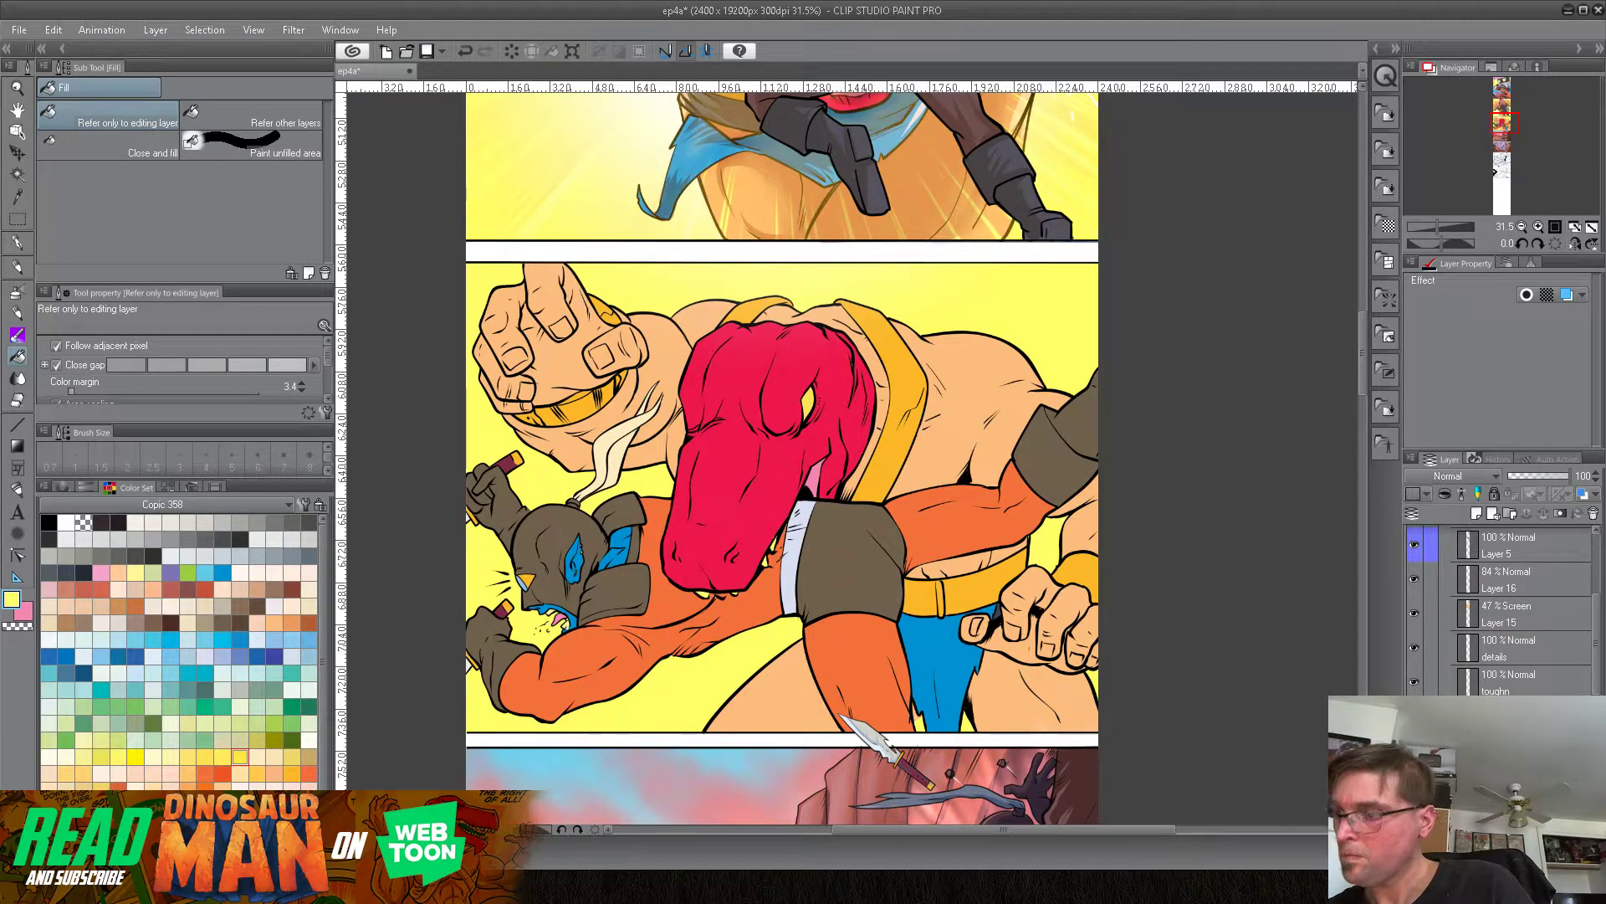
{"action": "left_click_drag", "start_coordinate": [1594, 688], "coordinate": [1594, 692]}
{"action": "scroll", "coordinate": [1522, 611], "scroll_direction": "down", "scroll_amount": 3}
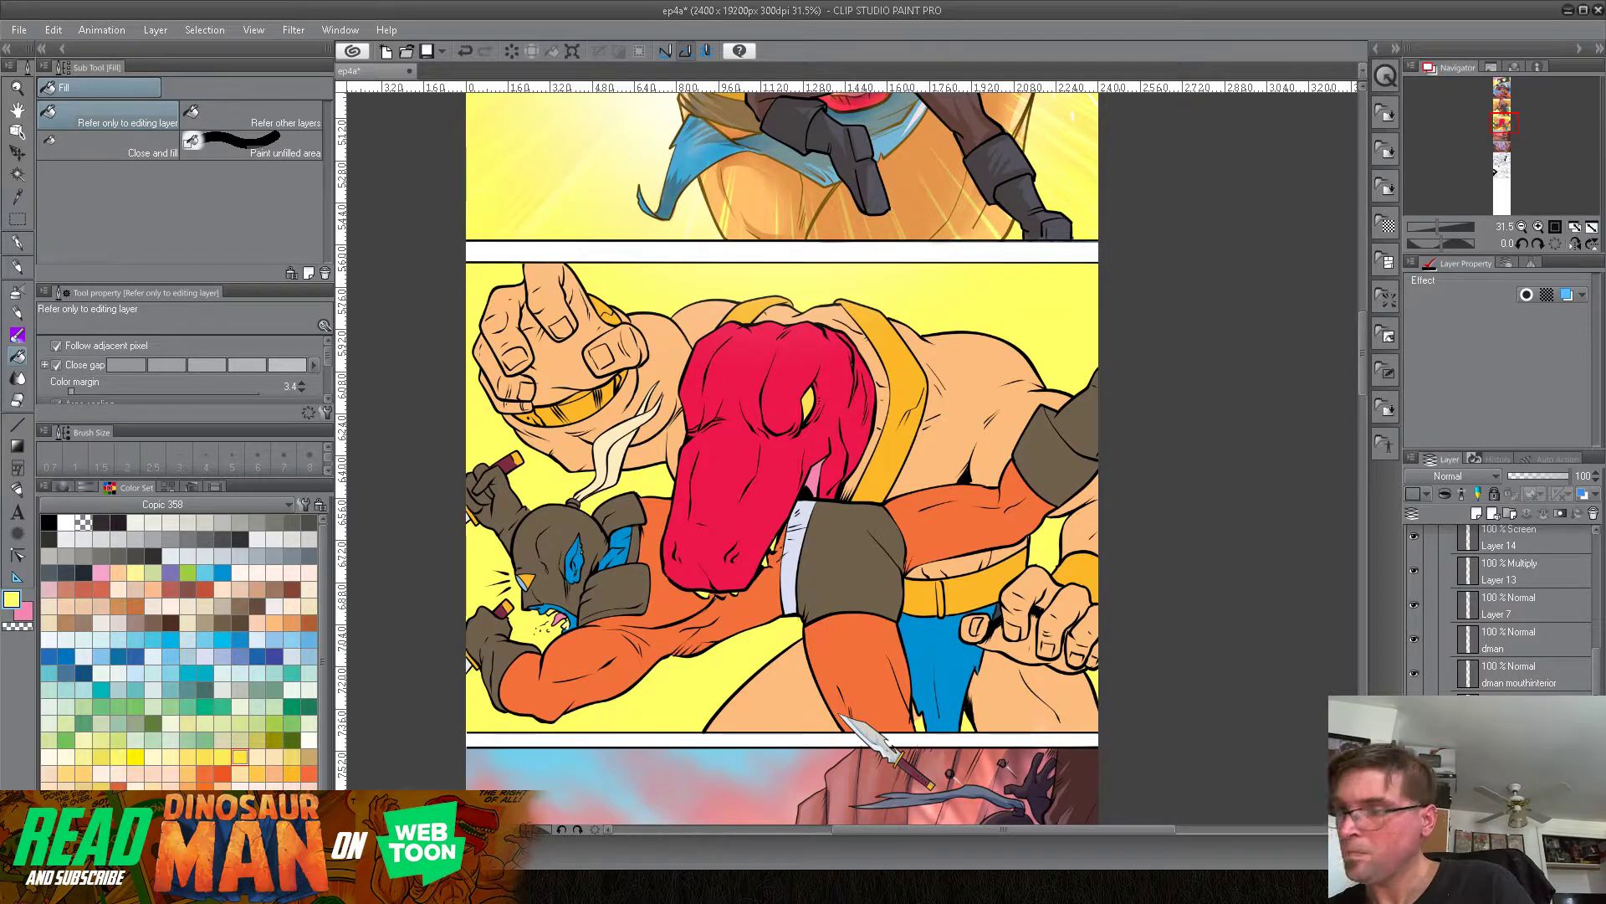
{"action": "left_click", "coordinate": [1518, 707]}
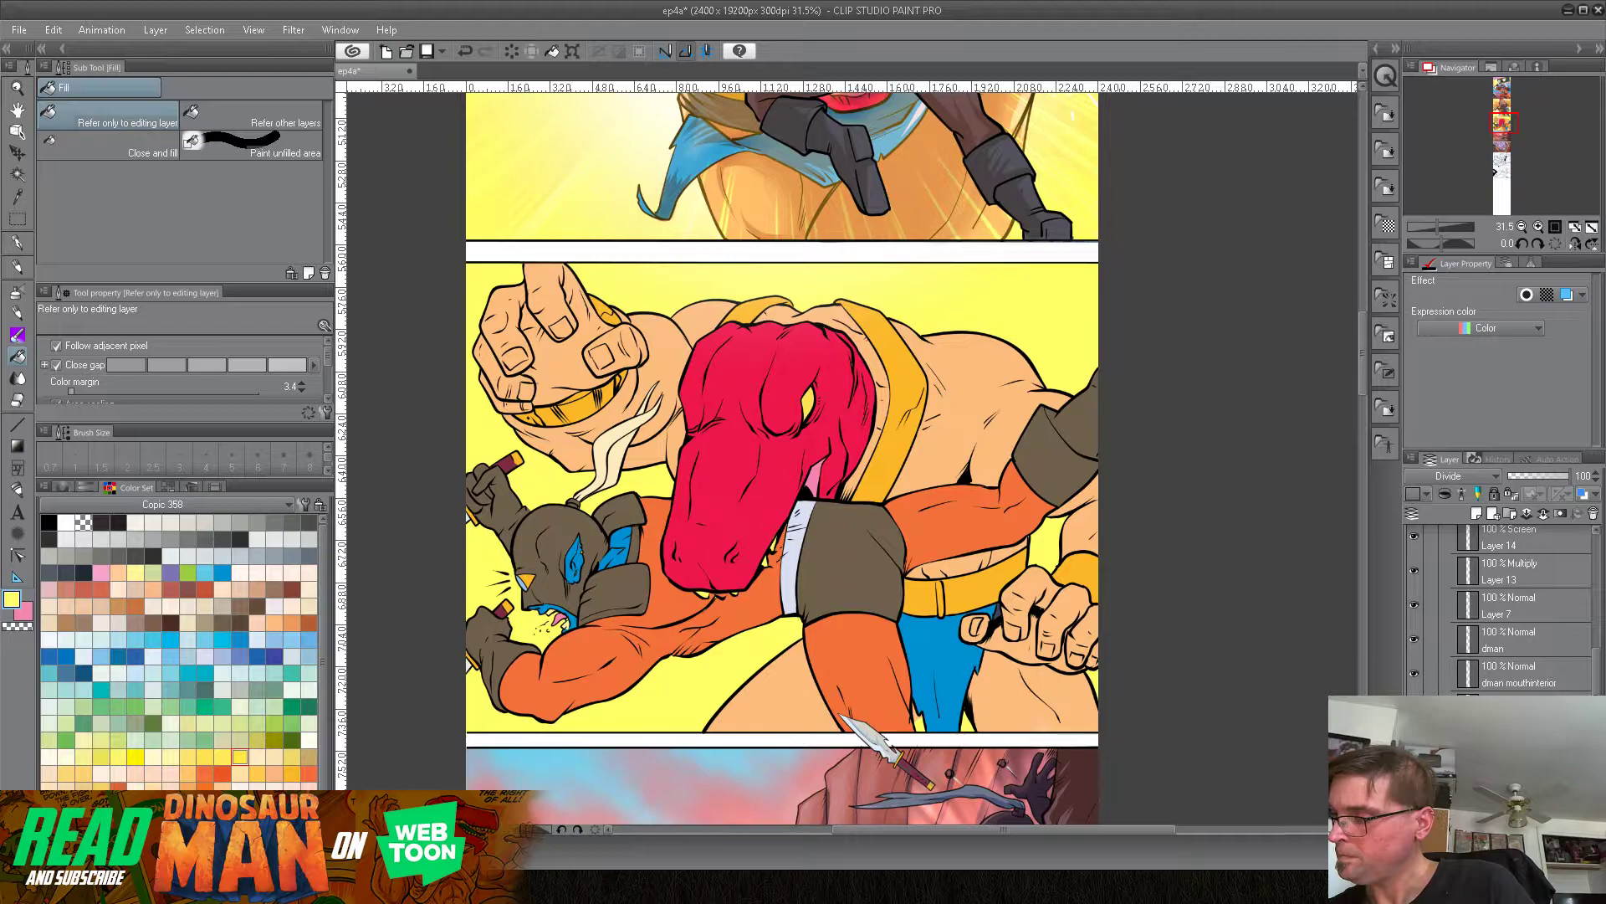
Step: Duplicate the Concentration 01 layer in the panel2 folder
{"action": "right_click", "coordinate": [1519, 707]}
{"action": "left_click", "coordinate": [1473, 422]}
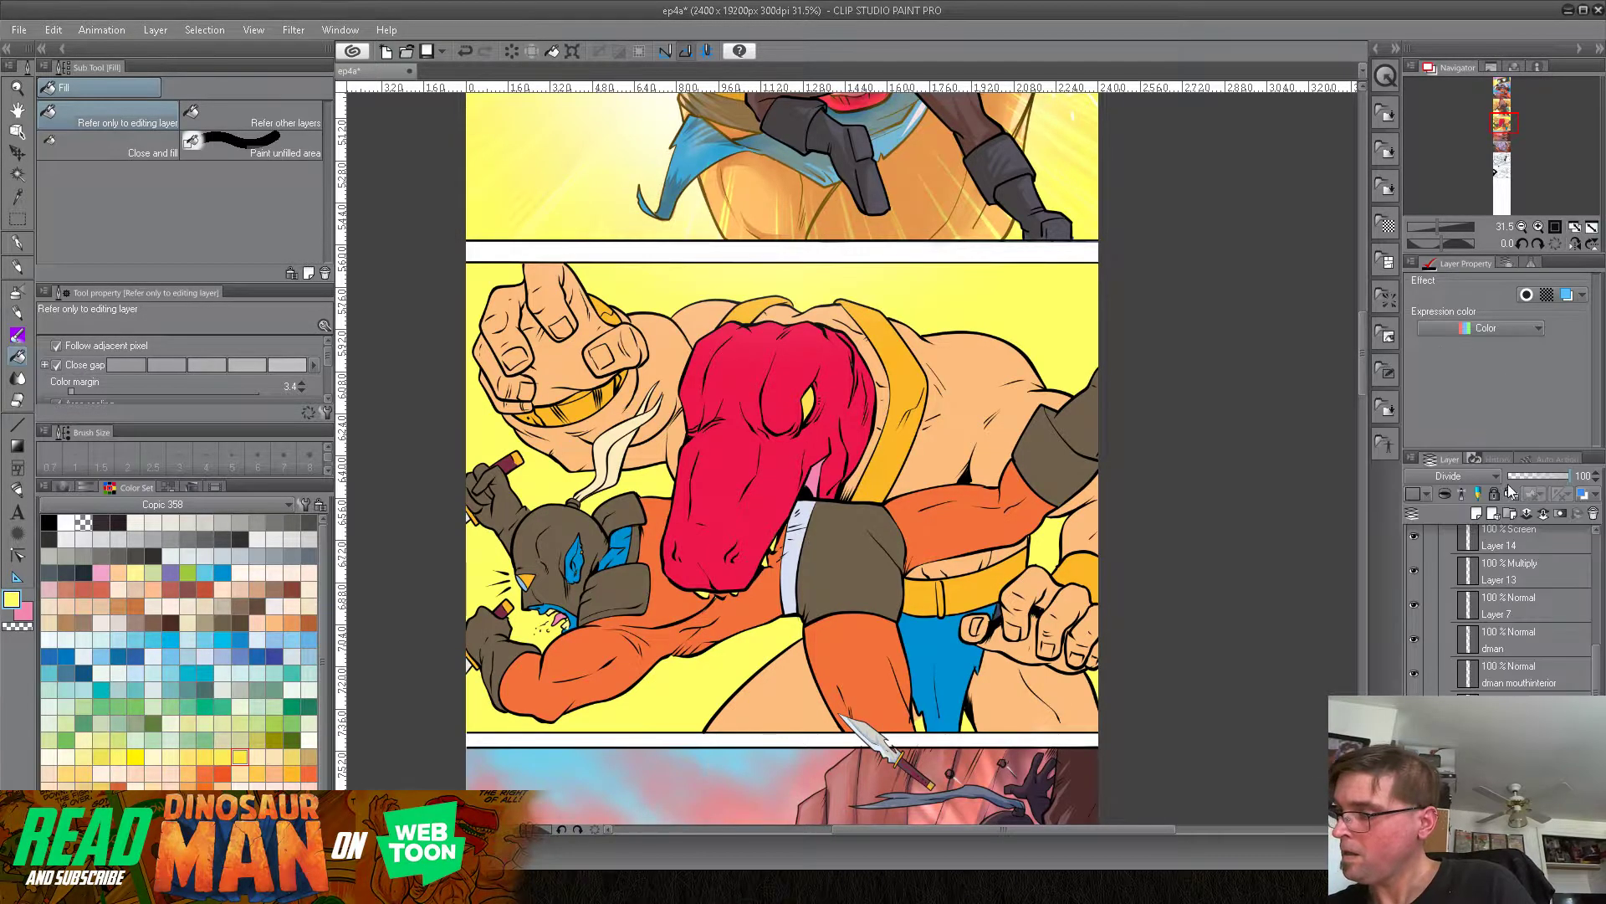
{"action": "scroll", "coordinate": [1539, 602], "scroll_direction": "down", "scroll_amount": 5}
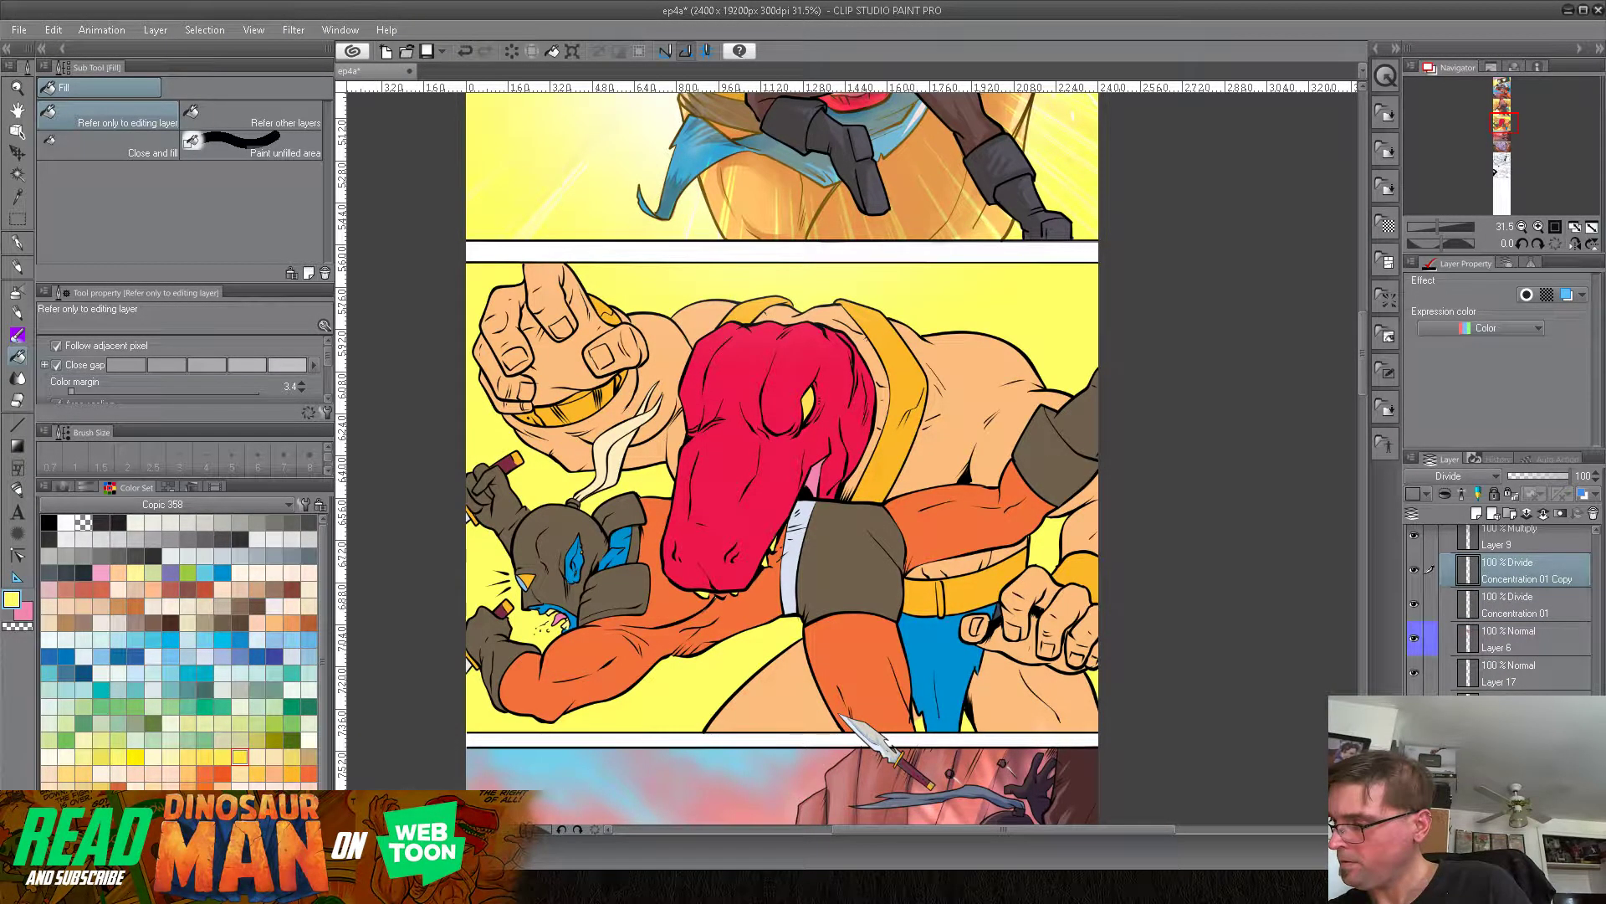
{"action": "key", "text": "ctrl+e"}
Step: Collapse the panel2 folder and move the Concentration 01 copy to the top of the expanded panel3 folder
{"action": "scroll", "coordinate": [1529, 559], "scroll_direction": "down", "scroll_amount": 10}
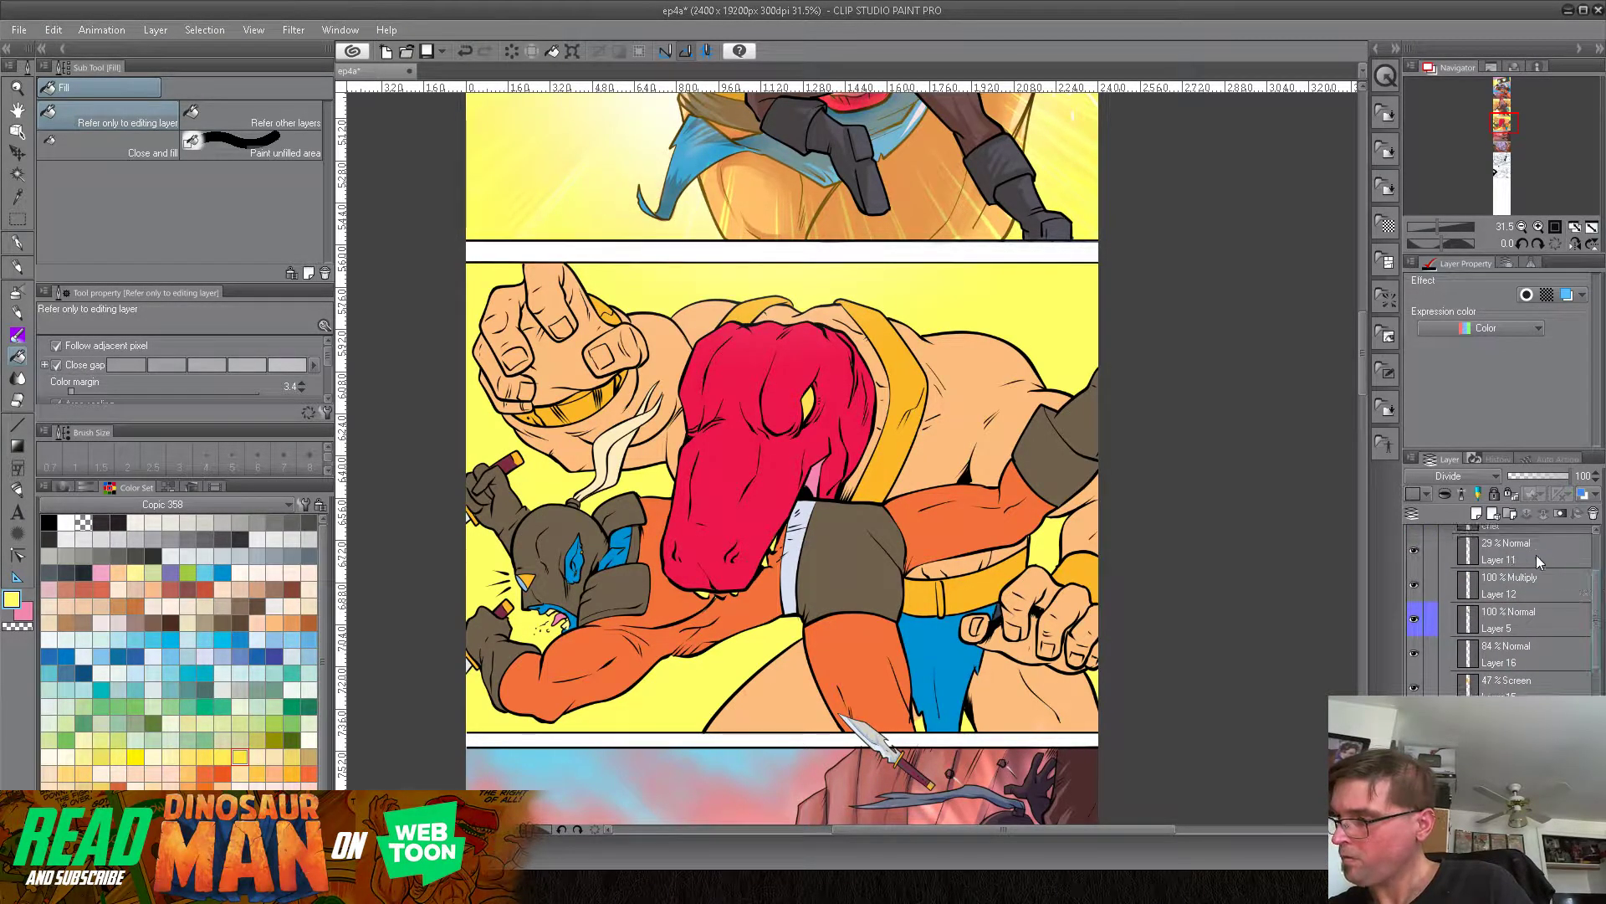
{"action": "left_click_drag", "start_coordinate": [1597, 599], "coordinate": [1598, 554]}
{"action": "left_click", "coordinate": [1445, 538]}
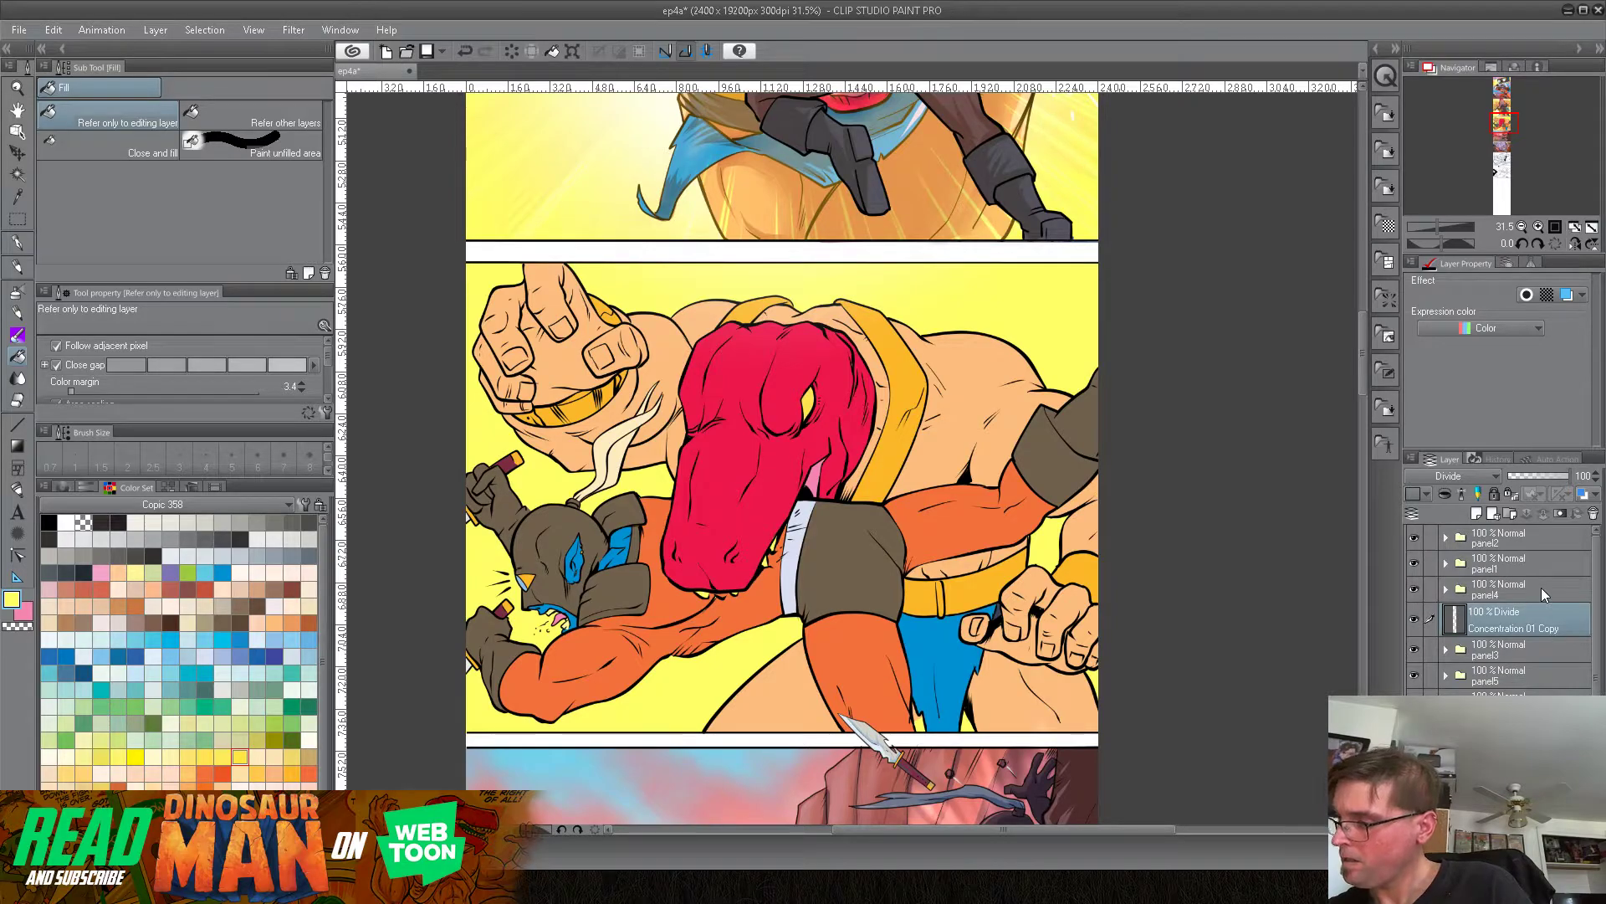
{"action": "left_click", "coordinate": [1445, 650]}
{"action": "left_click_drag", "start_coordinate": [1533, 645], "coordinate": [1536, 661]}
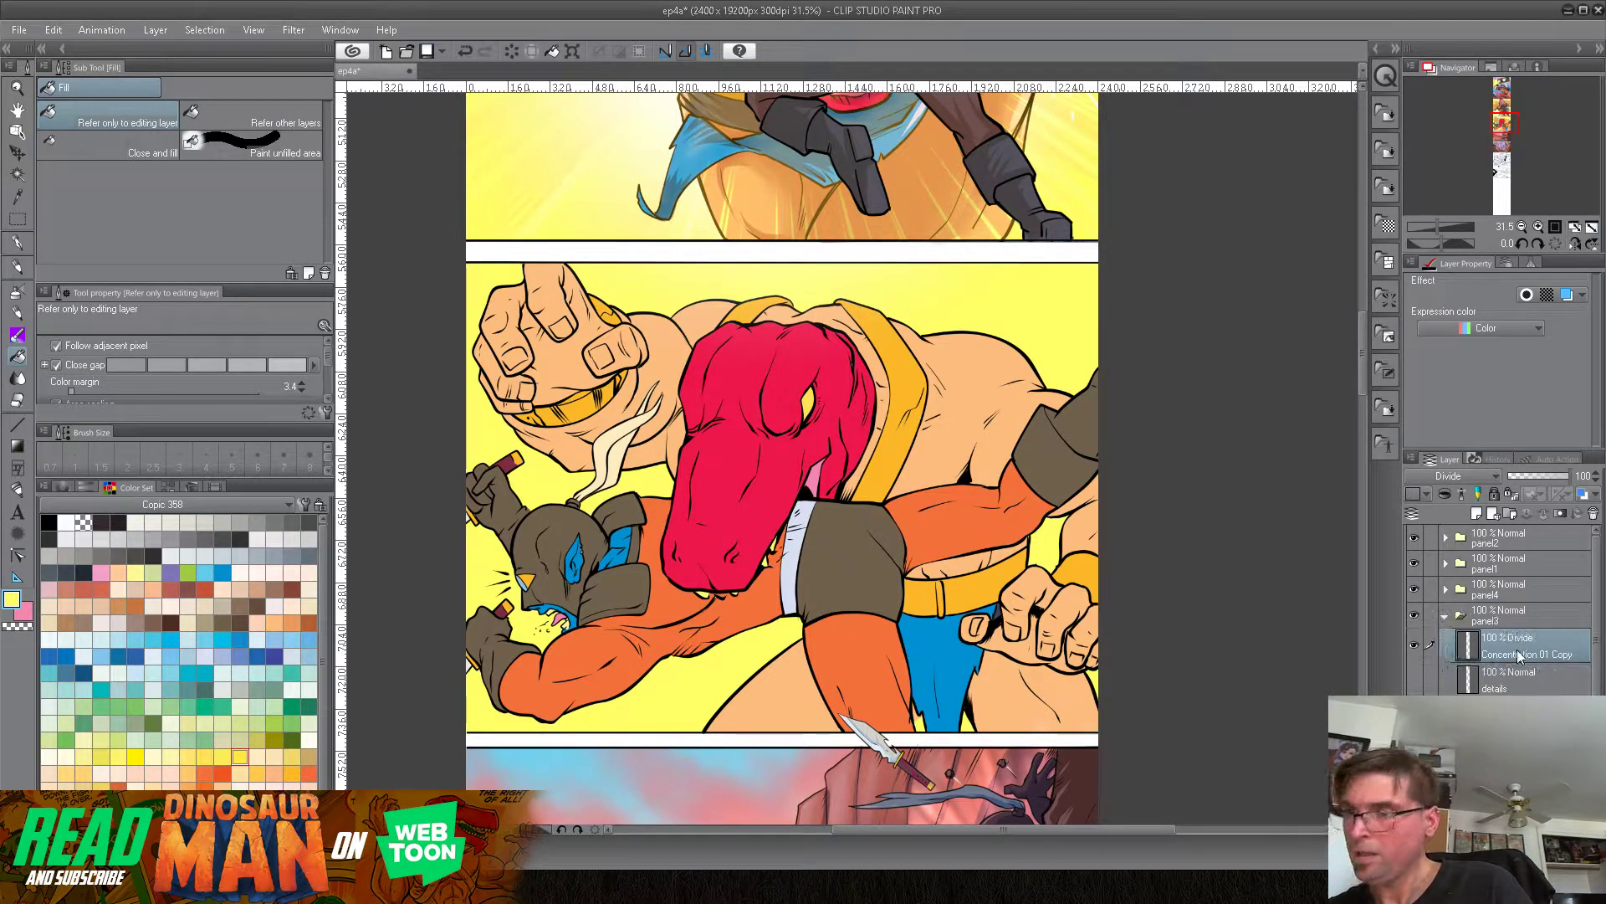
Step: Shift the copied concentration lines down onto the dinosaur man panel and place their layer below the character colours in panel3
{"action": "left_click", "coordinate": [16, 131]}
{"action": "left_click", "coordinate": [721, 243]}
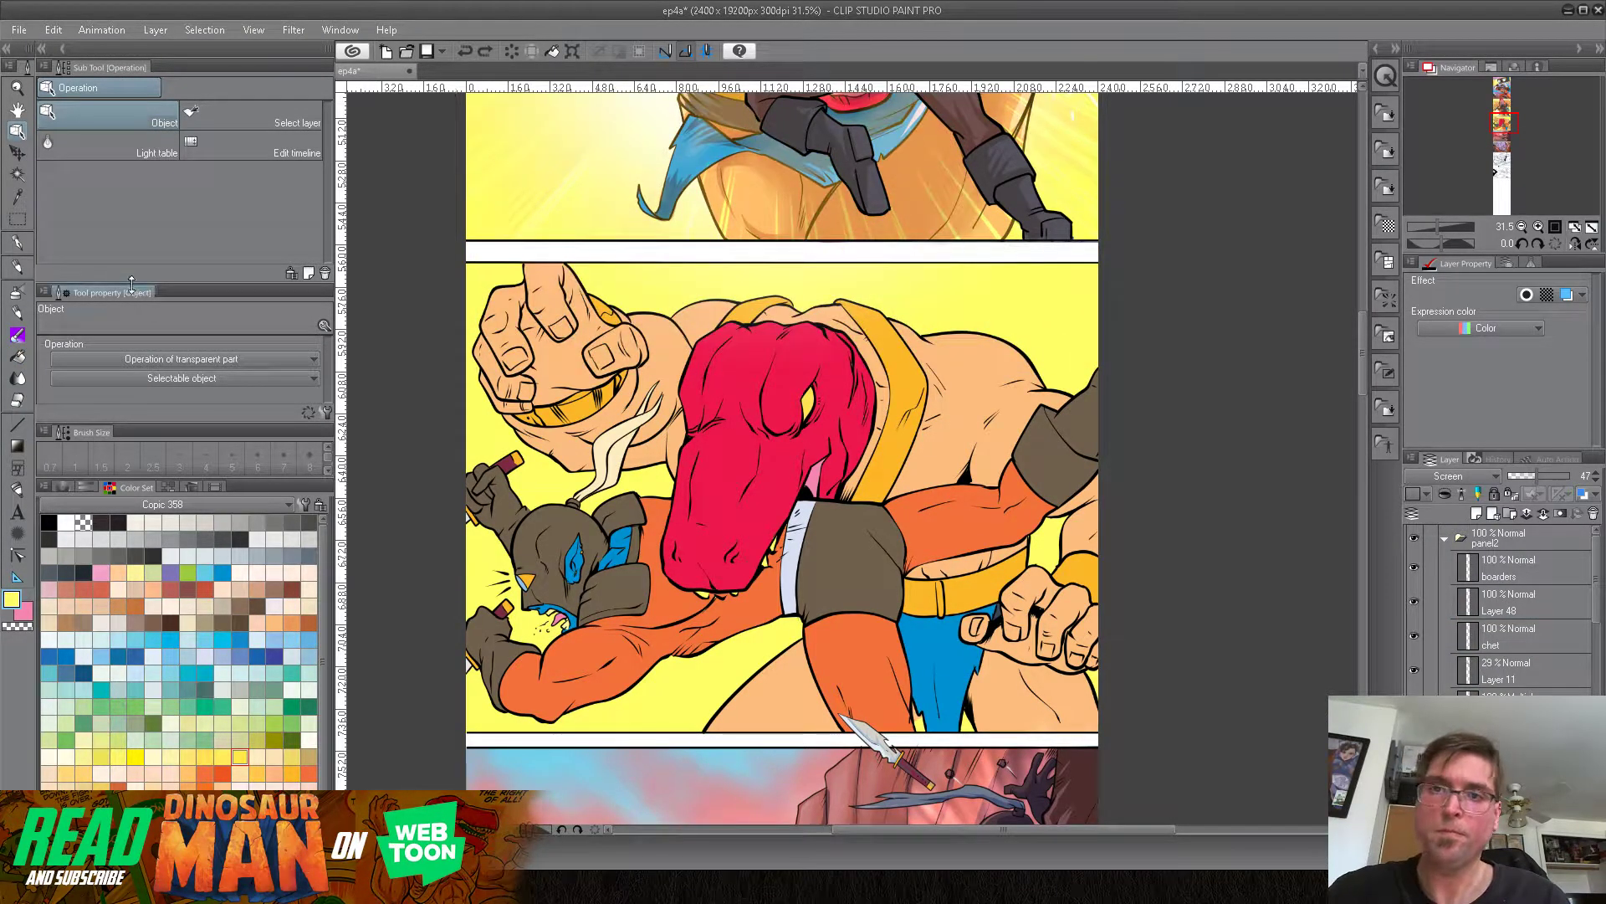
{"action": "key", "text": "k"}
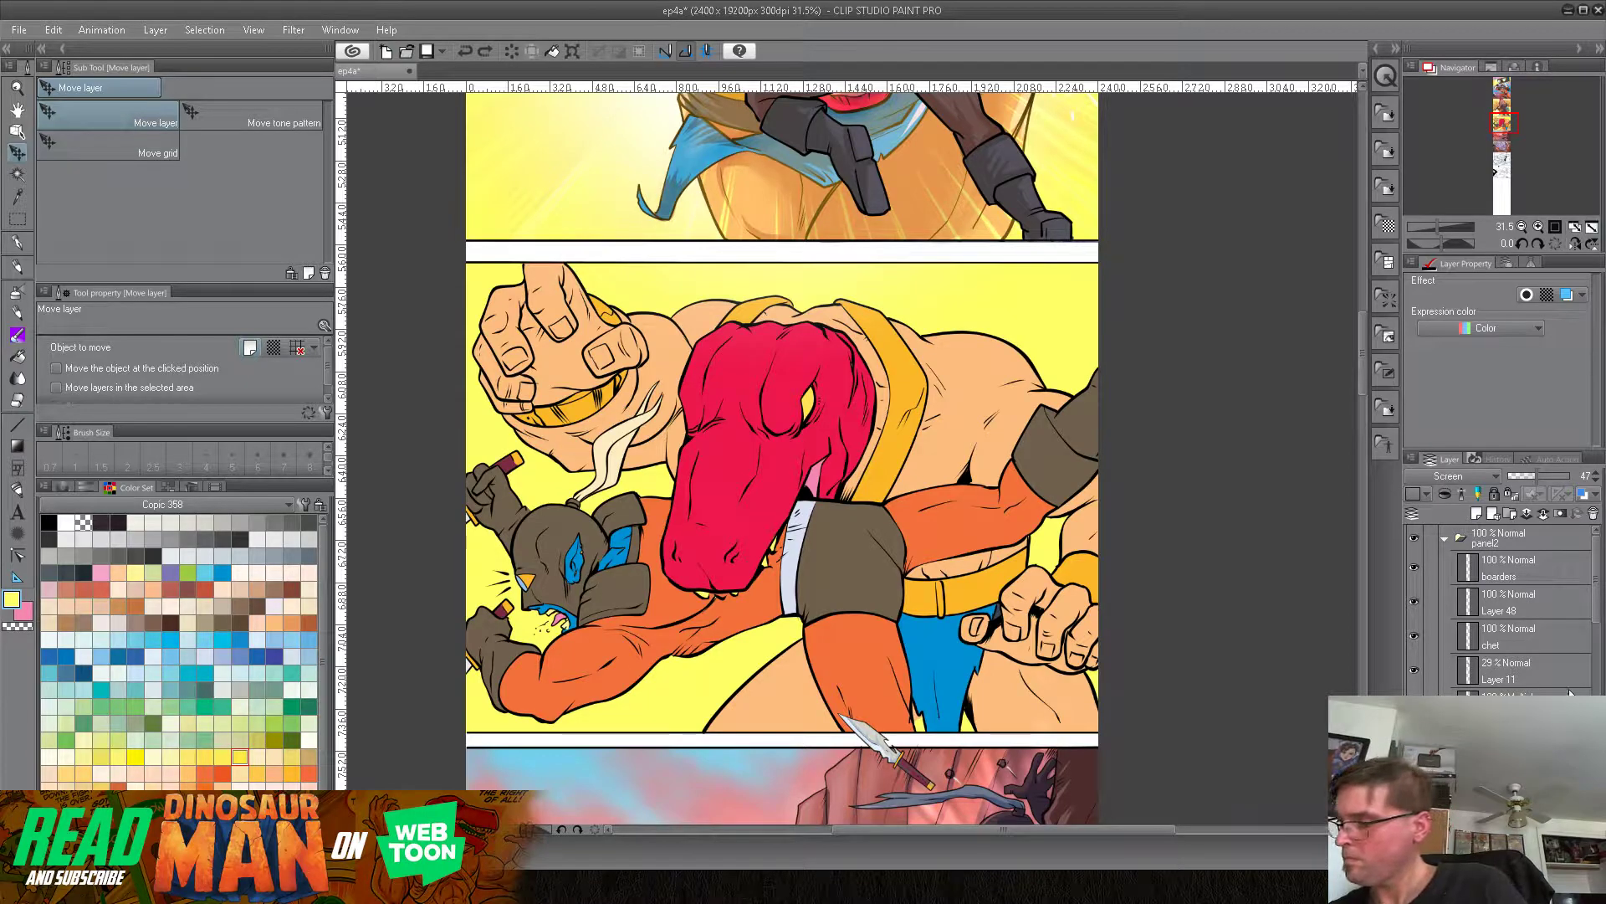
{"action": "left_click", "coordinate": [1446, 538]}
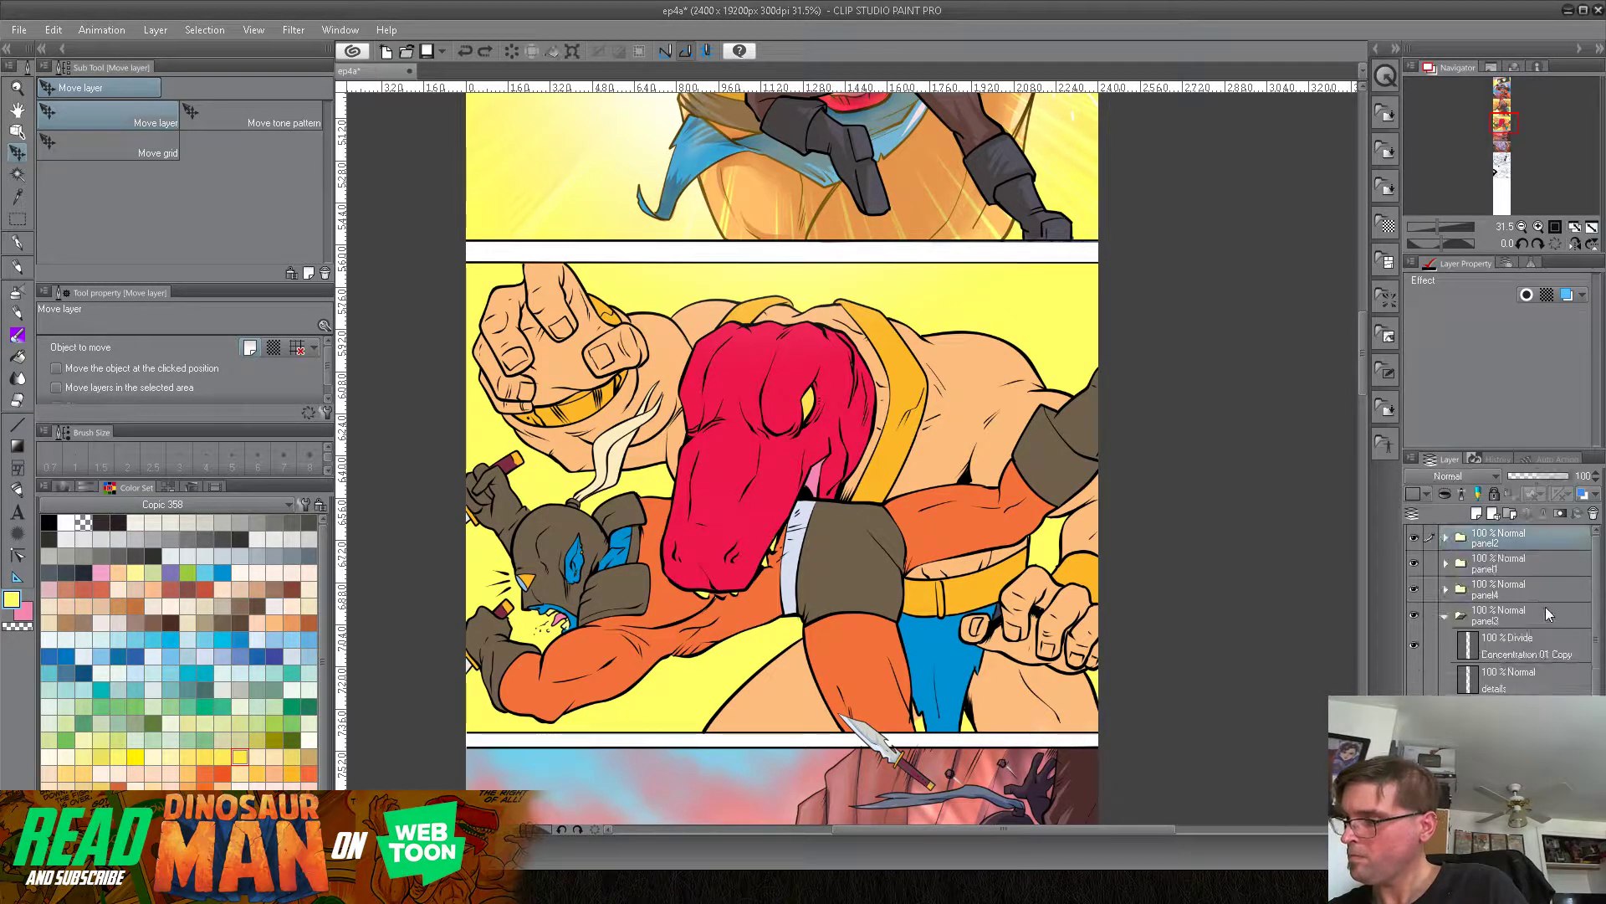
{"action": "left_click", "coordinate": [1539, 649]}
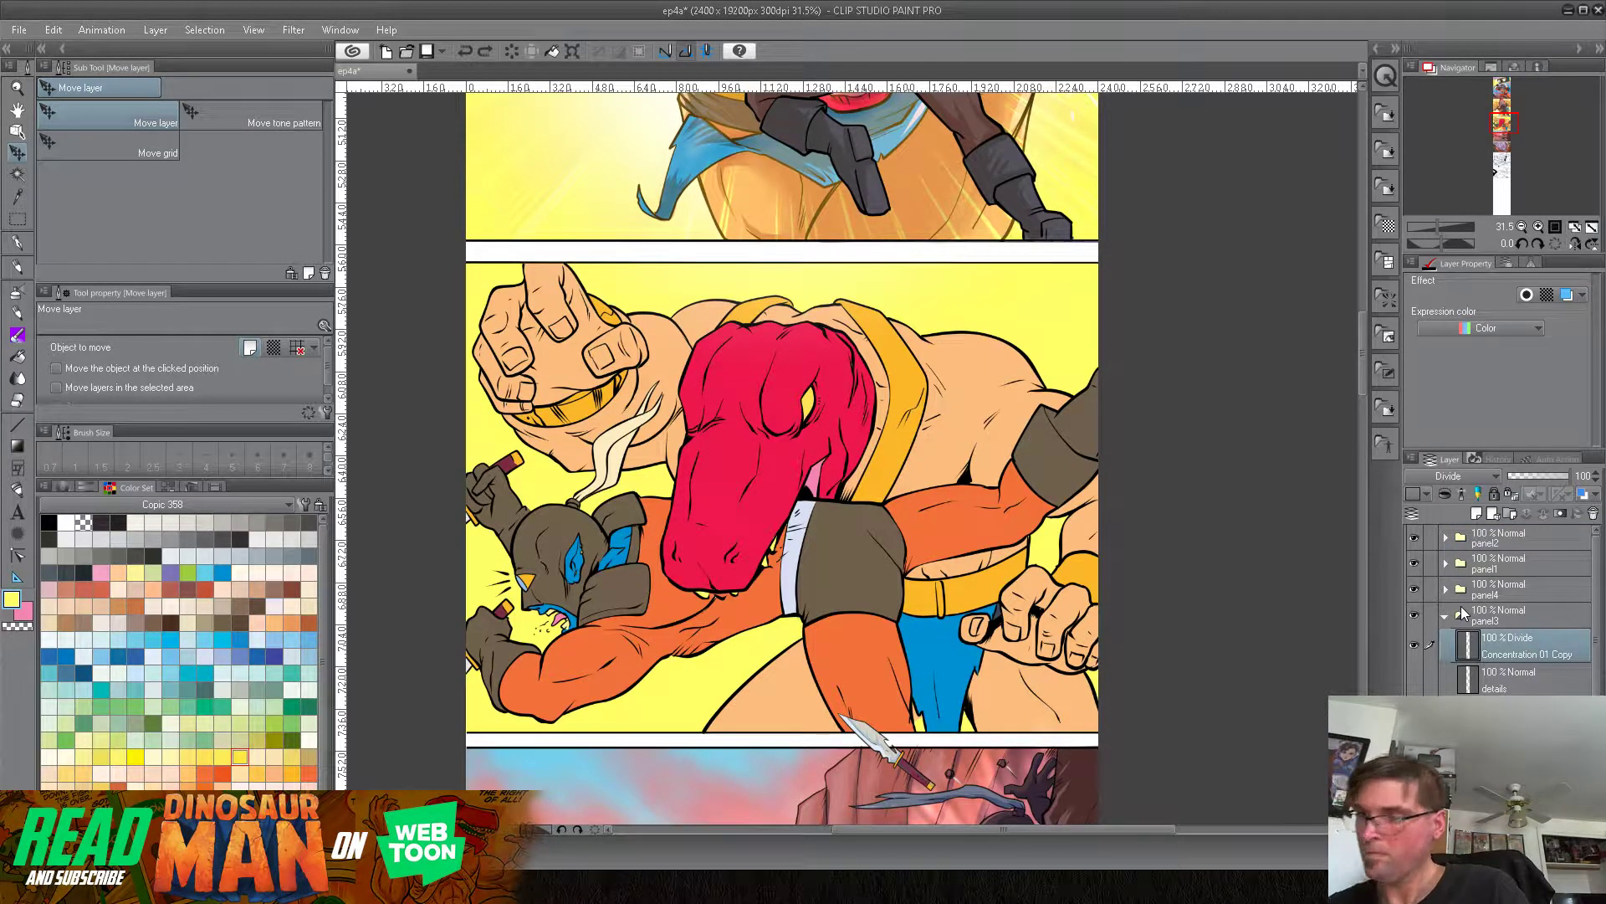
{"action": "left_click_drag", "start_coordinate": [991, 229], "coordinate": [990, 717]}
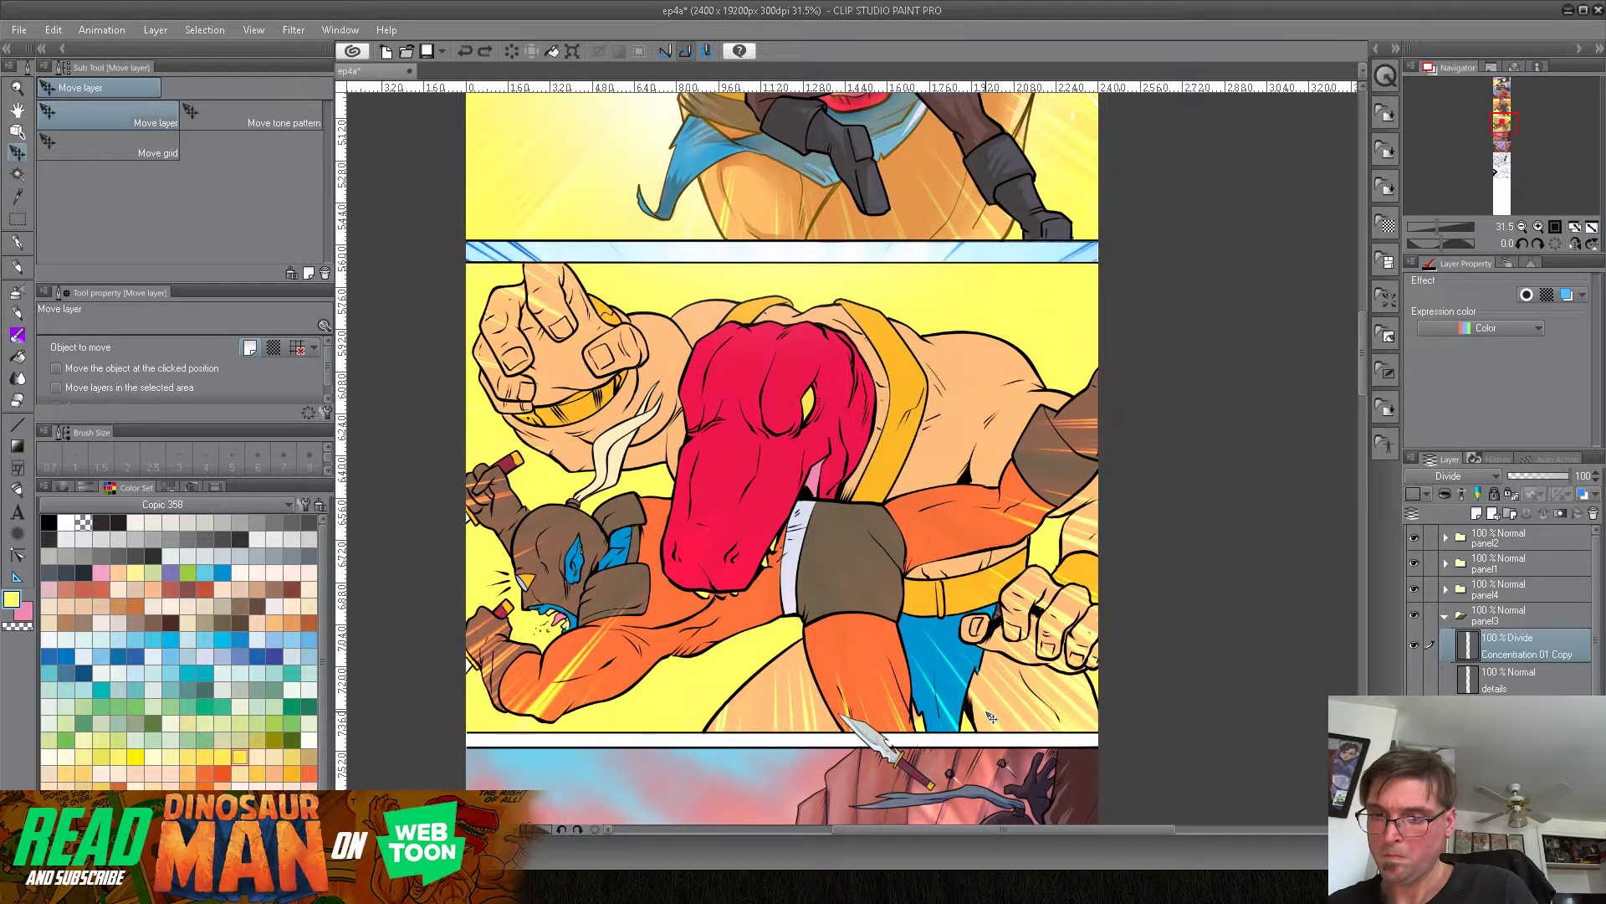
{"action": "left_click_drag", "start_coordinate": [1085, 500], "coordinate": [1090, 500]}
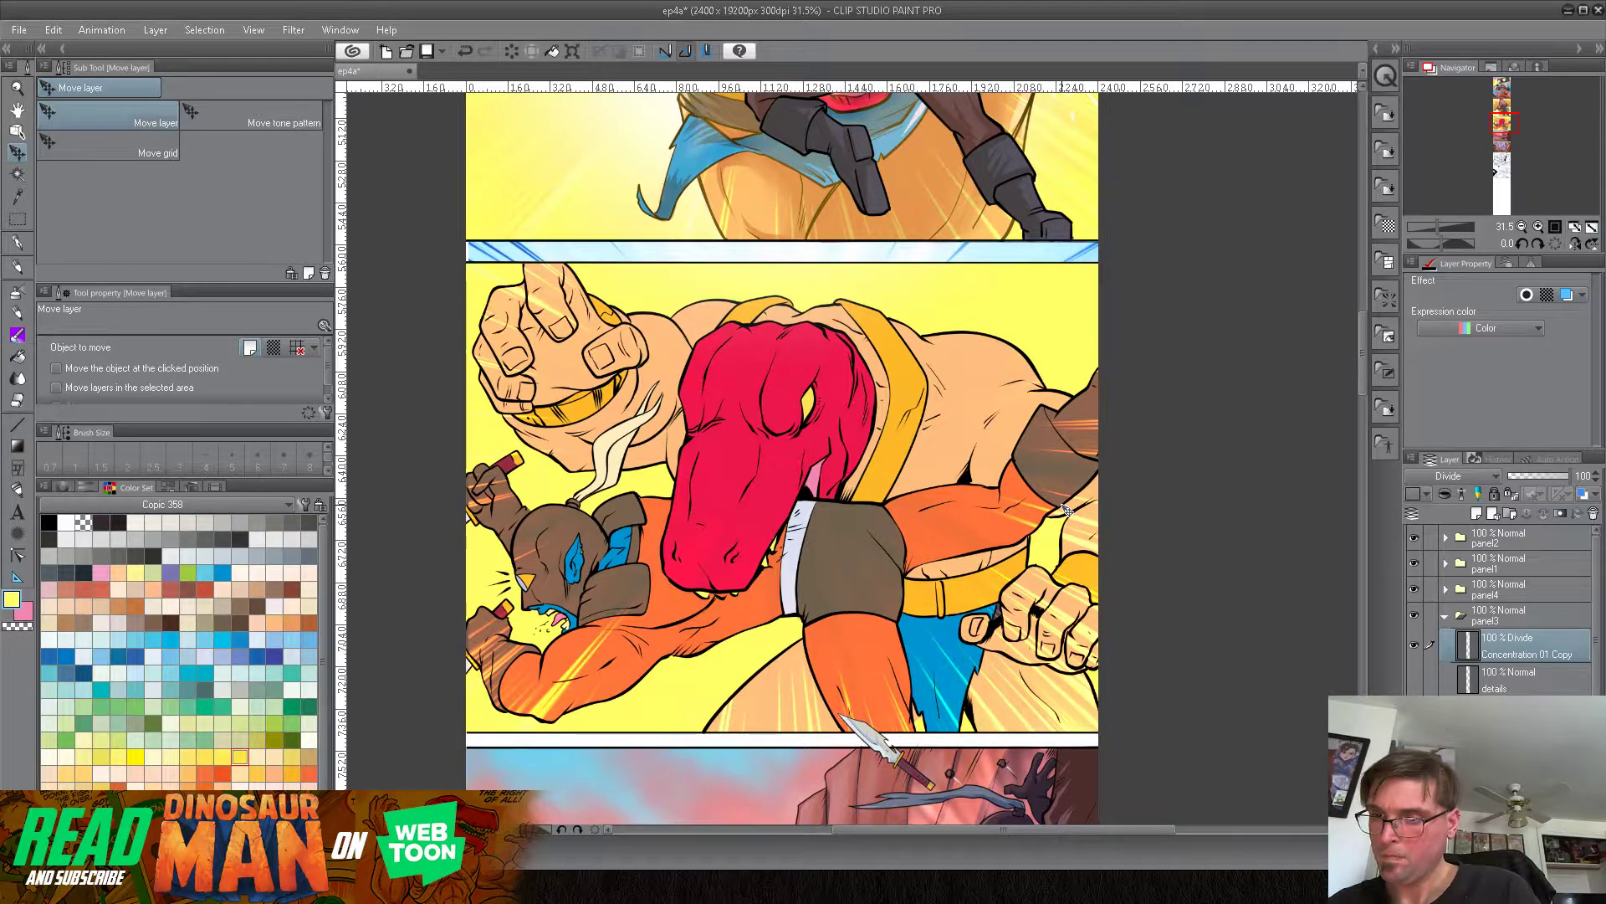
{"action": "left_click_drag", "start_coordinate": [1445, 232], "coordinate": [1440, 234]}
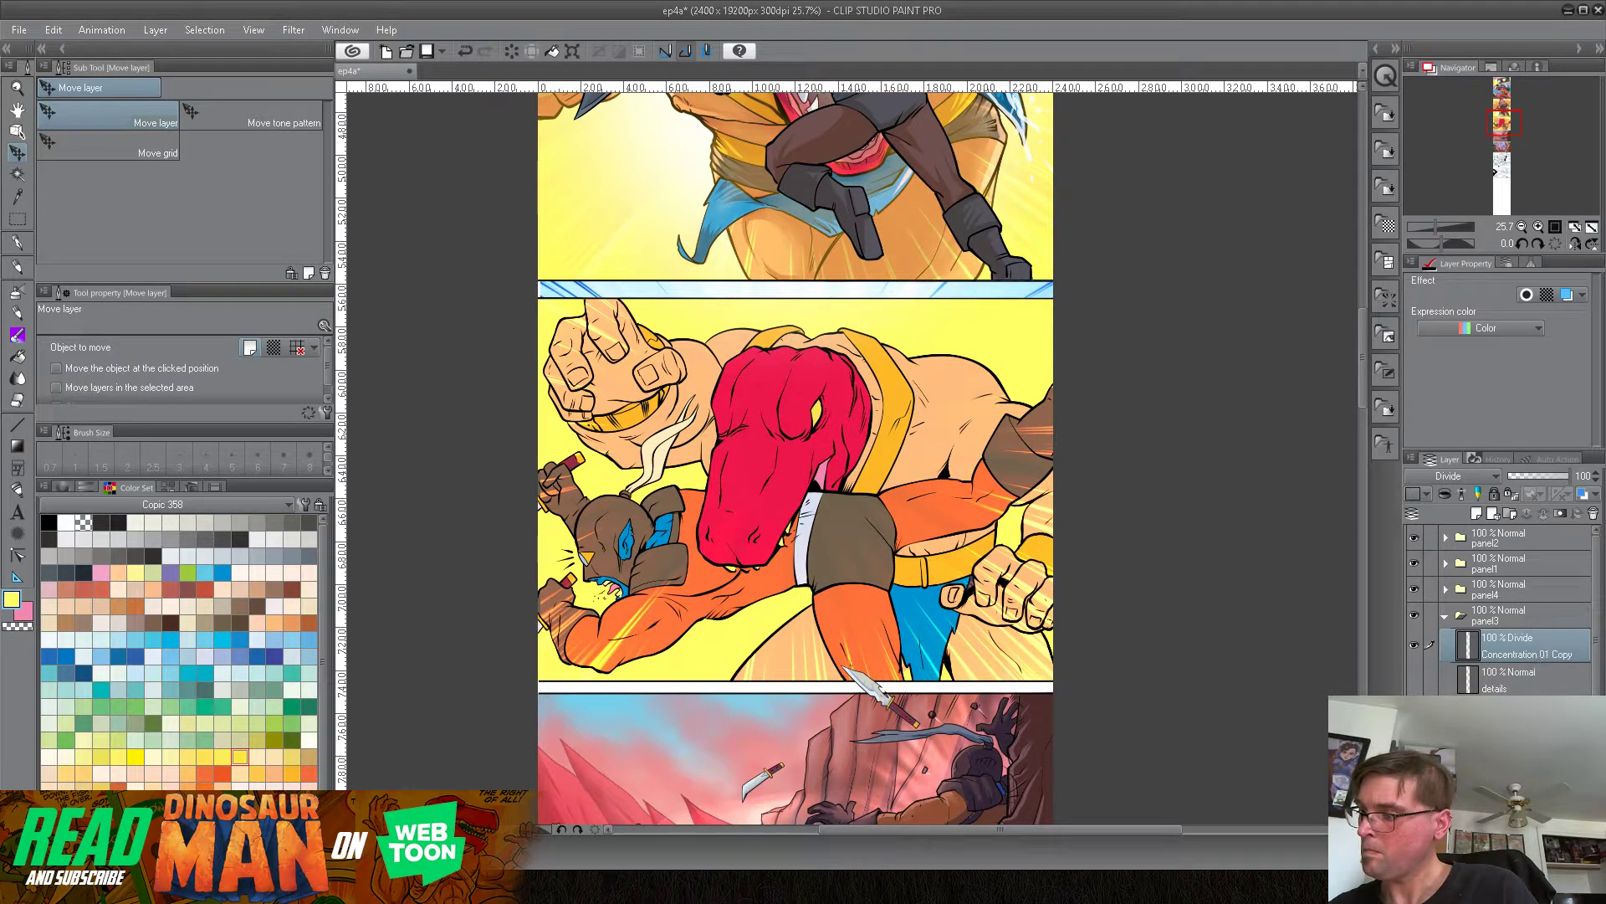
{"action": "left_click_drag", "start_coordinate": [1524, 645], "coordinate": [1524, 736]}
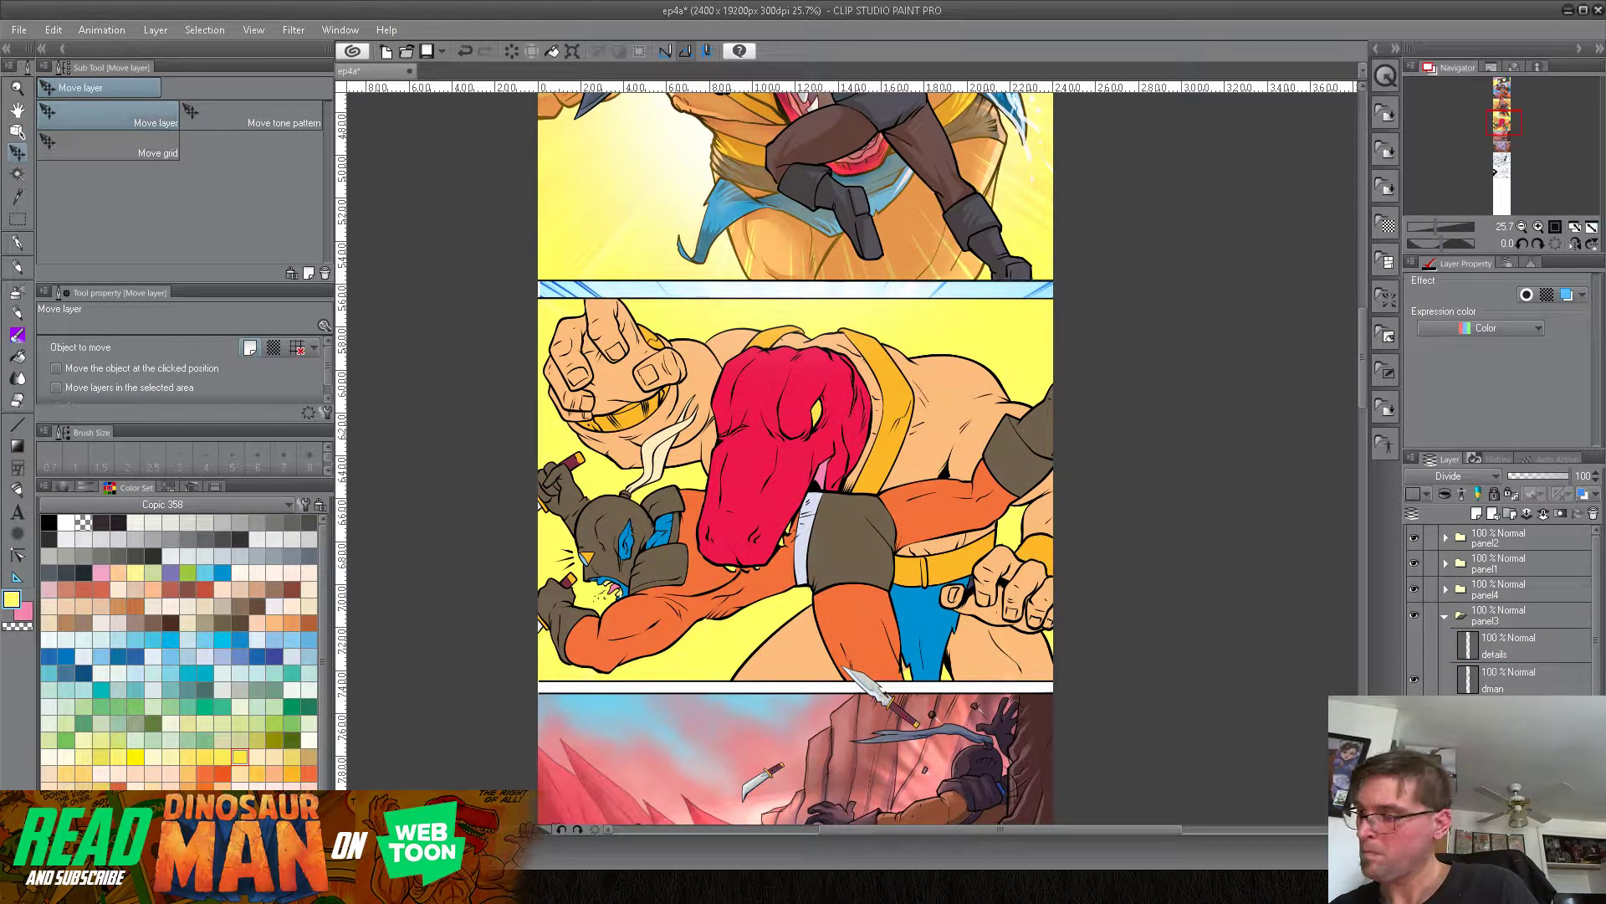
Step: Try the Glow dodge, Screen, Multiply and Brightness blending modes on the copied concentration lines layer
{"action": "left_click", "coordinate": [1473, 474]}
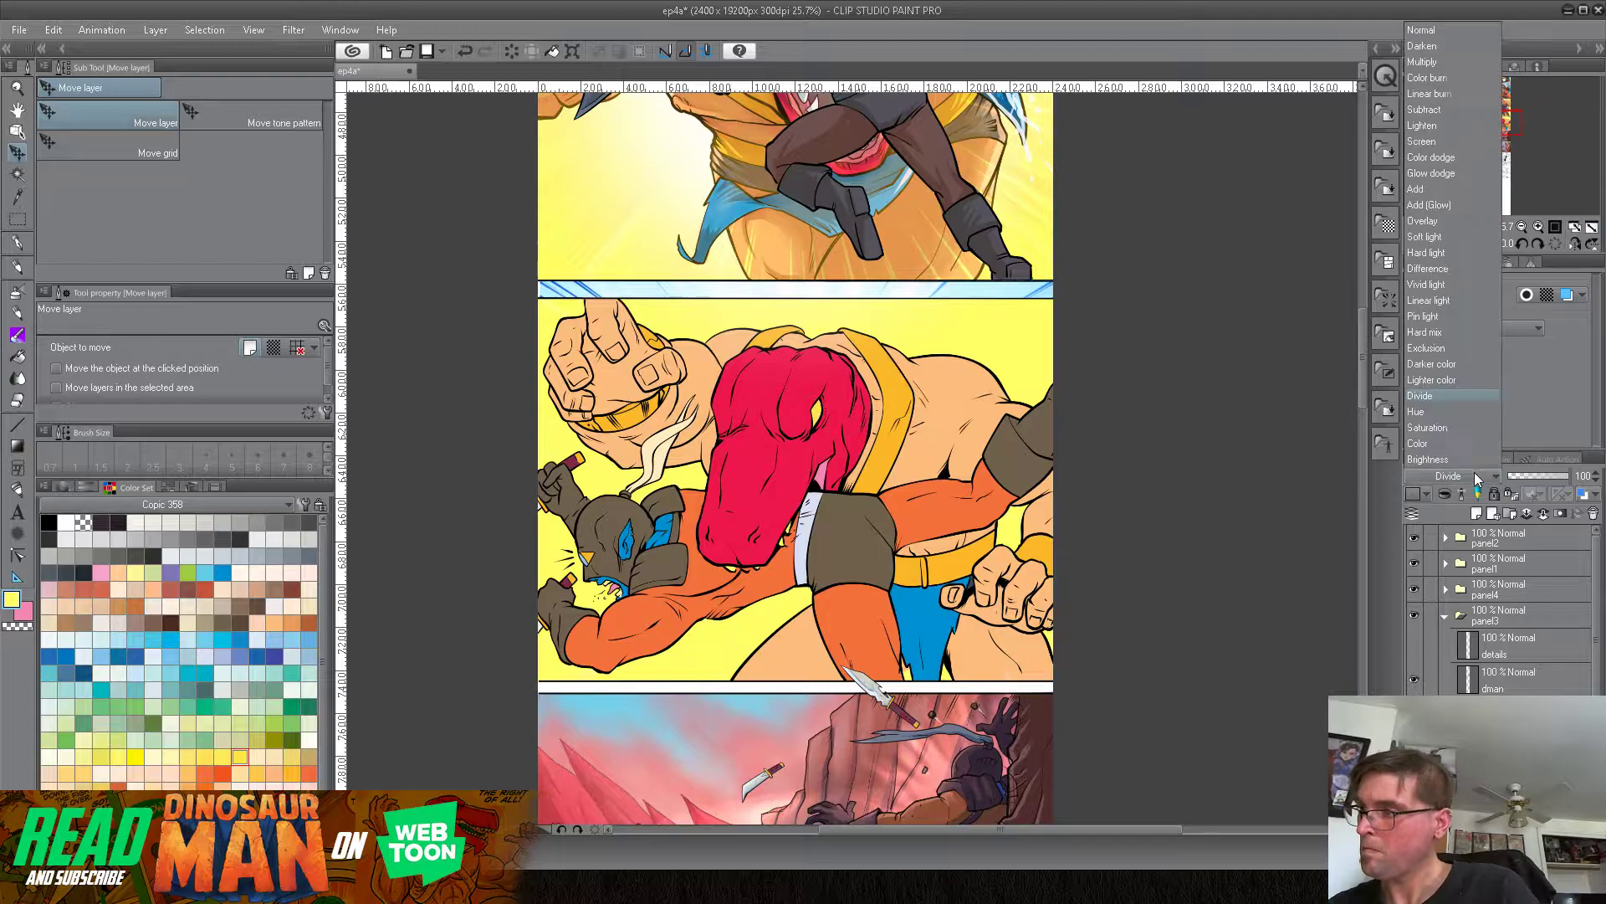
{"action": "left_click", "coordinate": [1442, 170]}
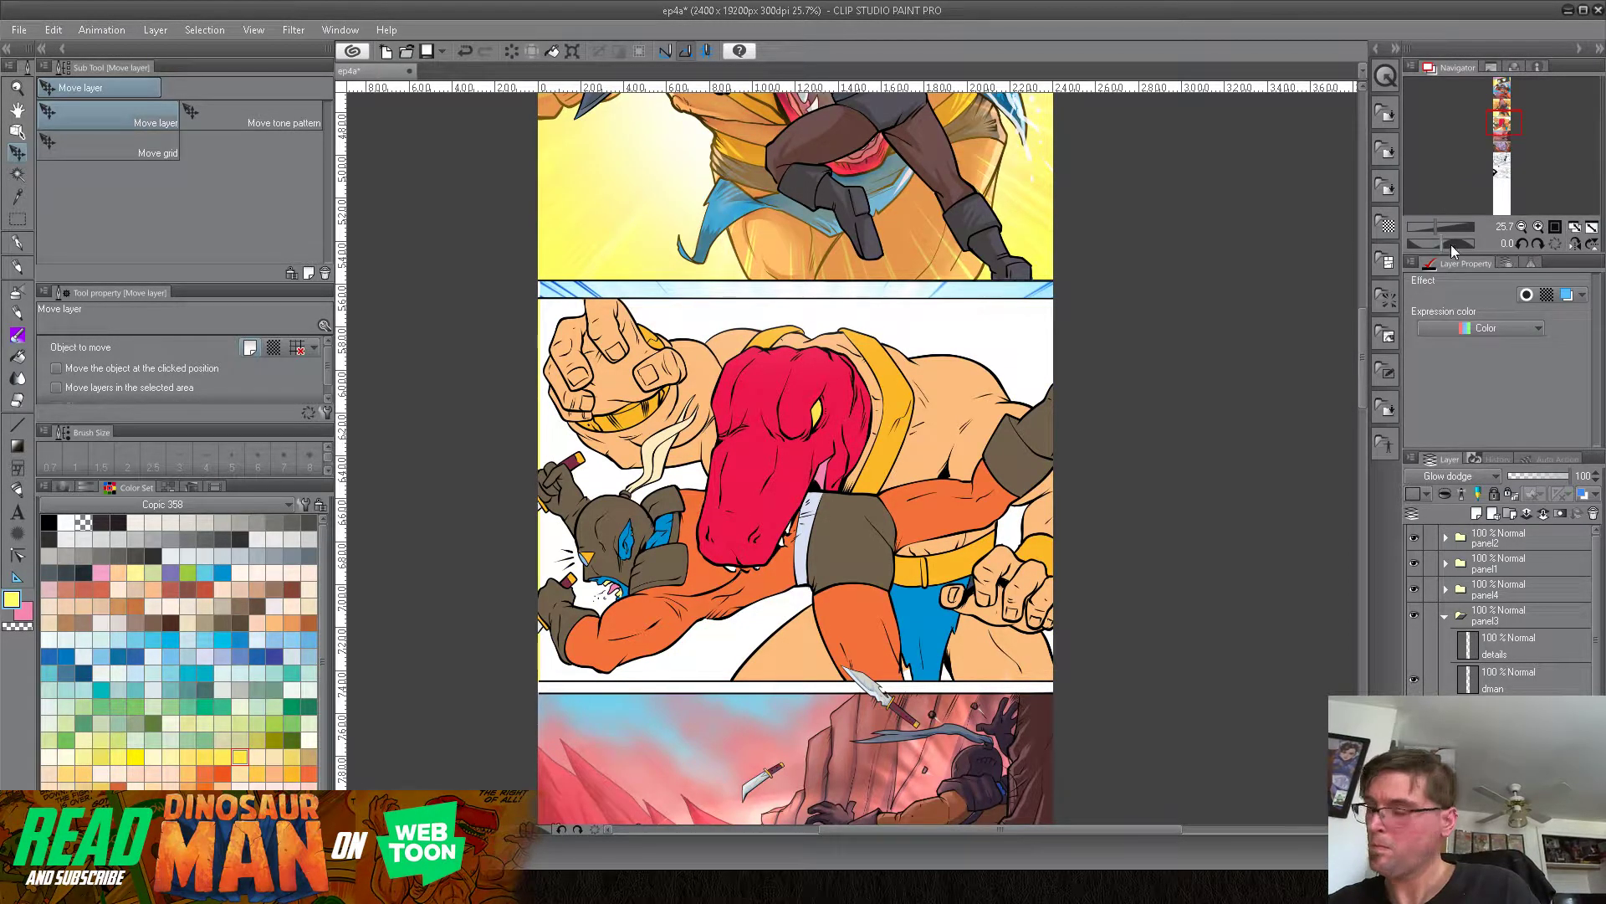
{"action": "left_click", "coordinate": [1468, 477]}
{"action": "left_click", "coordinate": [1434, 142]}
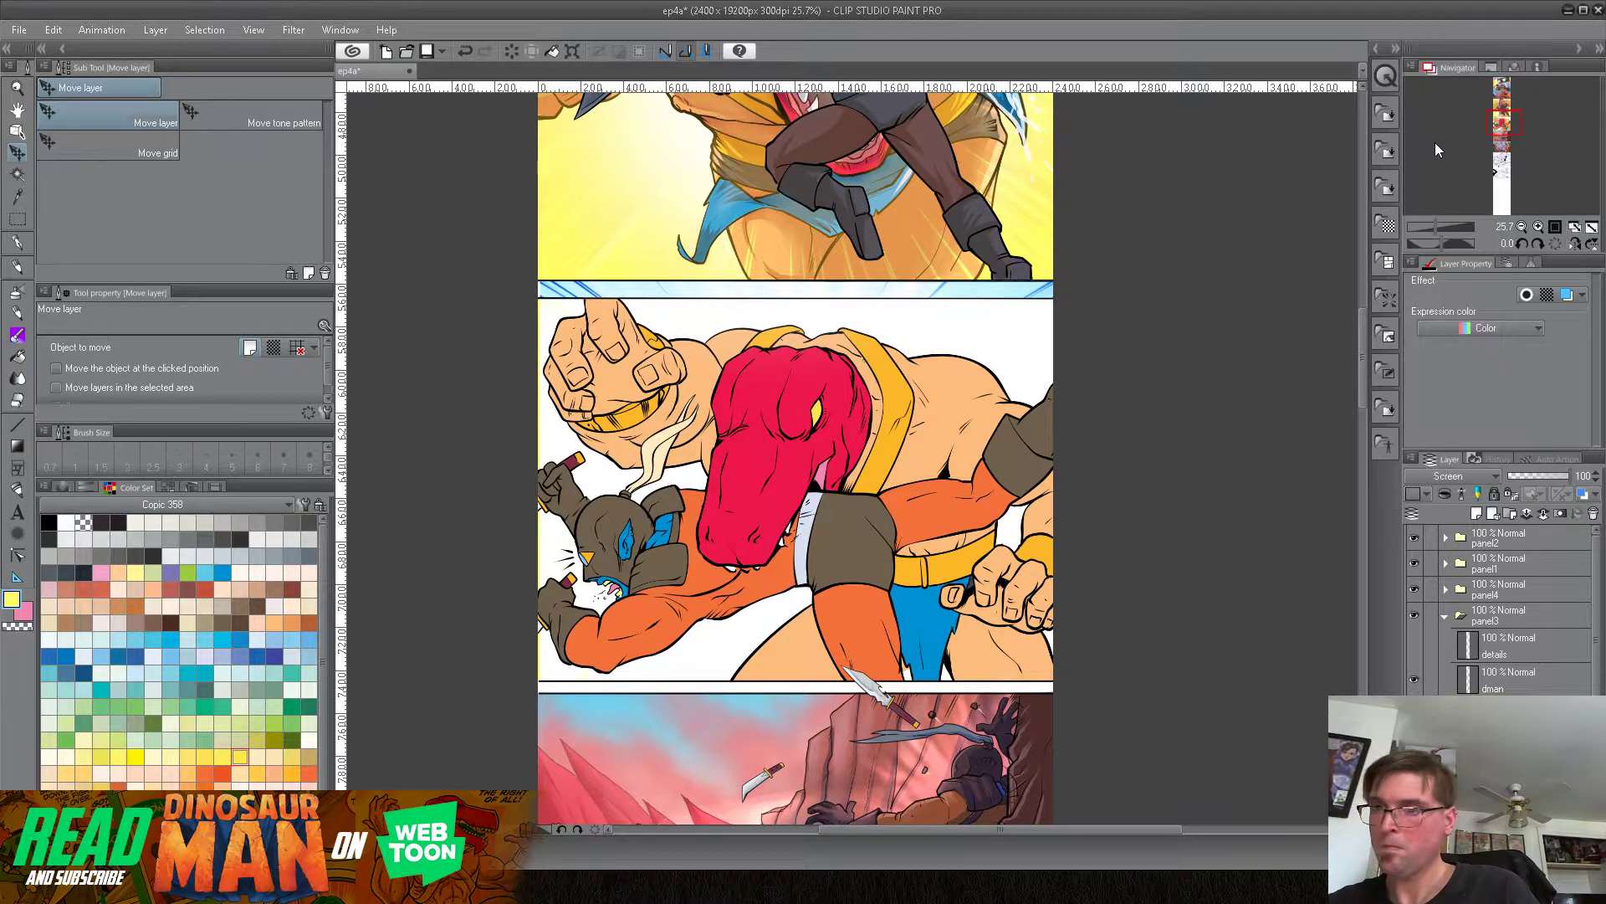
{"action": "left_click", "coordinate": [1459, 478]}
{"action": "left_click", "coordinate": [1438, 63]}
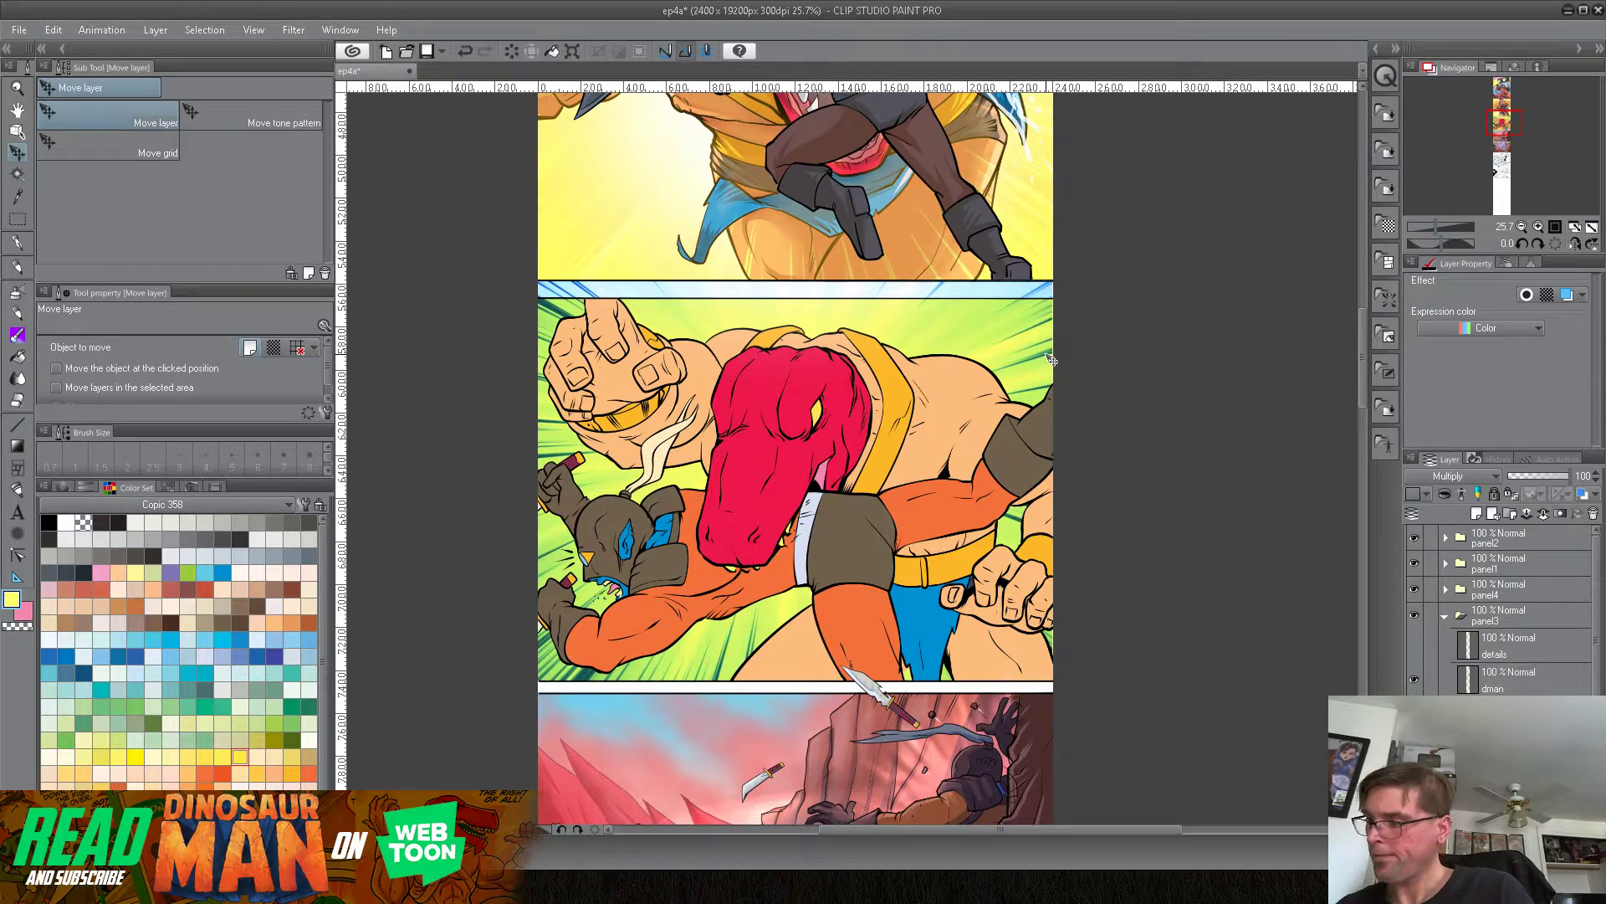
{"action": "left_click", "coordinate": [1481, 475]}
{"action": "left_click", "coordinate": [1470, 472]}
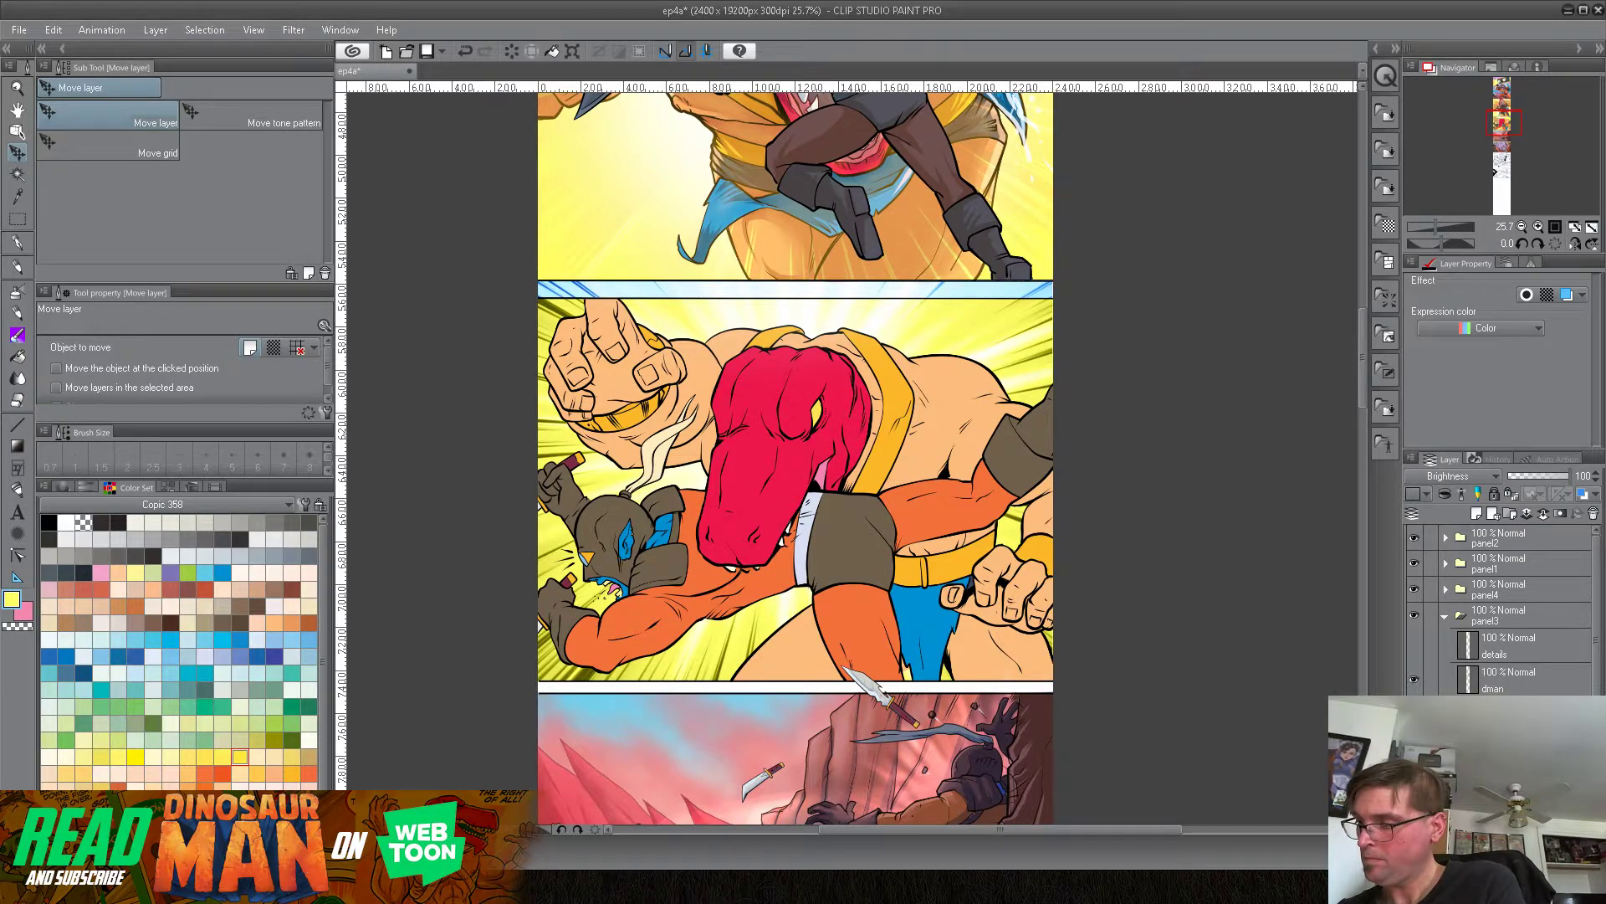
Step: Try the concentration lines with the Glow dodge, Hue, Color and Screen blending modes
{"action": "left_click", "coordinate": [1474, 472]}
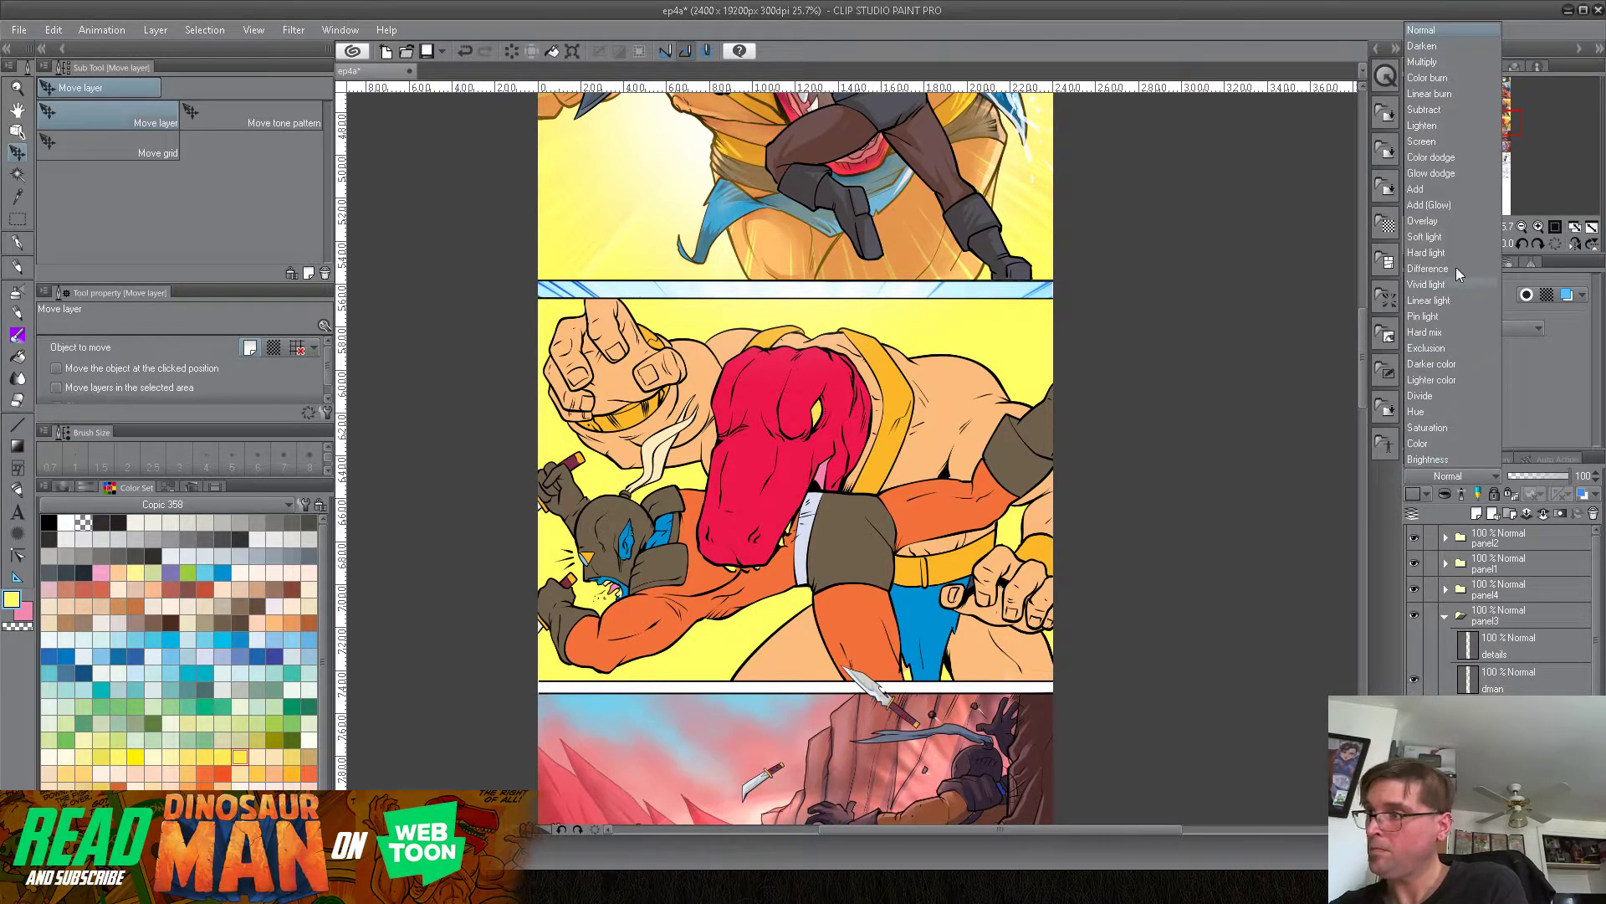
{"action": "left_click", "coordinate": [1444, 173]}
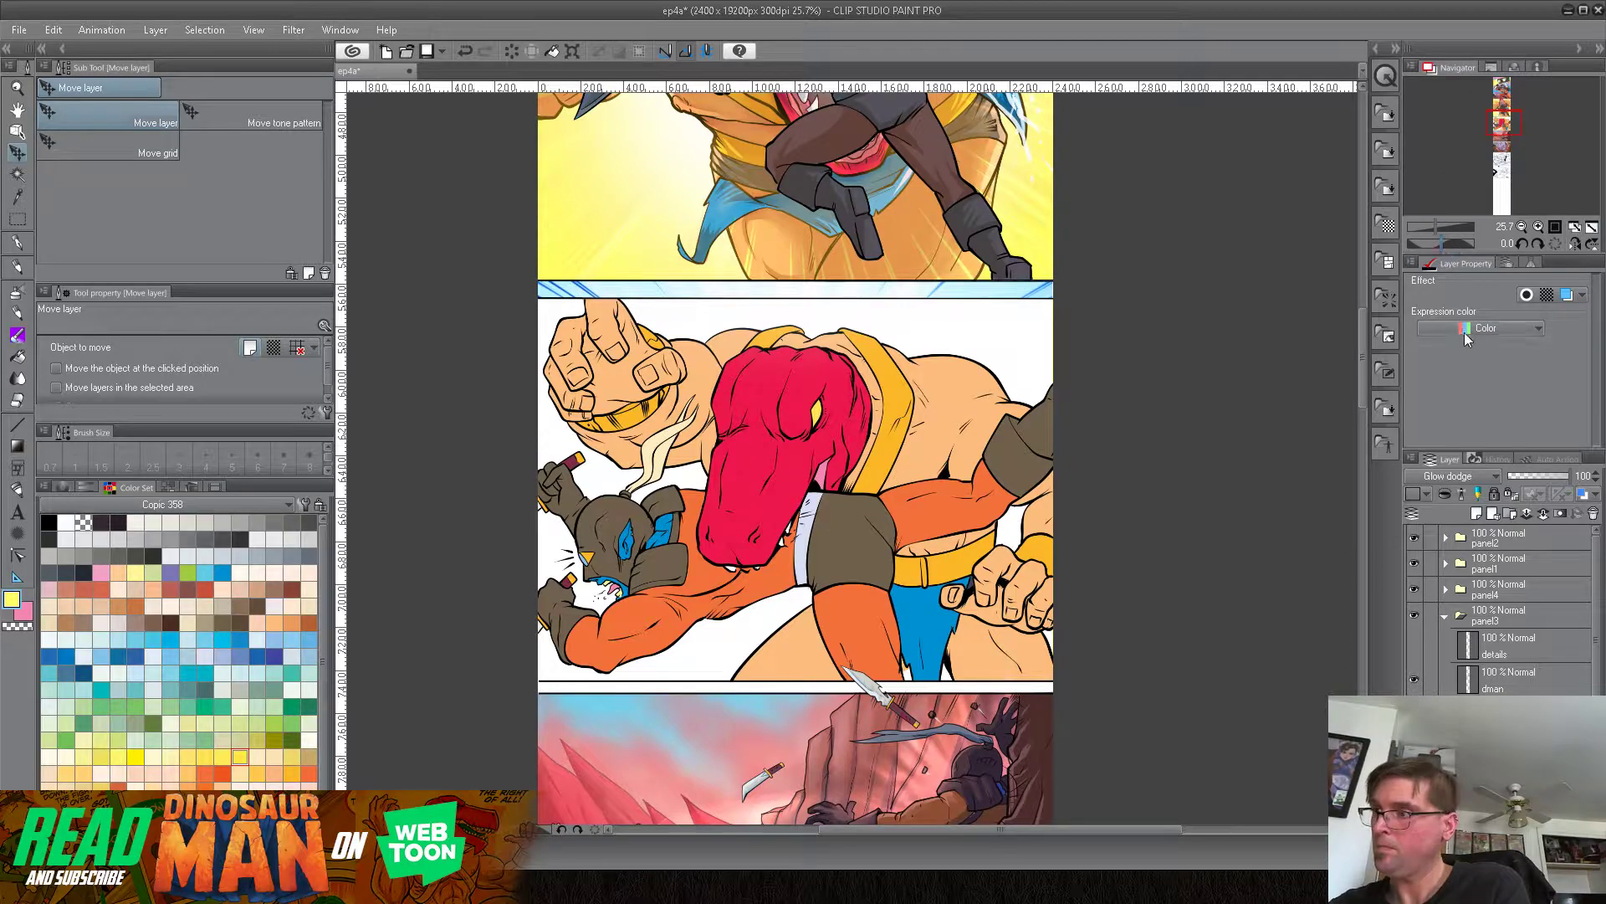
{"action": "left_click", "coordinate": [1460, 475]}
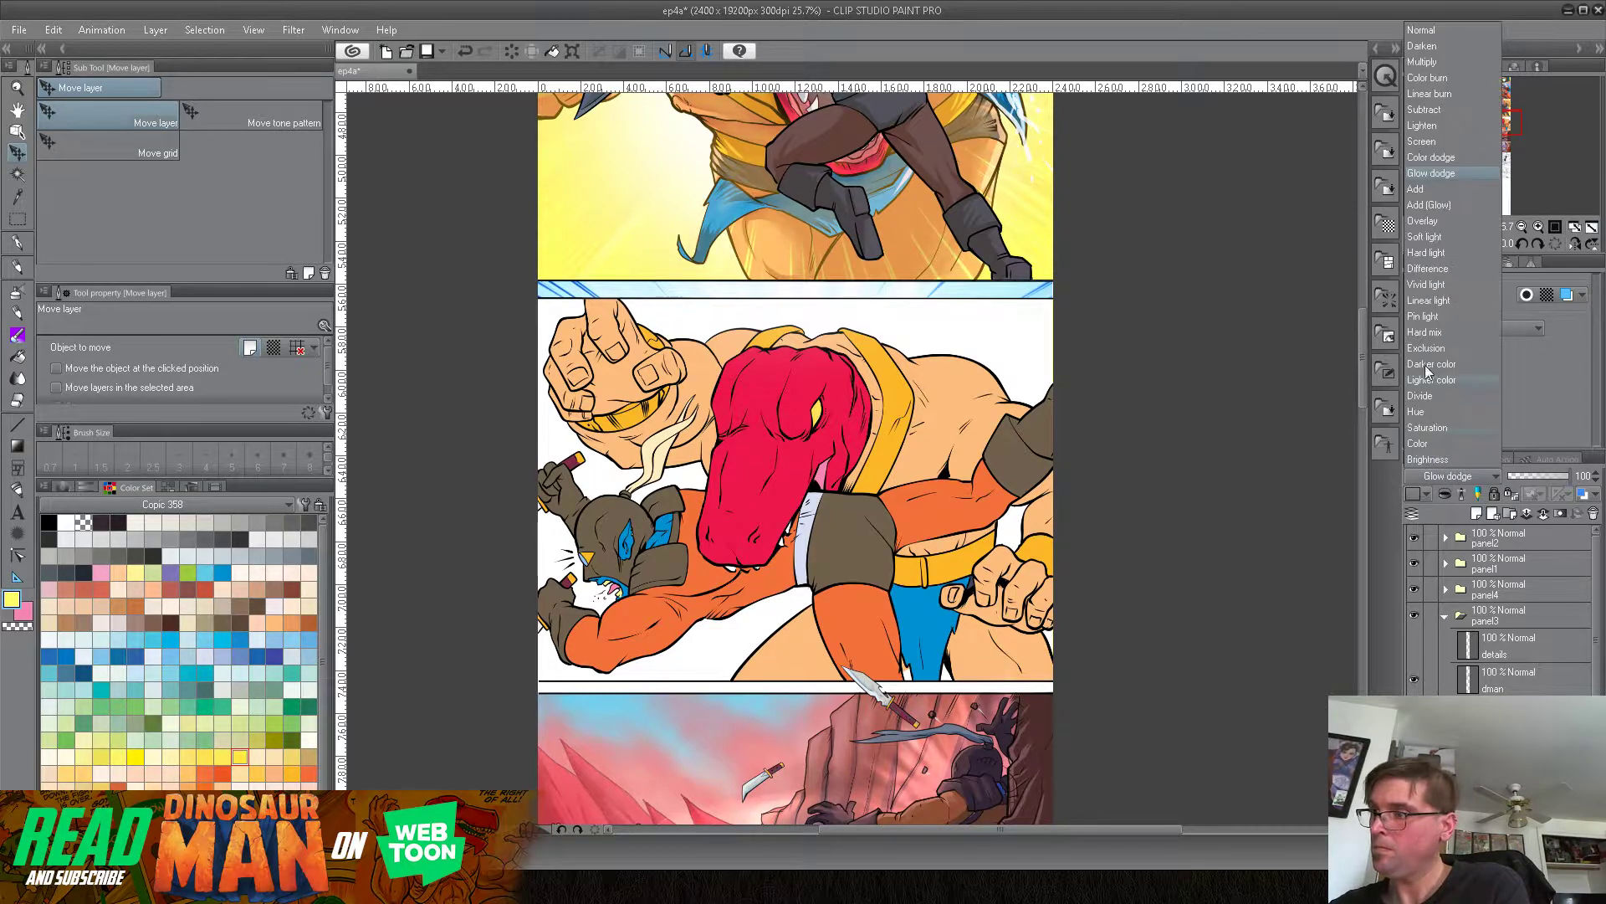
{"action": "left_click", "coordinate": [1432, 410]}
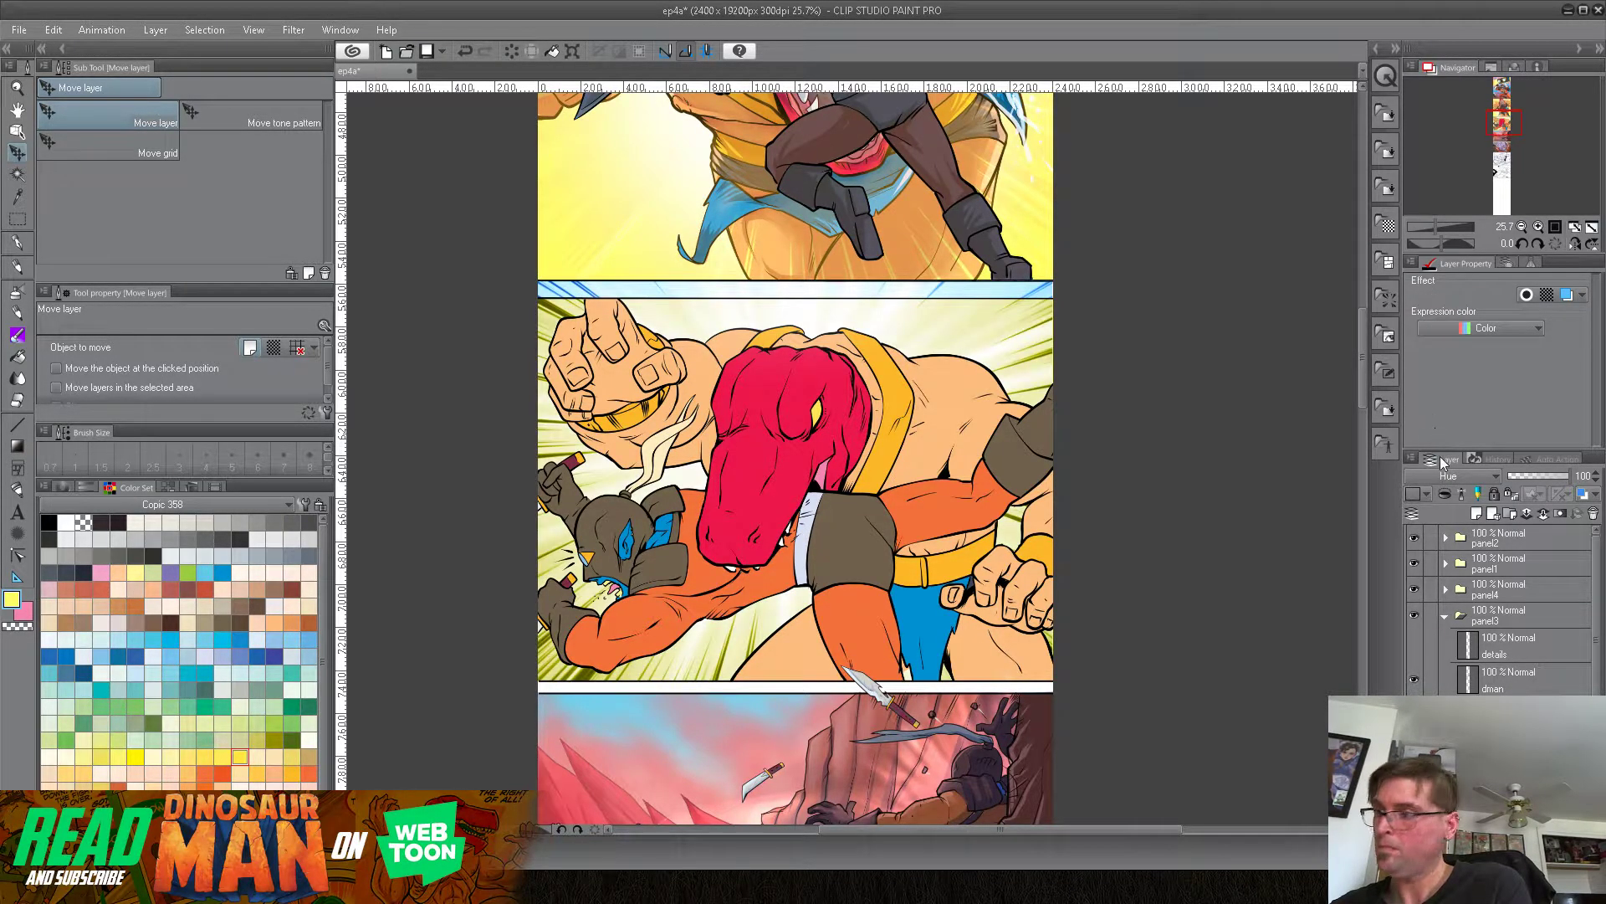
{"action": "left_click", "coordinate": [1446, 474]}
{"action": "left_click", "coordinate": [1429, 435]}
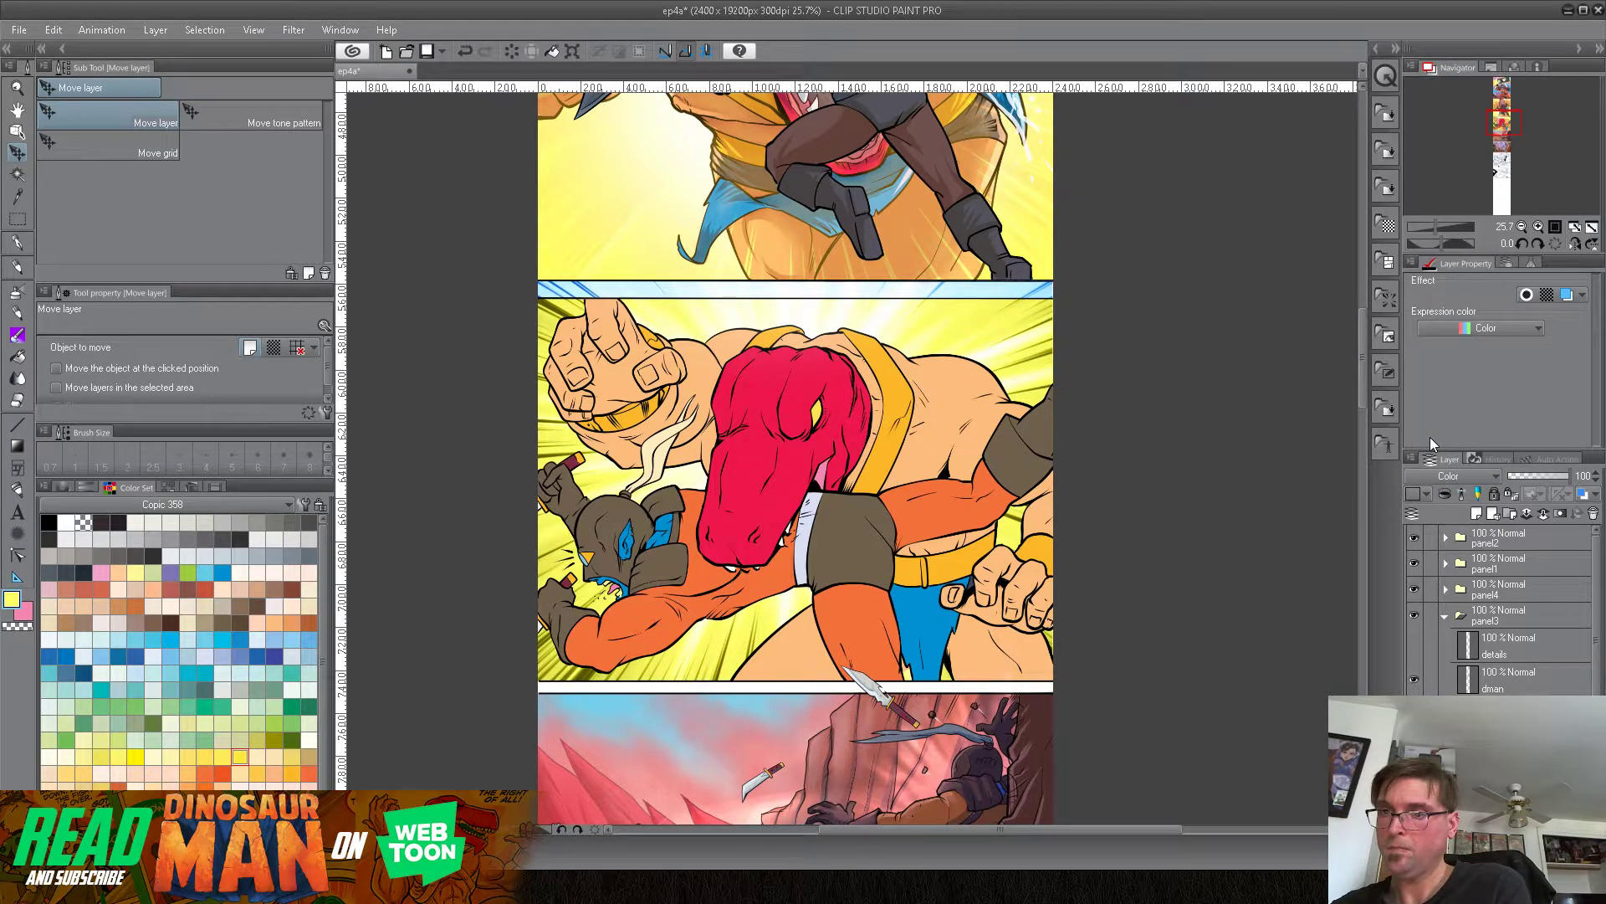
{"action": "left_click", "coordinate": [1448, 475]}
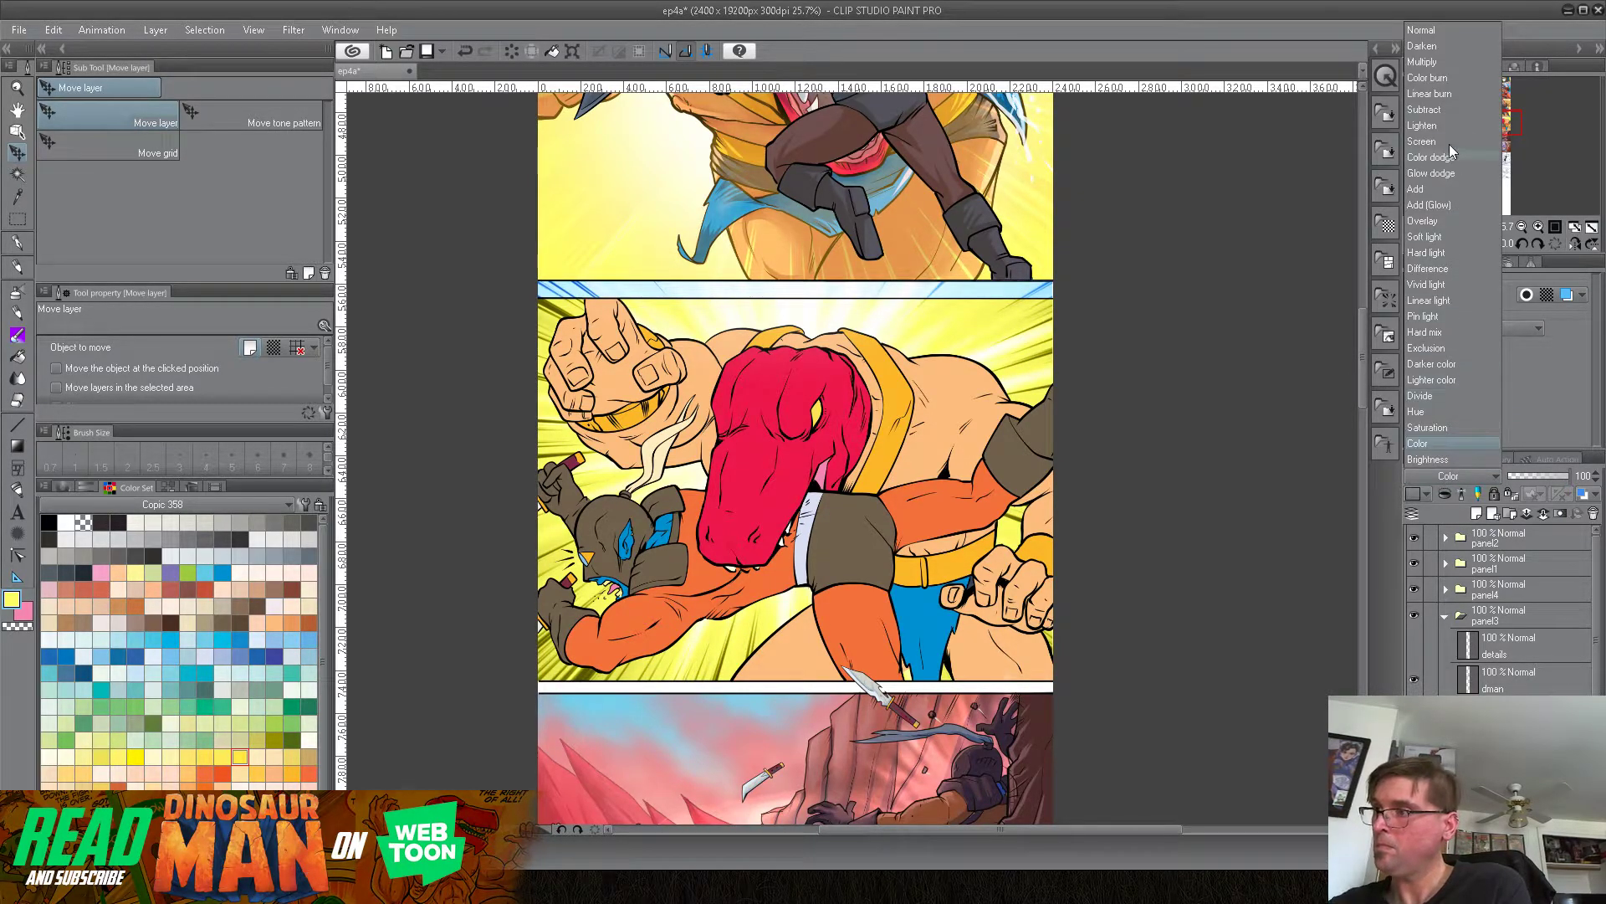
{"action": "left_click", "coordinate": [1447, 139]}
Step: Try the Subtract, Add, Hard light and Exclusion blending modes on the concentration lines
{"action": "left_click", "coordinate": [1451, 474]}
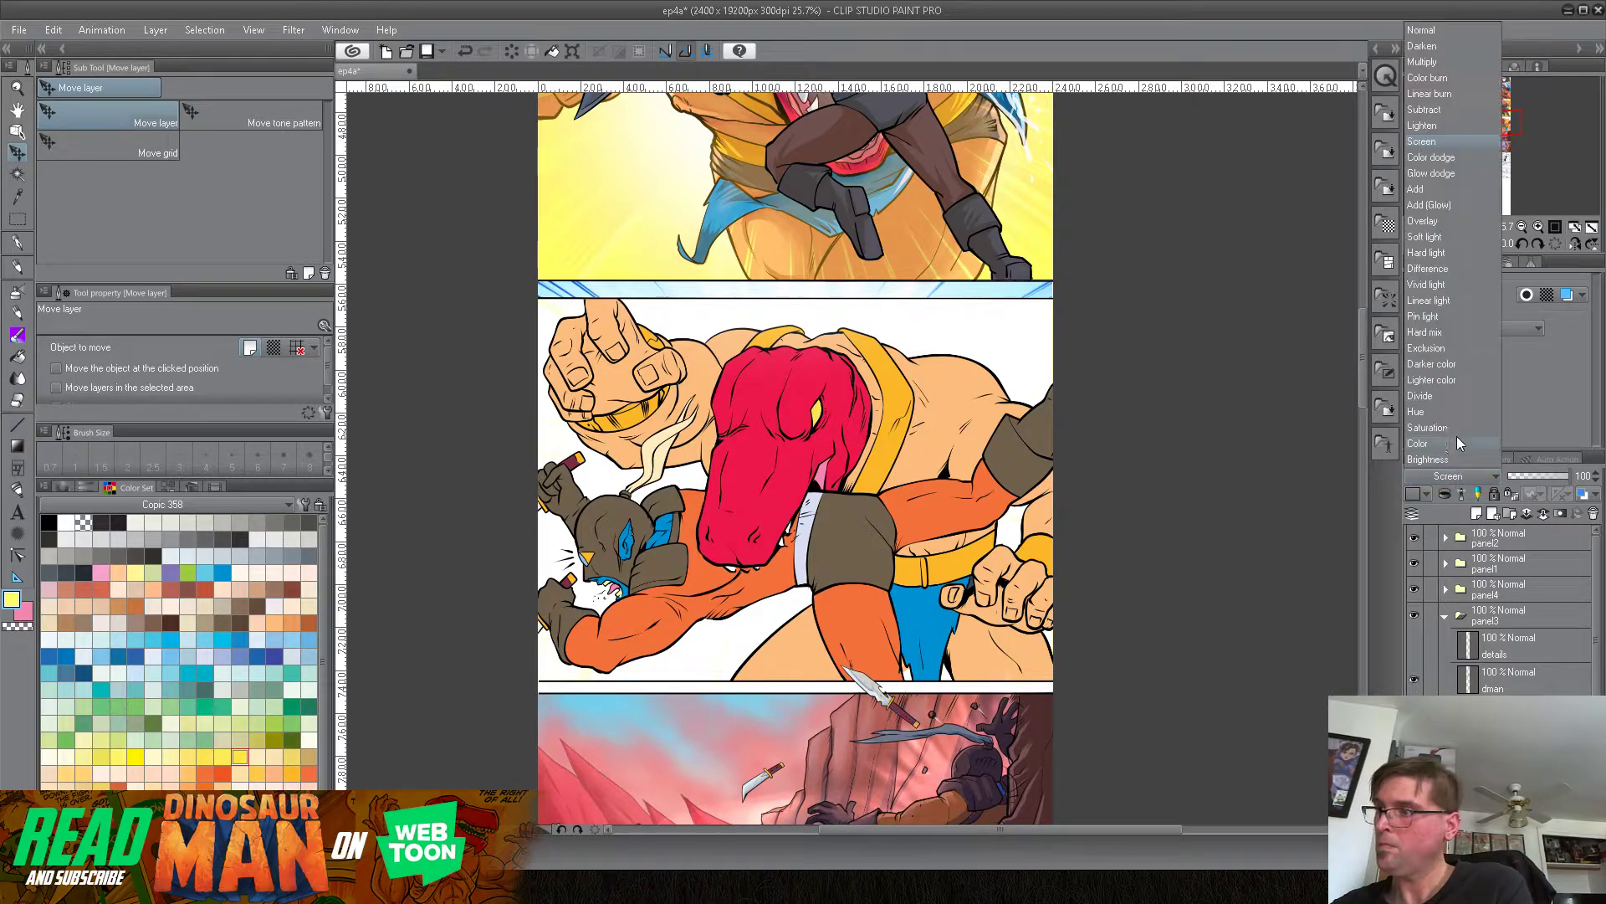
{"action": "left_click", "coordinate": [1444, 110]}
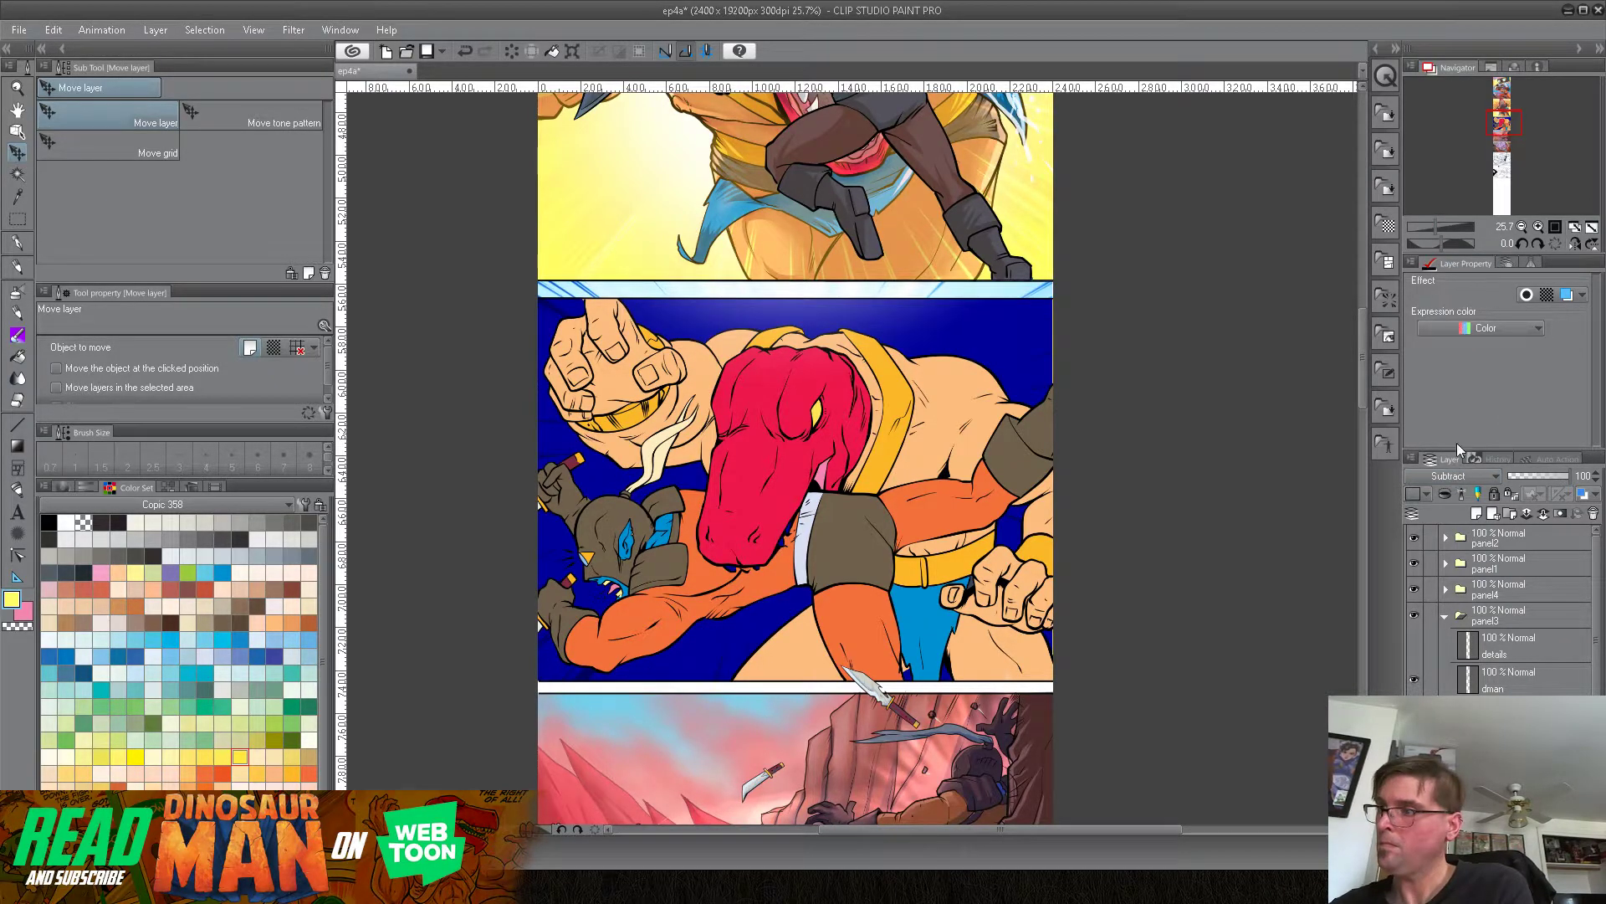
{"action": "left_click", "coordinate": [1462, 475]}
{"action": "left_click", "coordinate": [1432, 188]}
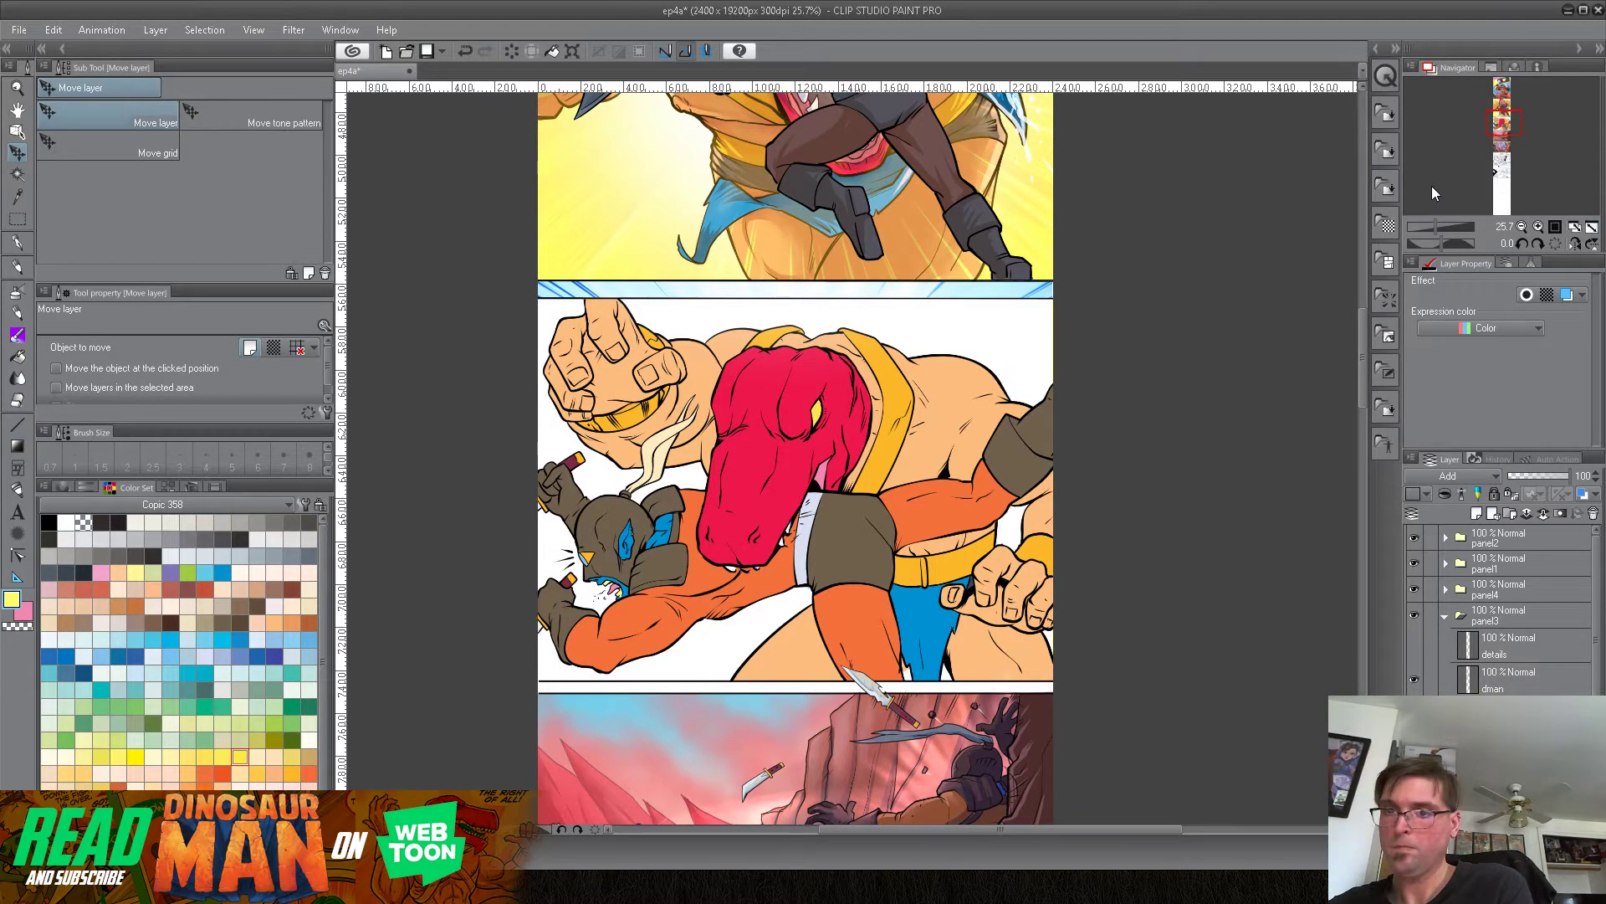
{"action": "left_click", "coordinate": [1466, 475]}
{"action": "left_click", "coordinate": [1443, 256]}
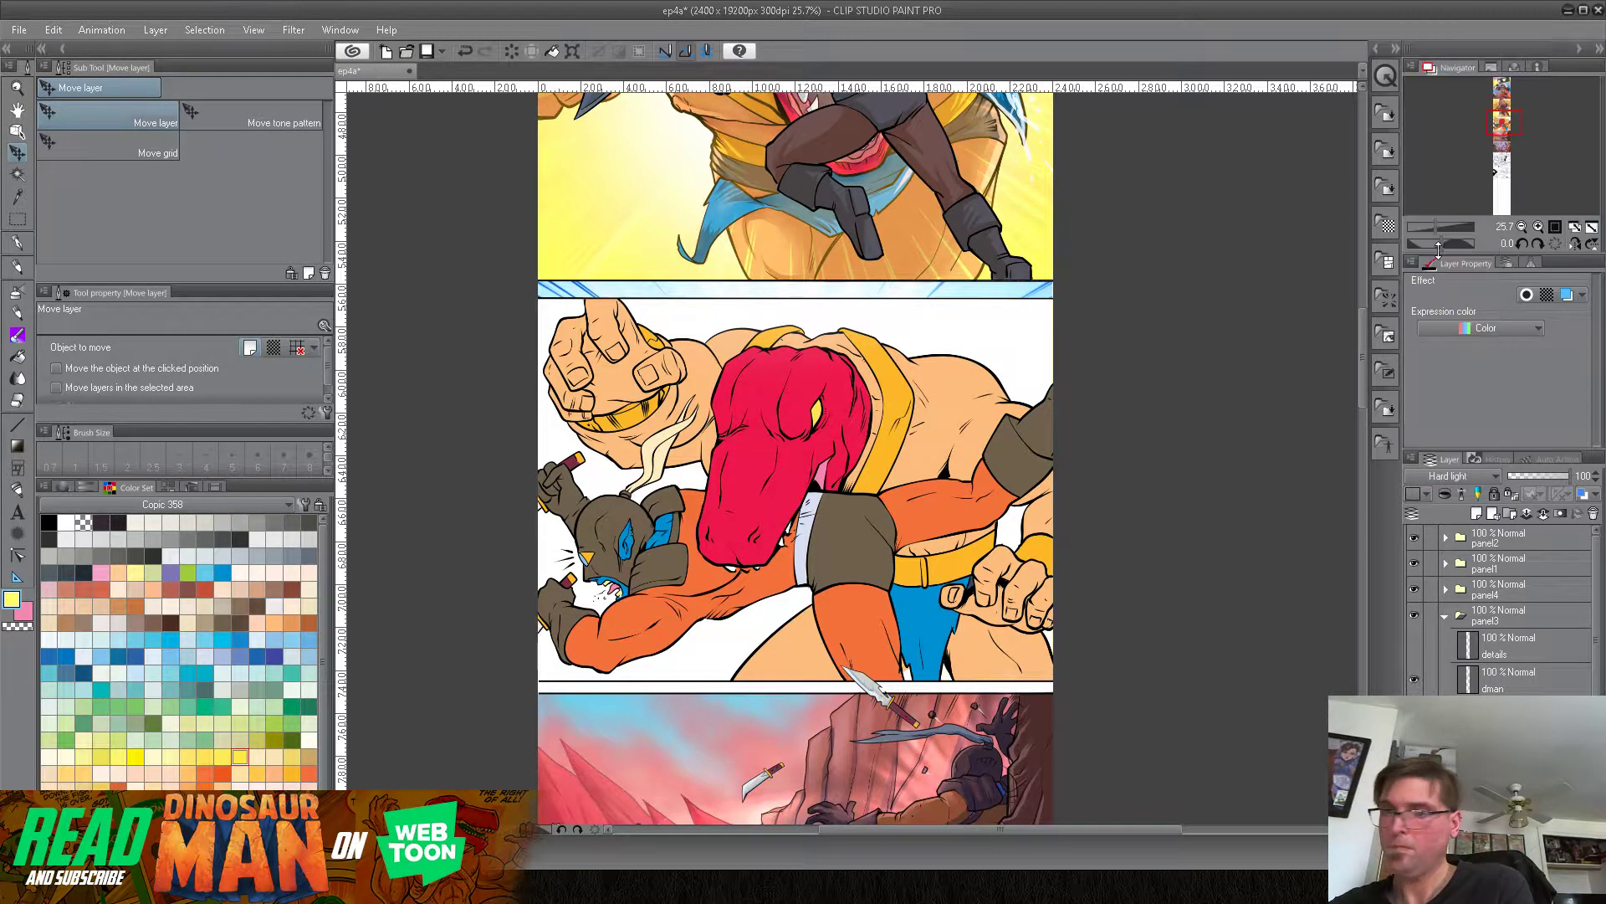
{"action": "left_click", "coordinate": [1464, 478]}
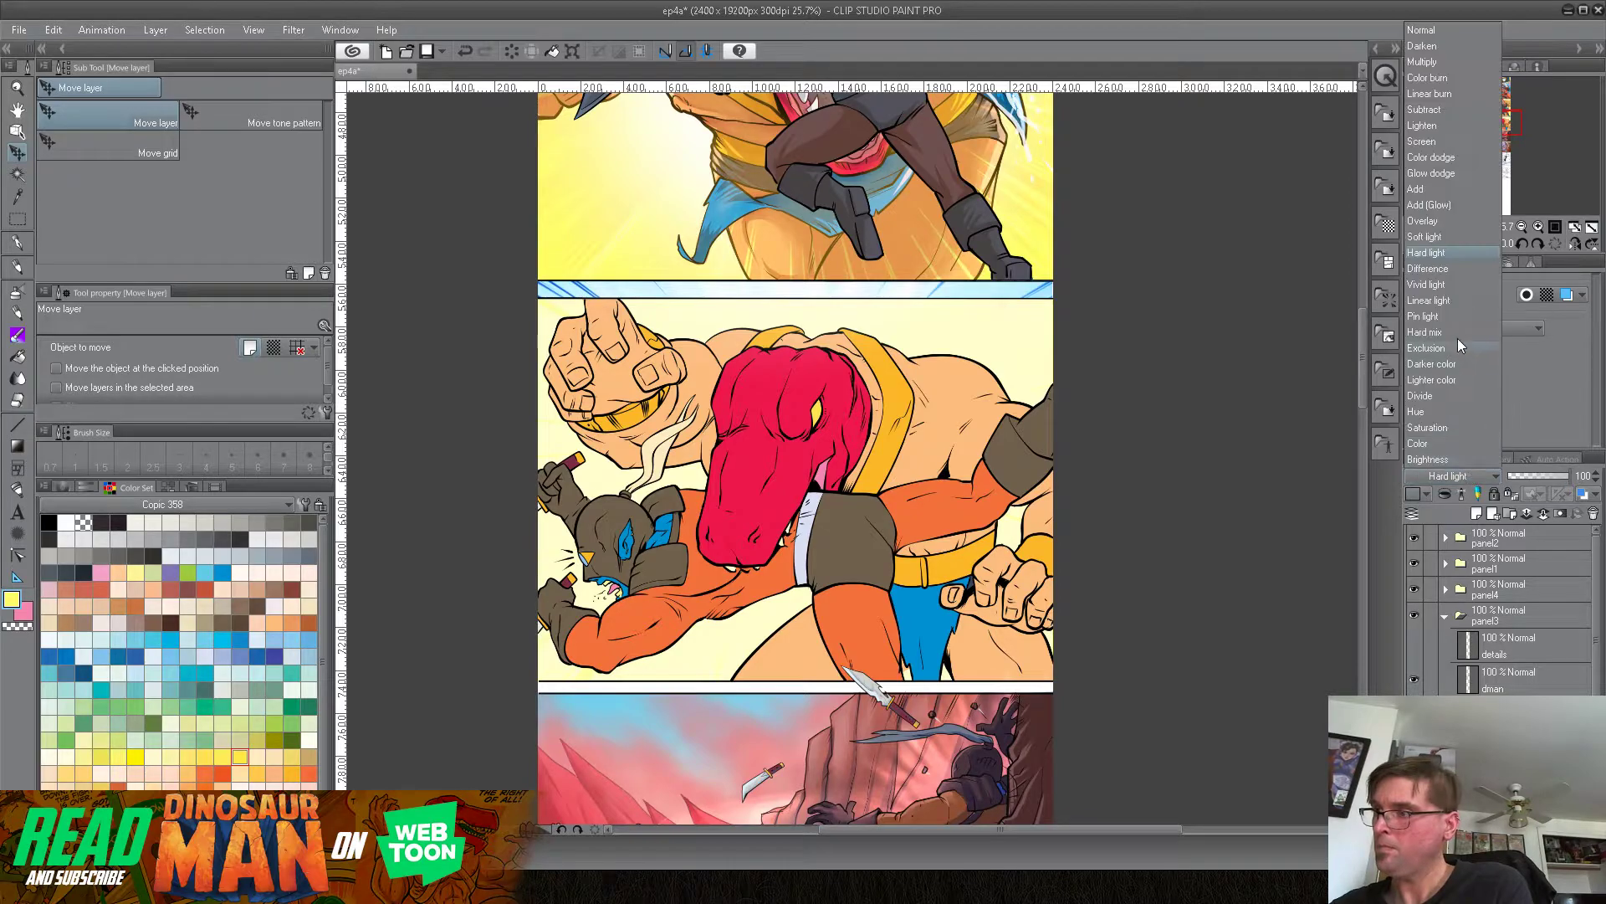
{"action": "left_click", "coordinate": [1444, 346]}
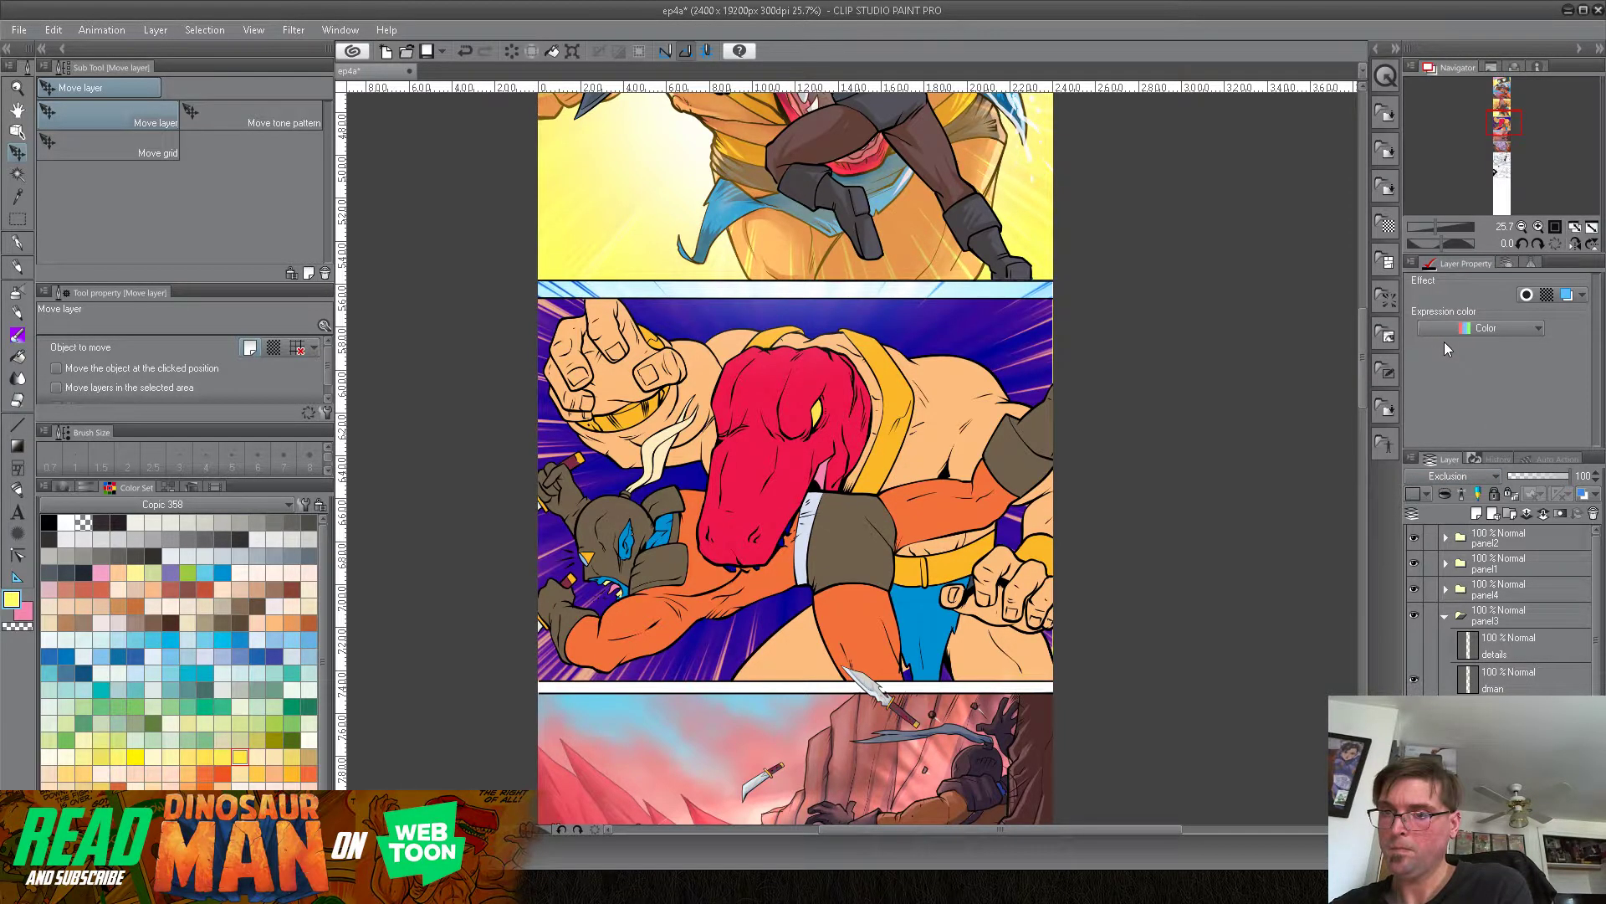
Step: Set the blending mode of the copied concentration lines layer to Lighter color
{"action": "left_click", "coordinate": [1473, 473]}
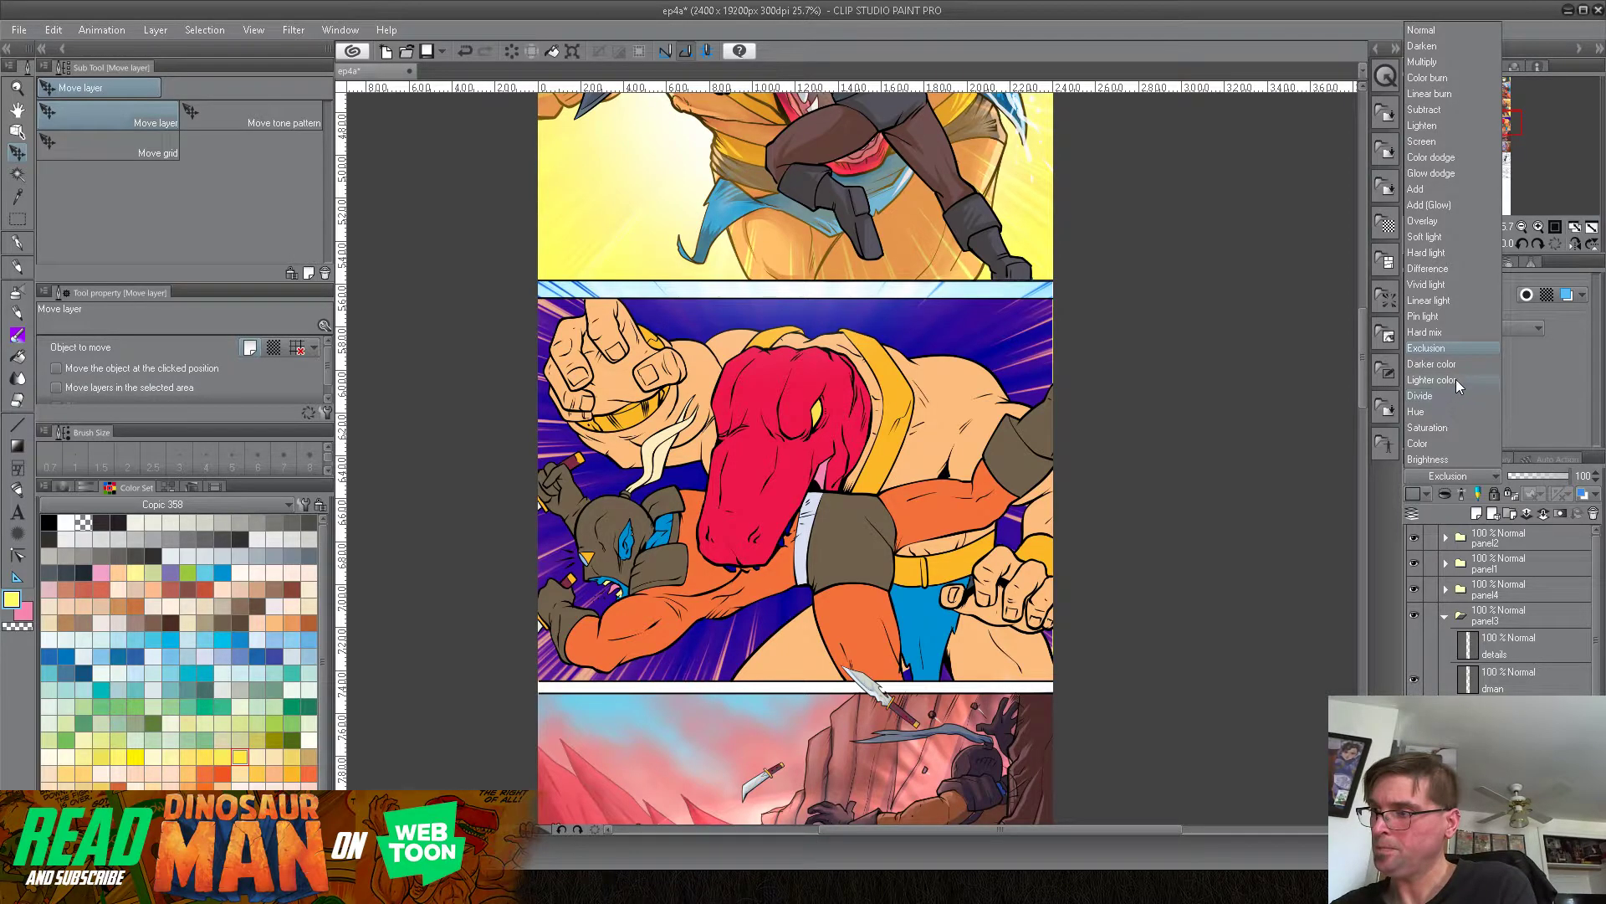
{"action": "left_click", "coordinate": [1454, 380]}
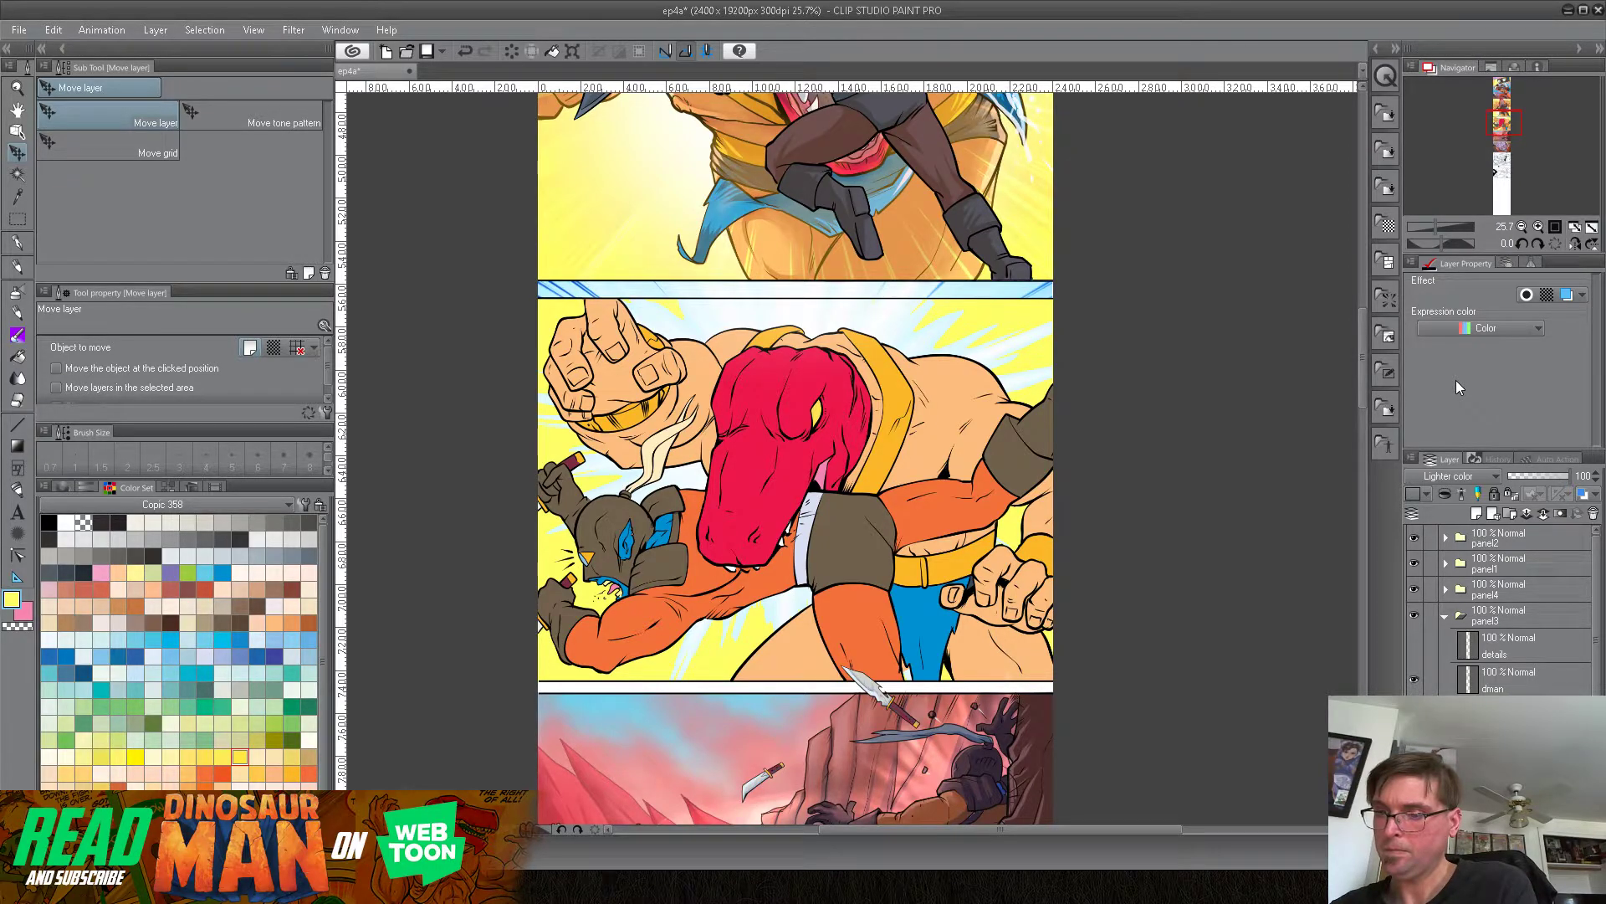
Step: Transform the Lighter color layer in panel3, lowering its top edge slightly to meet the panel's upper border
{"action": "left_click_drag", "start_coordinate": [1436, 229], "coordinate": [1432, 233]}
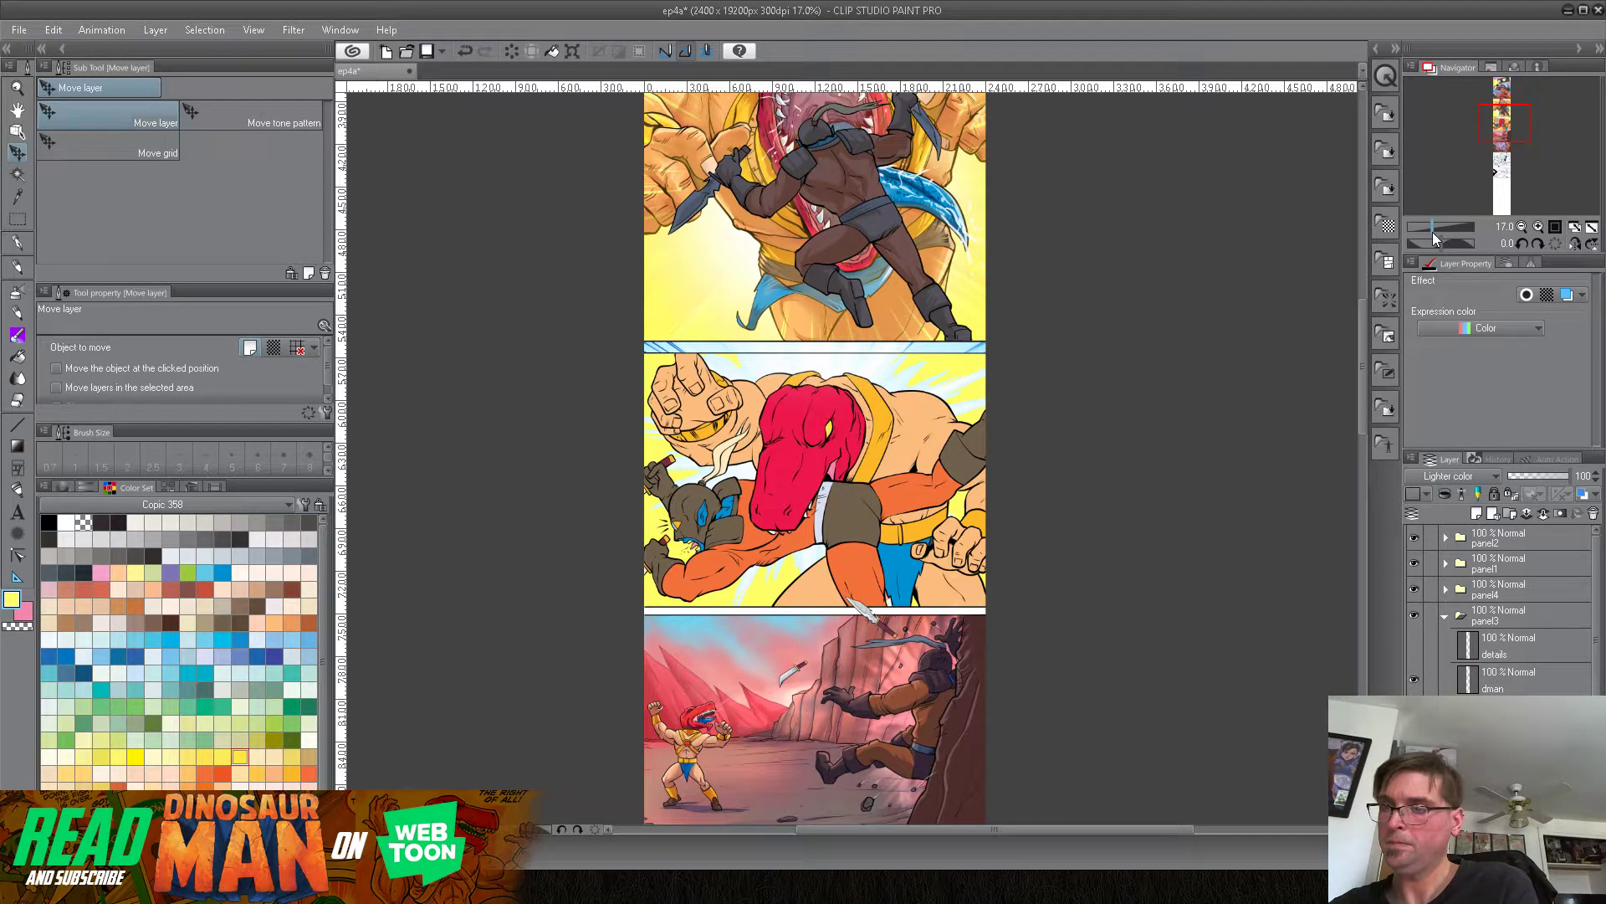
{"action": "left_click_drag", "start_coordinate": [1435, 237], "coordinate": [1428, 233]}
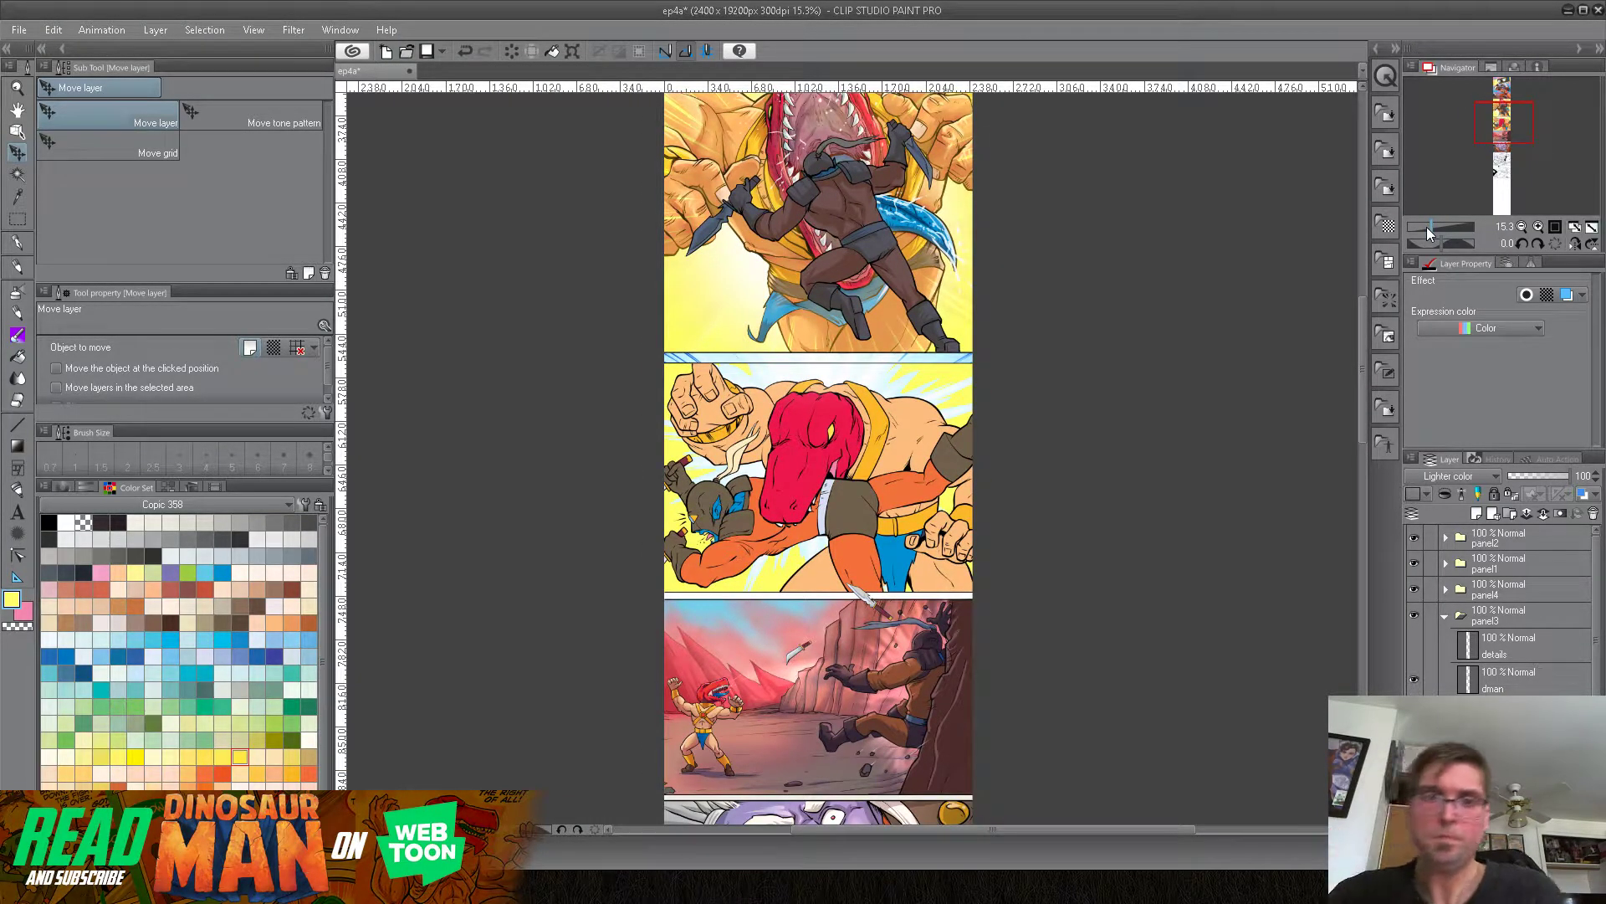
{"action": "left_click", "coordinate": [574, 52]}
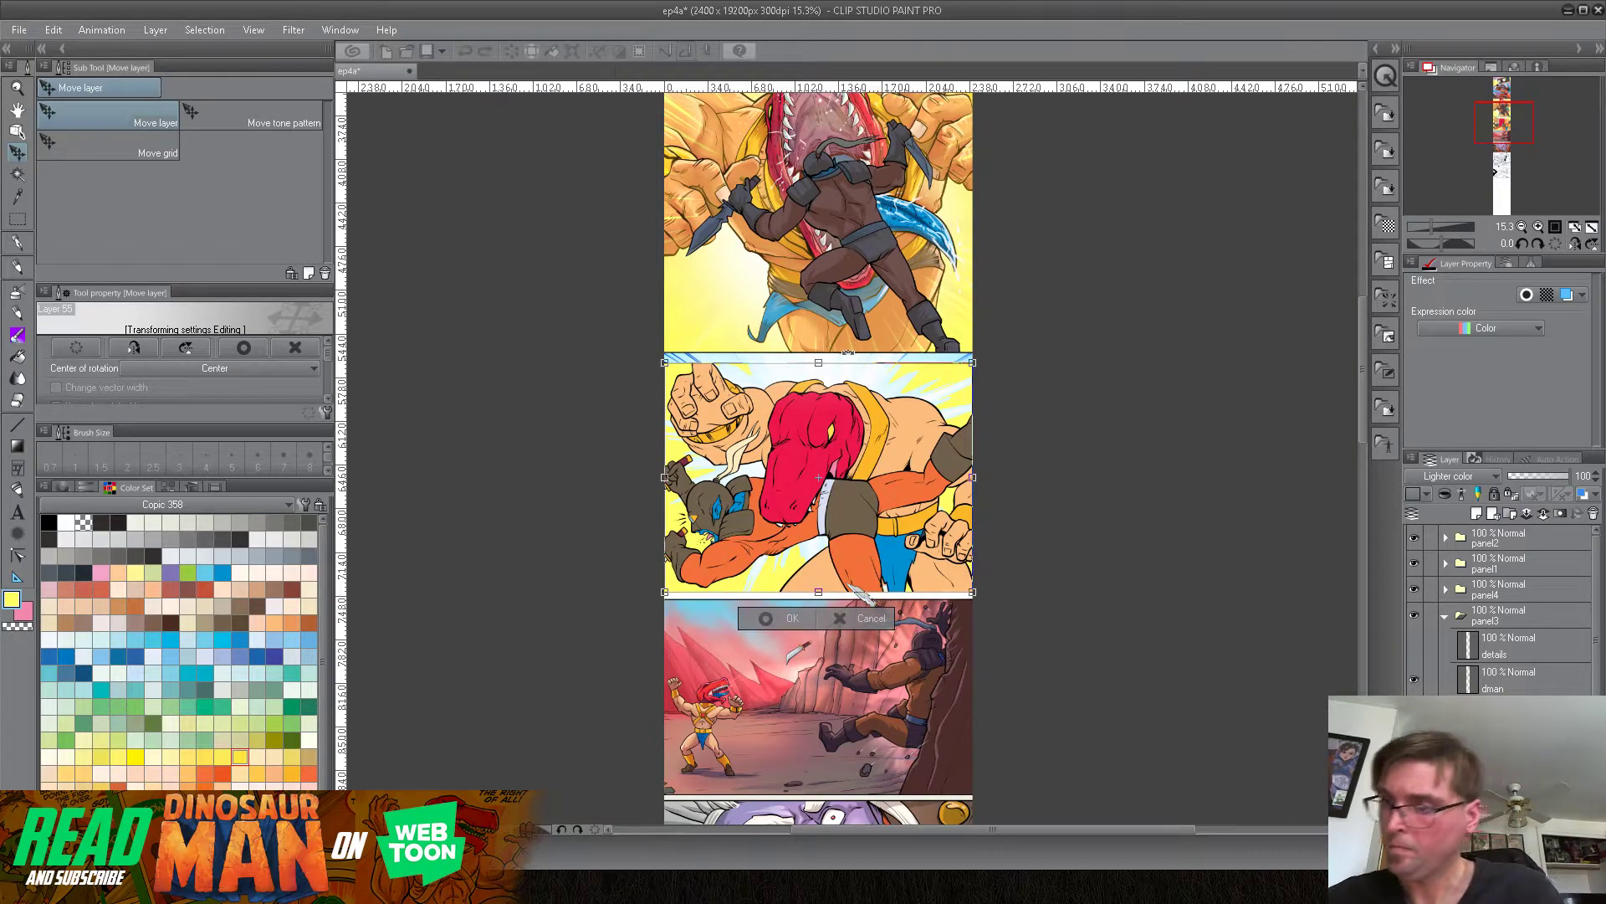
{"action": "left_click_drag", "start_coordinate": [818, 361], "coordinate": [819, 363]}
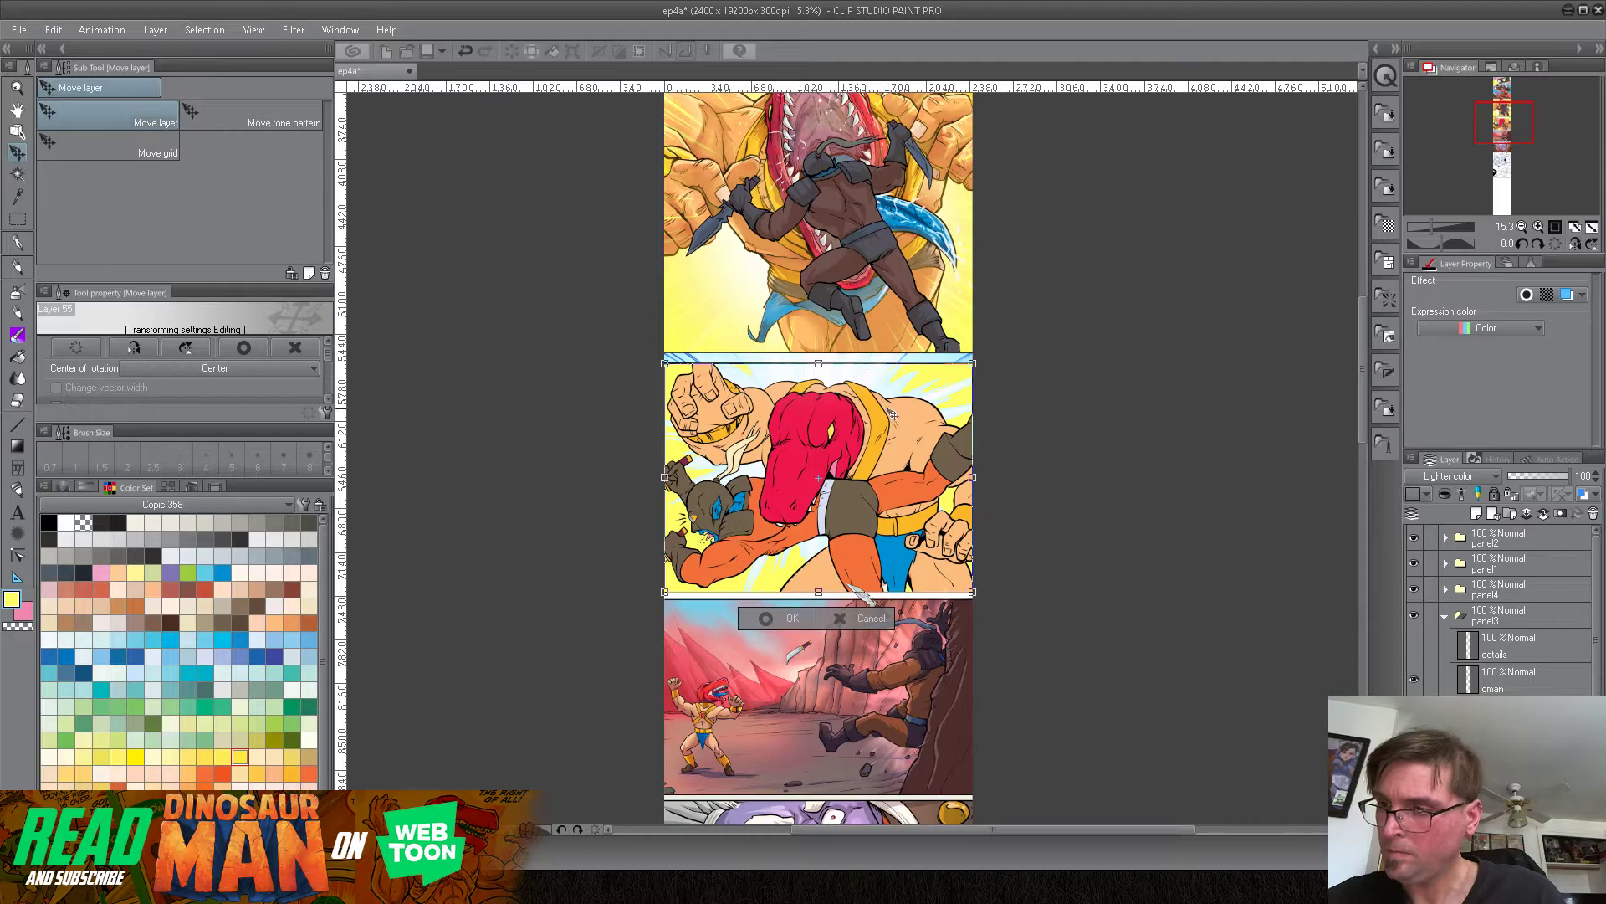
{"action": "key", "text": "Return"}
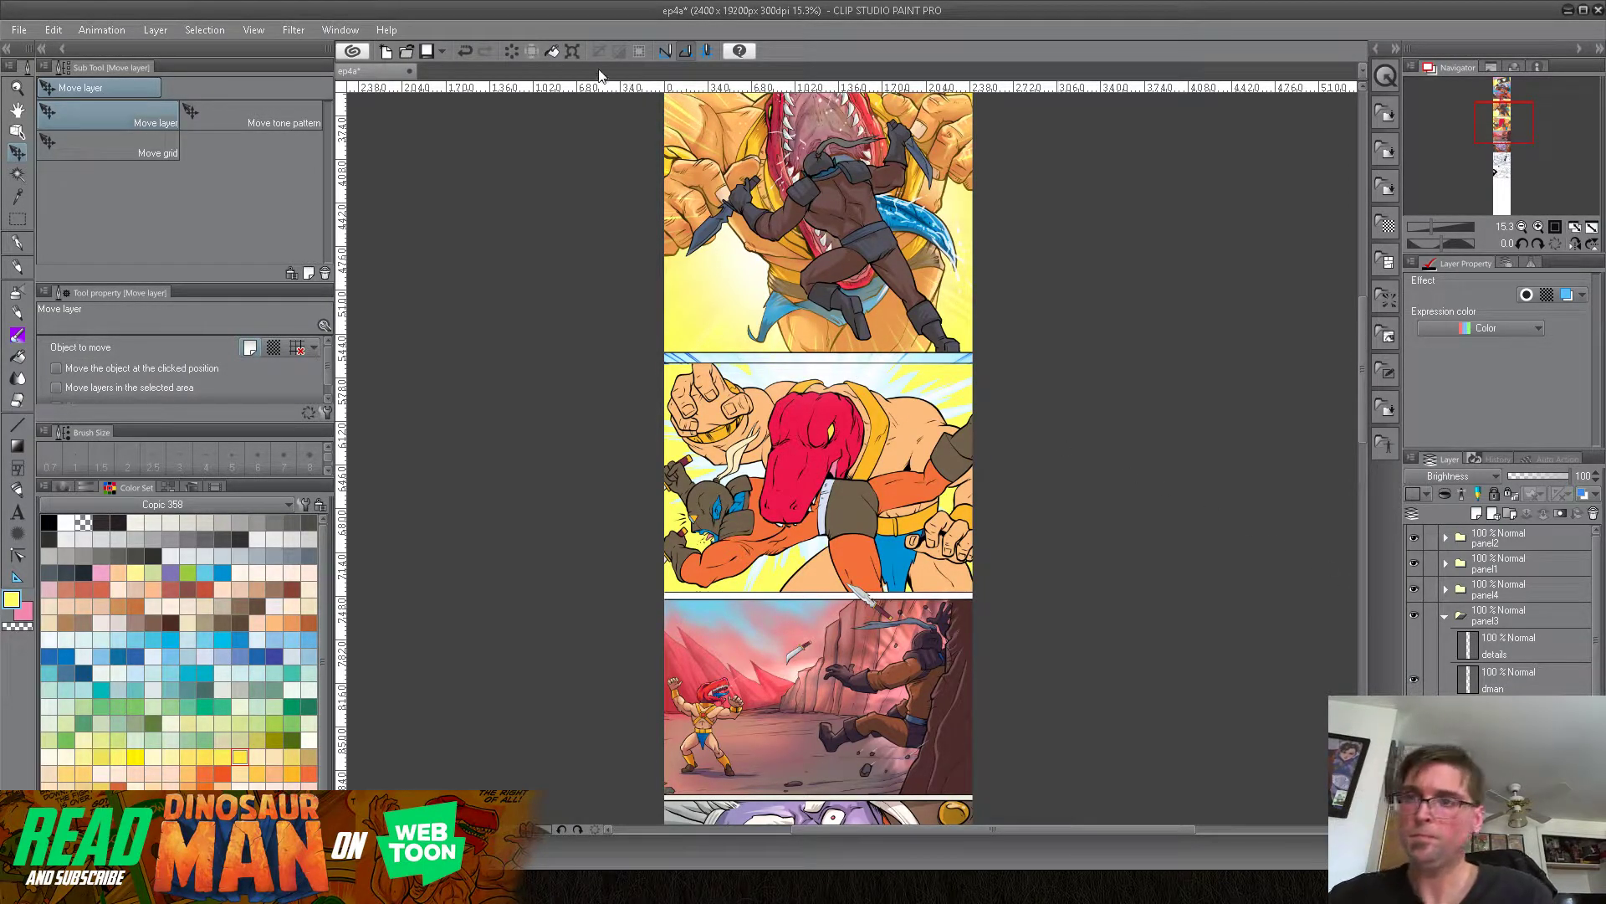
Step: Shrink the concentration lines copy from its top edge and clear the part that spills into the gutter above panel3
{"action": "key", "text": "ctrl+t"}
{"action": "mouse_move", "coordinate": [820, 295]}
{"action": "left_mouse_down"}
{"action": "mouse_move", "coordinate": [818, 363]}
{"action": "mouse_move", "coordinate": [820, 320]}
{"action": "left_mouse_up"}
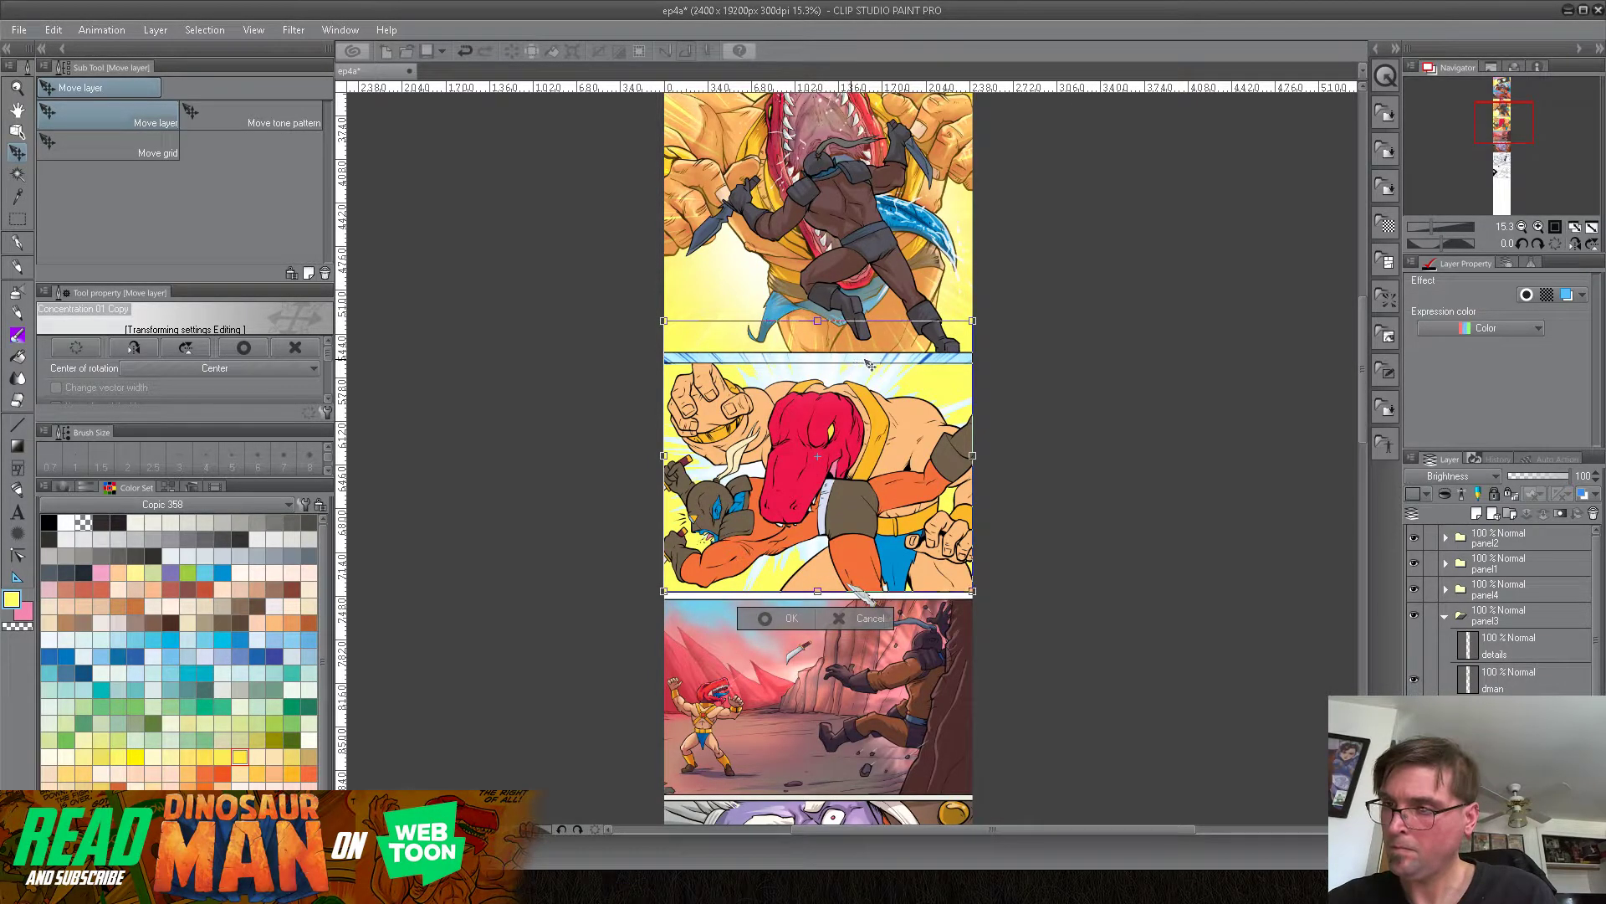
{"action": "key", "text": "Return"}
{"action": "key", "text": "m"}
{"action": "left_click_drag", "start_coordinate": [625, 285], "coordinate": [987, 361]}
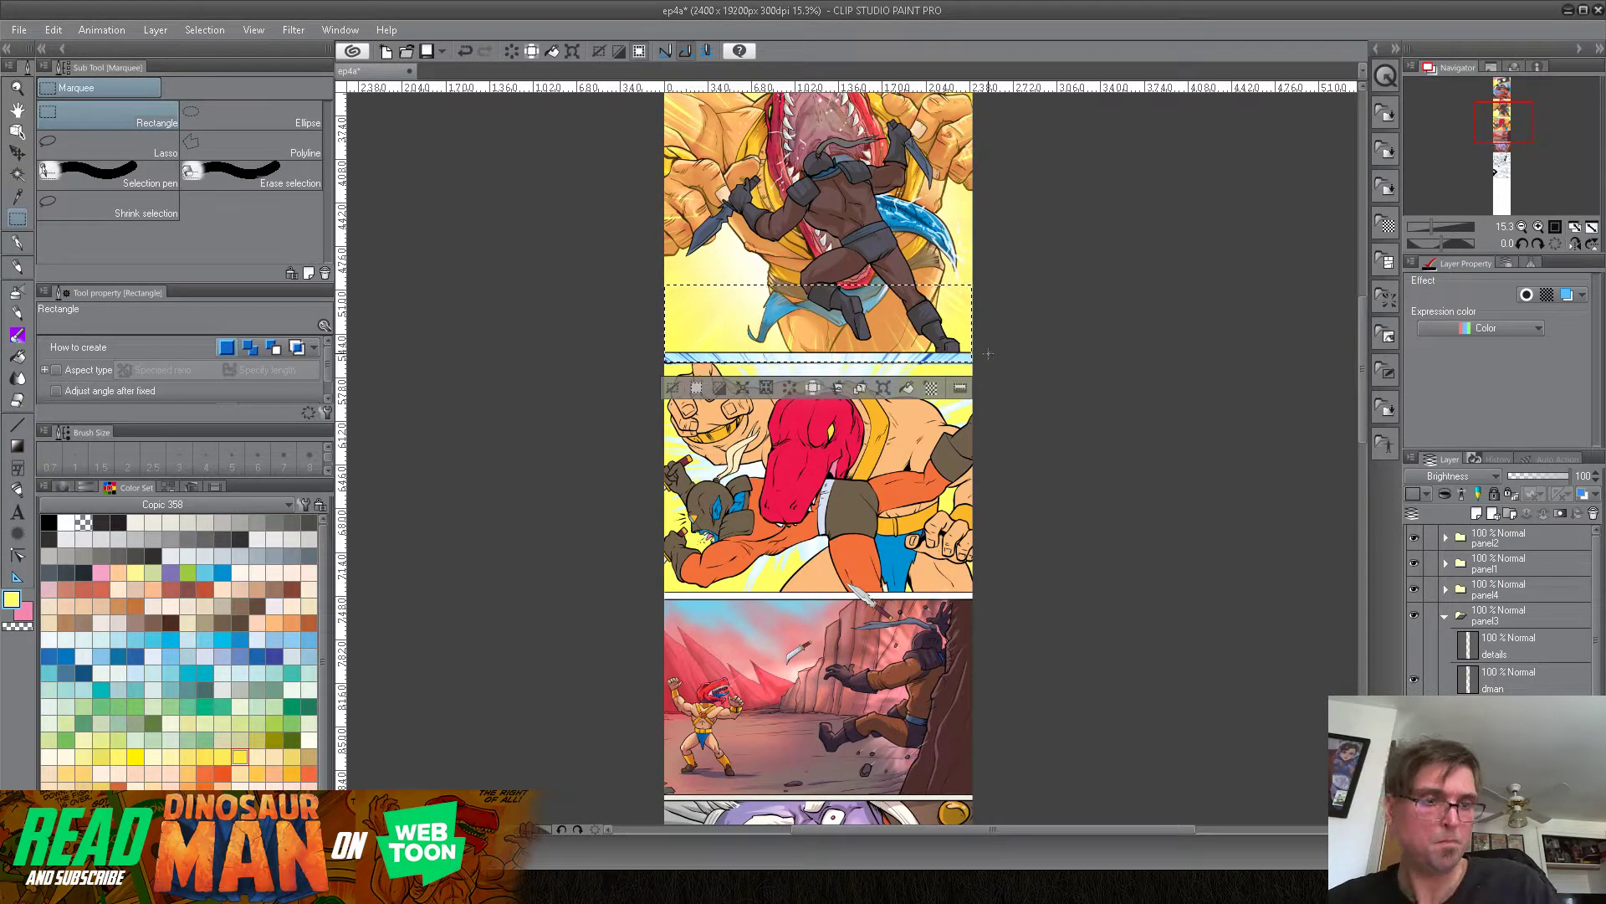
{"action": "left_click", "coordinate": [204, 29]}
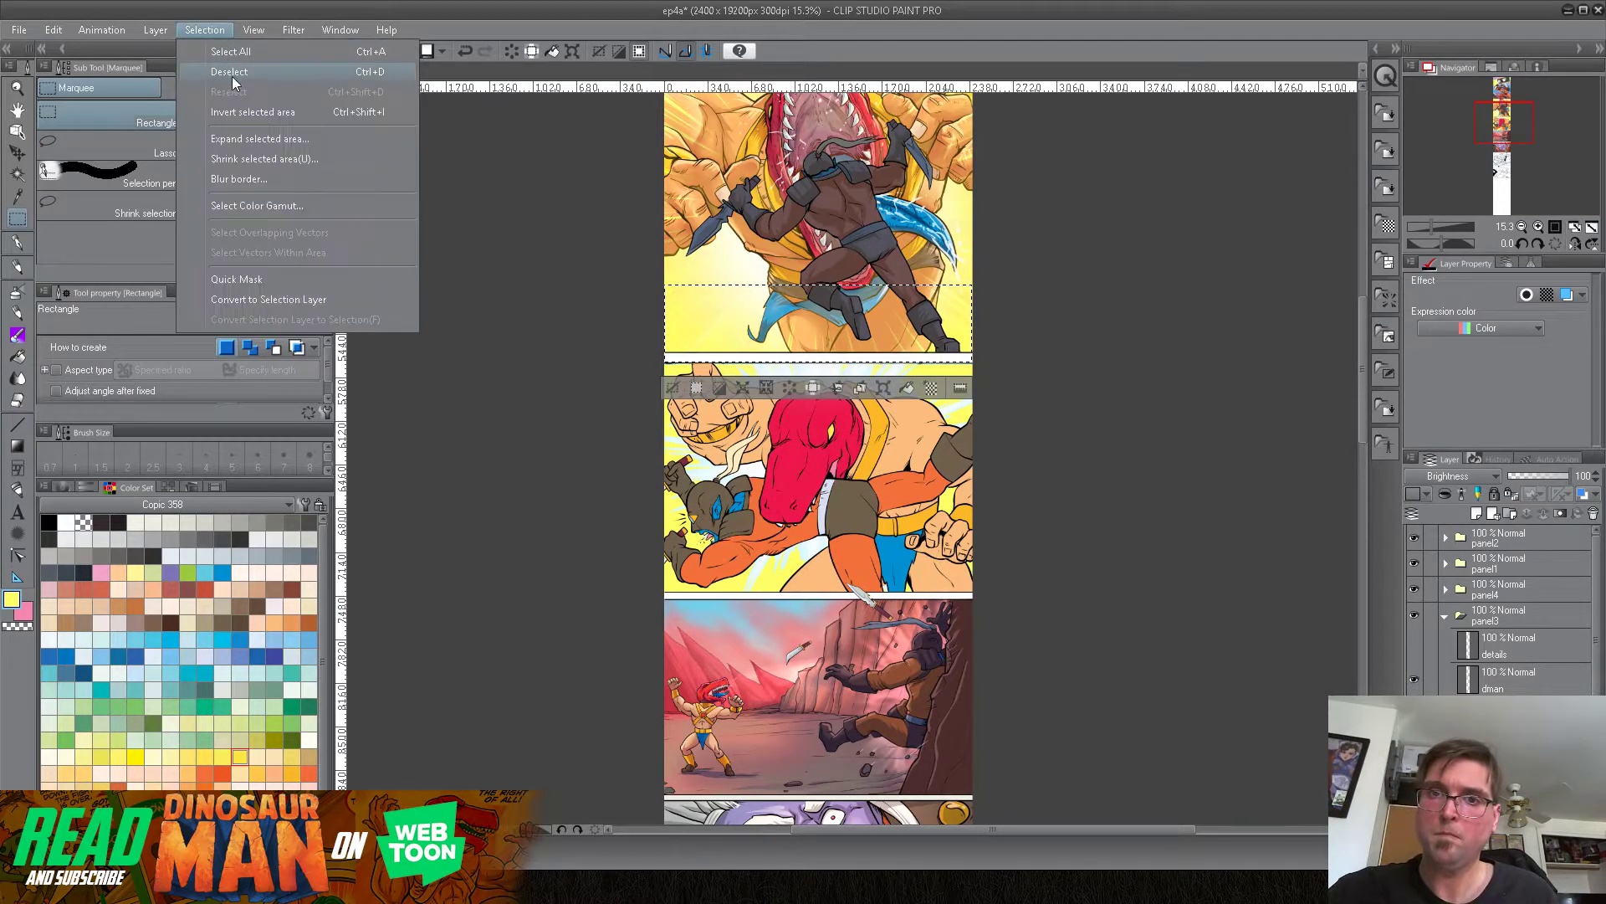
{"action": "left_click", "coordinate": [230, 67]}
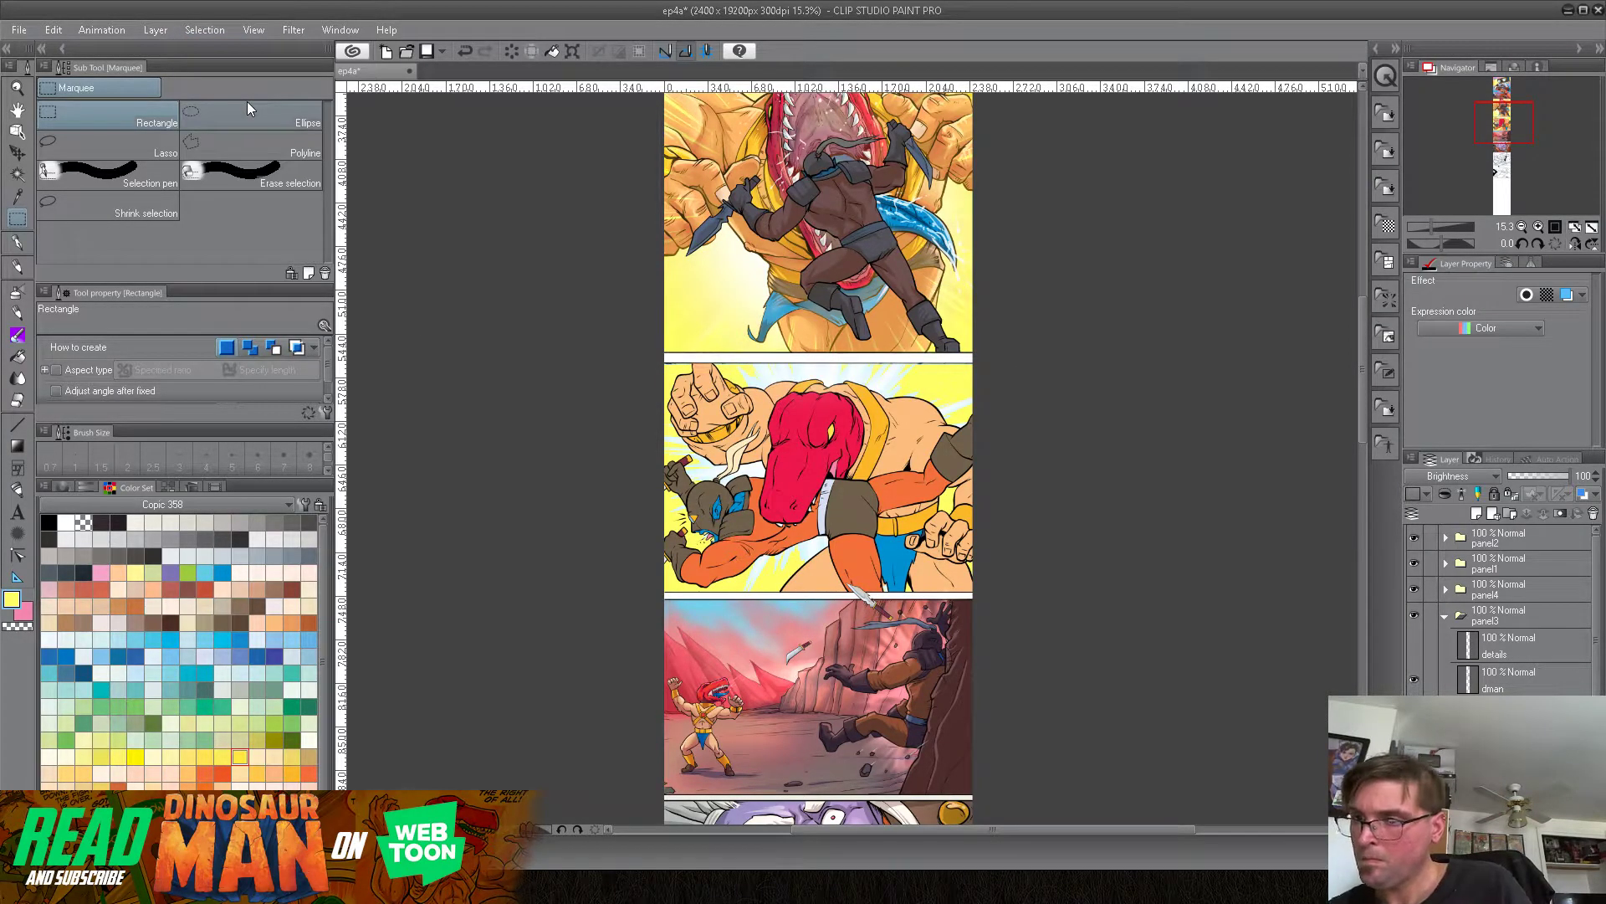
Step: Compress the height of the concentration lines copy slightly more from its top edge
{"action": "left_click", "coordinate": [20, 153]}
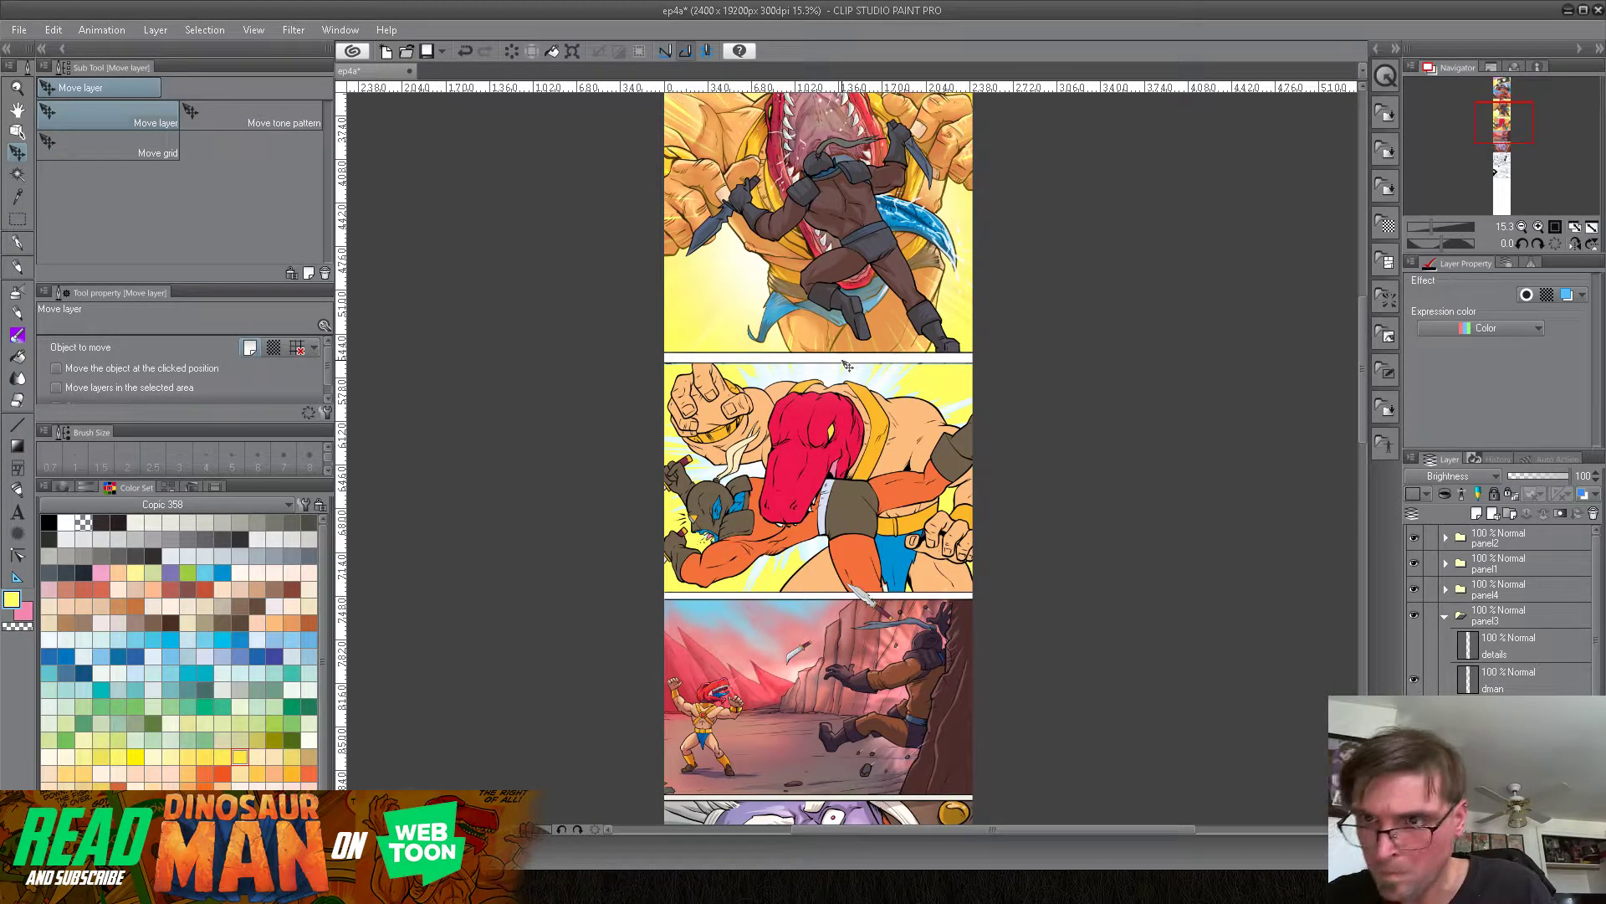
{"action": "key", "text": "ctrl+t"}
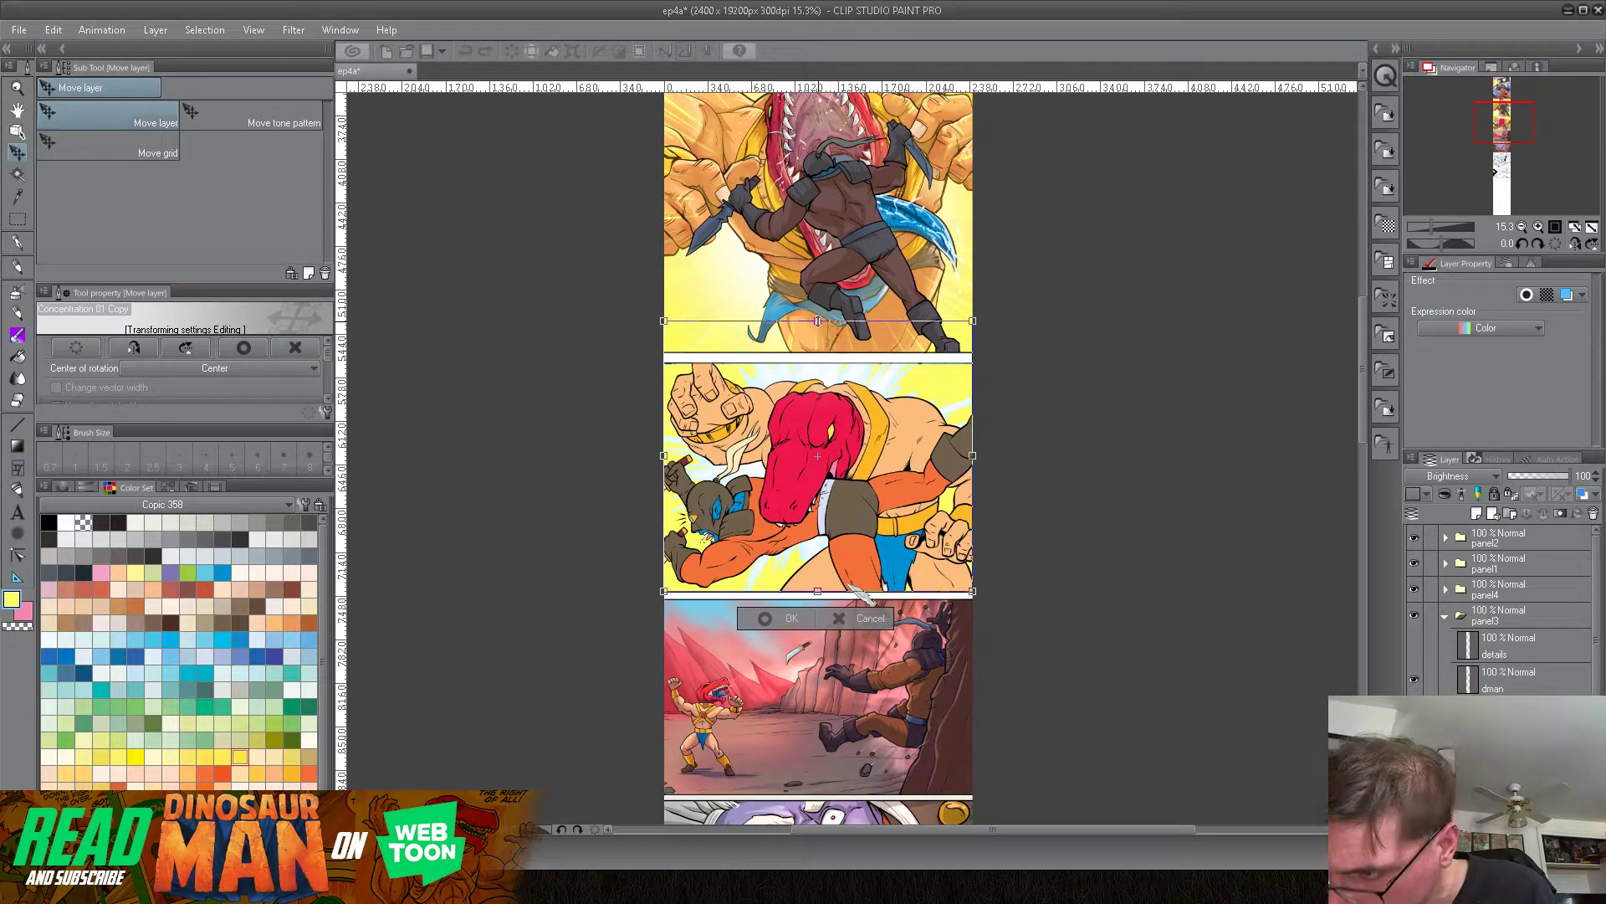
{"action": "left_click_drag", "start_coordinate": [819, 318], "coordinate": [820, 323]}
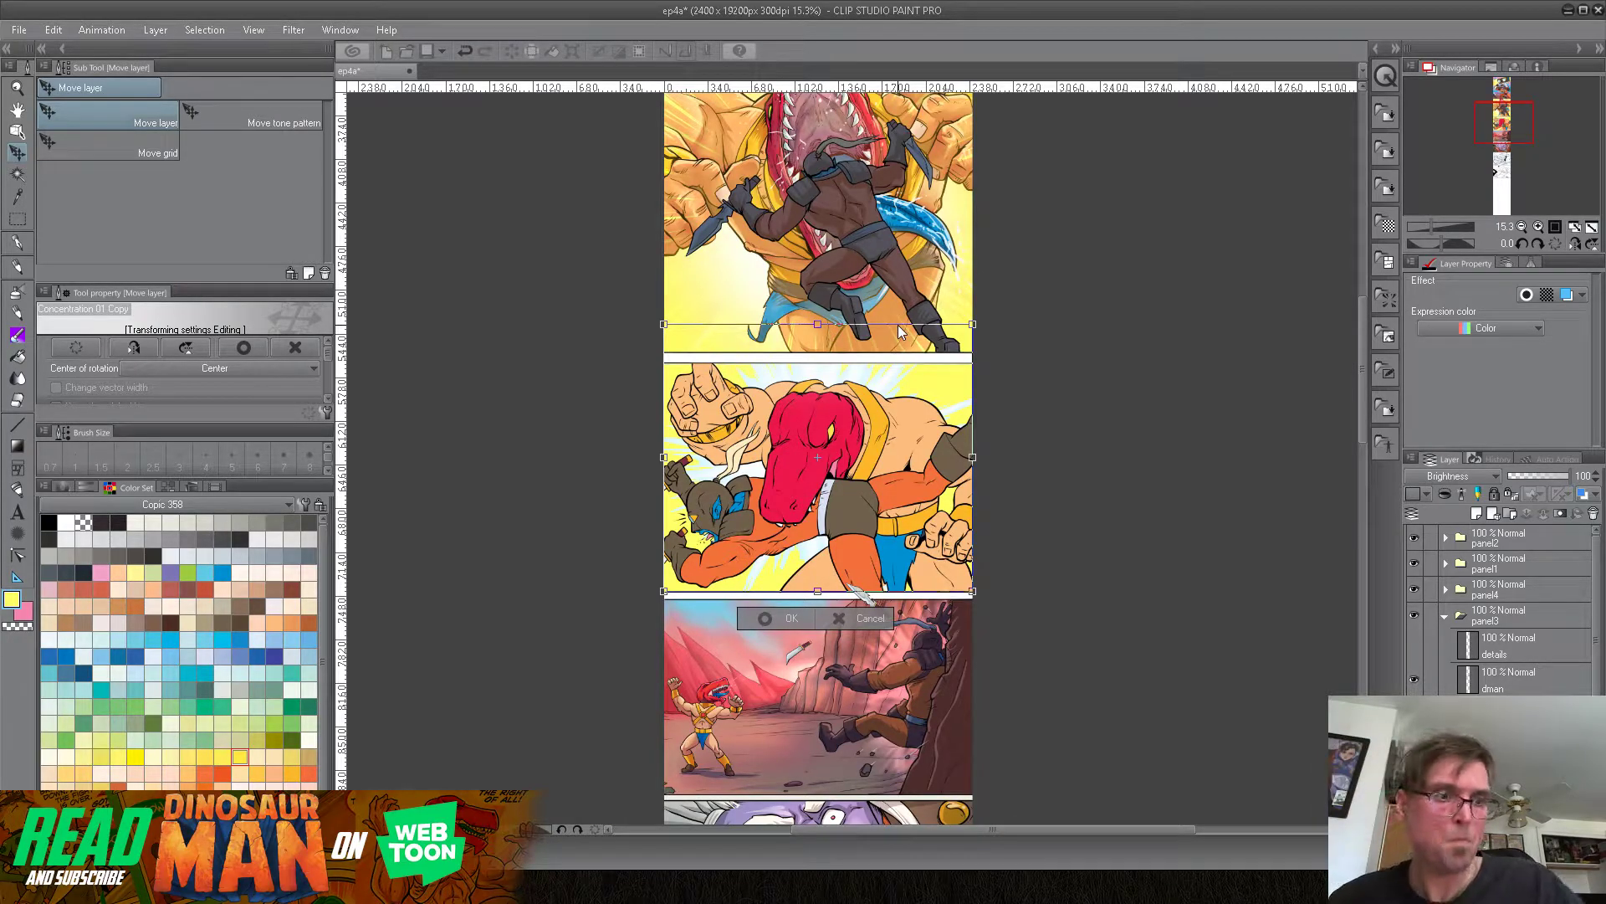
{"action": "key", "text": "Return"}
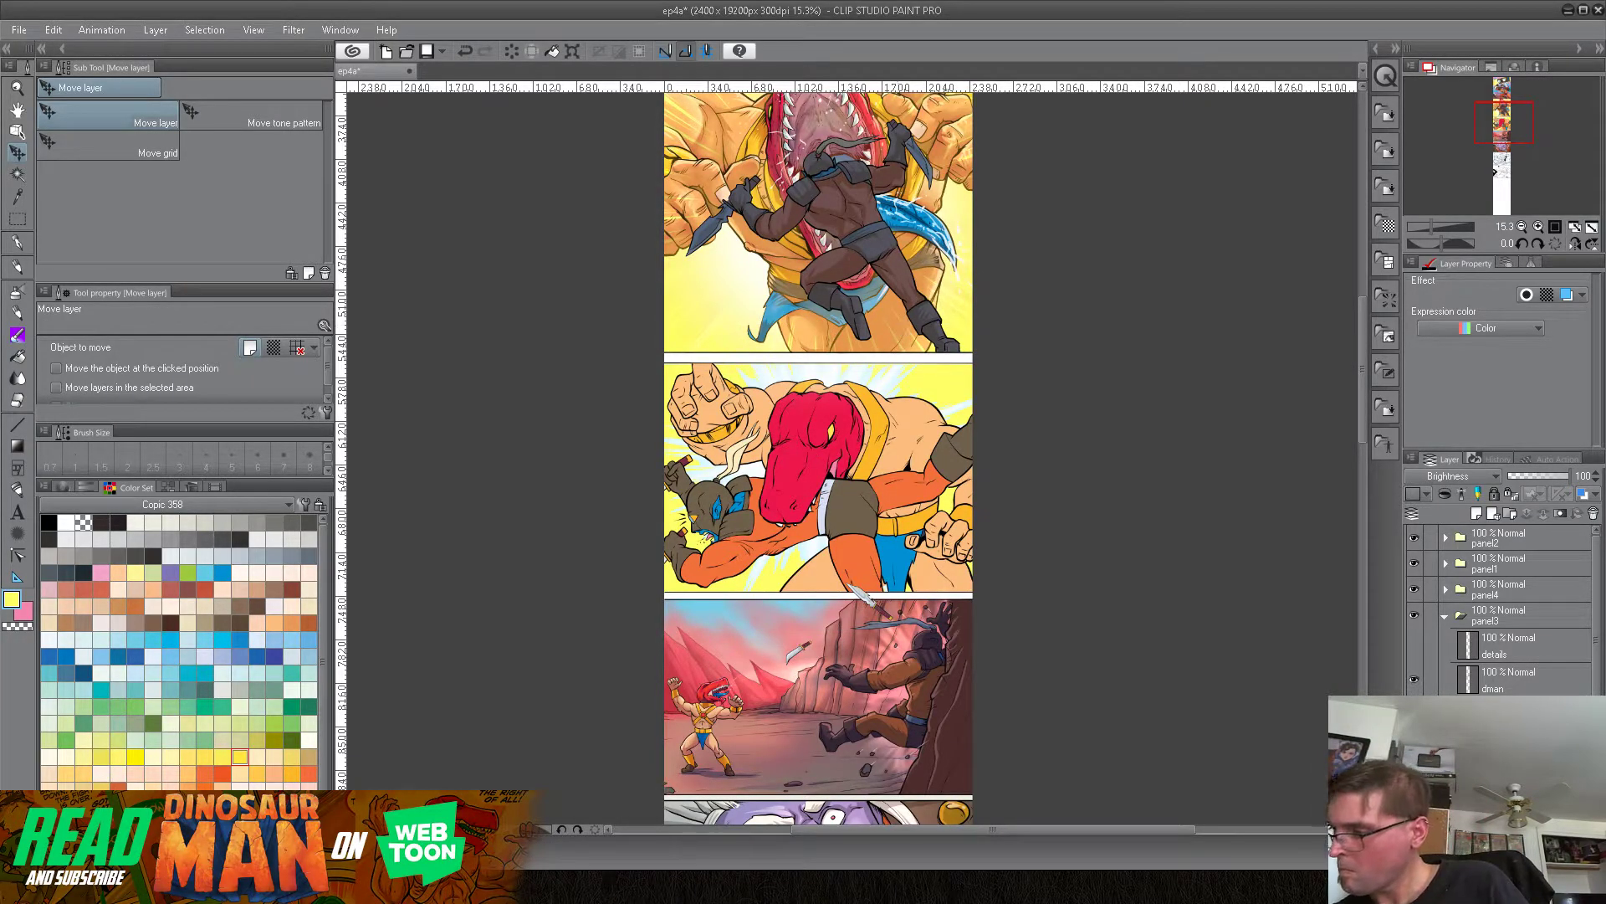
Step: Duplicate the concentration lines layer and try the Add (Glow), Glow dodge and Screen blending modes on the duplicate
{"action": "right_click", "coordinate": [1497, 744]}
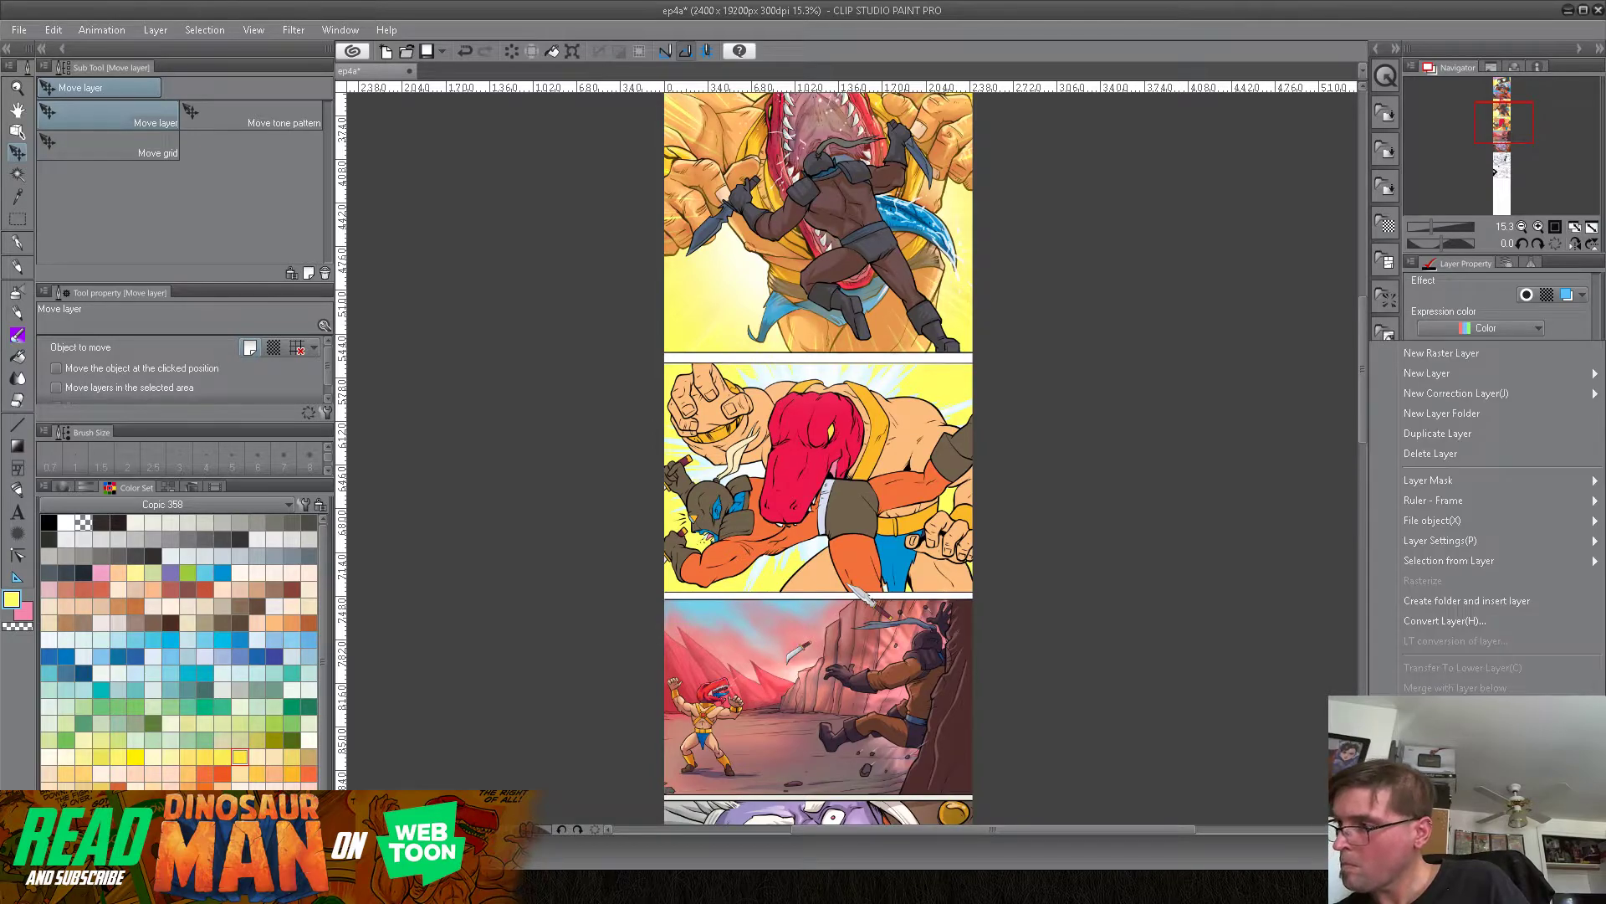
{"action": "left_click", "coordinate": [1457, 434]}
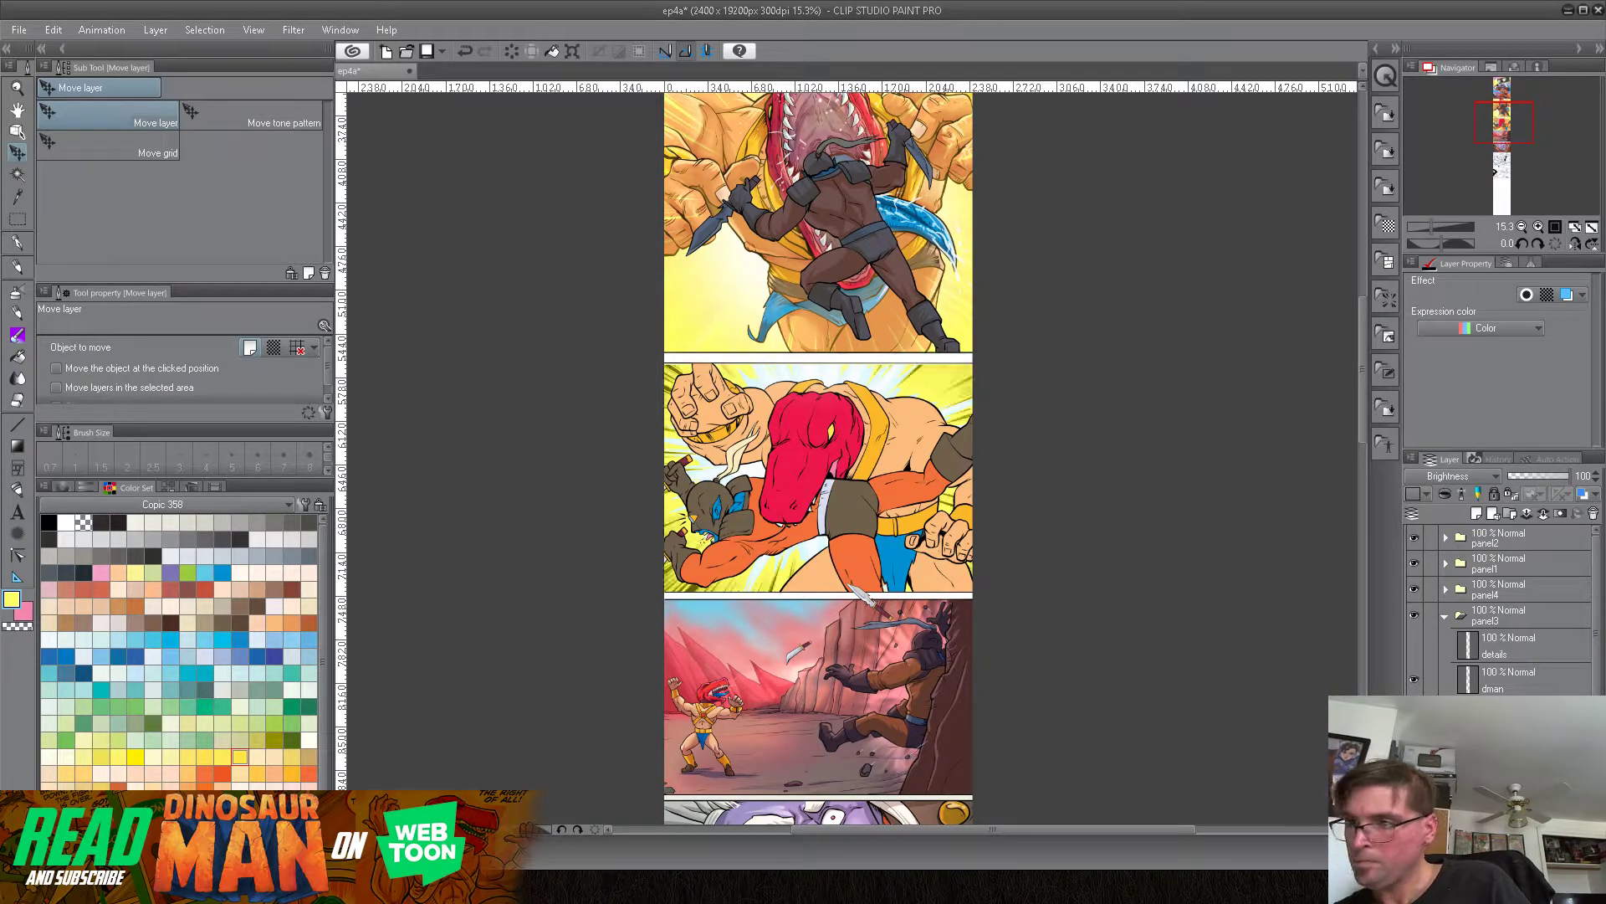
{"action": "left_click", "coordinate": [1479, 475]}
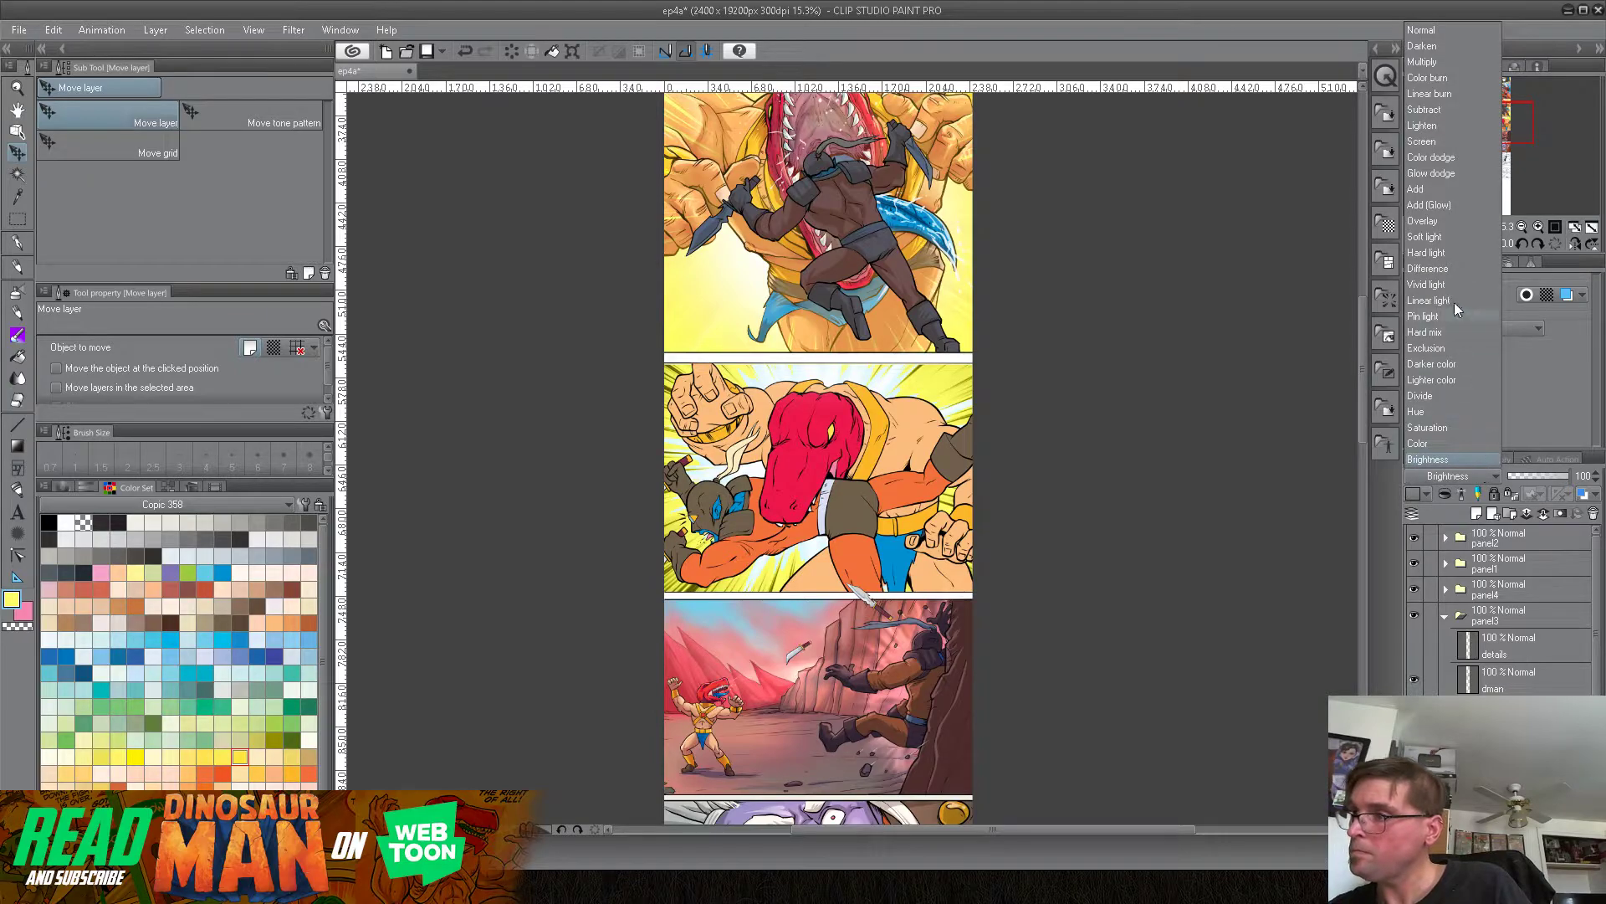
{"action": "left_click", "coordinate": [1441, 205]}
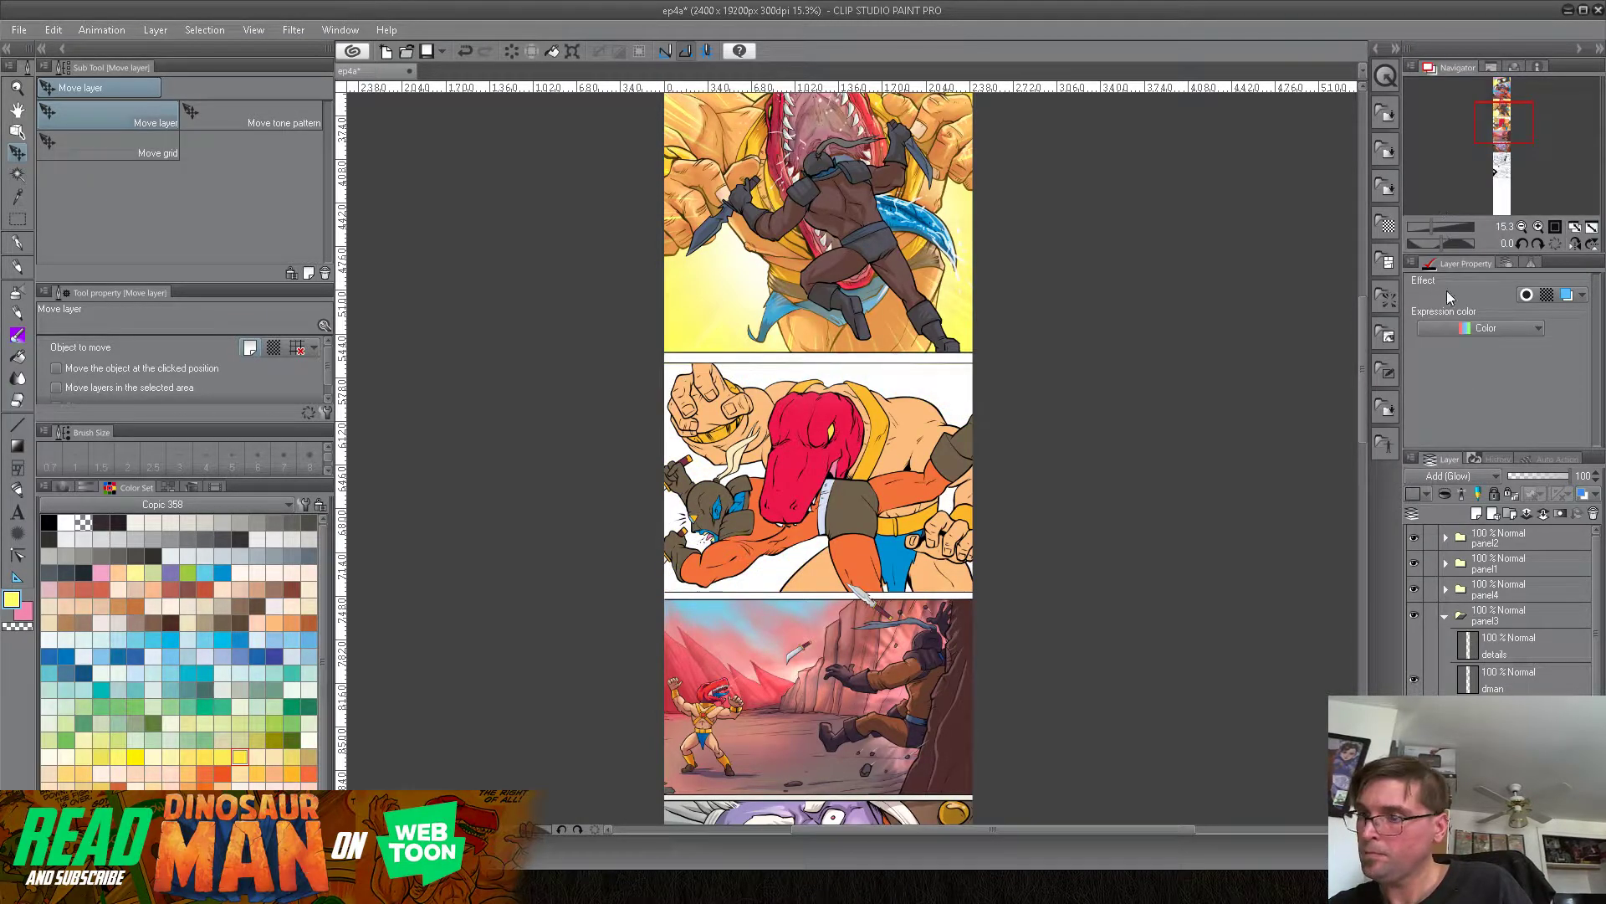
{"action": "left_click", "coordinate": [1459, 476]}
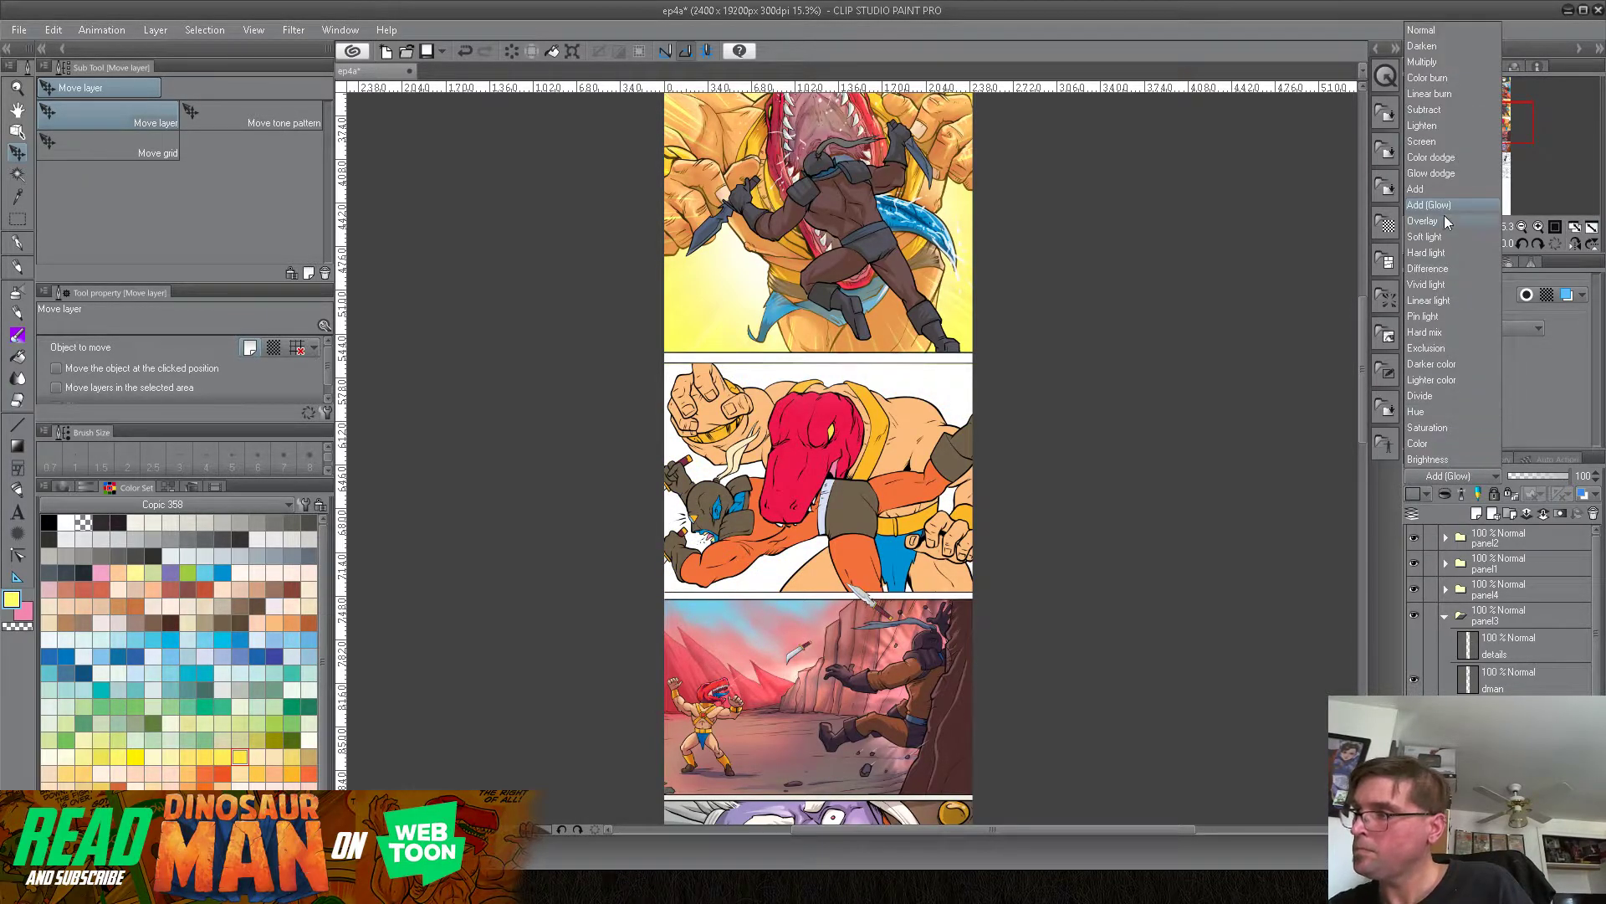
{"action": "left_click", "coordinate": [1444, 172]}
{"action": "left_click", "coordinate": [1449, 474]}
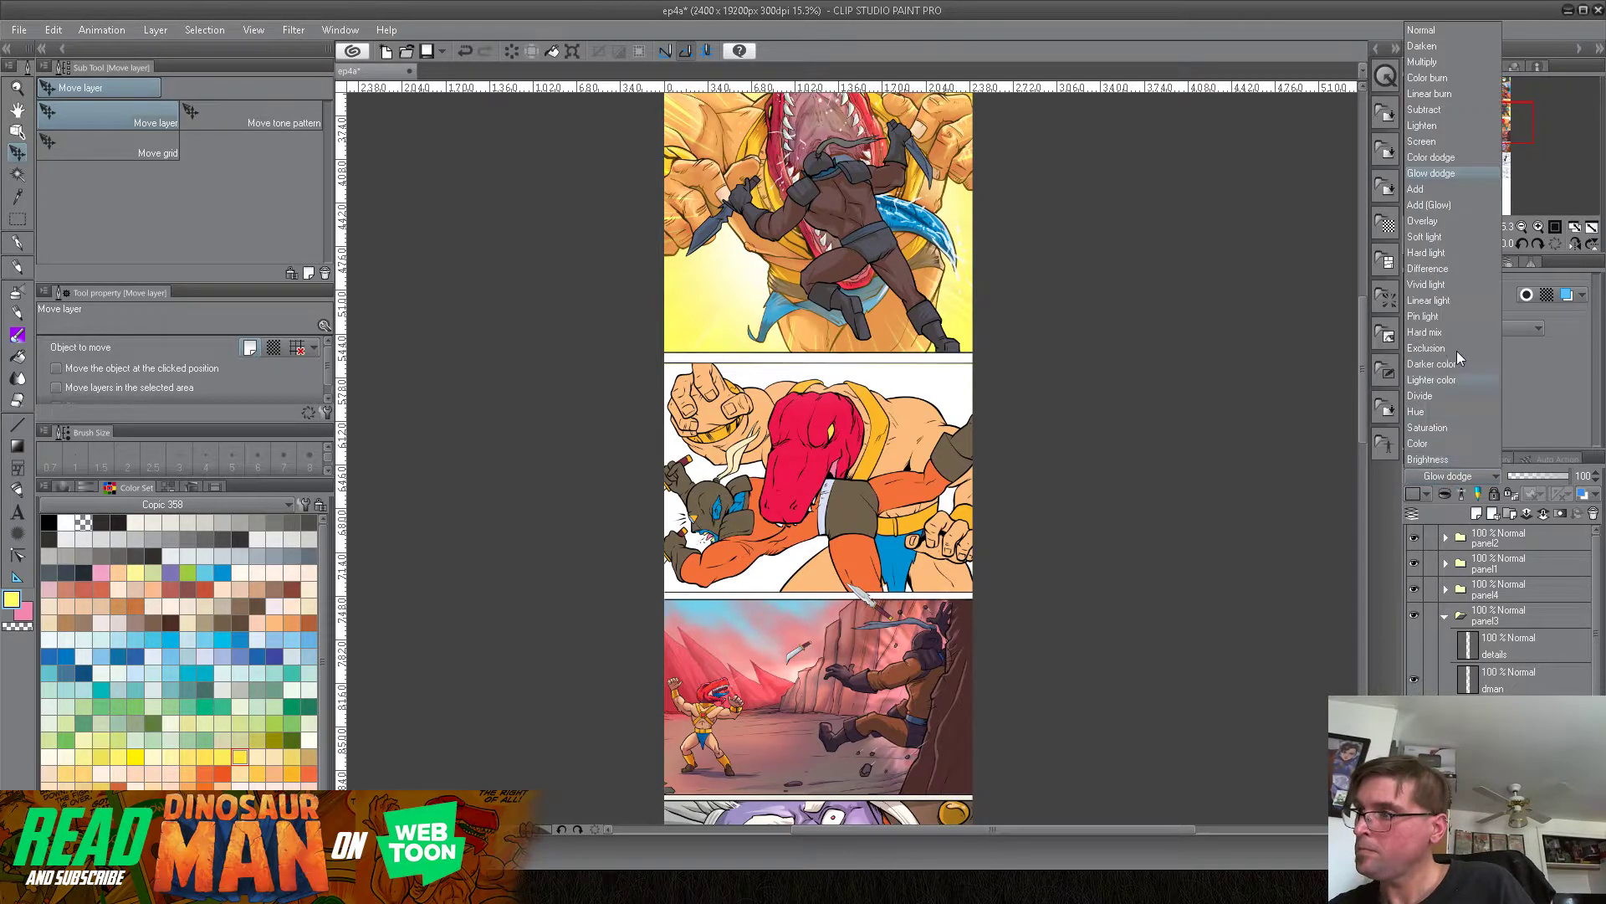
{"action": "left_click", "coordinate": [1433, 146]}
Step: Try the Hue, Multiply and Darken blending modes on the duplicated concentration lines layer
{"action": "left_click", "coordinate": [1462, 473]}
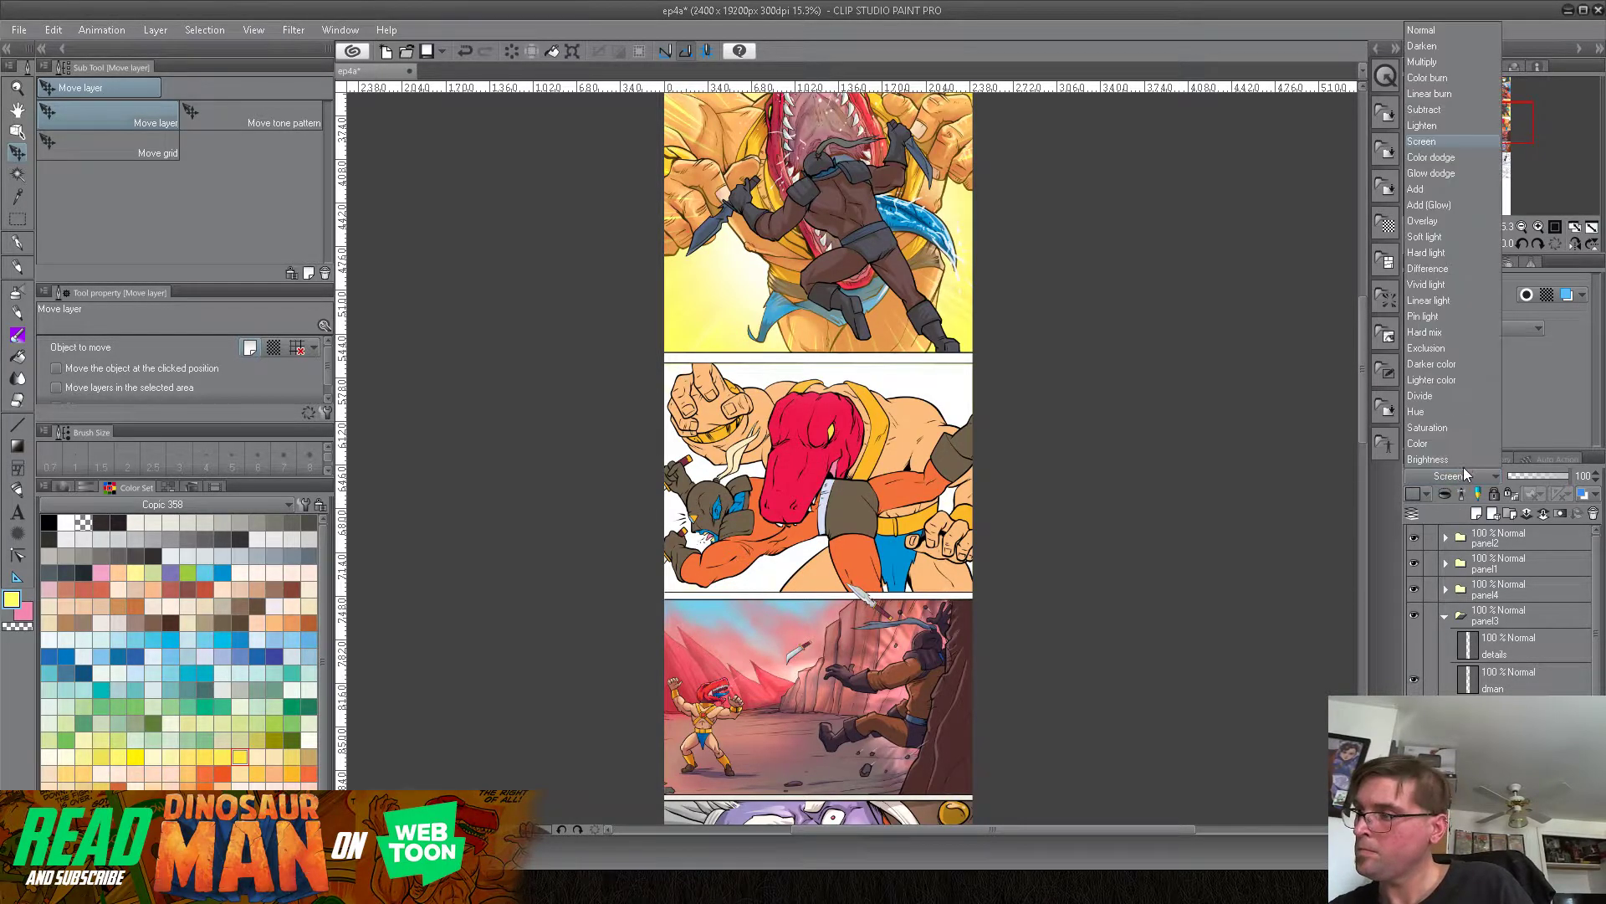
{"action": "left_click", "coordinate": [1438, 410]}
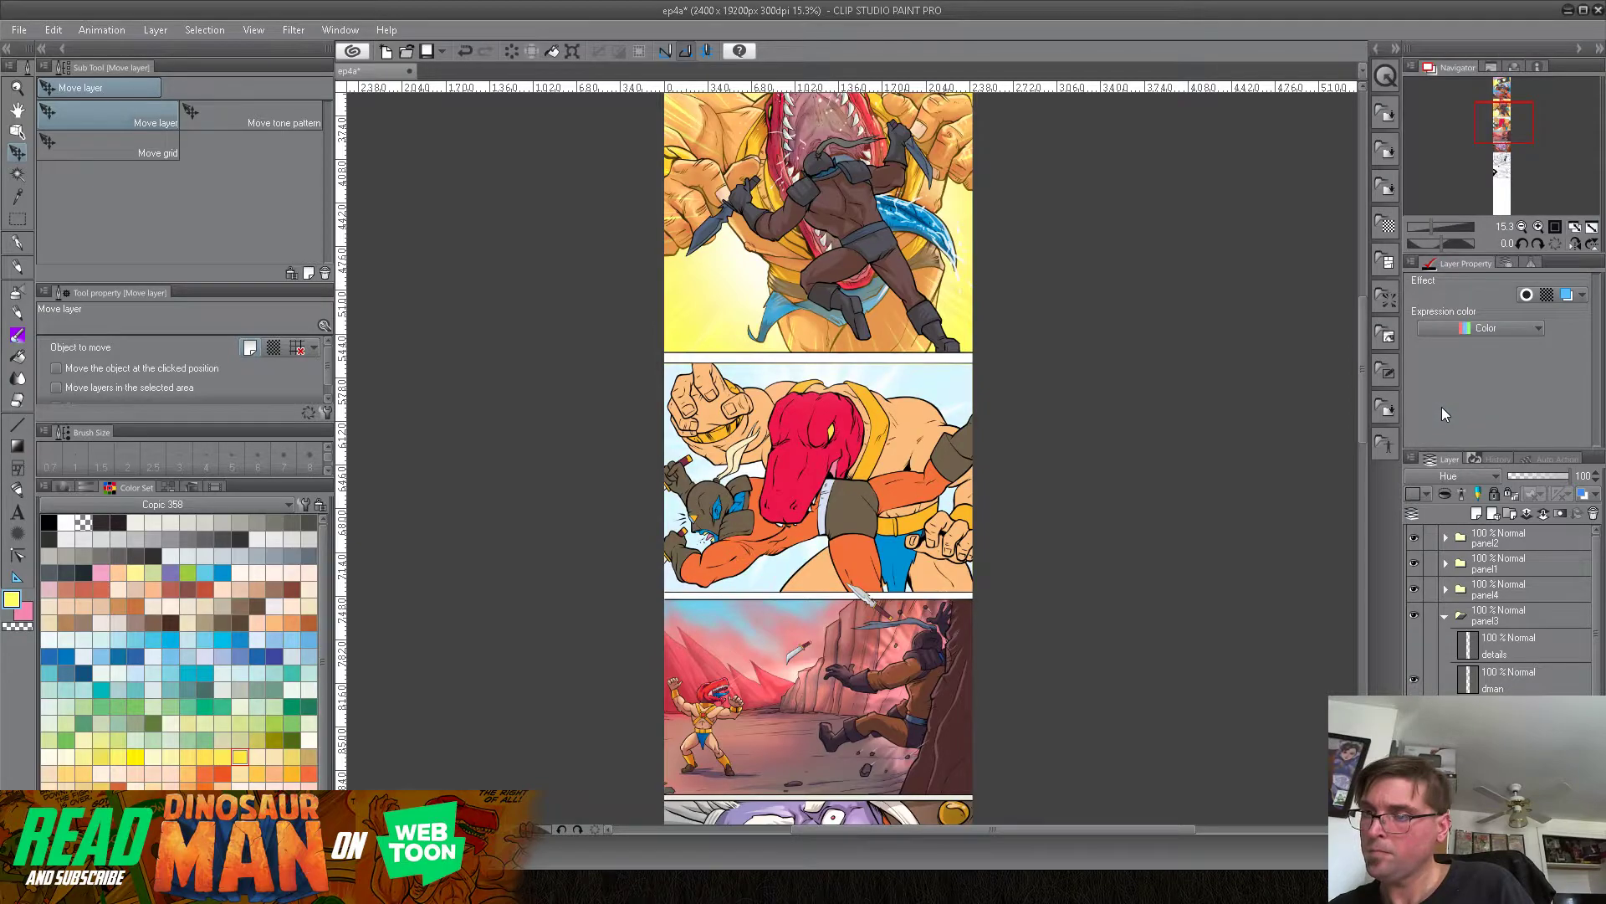
{"action": "left_click", "coordinate": [1460, 476]}
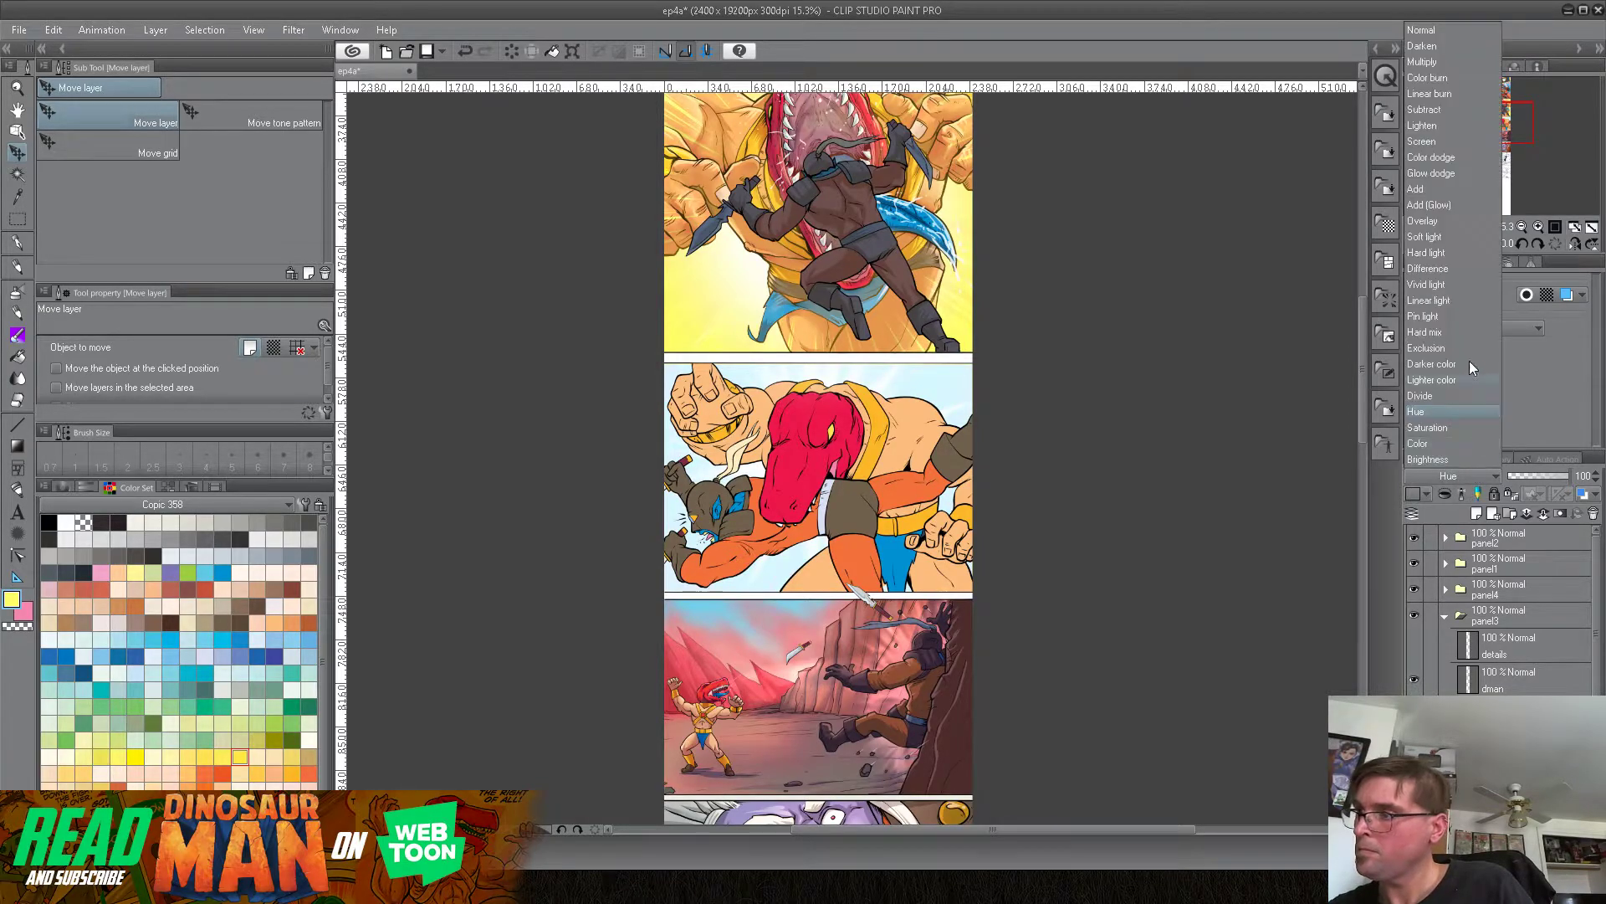
{"action": "left_click", "coordinate": [1436, 61]}
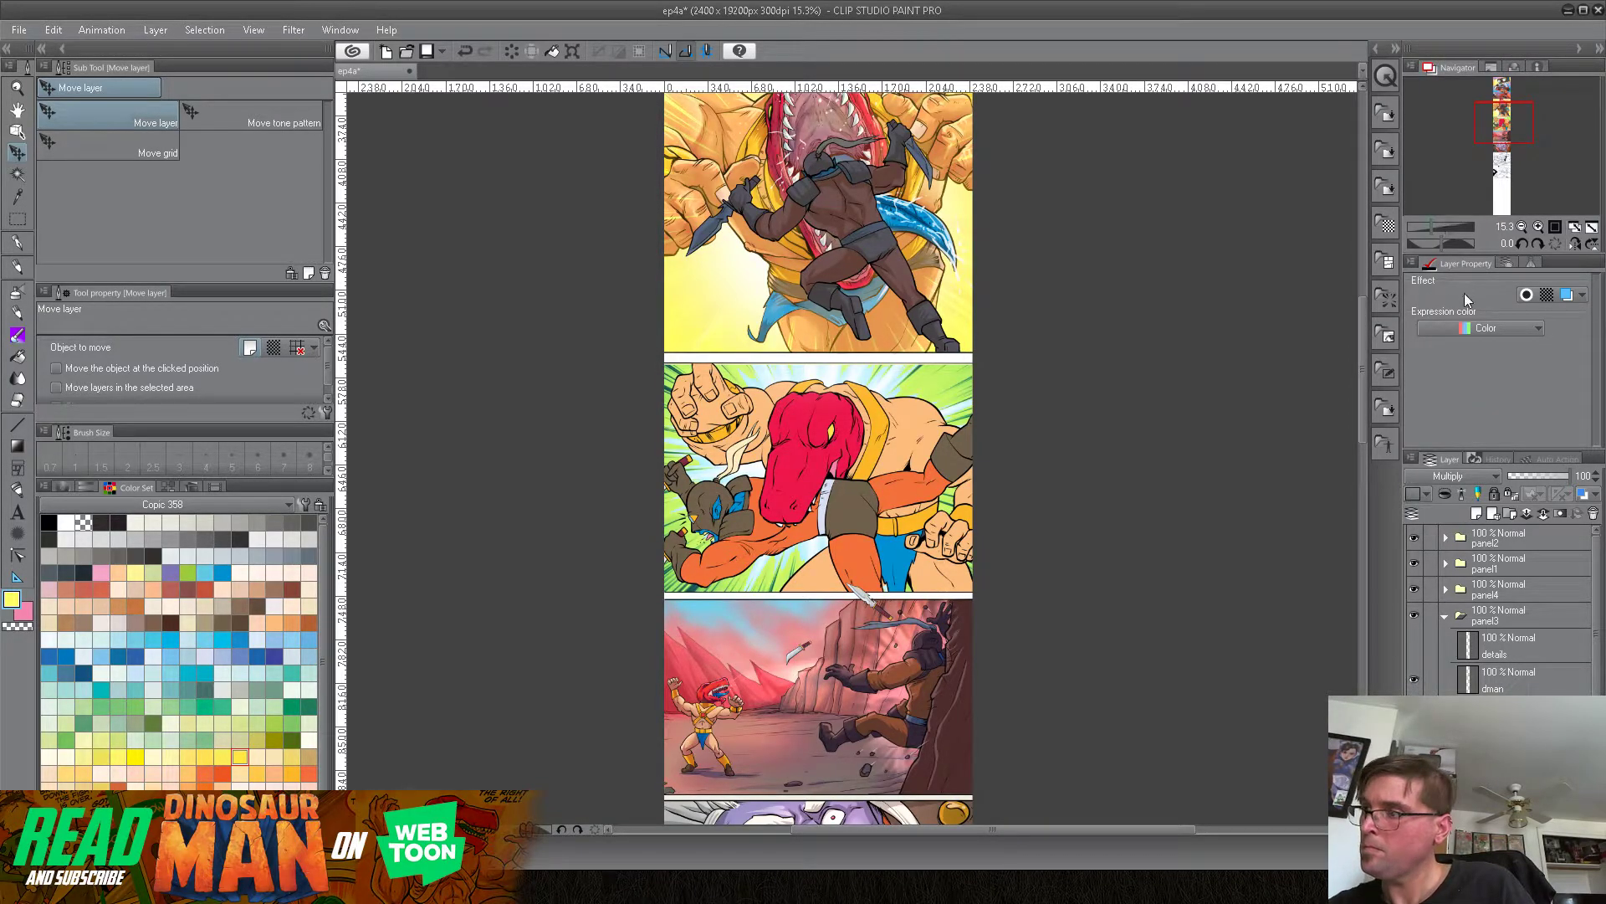
{"action": "left_click", "coordinate": [1464, 475]}
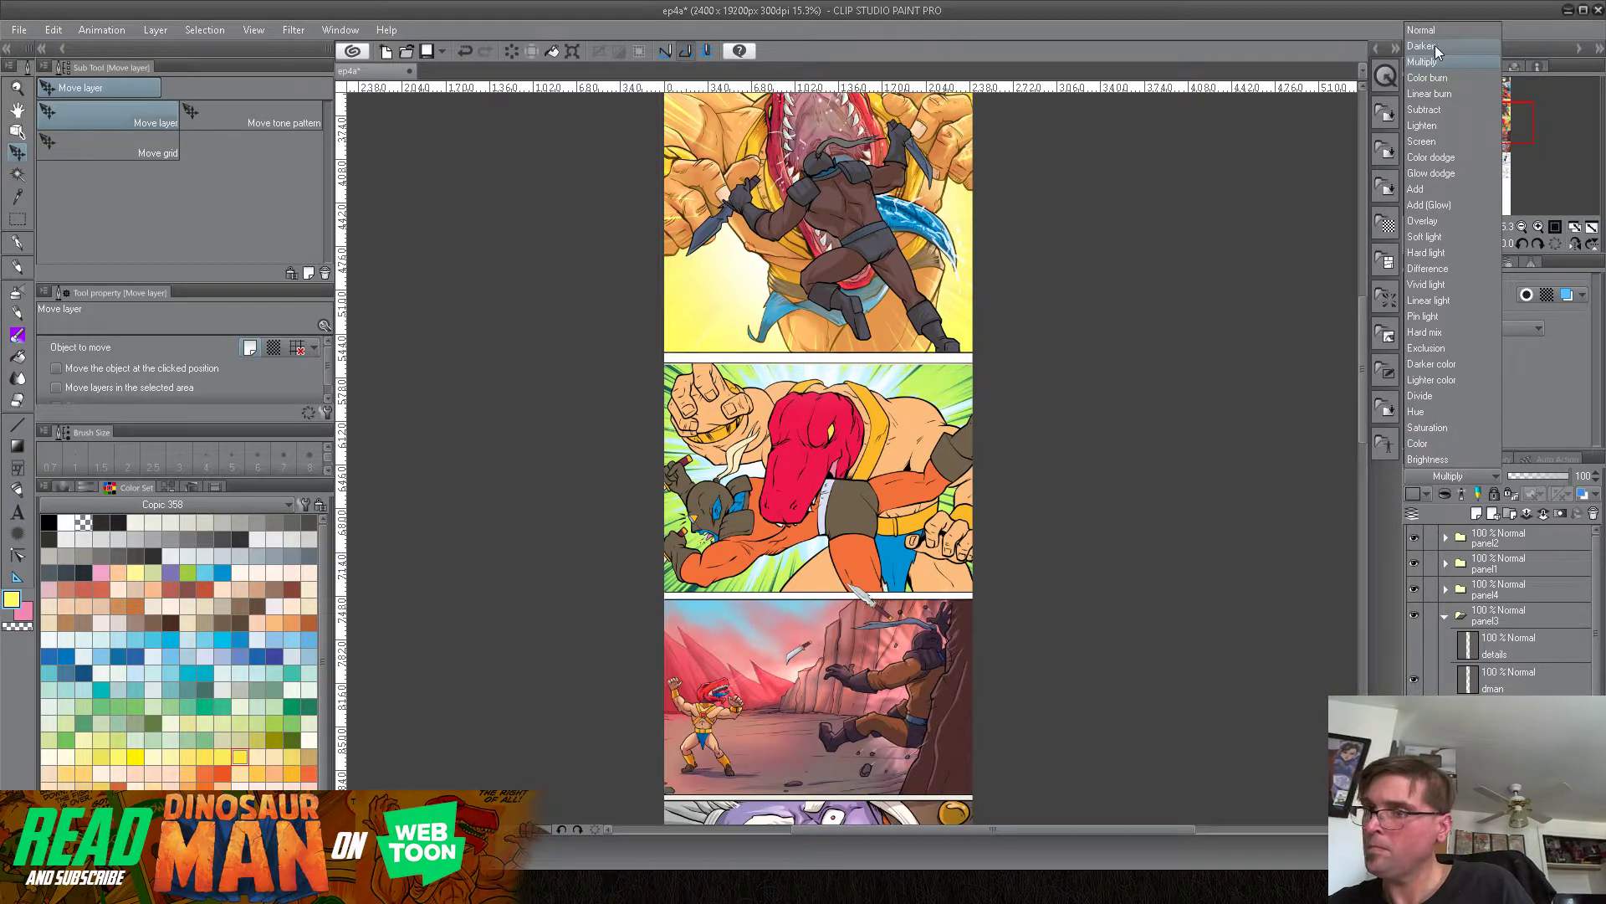
{"action": "left_click", "coordinate": [1434, 46]}
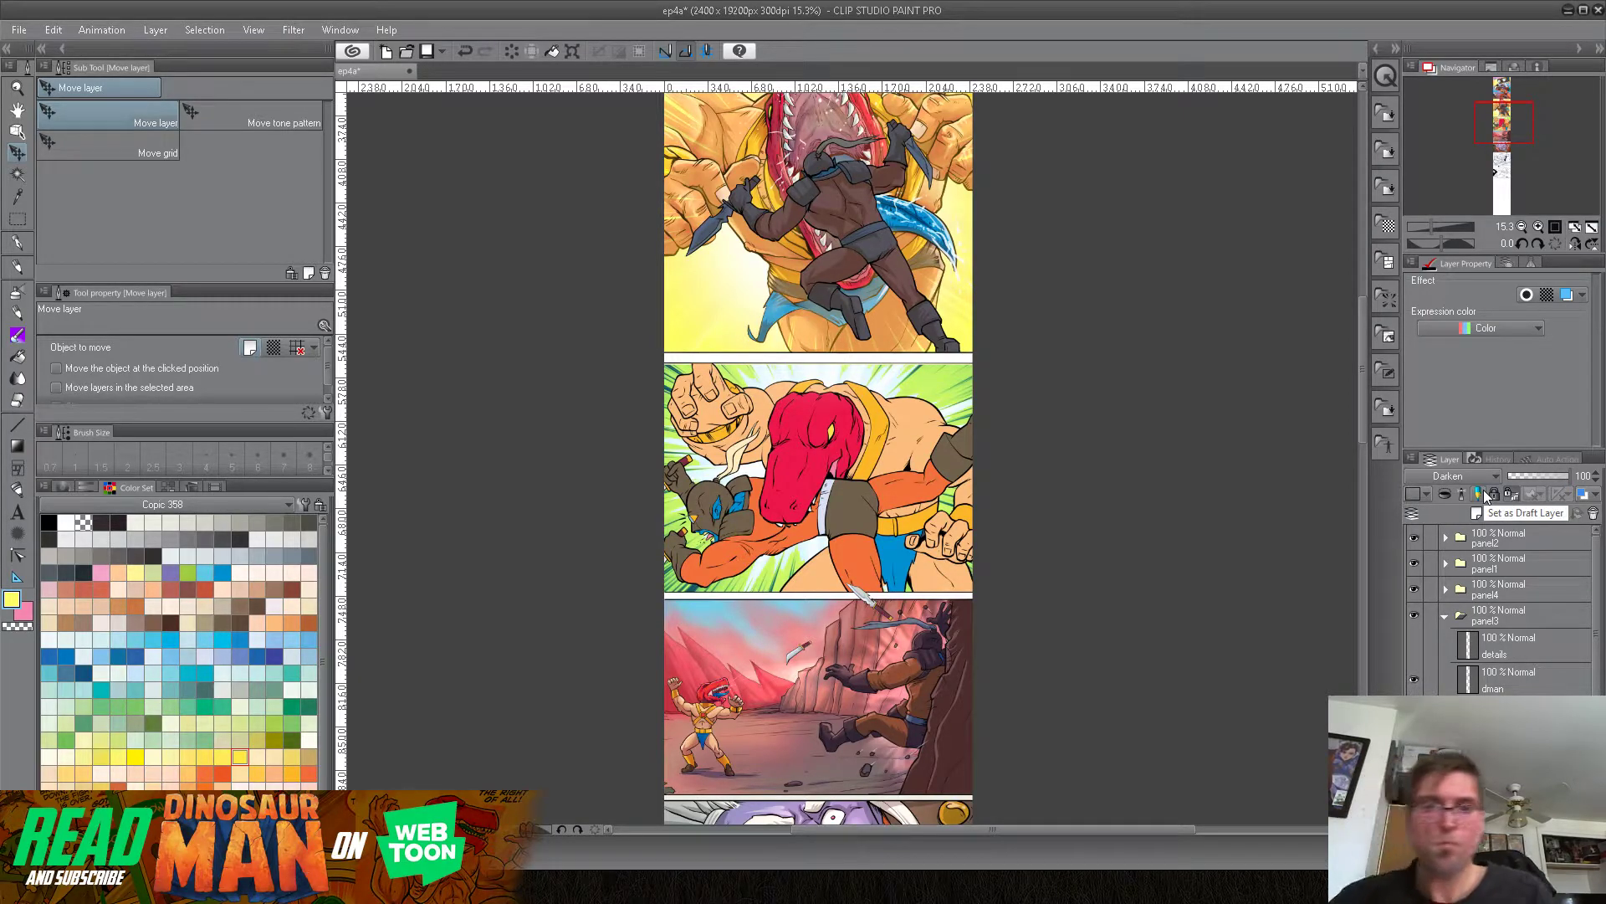
Step: Try airbrushing yellow and orange over the duplicated concentration lines with the Soft airbrush, and delete that layer
{"action": "left_click", "coordinate": [15, 295]}
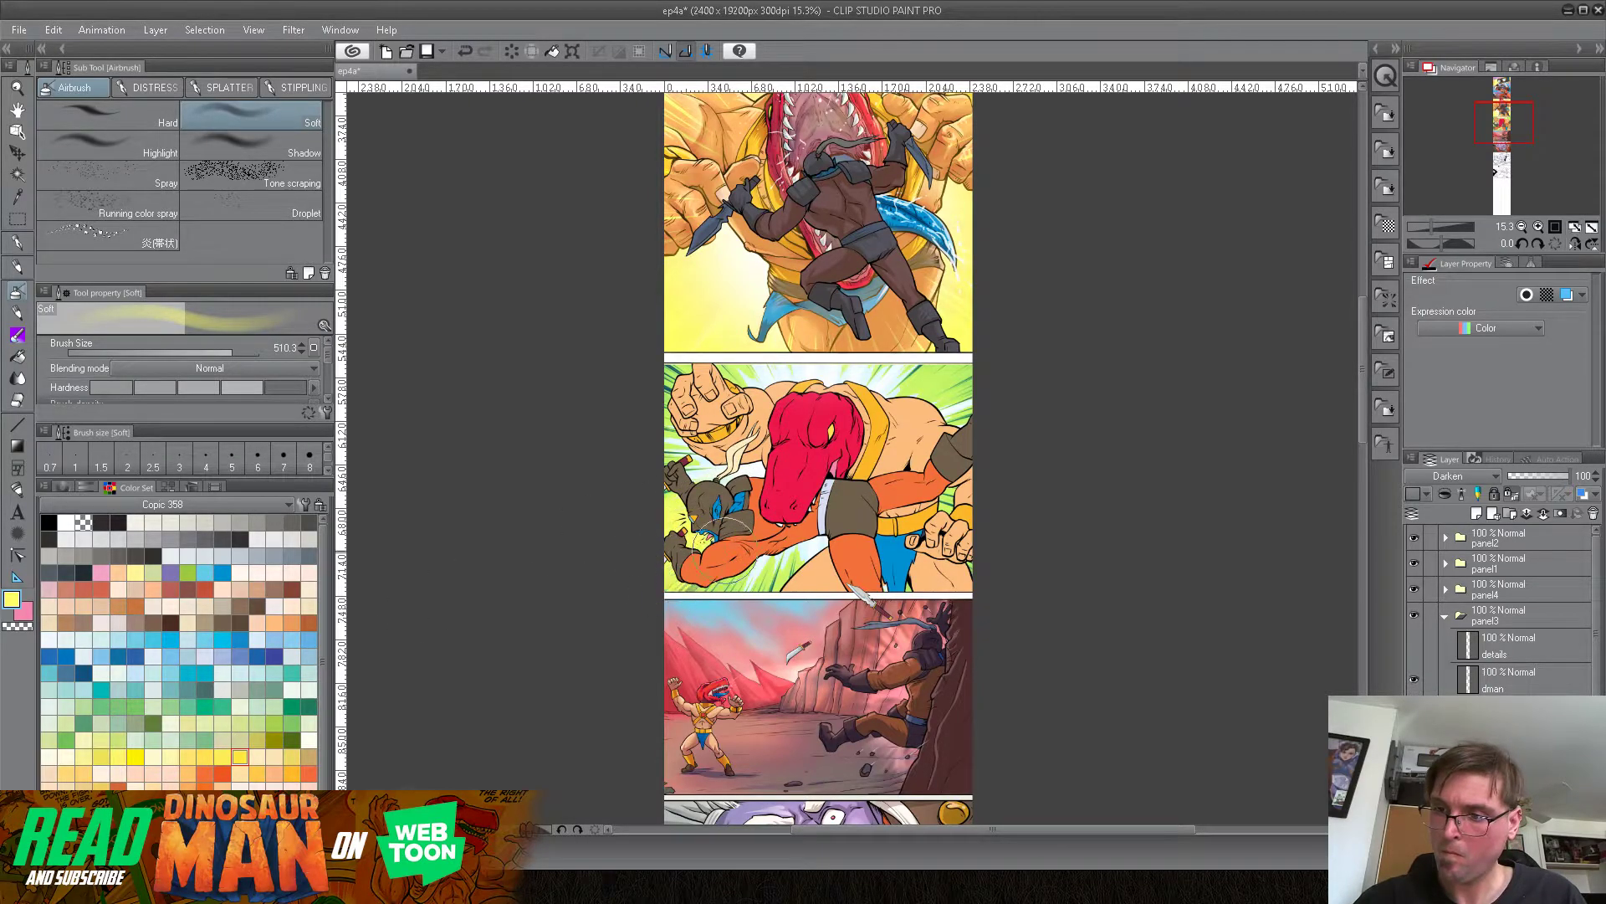
{"action": "mouse_move", "coordinate": [770, 583]}
{"action": "left_mouse_down"}
{"action": "mouse_move", "coordinate": [827, 575]}
{"action": "mouse_move", "coordinate": [818, 592]}
{"action": "mouse_move", "coordinate": [754, 591]}
{"action": "left_mouse_up"}
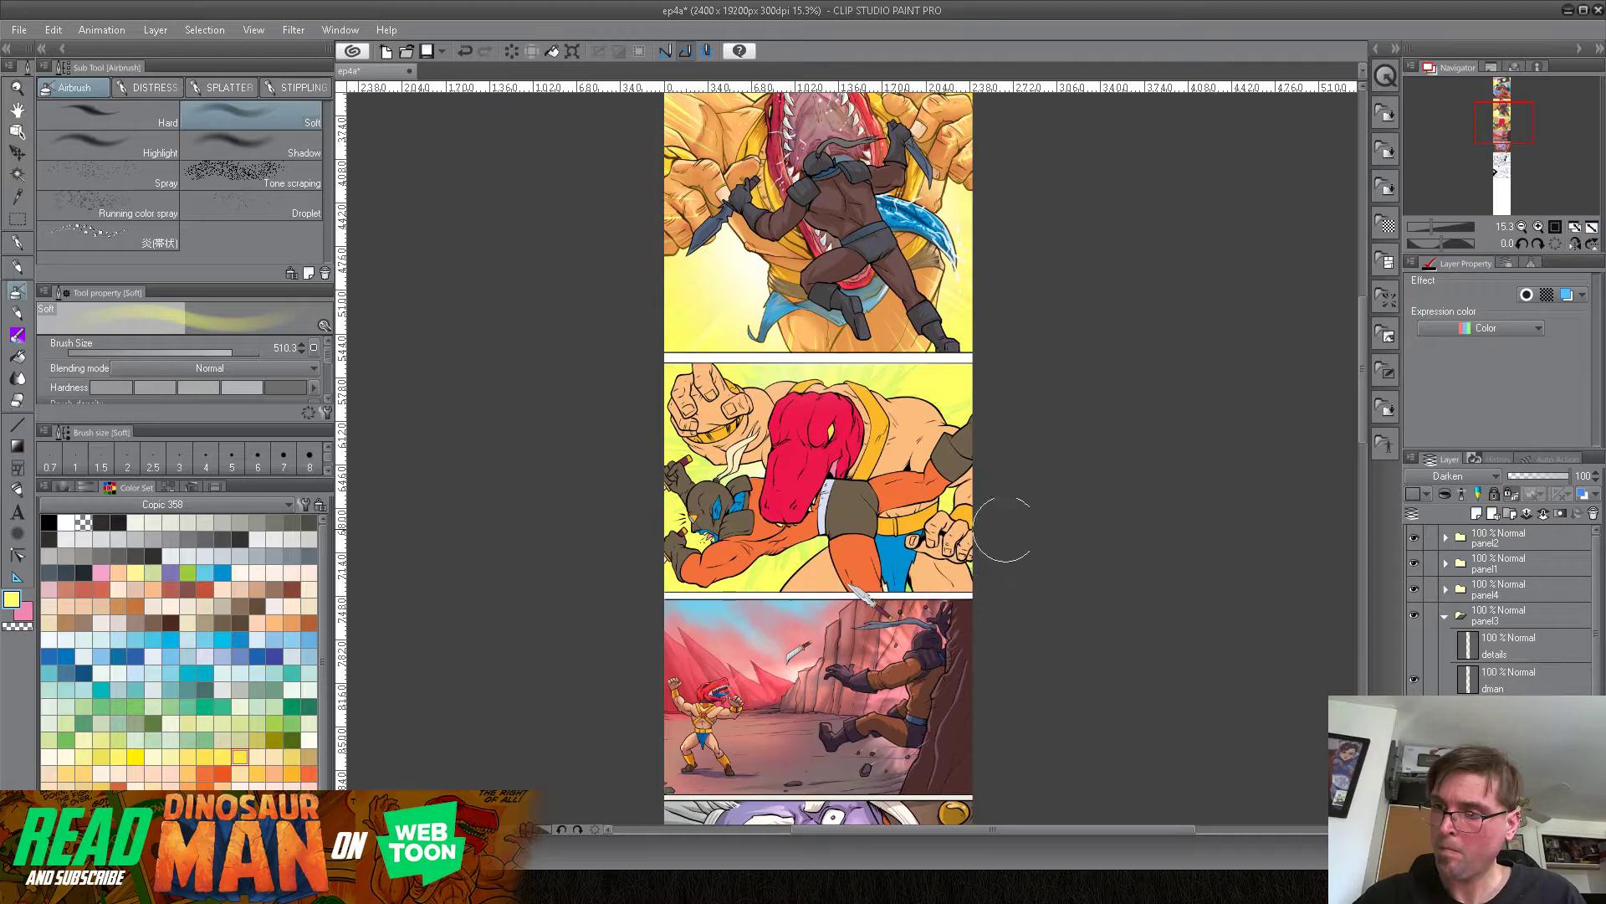
{"action": "left_click", "coordinate": [205, 773]}
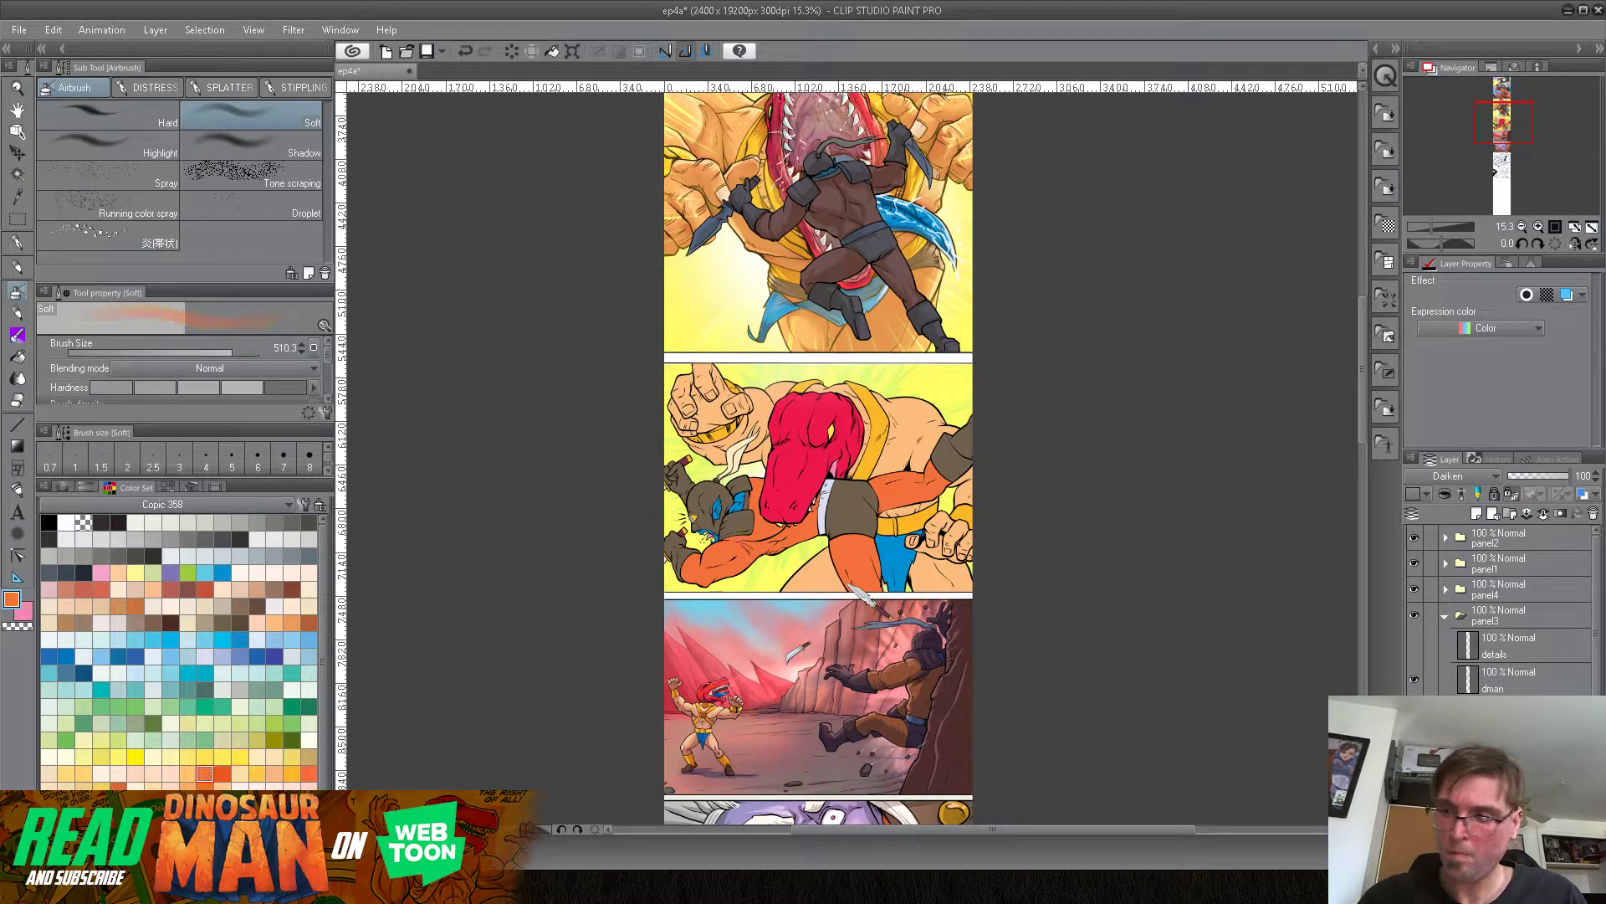
{"action": "mouse_move", "coordinate": [820, 546]}
{"action": "left_mouse_down"}
{"action": "mouse_move", "coordinate": [669, 544]}
{"action": "mouse_move", "coordinate": [678, 393]}
{"action": "mouse_move", "coordinate": [986, 466]}
{"action": "mouse_move", "coordinate": [965, 562]}
{"action": "left_mouse_up"}
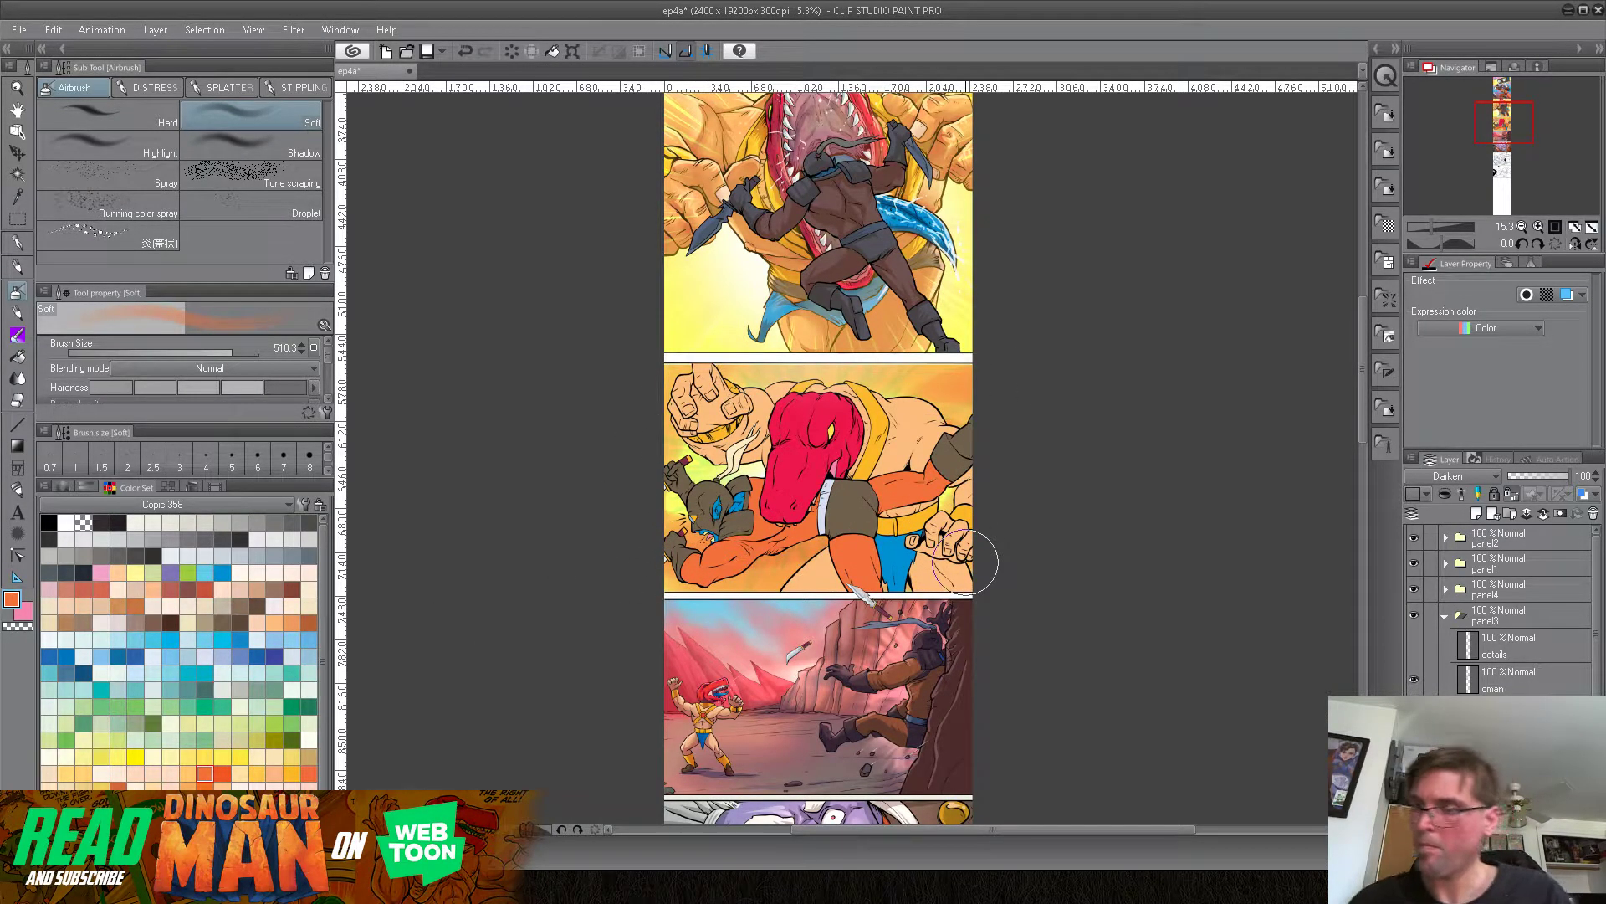
{"action": "left_click", "coordinate": [1592, 514]}
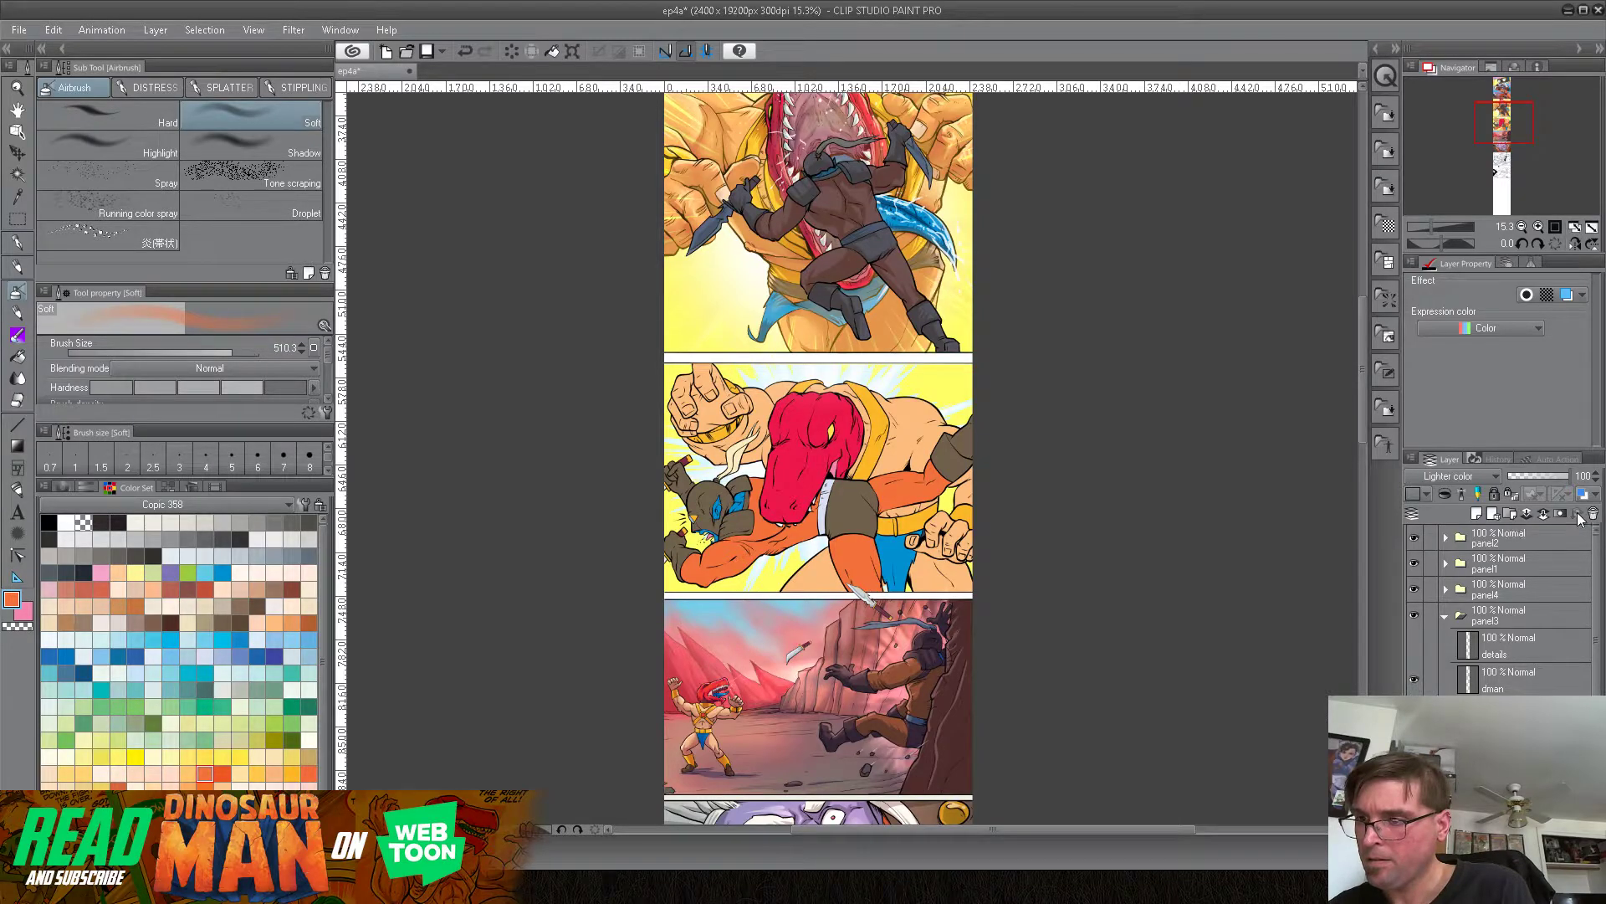
Step: Add a new layer above the dman layer in the panel3 folder and set its blending mode to Multiply
{"action": "left_click_drag", "start_coordinate": [1432, 227], "coordinate": [1422, 222]}
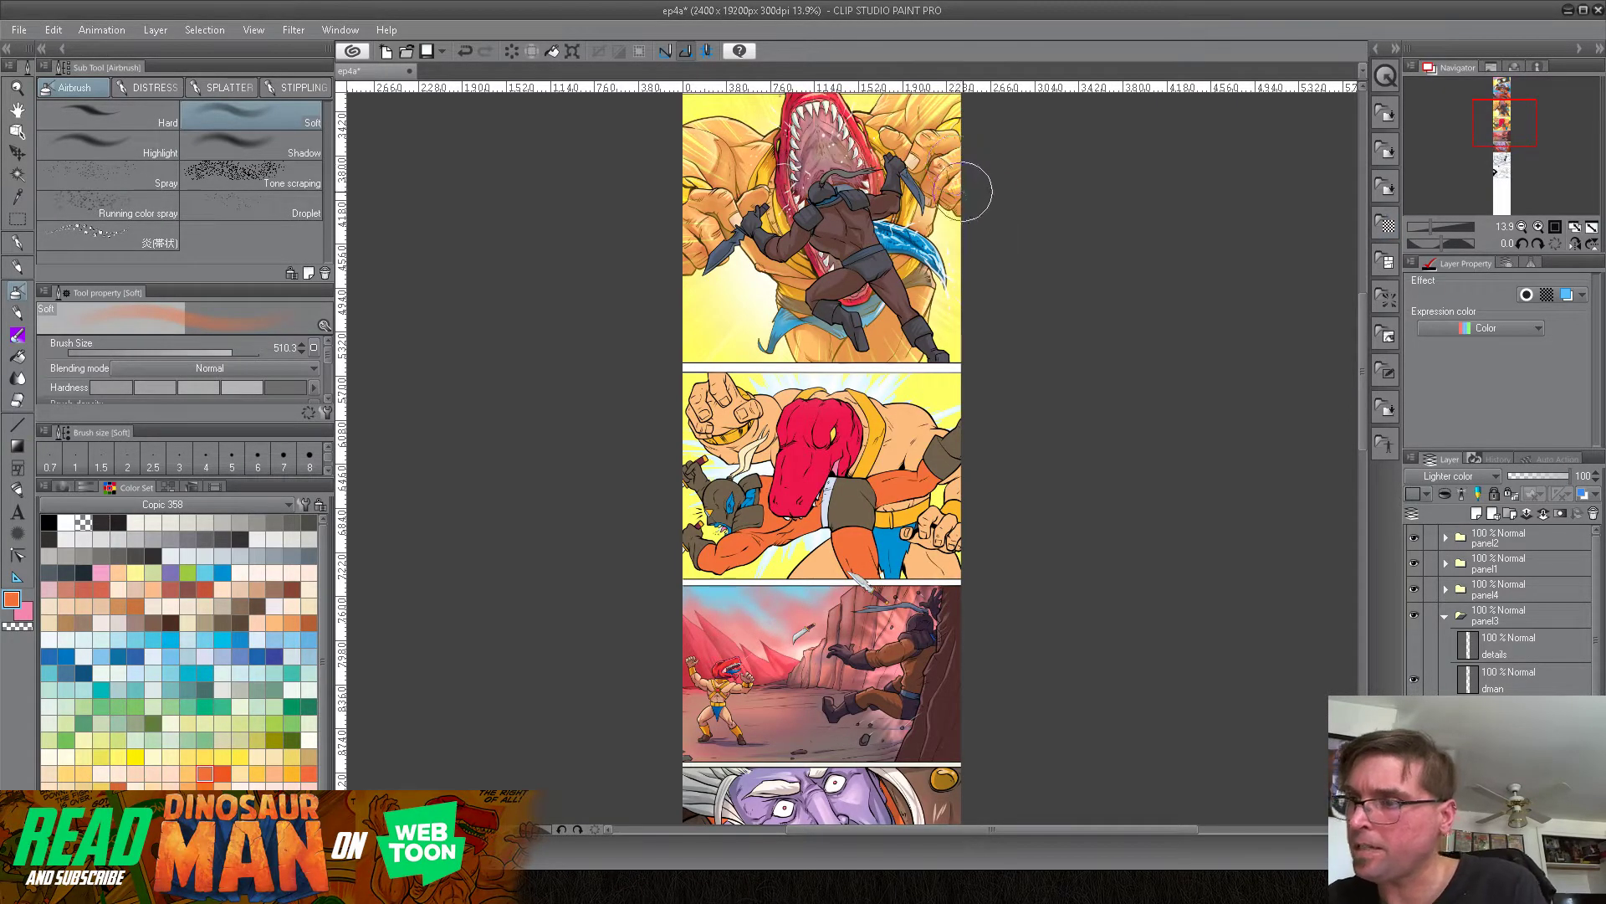
{"action": "left_click_drag", "start_coordinate": [900, 197], "coordinate": [822, 306]}
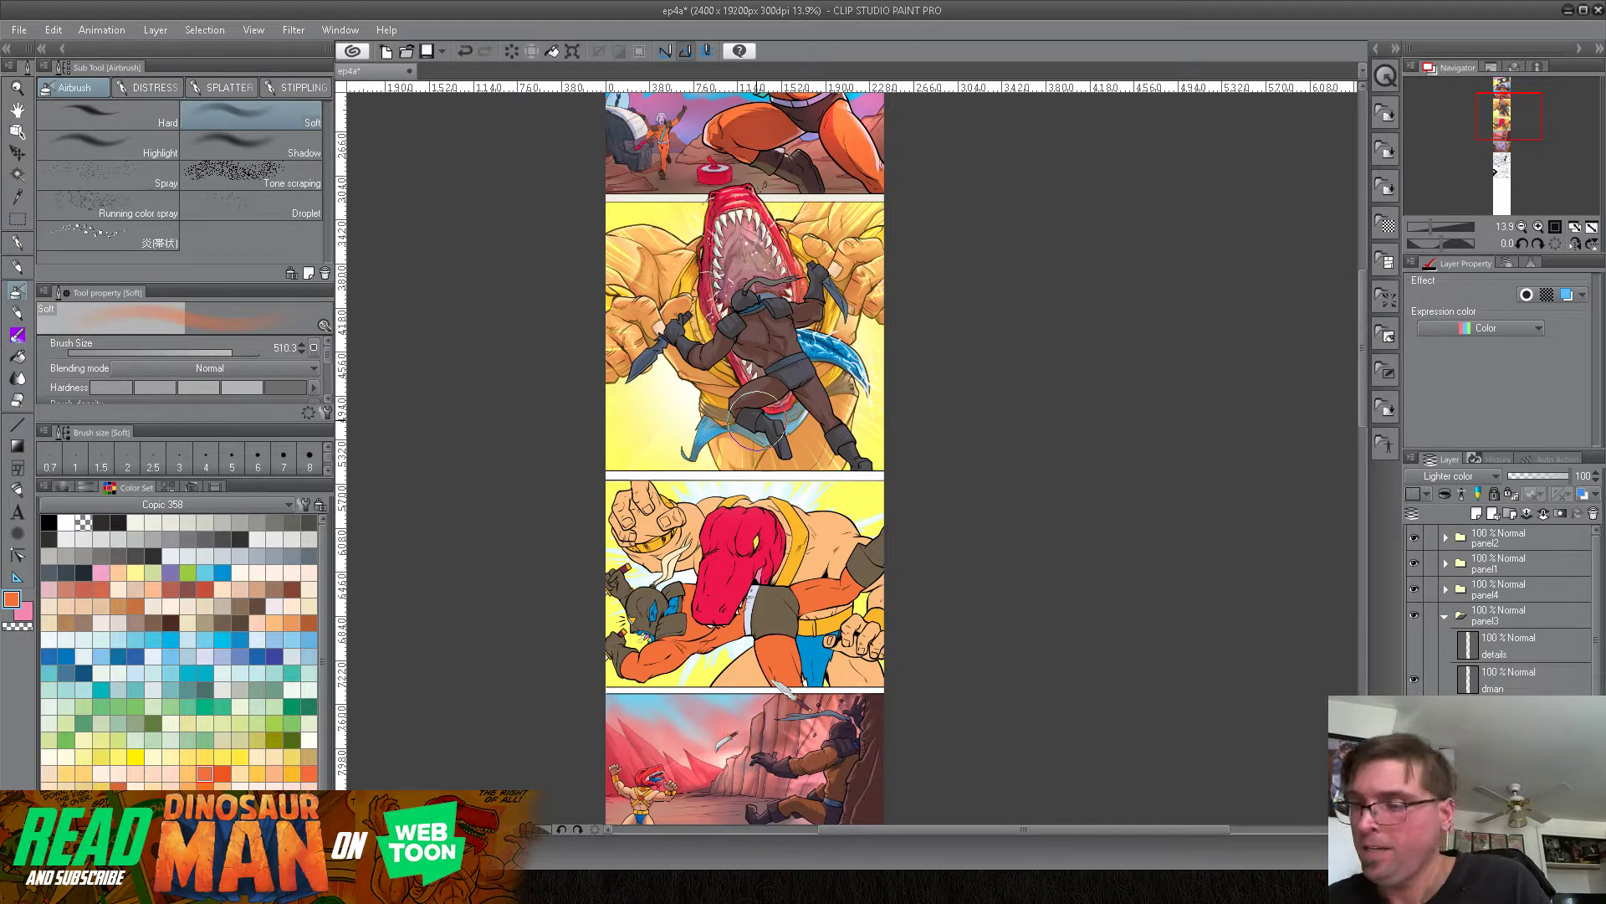
{"action": "scroll", "coordinate": [862, 498], "scroll_direction": "down", "scroll_amount": 5}
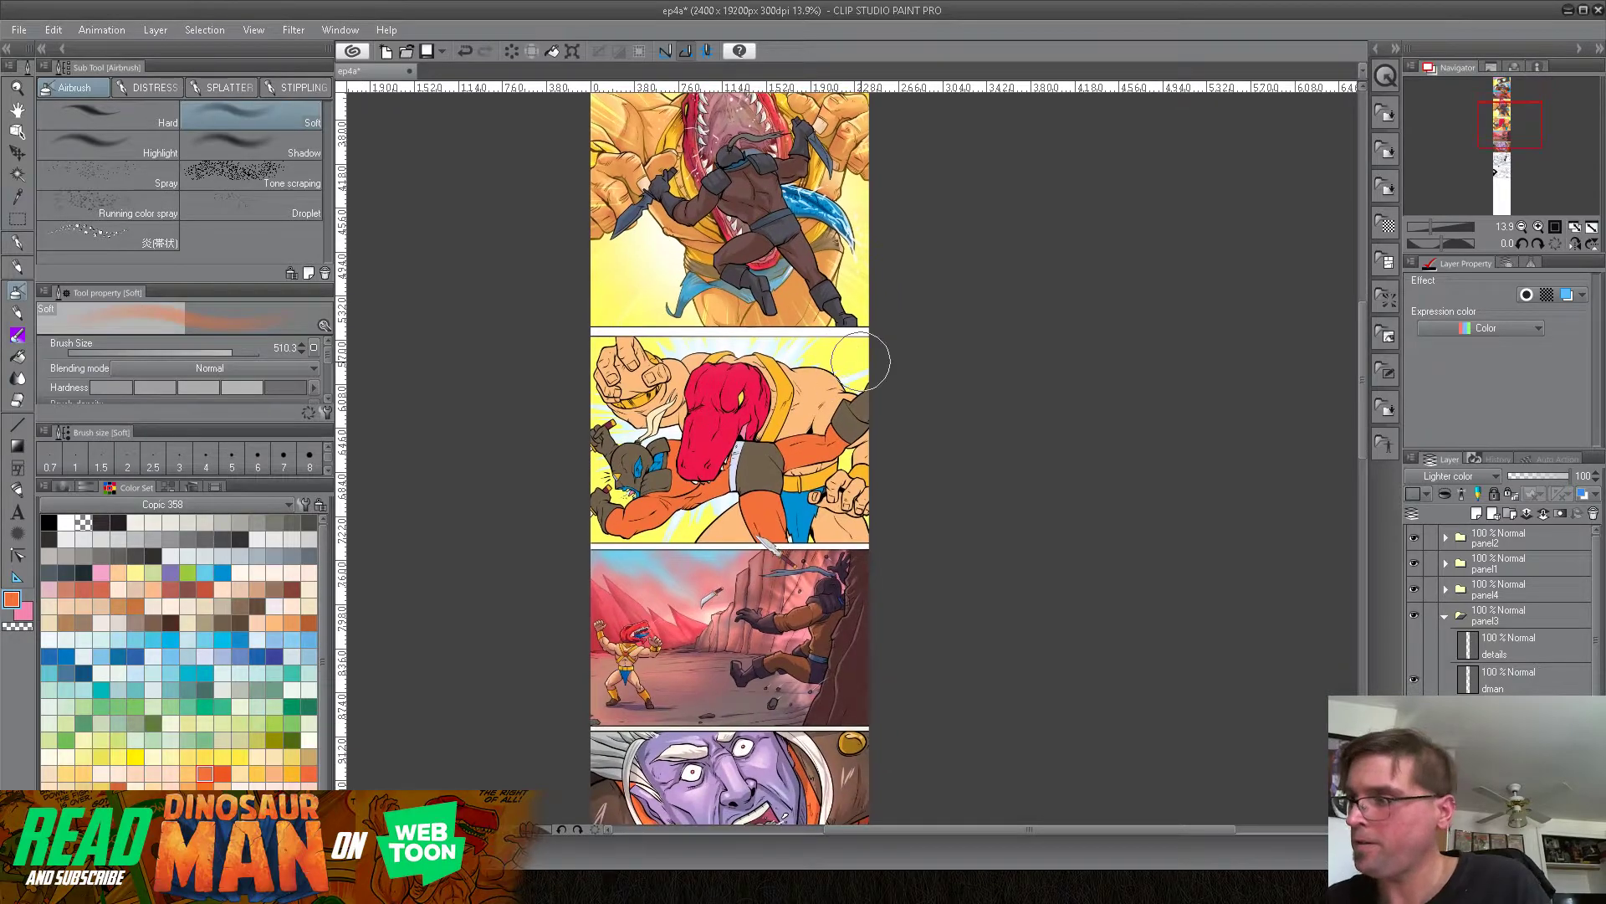
{"action": "mouse_move", "coordinate": [1433, 227]}
{"action": "left_mouse_down"}
{"action": "mouse_move", "coordinate": [1447, 214]}
{"action": "mouse_move", "coordinate": [1434, 223]}
{"action": "left_mouse_up"}
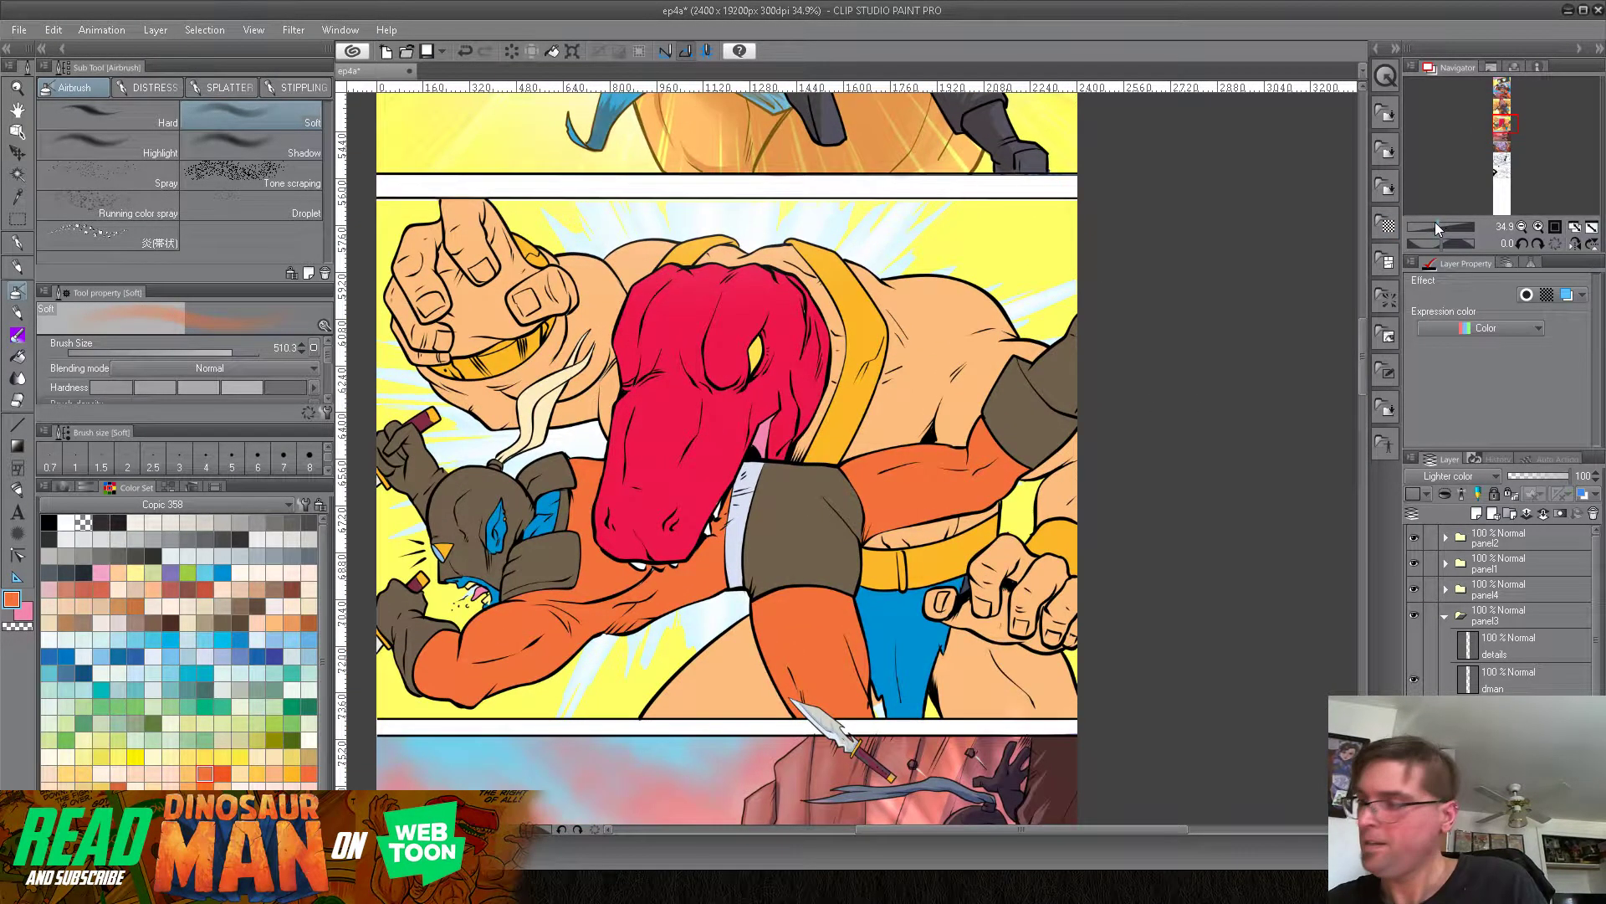
{"action": "left_click", "coordinate": [1534, 684]}
{"action": "left_click", "coordinate": [1477, 513]}
{"action": "left_click", "coordinate": [1473, 474]}
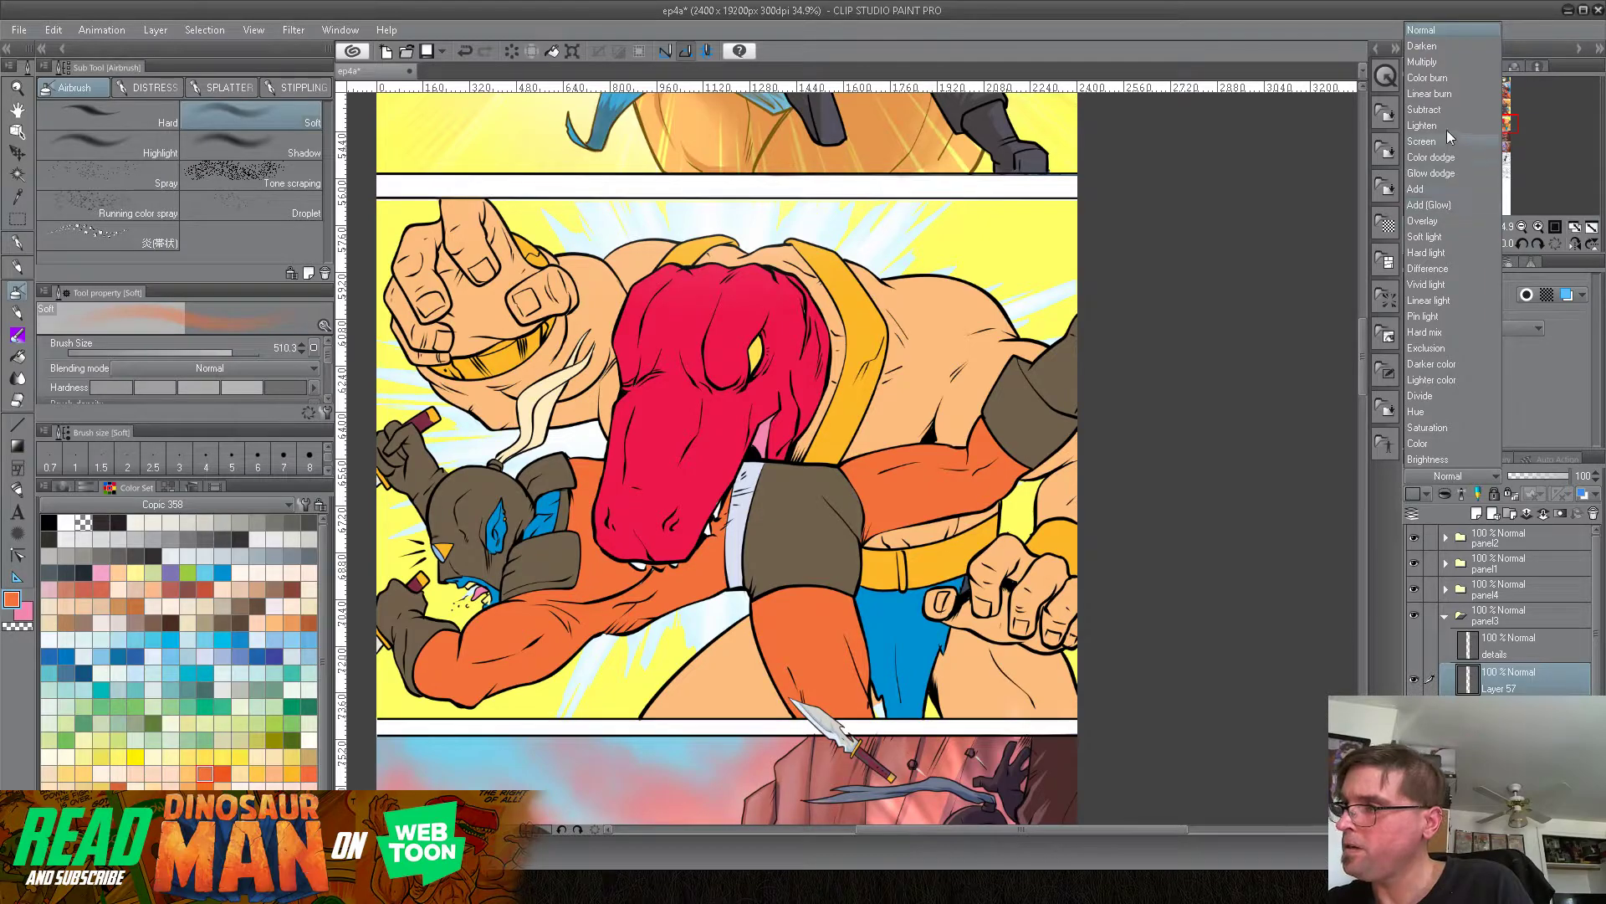
{"action": "left_click", "coordinate": [1422, 64]}
Step: Set up the G-pen with a pale mauve-pink colour from the Copic 358 set and a brush size of about 53
{"action": "left_click", "coordinate": [17, 242]}
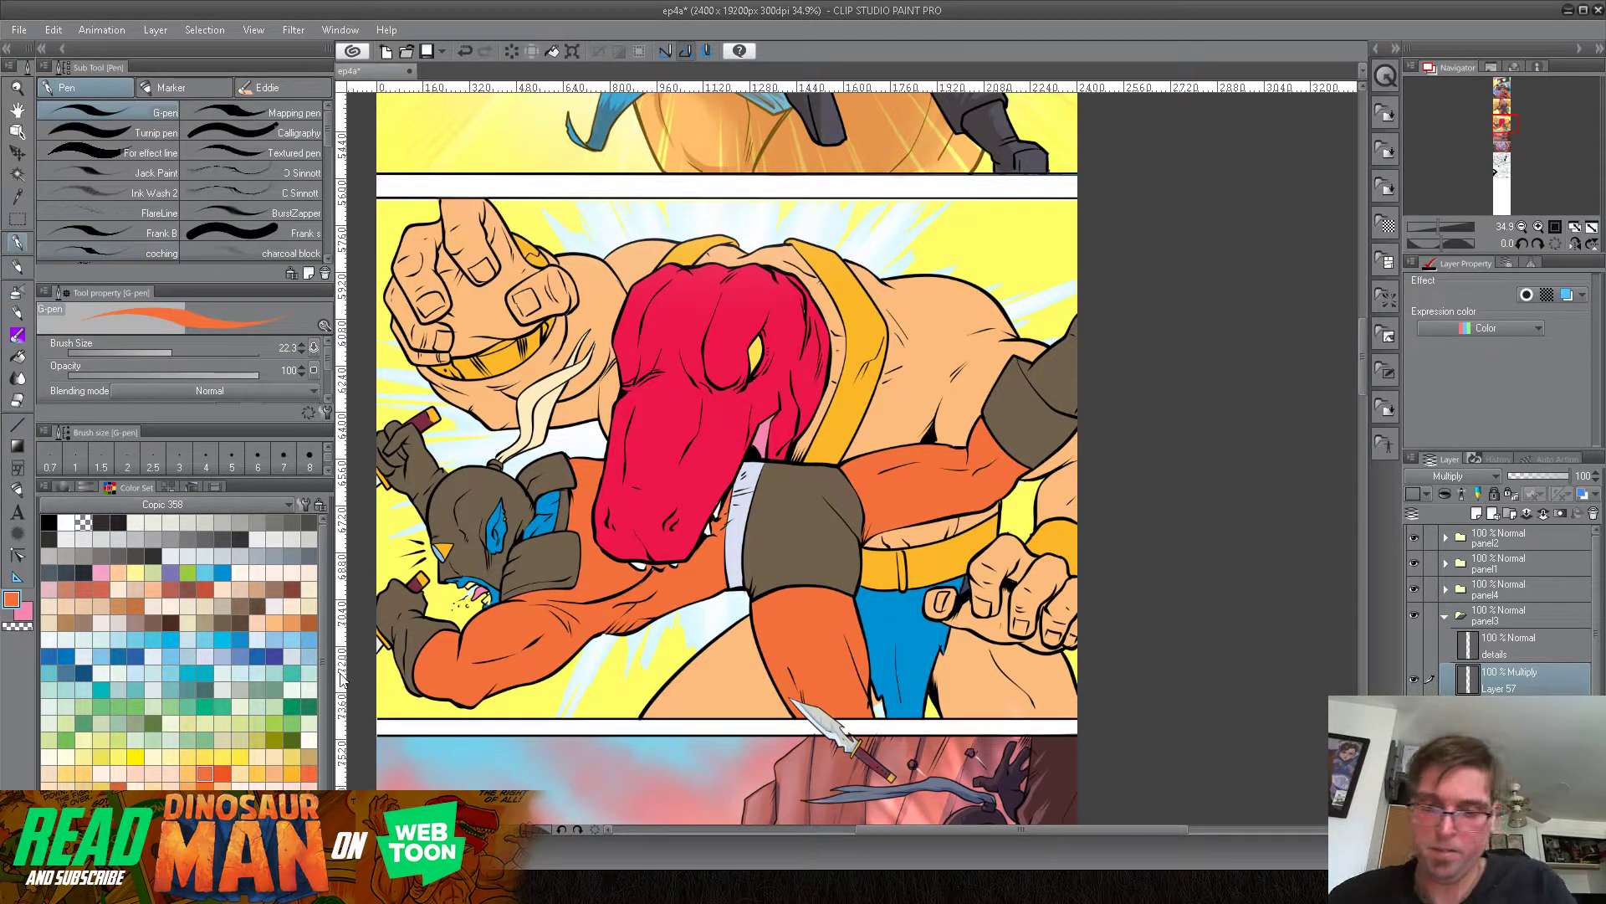
{"action": "scroll", "coordinate": [321, 679], "scroll_direction": "down", "scroll_amount": 3}
{"action": "left_click", "coordinate": [304, 786]}
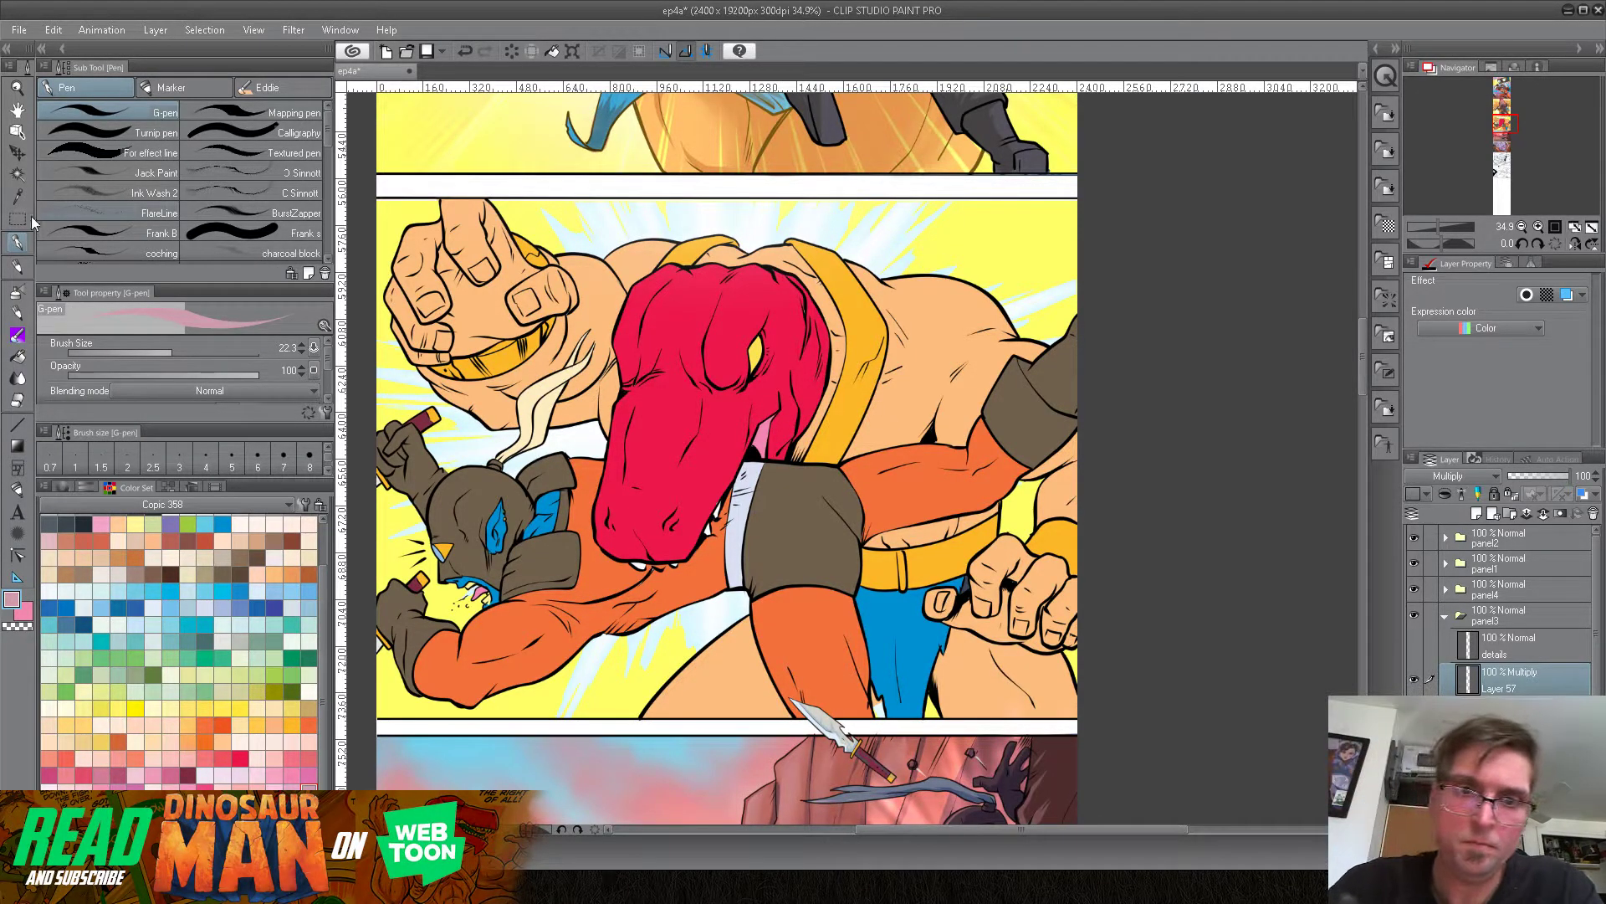
{"action": "left_click_drag", "start_coordinate": [172, 350], "coordinate": [187, 351]}
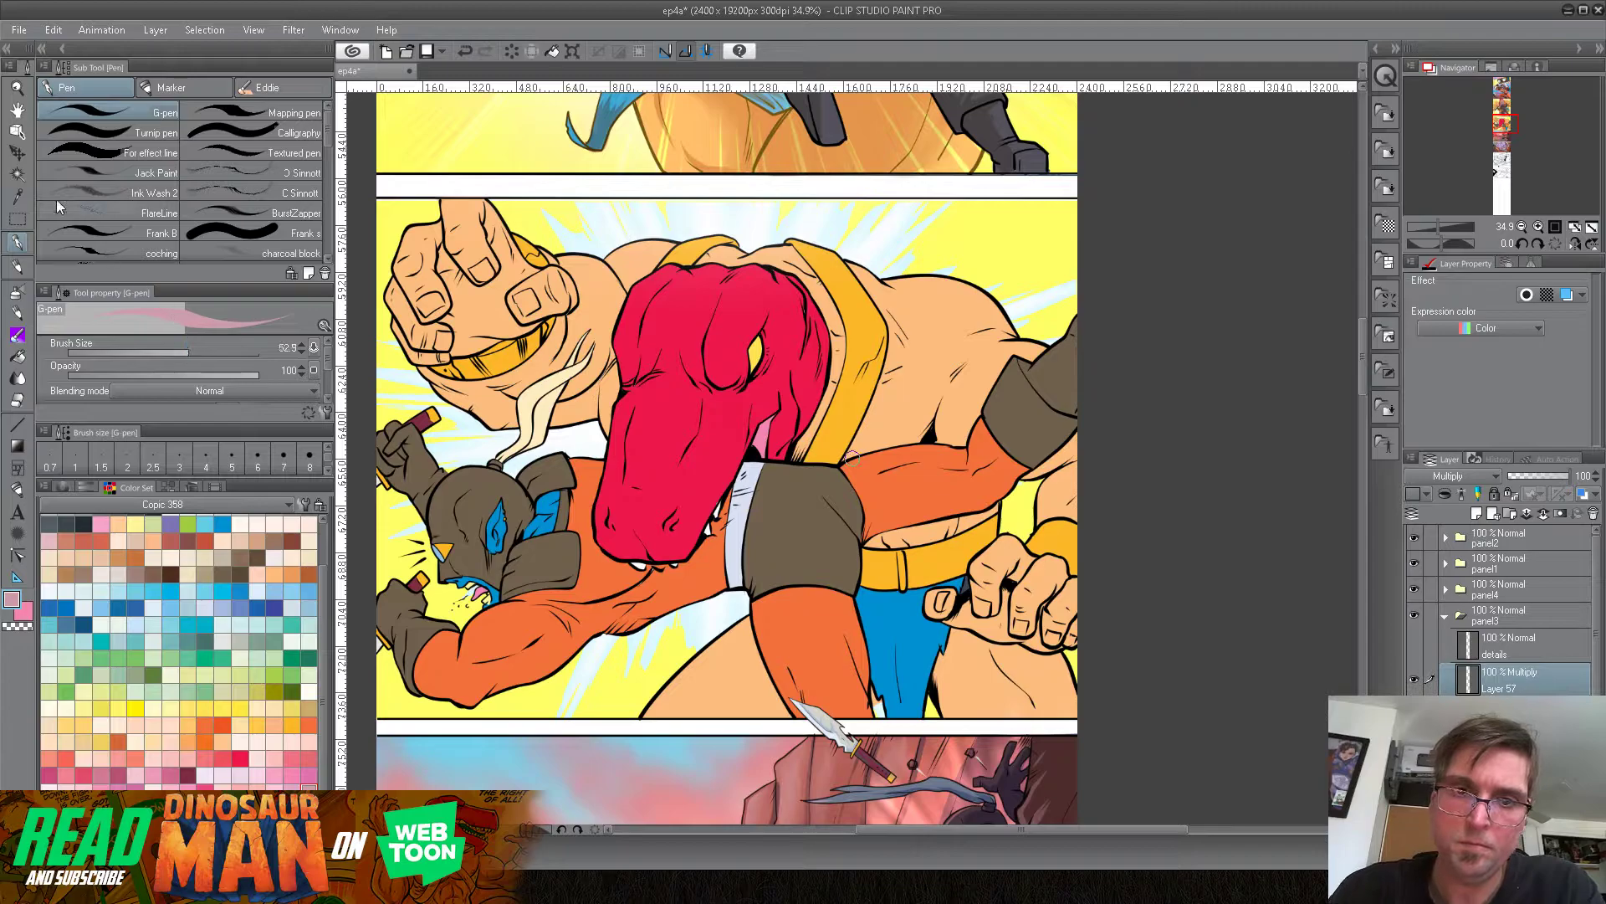
Step: Give the flat-colour layer beneath the Multiply layer a red palette colour, with Auto select ready for that layer
{"action": "key", "text": "w"}
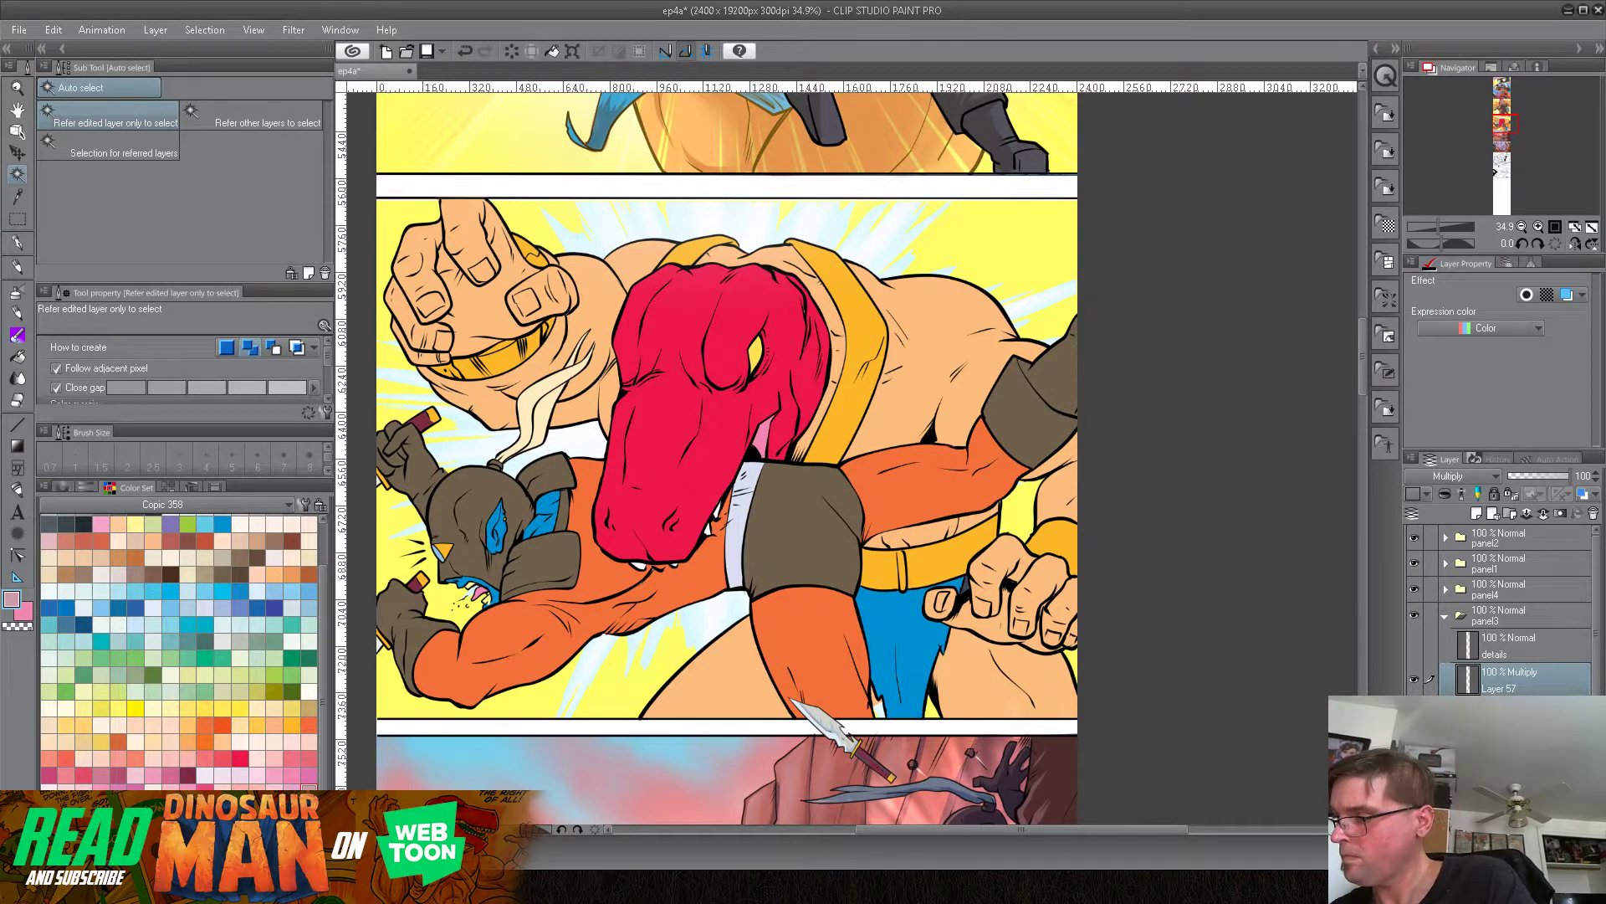
{"action": "left_click", "coordinate": [1516, 713]}
{"action": "left_click", "coordinate": [1427, 494]}
{"action": "left_click", "coordinate": [1420, 530]}
Step: Auto-select the dinosaur man's skin areas: back, waist, both thighs, the chest beside the strap, and the shoulder with the raised arm
{"action": "left_click", "coordinate": [949, 390]}
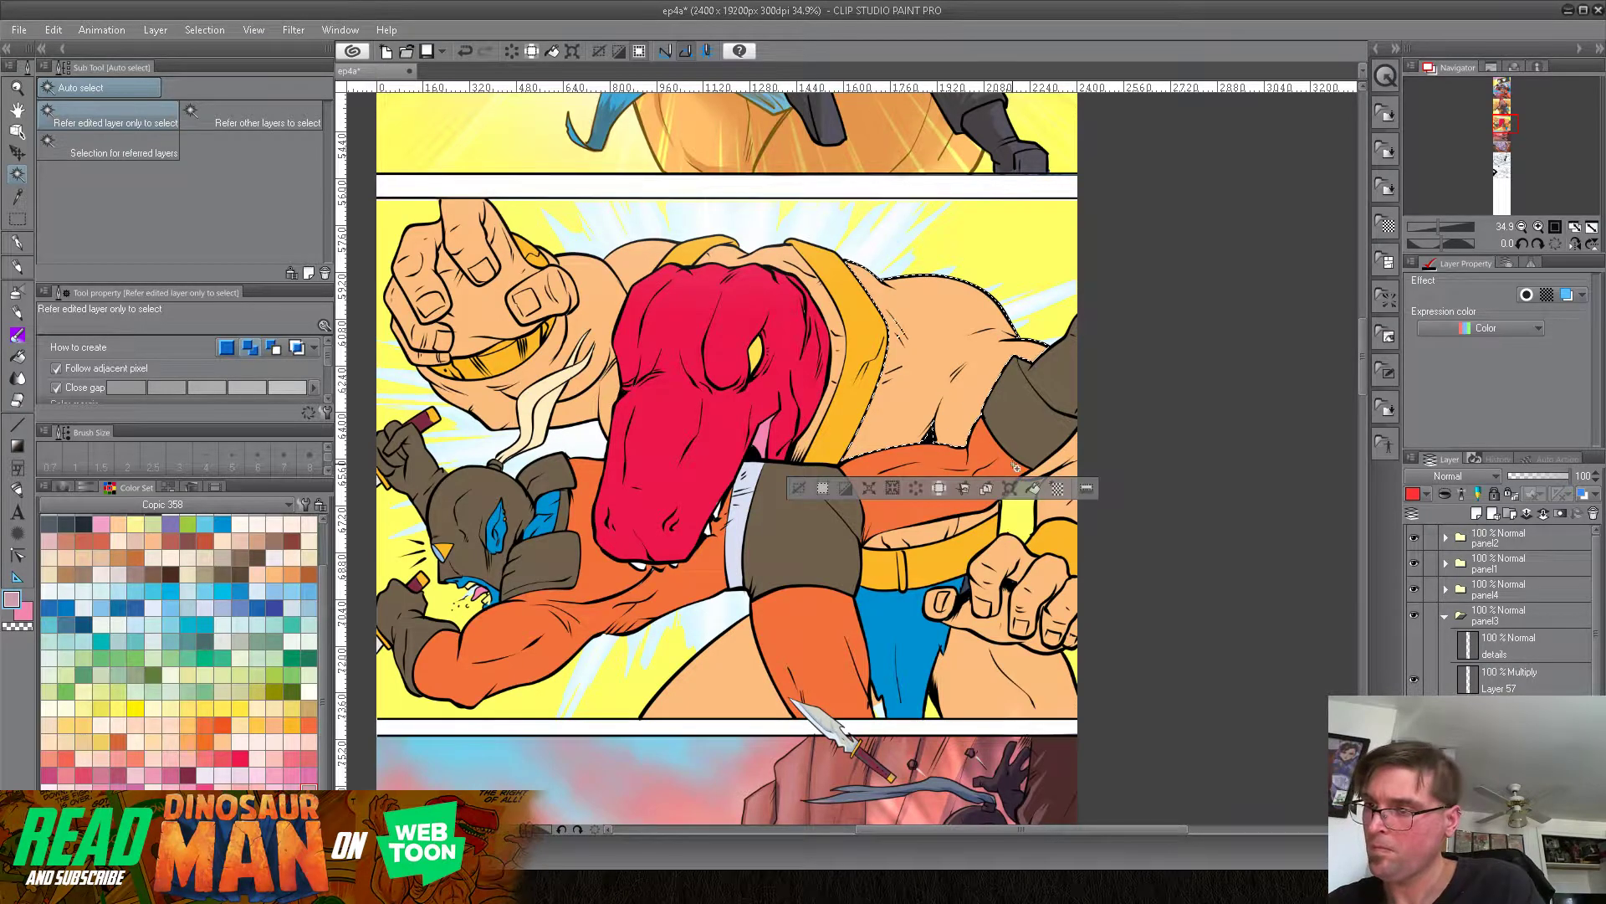
{"action": "left_click", "coordinate": [929, 538]}
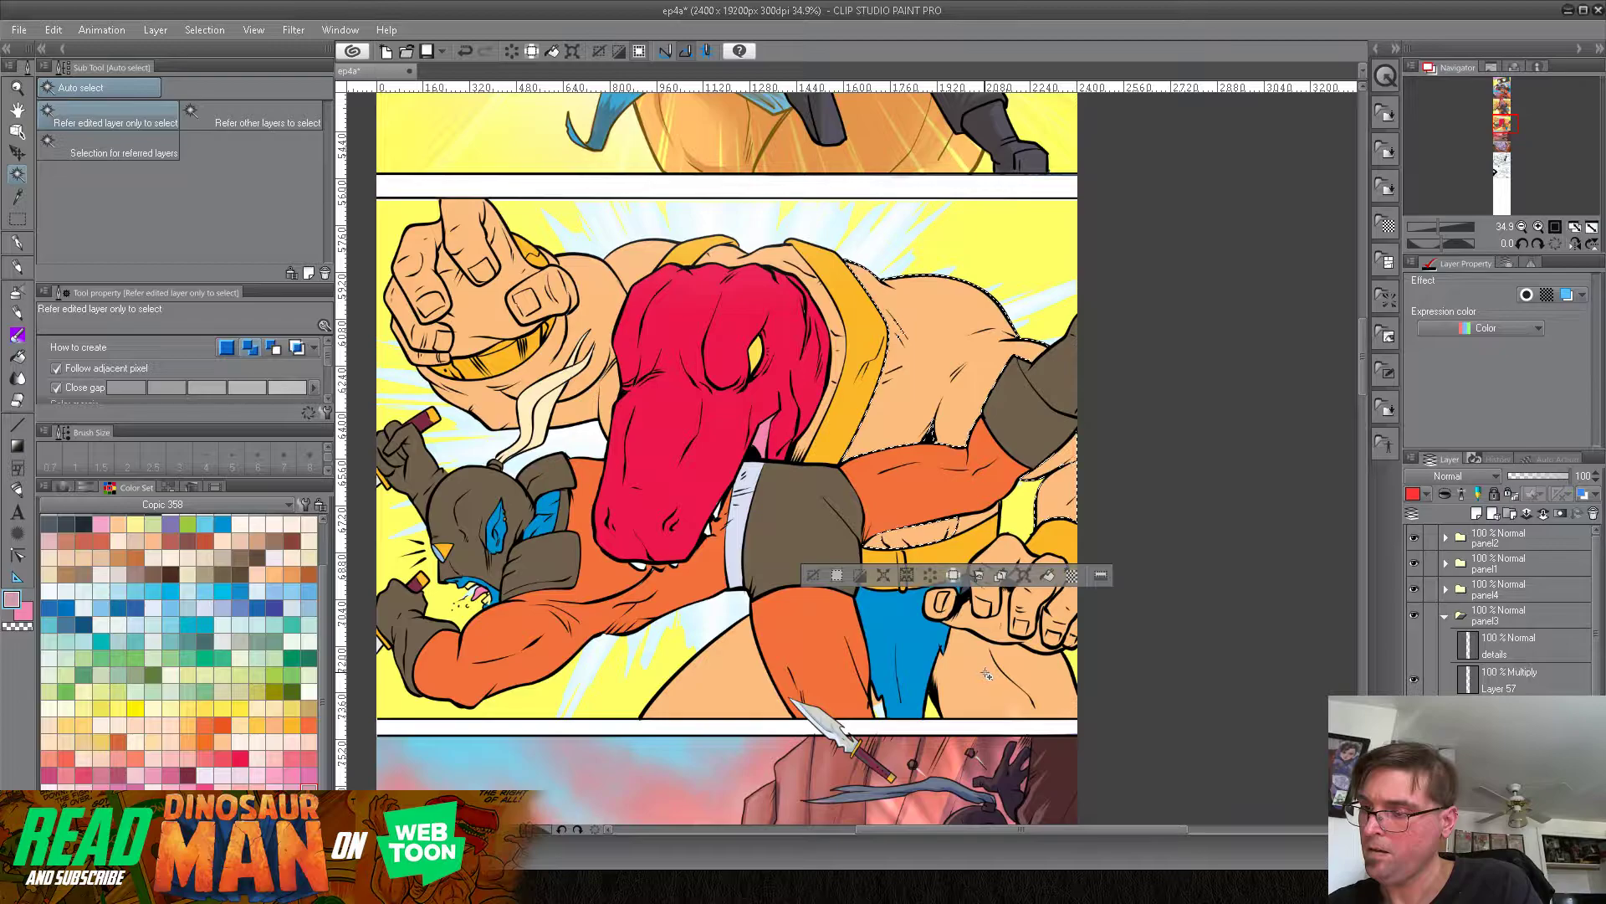
{"action": "left_click", "coordinate": [988, 675]}
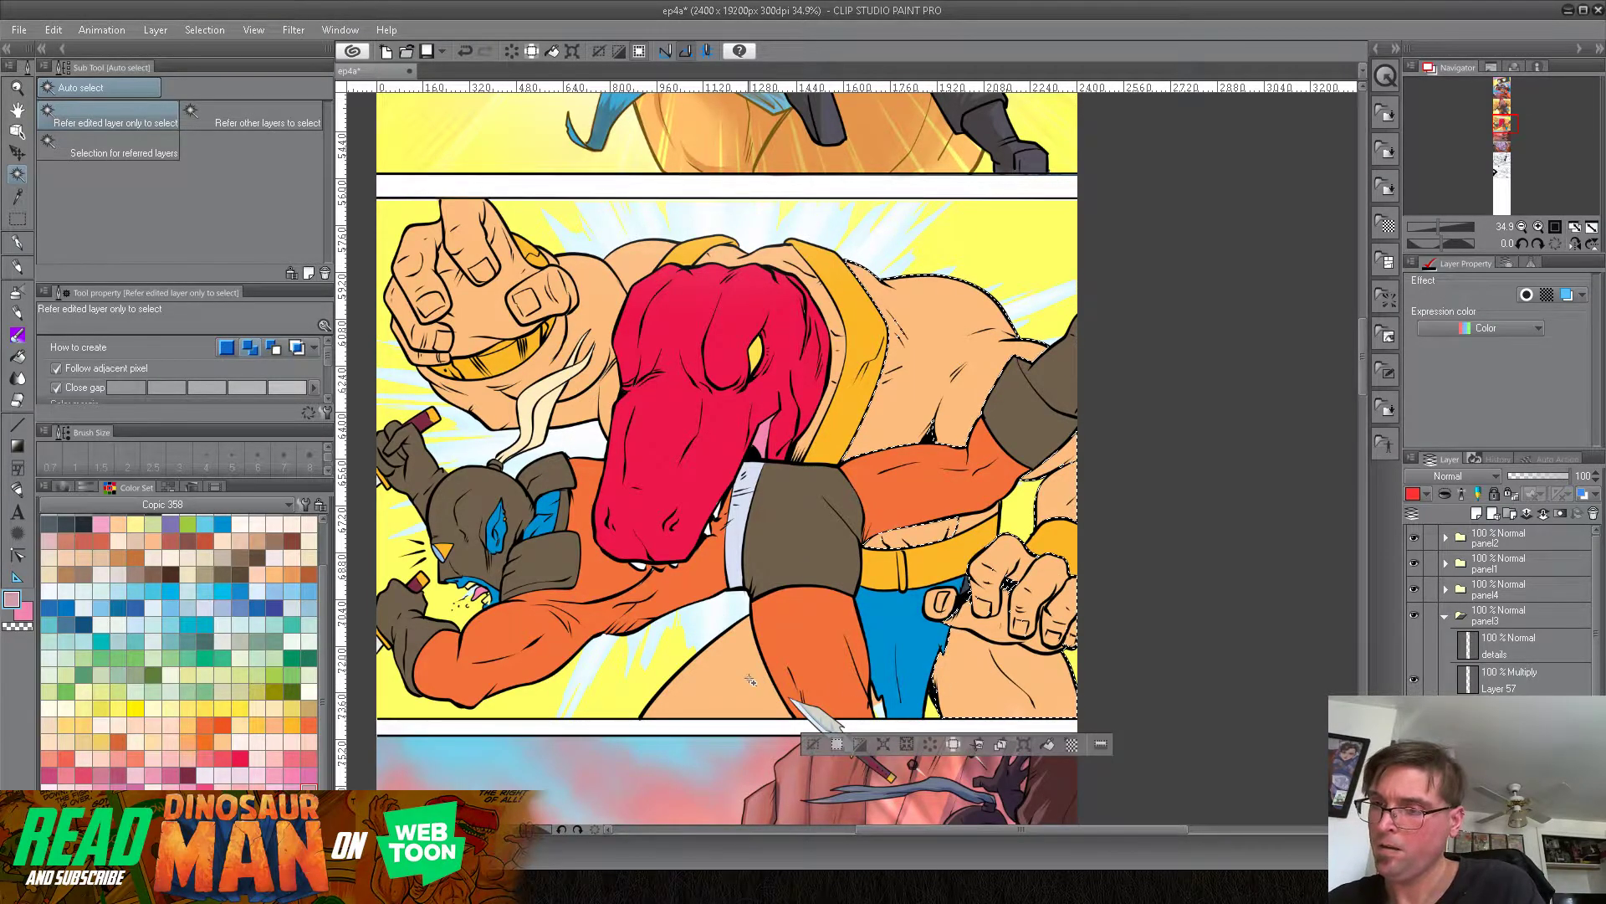
{"action": "left_click", "coordinate": [750, 679]}
{"action": "left_click", "coordinate": [818, 256]}
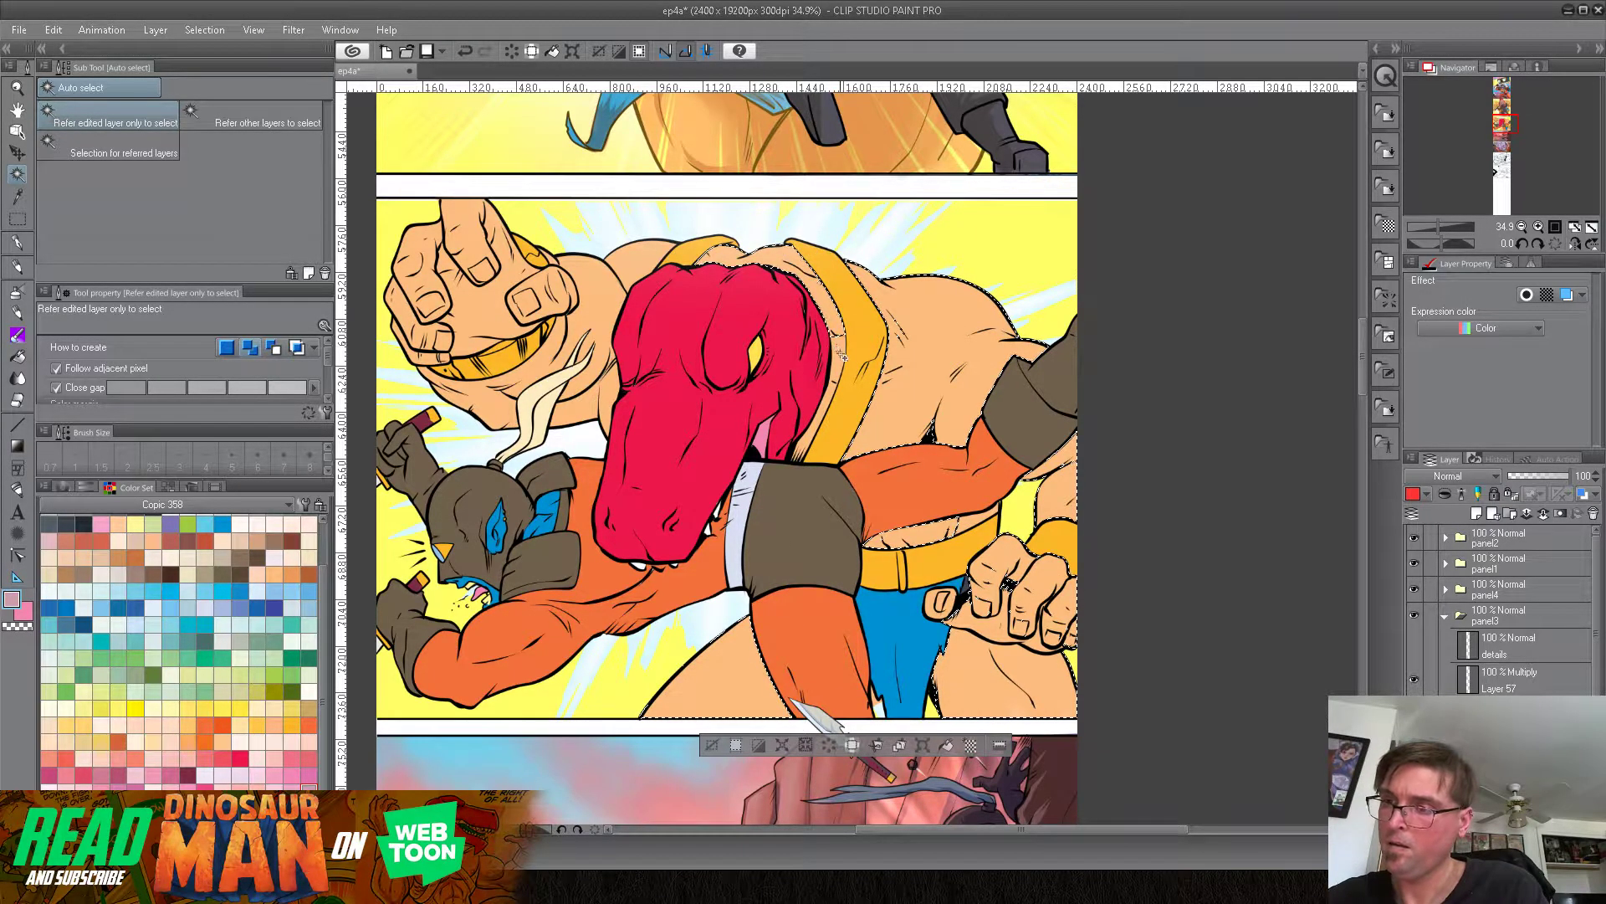
{"action": "left_click", "coordinate": [629, 266]}
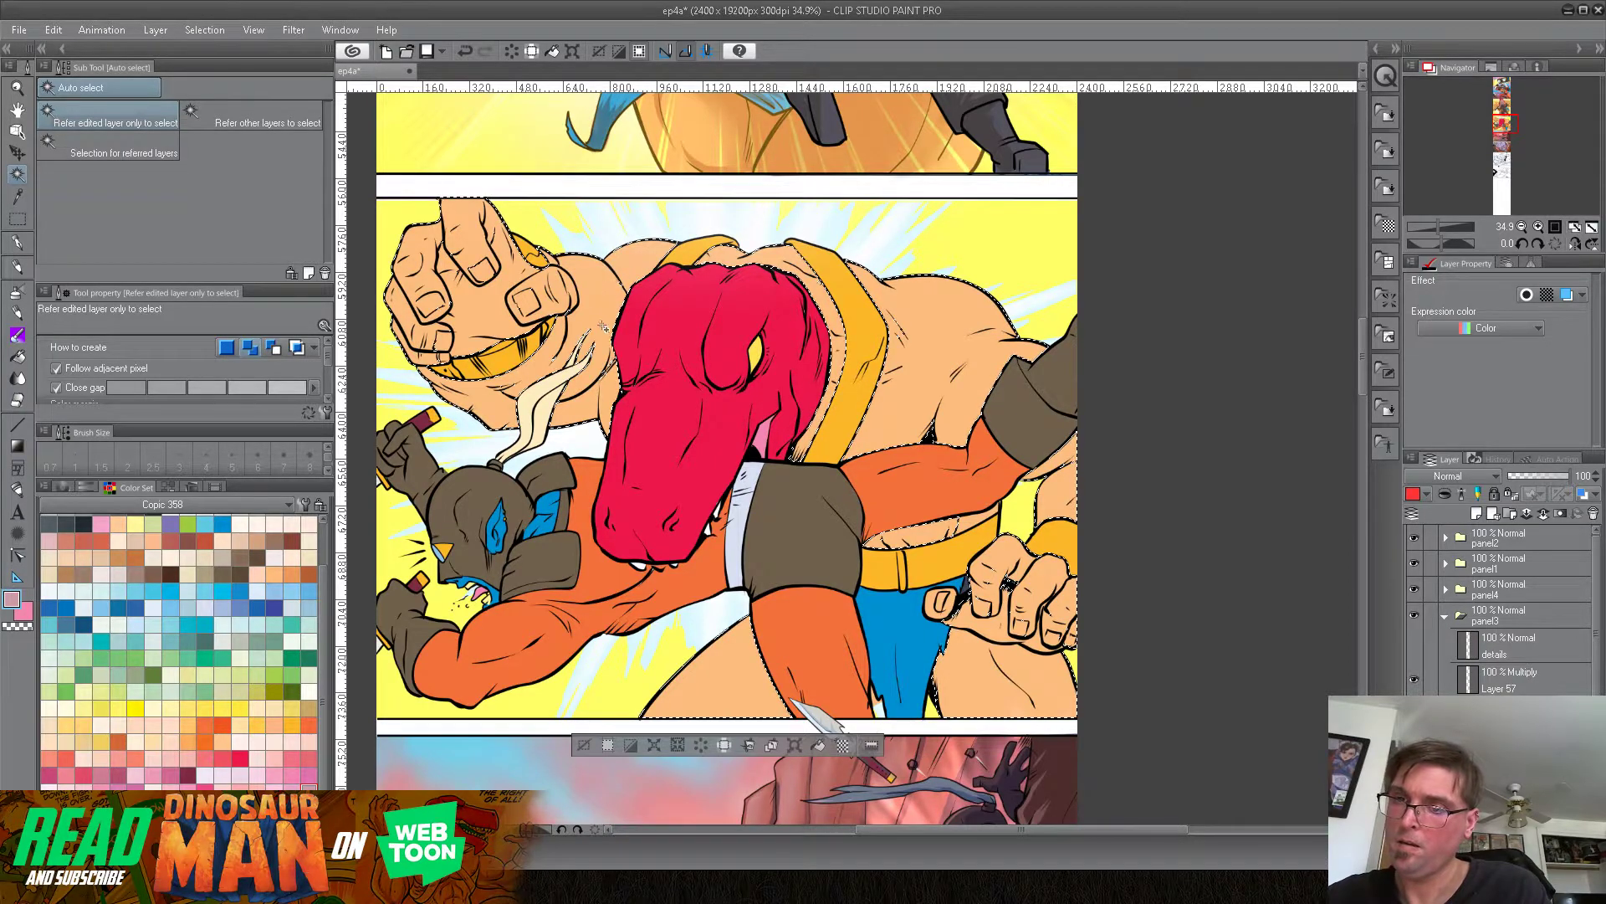
Step: On the Multiply layer, paint shadows on the dinosaur man's chest and back around the strap with the G-pen at size 74.8
{"action": "left_click", "coordinate": [1544, 680]}
{"action": "key", "text": "p"}
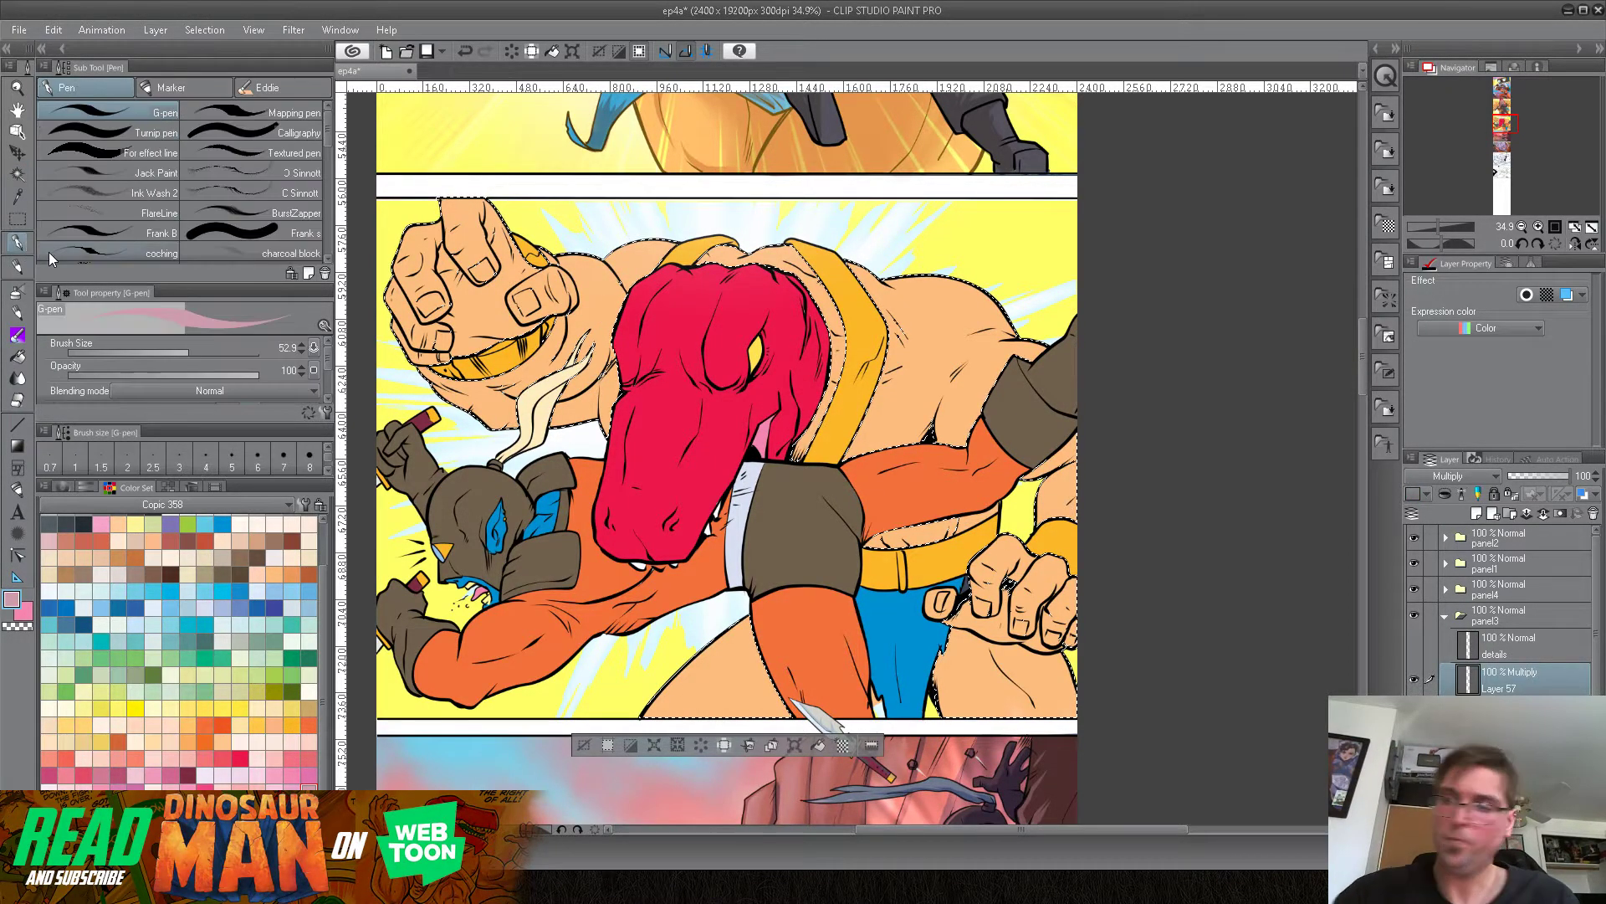
{"action": "left_click", "coordinate": [194, 351]}
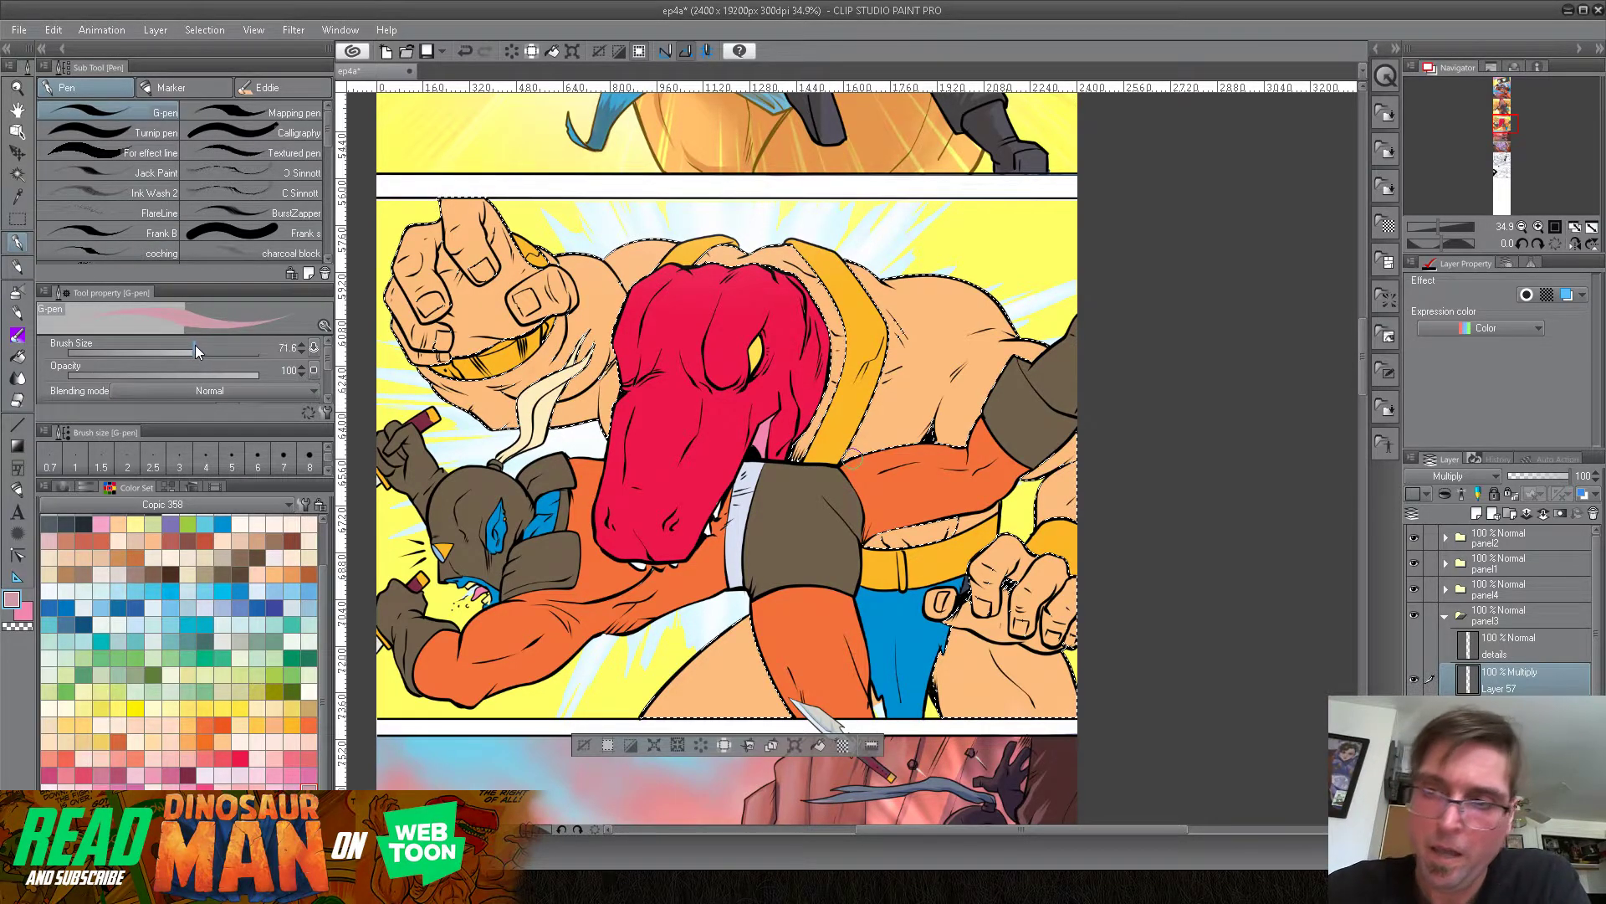
{"action": "left_click_drag", "start_coordinate": [845, 745], "coordinate": [757, 674]}
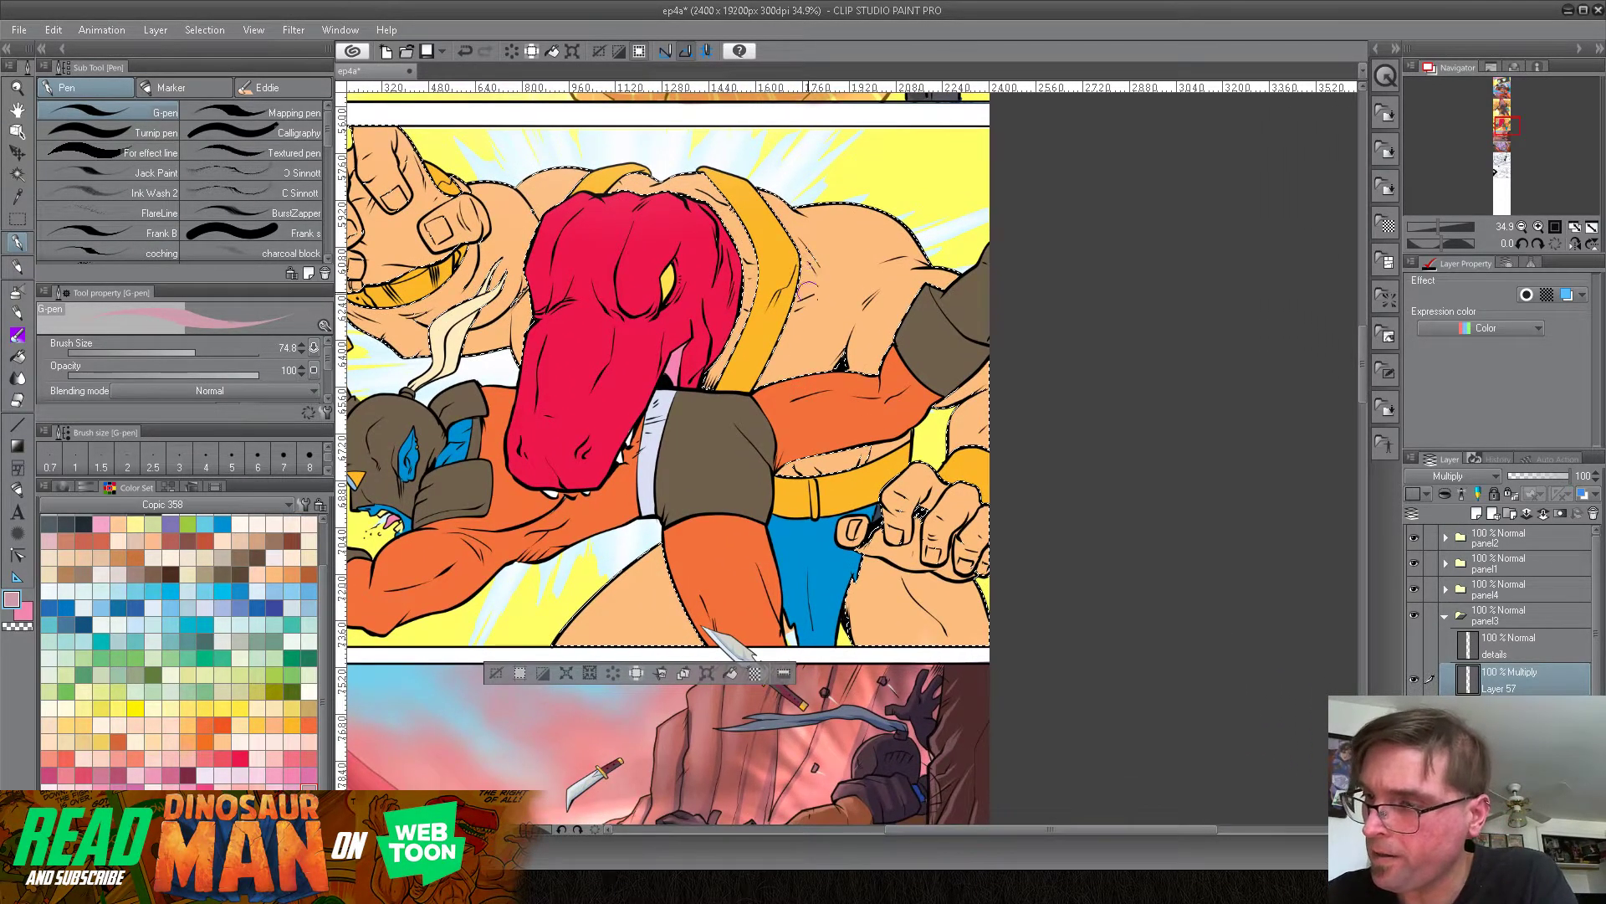
{"action": "left_click_drag", "start_coordinate": [745, 295], "coordinate": [701, 383]}
{"action": "mouse_move", "coordinate": [746, 298]}
{"action": "left_mouse_down"}
{"action": "mouse_move", "coordinate": [811, 294]}
{"action": "mouse_move", "coordinate": [793, 304]}
{"action": "mouse_move", "coordinate": [822, 288]}
{"action": "mouse_move", "coordinate": [762, 383]}
{"action": "left_mouse_up"}
{"action": "mouse_move", "coordinate": [802, 312]}
{"action": "left_mouse_down"}
{"action": "mouse_move", "coordinate": [778, 369]}
{"action": "mouse_move", "coordinate": [840, 377]}
{"action": "mouse_move", "coordinate": [792, 316]}
{"action": "mouse_move", "coordinate": [792, 367]}
{"action": "mouse_move", "coordinate": [851, 361]}
{"action": "mouse_move", "coordinate": [795, 358]}
{"action": "left_mouse_up"}
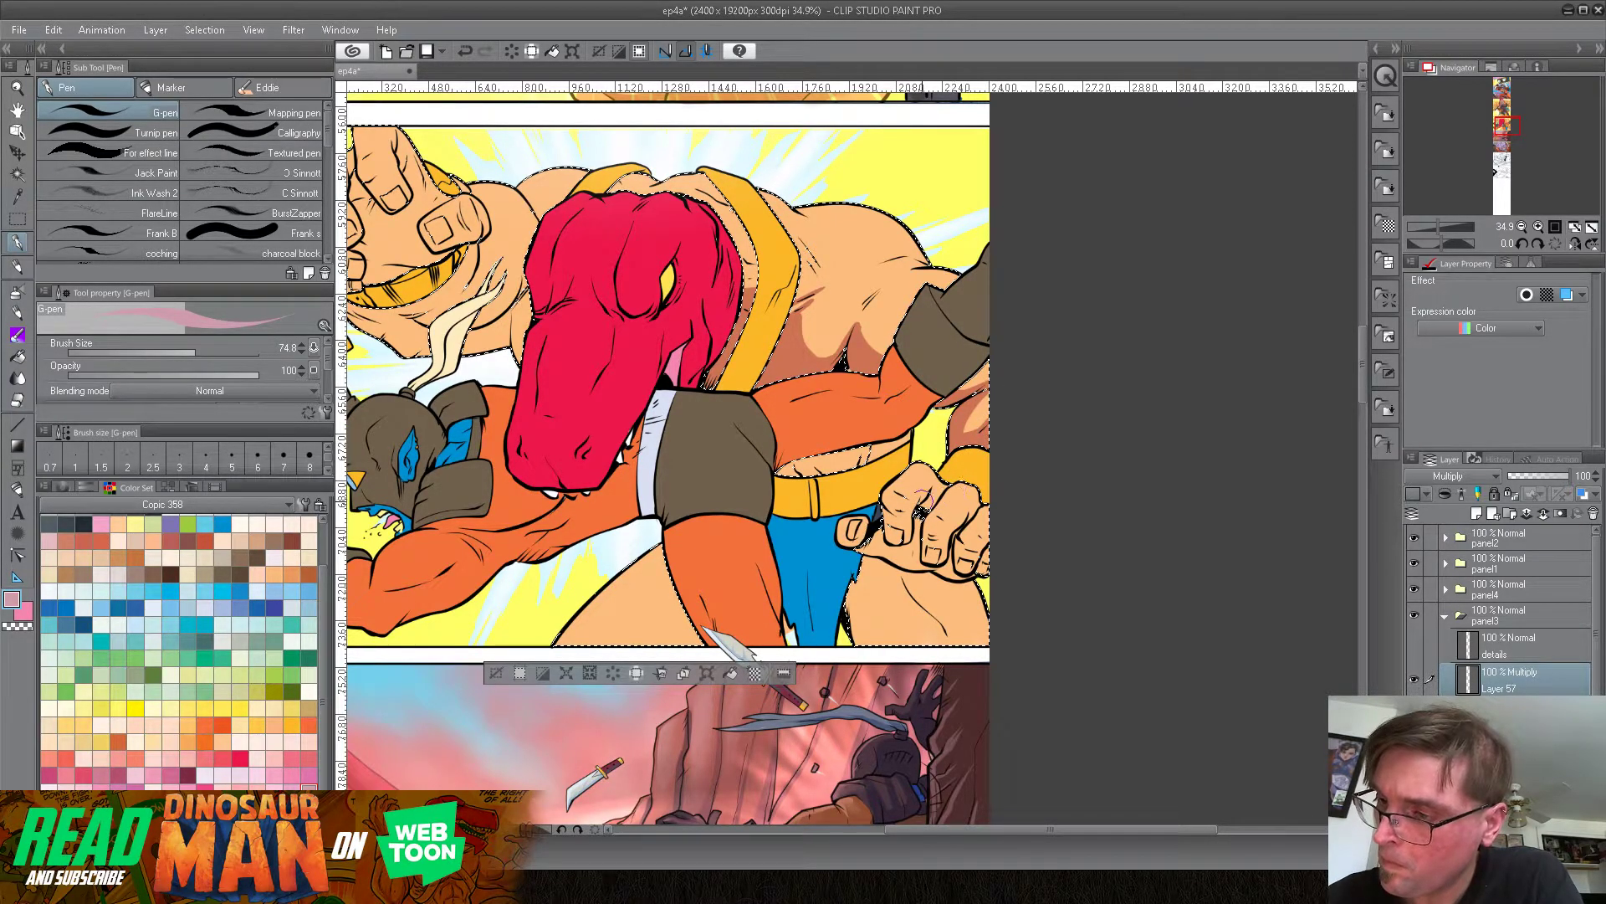
Step: Paint G-pen shadows on the dinosaur man's clenched fist and the thigh beneath it
{"action": "mouse_move", "coordinate": [888, 498]}
{"action": "left_mouse_down"}
{"action": "mouse_move", "coordinate": [897, 535]}
{"action": "mouse_move", "coordinate": [883, 510]}
{"action": "mouse_move", "coordinate": [934, 529]}
{"action": "mouse_move", "coordinate": [941, 557]}
{"action": "mouse_move", "coordinate": [924, 554]}
{"action": "mouse_move", "coordinate": [927, 532]}
{"action": "mouse_move", "coordinate": [966, 548]}
{"action": "mouse_move", "coordinate": [961, 569]}
{"action": "mouse_move", "coordinate": [958, 548]}
{"action": "mouse_move", "coordinate": [977, 552]}
{"action": "mouse_move", "coordinate": [979, 571]}
{"action": "left_mouse_up"}
{"action": "mouse_move", "coordinate": [866, 538]}
{"action": "left_mouse_down"}
{"action": "mouse_move", "coordinate": [875, 527]}
{"action": "mouse_move", "coordinate": [860, 546]}
{"action": "mouse_move", "coordinate": [908, 573]}
{"action": "mouse_move", "coordinate": [950, 574]}
{"action": "mouse_move", "coordinate": [861, 575]}
{"action": "mouse_move", "coordinate": [853, 631]}
{"action": "mouse_move", "coordinate": [866, 644]}
{"action": "mouse_move", "coordinate": [882, 577]}
{"action": "mouse_move", "coordinate": [900, 641]}
{"action": "left_mouse_up"}
{"action": "left_click_drag", "start_coordinate": [890, 570], "coordinate": [911, 658]}
{"action": "left_click_drag", "start_coordinate": [900, 575], "coordinate": [956, 656]}
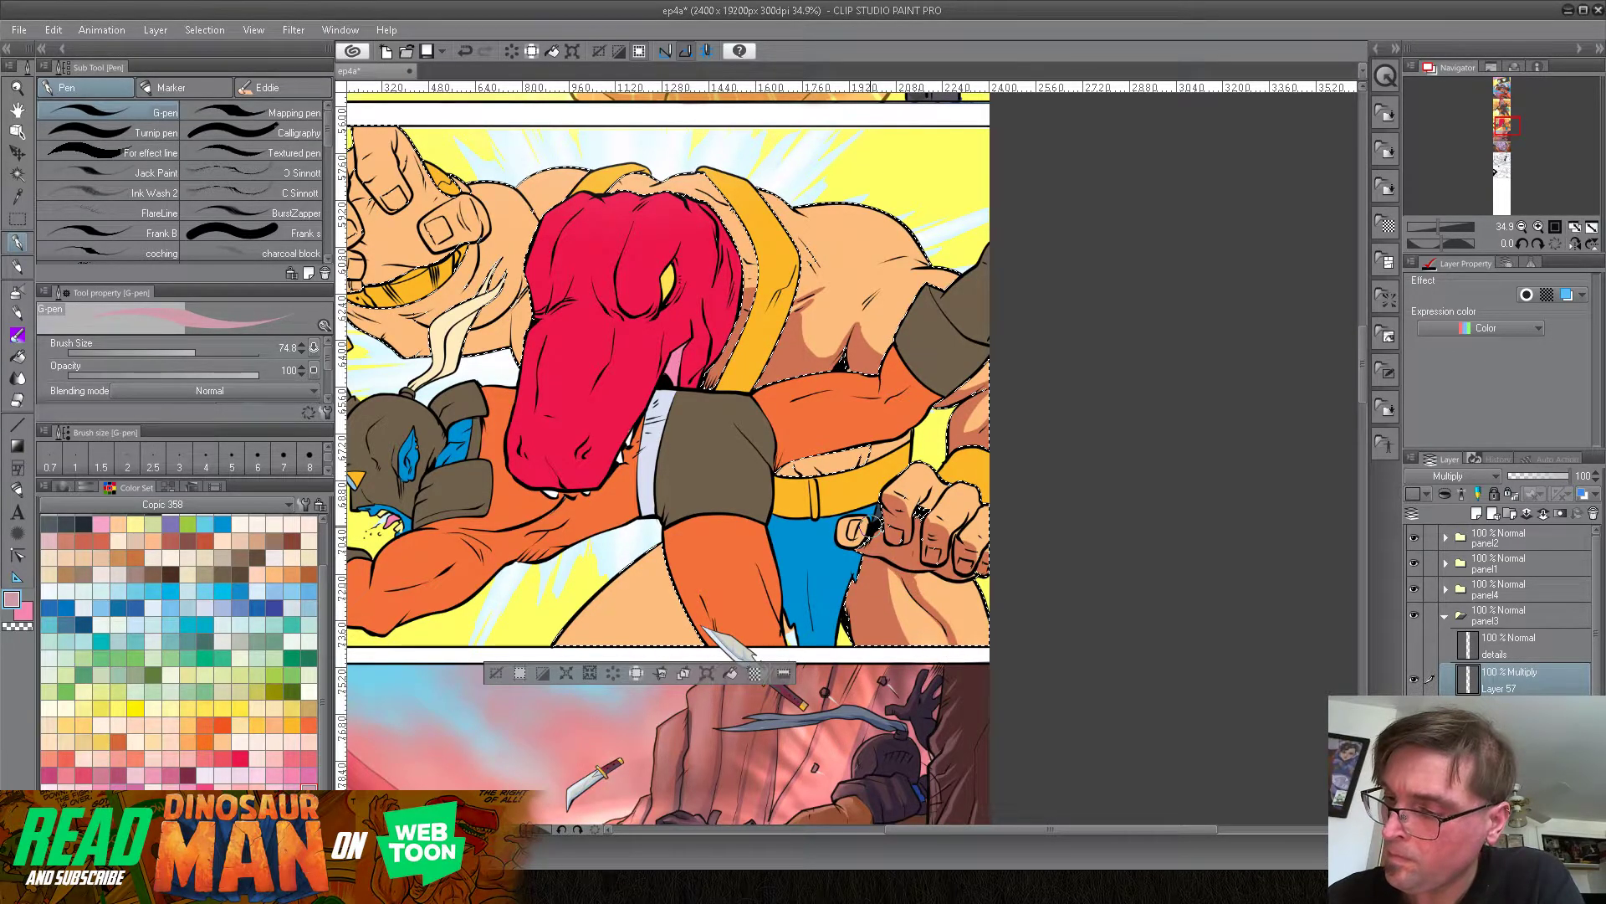
Step: Soften the edges of the painted skin shadows on the dinosaur man with the Blend tool
{"action": "key", "text": "j"}
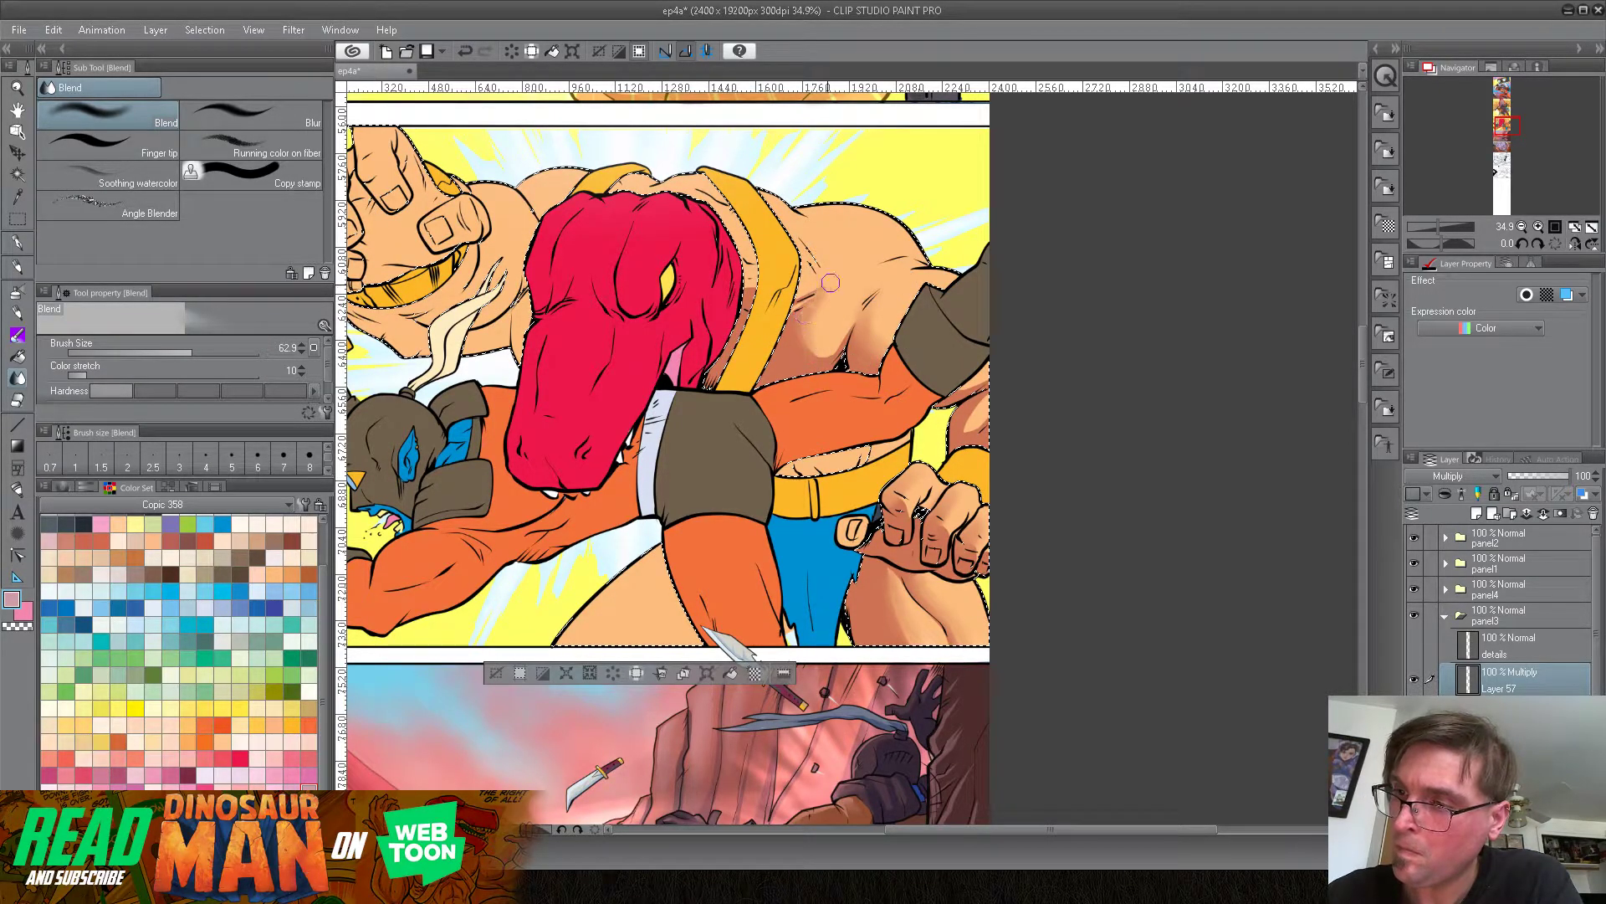
Step: Shade the giant's raised hand, fingers and wrist with the G-pen in the dusty pink shadow colour on the Multiply layer
{"action": "left_click", "coordinate": [17, 242]}
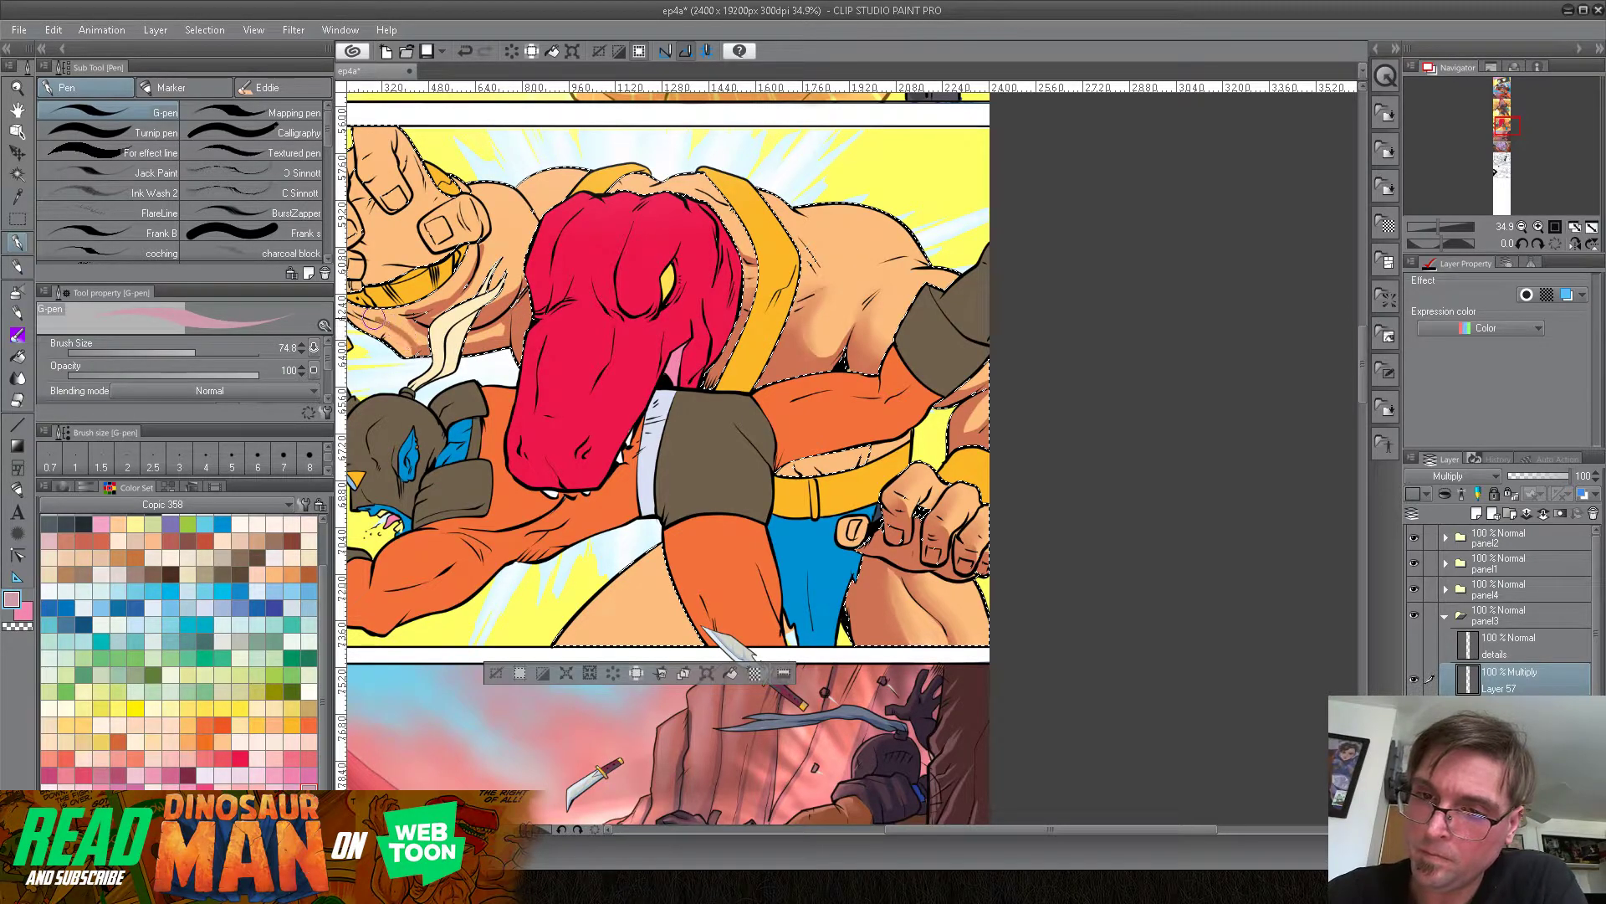
{"action": "left_click_drag", "start_coordinate": [376, 320], "coordinate": [469, 310]}
{"action": "left_click_drag", "start_coordinate": [552, 272], "coordinate": [567, 234]}
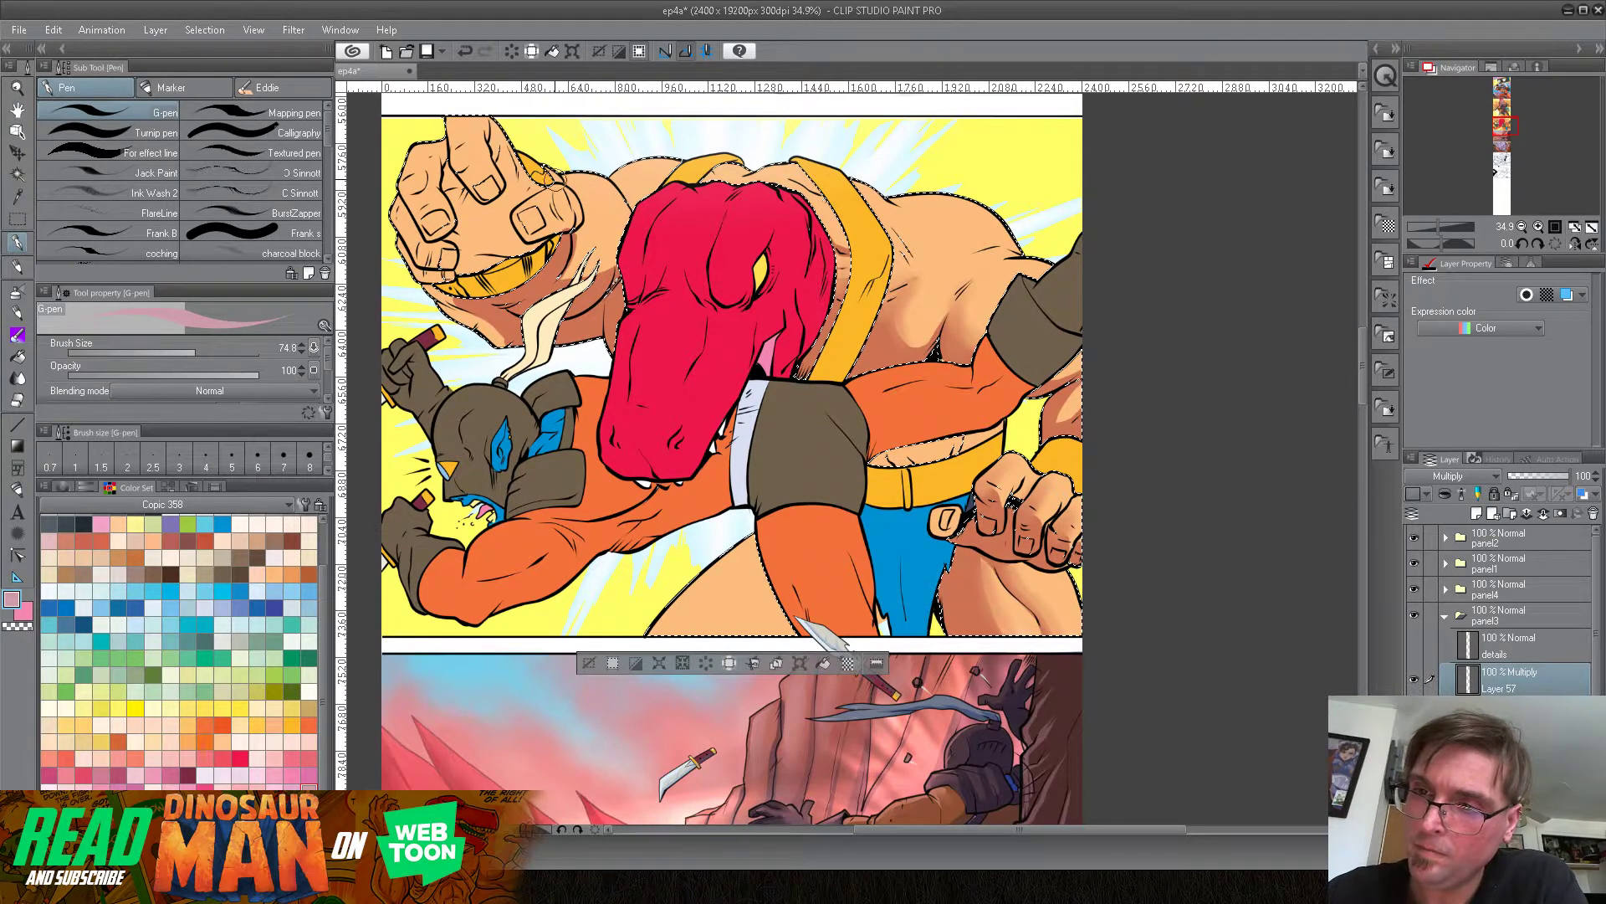
{"action": "left_click_drag", "start_coordinate": [490, 149], "coordinate": [516, 209]}
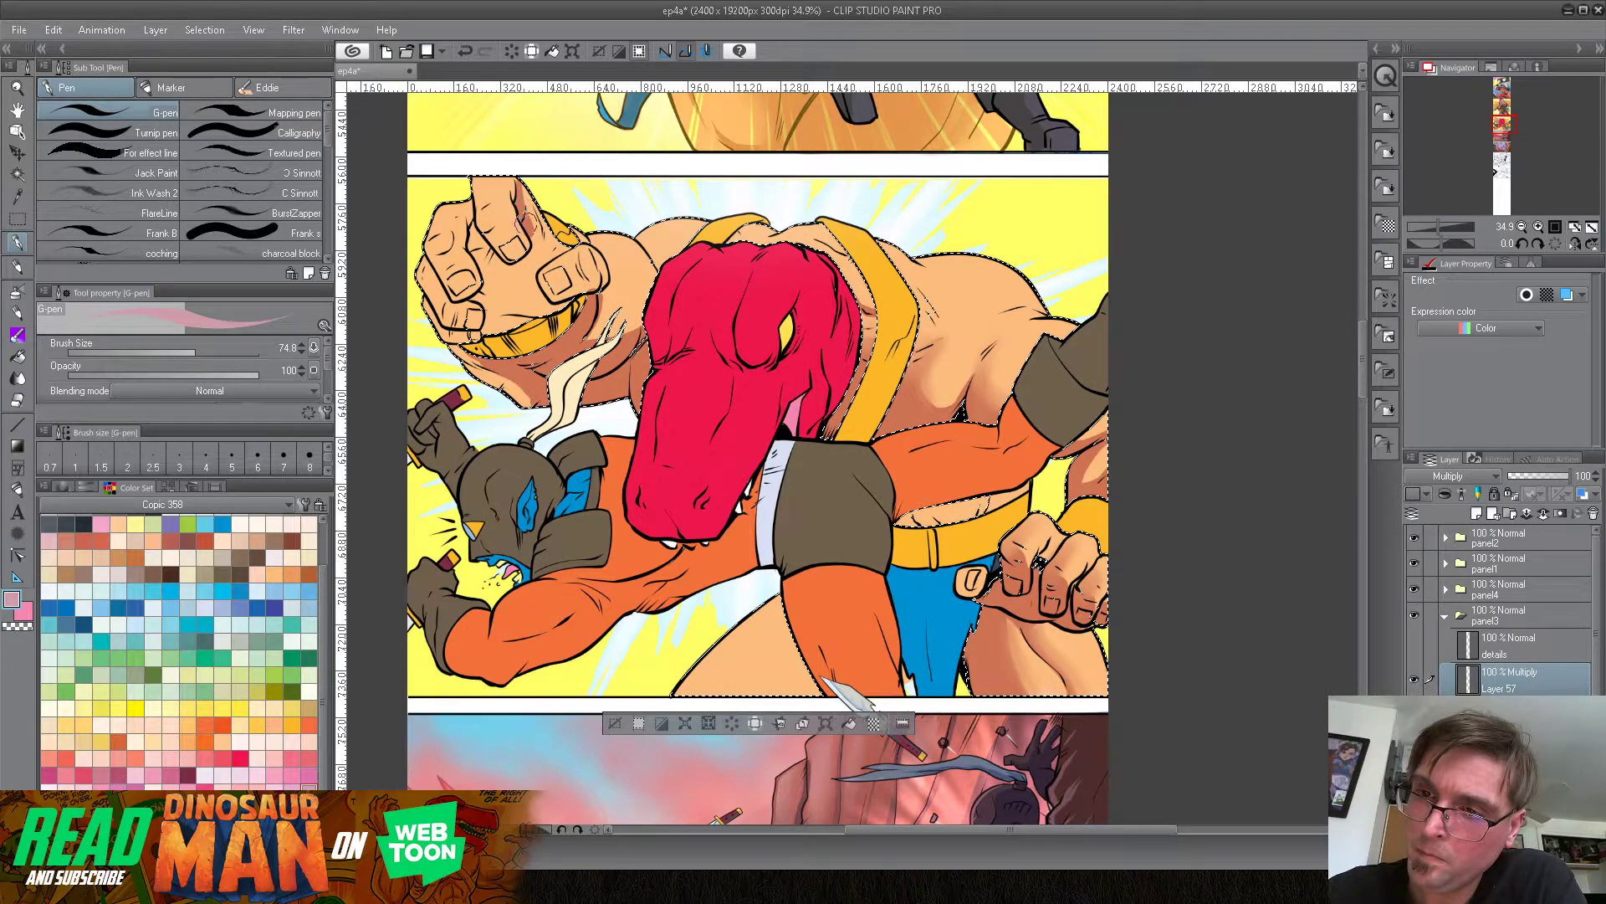
{"action": "mouse_move", "coordinate": [469, 238]}
{"action": "left_mouse_down"}
{"action": "mouse_move", "coordinate": [503, 266]}
{"action": "mouse_move", "coordinate": [482, 265]}
{"action": "mouse_move", "coordinate": [486, 325]}
{"action": "mouse_move", "coordinate": [530, 258]}
{"action": "mouse_move", "coordinate": [486, 331]}
{"action": "mouse_move", "coordinate": [527, 312]}
{"action": "mouse_move", "coordinate": [496, 318]}
{"action": "mouse_move", "coordinate": [493, 283]}
{"action": "mouse_move", "coordinate": [502, 312]}
{"action": "mouse_move", "coordinate": [532, 303]}
{"action": "mouse_move", "coordinate": [530, 276]}
{"action": "mouse_move", "coordinate": [513, 273]}
{"action": "mouse_move", "coordinate": [565, 243]}
{"action": "mouse_move", "coordinate": [532, 251]}
{"action": "mouse_move", "coordinate": [549, 241]}
{"action": "mouse_move", "coordinate": [559, 302]}
{"action": "left_mouse_up"}
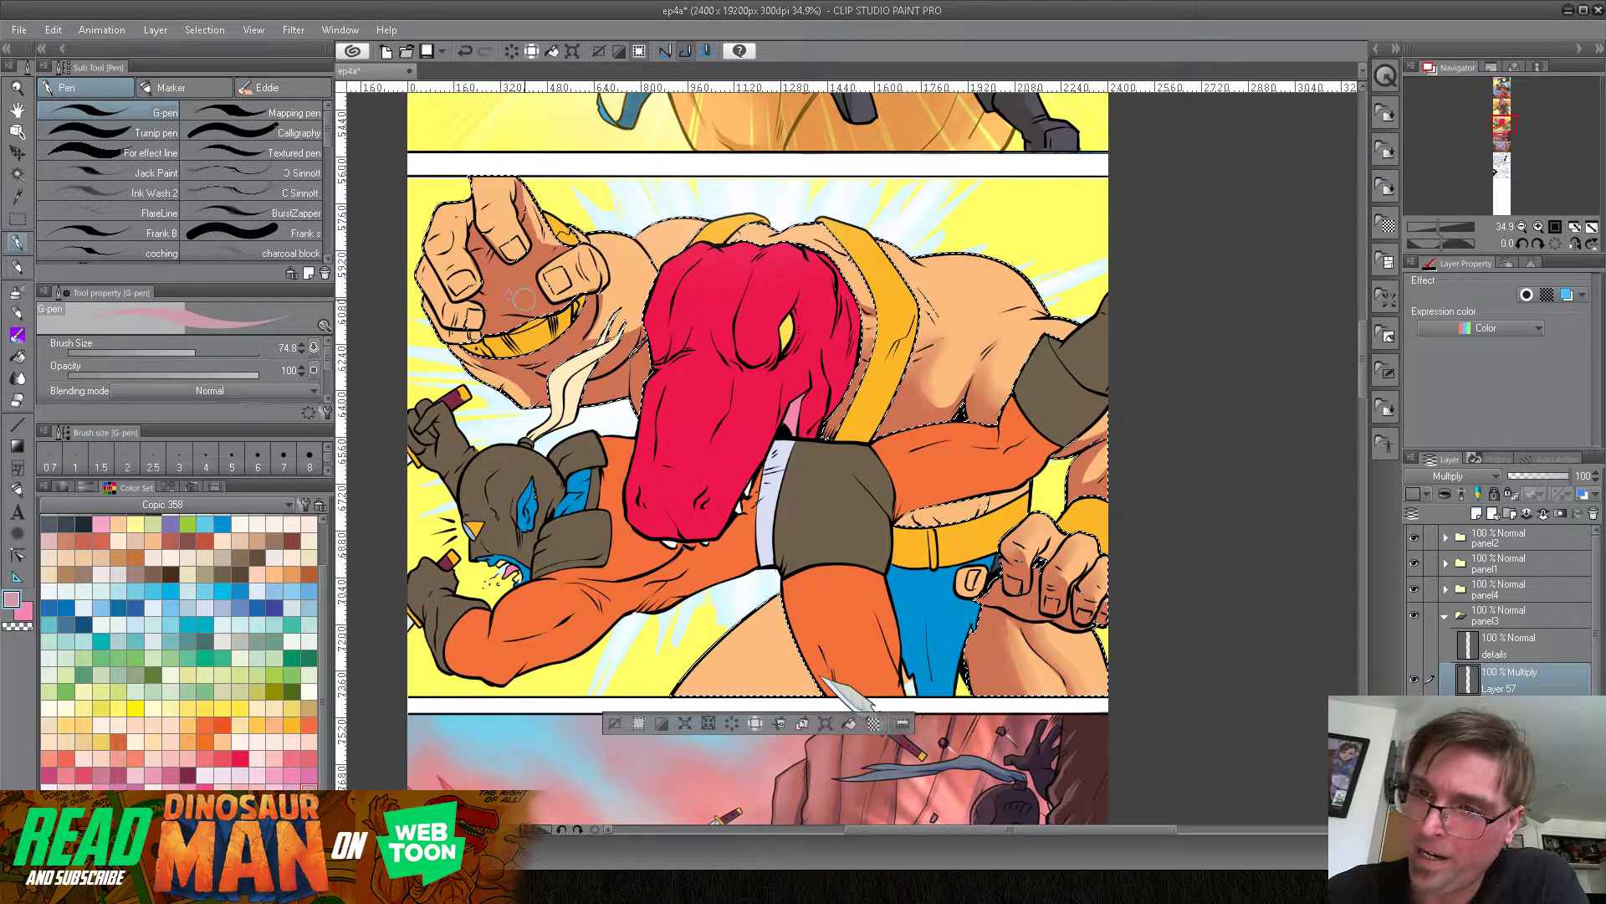
{"action": "mouse_move", "coordinate": [428, 231]}
{"action": "left_mouse_down"}
{"action": "mouse_move", "coordinate": [452, 290]}
{"action": "mouse_move", "coordinate": [438, 239]}
{"action": "mouse_move", "coordinate": [498, 251]}
{"action": "mouse_move", "coordinate": [506, 223]}
{"action": "left_mouse_up"}
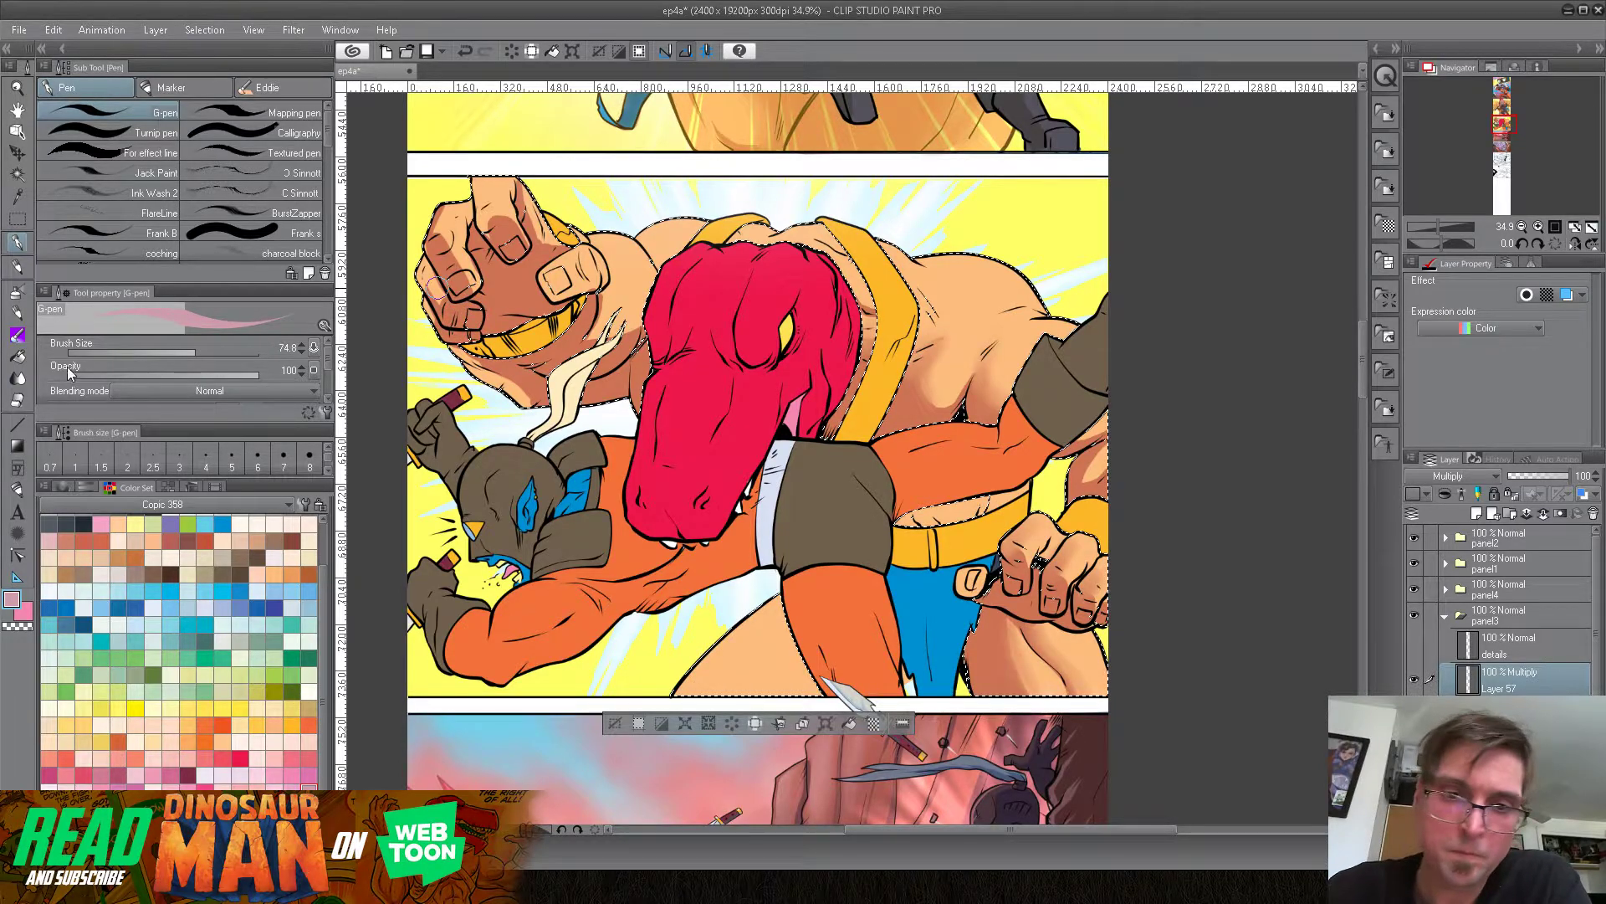
Step: Blend the shadow edges on the giant's raised hand and add G-pen shading to his belly above the belt
{"action": "left_click", "coordinate": [20, 378]}
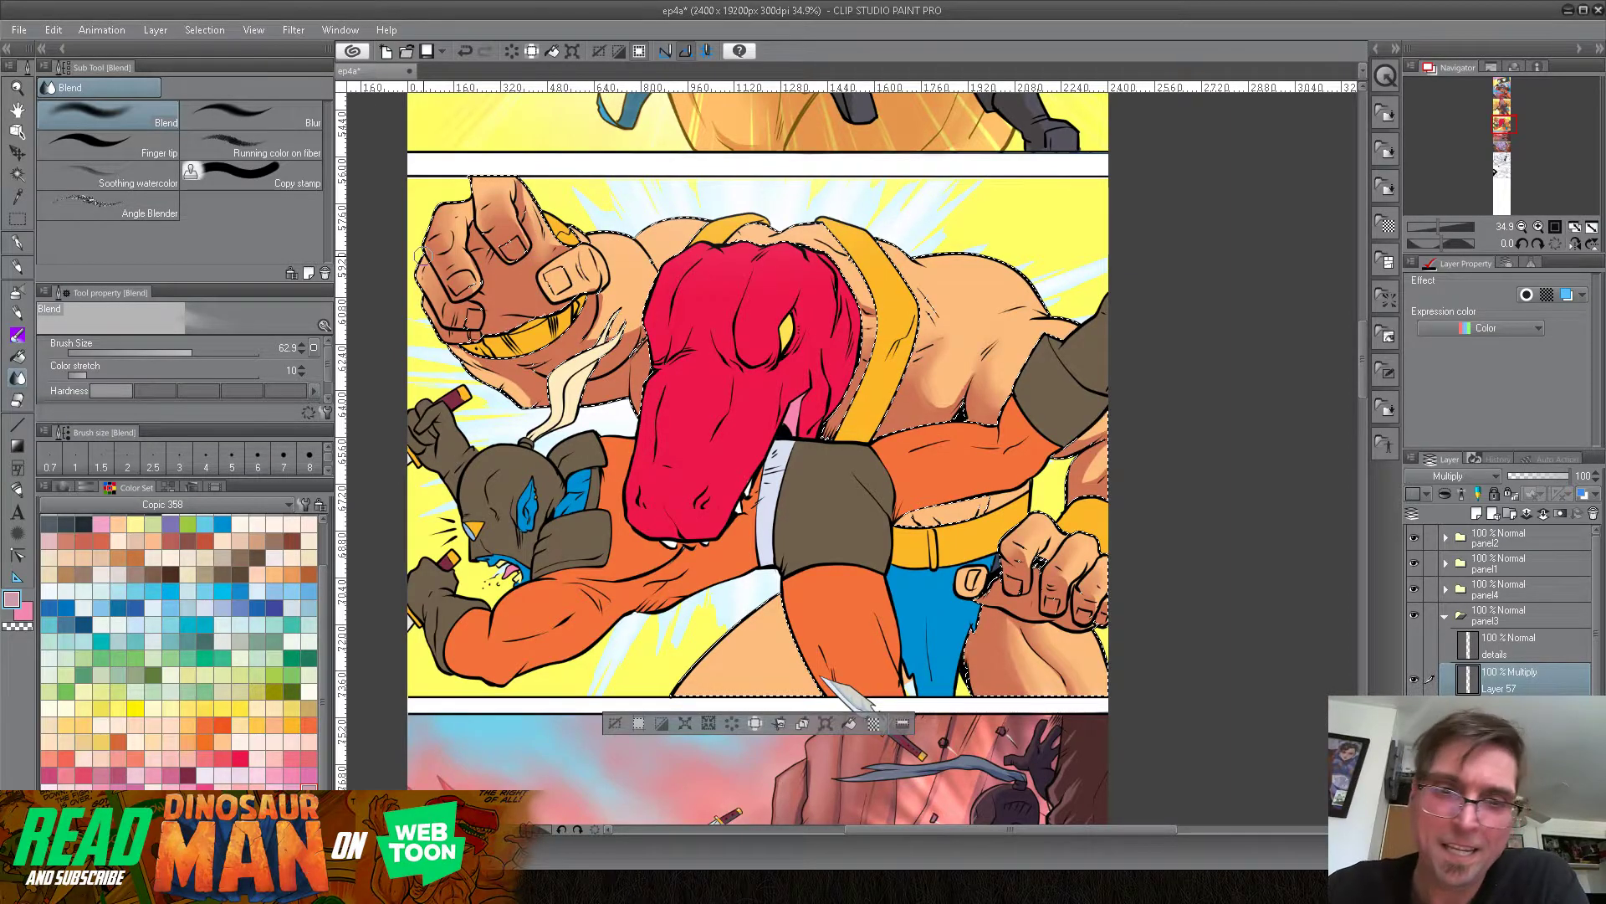
{"action": "left_click", "coordinate": [17, 242]}
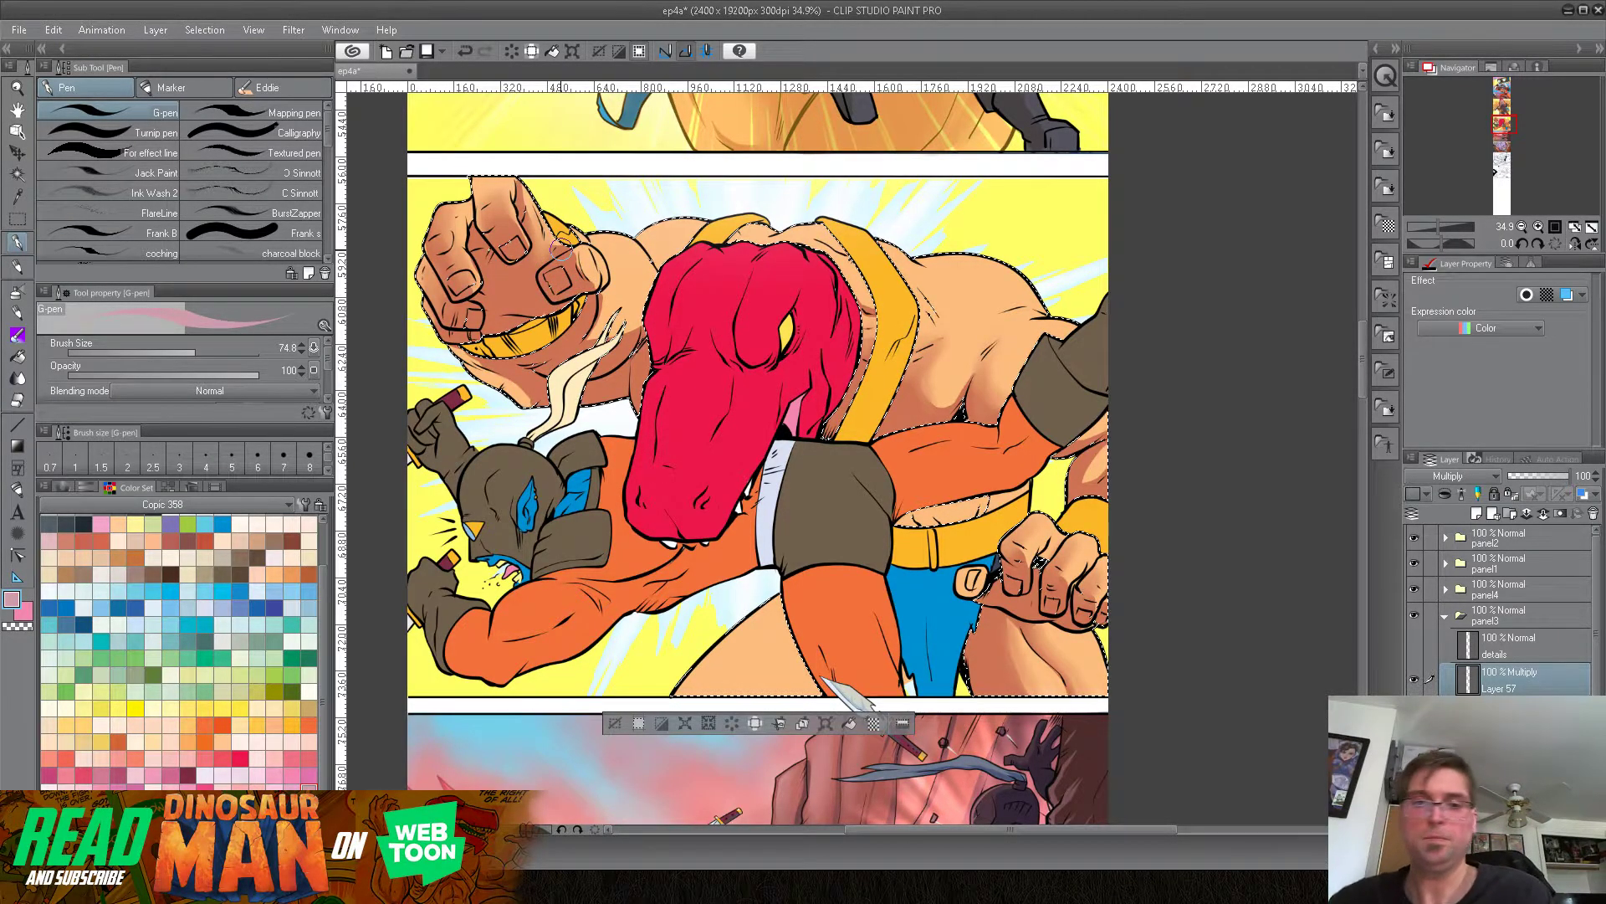
{"action": "left_click", "coordinate": [16, 377]}
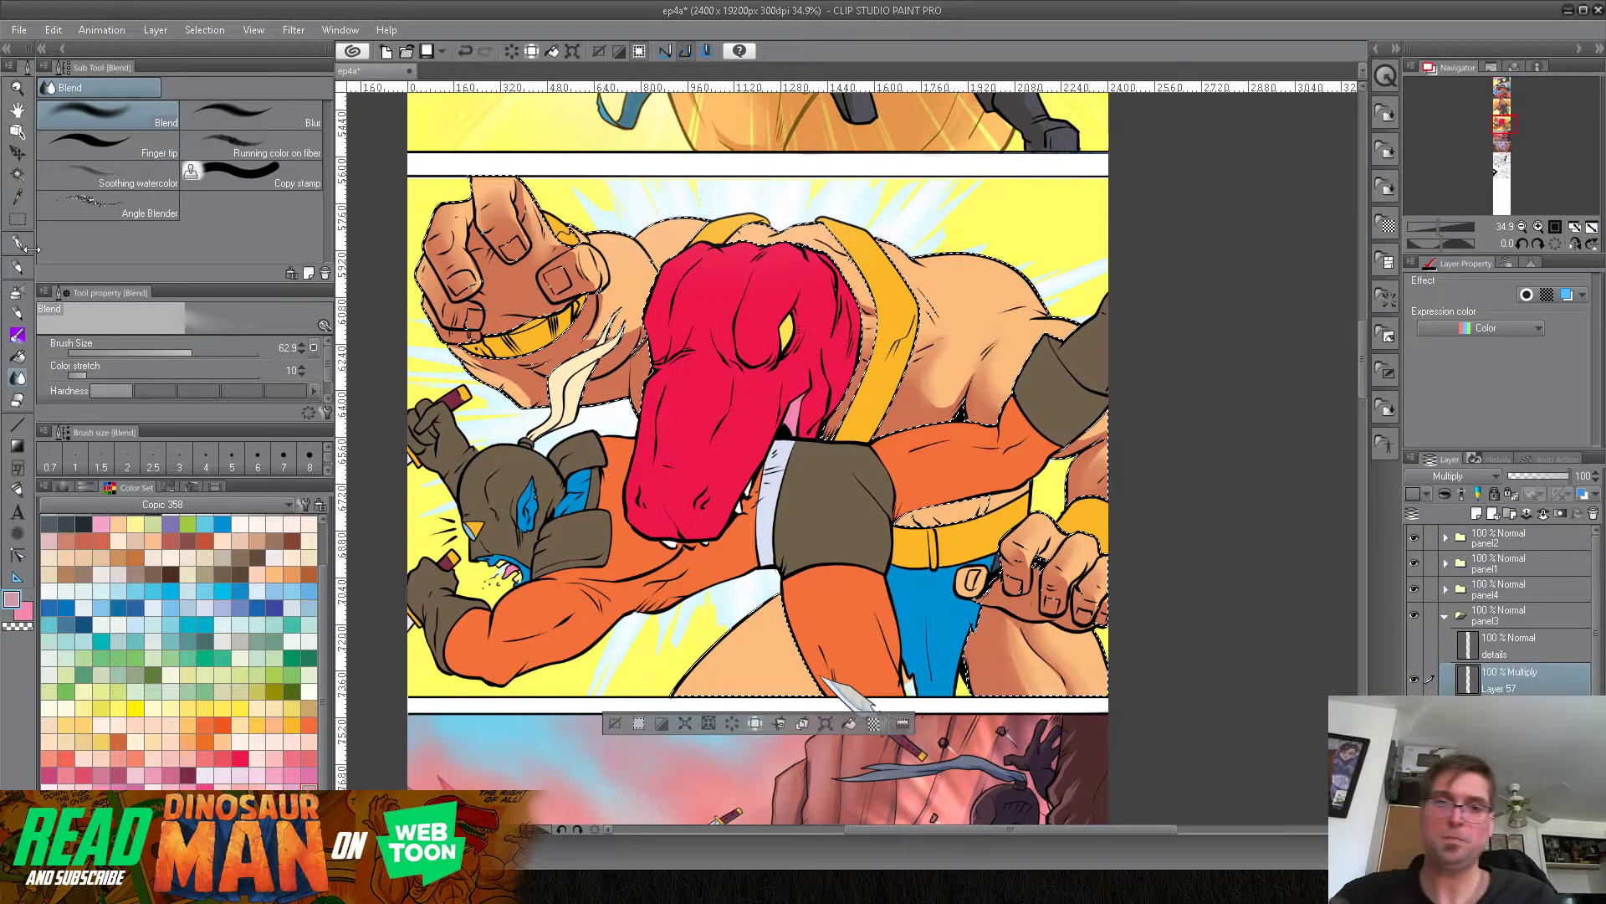
{"action": "key", "text": "p"}
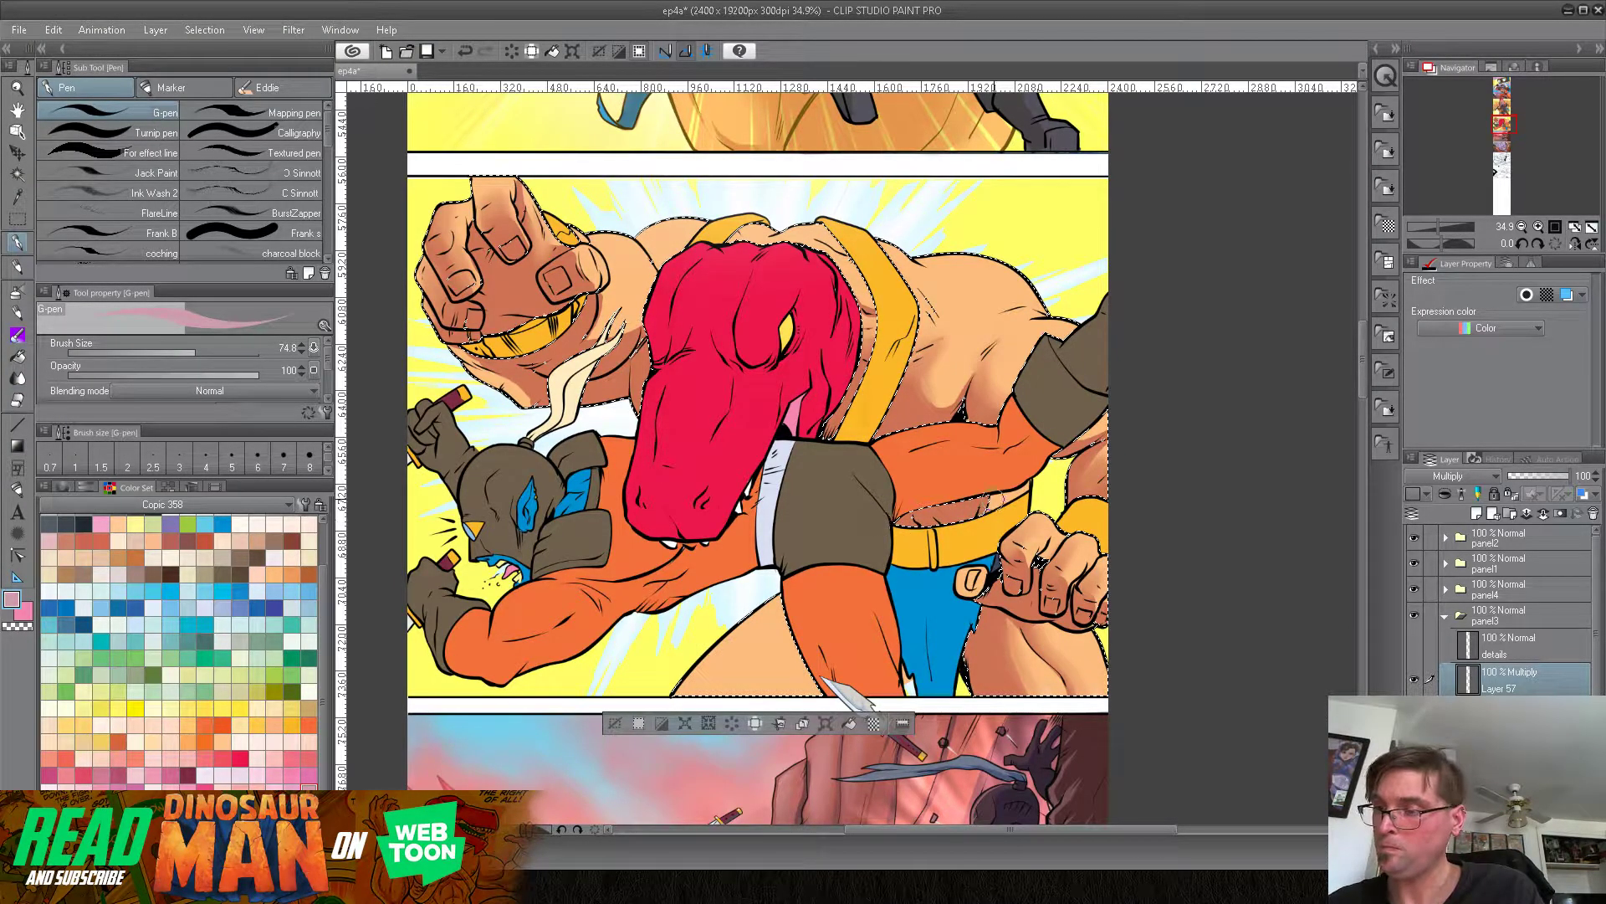
Step: Shade the giant's thigh behind the orange leg with the G-pen and soften the shadow's edges with Blend
{"action": "mouse_move", "coordinate": [786, 638]}
{"action": "left_mouse_down"}
{"action": "mouse_move", "coordinate": [757, 701]}
{"action": "mouse_move", "coordinate": [789, 705]}
{"action": "left_mouse_up"}
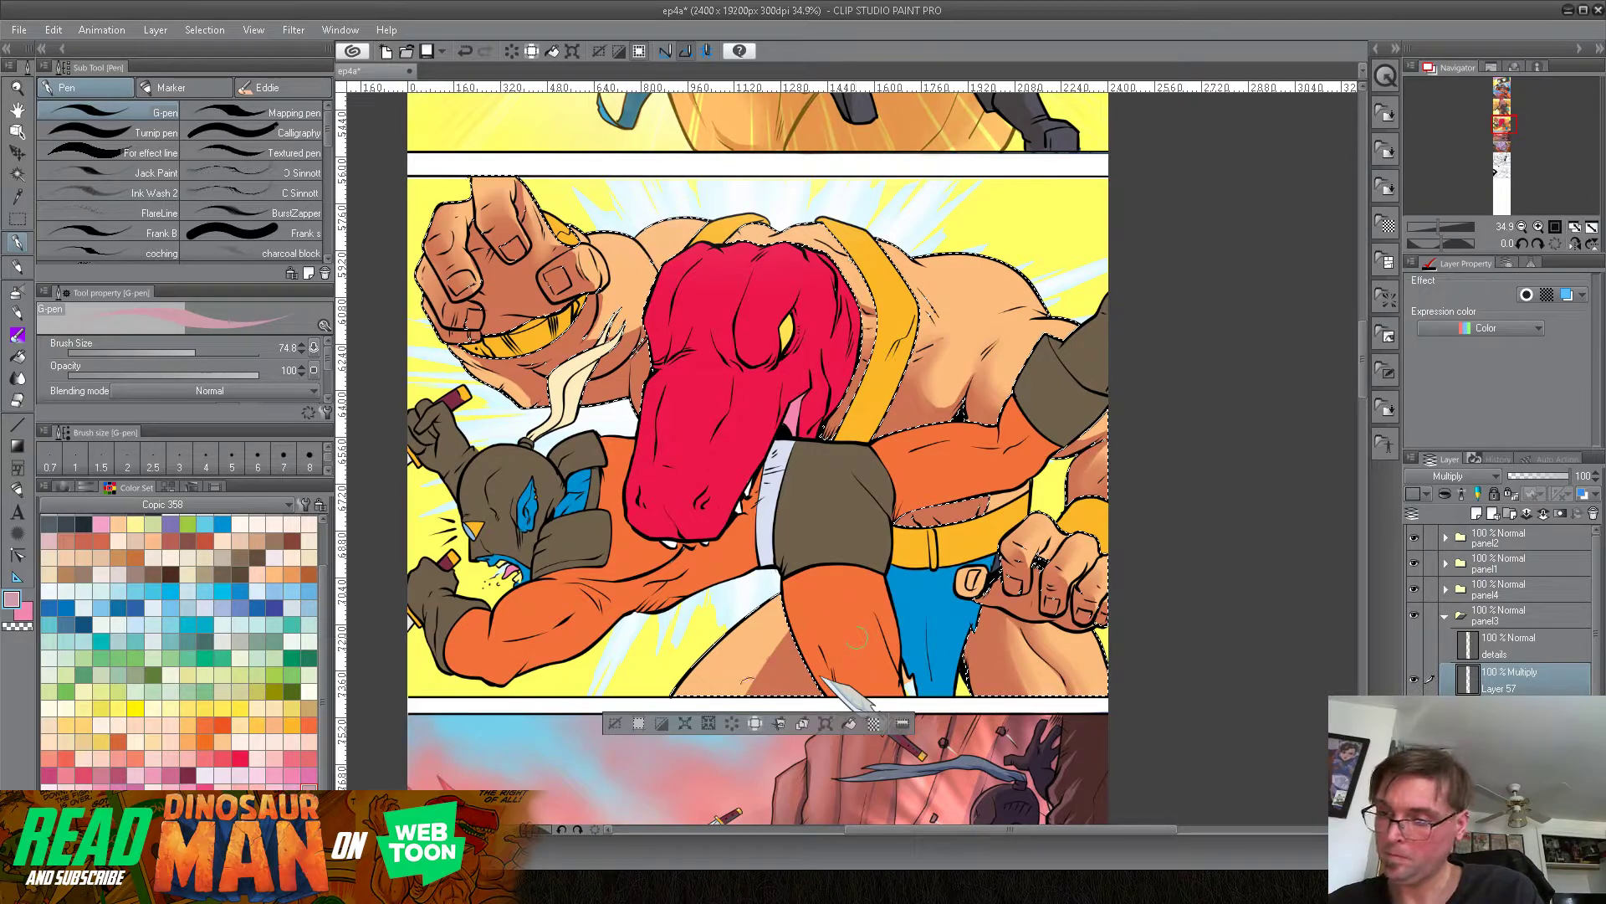
{"action": "left_click", "coordinate": [708, 723]}
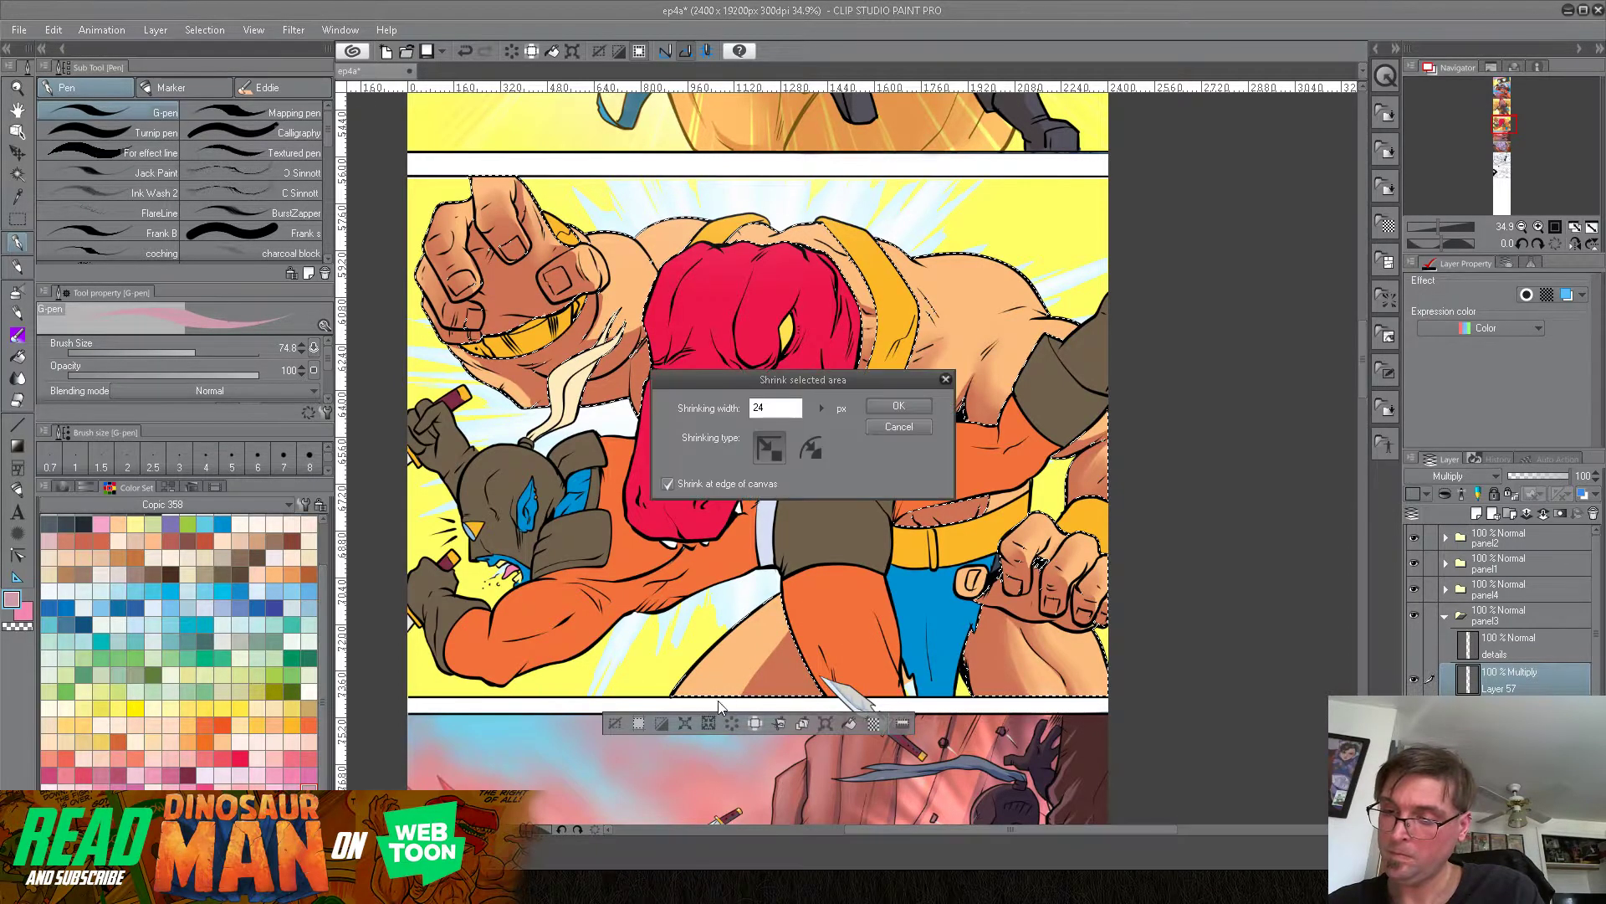
{"action": "left_click", "coordinate": [899, 427]}
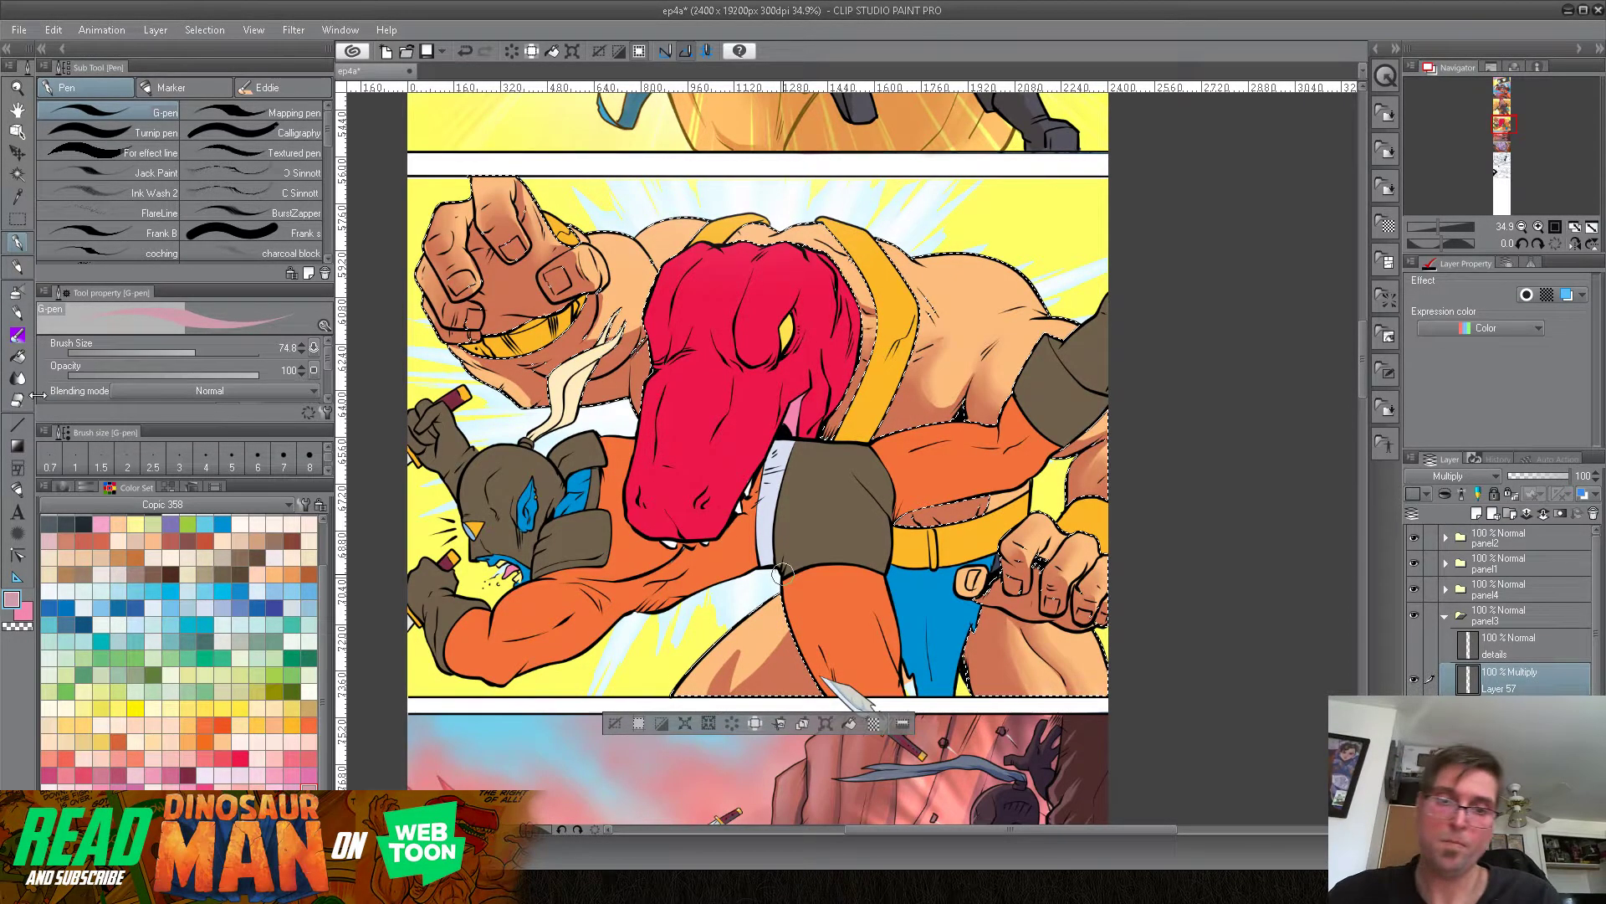
{"action": "left_click", "coordinate": [17, 377]}
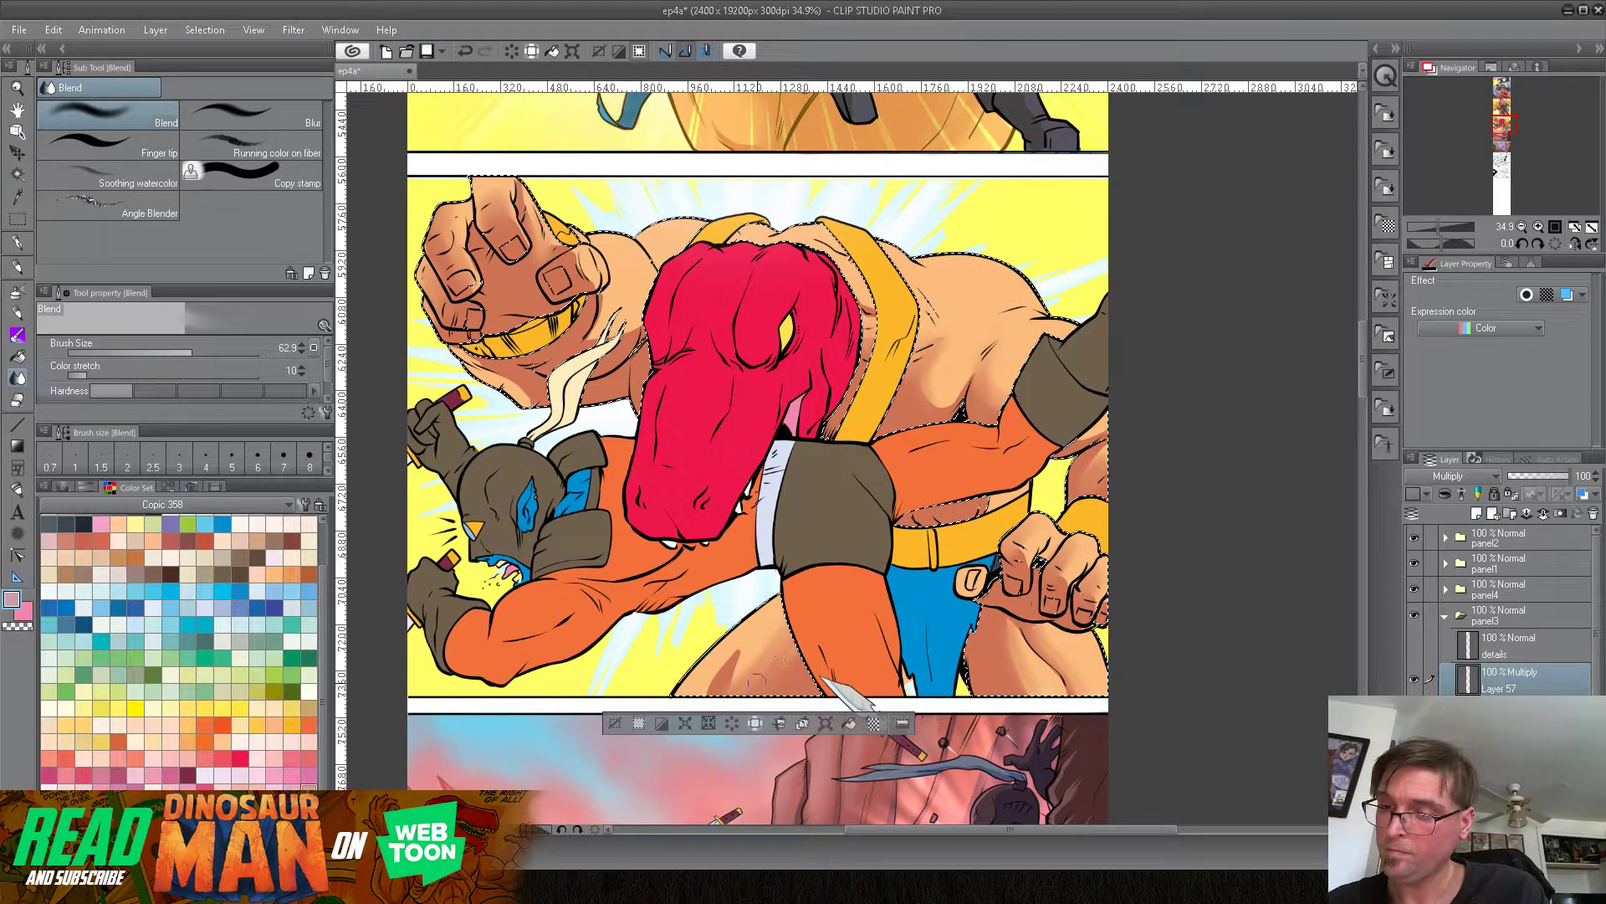
{"action": "left_click_drag", "start_coordinate": [716, 680], "coordinate": [751, 625]}
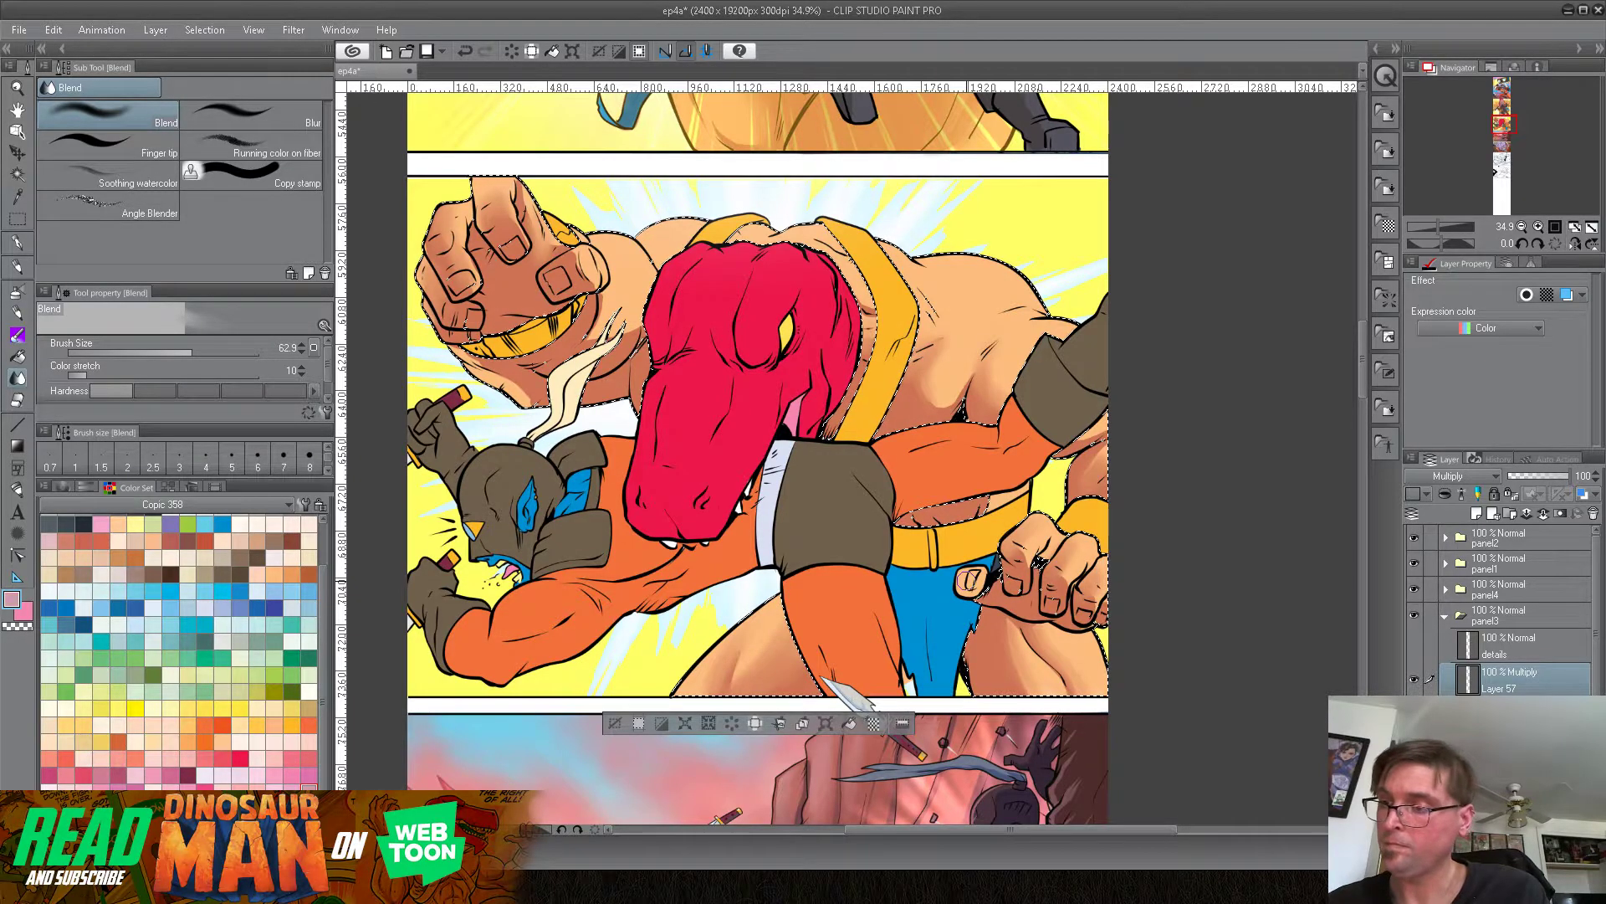
Step: Shade the giant's shoulder and upper back with the G-pen and clear the selection
{"action": "key", "text": "p"}
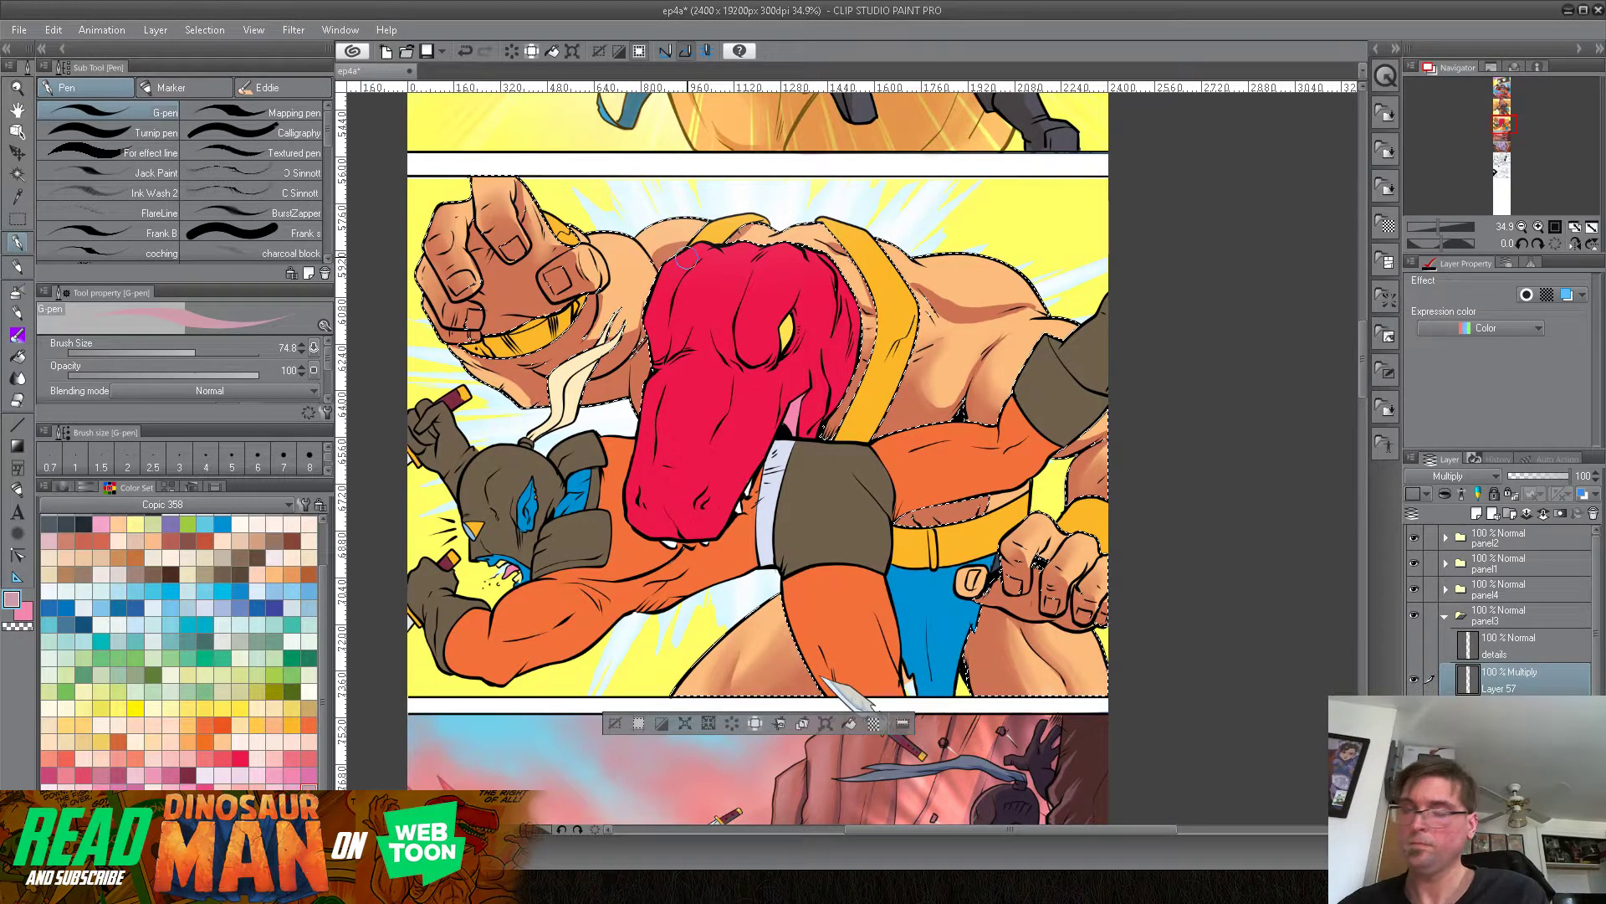
{"action": "left_click", "coordinate": [209, 29]}
{"action": "left_click", "coordinate": [222, 67]}
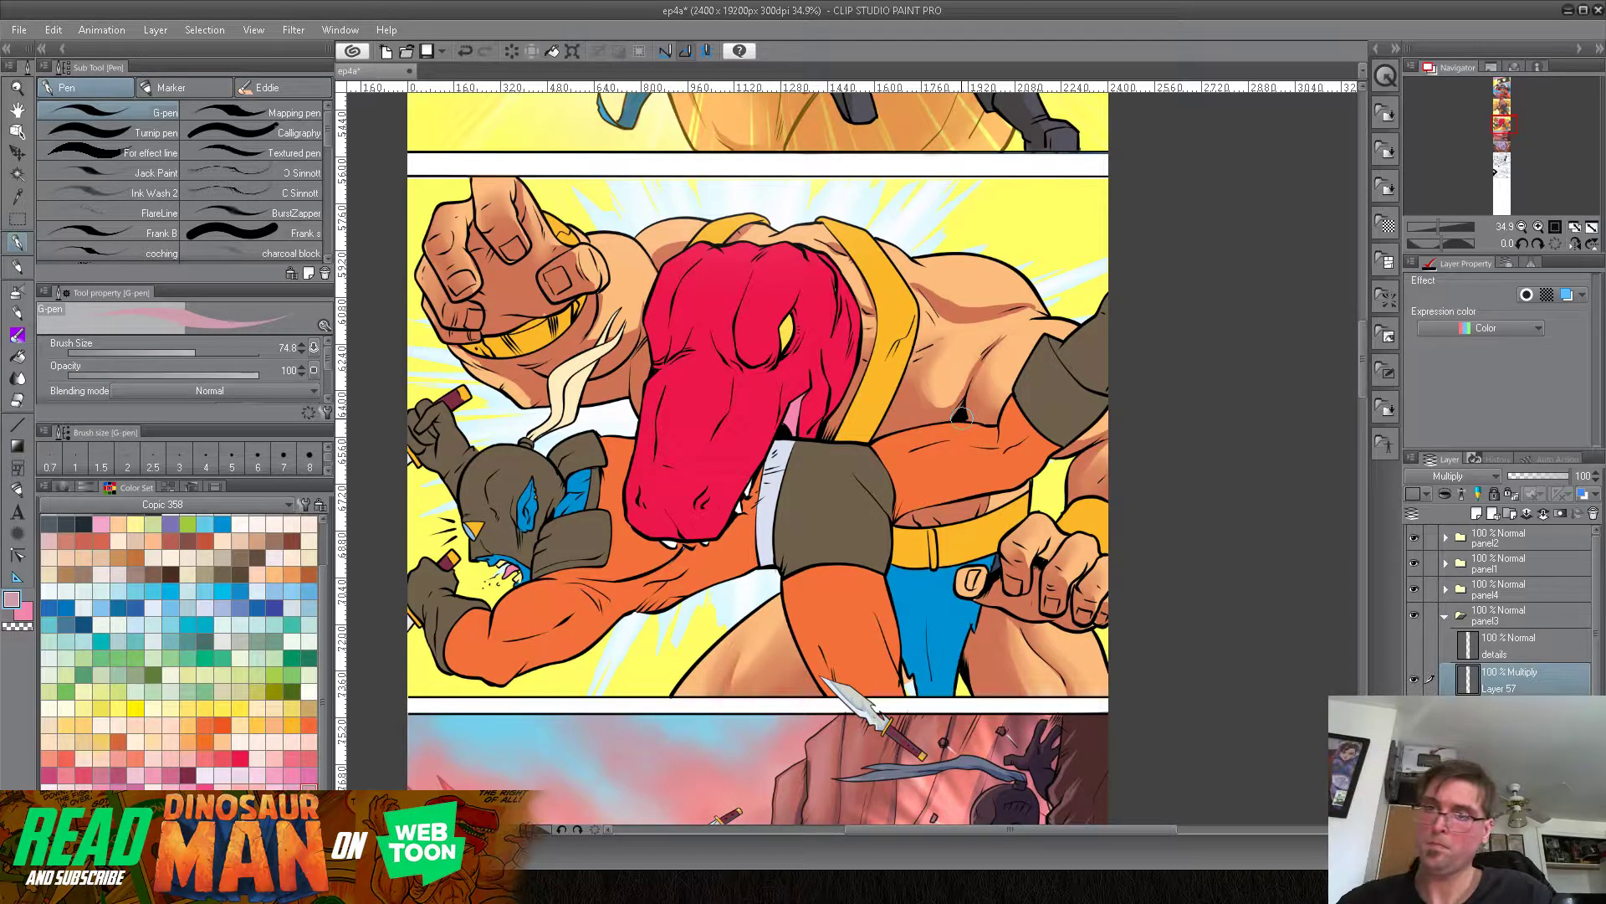
Step: Switch the G-pen to light purple, darken the giant's palm between the fingers, and erase the overspill with transparent colour
{"action": "left_click", "coordinate": [251, 808]}
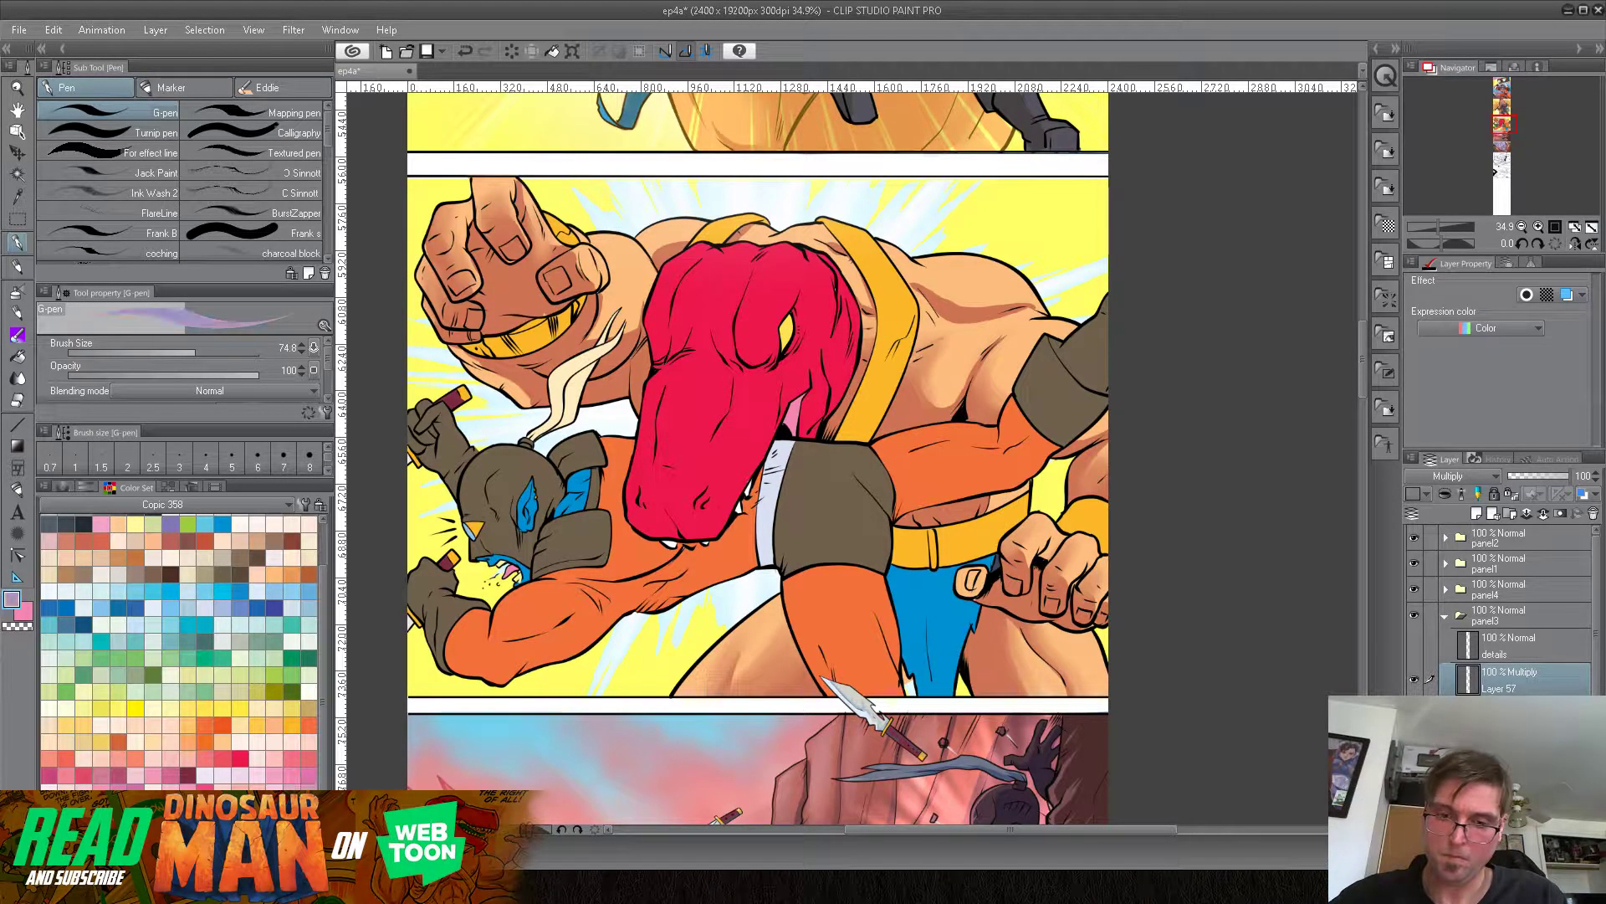
{"action": "mouse_move", "coordinate": [473, 229]}
{"action": "left_mouse_down"}
{"action": "mouse_move", "coordinate": [494, 266]}
{"action": "mouse_move", "coordinate": [479, 256]}
{"action": "left_mouse_up"}
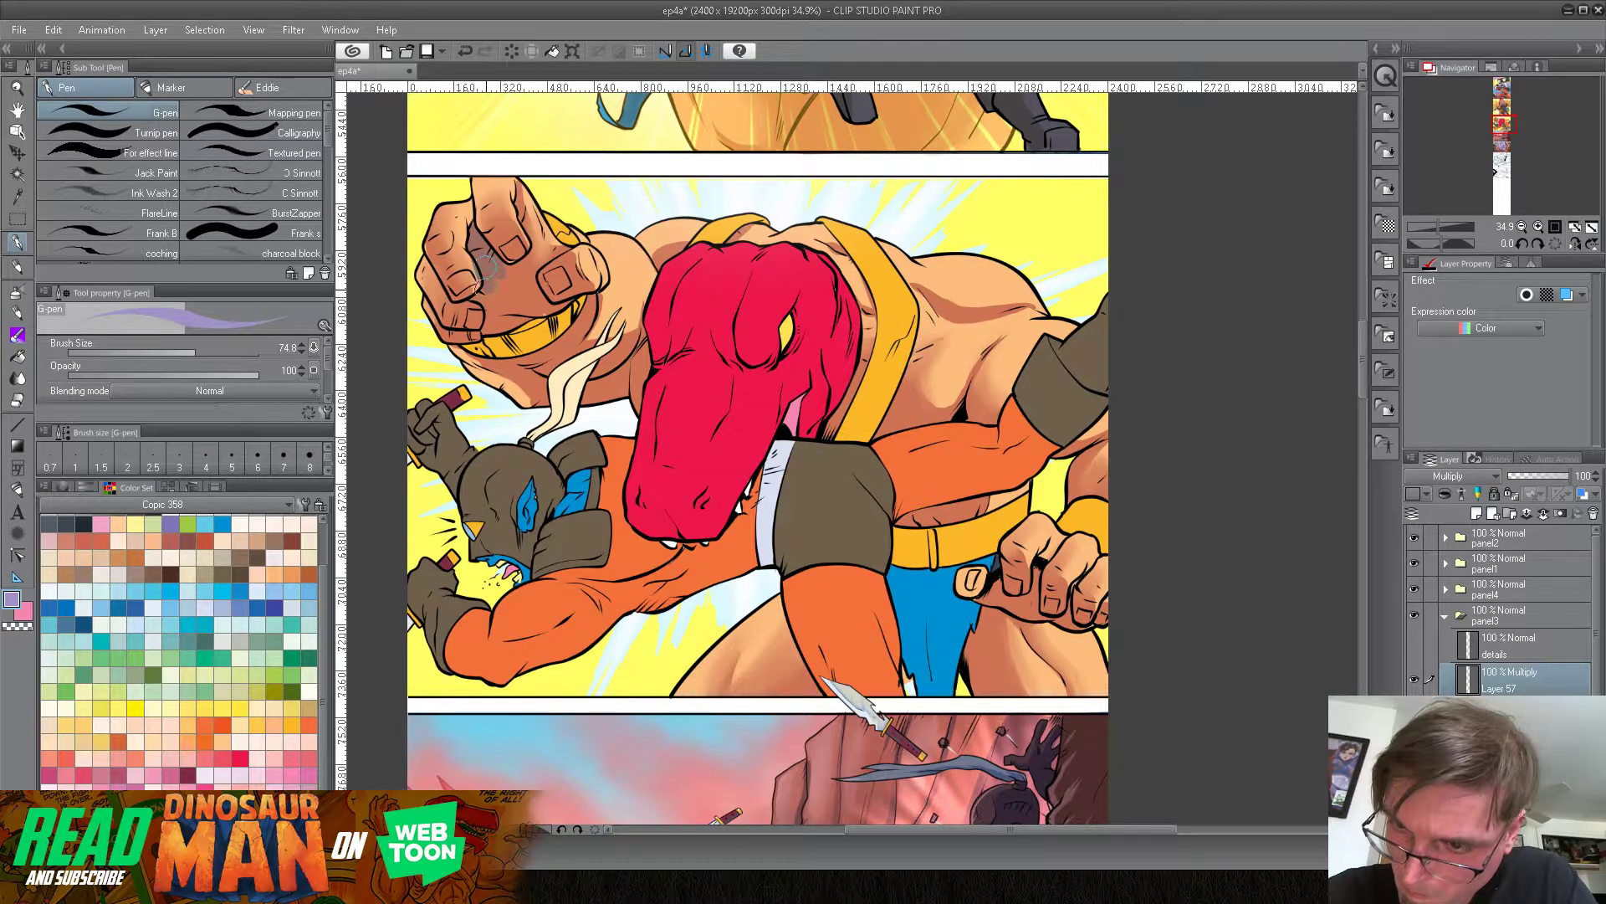
{"action": "left_click_drag", "start_coordinate": [492, 309], "coordinate": [525, 292]}
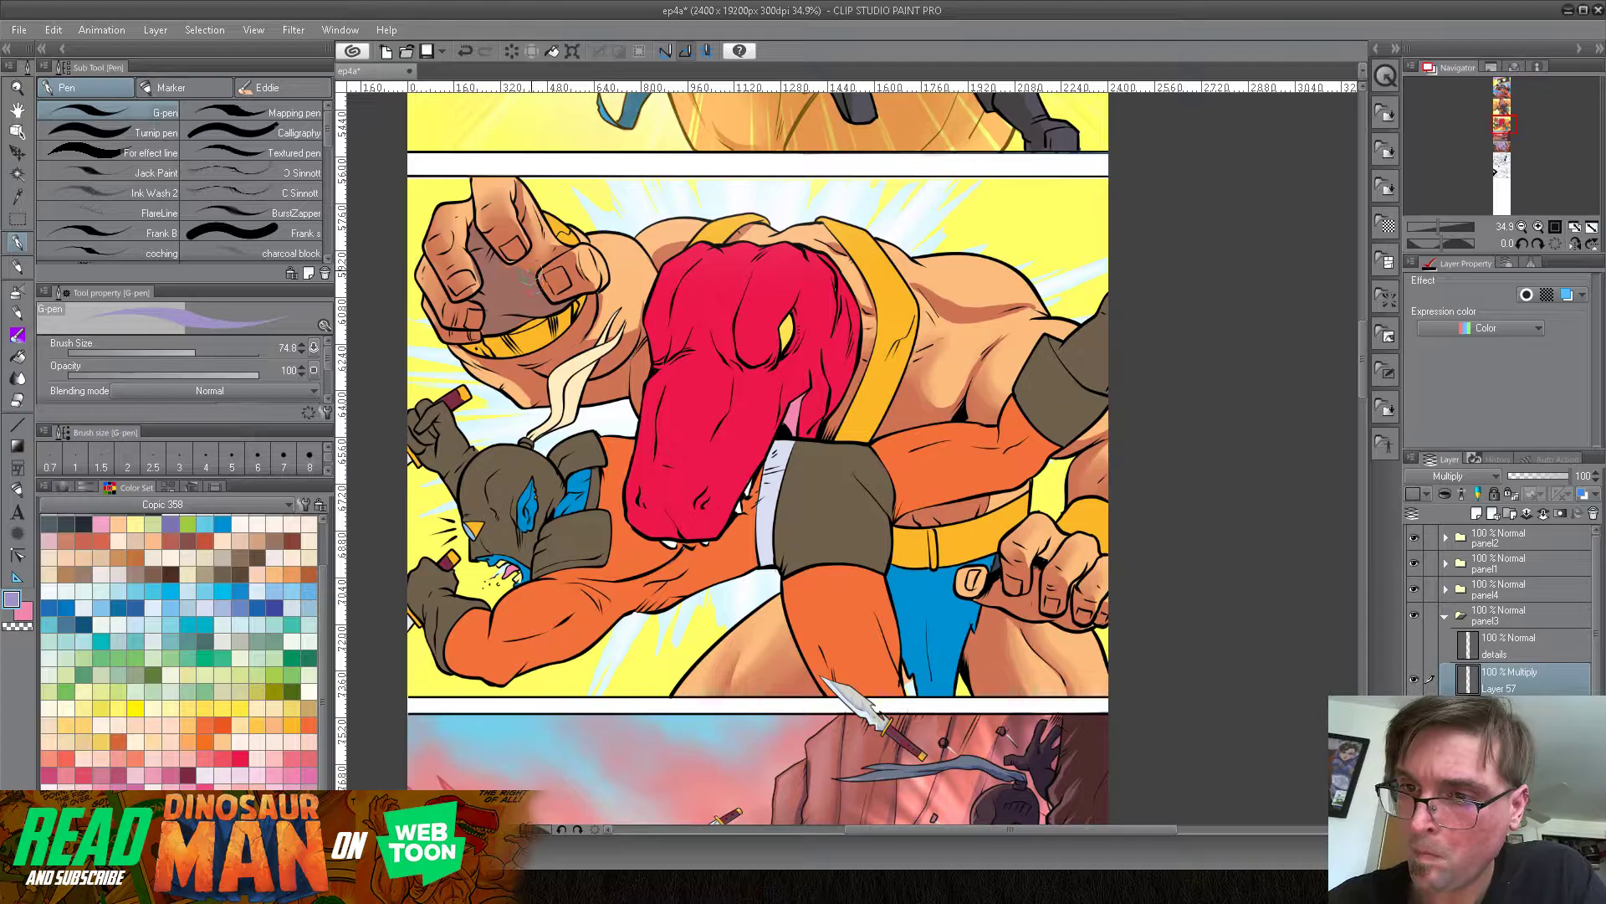
{"action": "left_click_drag", "start_coordinate": [512, 262], "coordinate": [540, 247]}
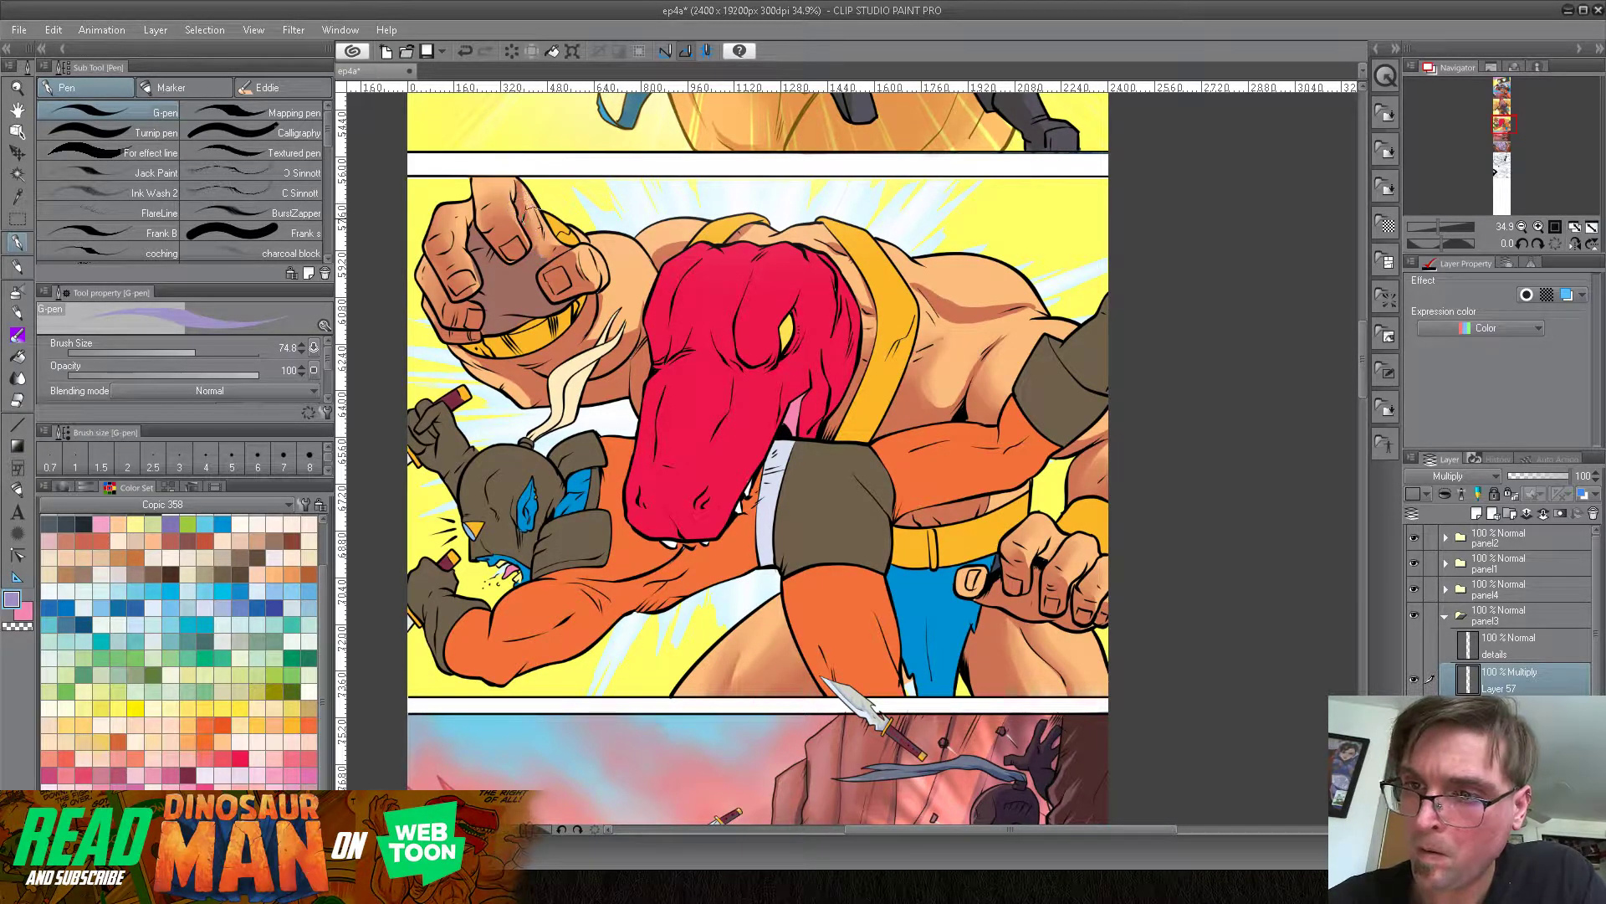
{"action": "left_click", "coordinate": [18, 626]}
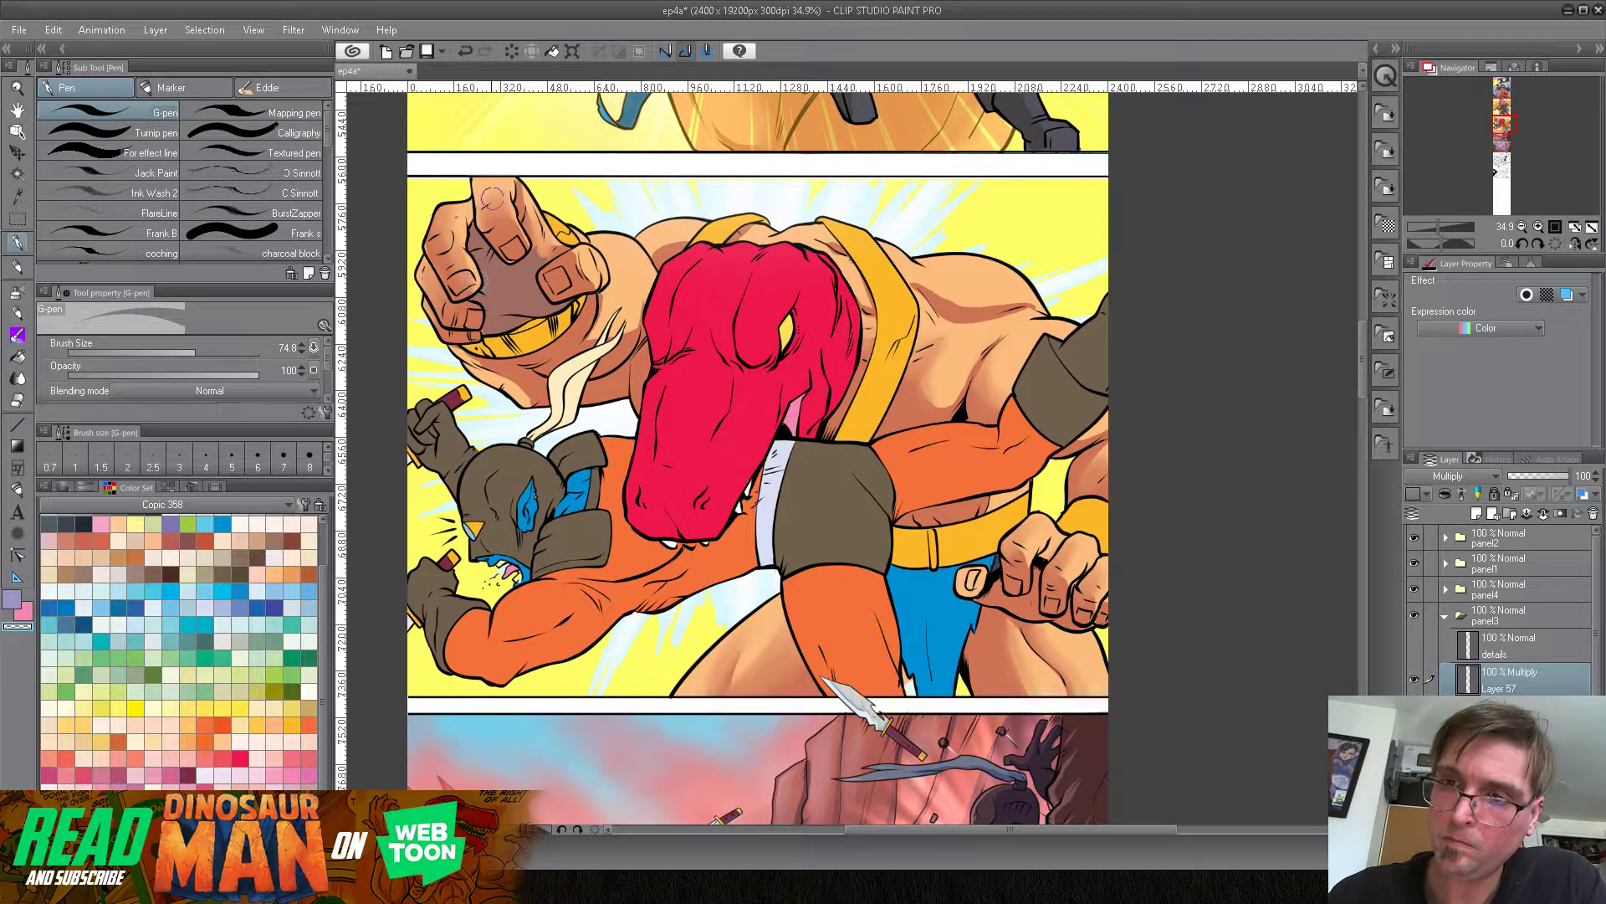
{"action": "left_click_drag", "start_coordinate": [446, 209], "coordinate": [425, 266]}
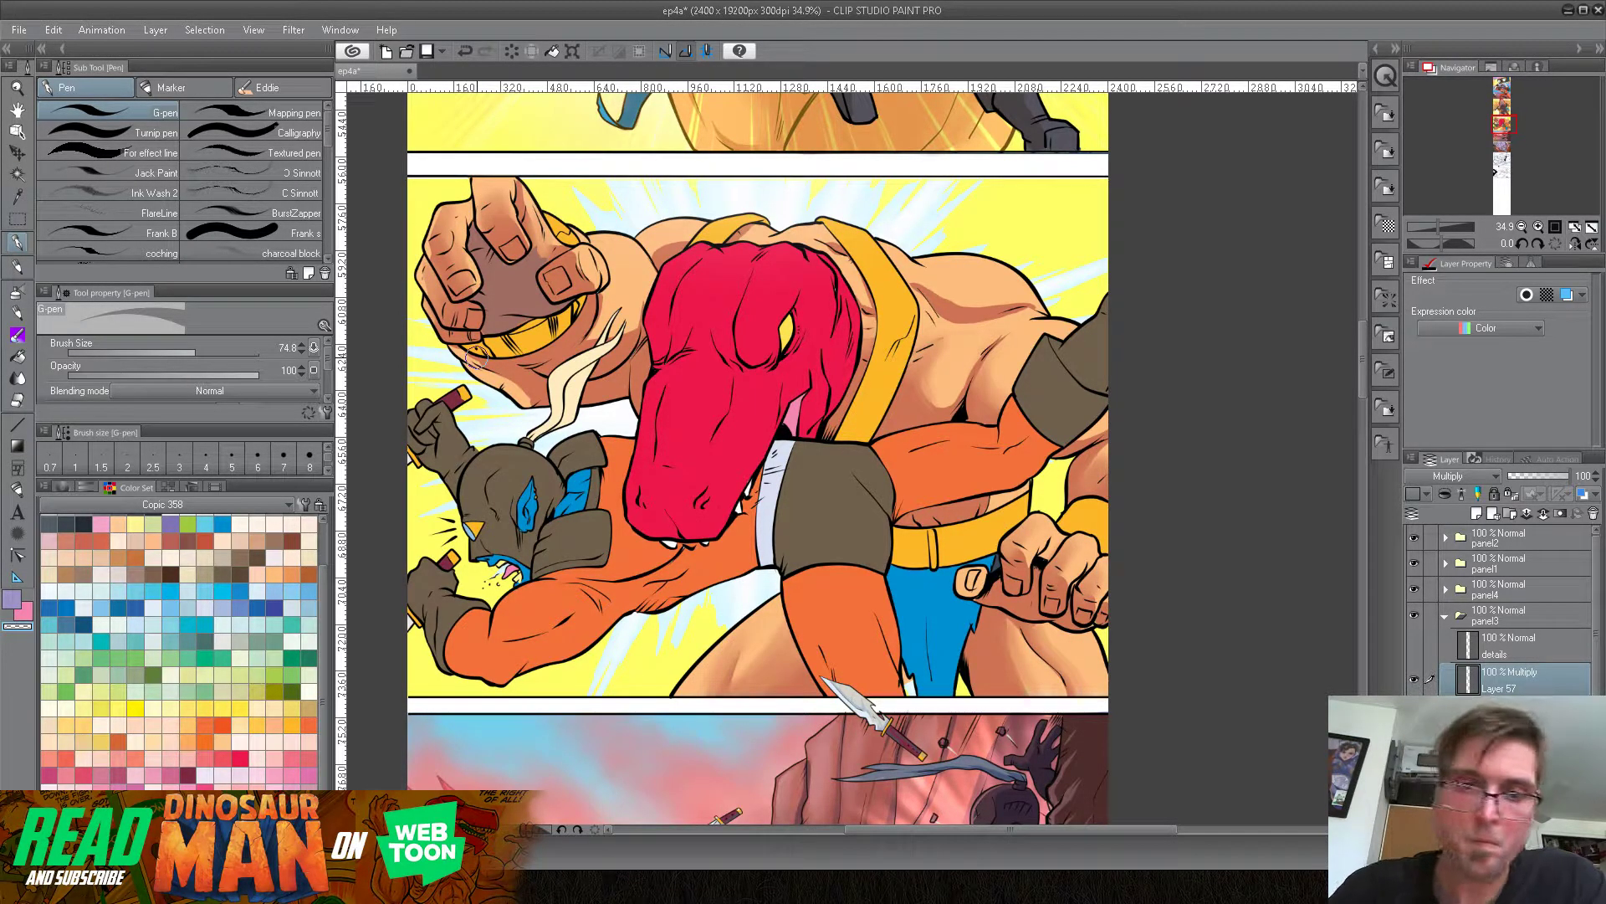
Step: Return to the light purple and cast a shadow on the giant's skin beside the dinosaur's snout, undoing a misplaced stroke
{"action": "left_click", "coordinate": [102, 524]}
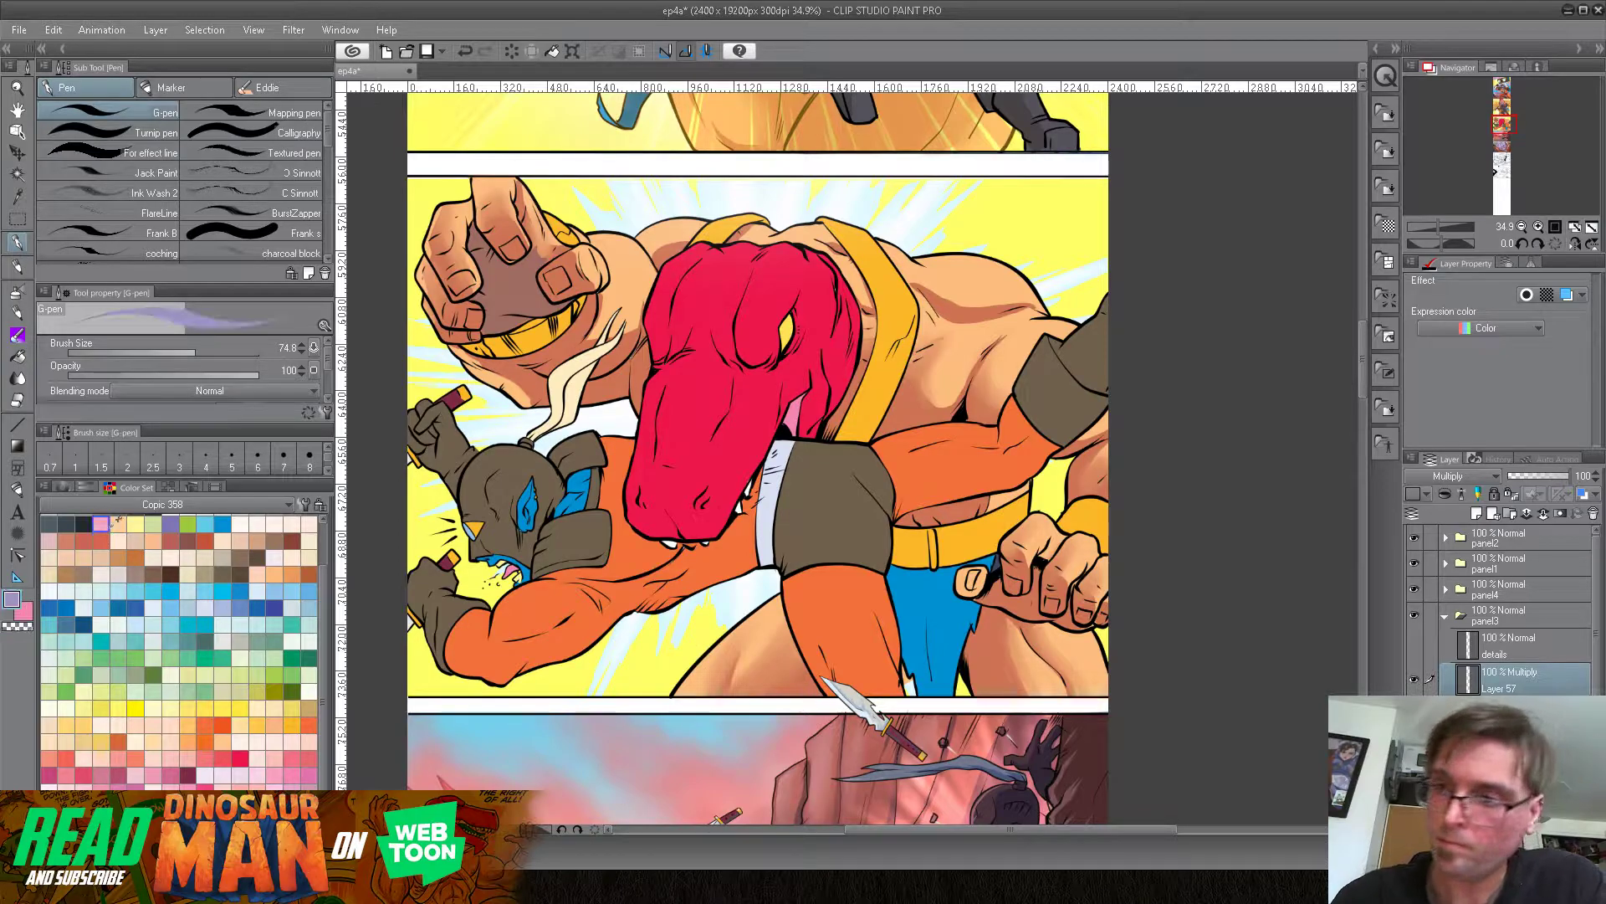
{"action": "mouse_move", "coordinate": [609, 369]}
{"action": "left_mouse_down"}
{"action": "mouse_move", "coordinate": [534, 373]}
{"action": "mouse_move", "coordinate": [634, 345]}
{"action": "mouse_move", "coordinate": [639, 324]}
{"action": "mouse_move", "coordinate": [636, 416]}
{"action": "left_mouse_up"}
{"action": "left_click", "coordinate": [466, 50]}
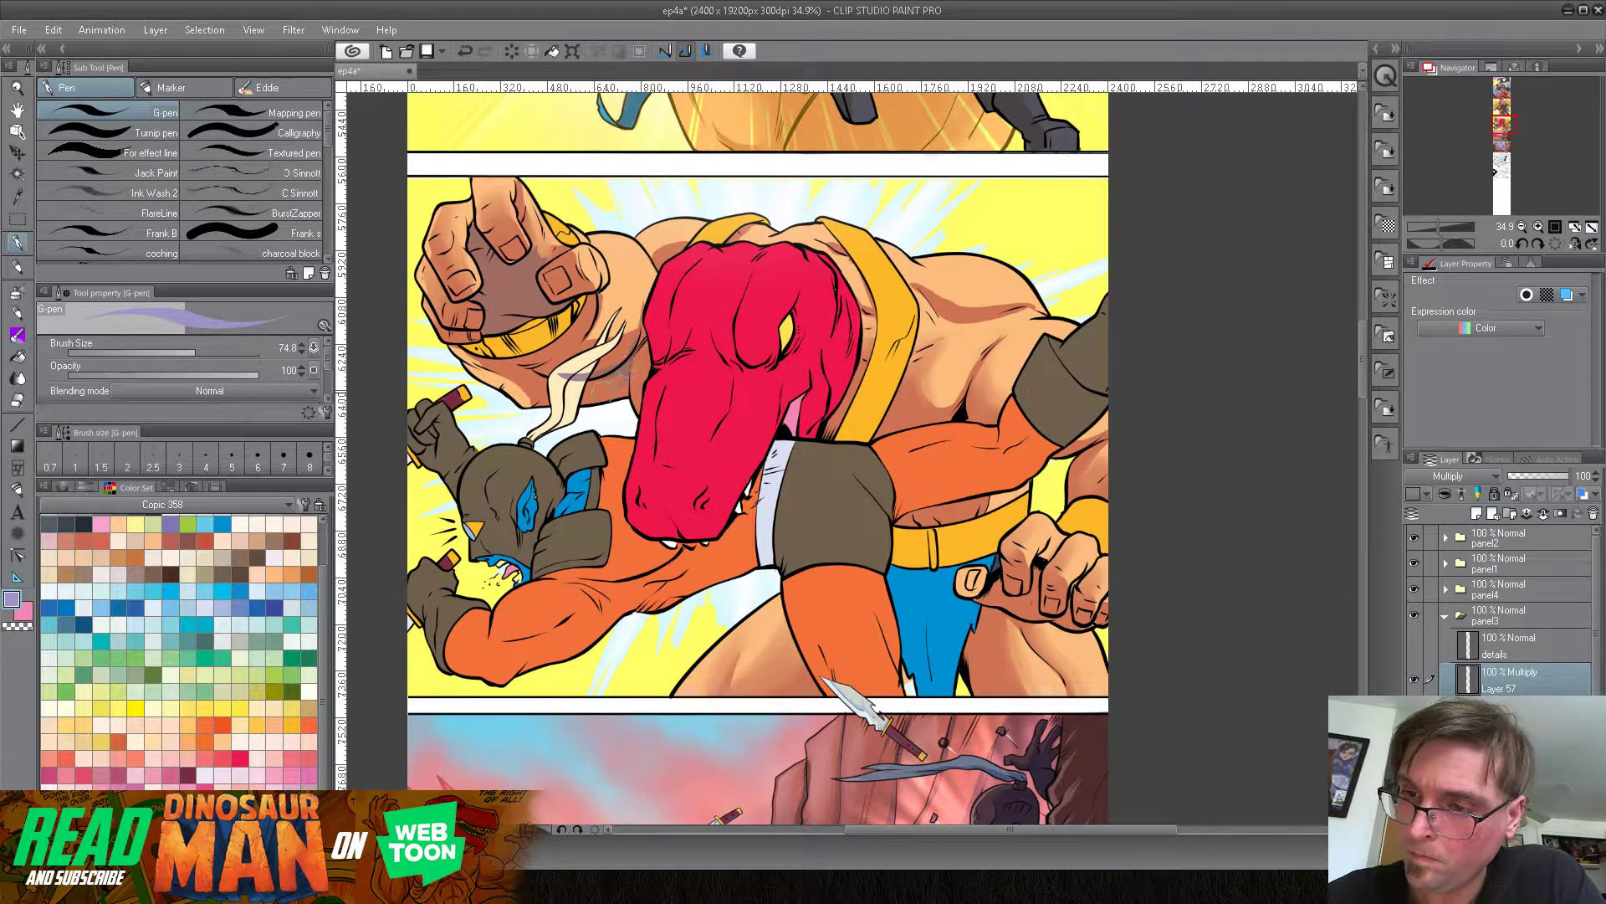
Step: Shade the red dinosaur head with light purple G-pen strokes along the brow, snout, jaw, neck and nose tip
{"action": "mouse_move", "coordinate": [654, 378]}
{"action": "left_mouse_down"}
{"action": "mouse_move", "coordinate": [698, 314]}
{"action": "mouse_move", "coordinate": [687, 339]}
{"action": "mouse_move", "coordinate": [707, 326]}
{"action": "mouse_move", "coordinate": [734, 368]}
{"action": "mouse_move", "coordinate": [738, 284]}
{"action": "mouse_move", "coordinate": [724, 358]}
{"action": "mouse_move", "coordinate": [717, 287]}
{"action": "mouse_move", "coordinate": [672, 354]}
{"action": "mouse_move", "coordinate": [731, 369]}
{"action": "mouse_move", "coordinate": [725, 423]}
{"action": "mouse_move", "coordinate": [696, 451]}
{"action": "left_mouse_up"}
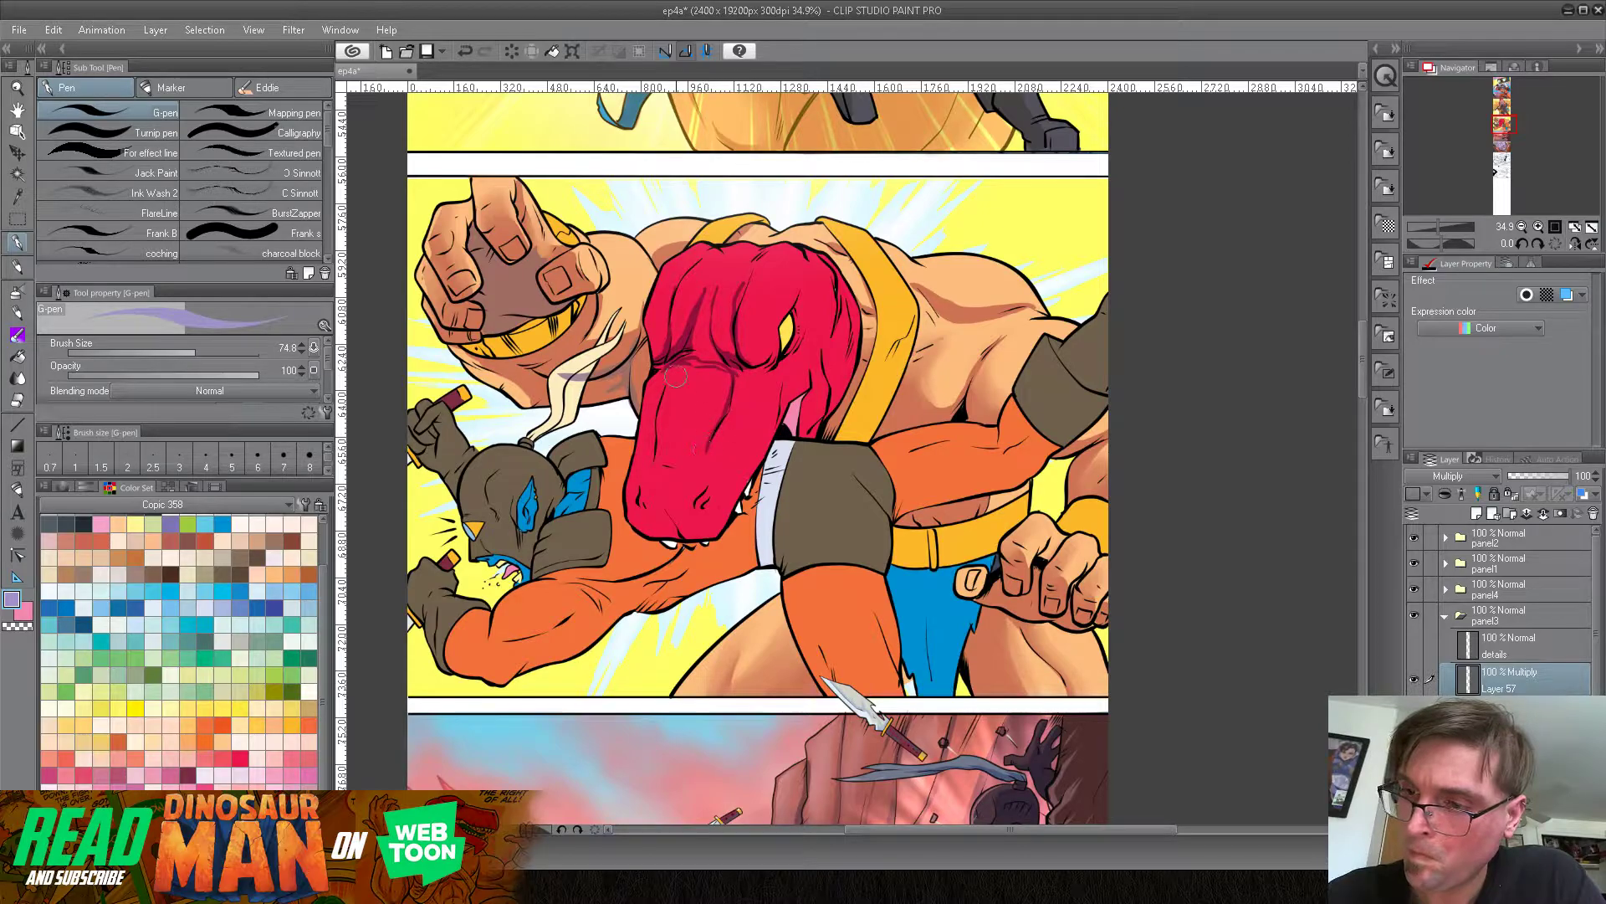
{"action": "mouse_move", "coordinate": [662, 372]}
{"action": "left_mouse_down"}
{"action": "mouse_move", "coordinate": [727, 383]}
{"action": "mouse_move", "coordinate": [728, 397]}
{"action": "left_mouse_up"}
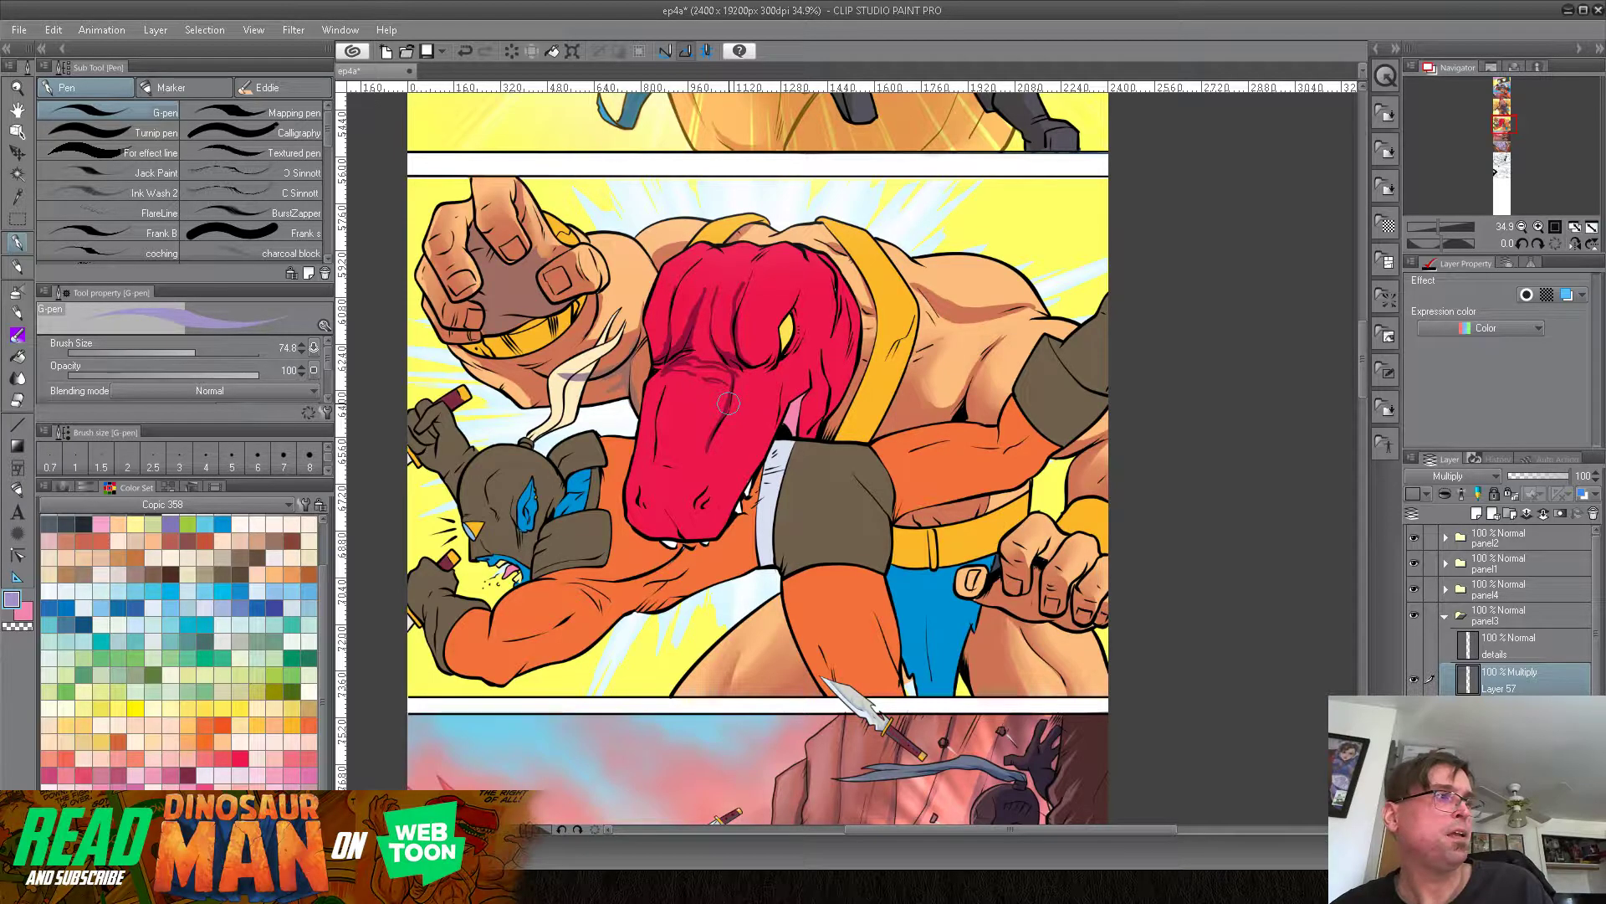
{"action": "mouse_move", "coordinate": [818, 360]}
{"action": "left_mouse_down"}
{"action": "mouse_move", "coordinate": [826, 335]}
{"action": "mouse_move", "coordinate": [824, 423]}
{"action": "left_mouse_up"}
{"action": "mouse_move", "coordinate": [828, 333]}
{"action": "left_mouse_down"}
{"action": "mouse_move", "coordinate": [826, 374]}
{"action": "mouse_move", "coordinate": [830, 359]}
{"action": "left_mouse_up"}
{"action": "left_click_drag", "start_coordinate": [666, 377], "coordinate": [645, 461]}
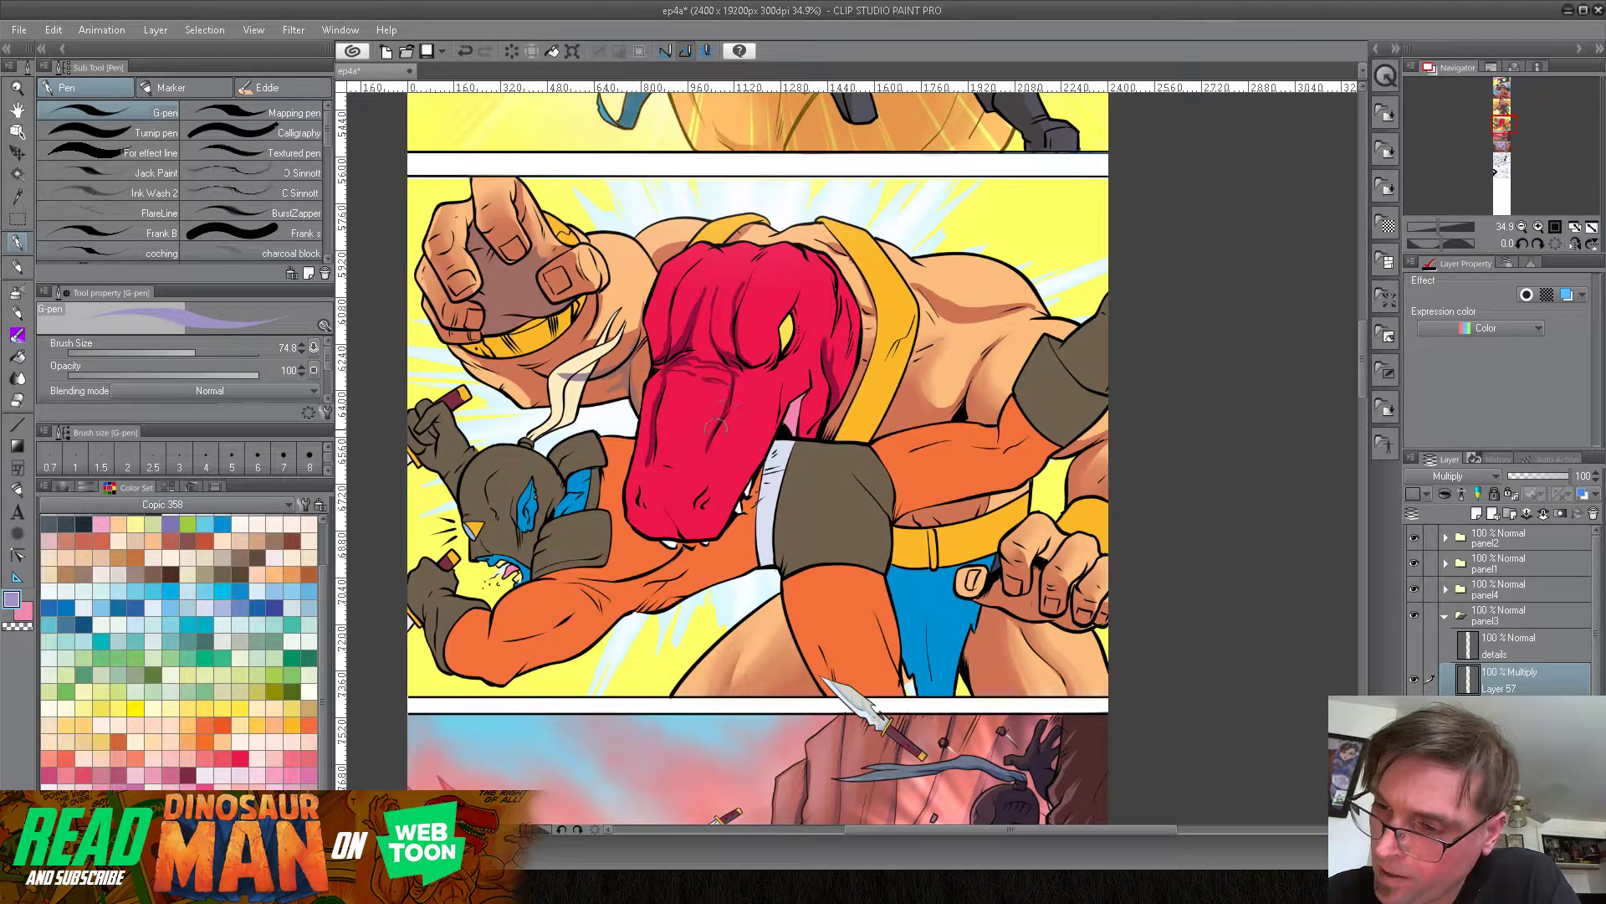
{"action": "mouse_move", "coordinate": [728, 414]}
{"action": "left_mouse_down"}
{"action": "mouse_move", "coordinate": [706, 385]}
{"action": "mouse_move", "coordinate": [713, 432]}
{"action": "left_mouse_up"}
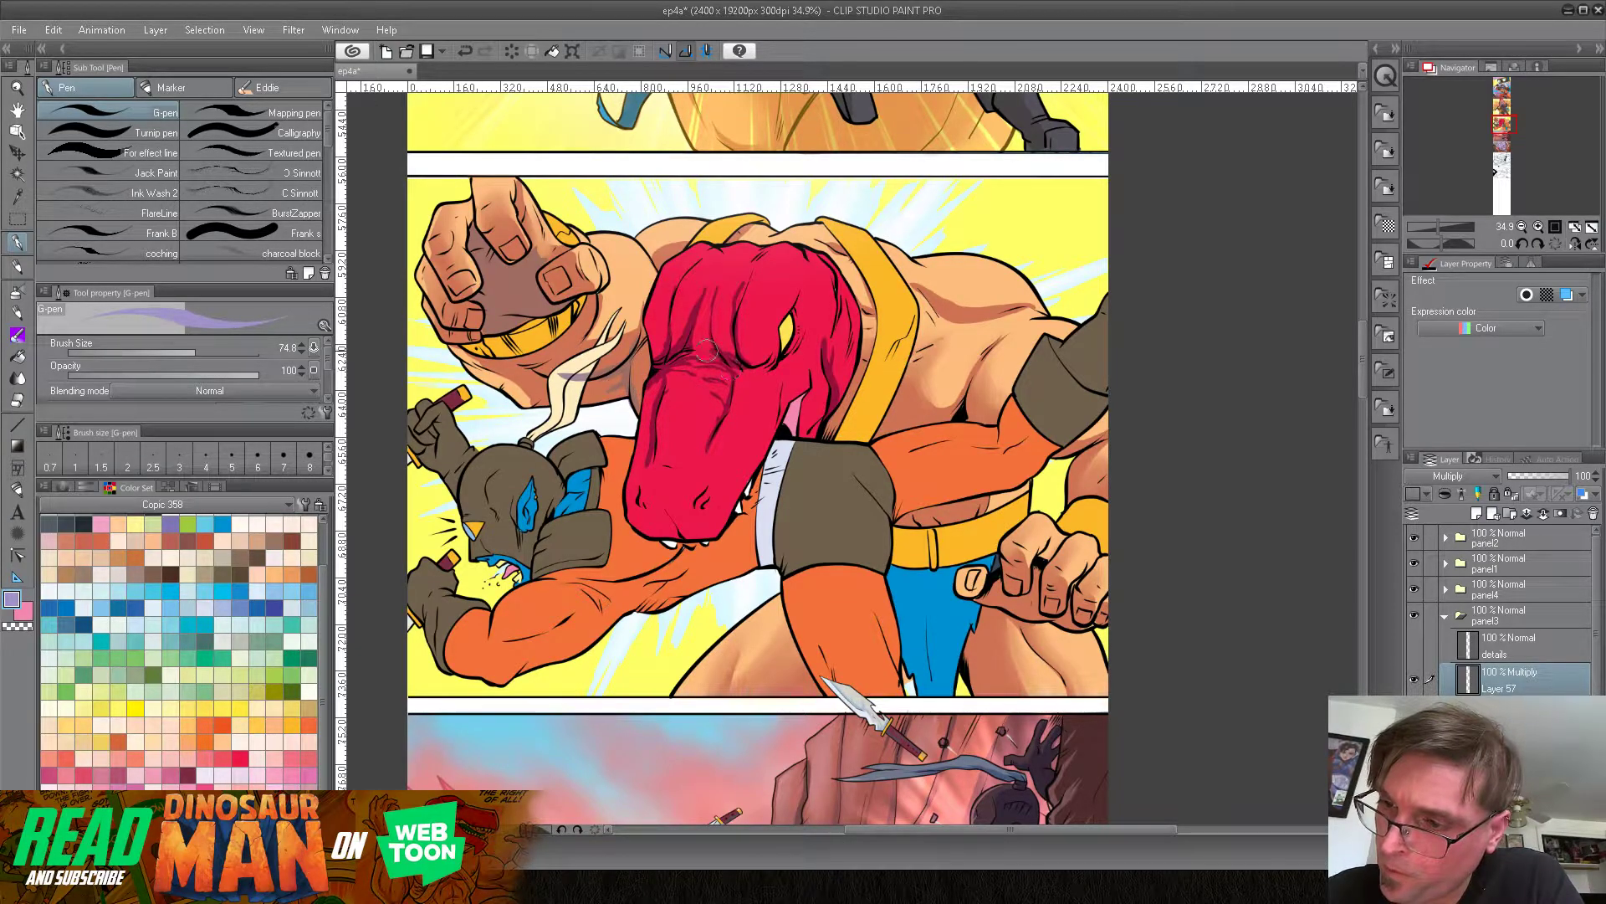
{"action": "mouse_move", "coordinate": [648, 471]}
{"action": "left_mouse_down"}
{"action": "mouse_move", "coordinate": [644, 527]}
{"action": "mouse_move", "coordinate": [714, 525]}
{"action": "mouse_move", "coordinate": [728, 505]}
{"action": "mouse_move", "coordinate": [674, 524]}
{"action": "mouse_move", "coordinate": [640, 505]}
{"action": "mouse_move", "coordinate": [685, 520]}
{"action": "mouse_move", "coordinate": [706, 498]}
{"action": "mouse_move", "coordinate": [720, 514]}
{"action": "mouse_move", "coordinate": [709, 529]}
{"action": "mouse_move", "coordinate": [699, 511]}
{"action": "mouse_move", "coordinate": [634, 497]}
{"action": "mouse_move", "coordinate": [631, 481]}
{"action": "mouse_move", "coordinate": [650, 488]}
{"action": "mouse_move", "coordinate": [639, 501]}
{"action": "mouse_move", "coordinate": [660, 475]}
{"action": "mouse_move", "coordinate": [695, 511]}
{"action": "left_mouse_up"}
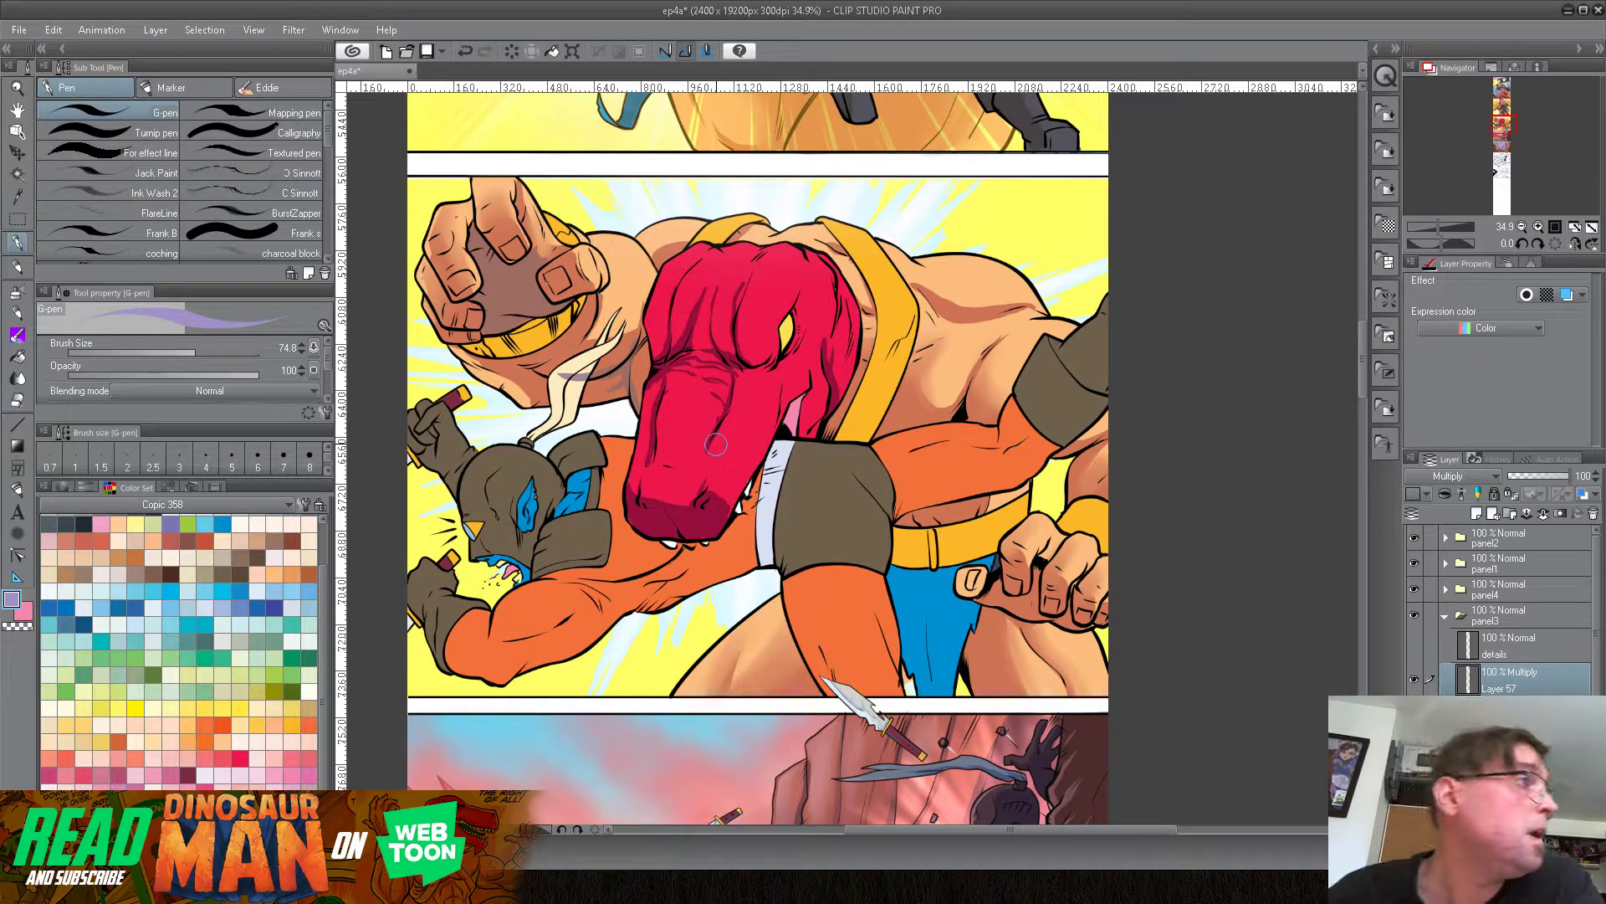
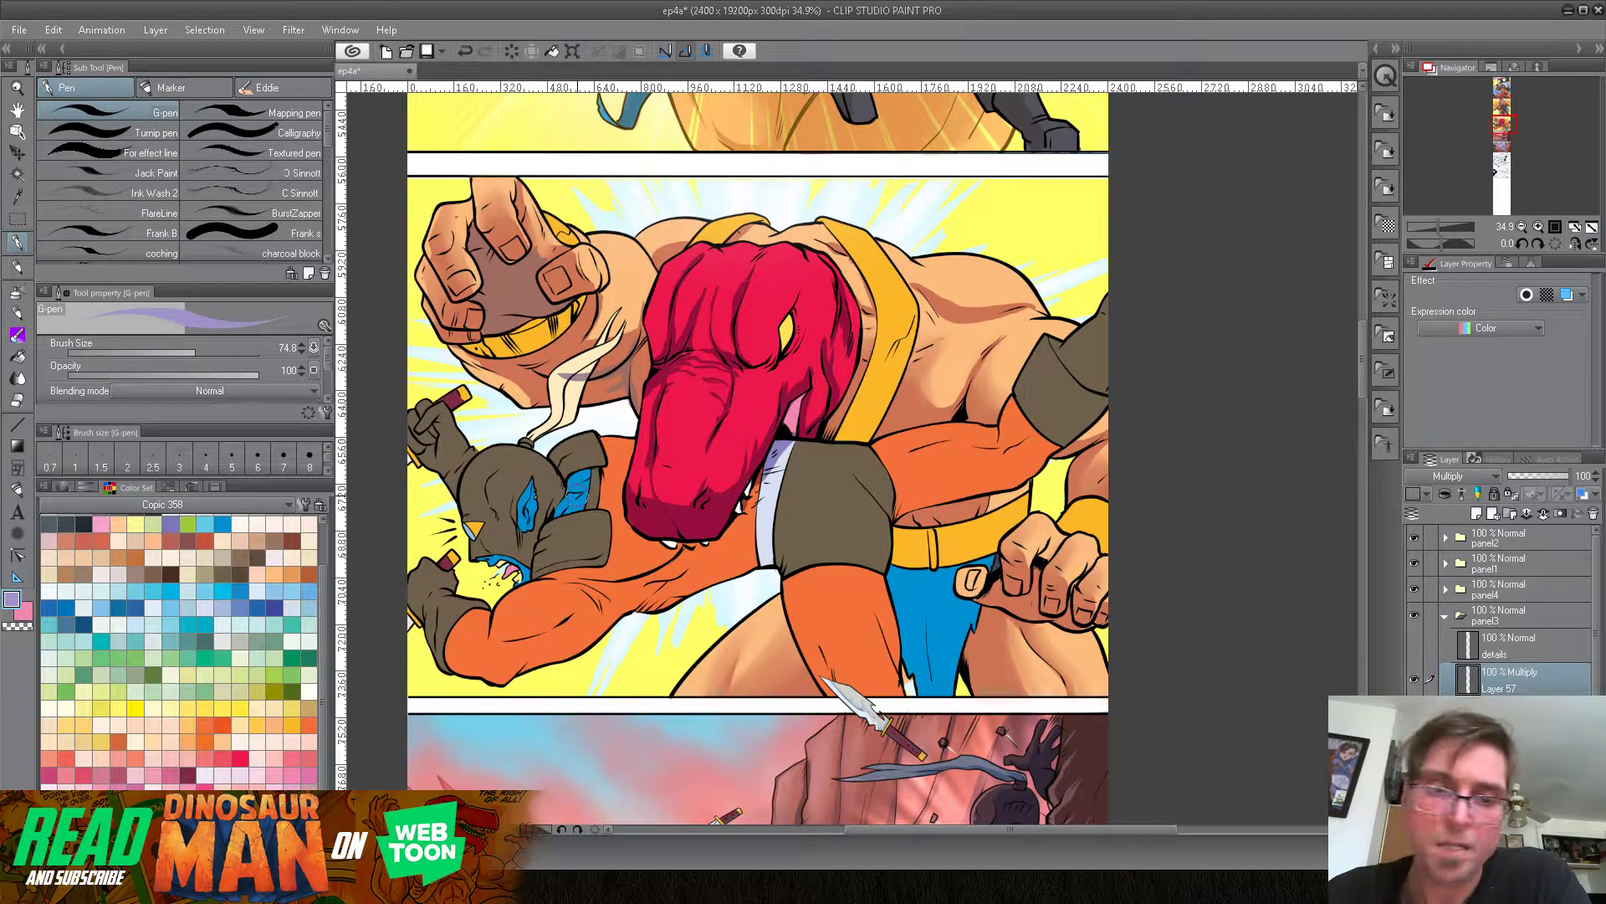
Step: Touch up the shadows along the dinosaur's snout and erase the purple overspill from the masked fighter's blond hair
{"action": "key", "text": "c"}
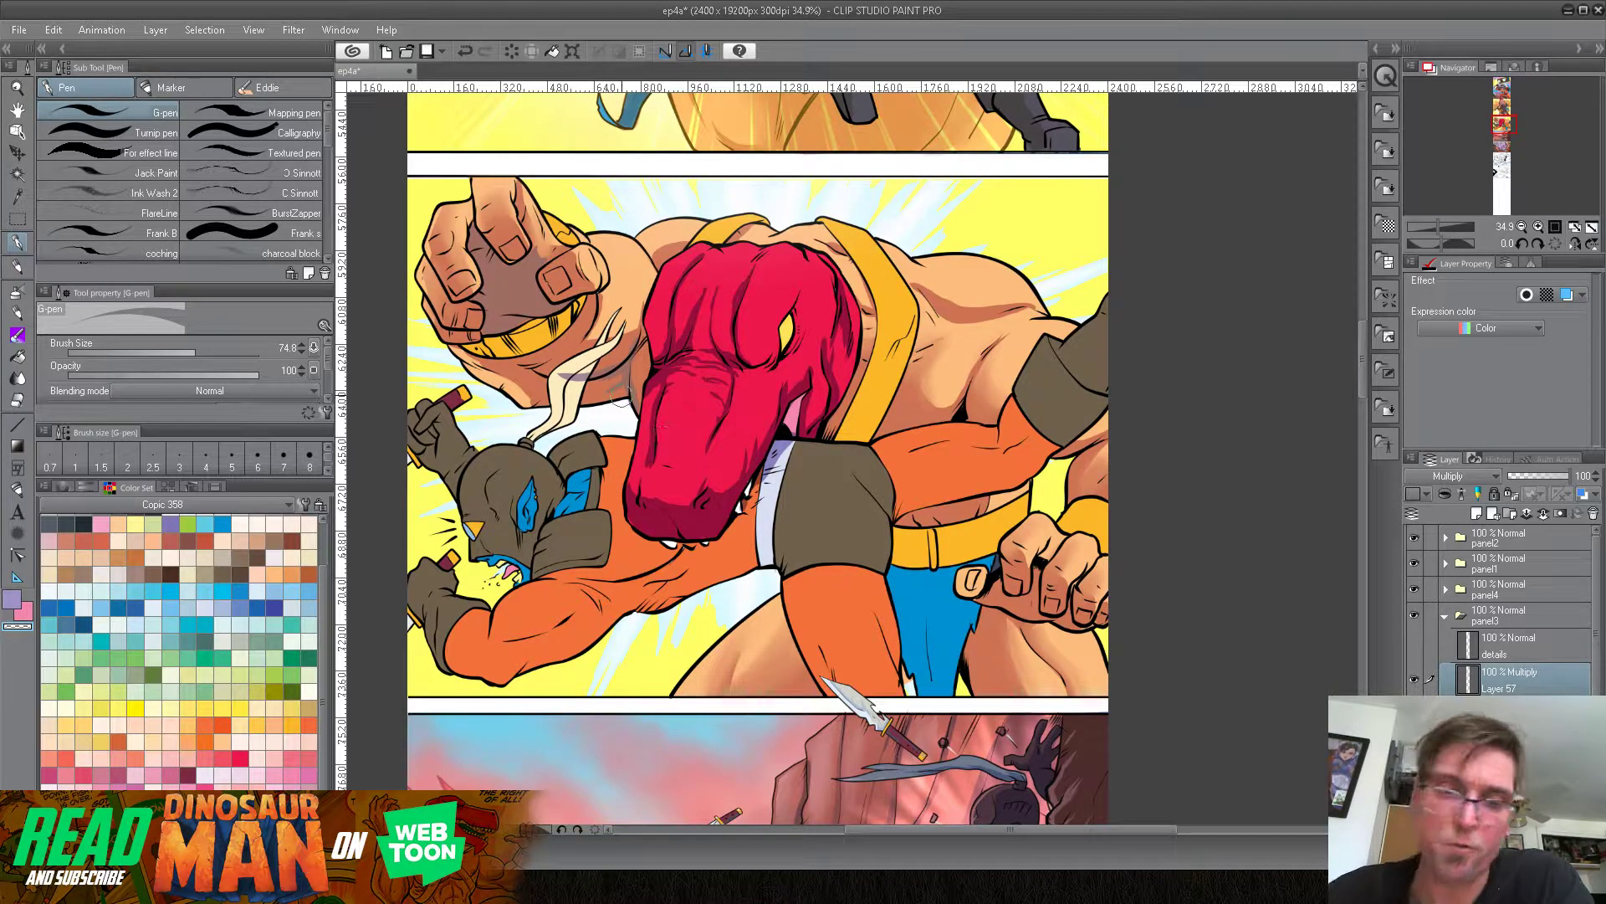
{"action": "left_click", "coordinate": [14, 601]}
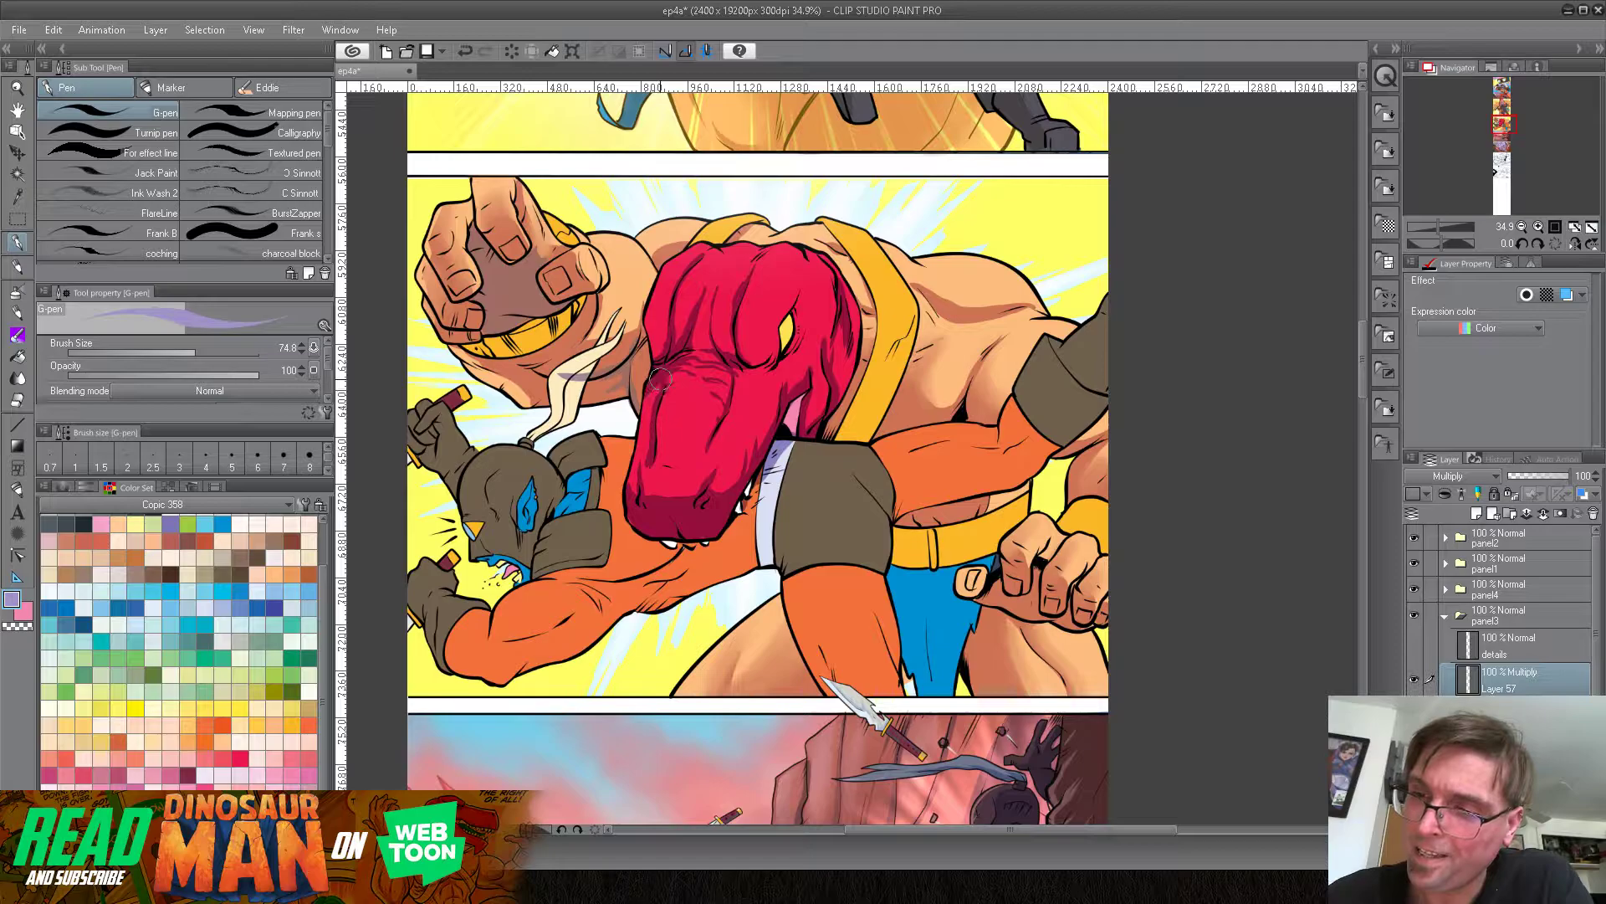
{"action": "left_click_drag", "start_coordinate": [652, 388], "coordinate": [653, 419]}
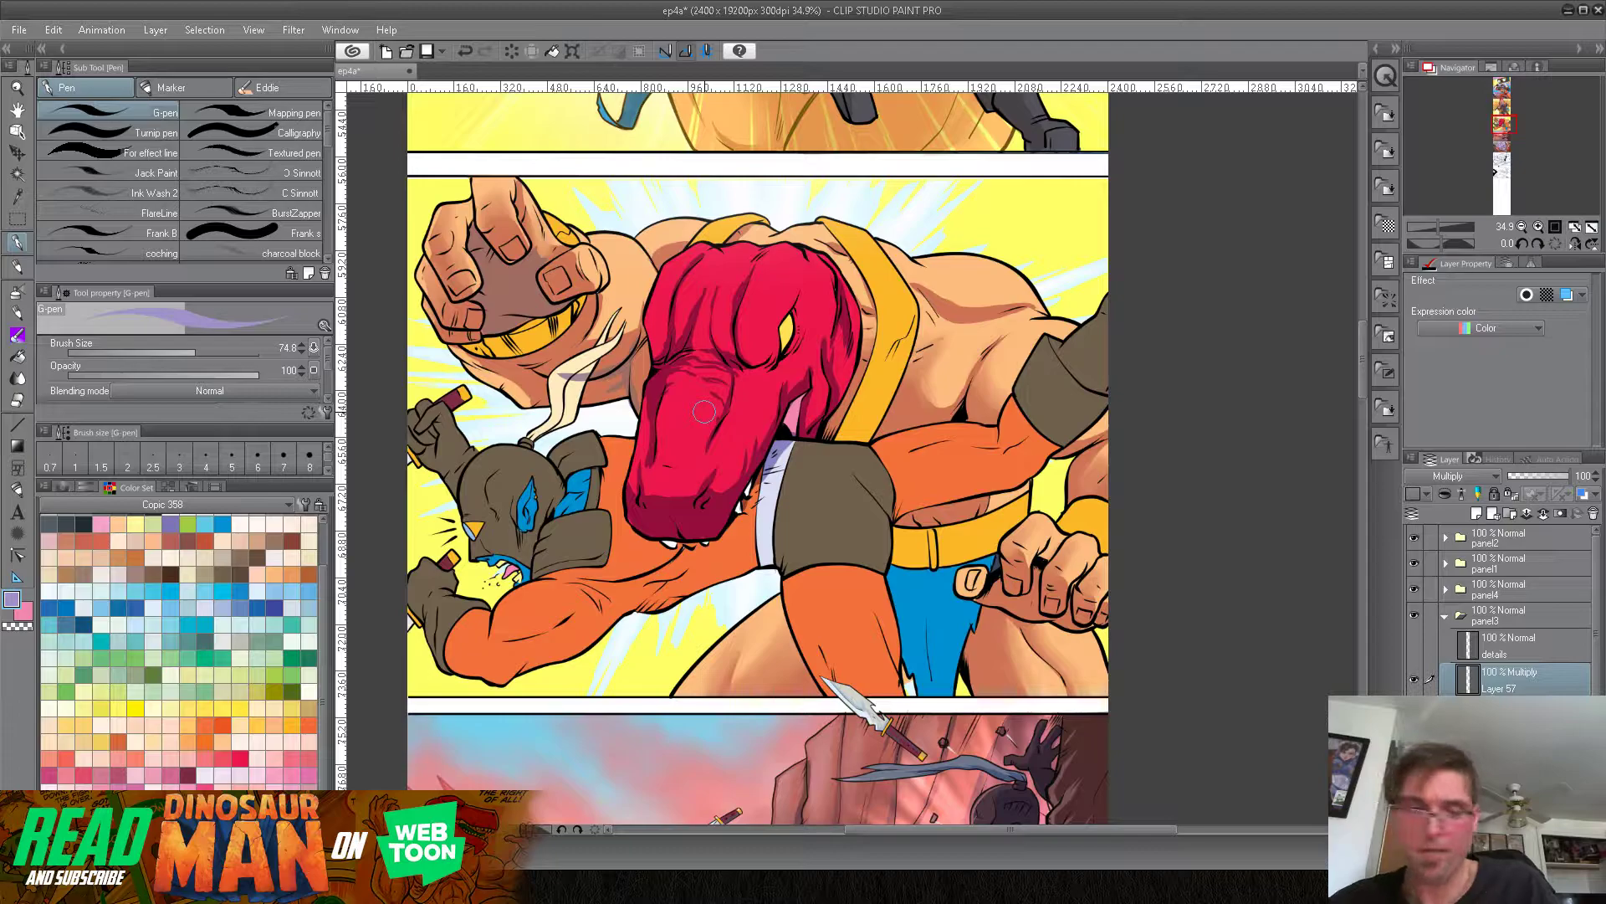
{"action": "left_click", "coordinate": [16, 626]}
{"action": "left_click_drag", "start_coordinate": [562, 371], "coordinate": [589, 360]}
Step: Shade the giant's yellow shoulder strap and gold wristband with light purple G-pen strokes
{"action": "key", "text": "c"}
{"action": "left_click_drag", "start_coordinate": [831, 423], "coordinate": [834, 419]}
{"action": "mouse_move", "coordinate": [877, 294]}
{"action": "left_mouse_down"}
{"action": "mouse_move", "coordinate": [877, 372]}
{"action": "mouse_move", "coordinate": [841, 432]}
{"action": "left_mouse_up"}
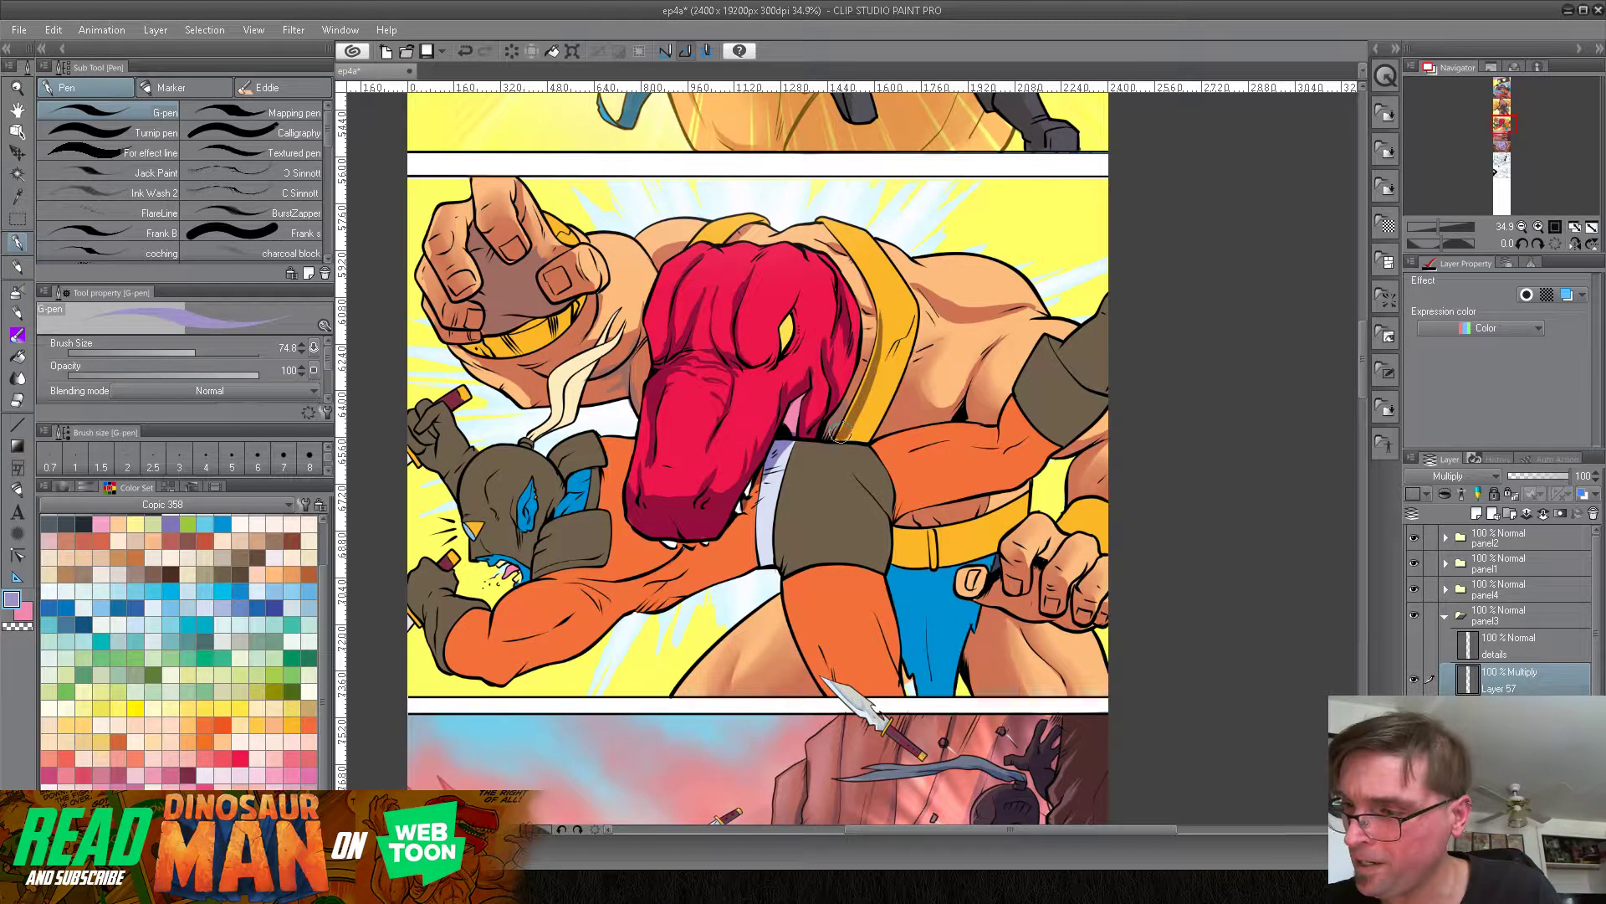
{"action": "left_click_drag", "start_coordinate": [878, 302], "coordinate": [861, 388]}
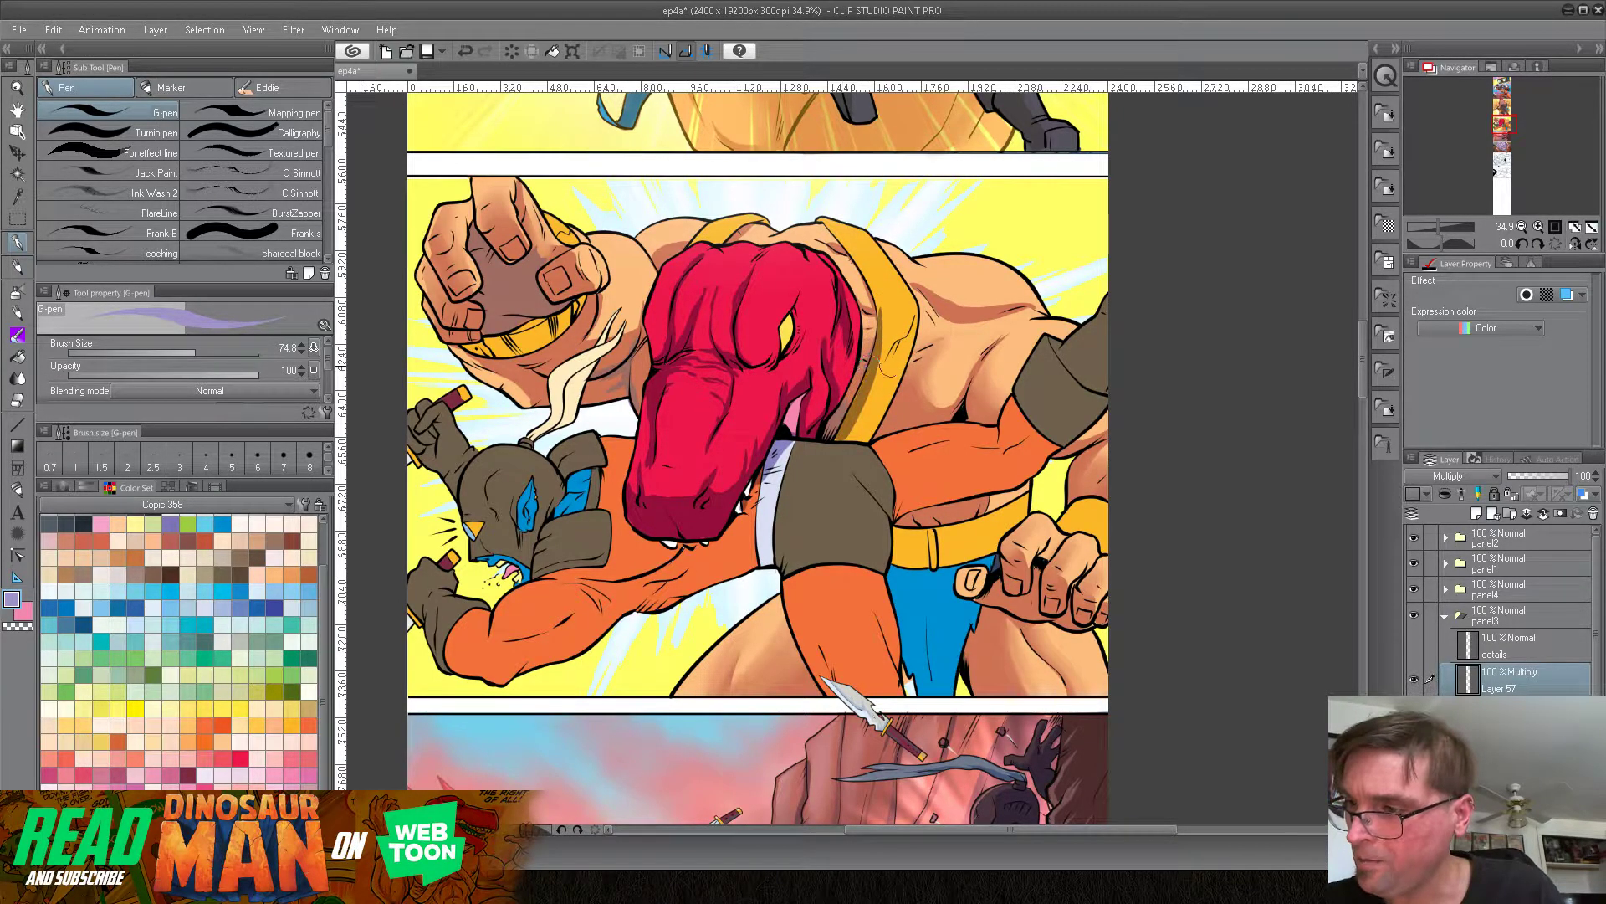
{"action": "left_click_drag", "start_coordinate": [914, 314], "coordinate": [848, 431]}
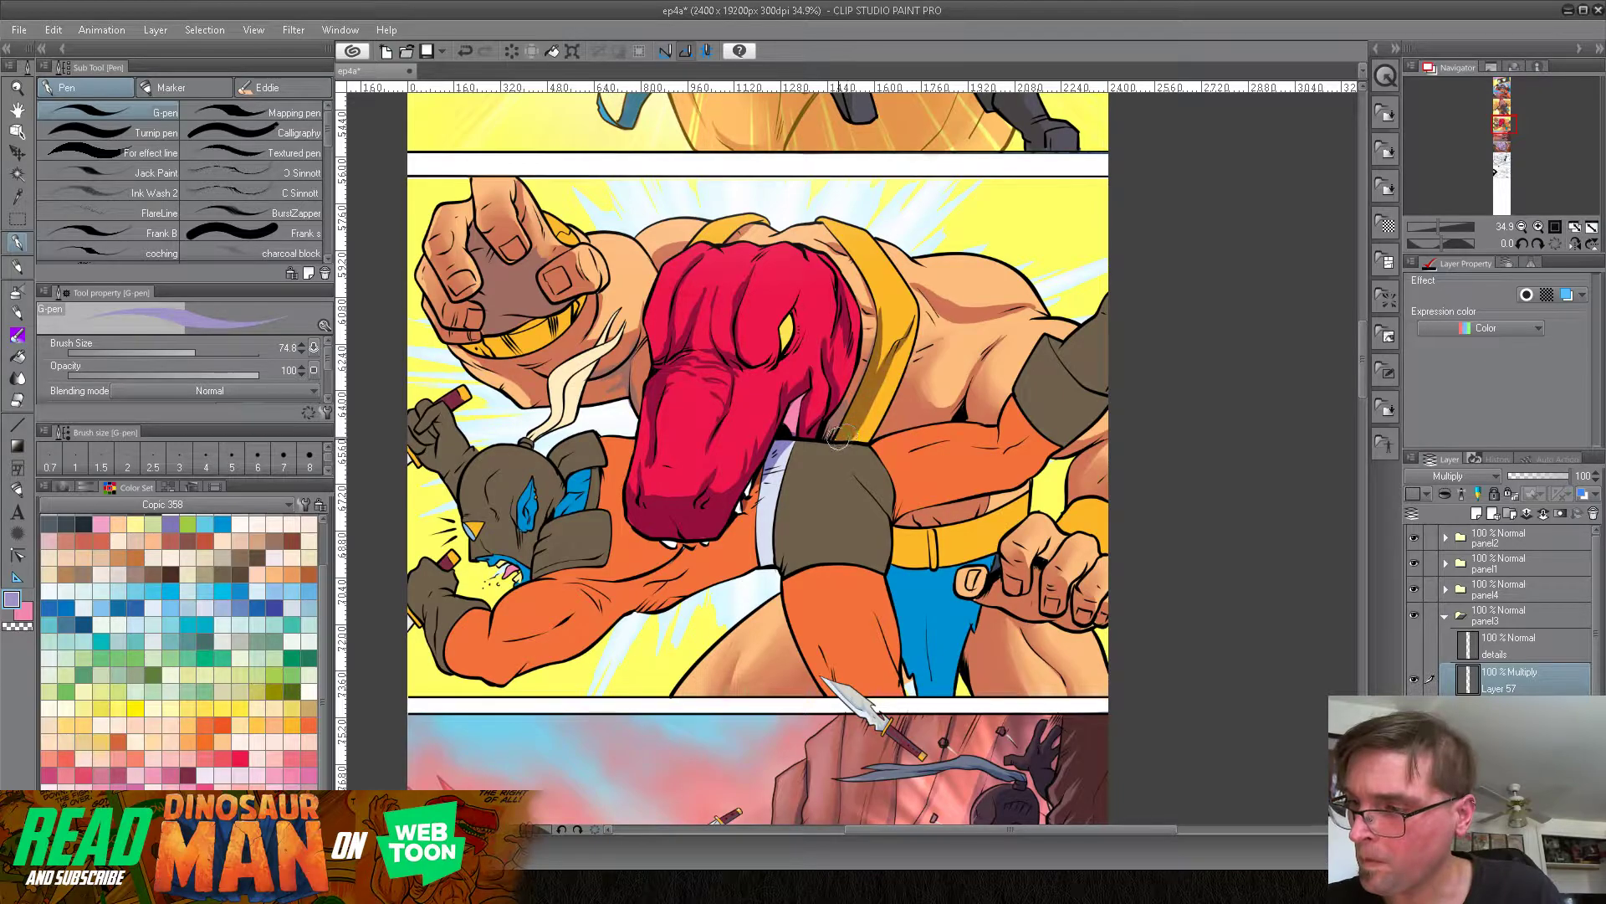
{"action": "left_click_drag", "start_coordinate": [902, 335], "coordinate": [861, 432]}
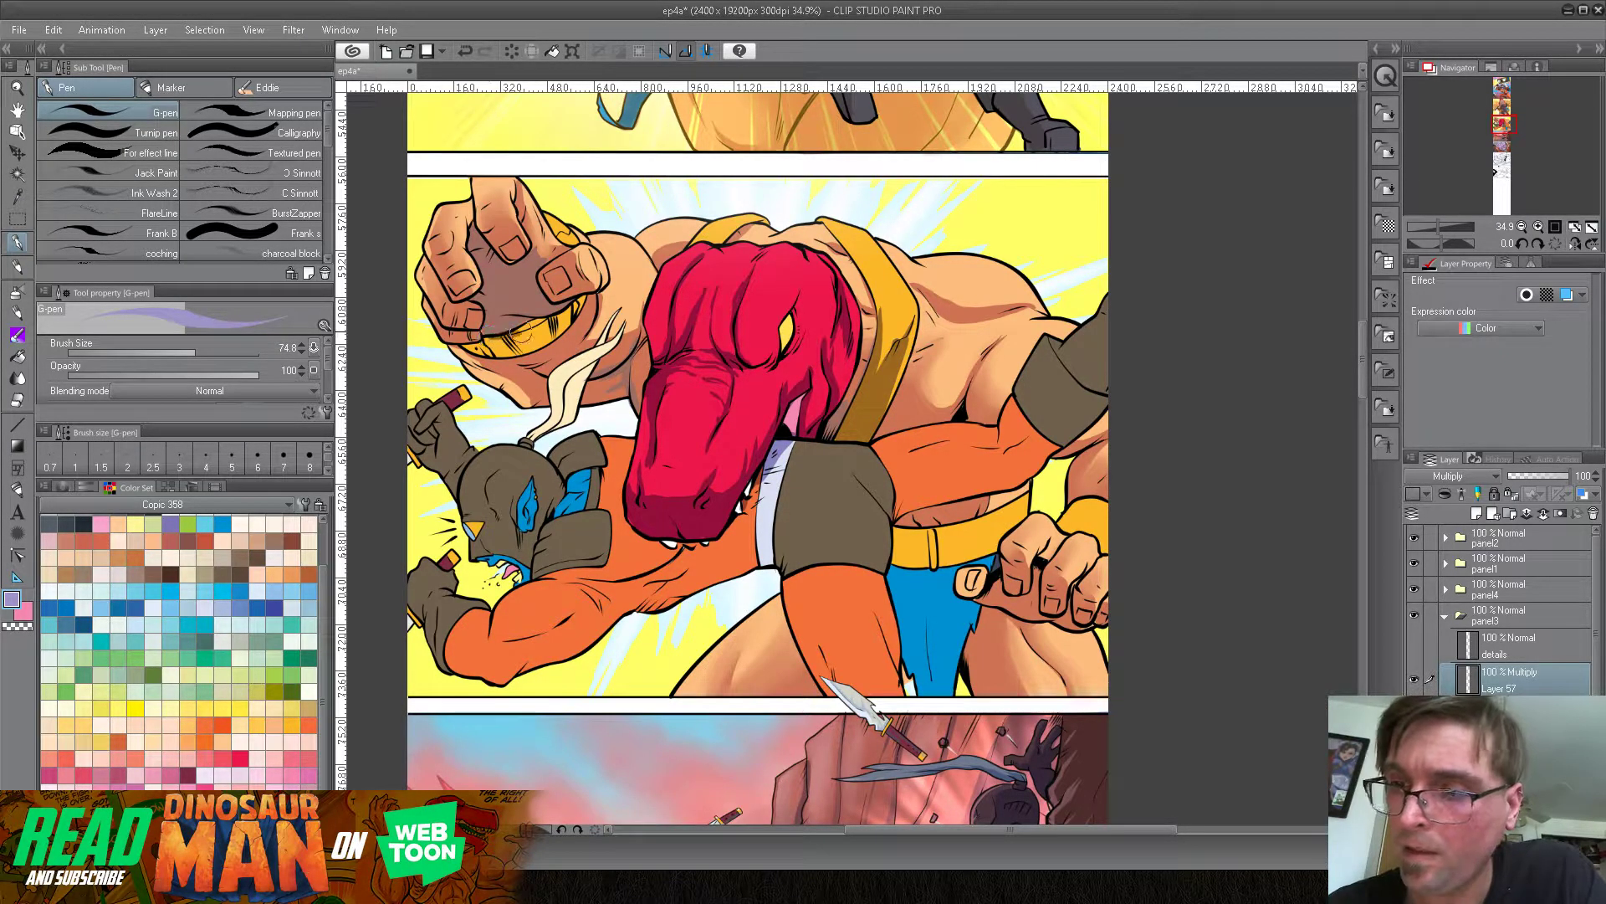
{"action": "mouse_move", "coordinate": [502, 338]}
{"action": "left_mouse_down"}
{"action": "mouse_move", "coordinate": [485, 344]}
{"action": "mouse_move", "coordinate": [540, 343]}
{"action": "mouse_move", "coordinate": [565, 316]}
{"action": "mouse_move", "coordinate": [520, 348]}
{"action": "mouse_move", "coordinate": [553, 322]}
{"action": "left_mouse_up"}
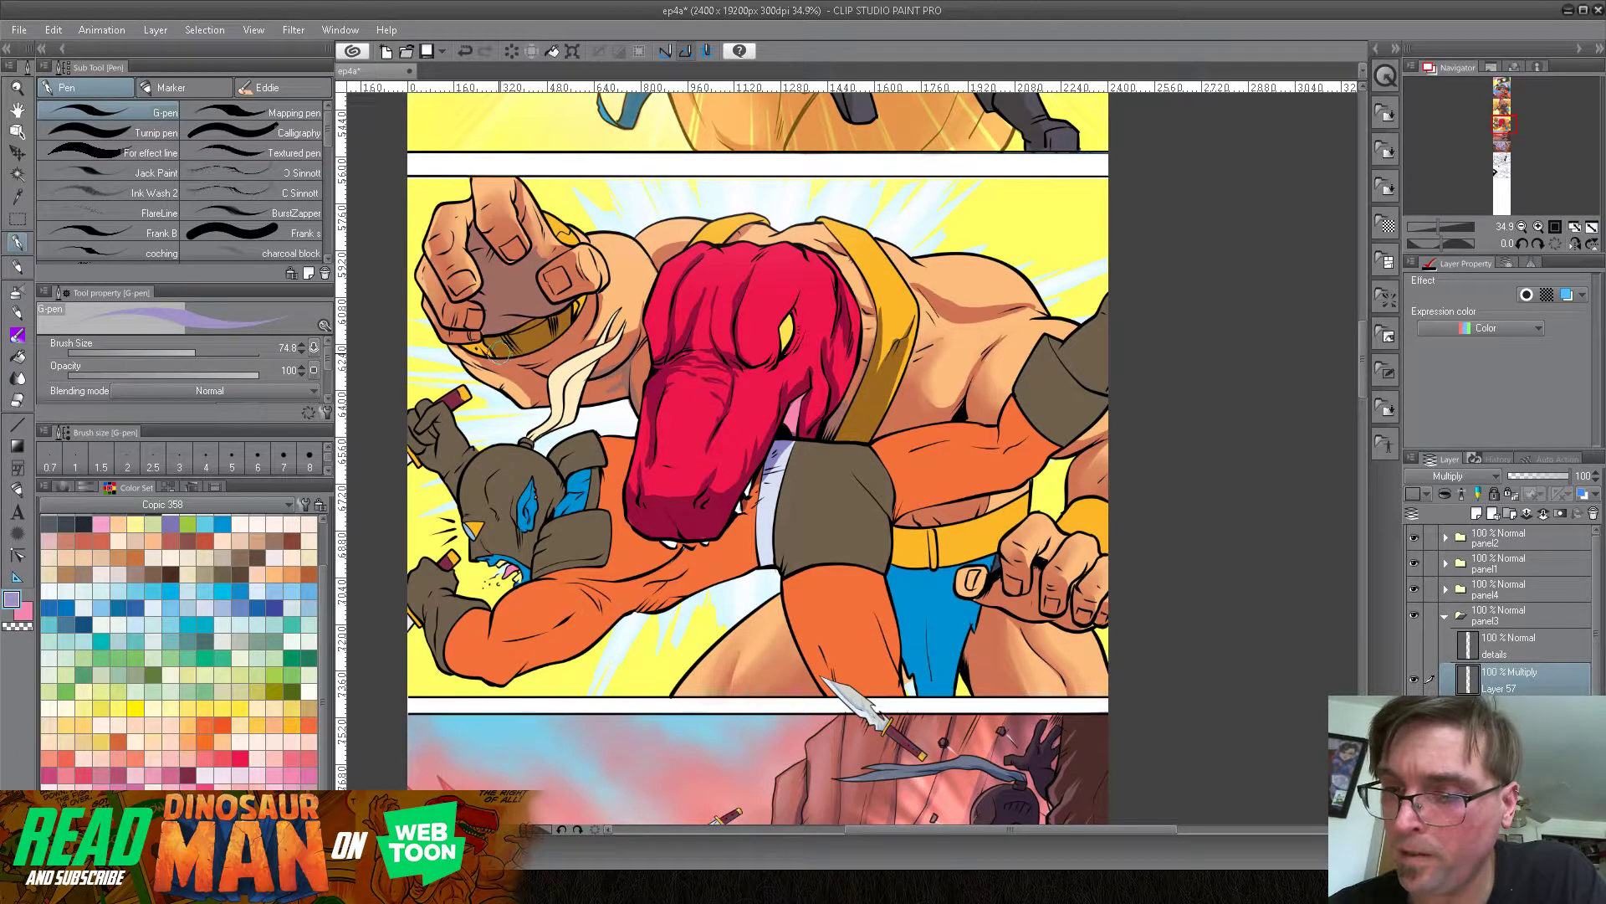
Step: Shade the giant's gold belt and blue loincloth with light purple G-pen strokes
{"action": "key", "text": "j"}
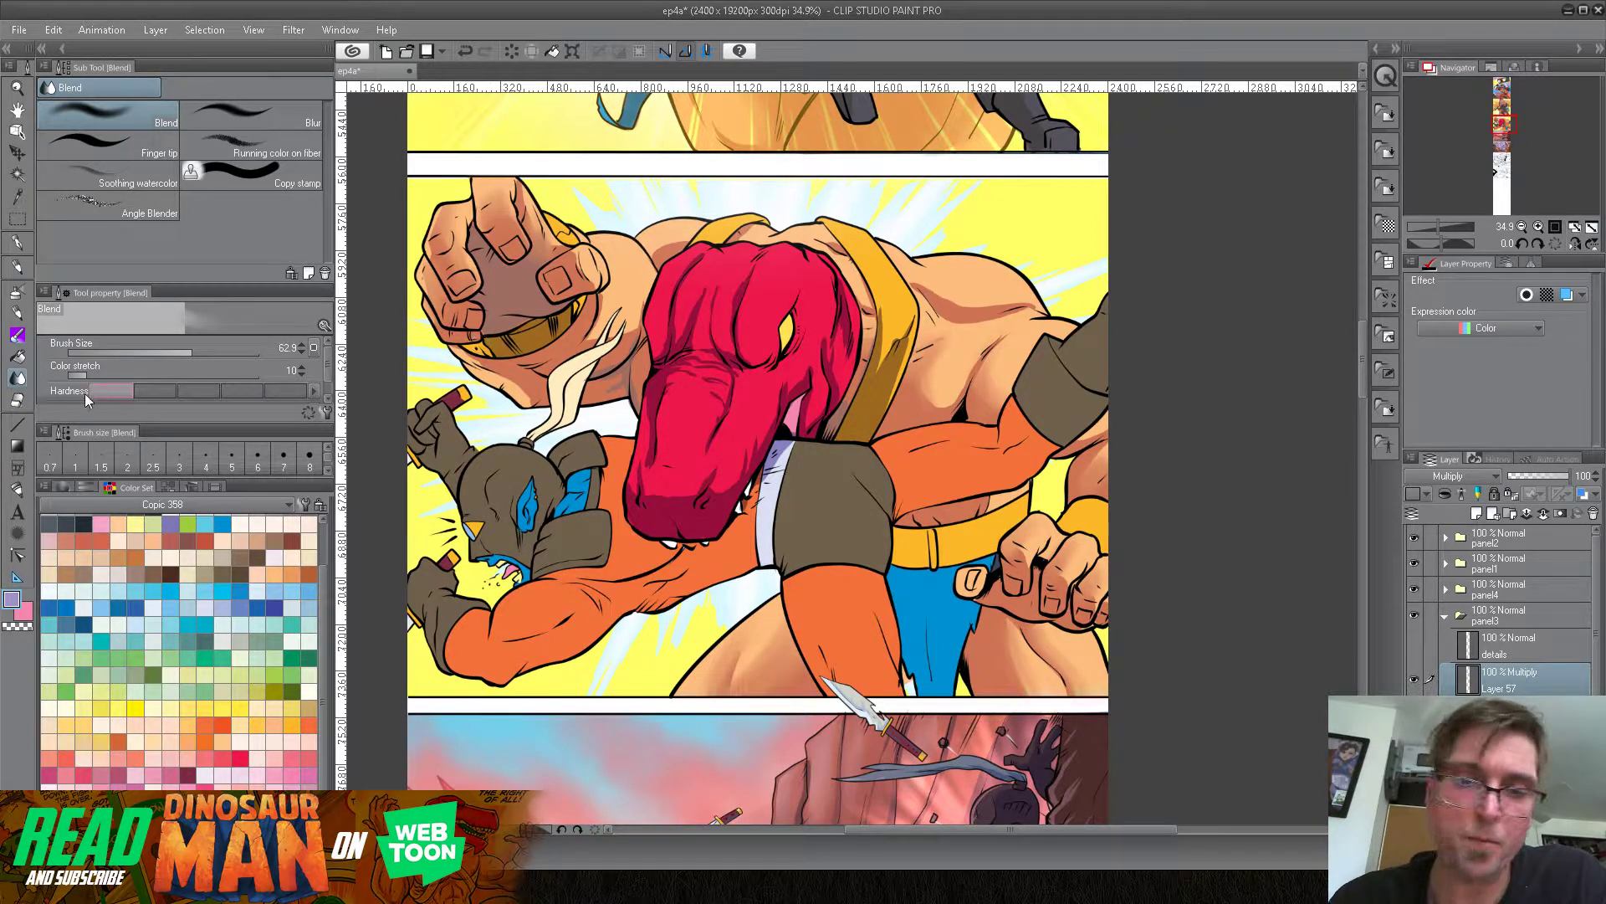
{"action": "left_click", "coordinate": [17, 243]}
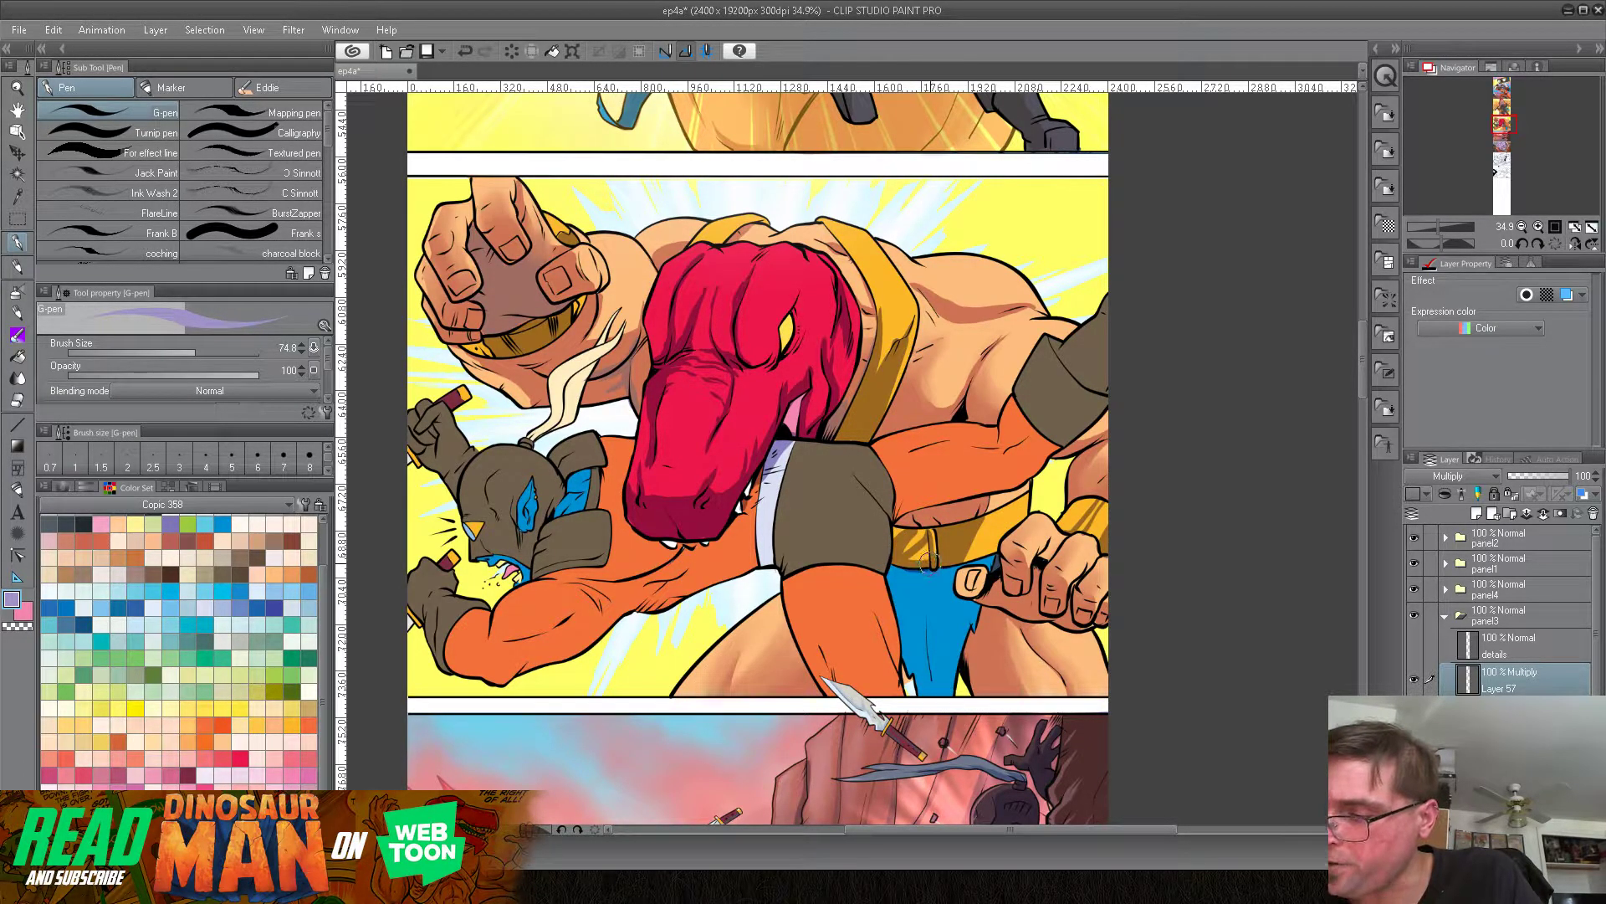
{"action": "mouse_move", "coordinate": [895, 568]}
{"action": "left_mouse_down"}
{"action": "mouse_move", "coordinate": [902, 669]}
{"action": "mouse_move", "coordinate": [893, 568]}
{"action": "mouse_move", "coordinate": [925, 665]}
{"action": "mouse_move", "coordinate": [919, 571]}
{"action": "mouse_move", "coordinate": [925, 640]}
{"action": "left_mouse_up"}
{"action": "mouse_move", "coordinate": [933, 569]}
{"action": "left_mouse_down"}
{"action": "mouse_move", "coordinate": [935, 613]}
{"action": "mouse_move", "coordinate": [954, 571]}
{"action": "mouse_move", "coordinate": [938, 621]}
{"action": "left_mouse_up"}
{"action": "mouse_move", "coordinate": [987, 562]}
{"action": "left_mouse_down"}
{"action": "mouse_move", "coordinate": [955, 571]}
{"action": "mouse_move", "coordinate": [986, 558]}
{"action": "left_mouse_up"}
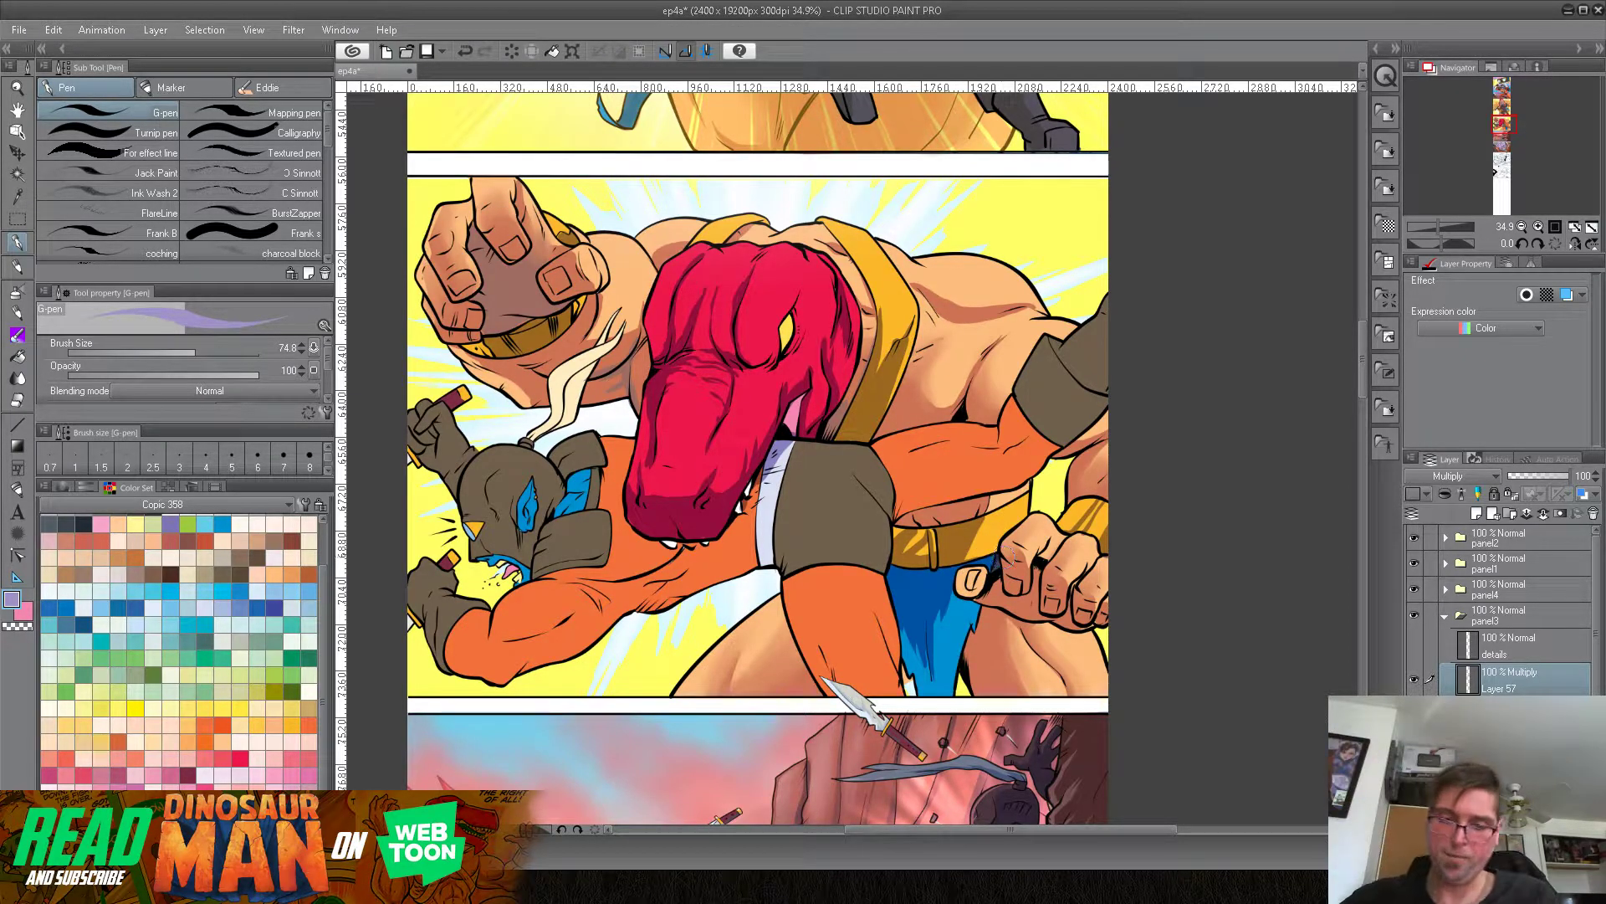
Step: Set the Soft airbrush size to 131.2 and softly shade the dinosaur's head and the giant's blue loincloth in light purple
{"action": "key", "text": "x"}
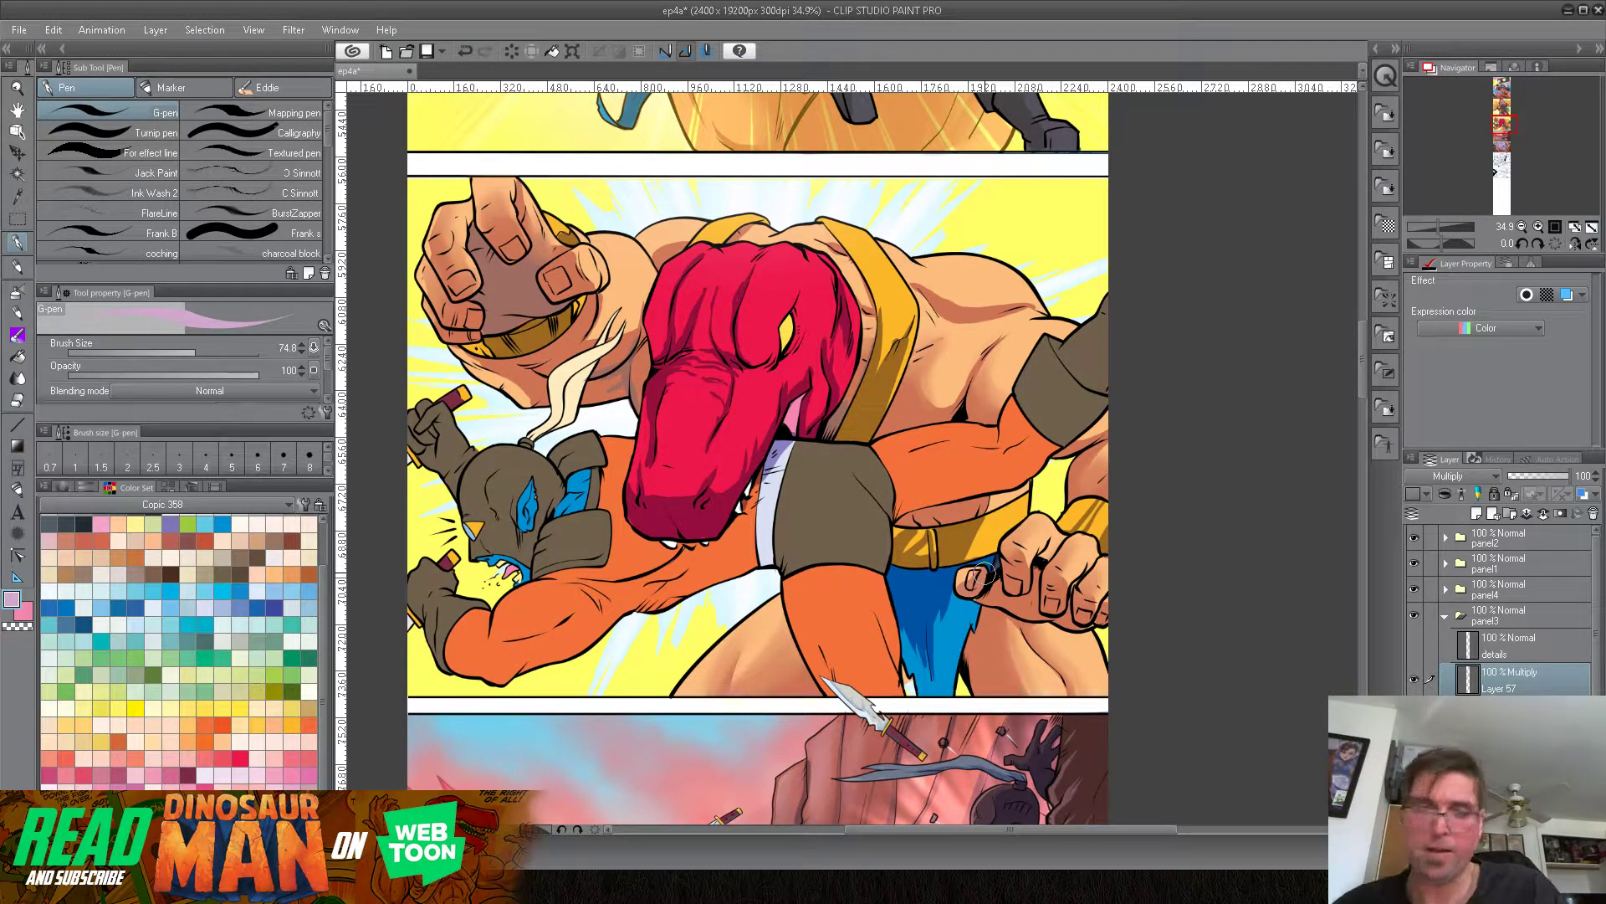
{"action": "key", "text": "b"}
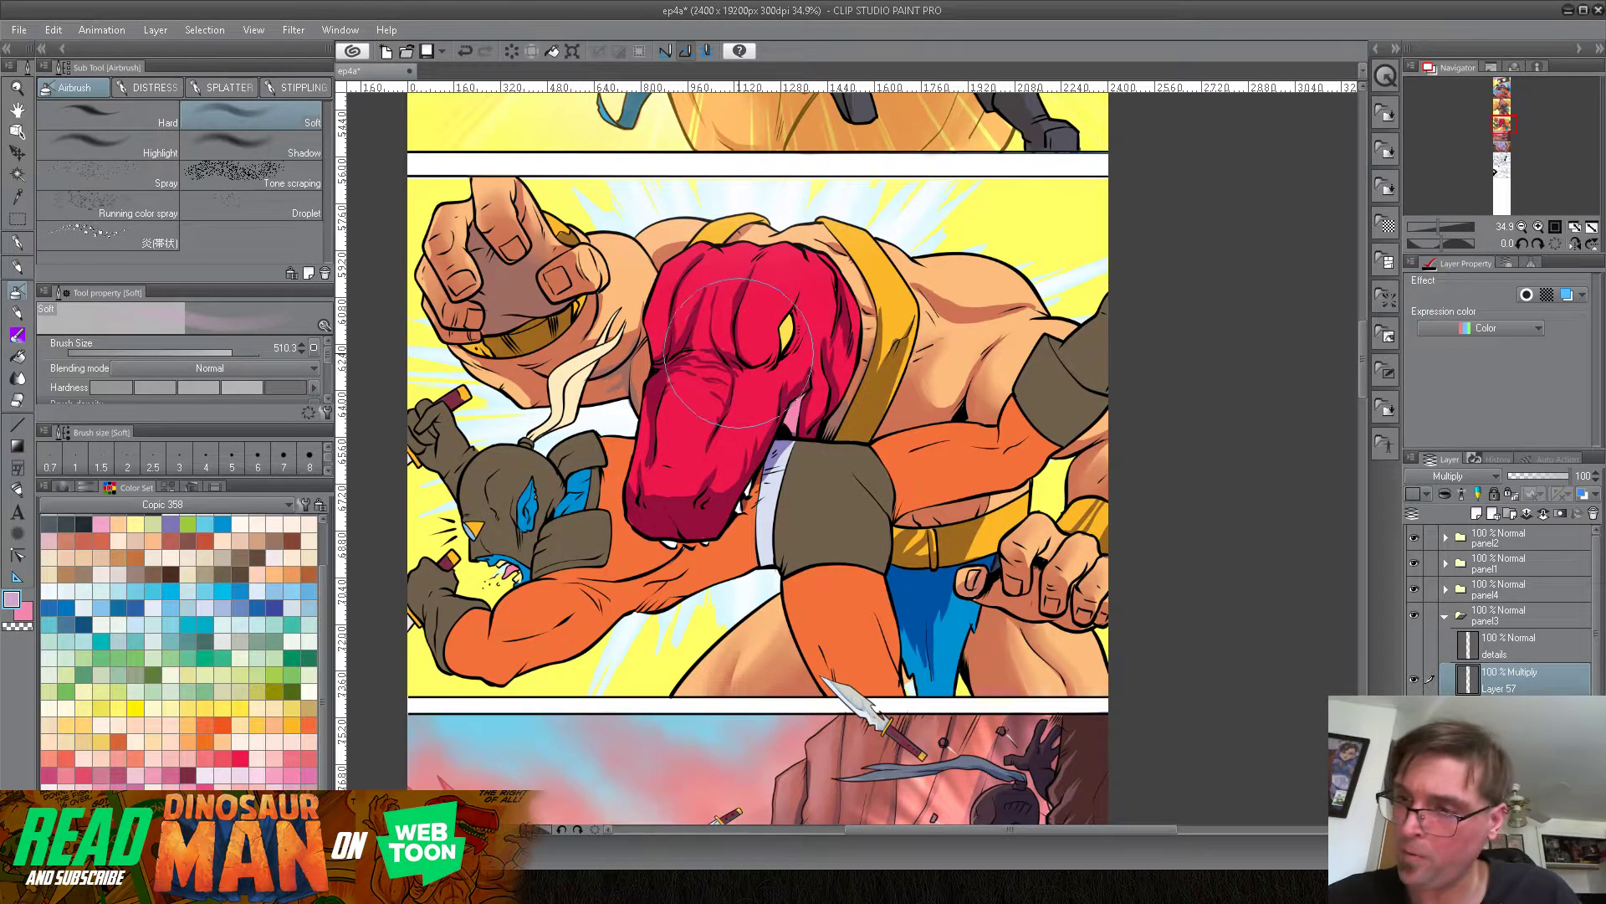
{"action": "left_click_drag", "start_coordinate": [223, 353], "coordinate": [206, 353]}
{"action": "mouse_move", "coordinate": [759, 336]}
{"action": "left_mouse_down"}
{"action": "mouse_move", "coordinate": [719, 355]}
{"action": "mouse_move", "coordinate": [762, 350]}
{"action": "mouse_move", "coordinate": [734, 347]}
{"action": "mouse_move", "coordinate": [718, 322]}
{"action": "mouse_move", "coordinate": [769, 370]}
{"action": "mouse_move", "coordinate": [736, 382]}
{"action": "mouse_move", "coordinate": [710, 464]}
{"action": "mouse_move", "coordinate": [707, 367]}
{"action": "mouse_move", "coordinate": [686, 349]}
{"action": "mouse_move", "coordinate": [658, 397]}
{"action": "mouse_move", "coordinate": [651, 472]}
{"action": "mouse_move", "coordinate": [684, 463]}
{"action": "mouse_move", "coordinate": [710, 401]}
{"action": "mouse_move", "coordinate": [691, 310]}
{"action": "left_mouse_up"}
{"action": "left_click_drag", "start_coordinate": [799, 345], "coordinate": [764, 385]}
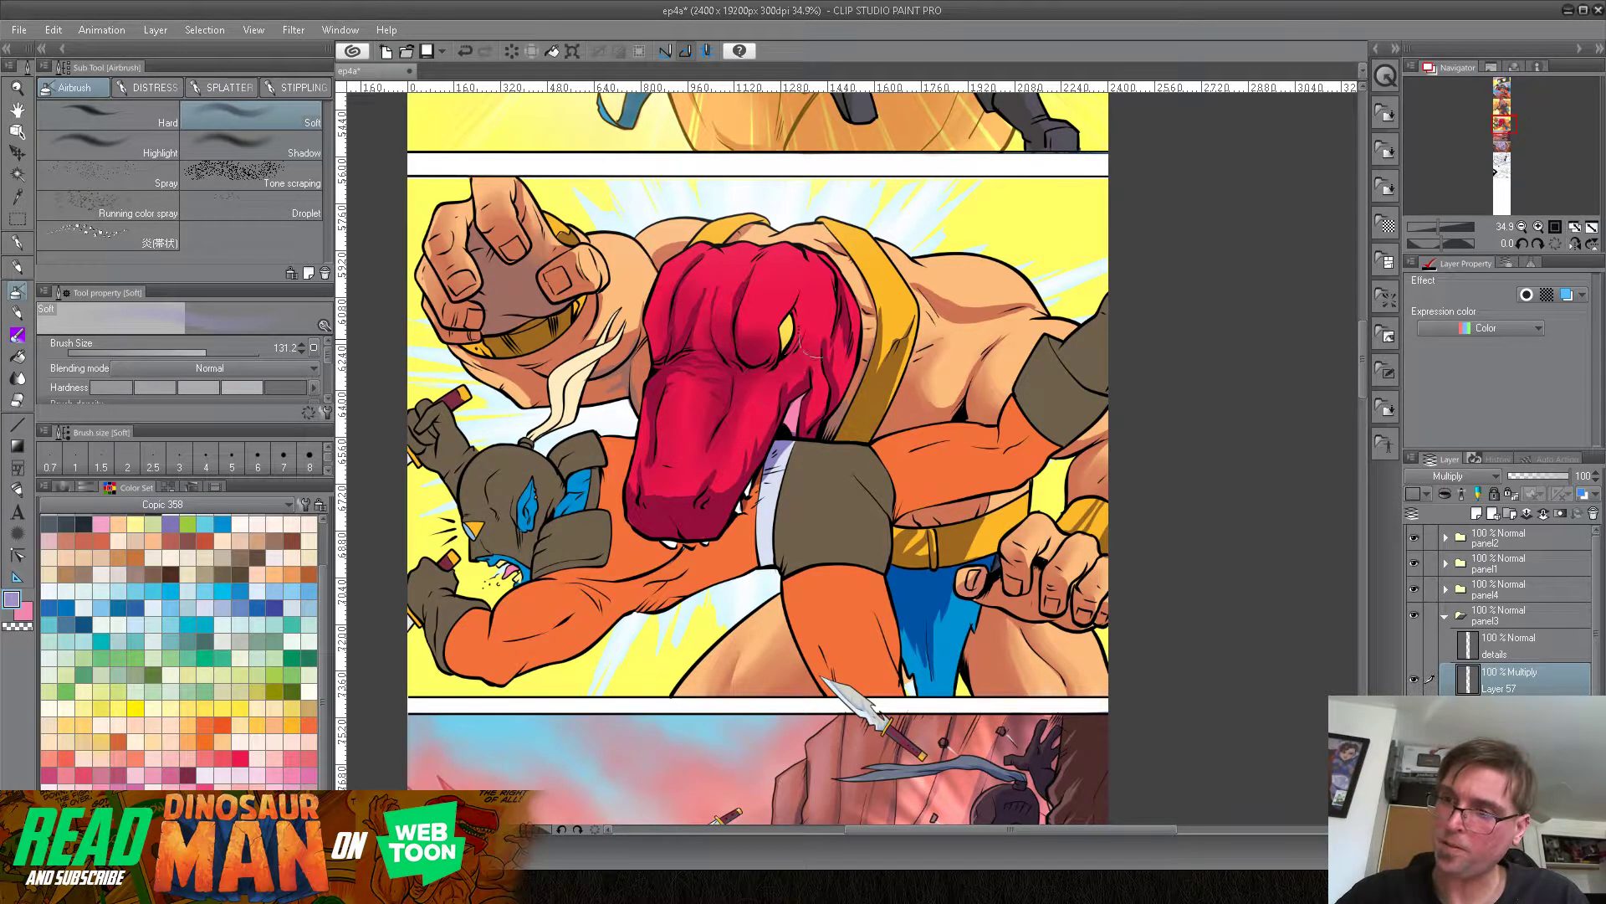
{"action": "mouse_move", "coordinate": [931, 586]}
{"action": "left_mouse_down"}
{"action": "mouse_move", "coordinate": [937, 684]}
{"action": "mouse_move", "coordinate": [919, 627]}
{"action": "left_mouse_up"}
{"action": "mouse_move", "coordinate": [984, 546]}
{"action": "left_mouse_down"}
{"action": "mouse_move", "coordinate": [997, 508]}
{"action": "mouse_move", "coordinate": [974, 533]}
{"action": "mouse_move", "coordinate": [1007, 525]}
{"action": "mouse_move", "coordinate": [1016, 578]}
{"action": "mouse_move", "coordinate": [1024, 503]}
{"action": "mouse_move", "coordinate": [974, 406]}
{"action": "mouse_move", "coordinate": [1008, 361]}
{"action": "mouse_move", "coordinate": [957, 393]}
{"action": "mouse_move", "coordinate": [984, 318]}
{"action": "left_mouse_up"}
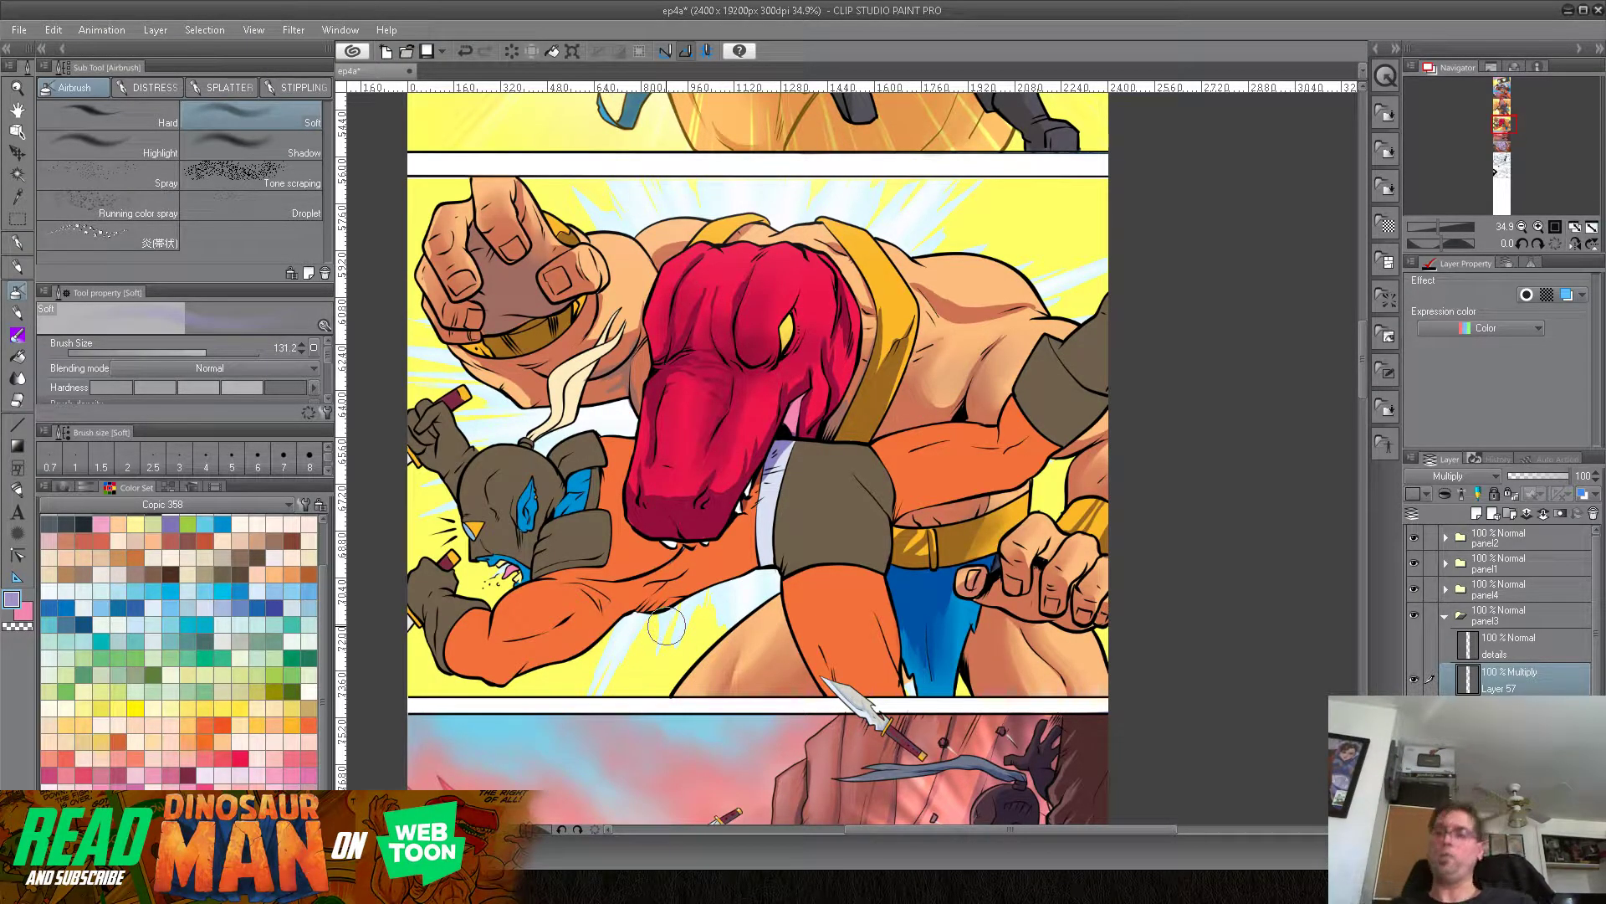
Step: Airbrush a pink shadow on the giant's arm around the blond hair, and erase the overspill with the transparent G-pen
{"action": "left_click", "coordinate": [308, 785]}
{"action": "mouse_move", "coordinate": [584, 350]}
{"action": "left_mouse_down"}
{"action": "mouse_move", "coordinate": [606, 294]}
{"action": "mouse_move", "coordinate": [621, 333]}
{"action": "mouse_move", "coordinate": [577, 350]}
{"action": "mouse_move", "coordinate": [602, 326]}
{"action": "left_mouse_up"}
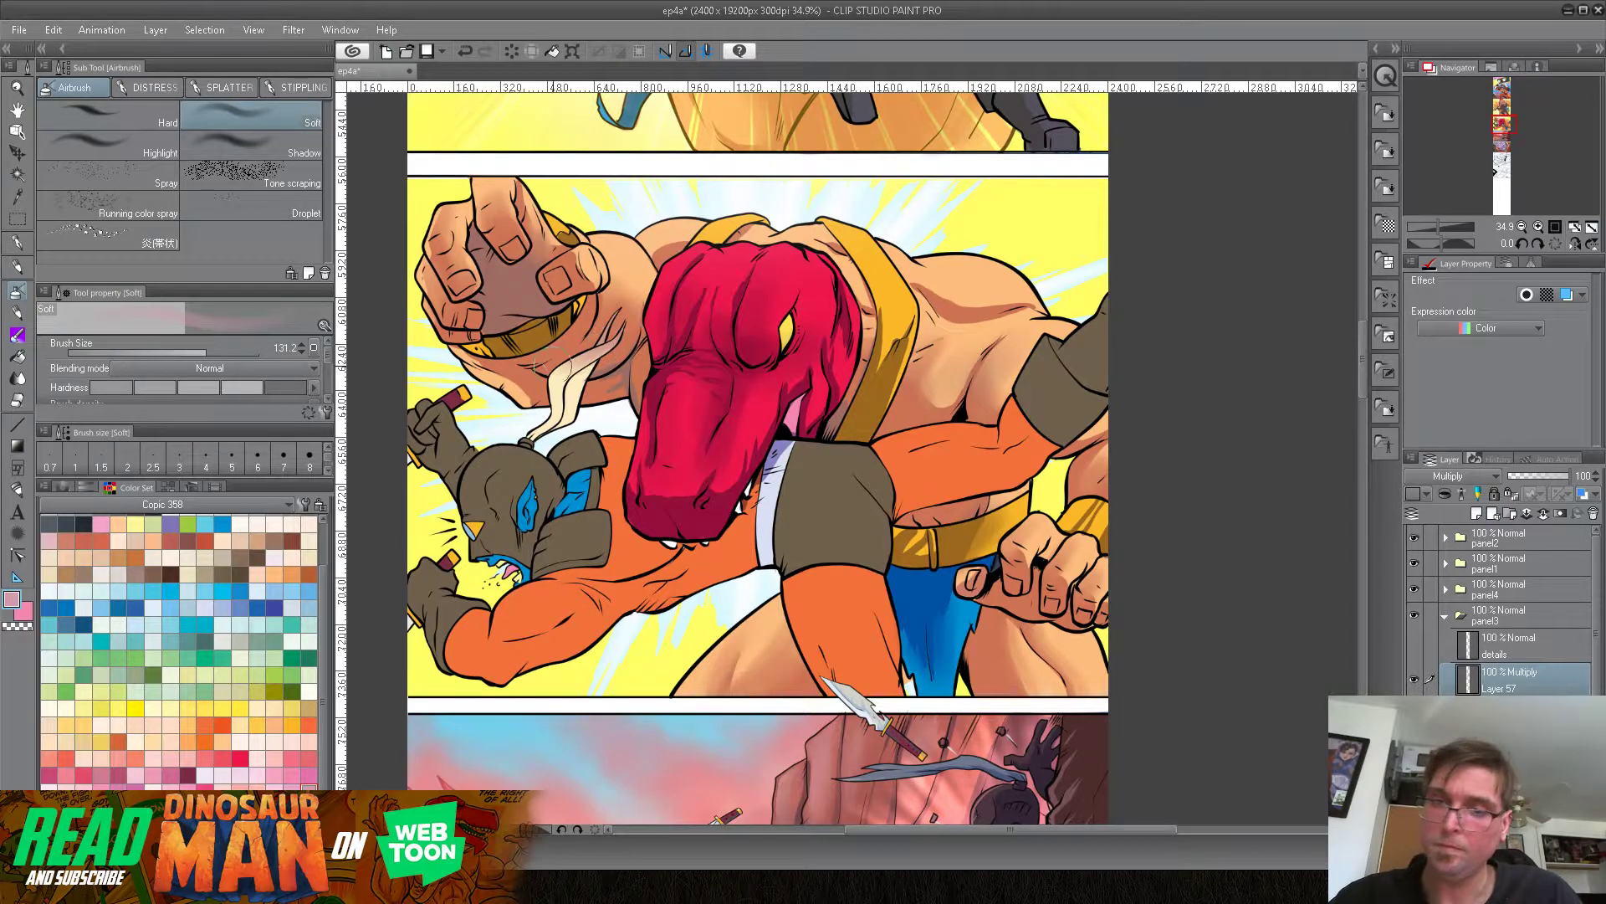
{"action": "left_click", "coordinate": [17, 243]}
{"action": "left_click", "coordinate": [28, 625]}
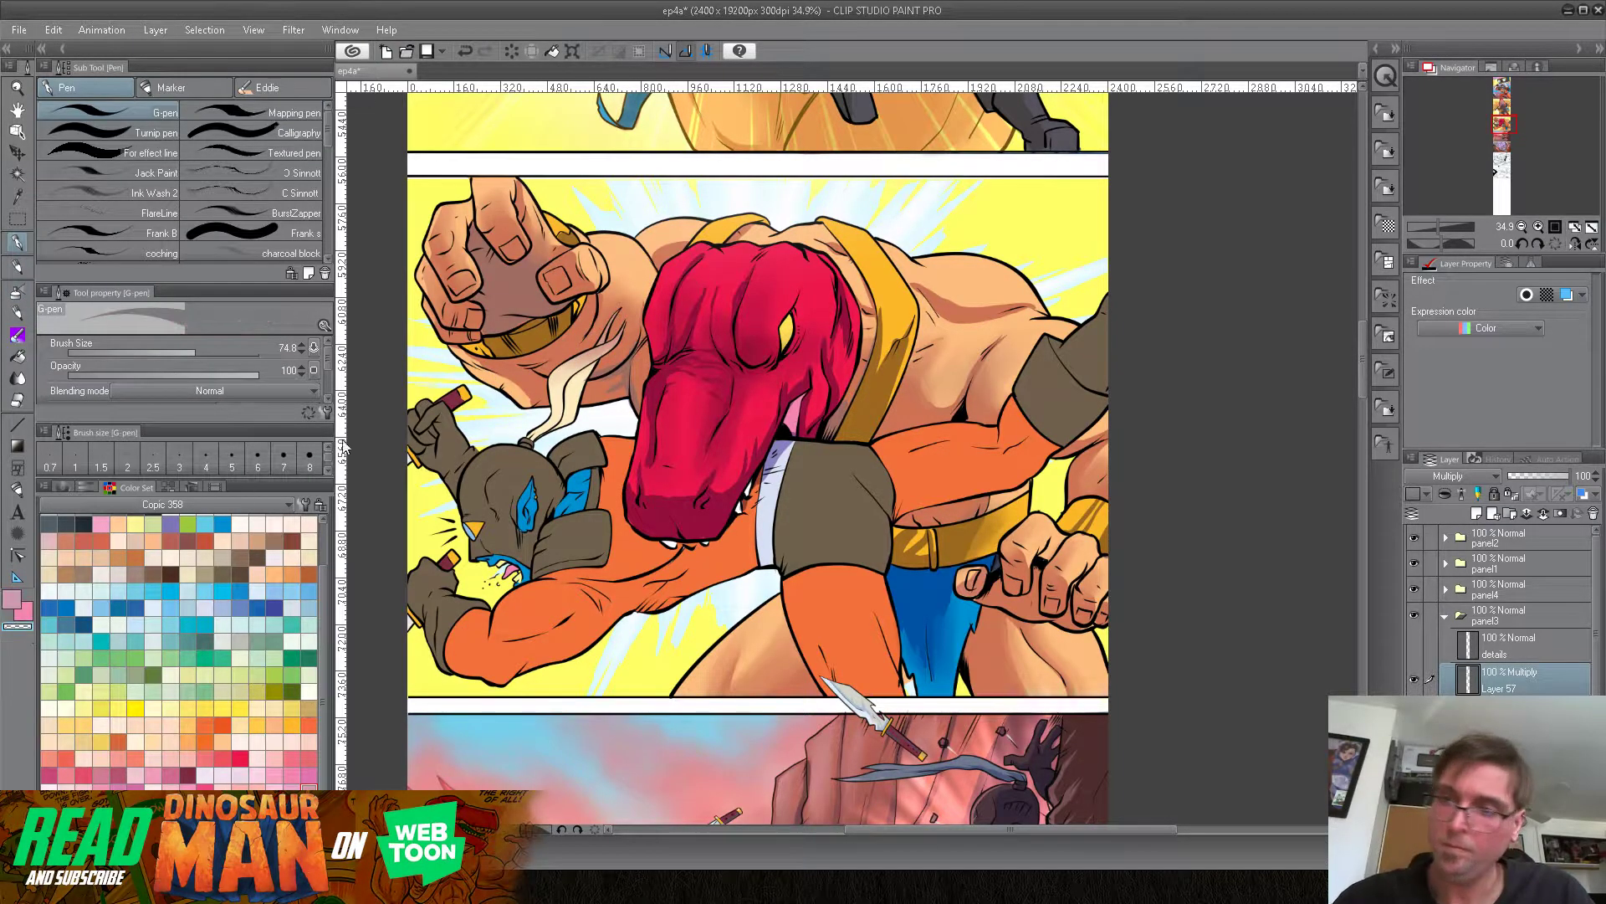
{"action": "mouse_move", "coordinate": [608, 346]}
{"action": "left_mouse_down"}
{"action": "mouse_move", "coordinate": [565, 381]}
{"action": "mouse_move", "coordinate": [616, 340]}
{"action": "mouse_move", "coordinate": [558, 392]}
{"action": "mouse_move", "coordinate": [638, 316]}
{"action": "mouse_move", "coordinate": [556, 381]}
{"action": "mouse_move", "coordinate": [601, 341]}
{"action": "left_mouse_up"}
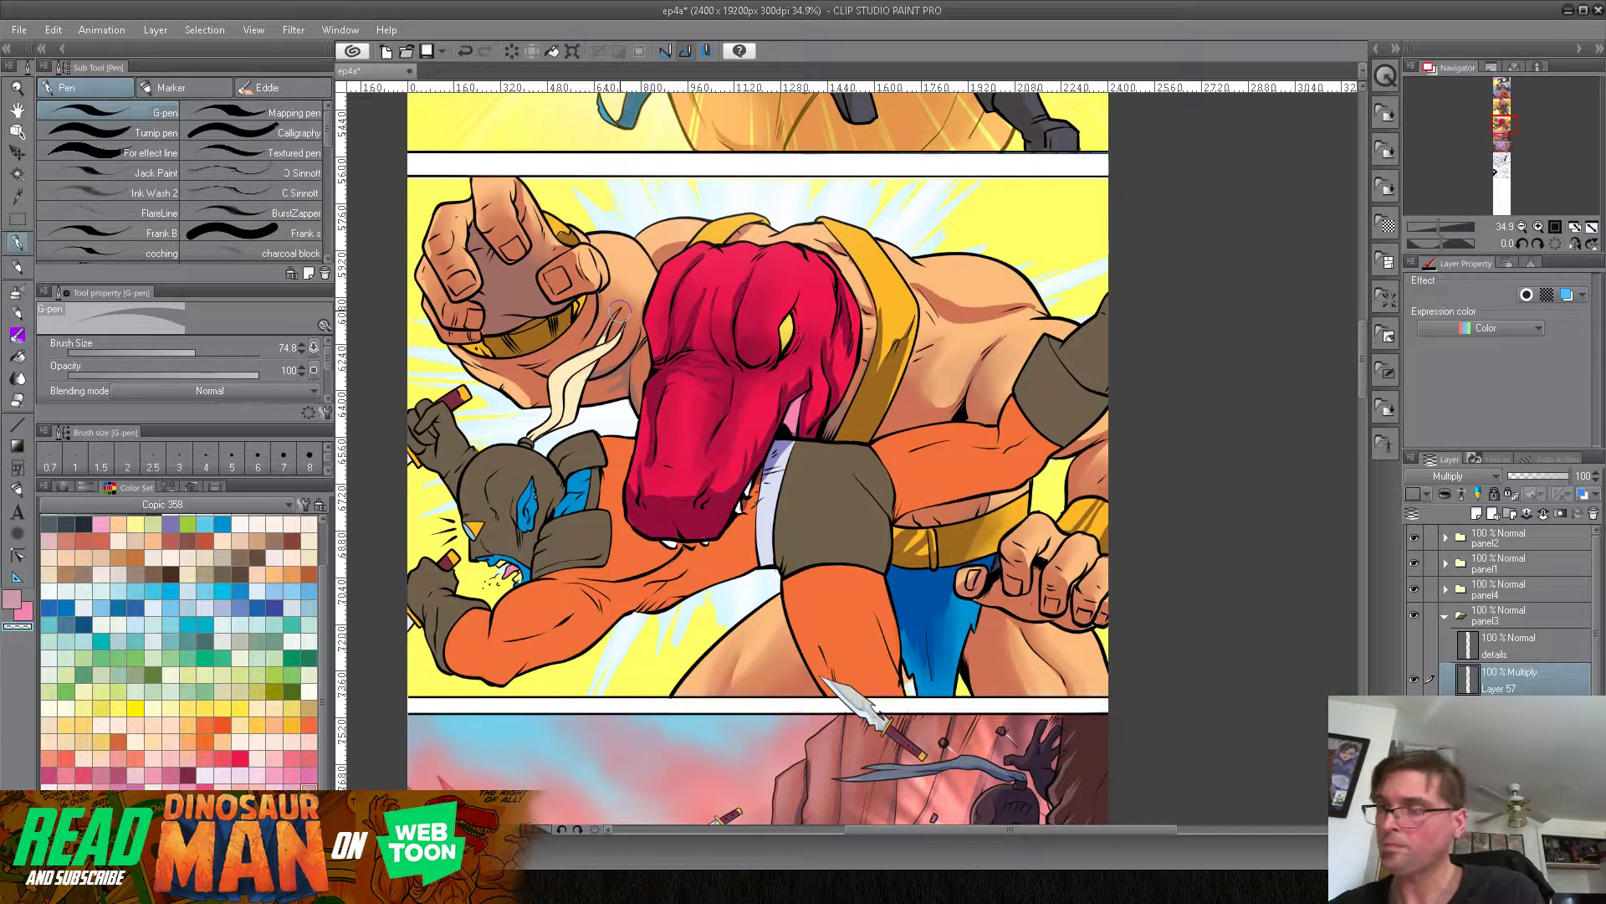
Step: Soften the shadow edges on the giant's shoulder with the Blend tool and return to the G-pen
{"action": "key", "text": "j"}
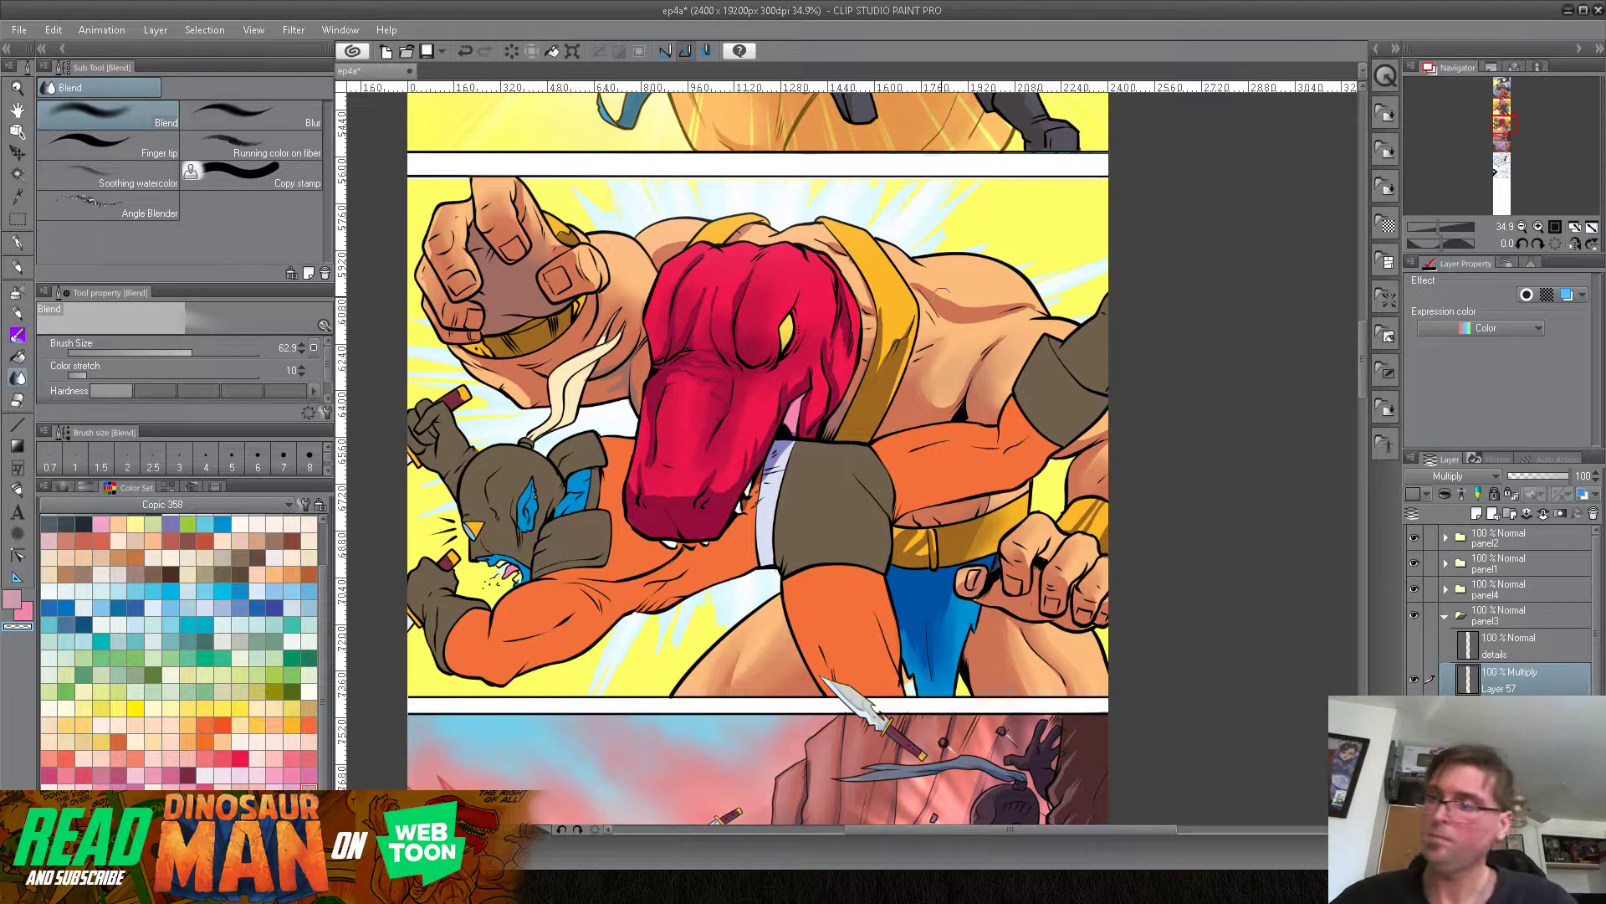
{"action": "mouse_move", "coordinate": [942, 297]}
{"action": "left_mouse_down"}
{"action": "mouse_move", "coordinate": [1010, 308]}
{"action": "mouse_move", "coordinate": [1031, 294]}
{"action": "mouse_move", "coordinate": [988, 314]}
{"action": "left_mouse_up"}
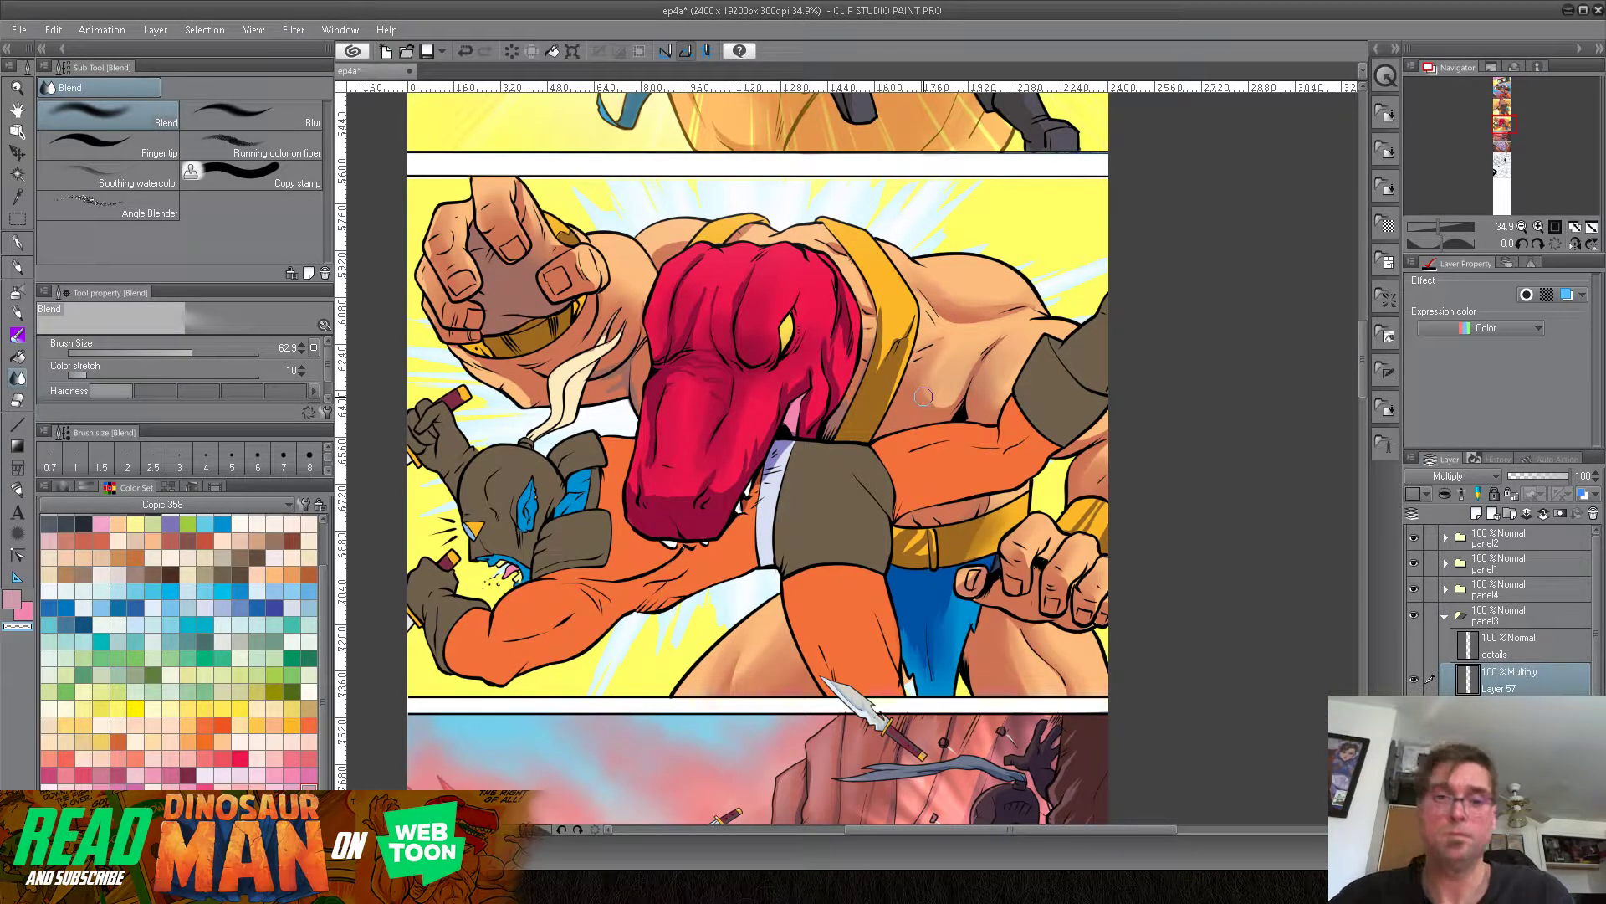
{"action": "left_click", "coordinate": [17, 243]}
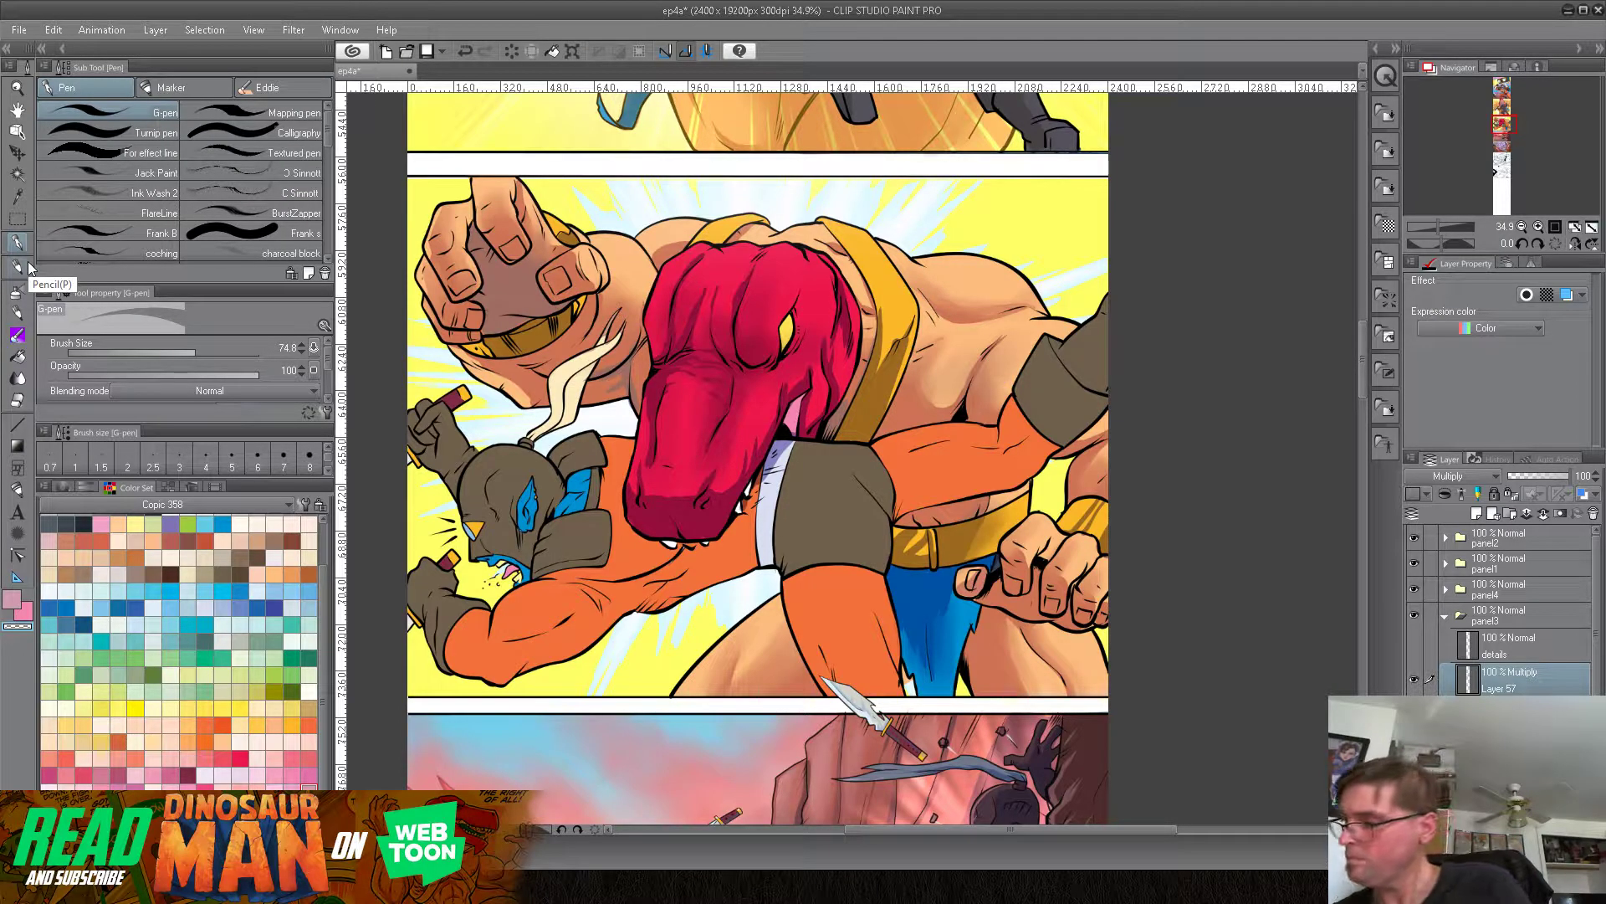
Step: Add a new layer above the shadows, set its blending mode to Screen, and sample the yellow background colour
{"action": "left_click", "coordinate": [1476, 513]}
{"action": "left_click", "coordinate": [1477, 475]}
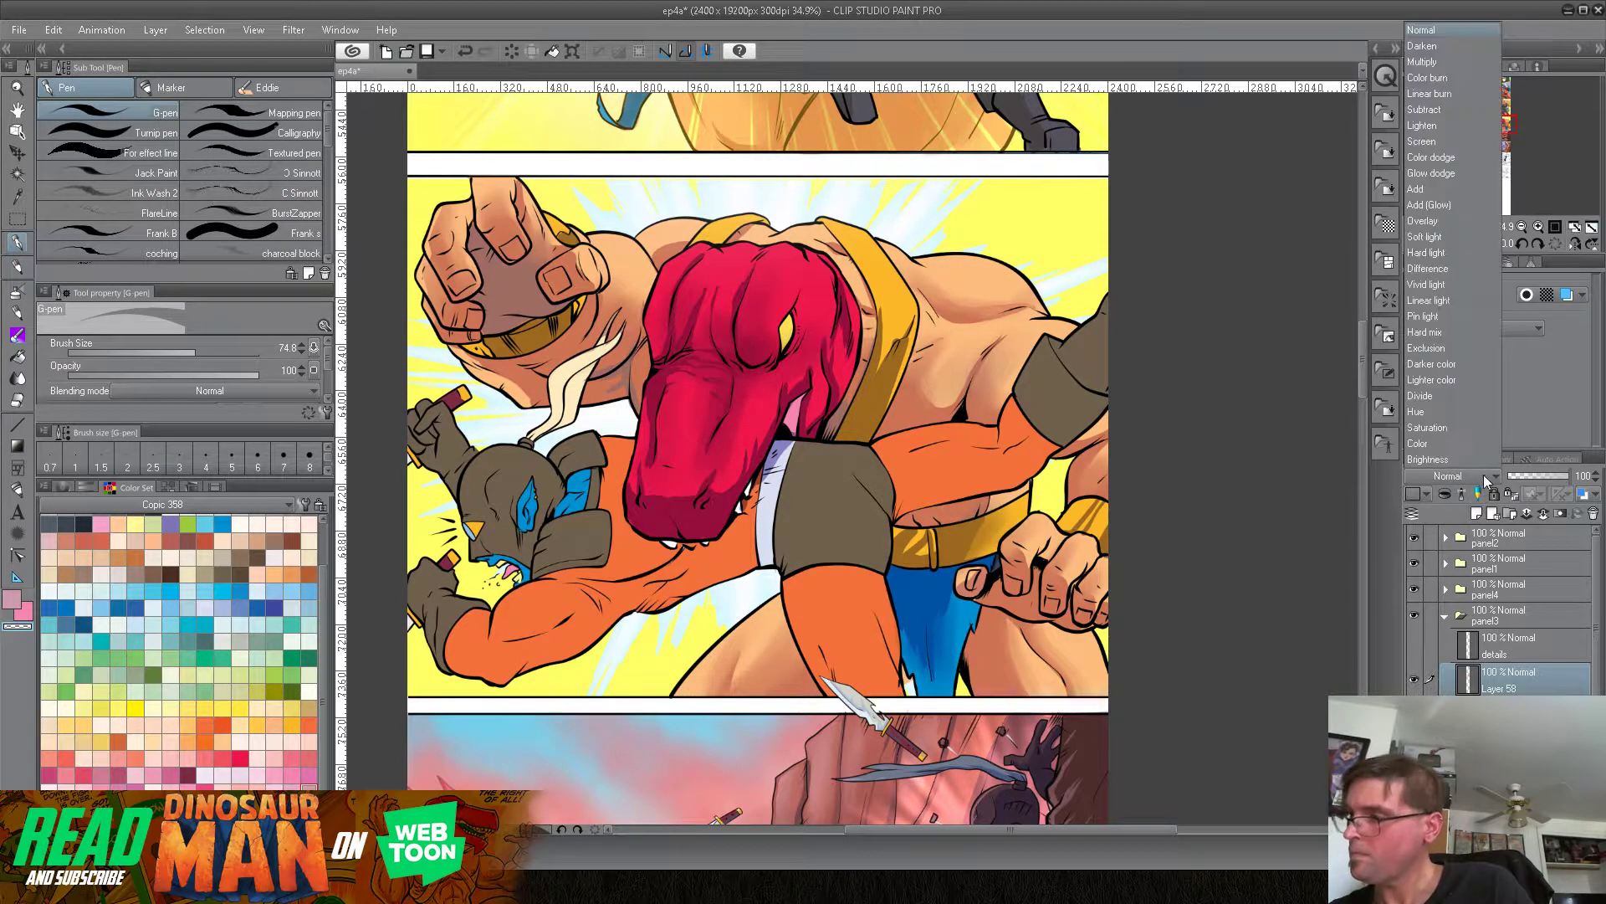
{"action": "left_click", "coordinate": [1442, 146]}
{"action": "left_click", "coordinate": [1025, 222], "text": "alt"}
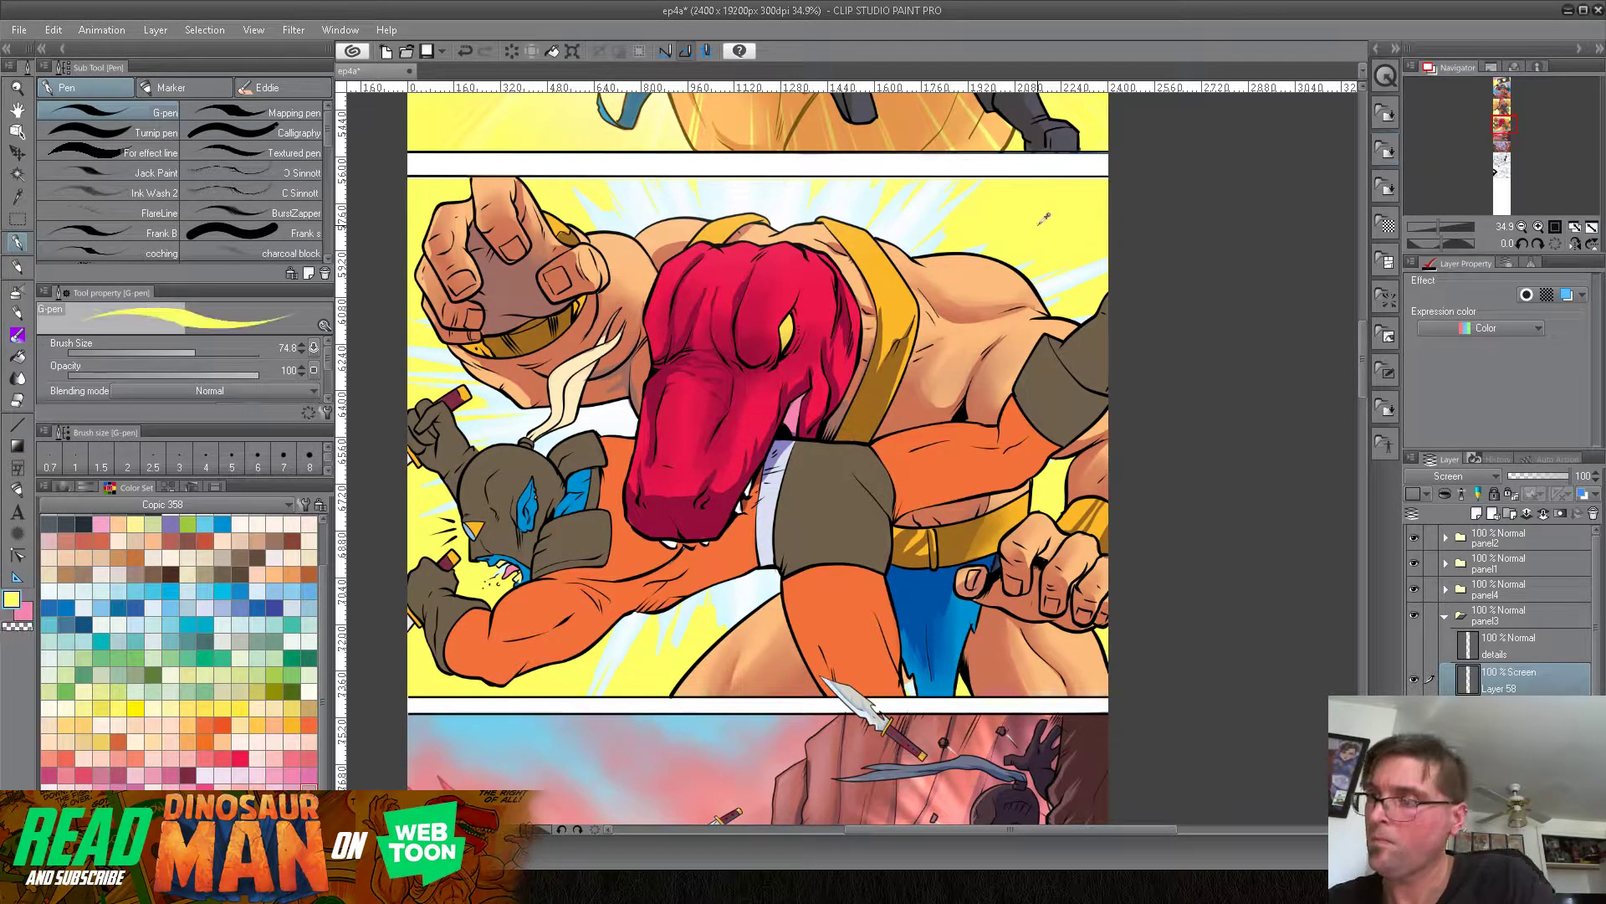
Step: Paint yellow highlights along the giant's shoulder strap with stabilization set to 24, and merge the highlight layer into the dman layer
{"action": "left_click_drag", "start_coordinate": [828, 222], "coordinate": [892, 278]}
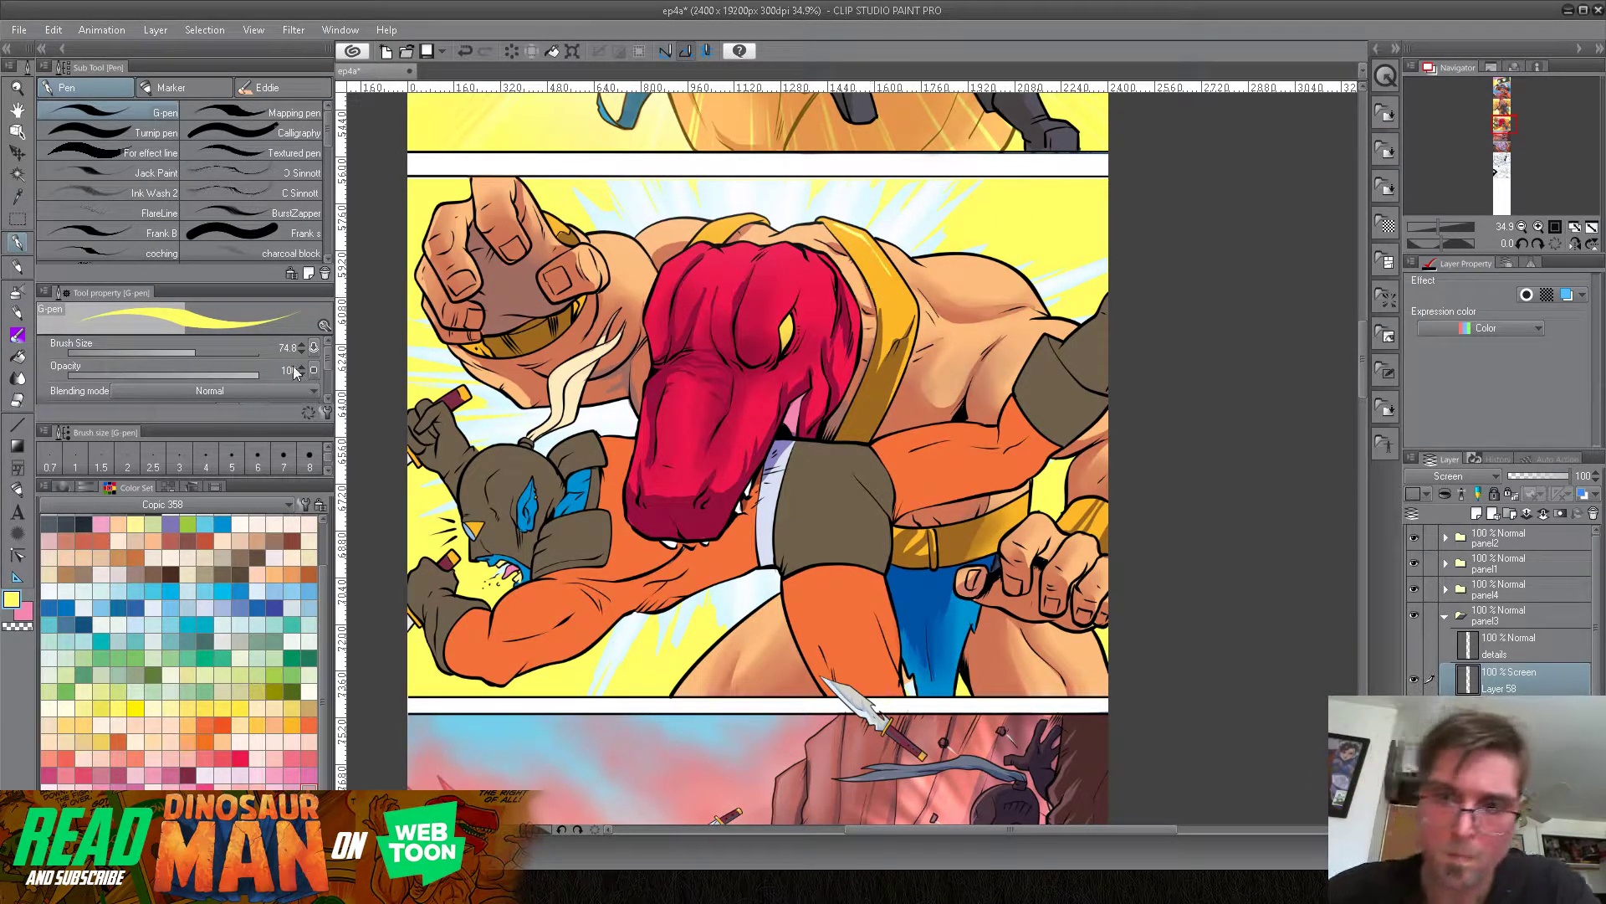
{"action": "left_click_drag", "start_coordinate": [328, 365], "coordinate": [327, 393]}
{"action": "left_click_drag", "start_coordinate": [168, 379], "coordinate": [207, 378]}
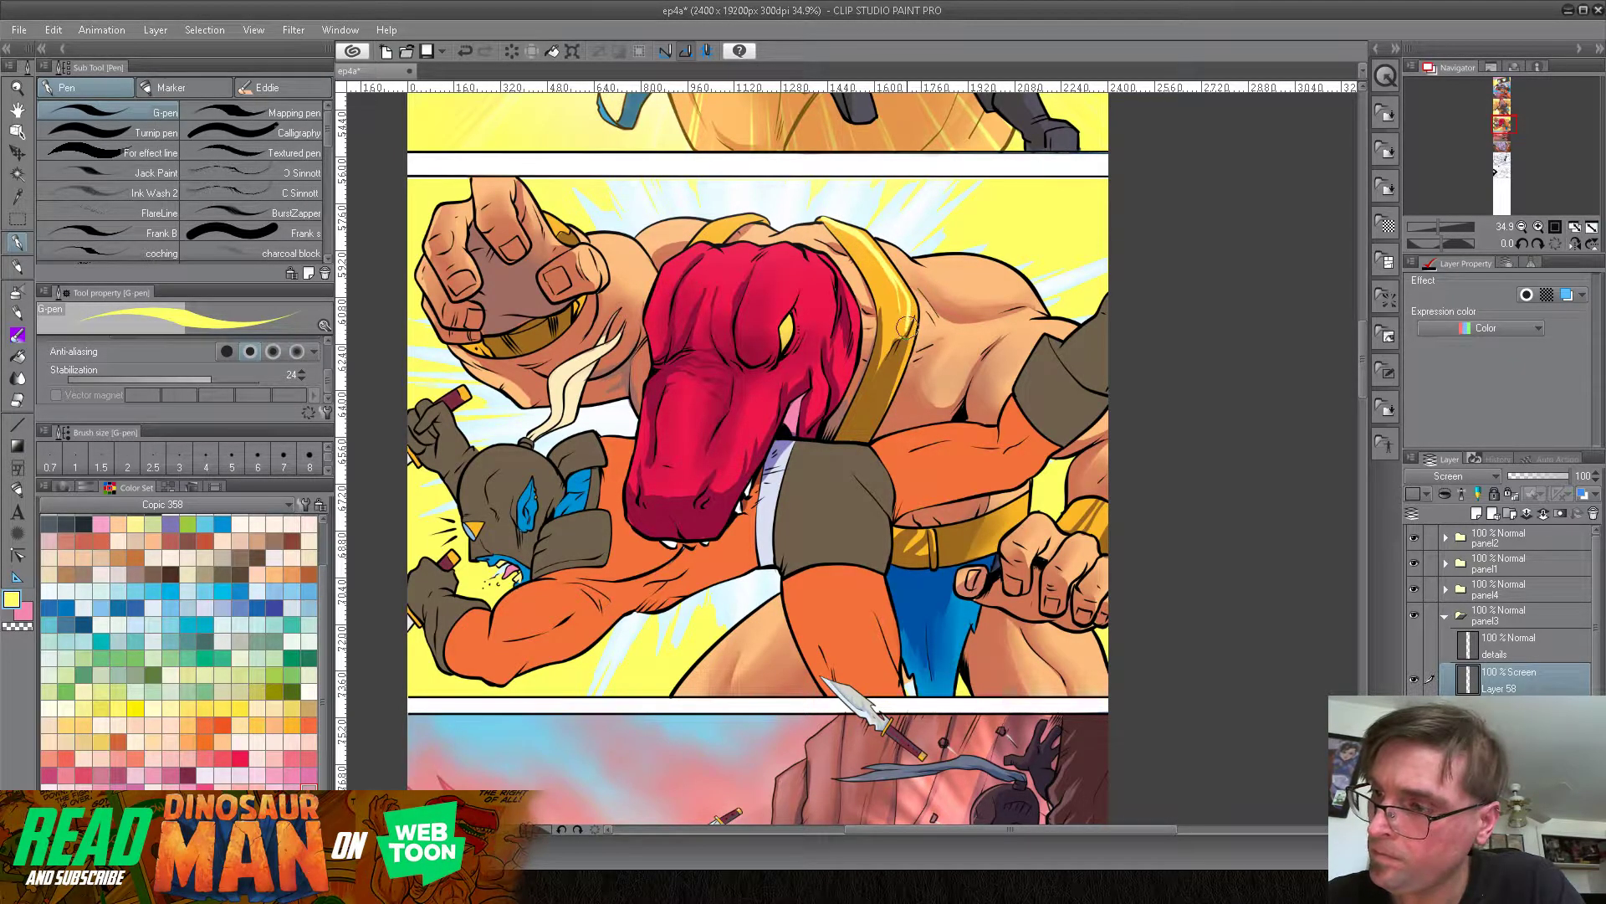
{"action": "left_click_drag", "start_coordinate": [901, 299], "coordinate": [896, 321]}
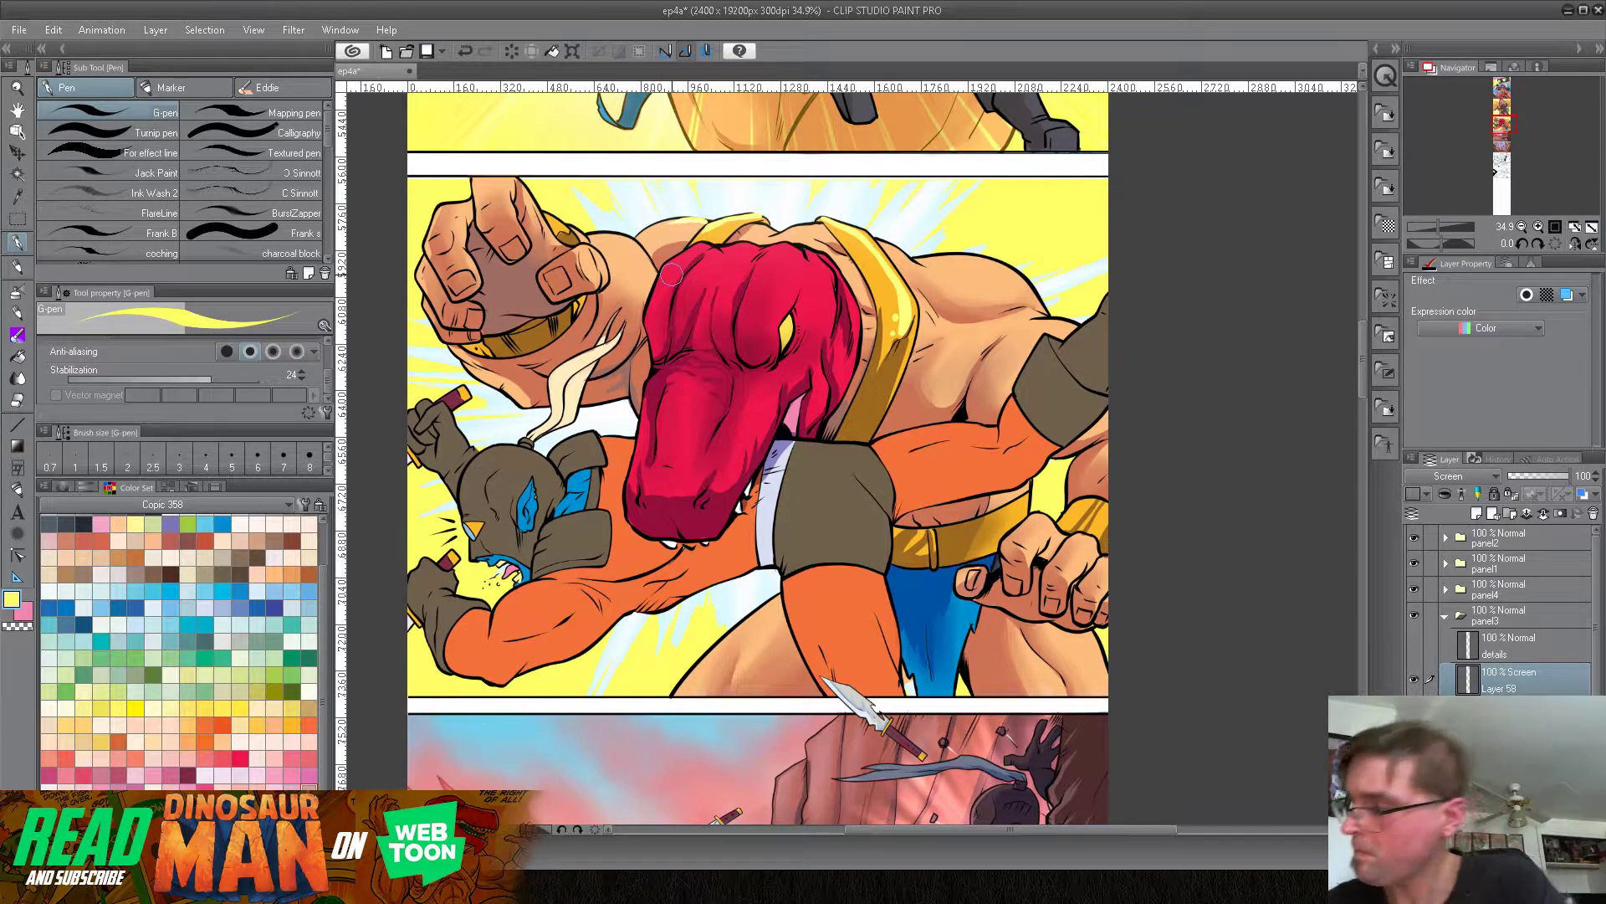
{"action": "left_click_drag", "start_coordinate": [1554, 692], "coordinate": [1555, 685]}
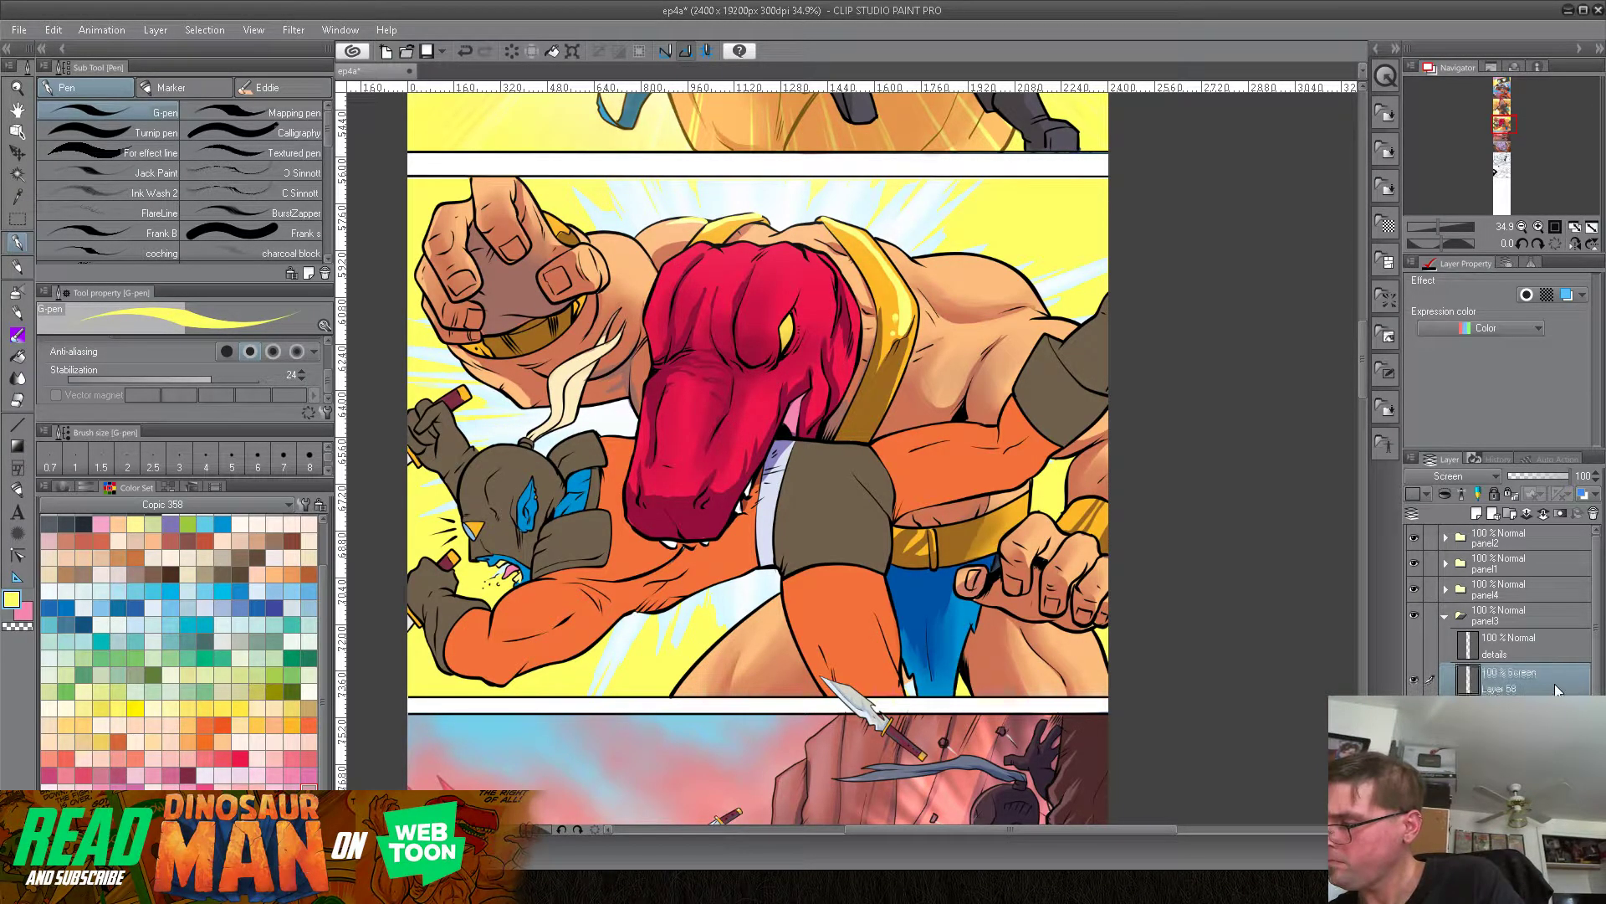
{"action": "key", "text": "ctrl+e"}
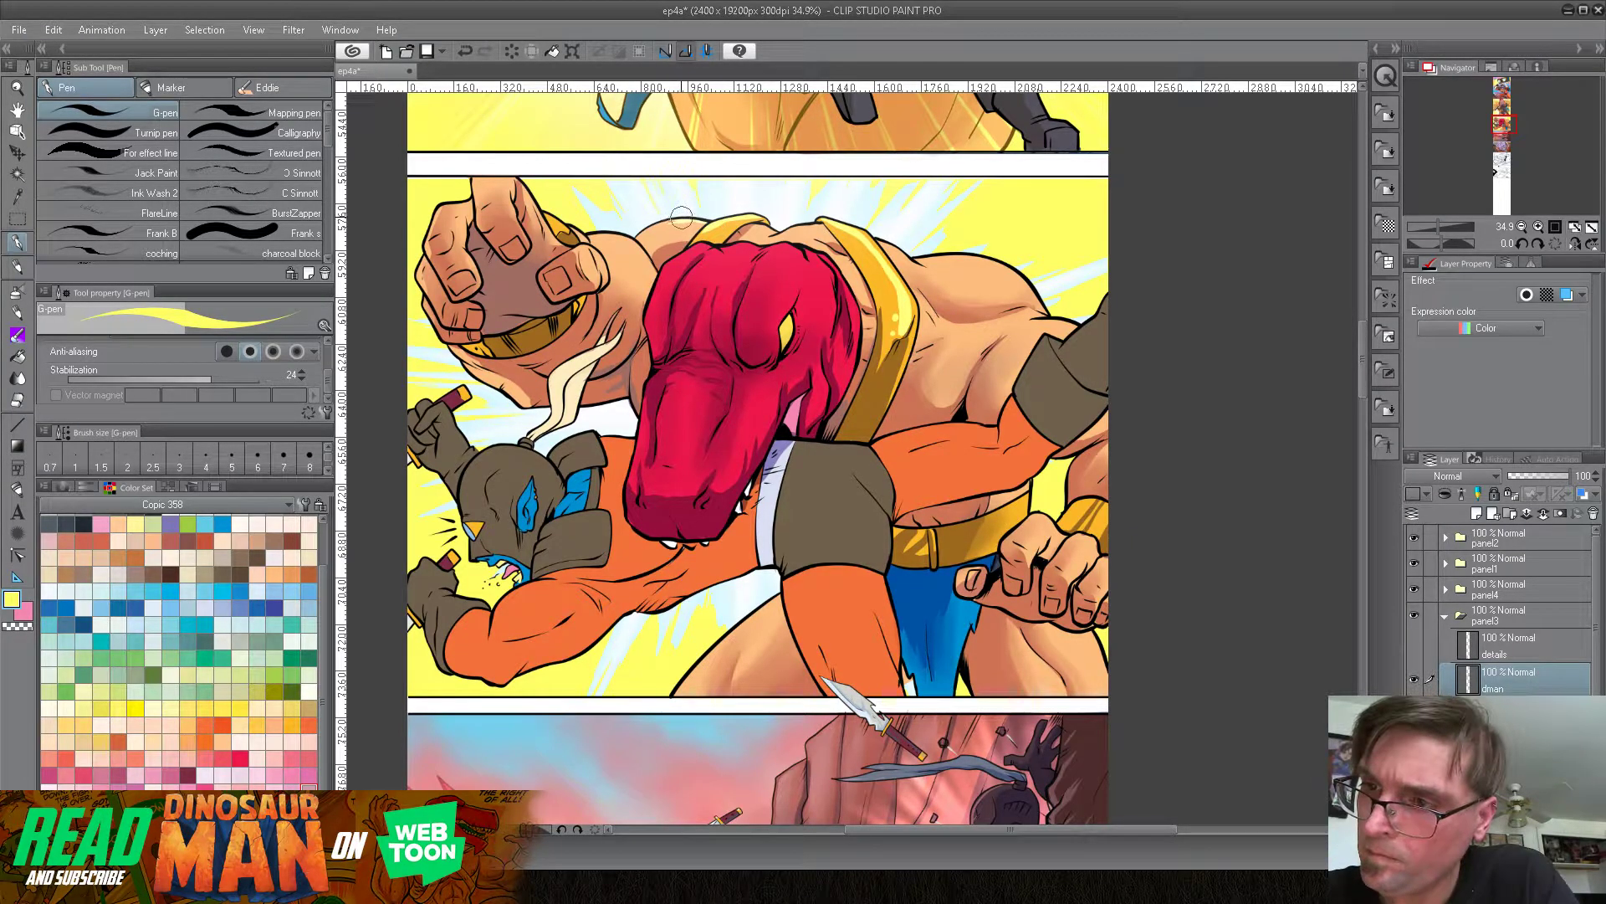
Step: Undo the last misplaced strokes and paint yellow Screen highlights on the giant's raised fingers
{"action": "left_click", "coordinate": [474, 52]}
{"action": "left_click", "coordinate": [474, 52]}
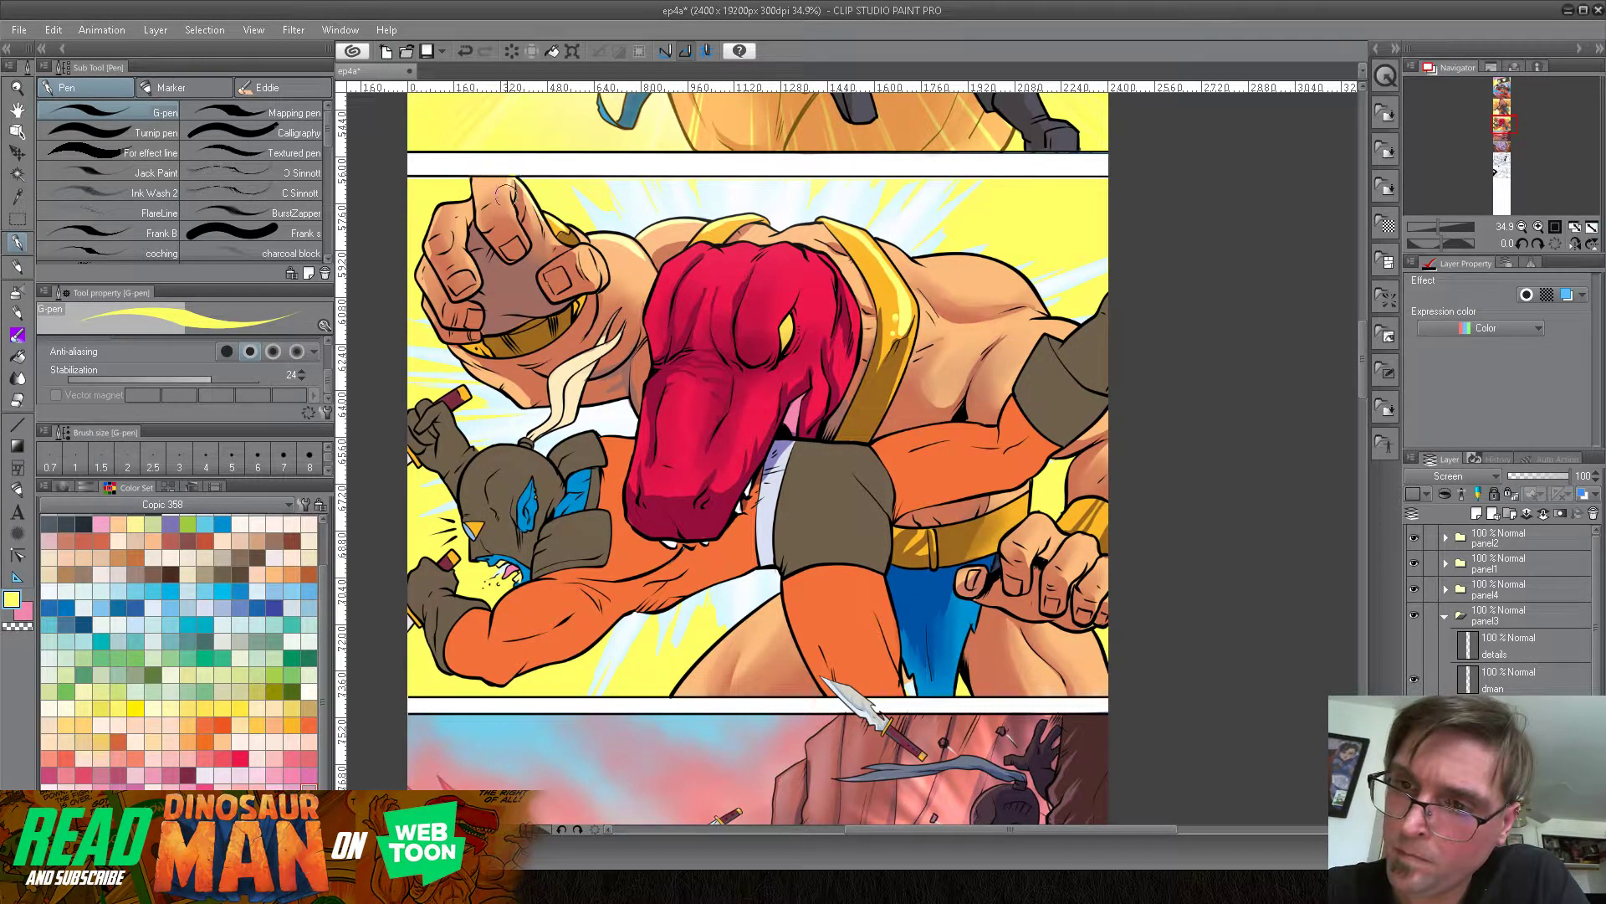
{"action": "key", "text": "ctrl+z"}
{"action": "left_click_drag", "start_coordinate": [512, 186], "coordinate": [505, 207]}
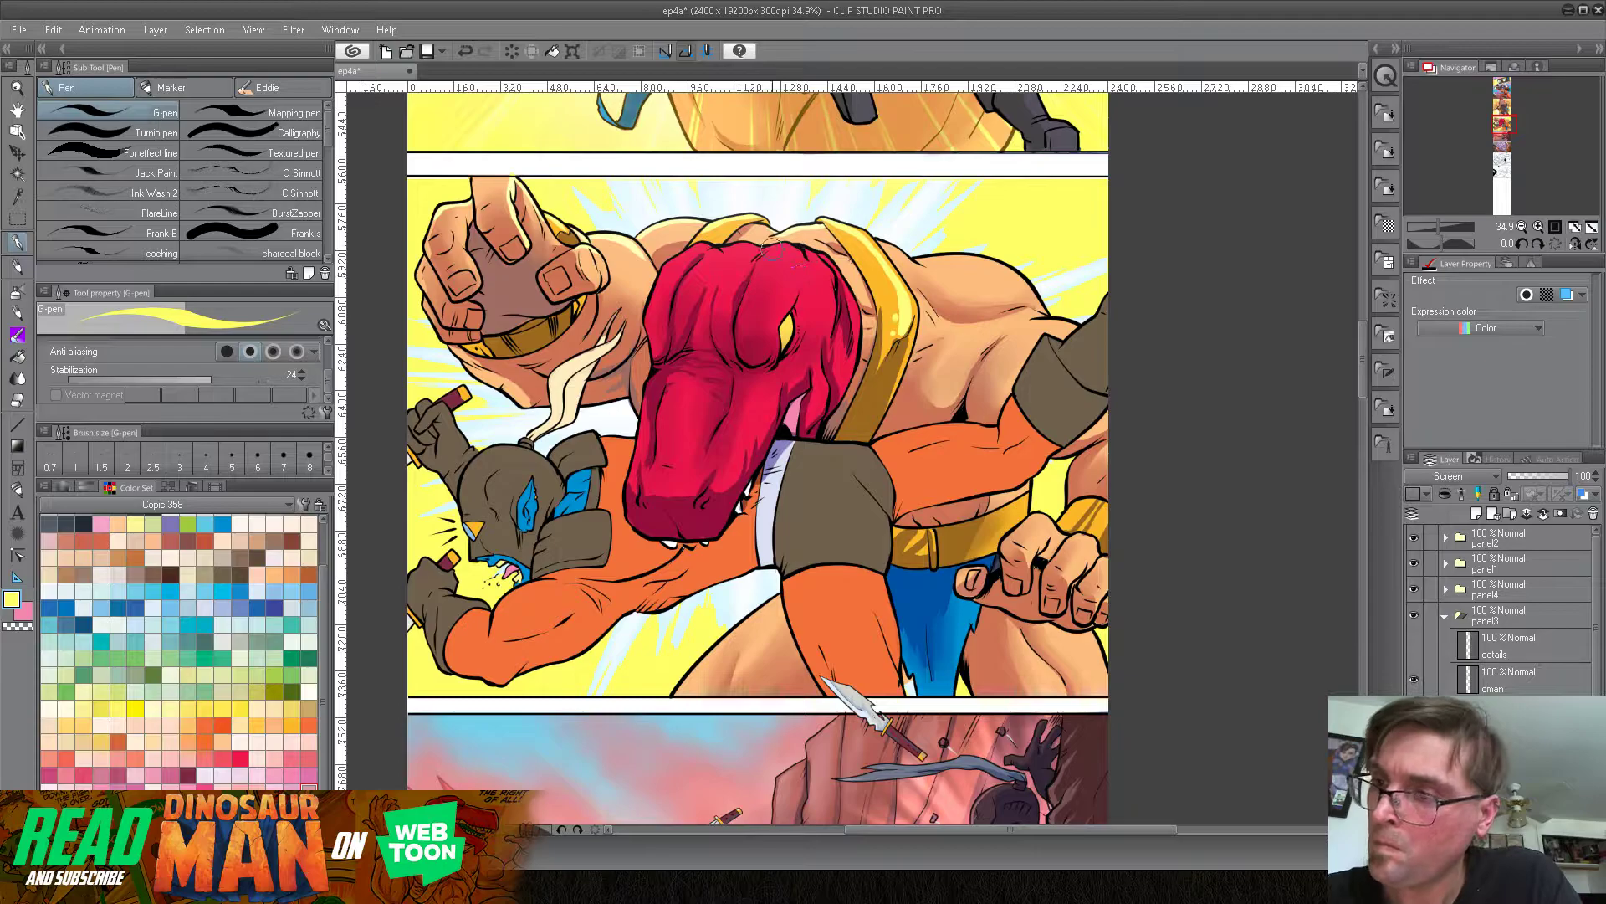
Step: Paint yellow highlights along the dinosaur head's upper edge, around the eye, and on the jaw and snout
{"action": "left_click_drag", "start_coordinate": [808, 248], "coordinate": [836, 293]}
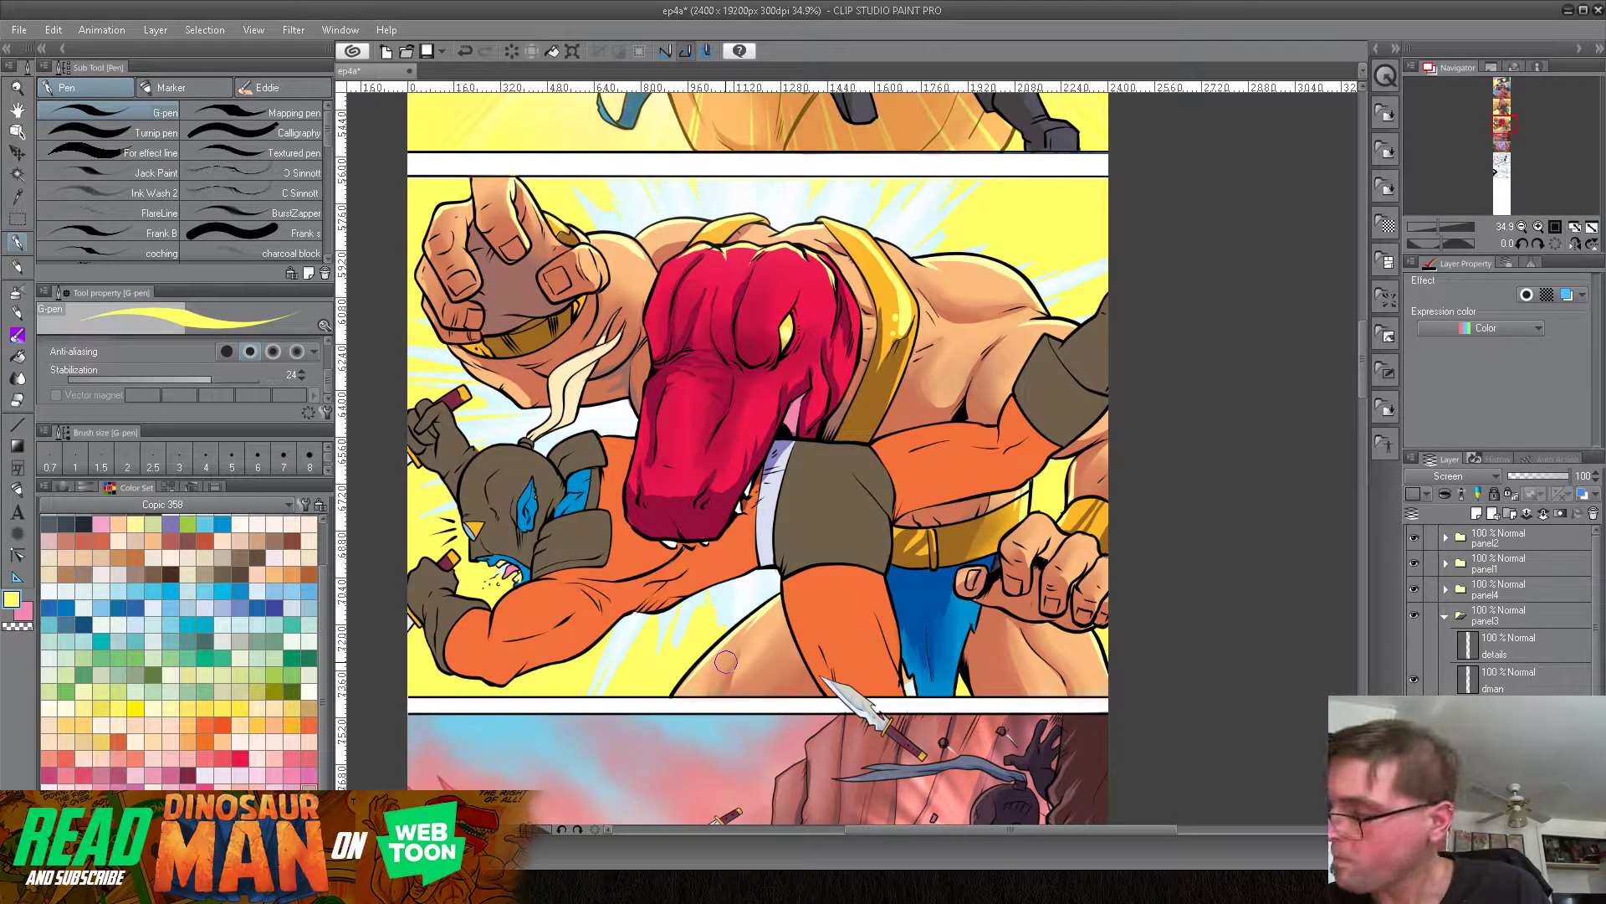
{"action": "left_click_drag", "start_coordinate": [818, 367], "coordinate": [812, 412]}
{"action": "mouse_move", "coordinate": [817, 339]}
{"action": "left_mouse_down"}
{"action": "mouse_move", "coordinate": [822, 287]}
{"action": "mouse_move", "coordinate": [818, 328]}
{"action": "mouse_move", "coordinate": [786, 283]}
{"action": "mouse_move", "coordinate": [769, 339]}
{"action": "mouse_move", "coordinate": [782, 379]}
{"action": "mouse_move", "coordinate": [794, 360]}
{"action": "mouse_move", "coordinate": [781, 378]}
{"action": "mouse_move", "coordinate": [794, 368]}
{"action": "mouse_move", "coordinate": [730, 471]}
{"action": "mouse_move", "coordinate": [689, 483]}
{"action": "mouse_move", "coordinate": [726, 372]}
{"action": "left_mouse_up"}
Step: Set the Blend tool's brush size to 37.4 and soften the yellow highlights around the dinosaur's eye, jaw and snout
{"action": "key", "text": "j"}
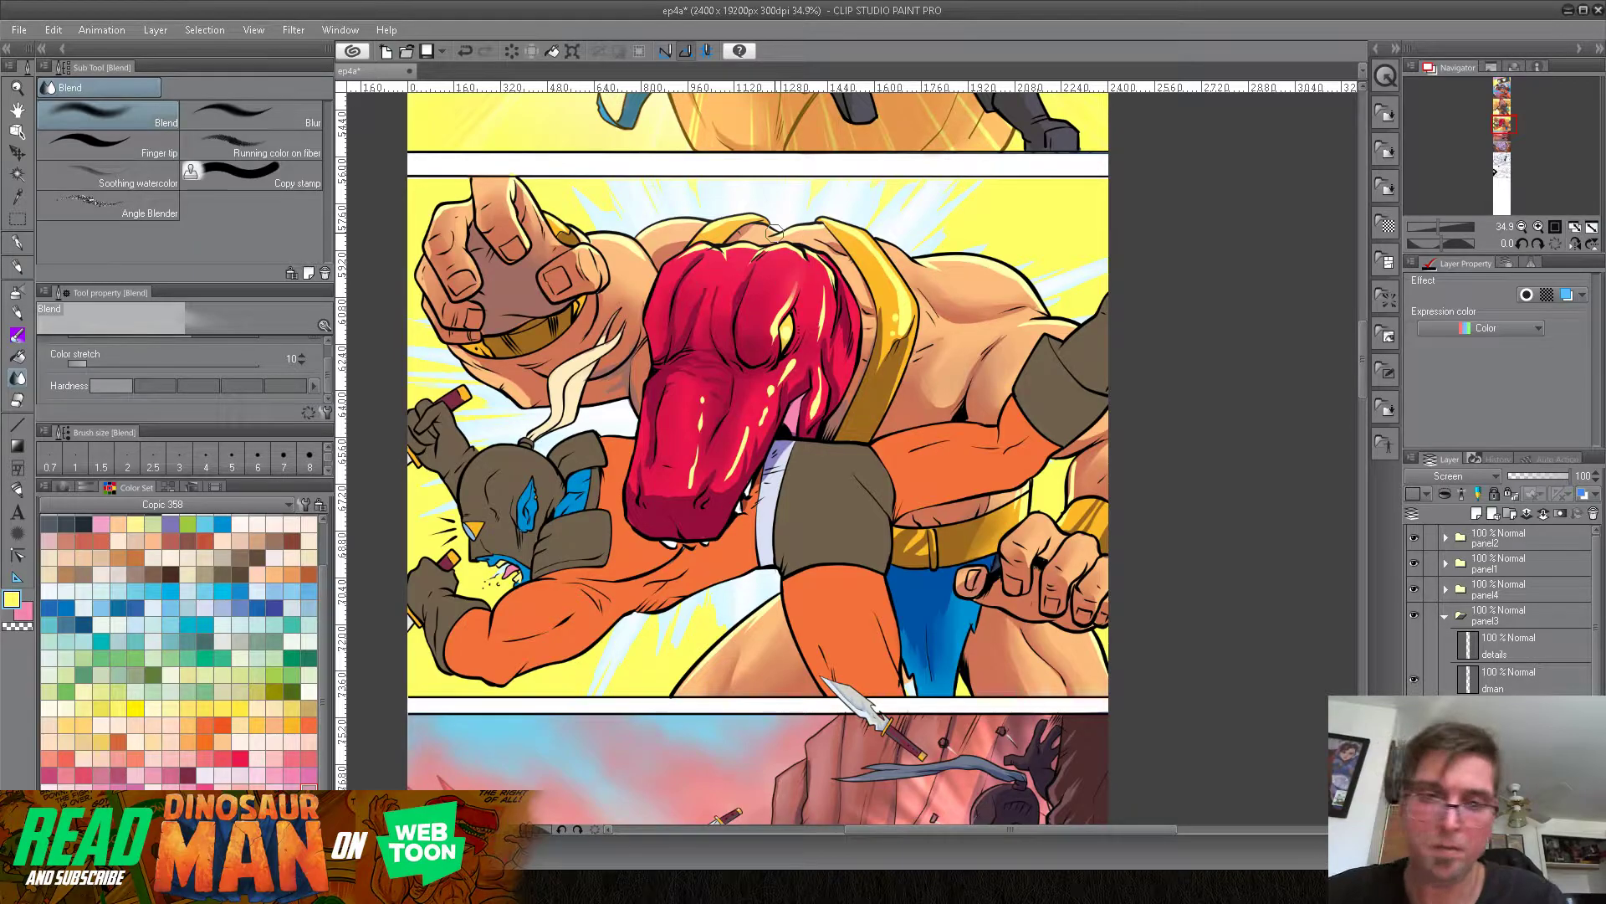
{"action": "scroll", "coordinate": [188, 366], "scroll_direction": "up", "scroll_amount": 2}
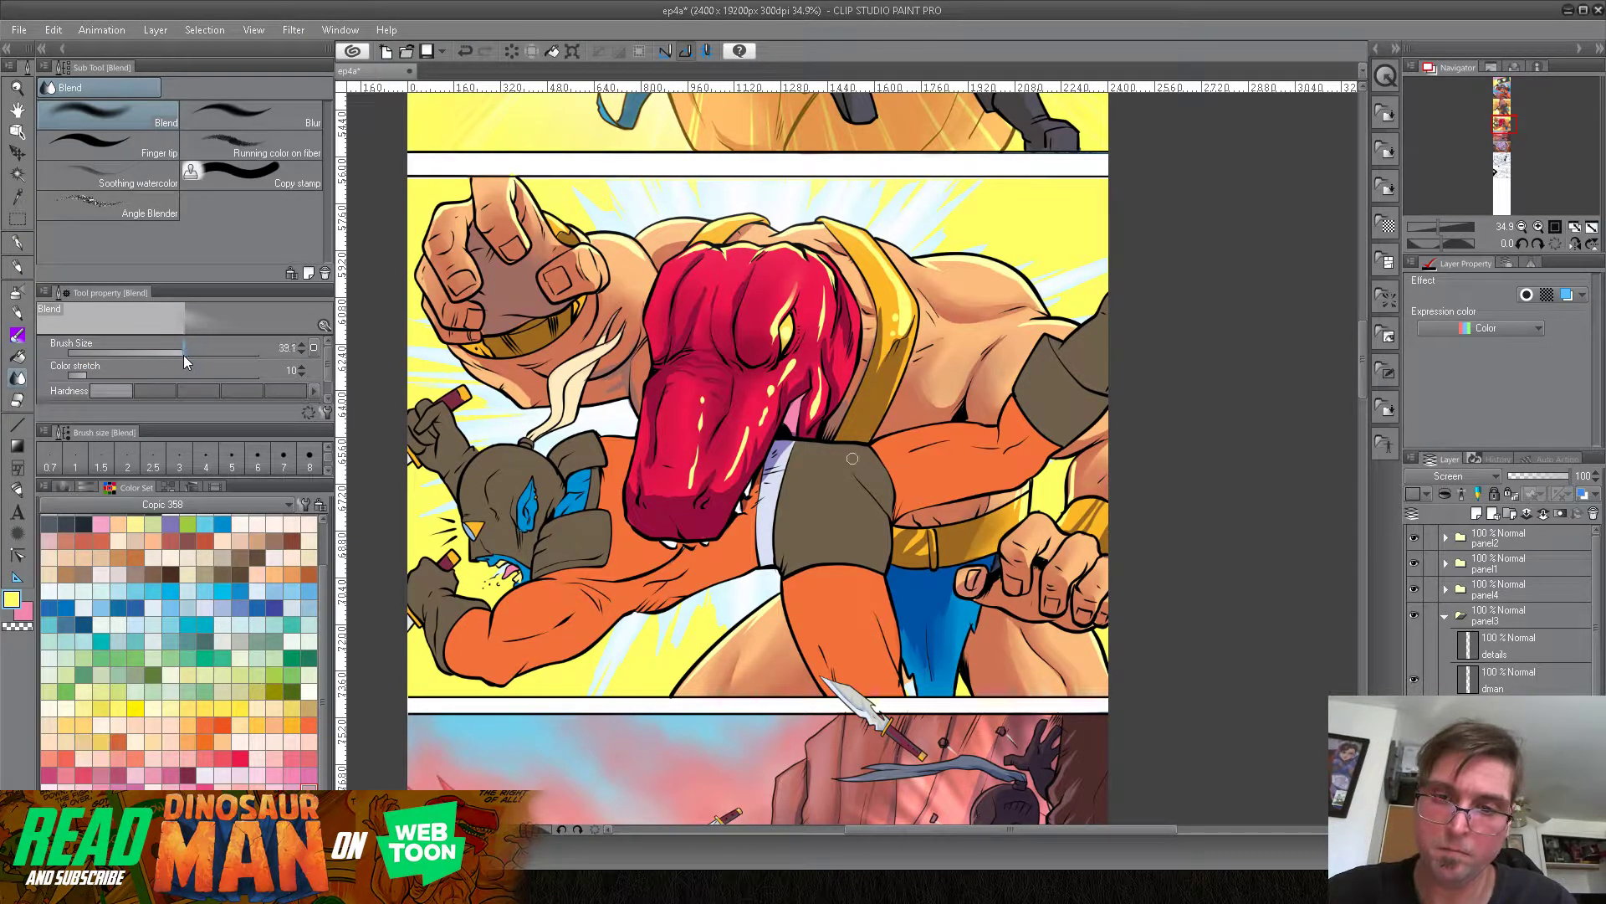
{"action": "mouse_move", "coordinate": [785, 303]}
{"action": "left_mouse_down"}
{"action": "mouse_move", "coordinate": [773, 339]}
{"action": "mouse_move", "coordinate": [817, 334]}
{"action": "mouse_move", "coordinate": [808, 422]}
{"action": "left_mouse_up"}
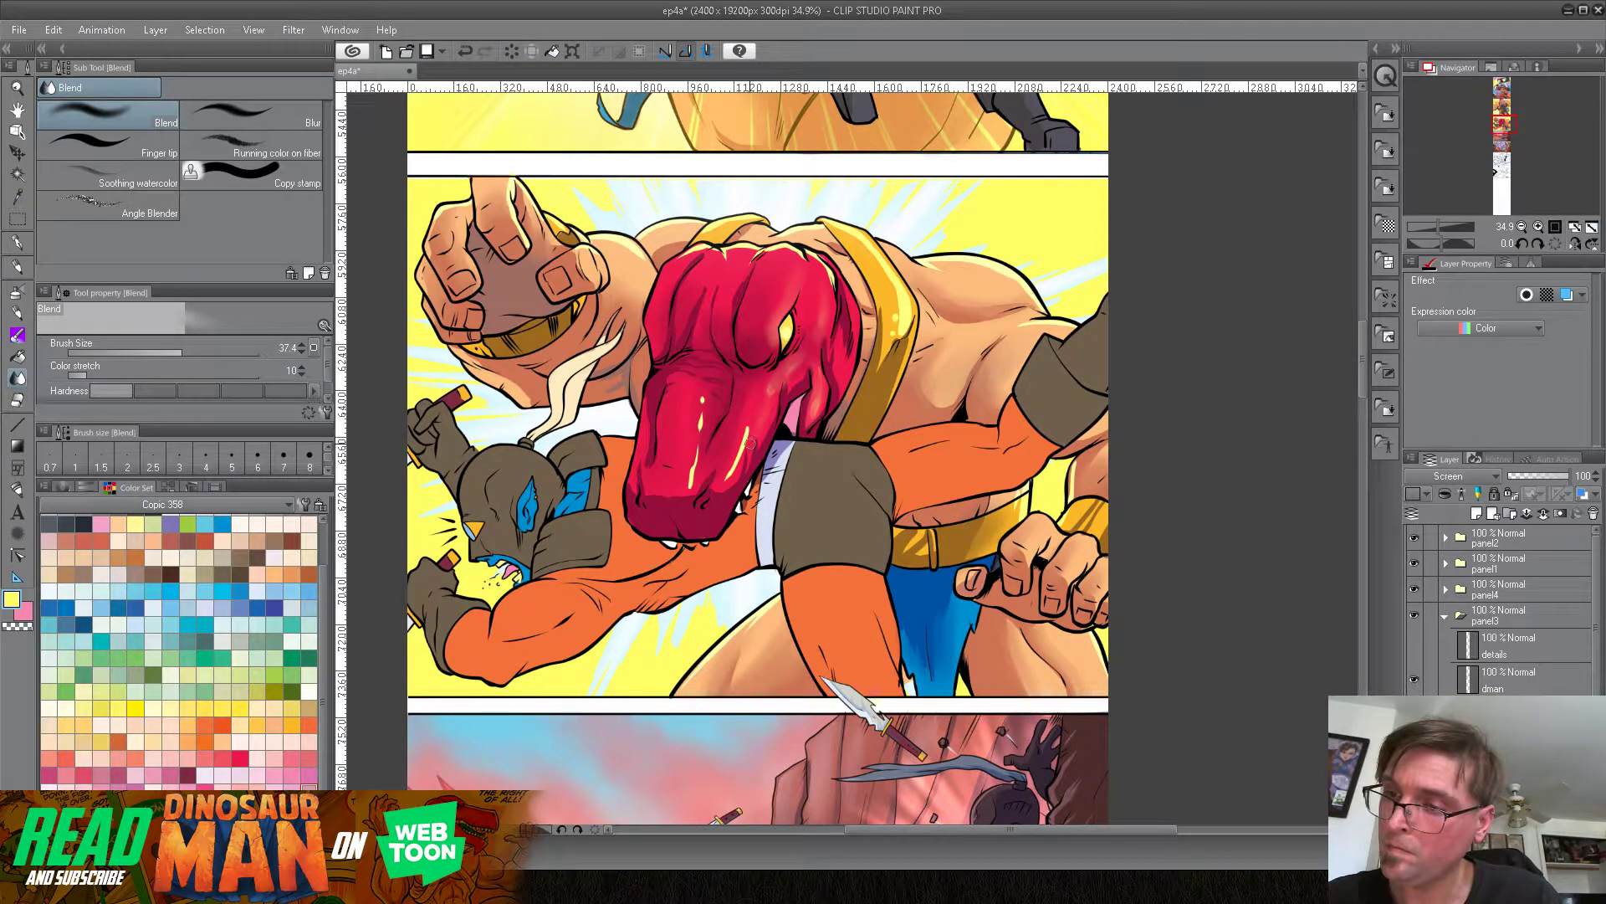
{"action": "mouse_move", "coordinate": [734, 462]}
{"action": "left_mouse_down"}
{"action": "mouse_move", "coordinate": [701, 400]}
{"action": "mouse_move", "coordinate": [698, 460]}
{"action": "left_mouse_up"}
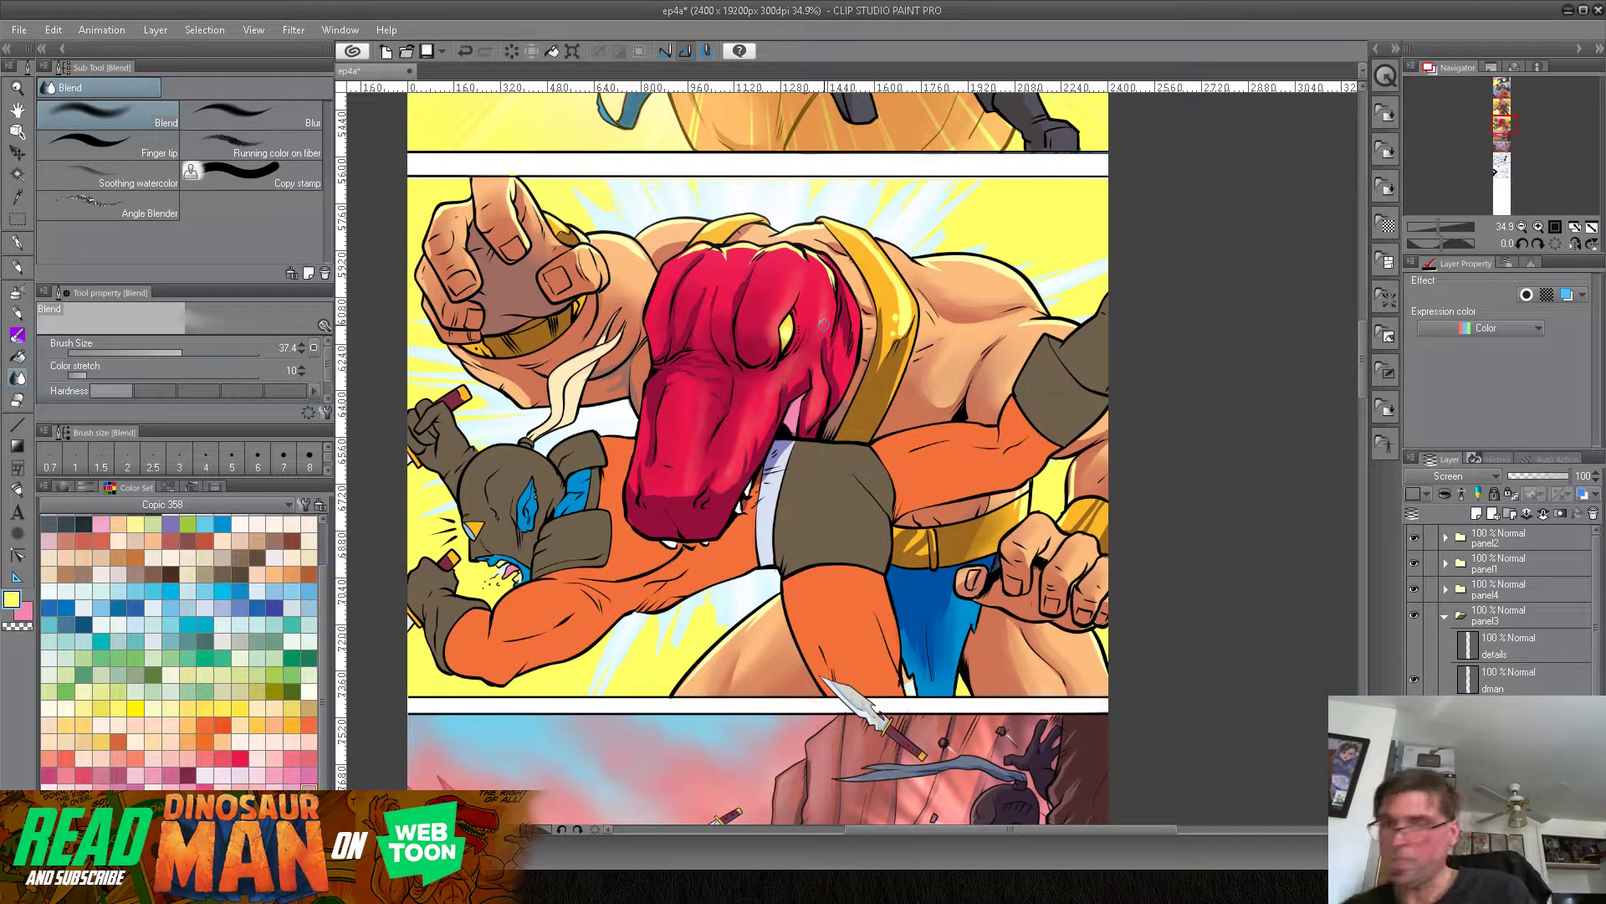
Step: Try an orange glow over the dinosaur's head with the Soft airbrush, and undo the strokes
{"action": "left_click", "coordinate": [17, 292]}
{"action": "left_click", "coordinate": [221, 724]}
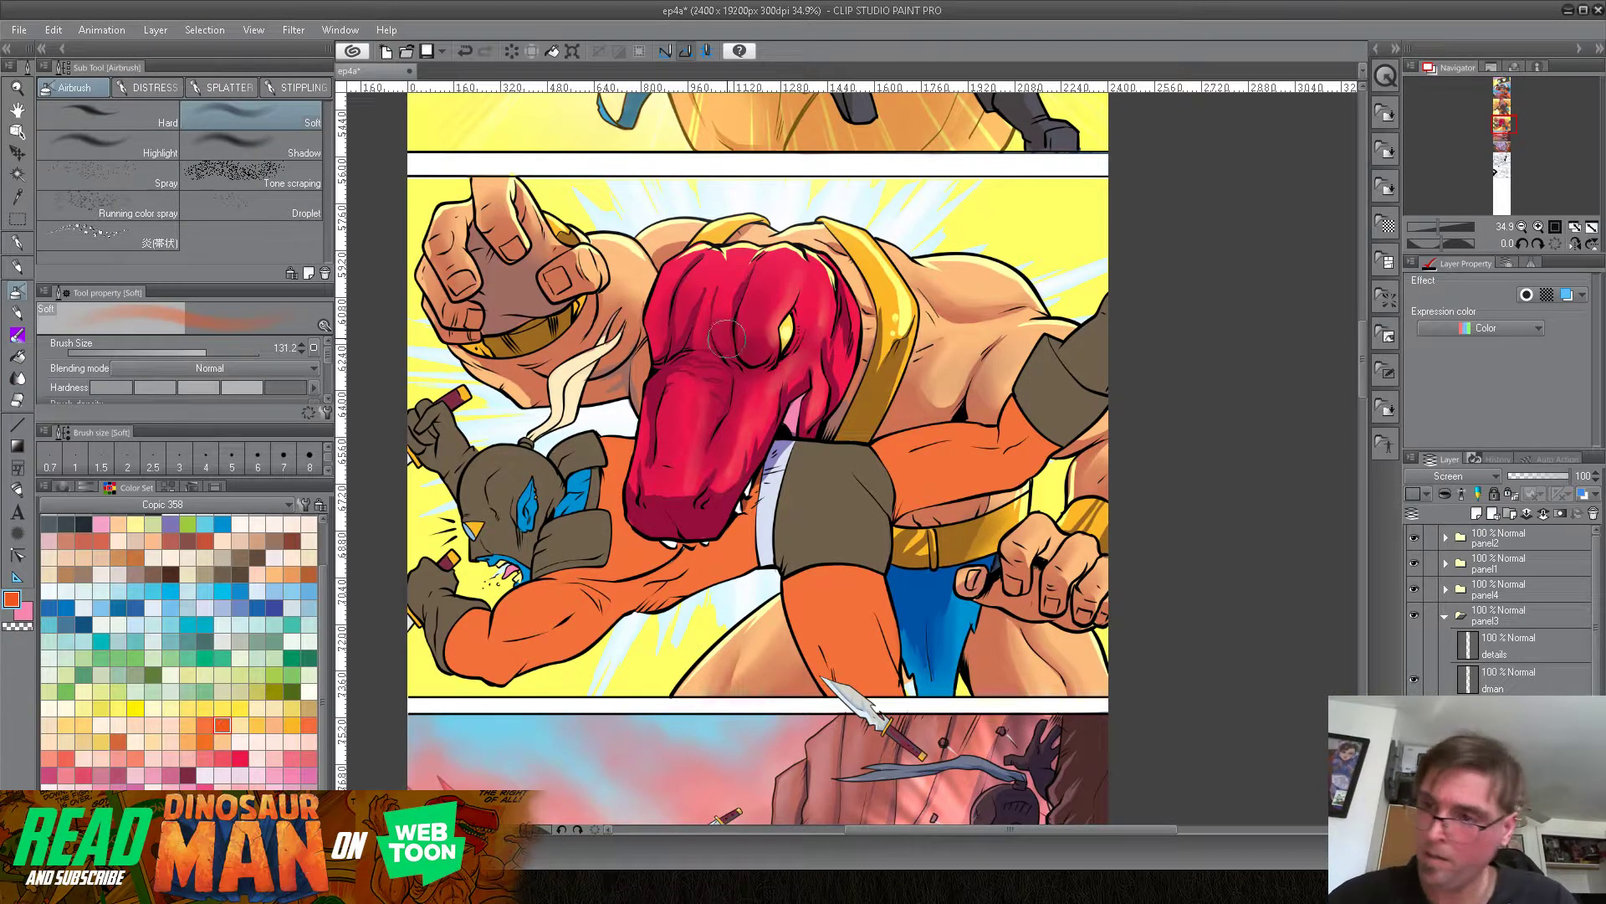
{"action": "mouse_move", "coordinate": [761, 289]}
{"action": "left_mouse_down"}
{"action": "mouse_move", "coordinate": [753, 335]}
{"action": "mouse_move", "coordinate": [765, 310]}
{"action": "mouse_move", "coordinate": [803, 368]}
{"action": "mouse_move", "coordinate": [782, 369]}
{"action": "mouse_move", "coordinate": [692, 519]}
{"action": "left_mouse_up"}
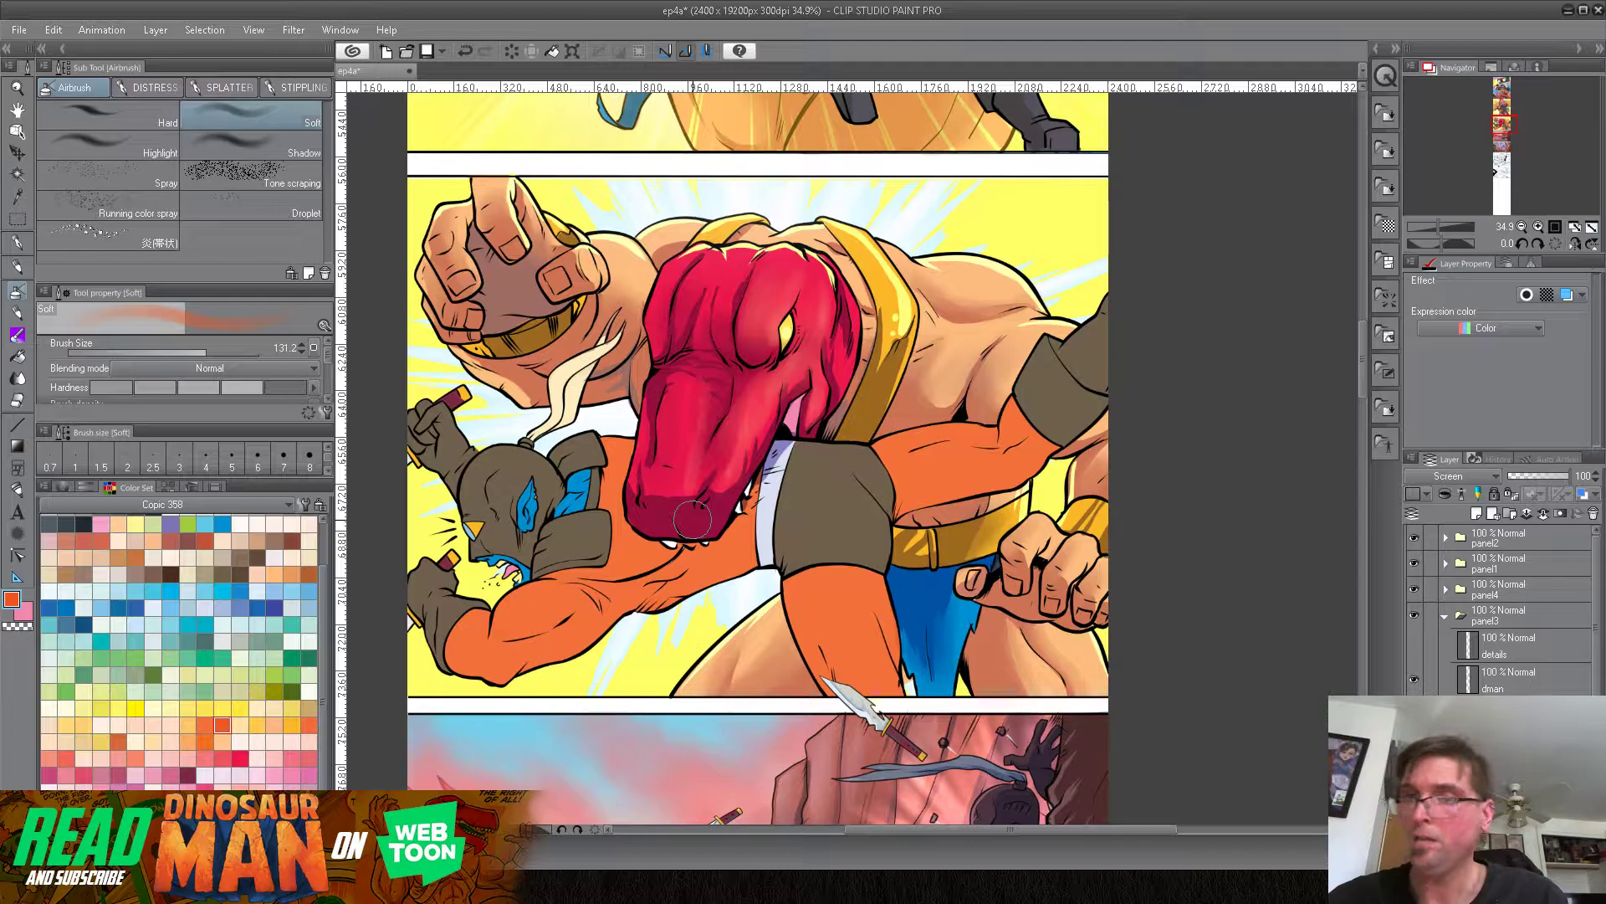
{"action": "left_click", "coordinate": [466, 50]}
{"action": "left_click", "coordinate": [466, 50]}
{"action": "left_click", "coordinate": [466, 50]}
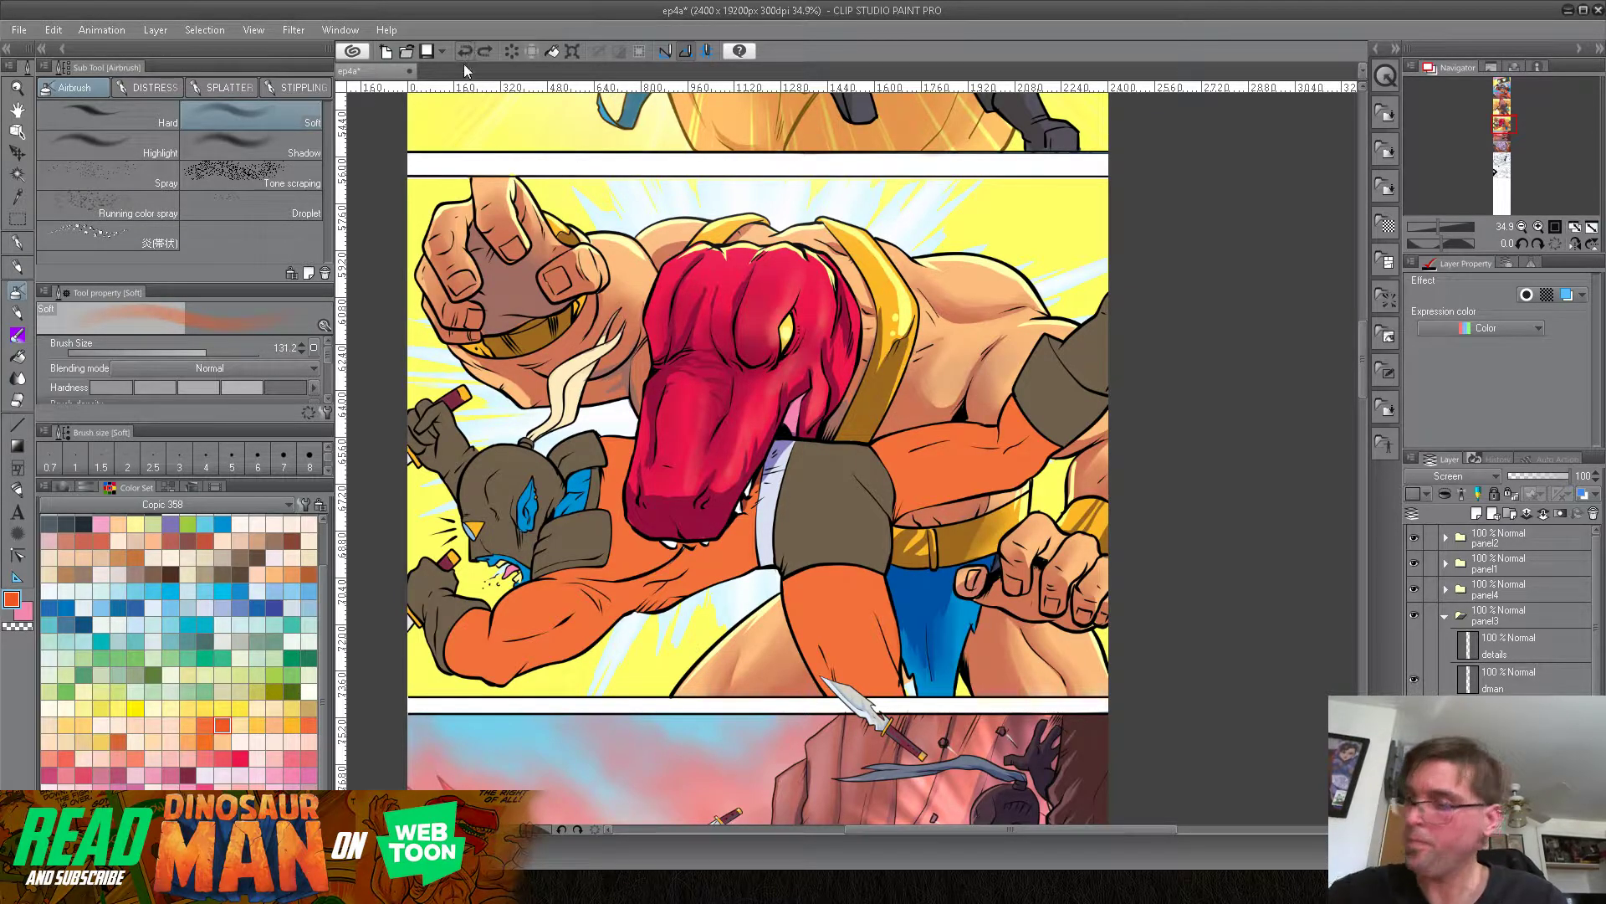
Step: Keep the highlight layer on Screen after trying Glow dodge, and soften the highlights along the dinosaur head's upper edge with the Blend tool
{"action": "left_click", "coordinate": [1483, 475]}
{"action": "left_click", "coordinate": [1431, 173]}
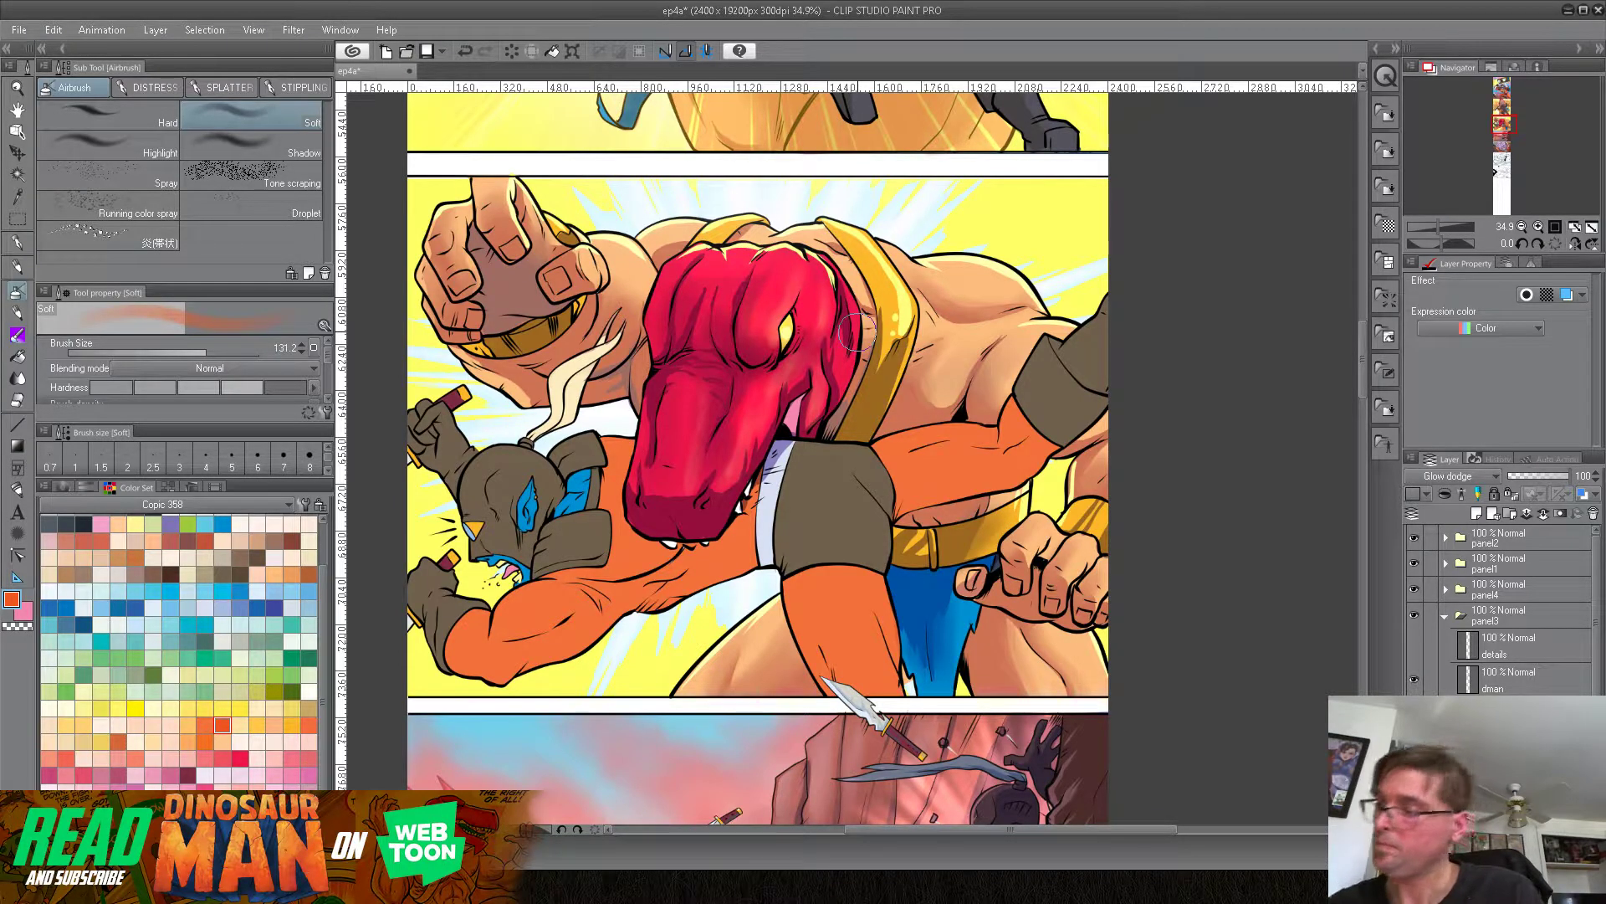
{"action": "left_click", "coordinate": [17, 377]}
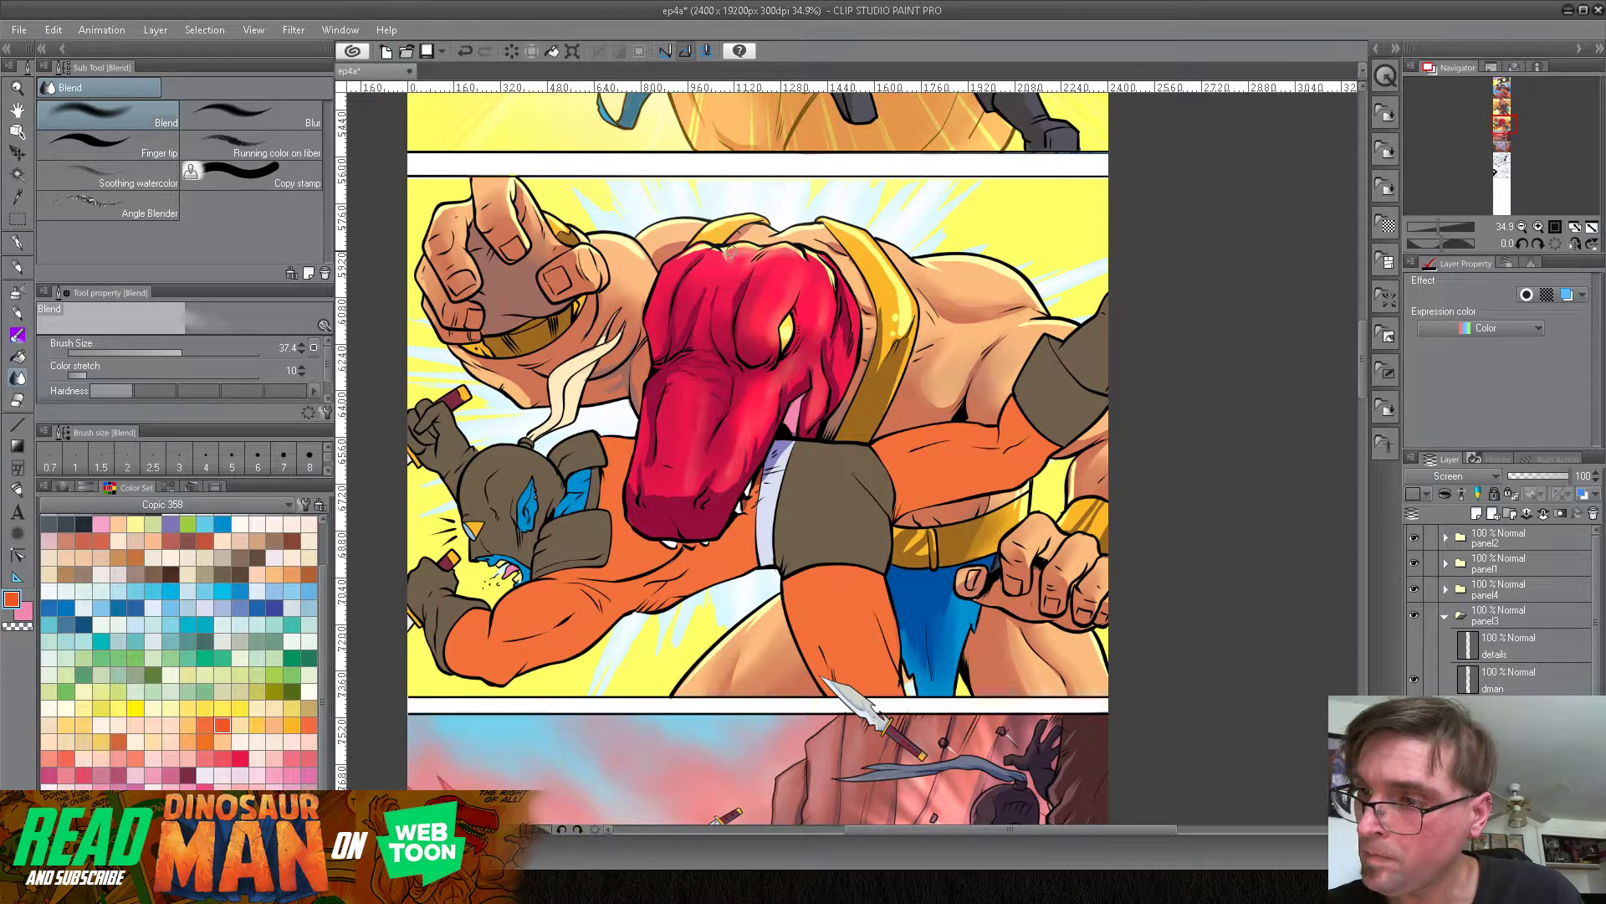
{"action": "left_click_drag", "start_coordinate": [723, 253], "coordinate": [689, 255]}
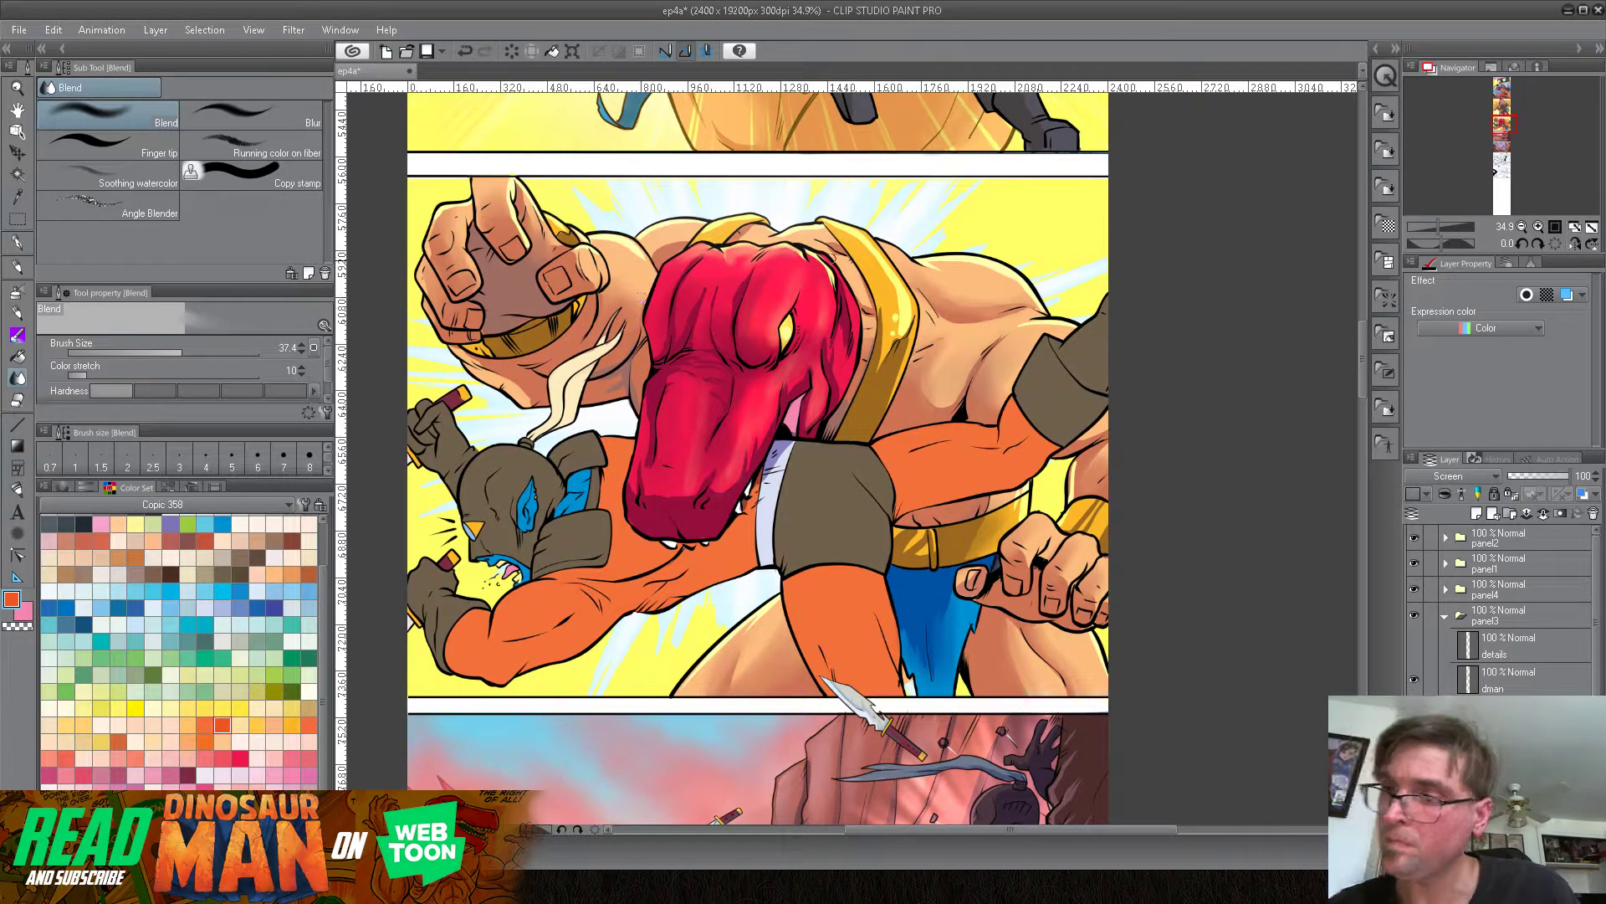
{"action": "left_click_drag", "start_coordinate": [807, 251], "coordinate": [836, 297]}
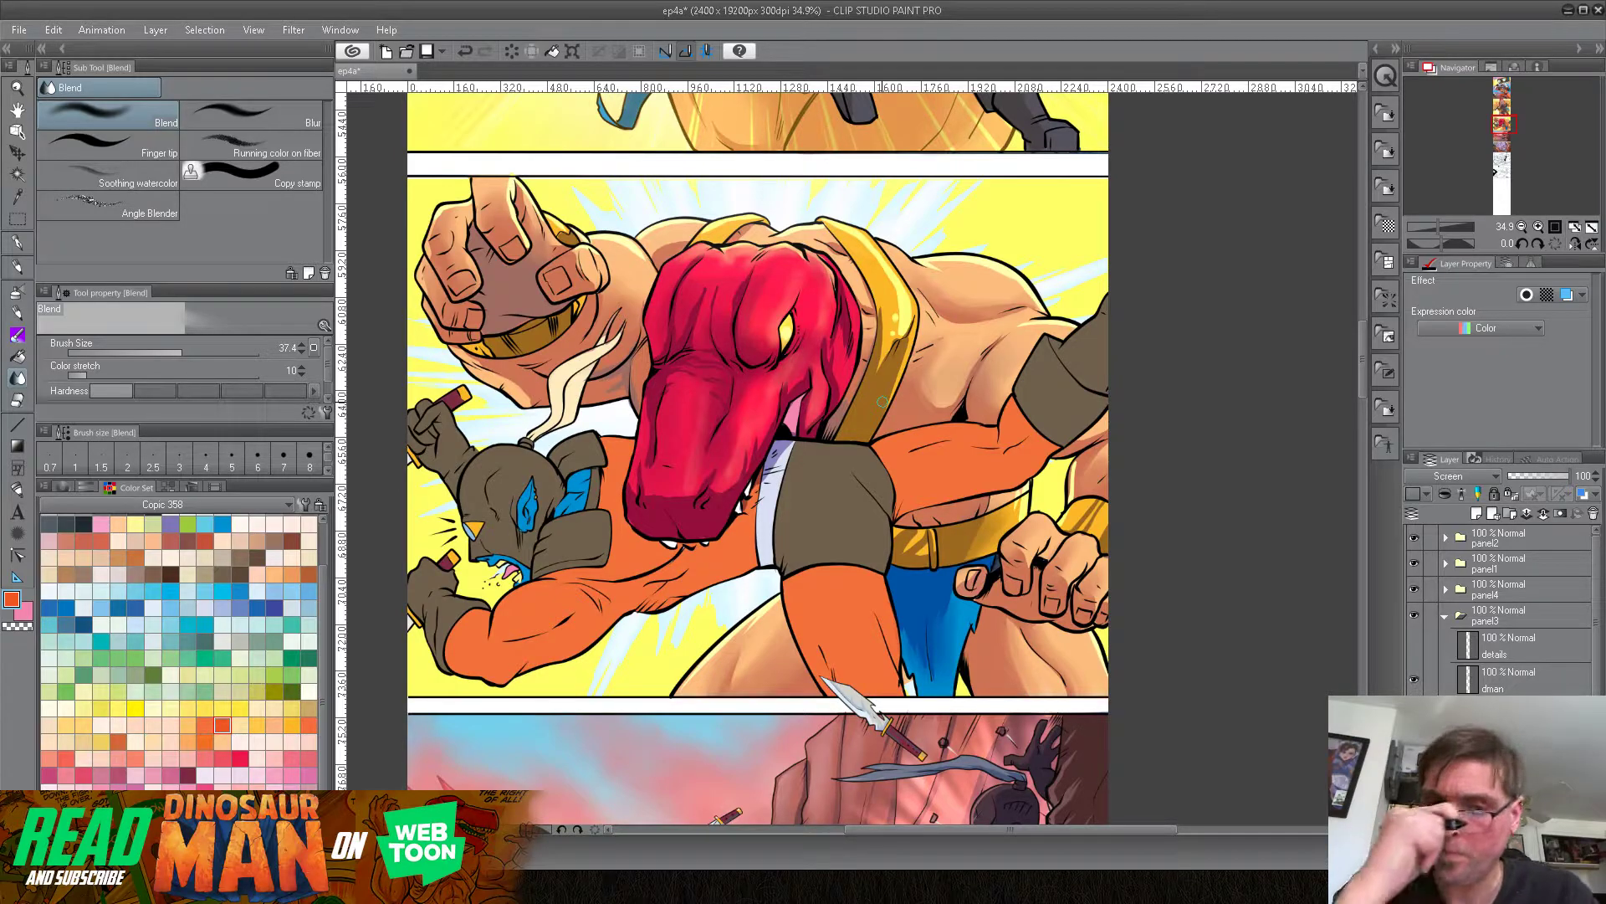
Step: Paint lavender shadows on the masked fighter's mask with the G-pen on the Multiply layer
{"action": "left_click", "coordinate": [17, 242]}
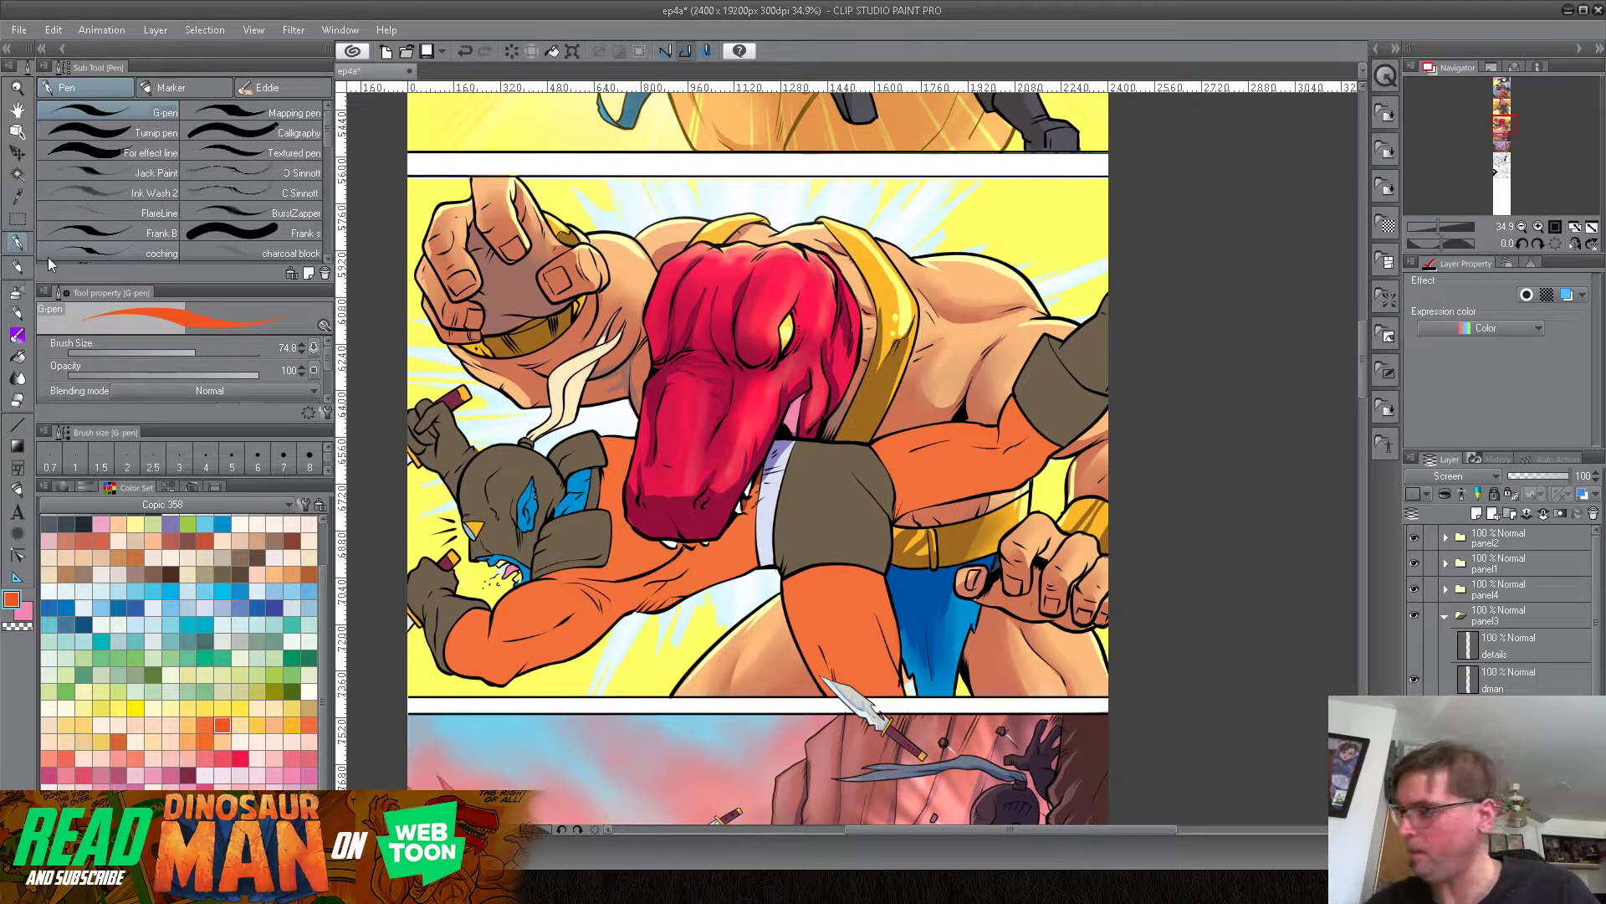
{"action": "left_click", "coordinate": [1508, 757]}
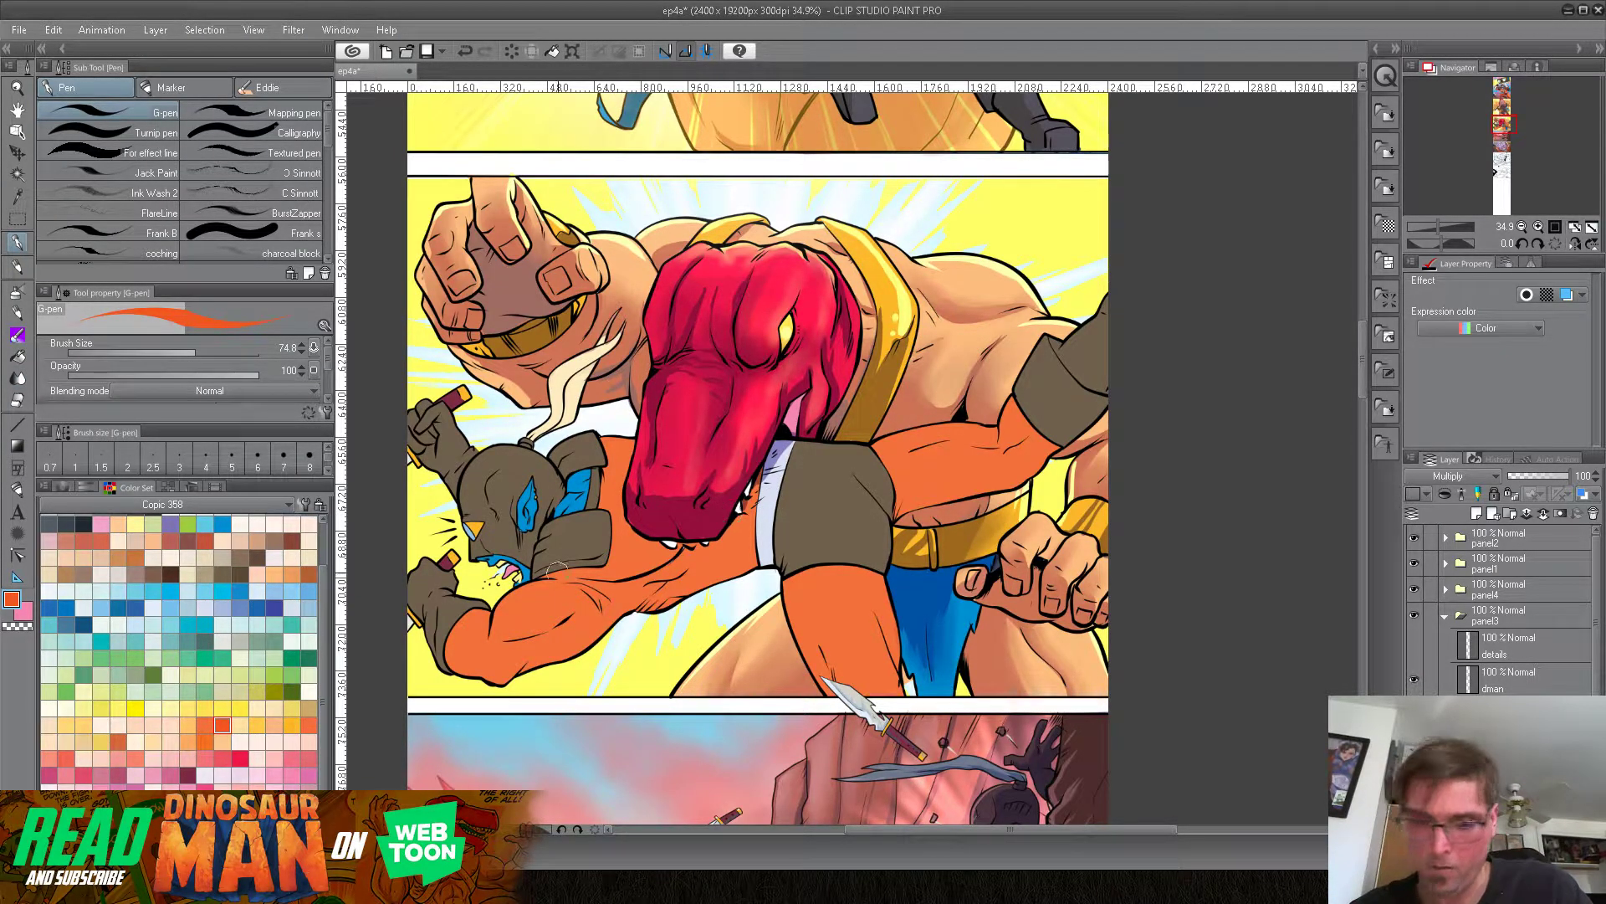
{"action": "left_click", "coordinate": [170, 809]}
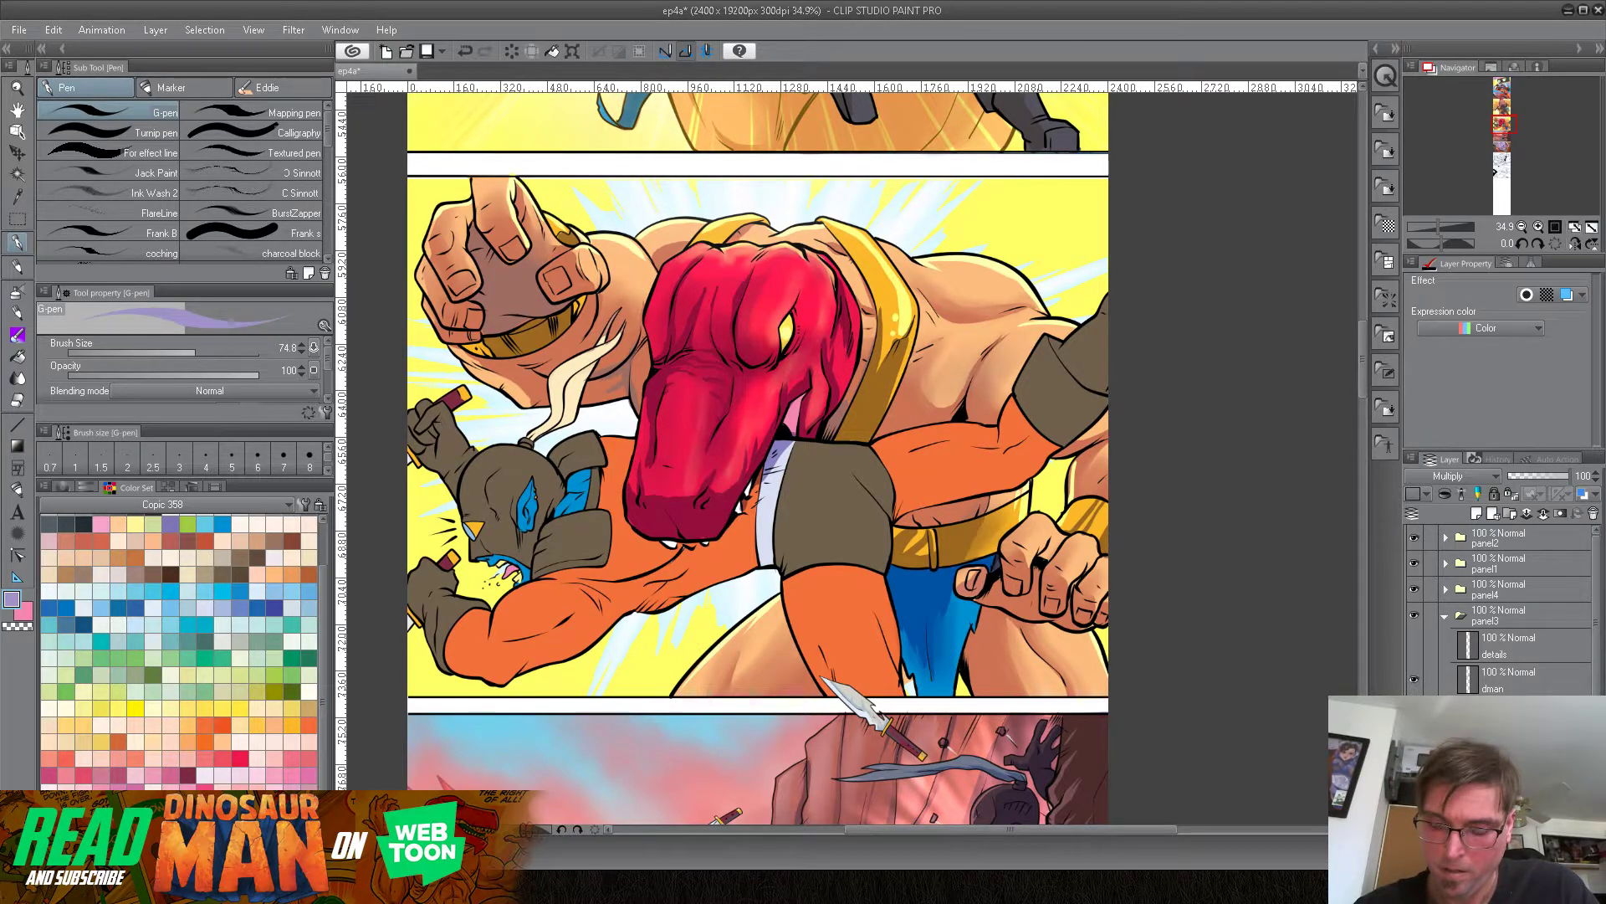
{"action": "left_click", "coordinate": [153, 809]}
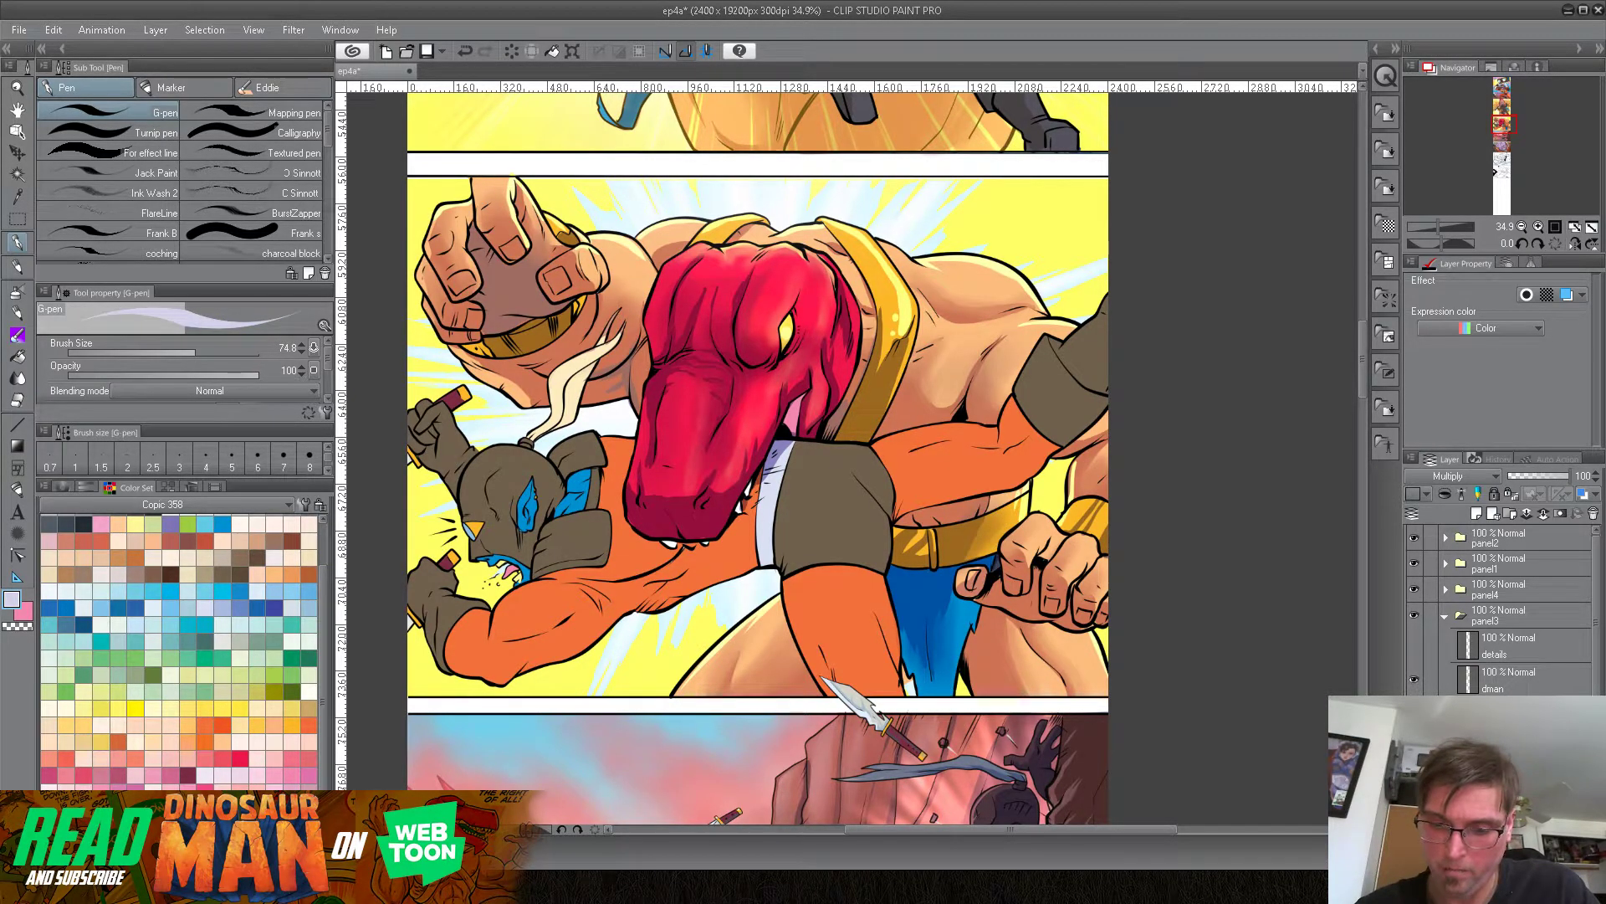
{"action": "left_click", "coordinate": [170, 809]}
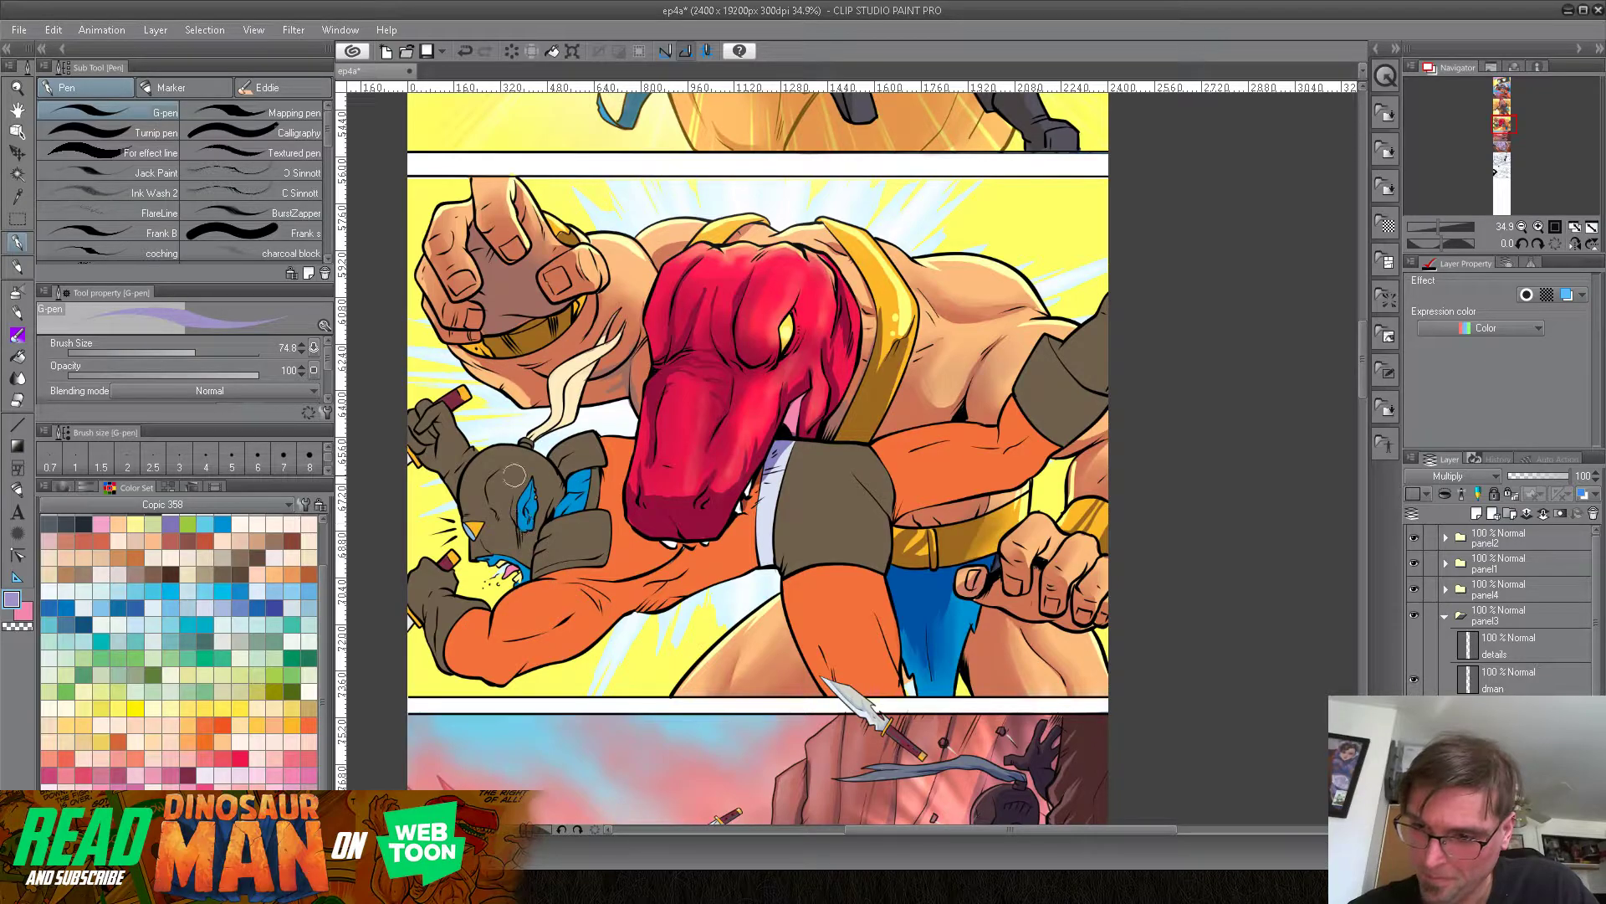
{"action": "mouse_move", "coordinate": [507, 466]}
{"action": "left_mouse_down"}
{"action": "mouse_move", "coordinate": [494, 507]}
{"action": "mouse_move", "coordinate": [492, 476]}
{"action": "mouse_move", "coordinate": [505, 521]}
{"action": "mouse_move", "coordinate": [512, 482]}
{"action": "mouse_move", "coordinate": [512, 526]}
{"action": "mouse_move", "coordinate": [537, 501]}
{"action": "left_mouse_up"}
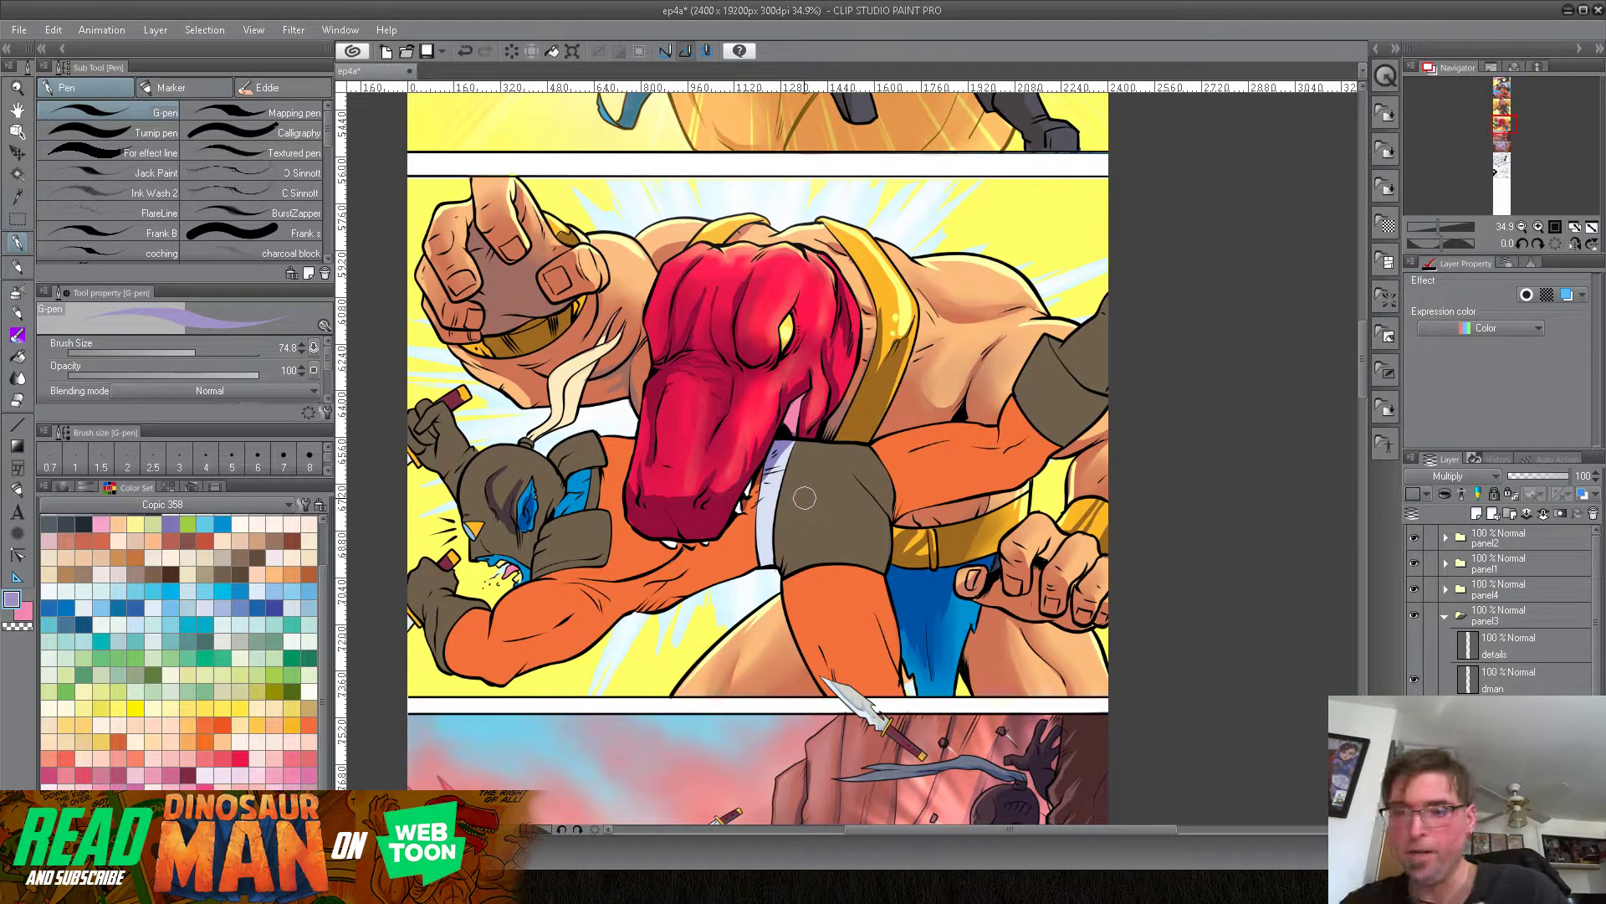
Step: Make the dman layer the reference and fill the fighter's mask, shoulder pad and blue collar with lavender on the Multiply layer
{"action": "left_click", "coordinate": [1553, 685]}
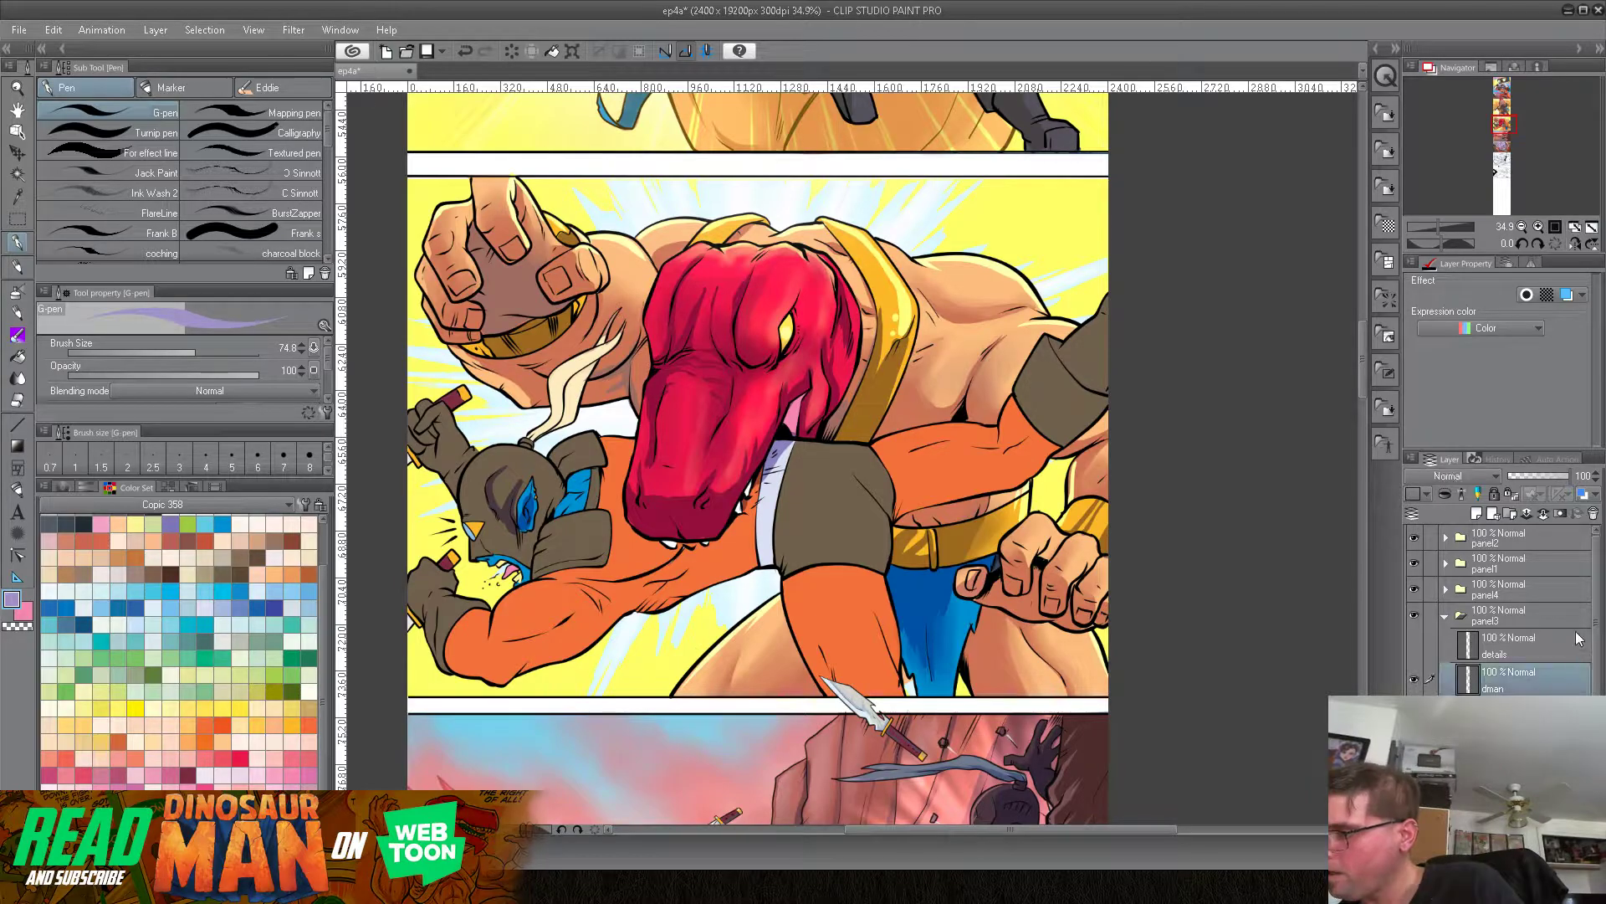
{"action": "left_click", "coordinate": [1531, 716]}
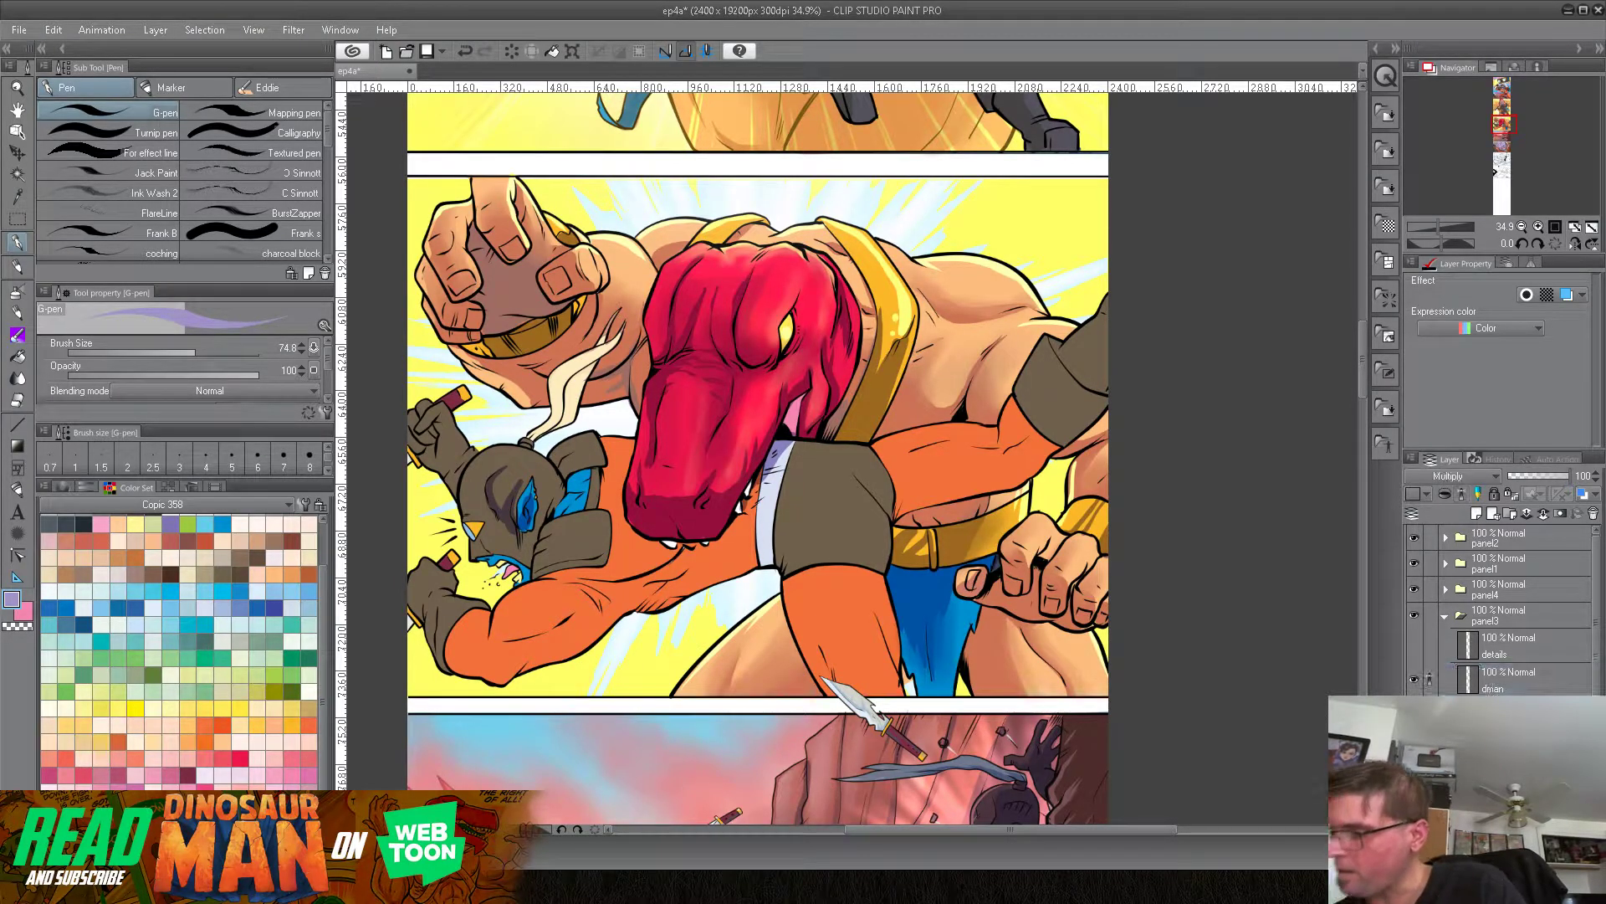
{"action": "left_click", "coordinate": [599, 525]}
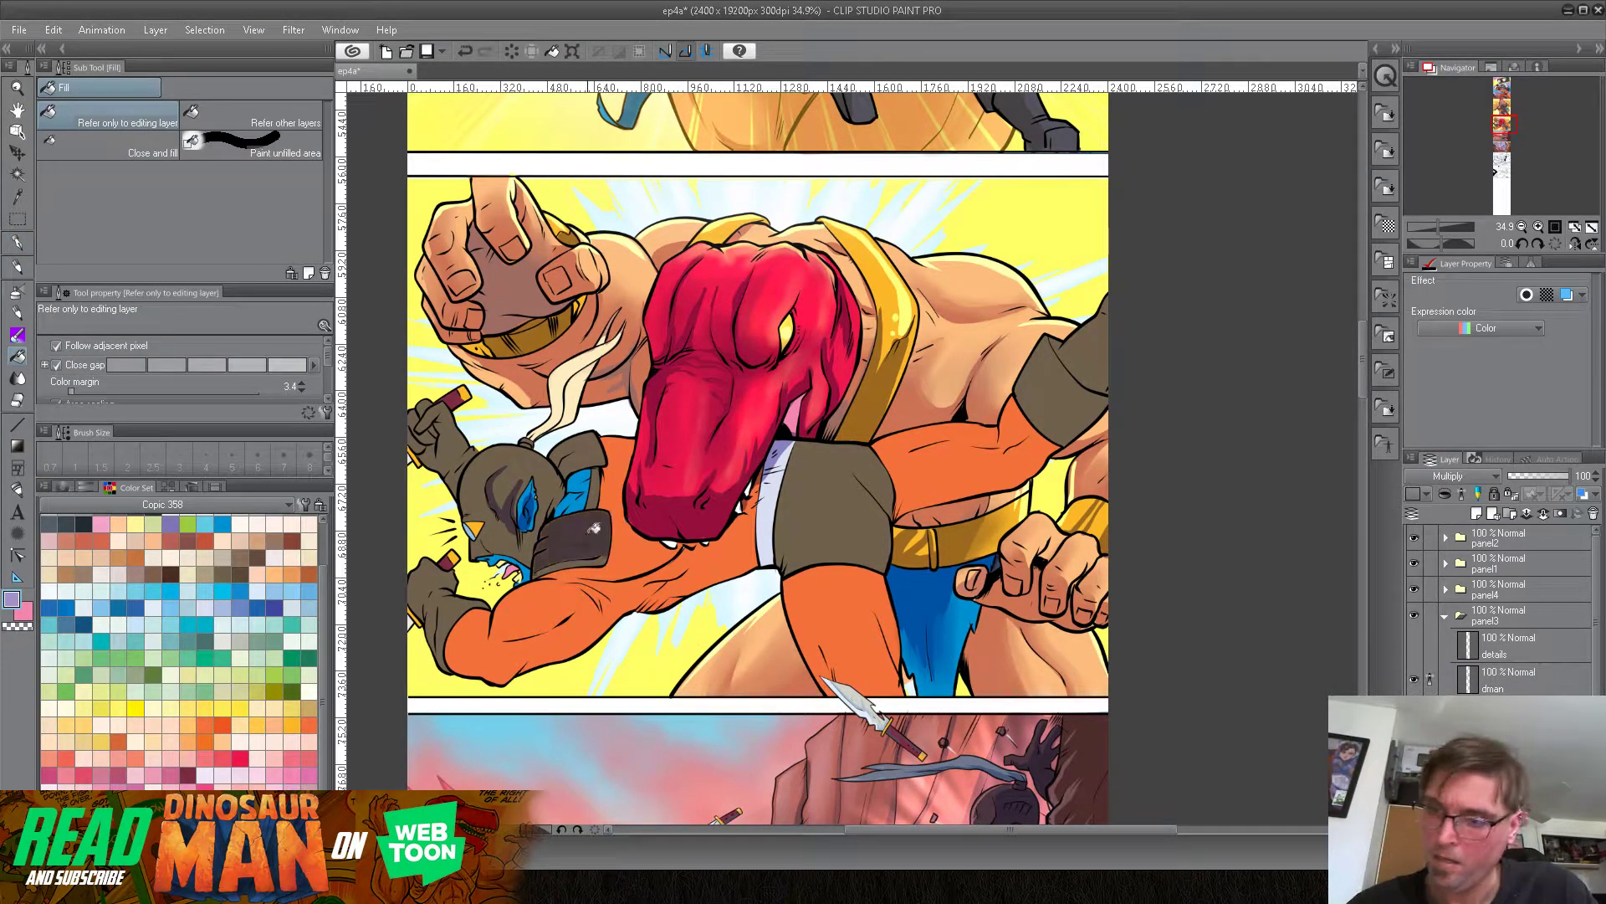
{"action": "left_click", "coordinate": [591, 489]}
{"action": "left_click", "coordinate": [583, 476]}
{"action": "left_click", "coordinate": [548, 478]}
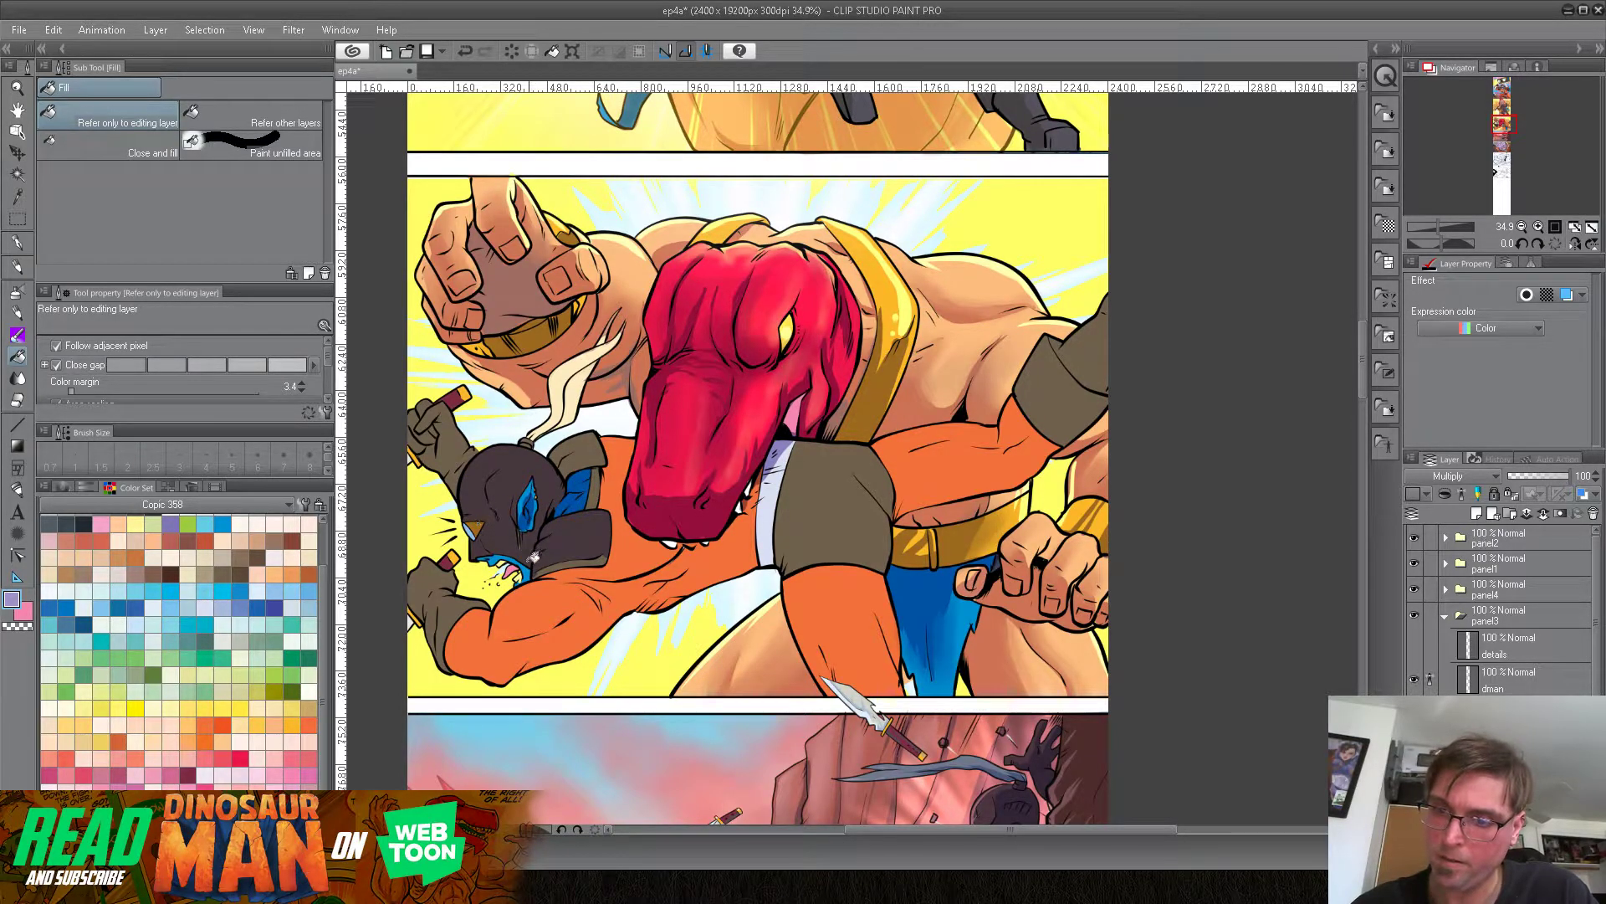
Step: Fill the masked fighter's arm, torso and shorts with the lavender shadow, and undo the fills on the legs that leak into the background
{"action": "left_click", "coordinate": [586, 604]}
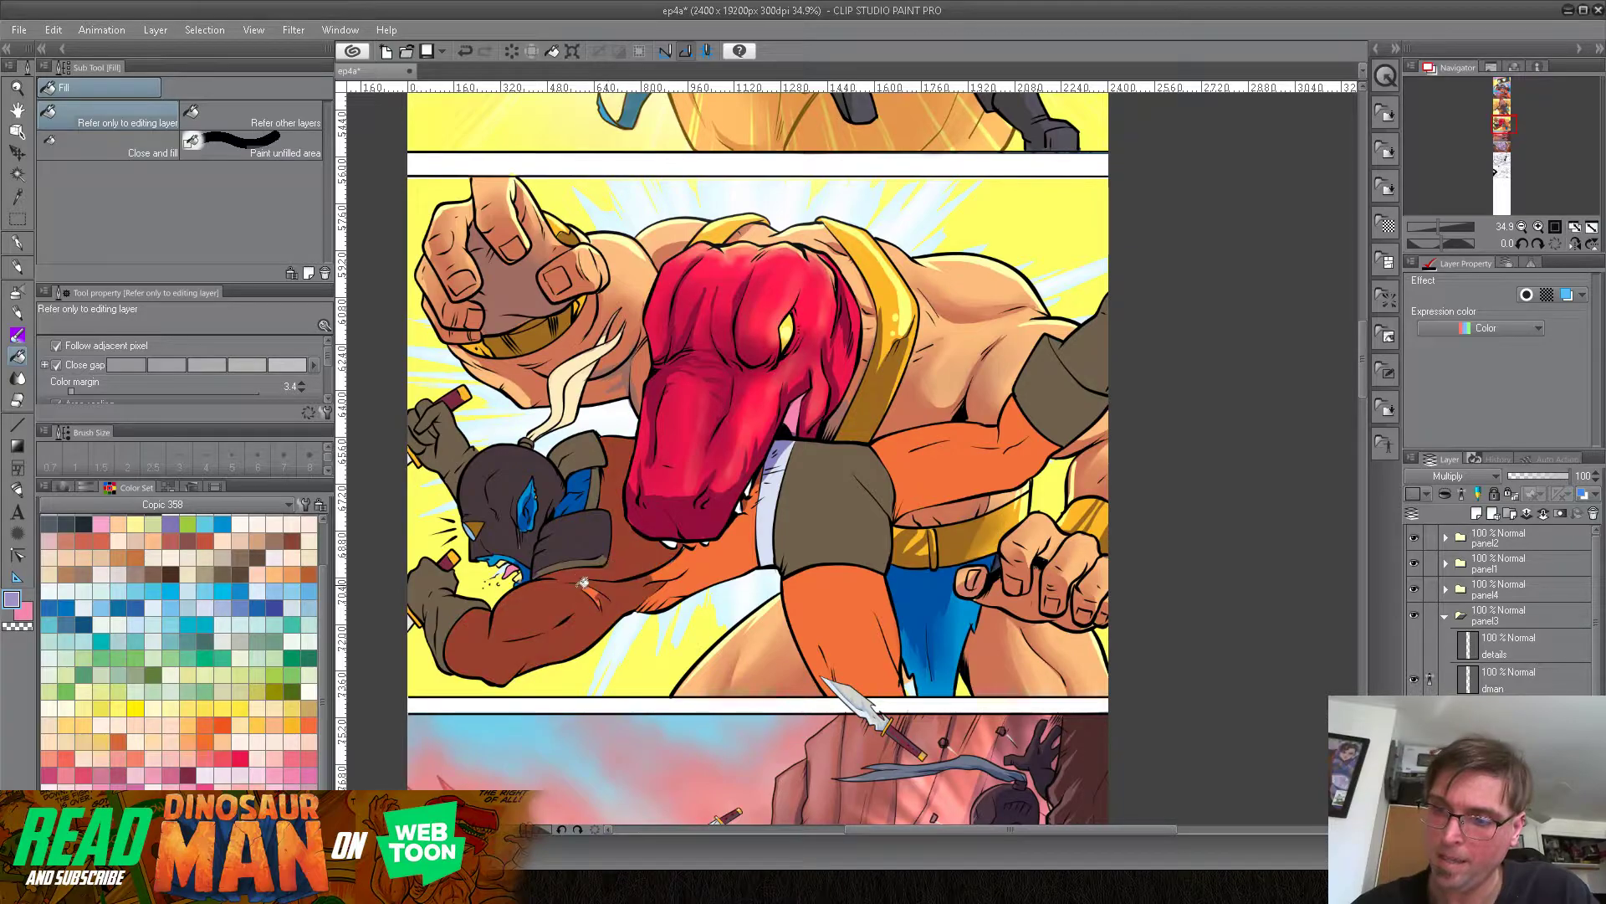
{"action": "left_click", "coordinate": [661, 576]}
{"action": "left_click", "coordinate": [866, 536]}
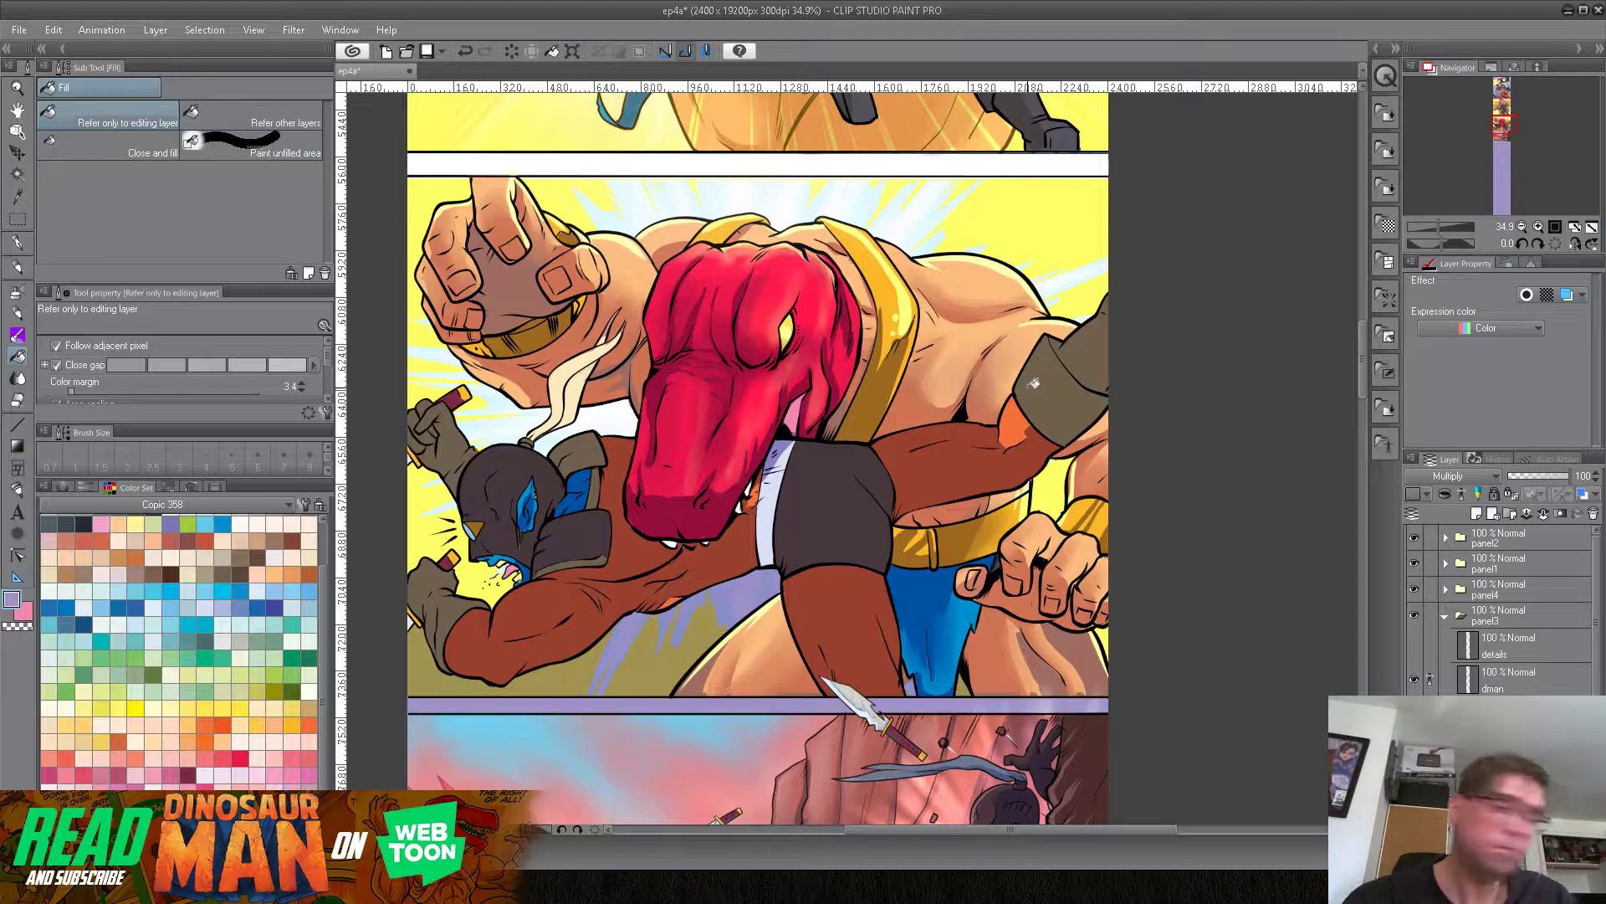
{"action": "left_click", "coordinate": [467, 51]}
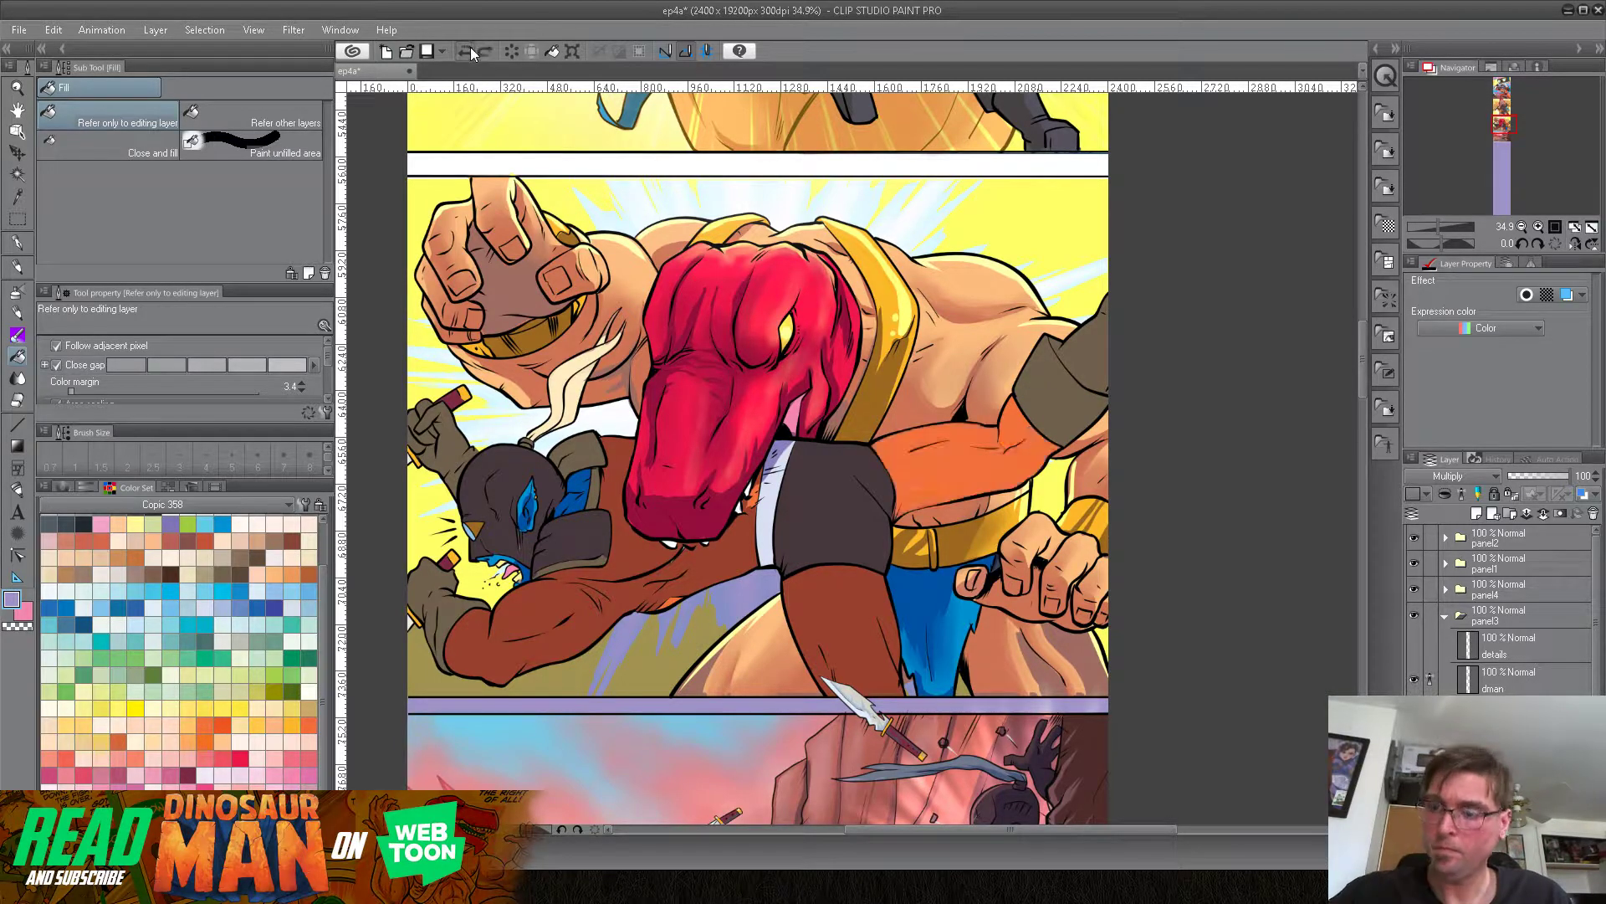
{"action": "left_click", "coordinate": [467, 50]}
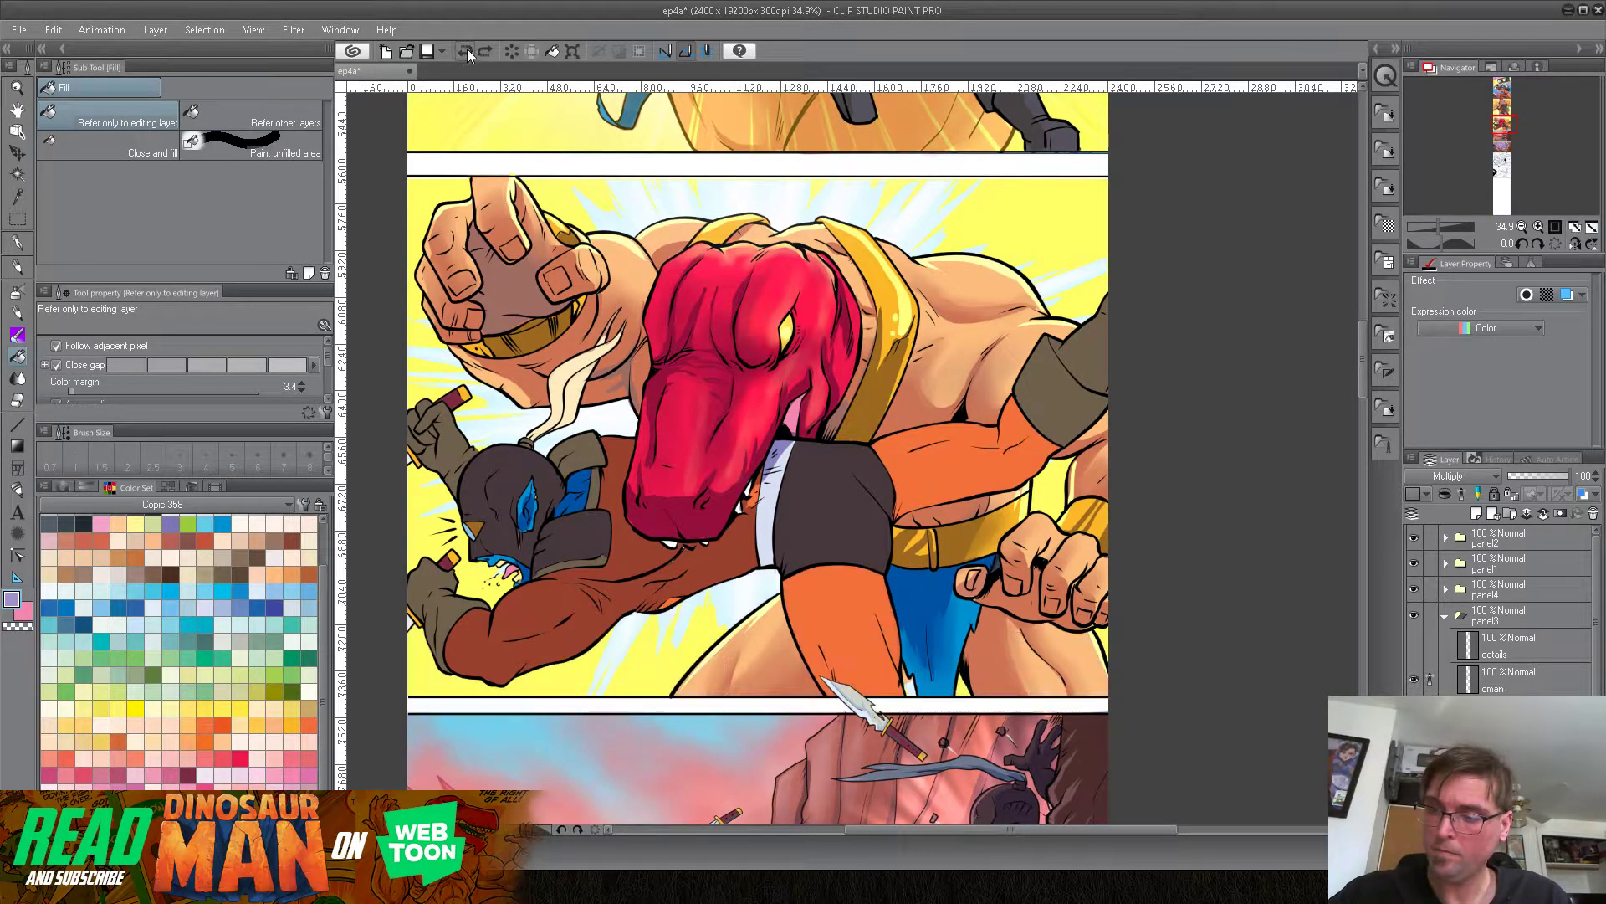
Step: Fill the fighter's extended leg, its boot and the lower thigh with lavender, closing the thigh's open end with the G-pen
{"action": "left_click", "coordinate": [955, 464]}
{"action": "left_click", "coordinate": [1098, 346]}
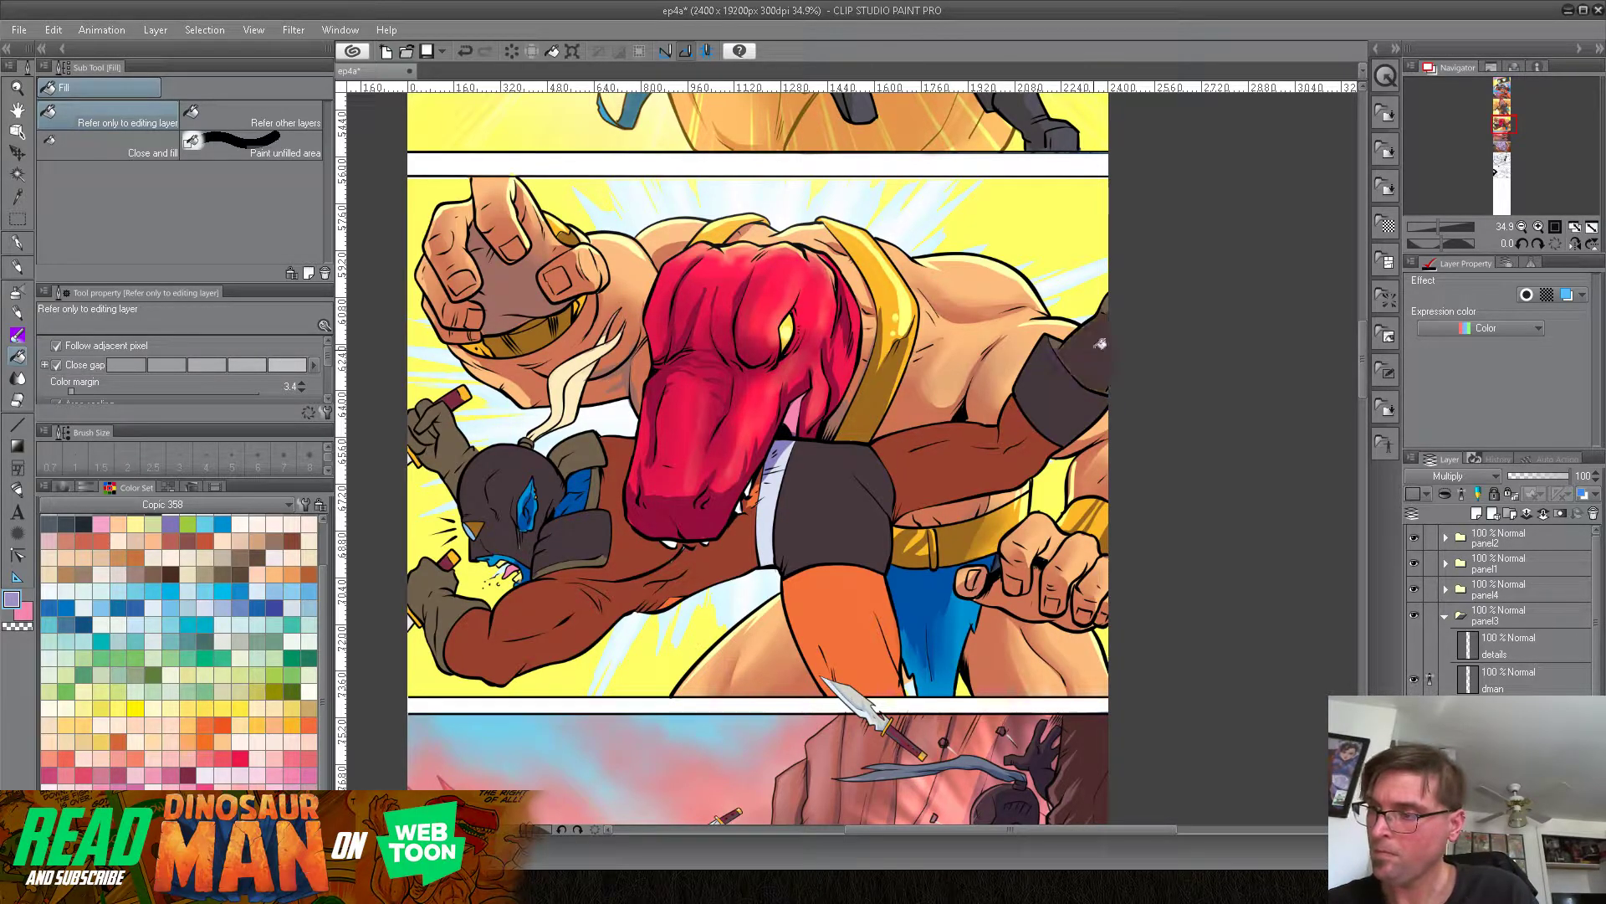
{"action": "left_click", "coordinate": [17, 243]}
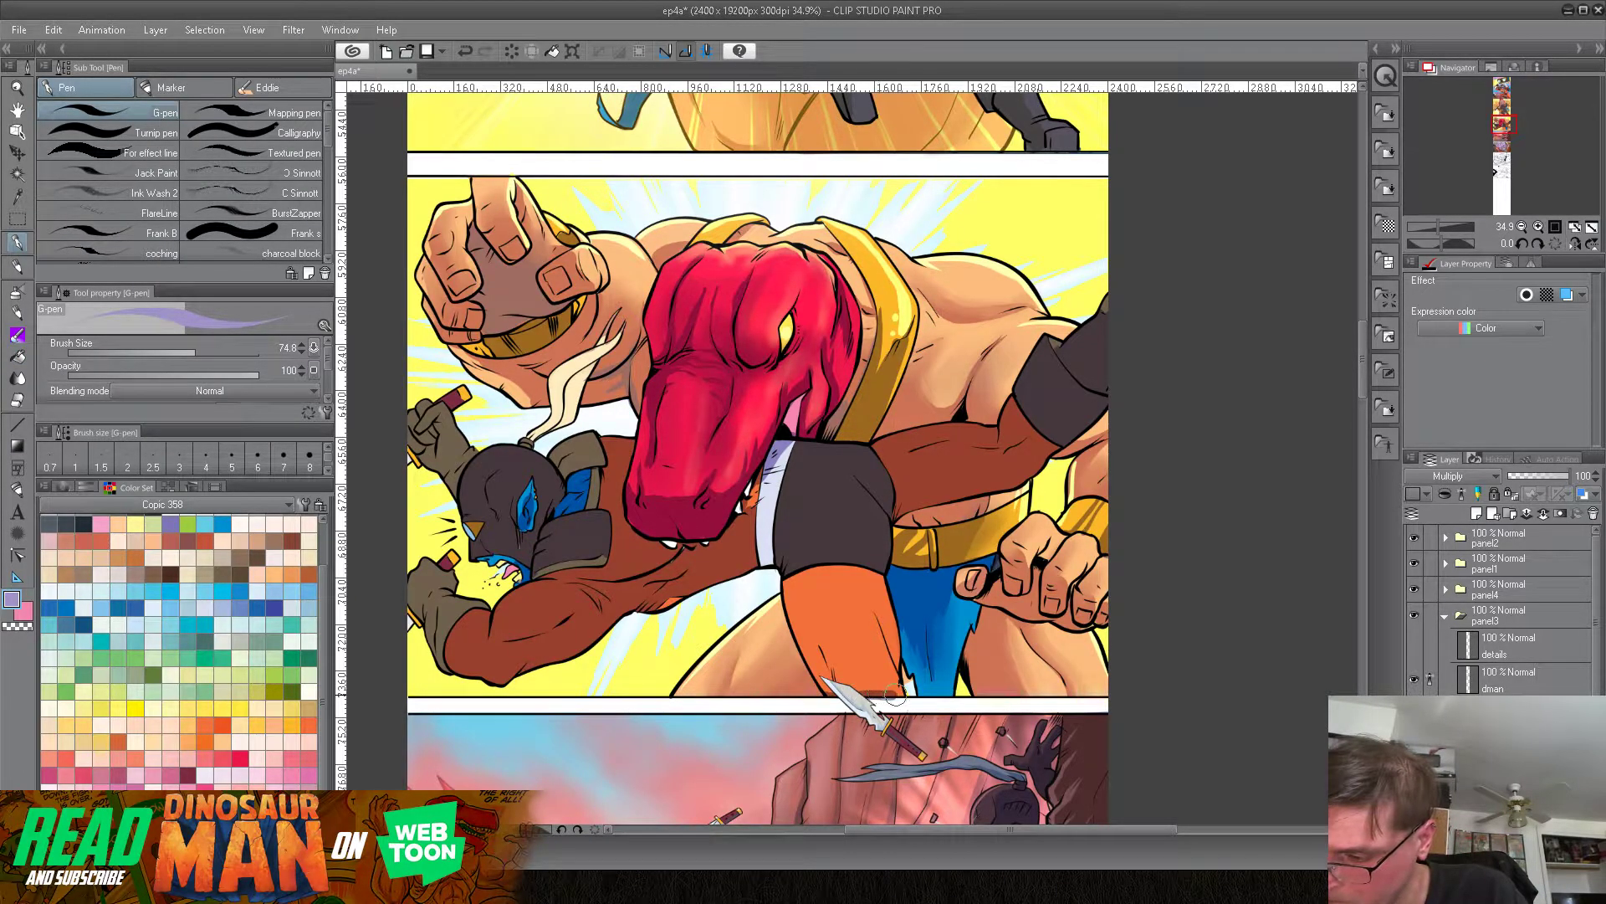
{"action": "key", "text": "g"}
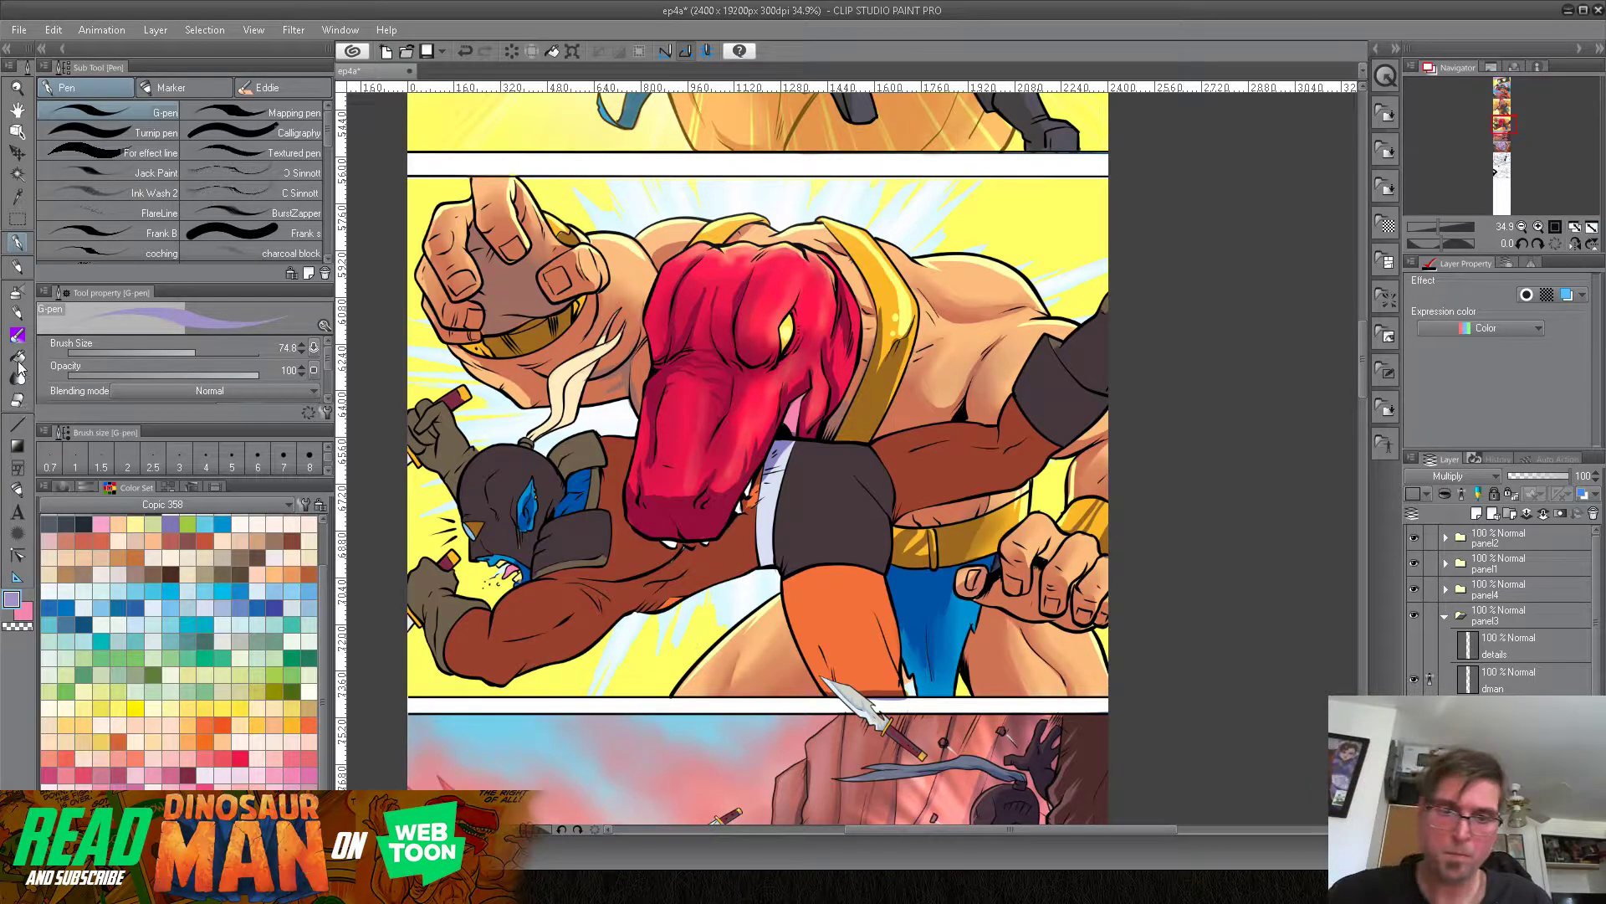
{"action": "left_click", "coordinate": [851, 563]}
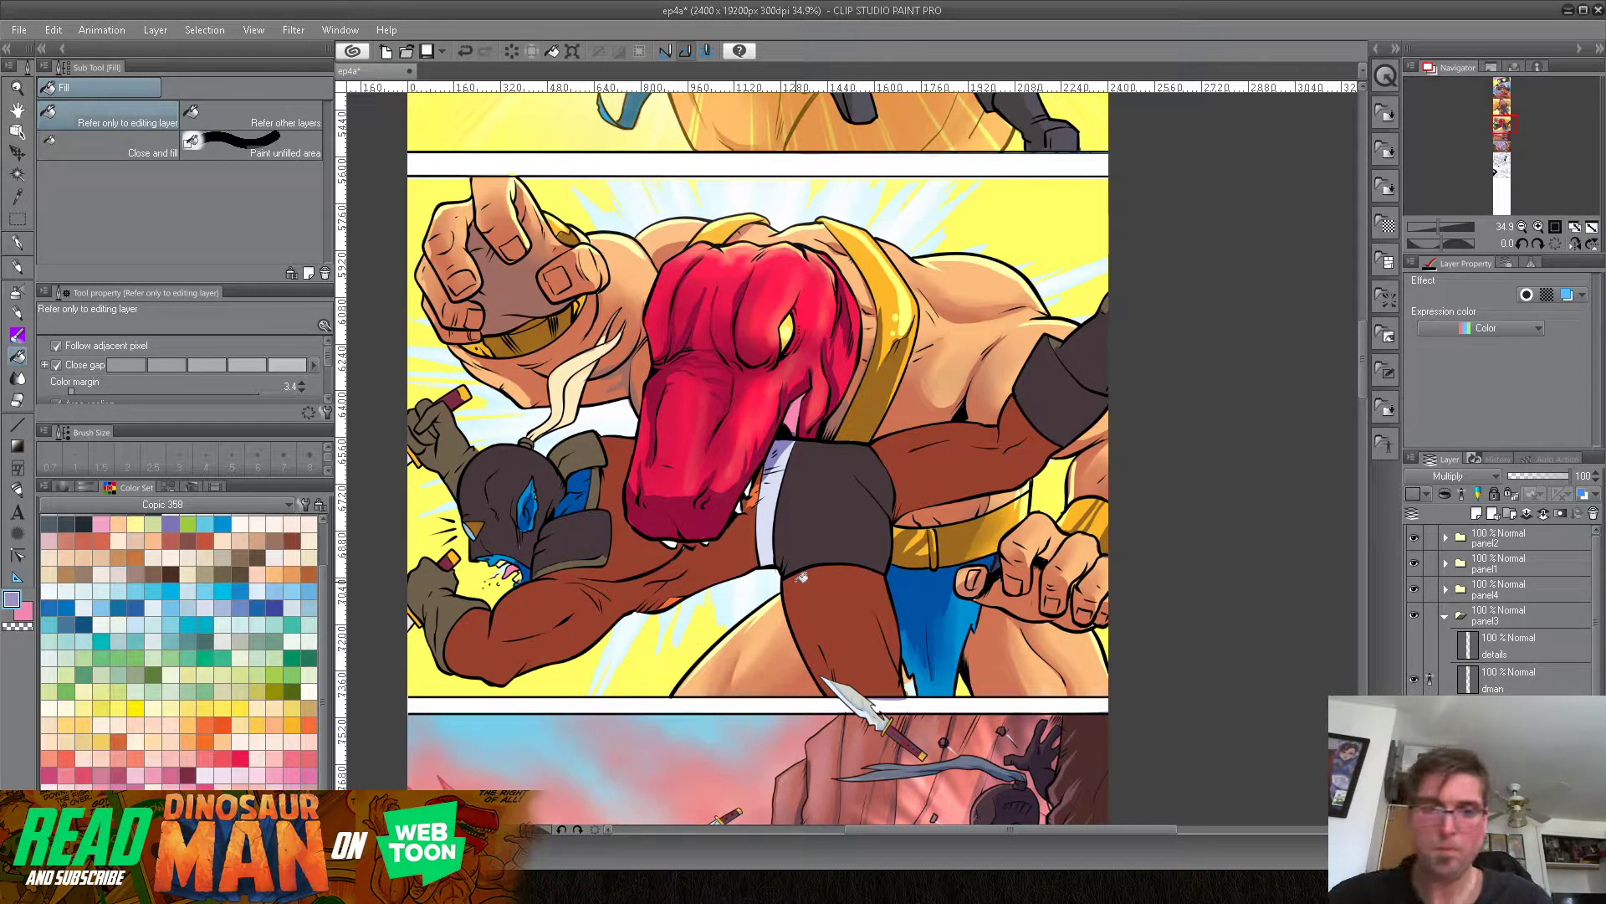
Step: Paint lavender shadow over the unshaded skin beside the dinosaur's teeth and over the fighter's white waistband with the G-pen
{"action": "key", "text": "p"}
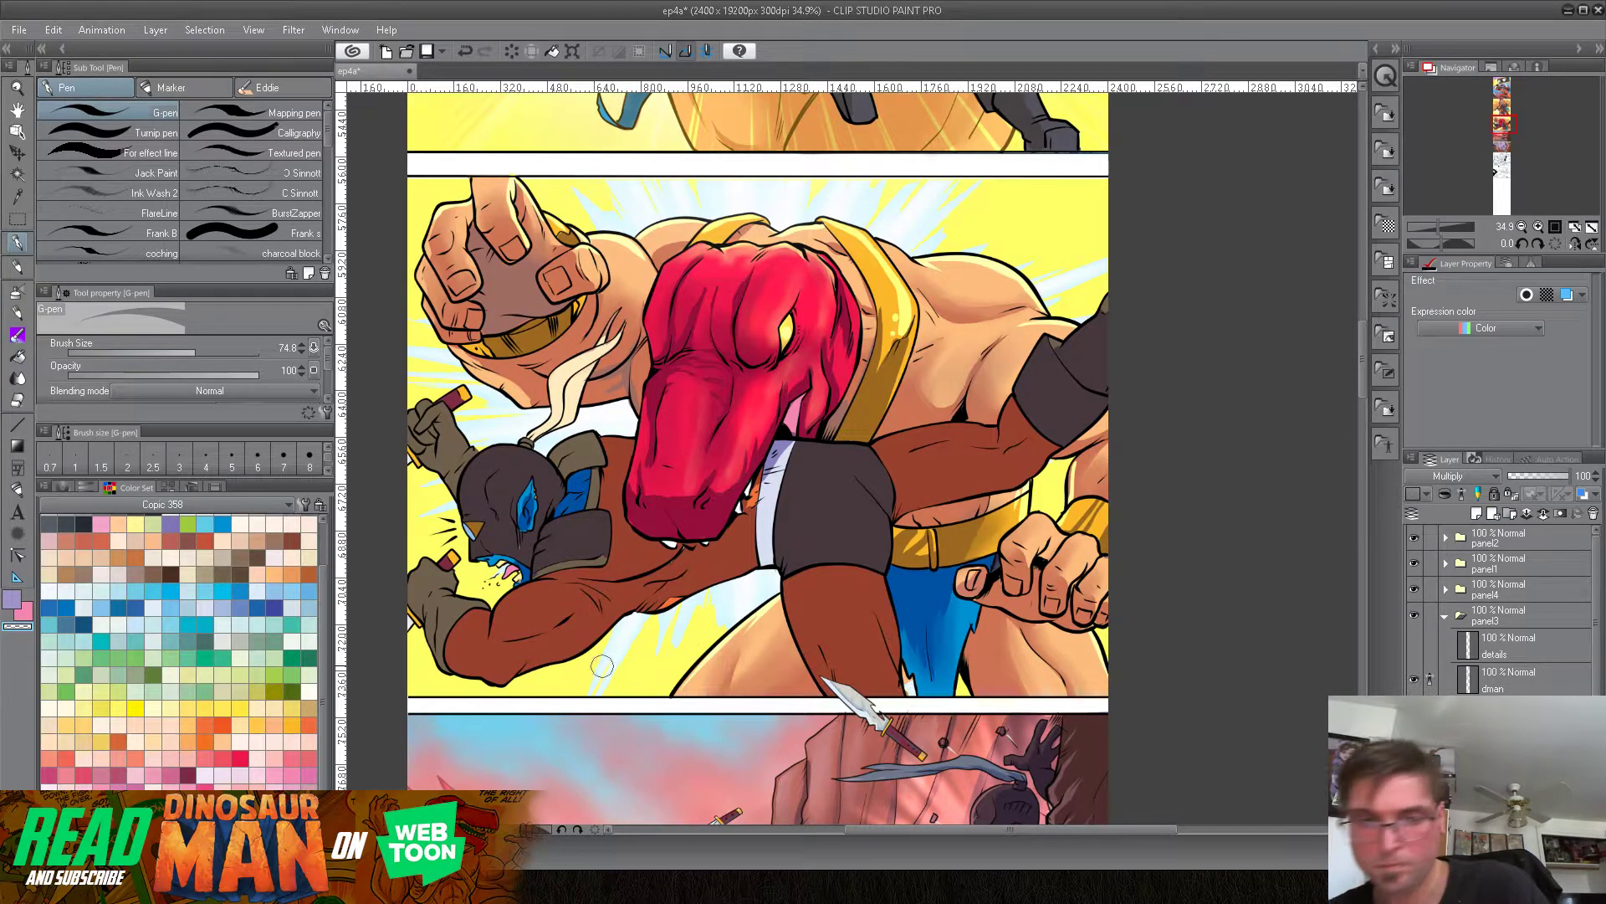
{"action": "left_click", "coordinate": [136, 623]}
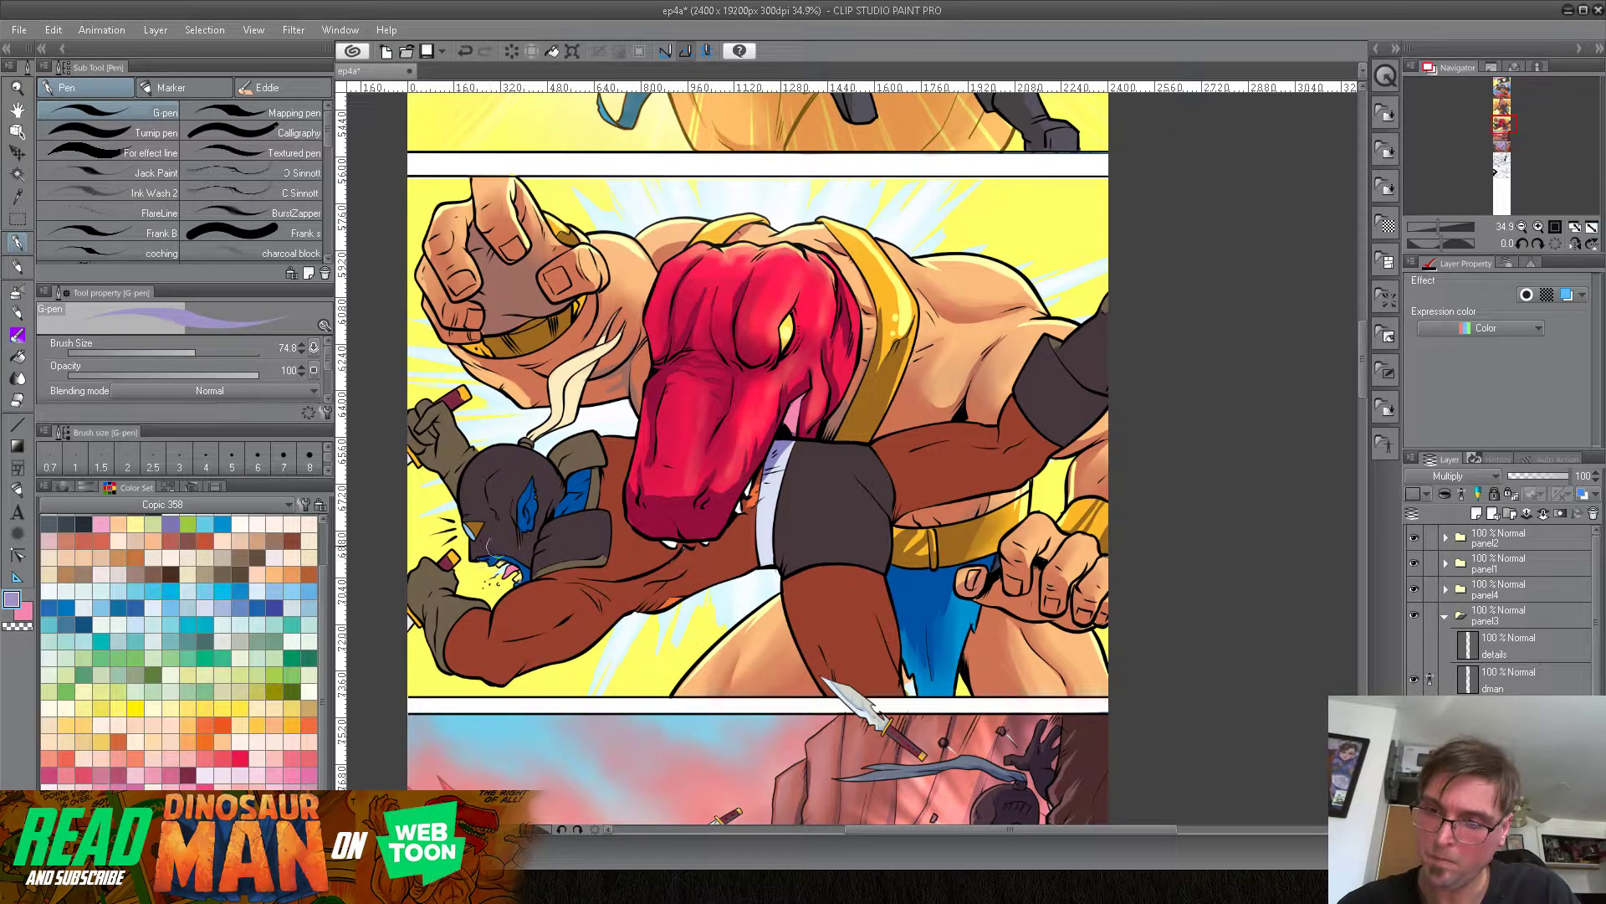
{"action": "left_click_drag", "start_coordinate": [762, 482], "coordinate": [748, 510]}
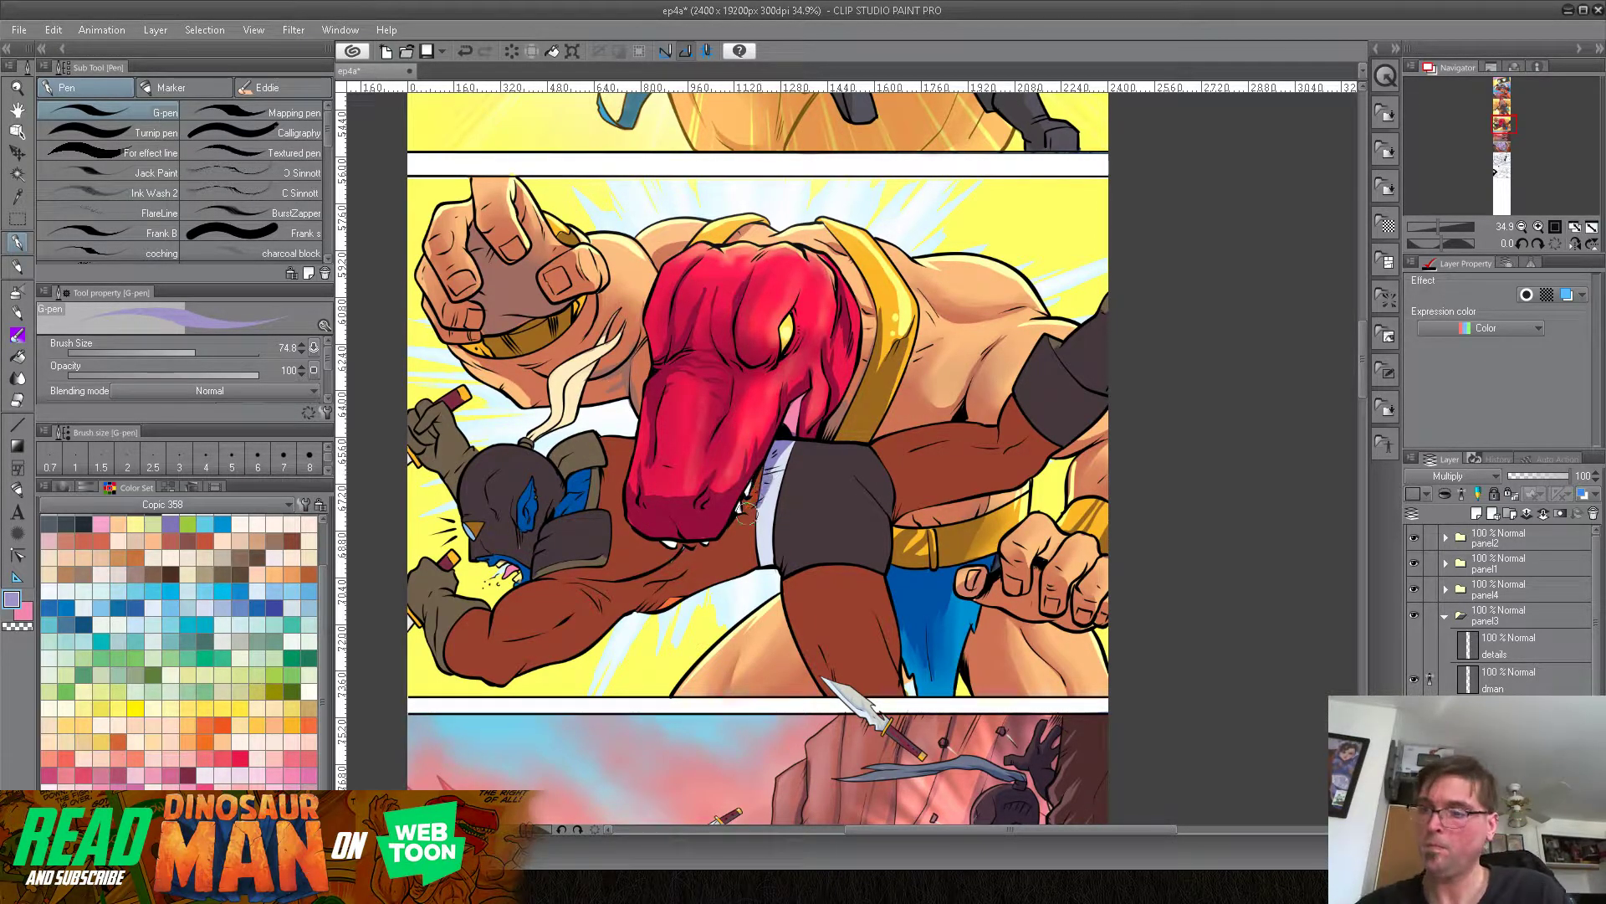
{"action": "mouse_move", "coordinate": [794, 440]}
{"action": "left_mouse_down"}
{"action": "mouse_move", "coordinate": [758, 516]}
{"action": "mouse_move", "coordinate": [787, 467]}
{"action": "mouse_move", "coordinate": [764, 556]}
{"action": "mouse_move", "coordinate": [771, 511]}
{"action": "left_mouse_up"}
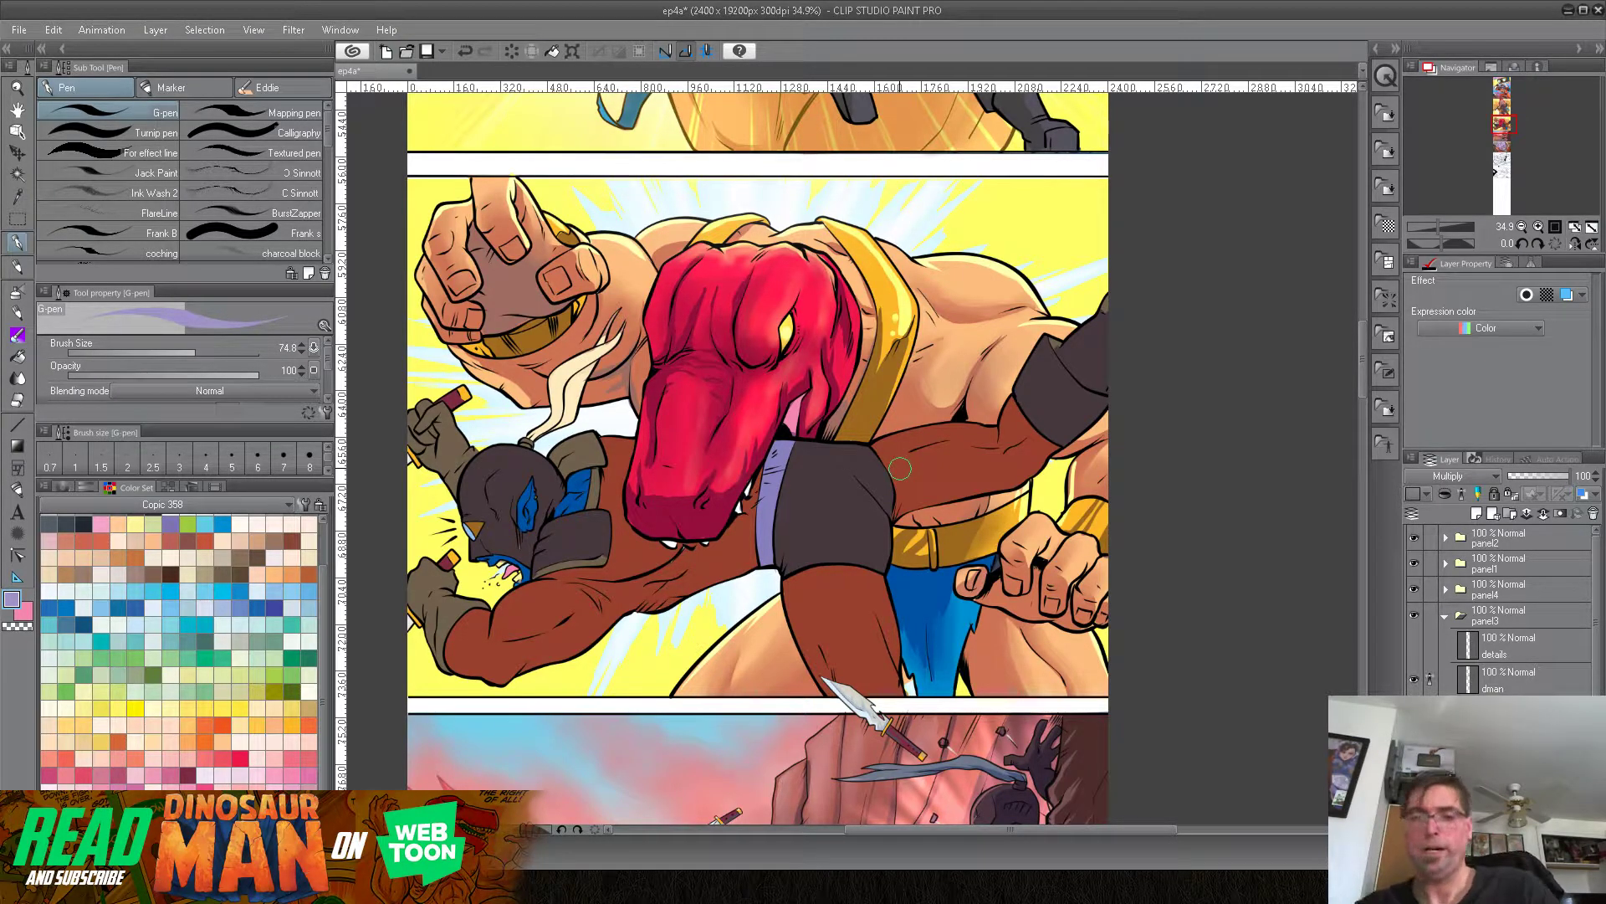
Step: Carve lit areas out of the shadow on the fighter's shorts, torso, arm and legs with a transparent G-pen at size 48.5
{"action": "left_click", "coordinate": [17, 628]}
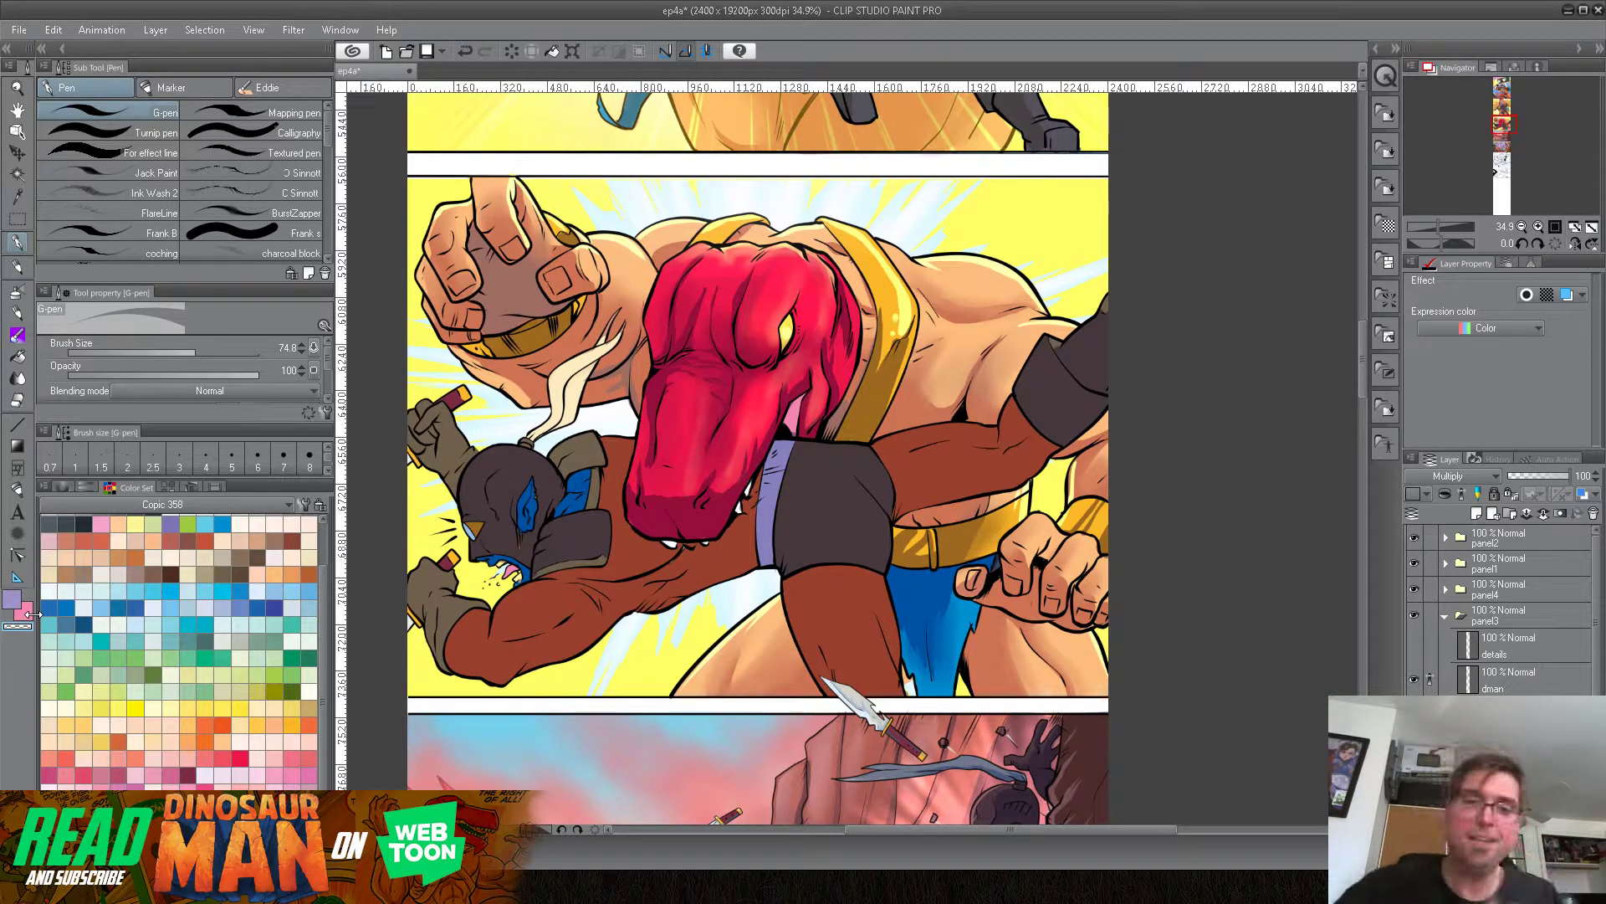
{"action": "left_click", "coordinate": [16, 377]}
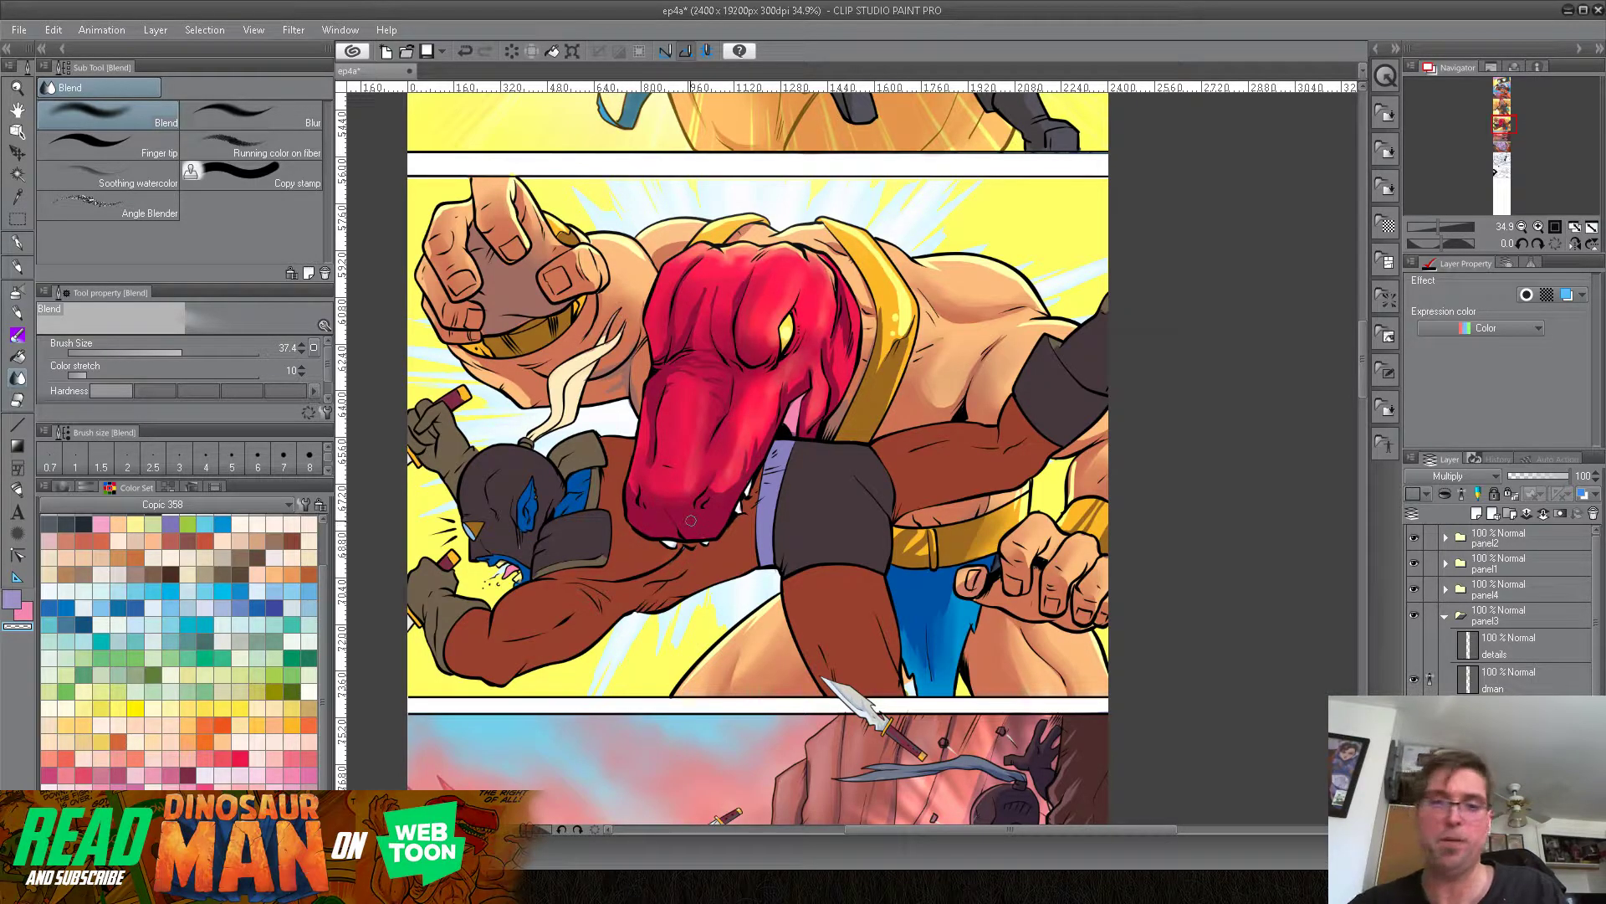
{"action": "left_click", "coordinate": [17, 242]}
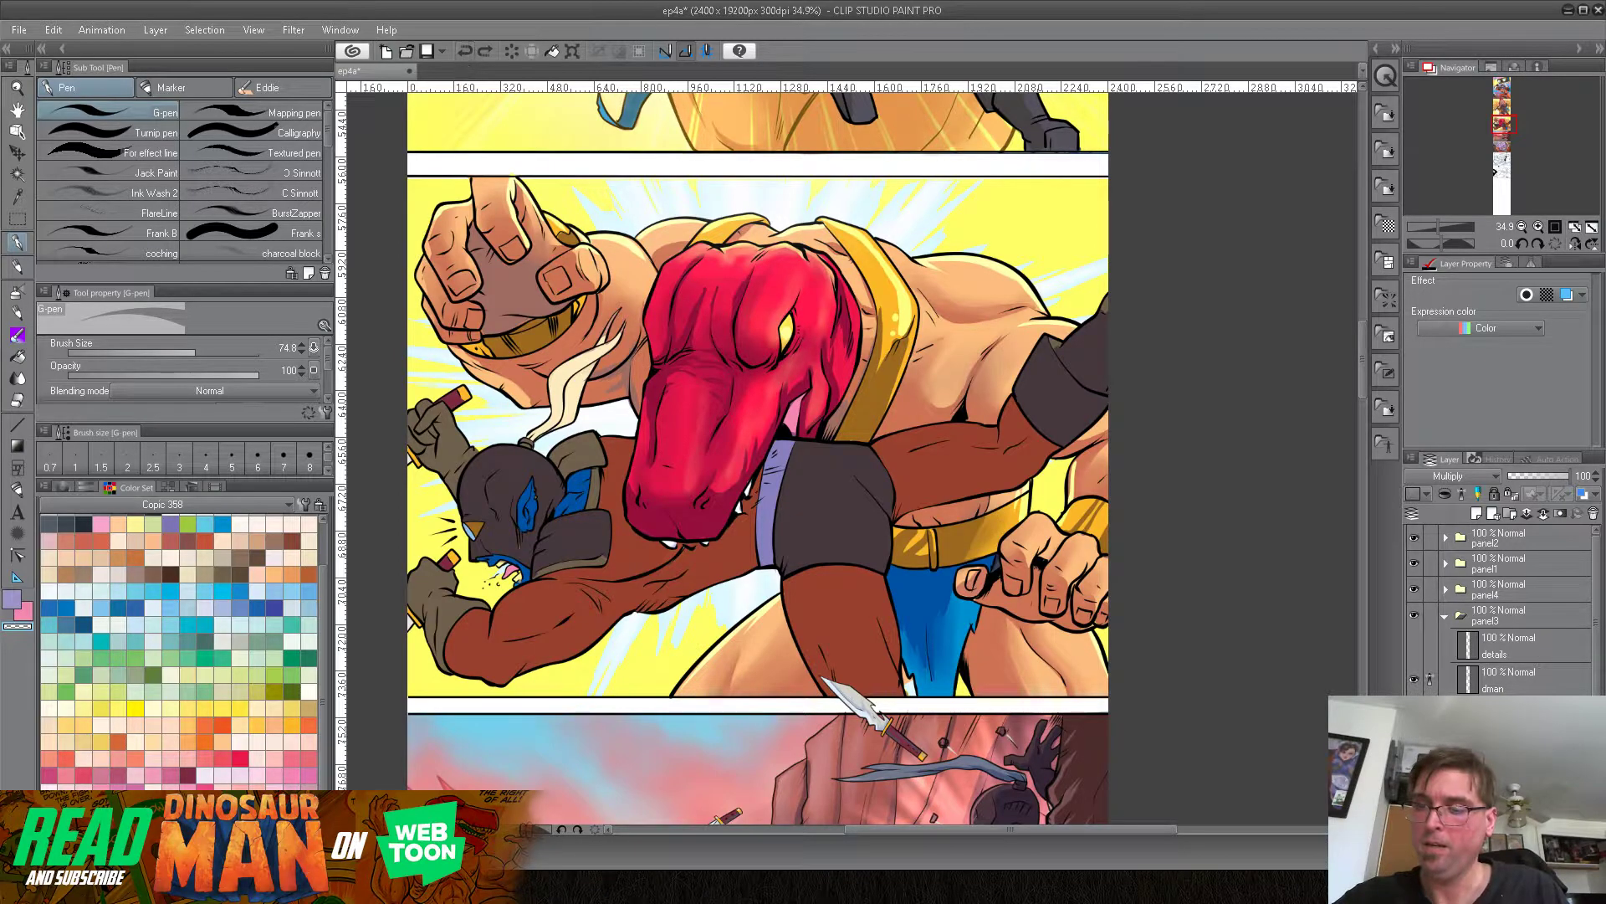
{"action": "left_click_drag", "start_coordinate": [195, 350], "coordinate": [188, 352]}
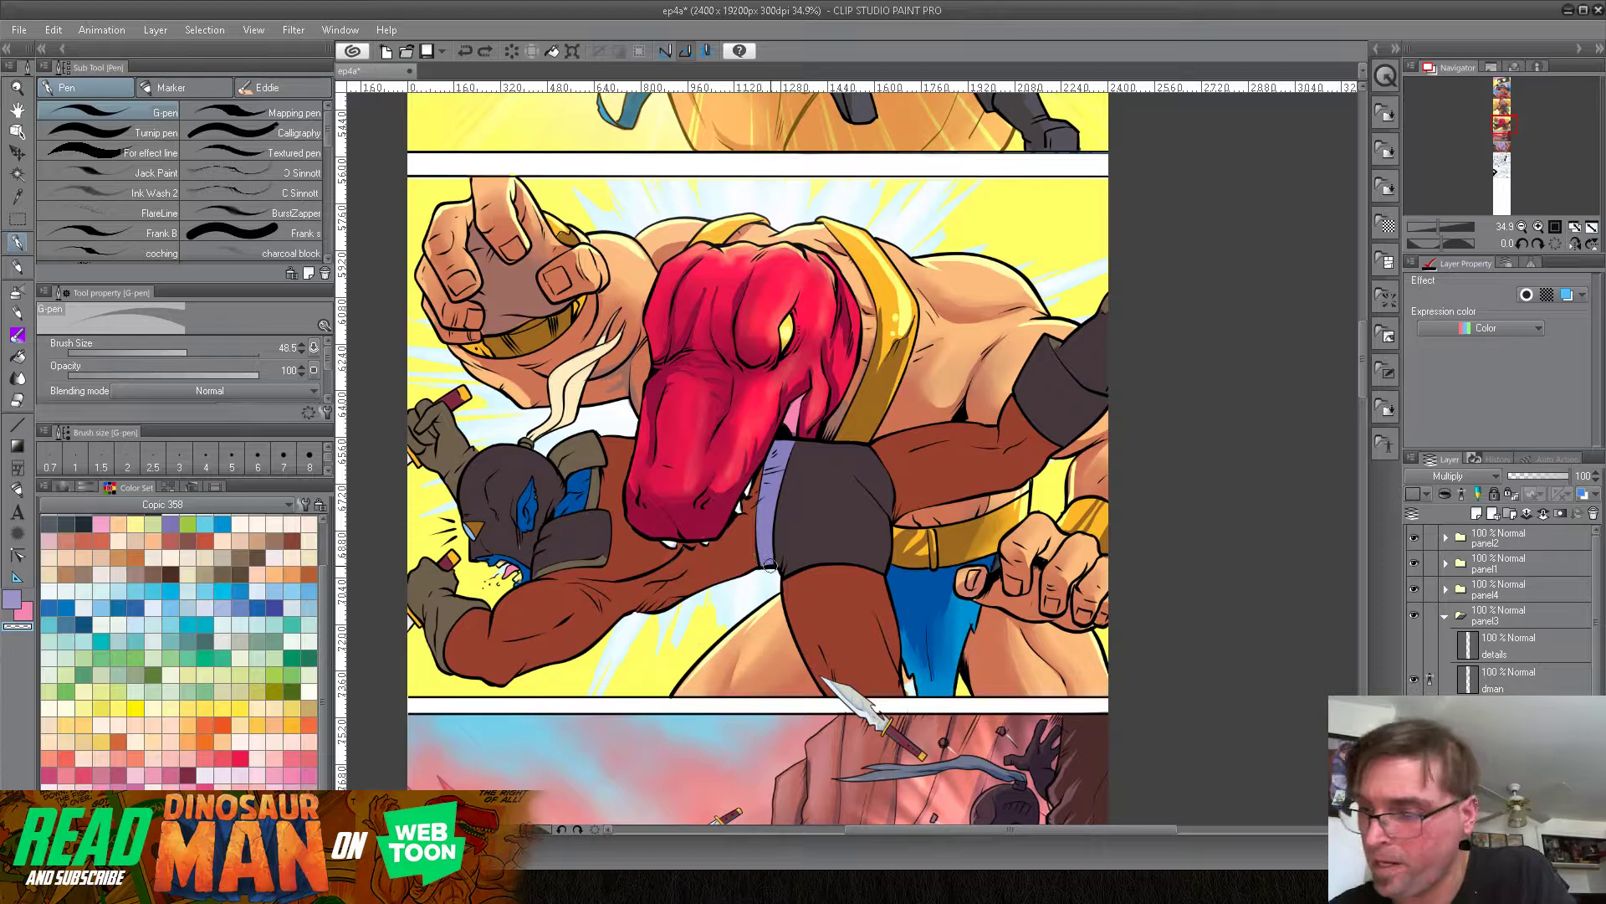
{"action": "left_click_drag", "start_coordinate": [775, 556], "coordinate": [801, 540]}
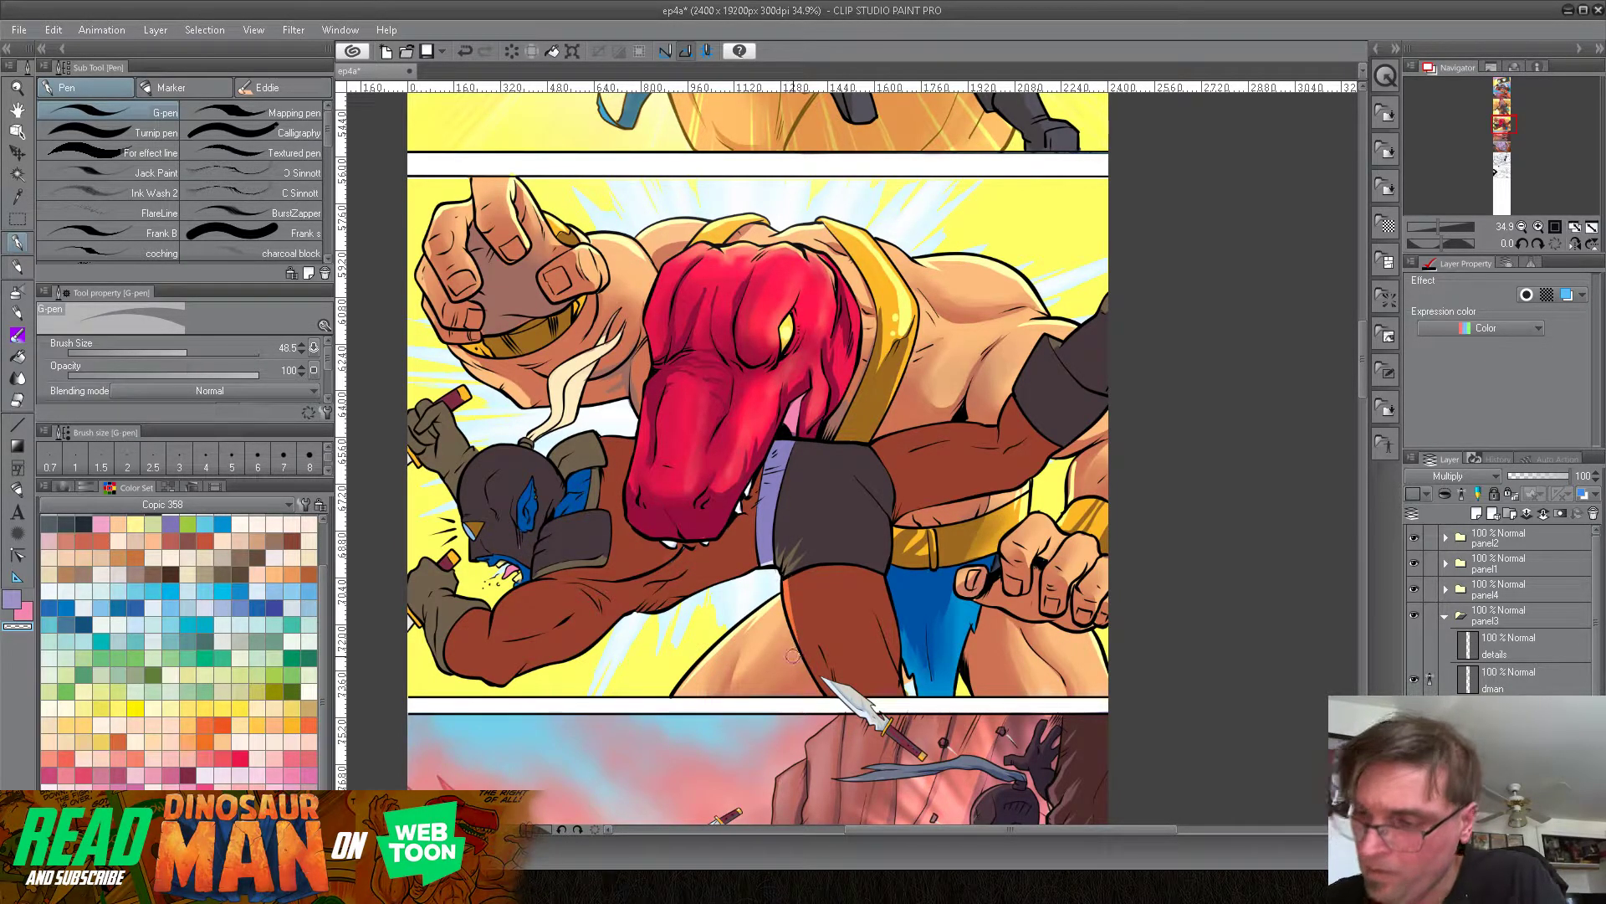
{"action": "mouse_move", "coordinate": [760, 558]}
{"action": "left_mouse_down"}
{"action": "mouse_move", "coordinate": [719, 577]}
{"action": "mouse_move", "coordinate": [741, 533]}
{"action": "mouse_move", "coordinate": [698, 585]}
{"action": "mouse_move", "coordinate": [724, 576]}
{"action": "mouse_move", "coordinate": [634, 604]}
{"action": "left_mouse_up"}
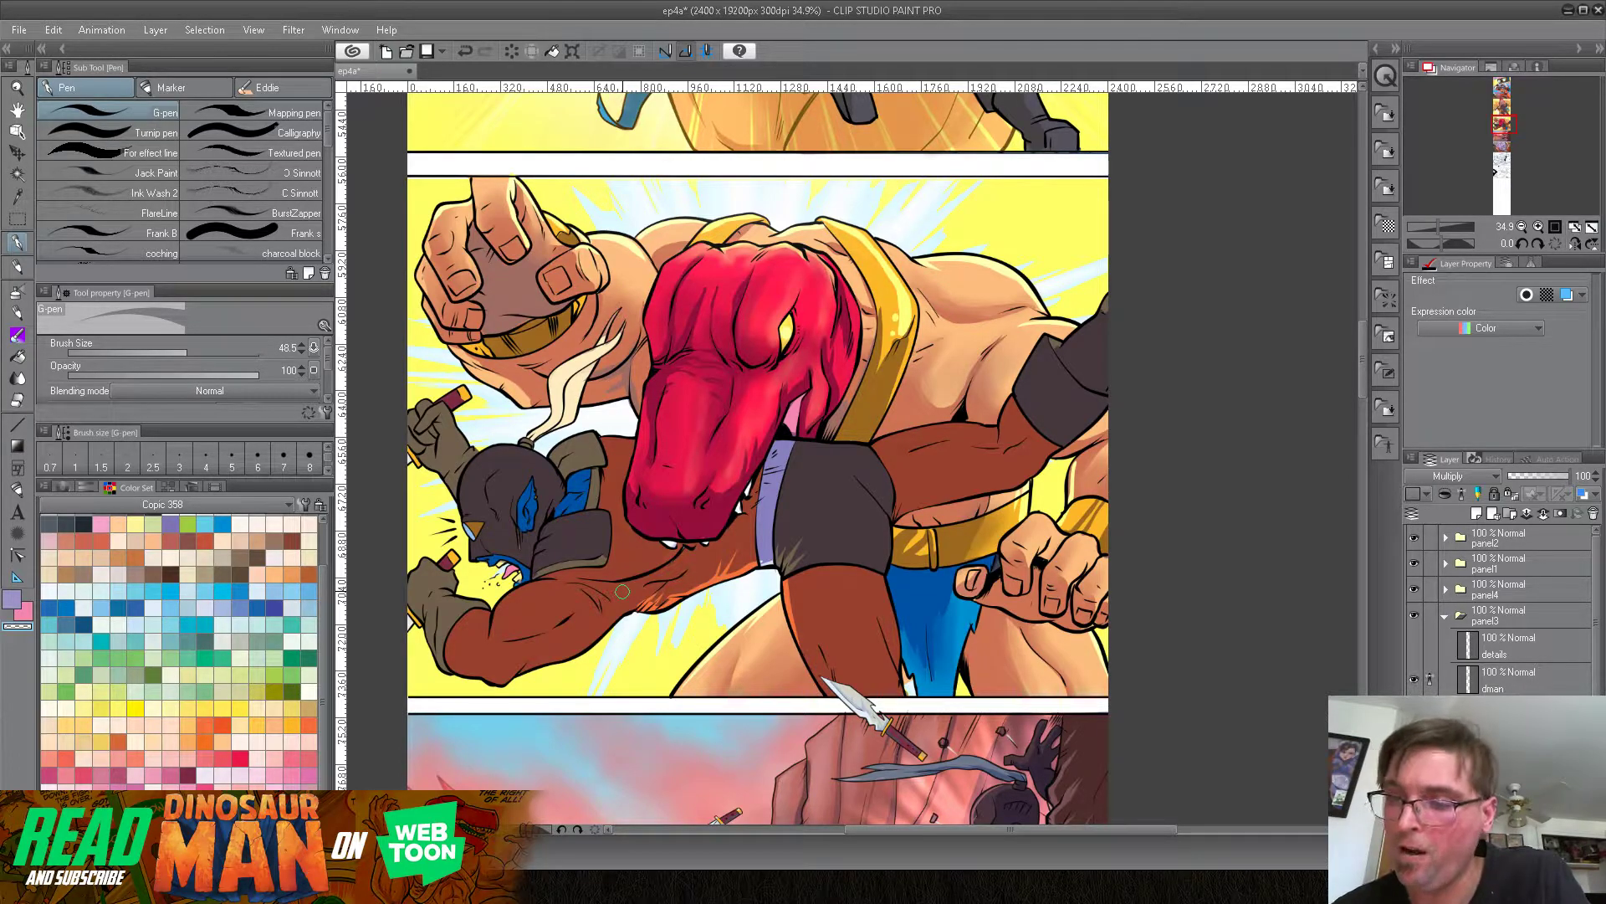
{"action": "mouse_move", "coordinate": [633, 610]}
{"action": "left_mouse_down"}
{"action": "mouse_move", "coordinate": [517, 671]}
{"action": "mouse_move", "coordinate": [542, 633]}
{"action": "mouse_move", "coordinate": [501, 683]}
{"action": "mouse_move", "coordinate": [541, 635]}
{"action": "mouse_move", "coordinate": [495, 681]}
{"action": "mouse_move", "coordinate": [456, 671]}
{"action": "mouse_move", "coordinate": [447, 633]}
{"action": "left_mouse_up"}
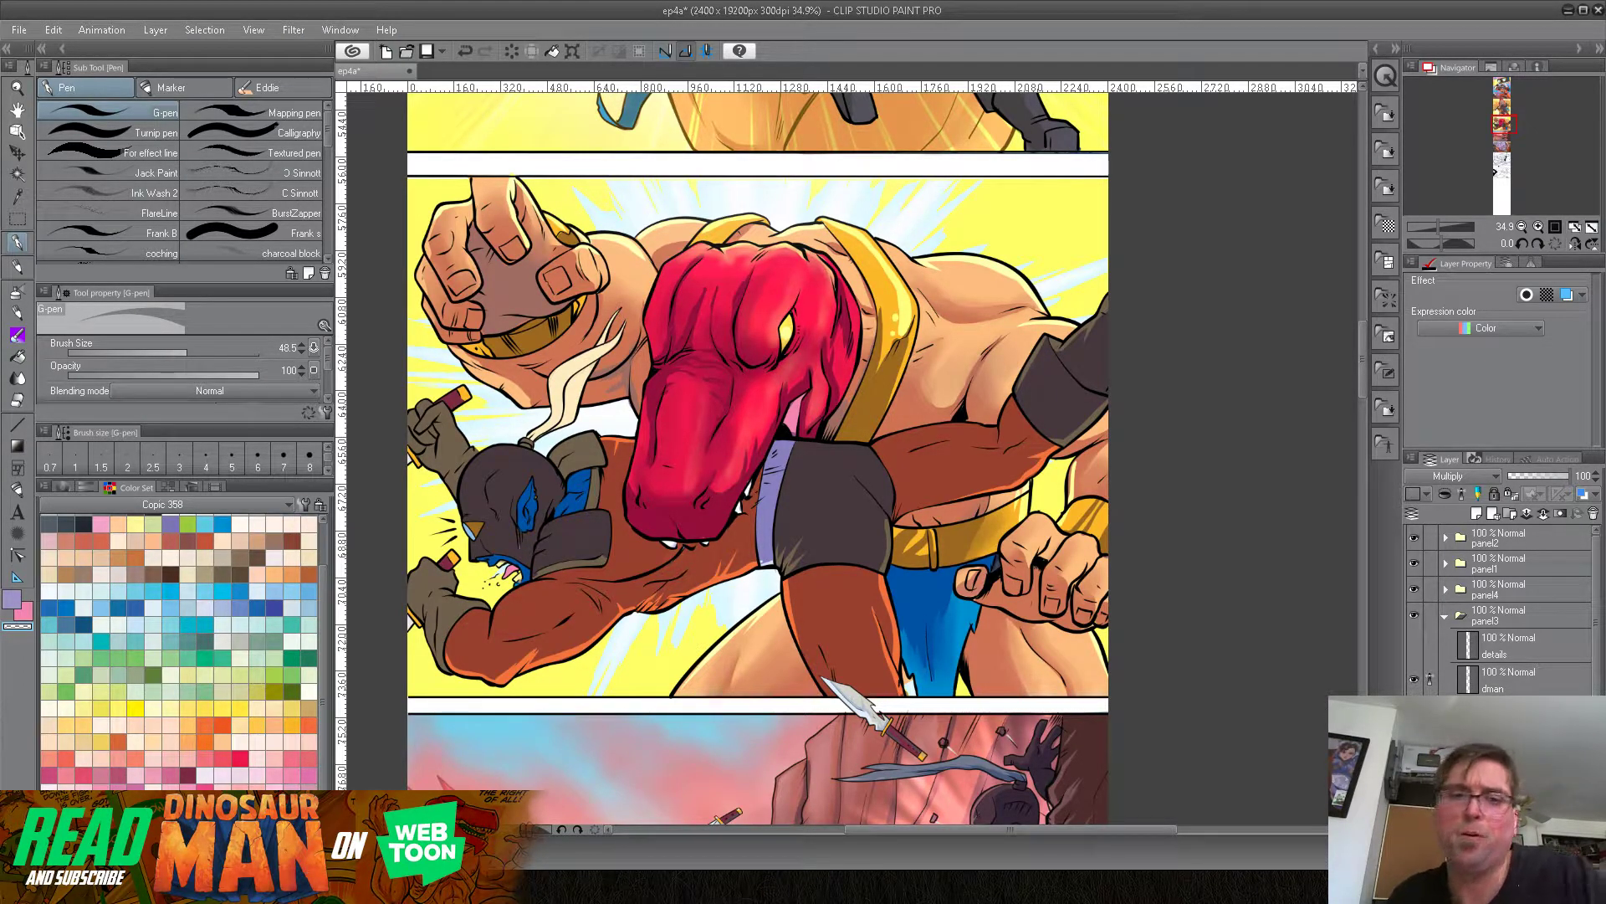
Step: Touch up the shadow along the lower edge of the fighter's collar with the lavender G-pen
{"action": "left_click", "coordinate": [27, 611]}
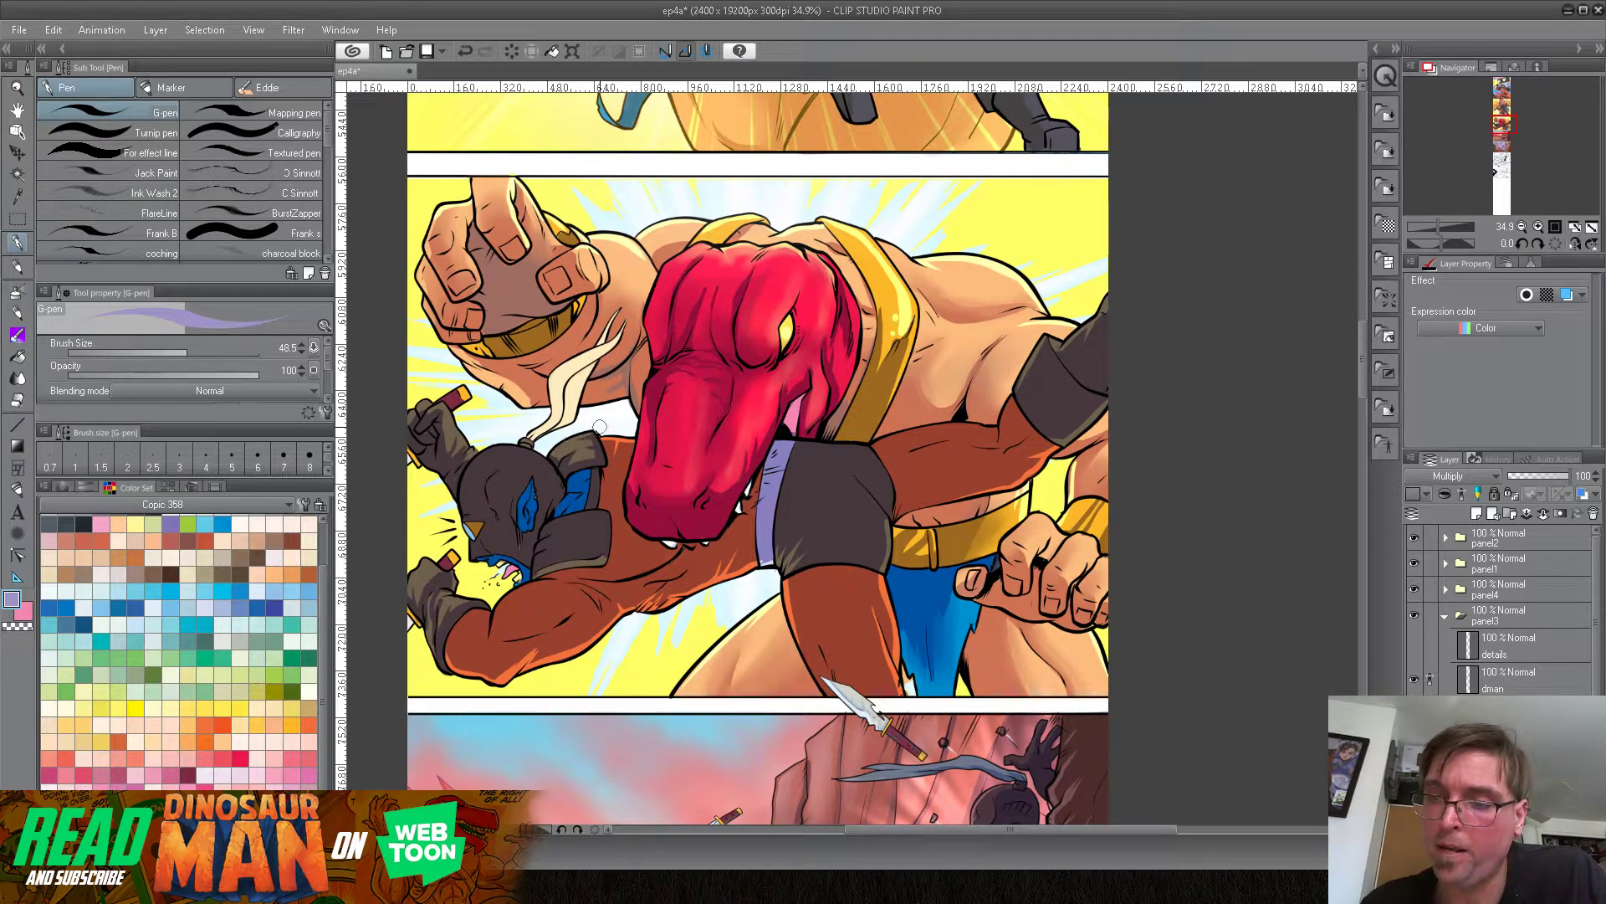
{"action": "key", "text": "c"}
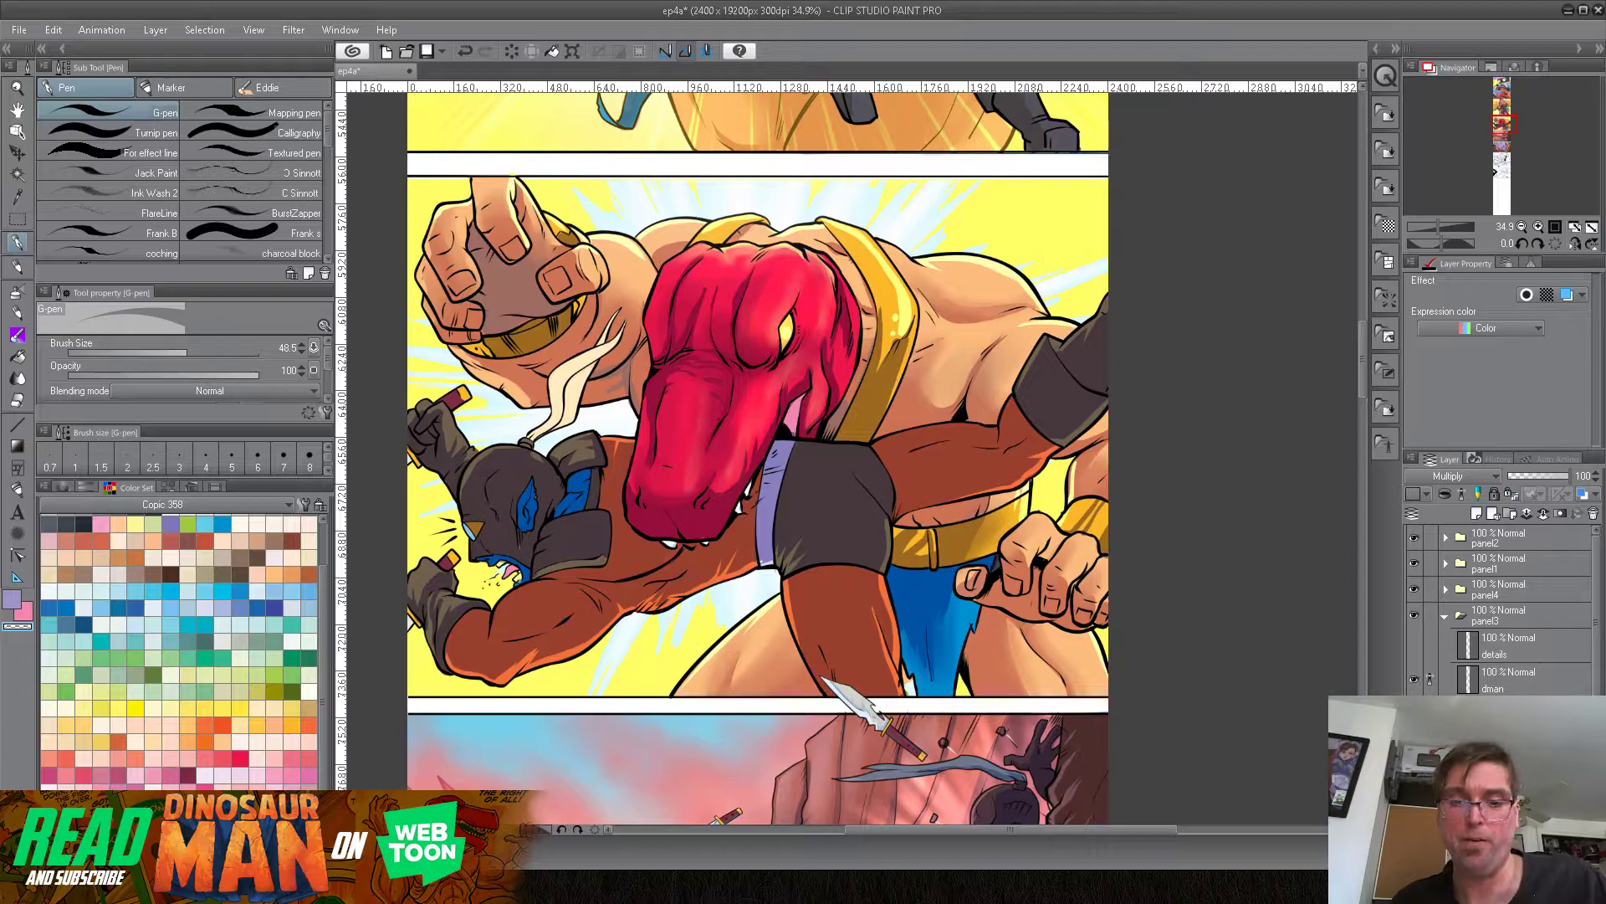
{"action": "left_click", "coordinate": [11, 599]}
{"action": "left_click_drag", "start_coordinate": [535, 573], "coordinate": [610, 557]}
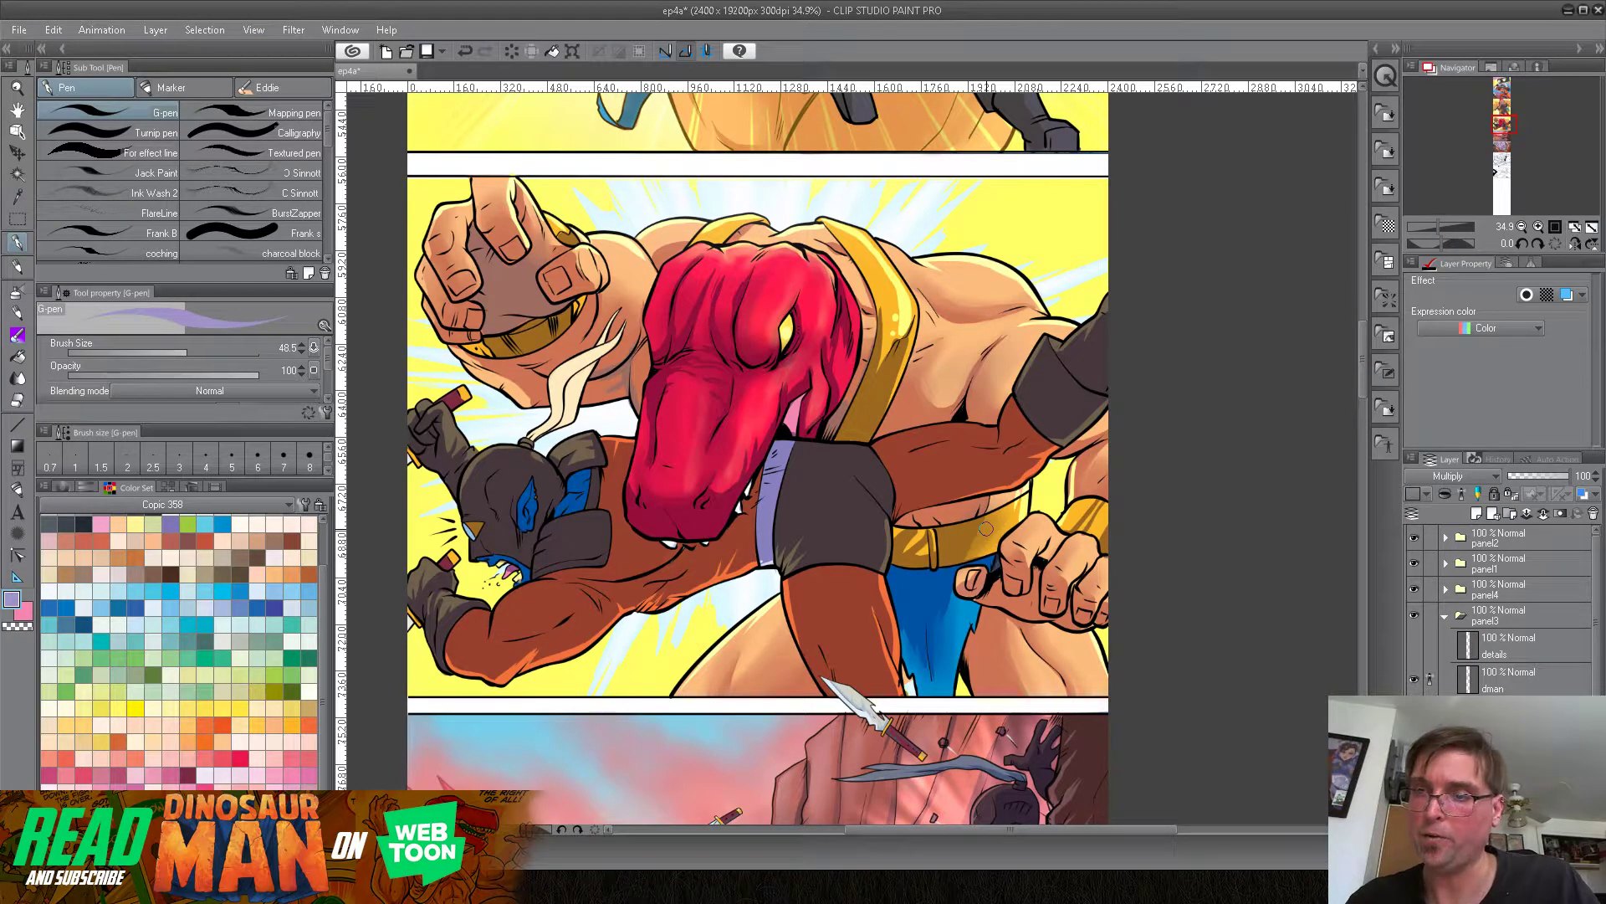
{"action": "left_click", "coordinate": [20, 381]}
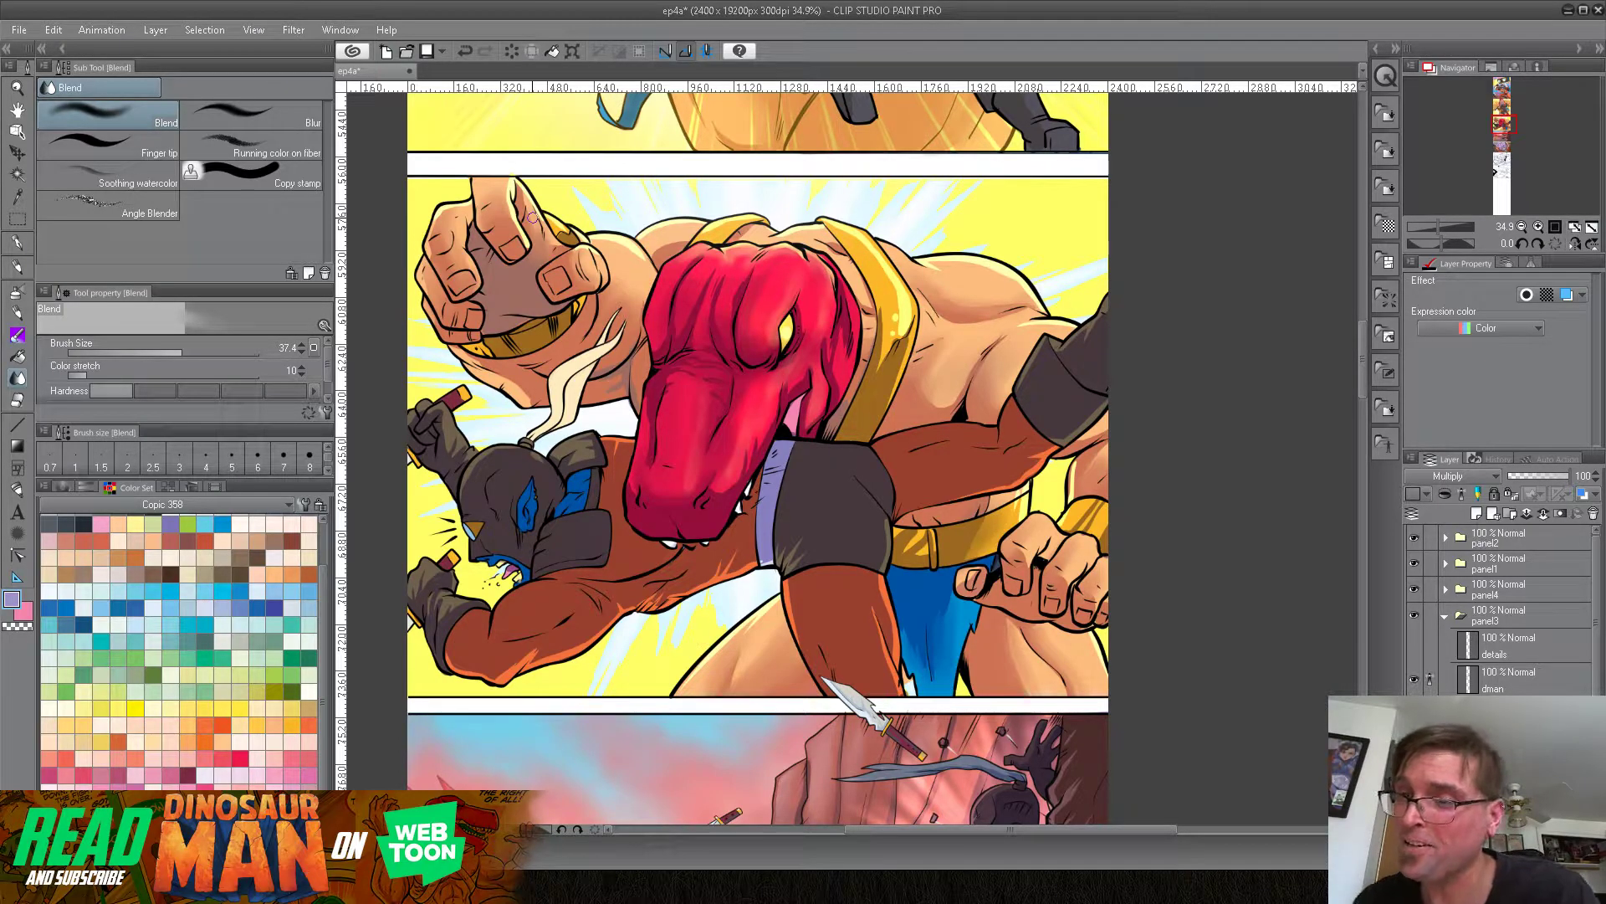
{"action": "left_click", "coordinate": [23, 248]}
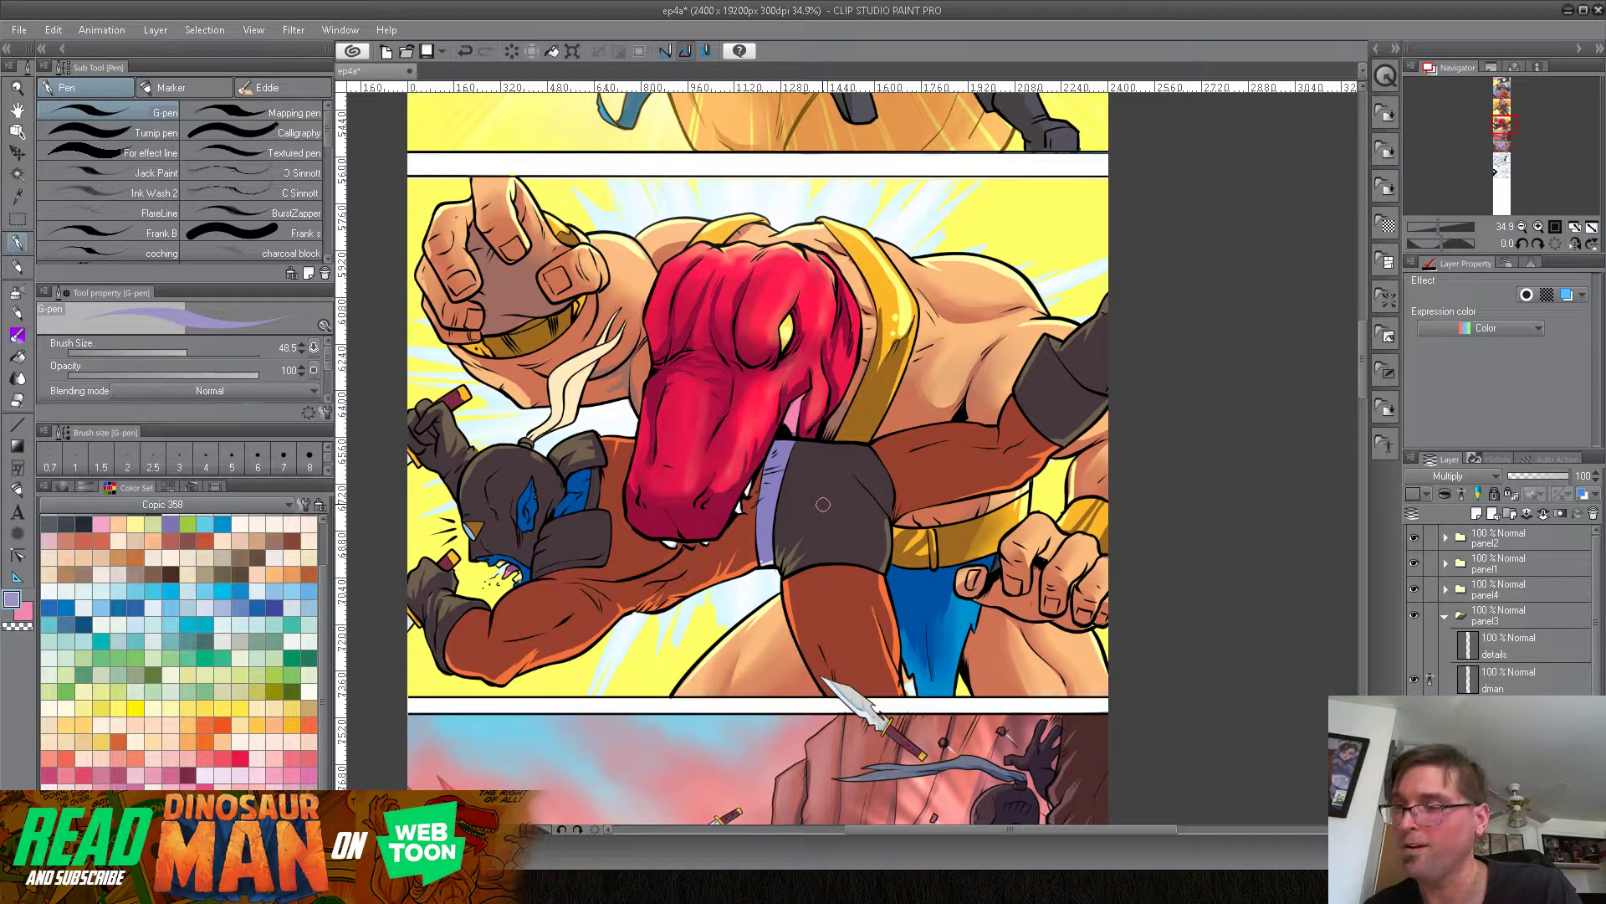
Step: Carve lit areas out of the shadow around the fighter's shorts and the giant's belt with a transparent G-pen at size 48.5
{"action": "left_click", "coordinate": [18, 628]}
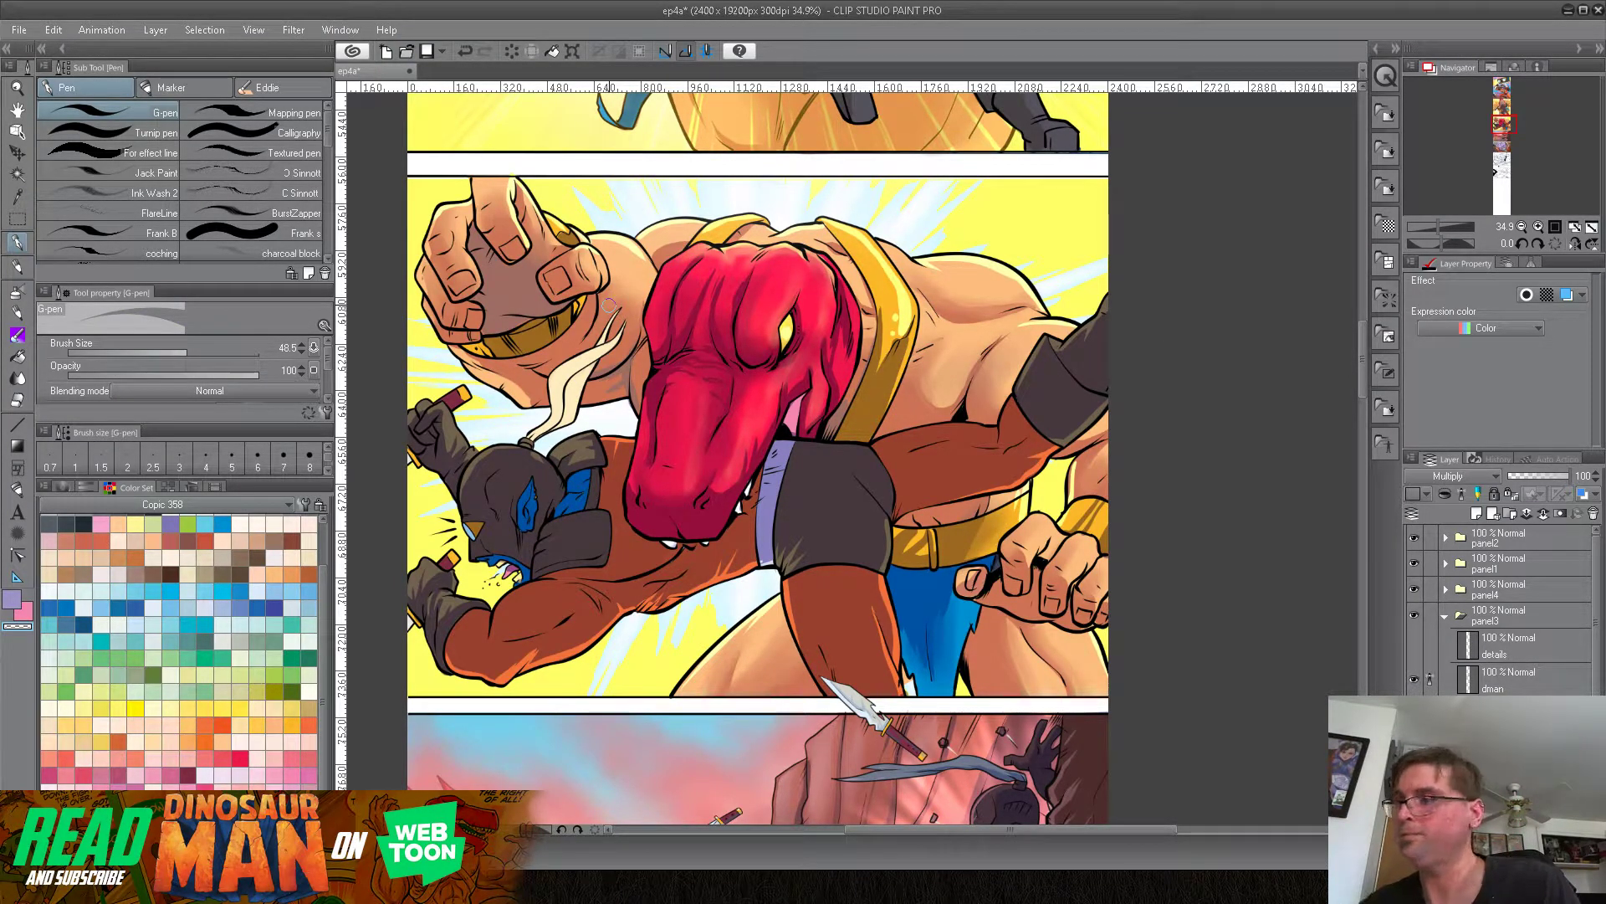
{"action": "left_click_drag", "start_coordinate": [1438, 231], "coordinate": [1441, 231]}
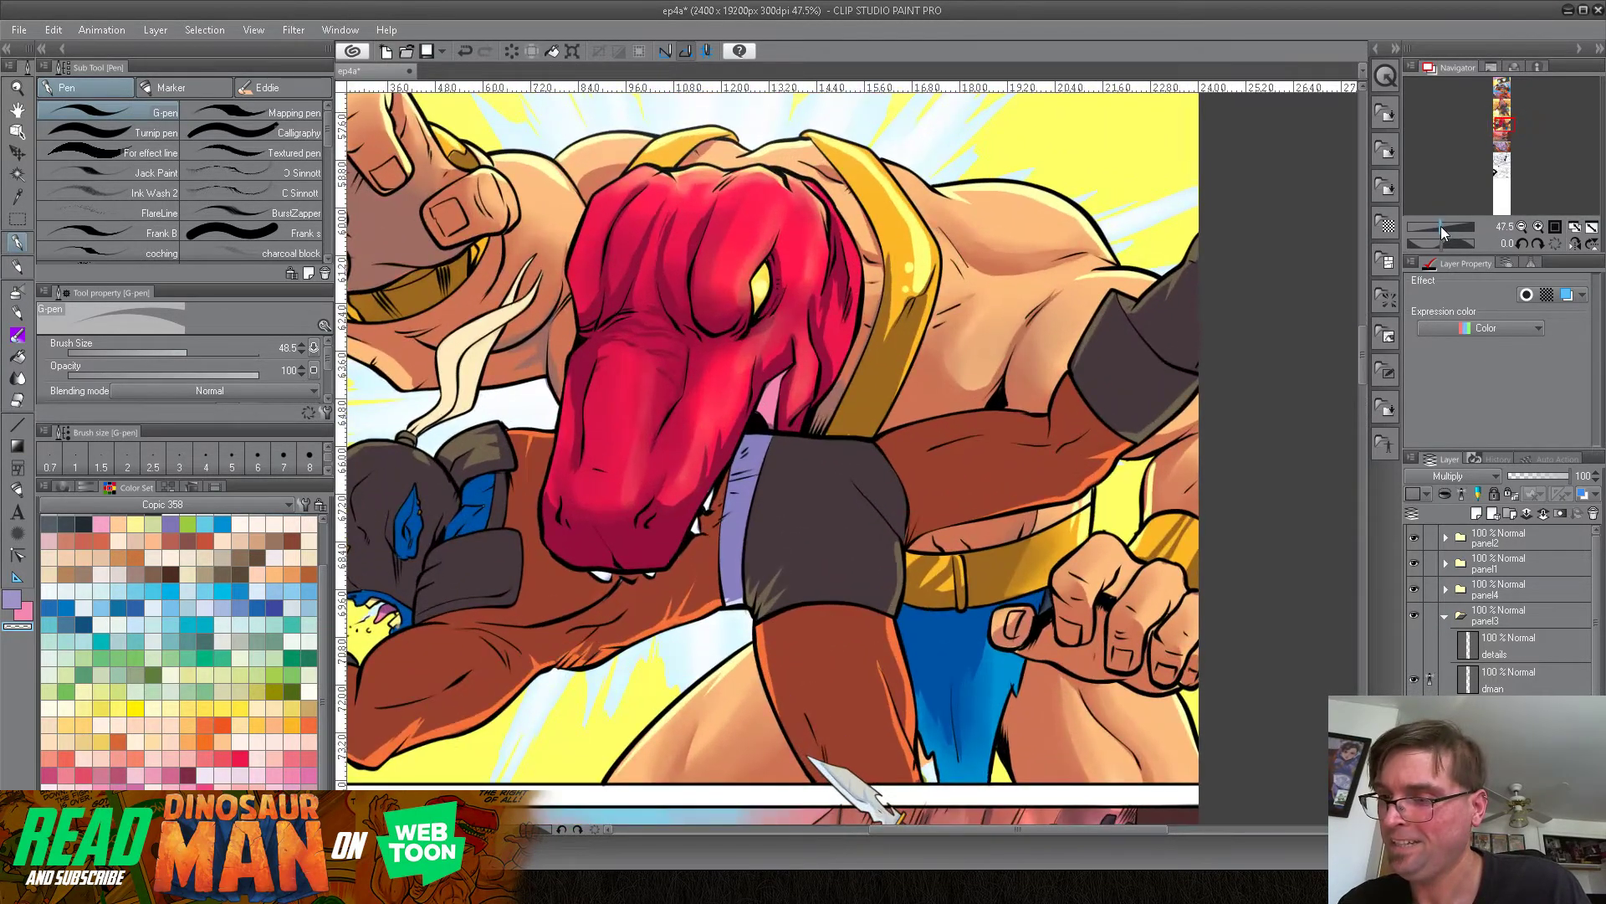
{"action": "left_click_drag", "start_coordinate": [857, 559], "coordinate": [968, 491]}
{"action": "left_click_drag", "start_coordinate": [960, 583], "coordinate": [963, 547]}
{"action": "left_click_drag", "start_coordinate": [1434, 227], "coordinate": [1435, 226]}
{"action": "left_click_drag", "start_coordinate": [1088, 359], "coordinate": [968, 411]}
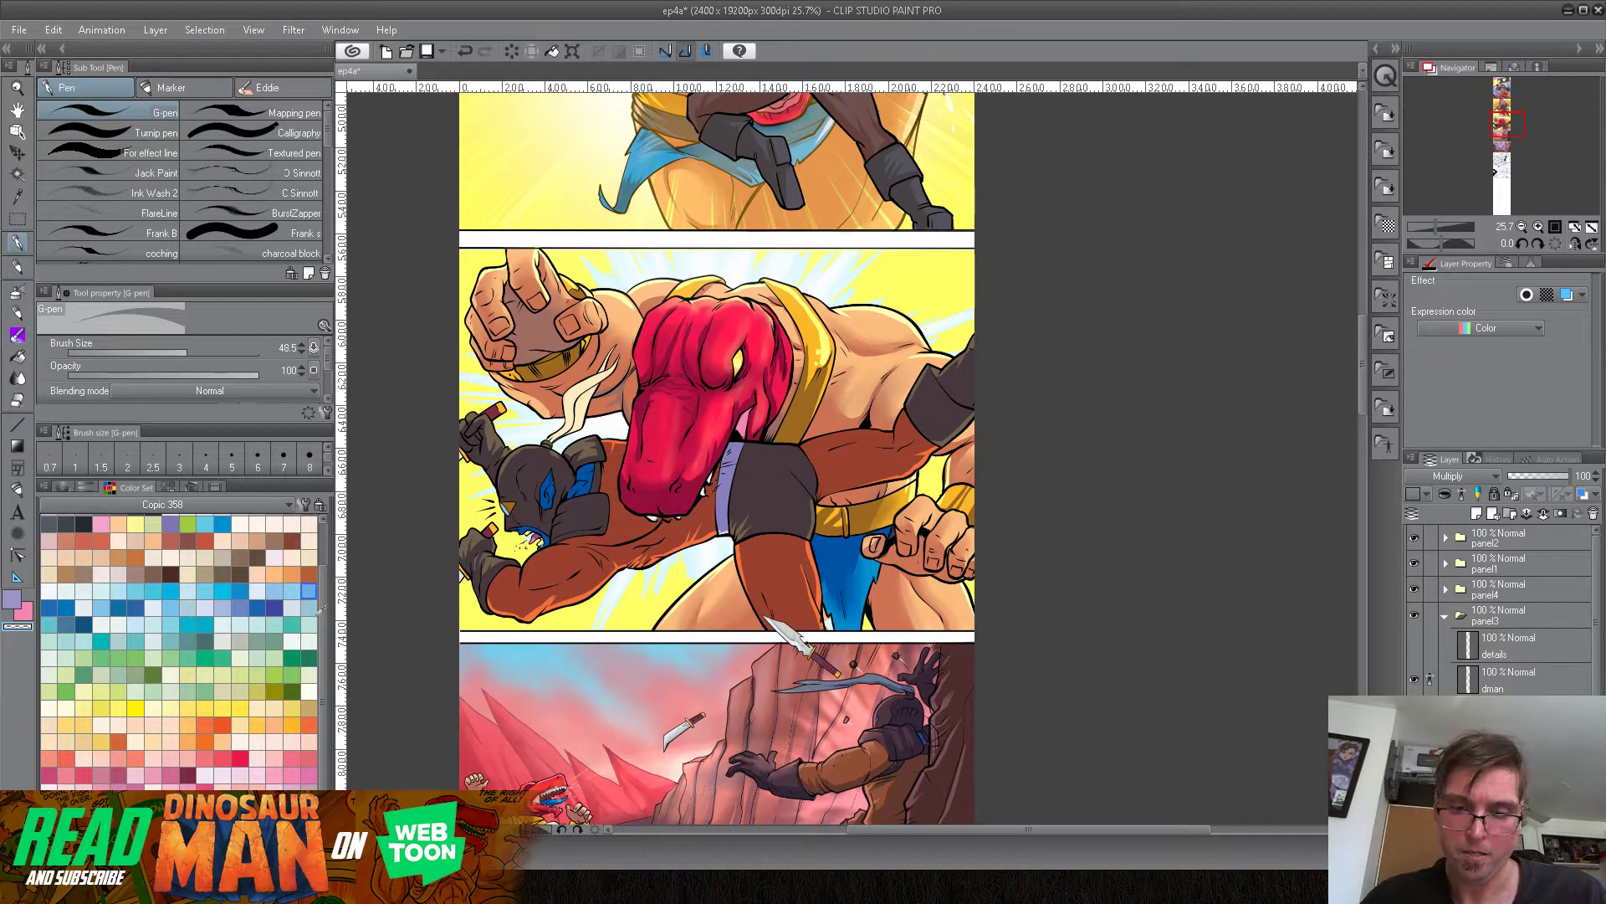
Step: Paint darker purple cast shadows on the giant's strap above the shorts and on the fighter's skin along the dinosaur's jaw and teeth
{"action": "key", "text": "c"}
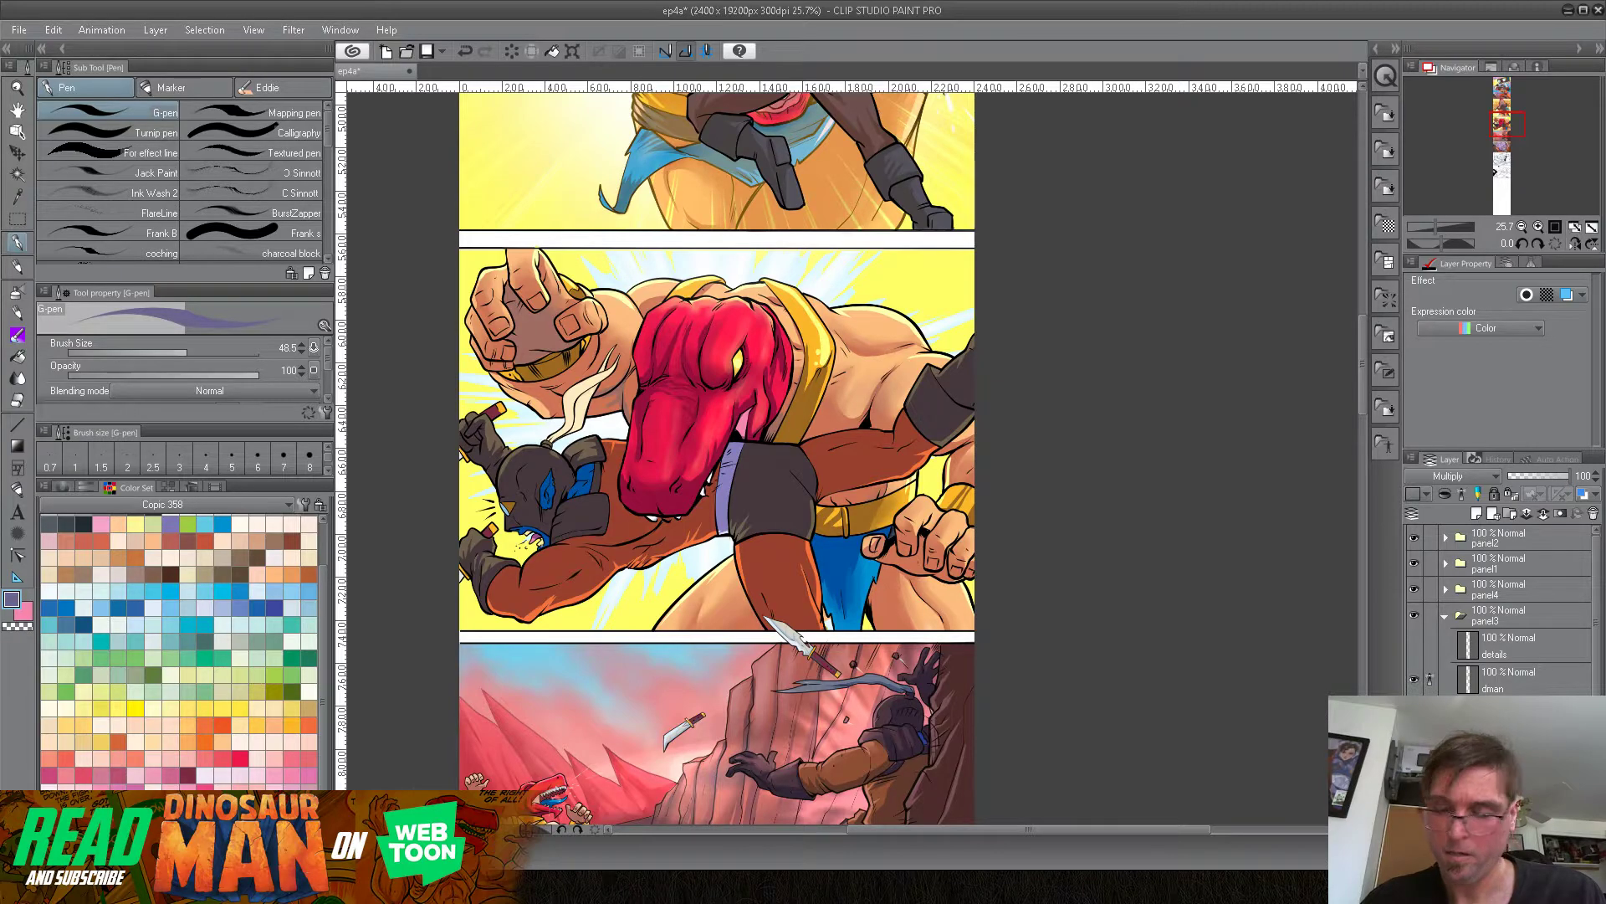
{"action": "left_click_drag", "start_coordinate": [1436, 227], "coordinate": [1445, 228]}
{"action": "left_click_drag", "start_coordinate": [617, 520], "coordinate": [902, 473]}
{"action": "left_click_drag", "start_coordinate": [905, 363], "coordinate": [964, 363]}
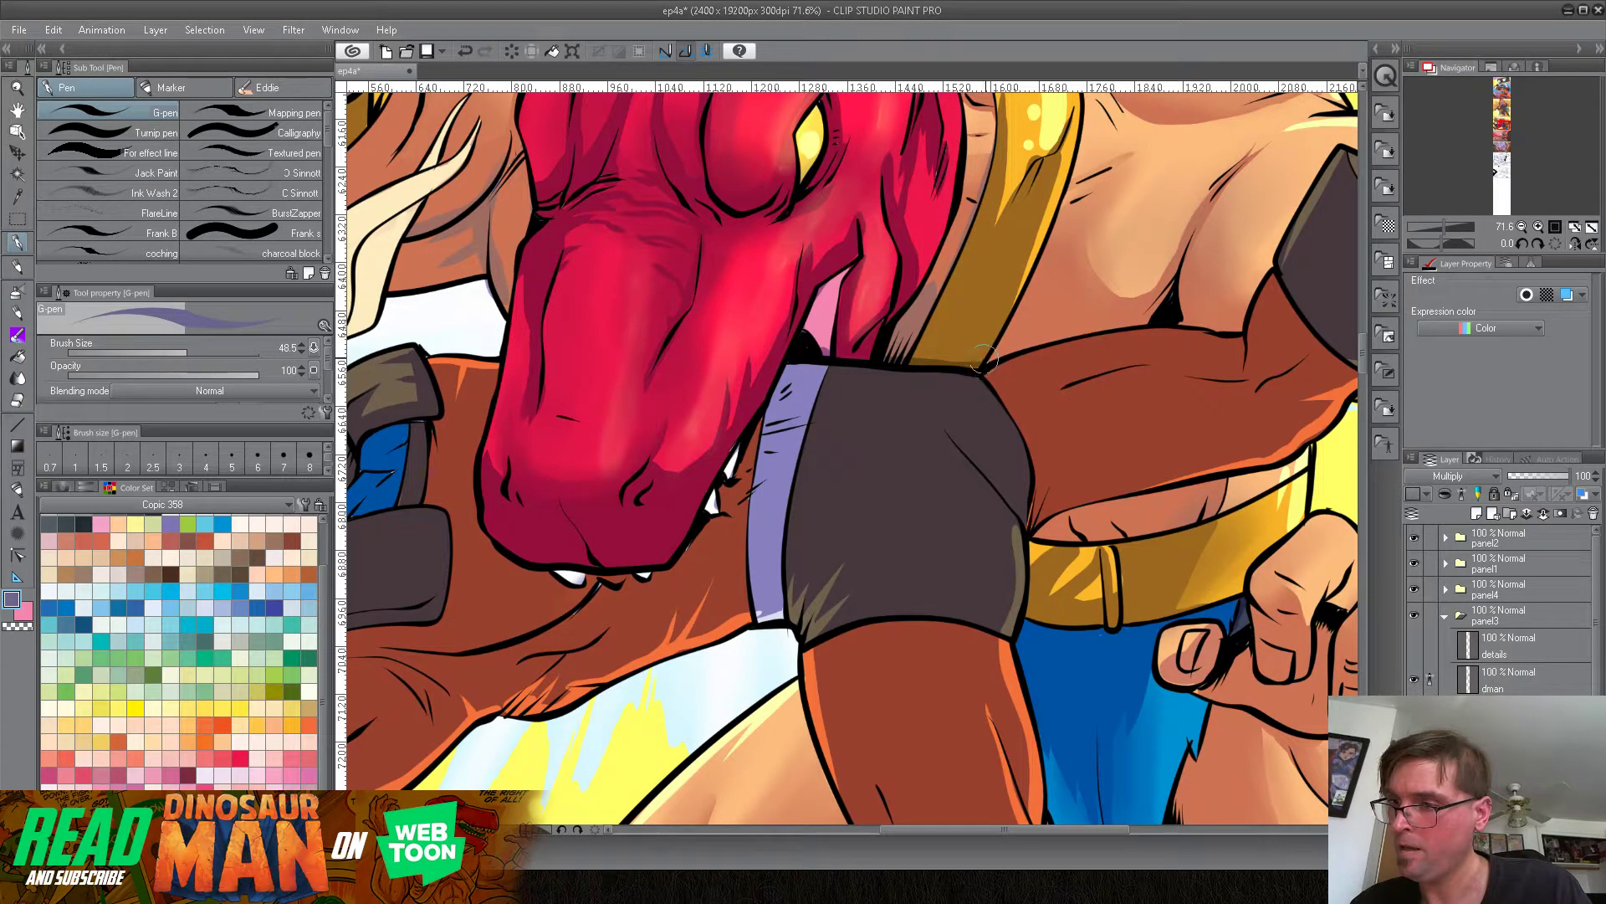
{"action": "mouse_move", "coordinate": [824, 359]}
{"action": "left_mouse_down"}
{"action": "mouse_move", "coordinate": [804, 322]}
{"action": "mouse_move", "coordinate": [825, 366]}
{"action": "mouse_move", "coordinate": [793, 434]}
{"action": "mouse_move", "coordinate": [788, 361]}
{"action": "mouse_move", "coordinate": [758, 417]}
{"action": "left_mouse_up"}
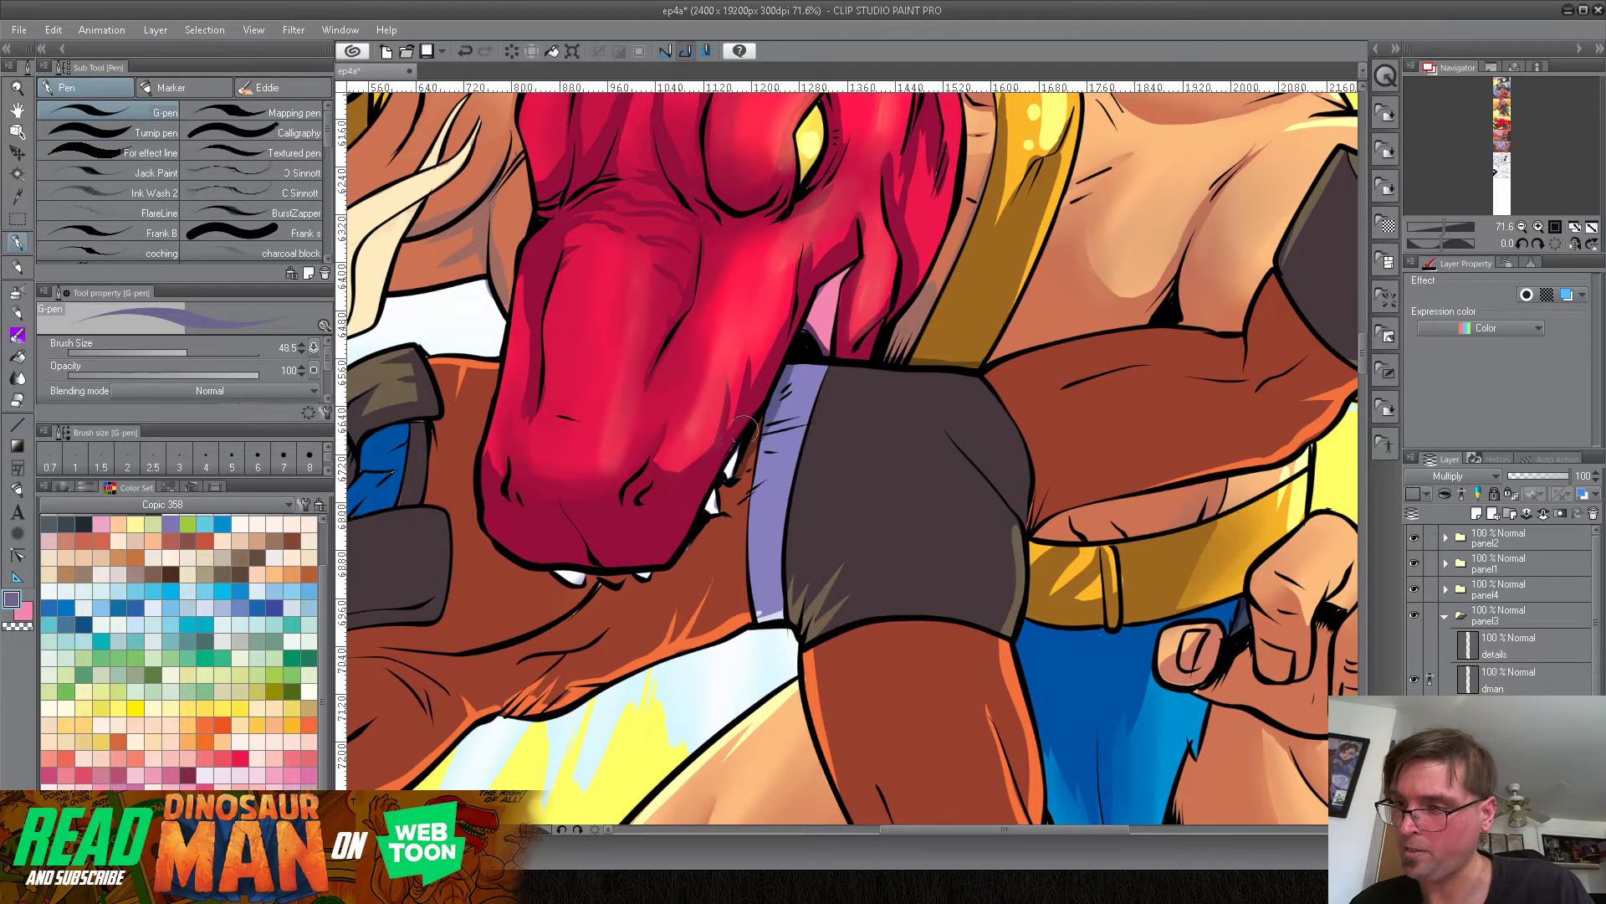
{"action": "left_click_drag", "start_coordinate": [710, 514], "coordinate": [679, 558]}
{"action": "left_click_drag", "start_coordinate": [715, 487], "coordinate": [719, 513]}
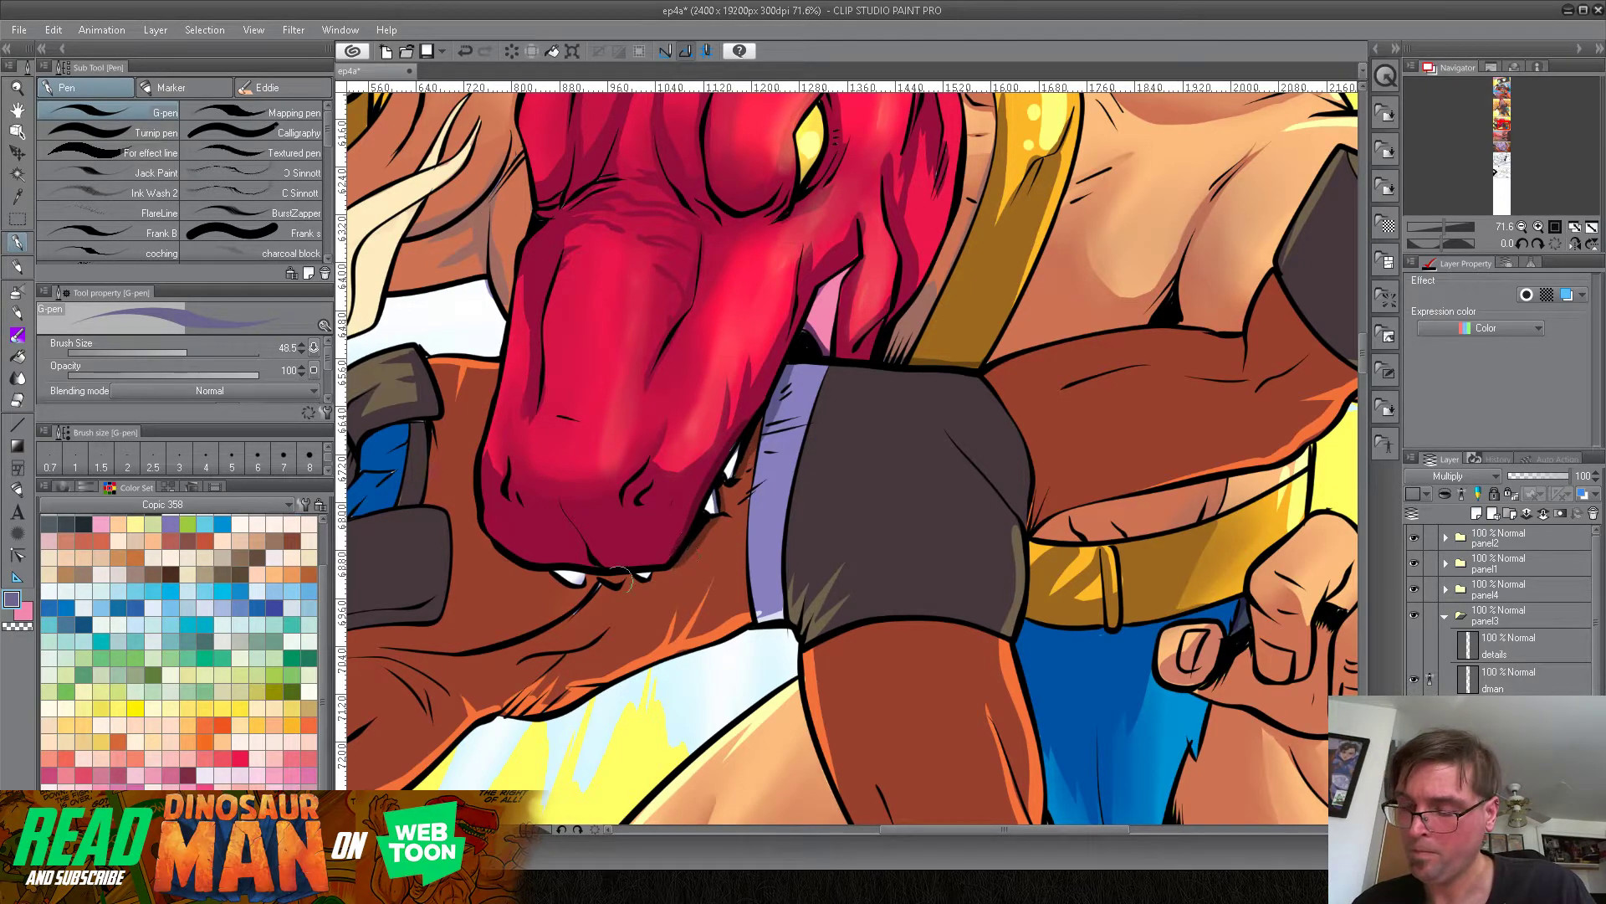
{"action": "left_click_drag", "start_coordinate": [611, 583], "coordinate": [641, 528]}
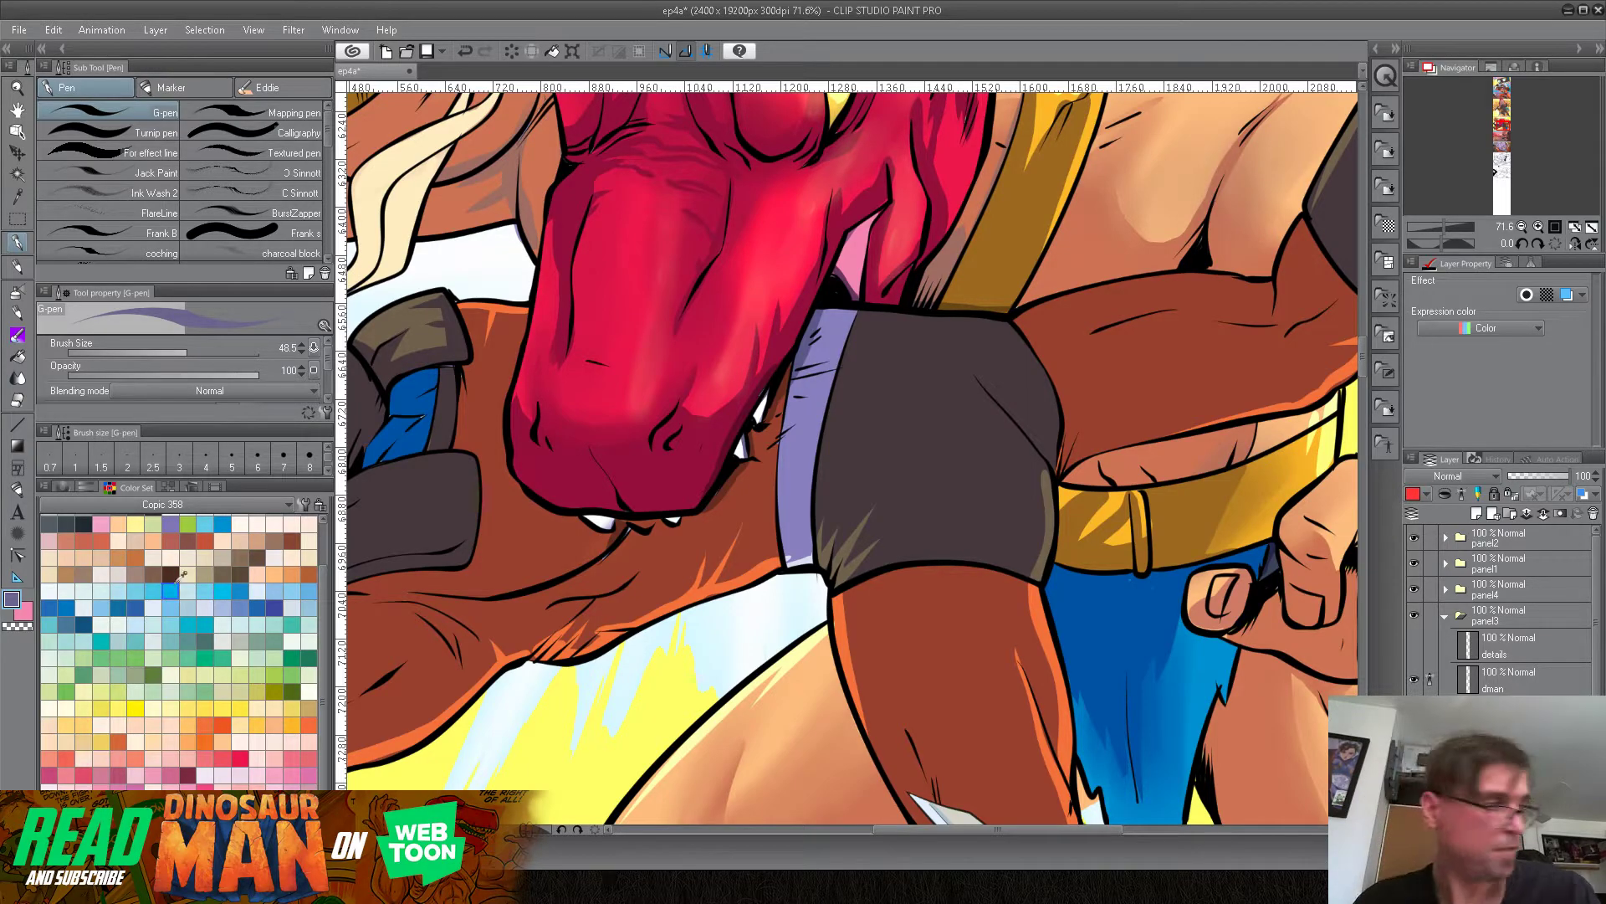
Step: On the Normal layer, touch up the dinosaur's teeth in pale blue and the adjoining skin and jaw in colors sampled from the artwork
{"action": "left_click", "coordinate": [258, 591]}
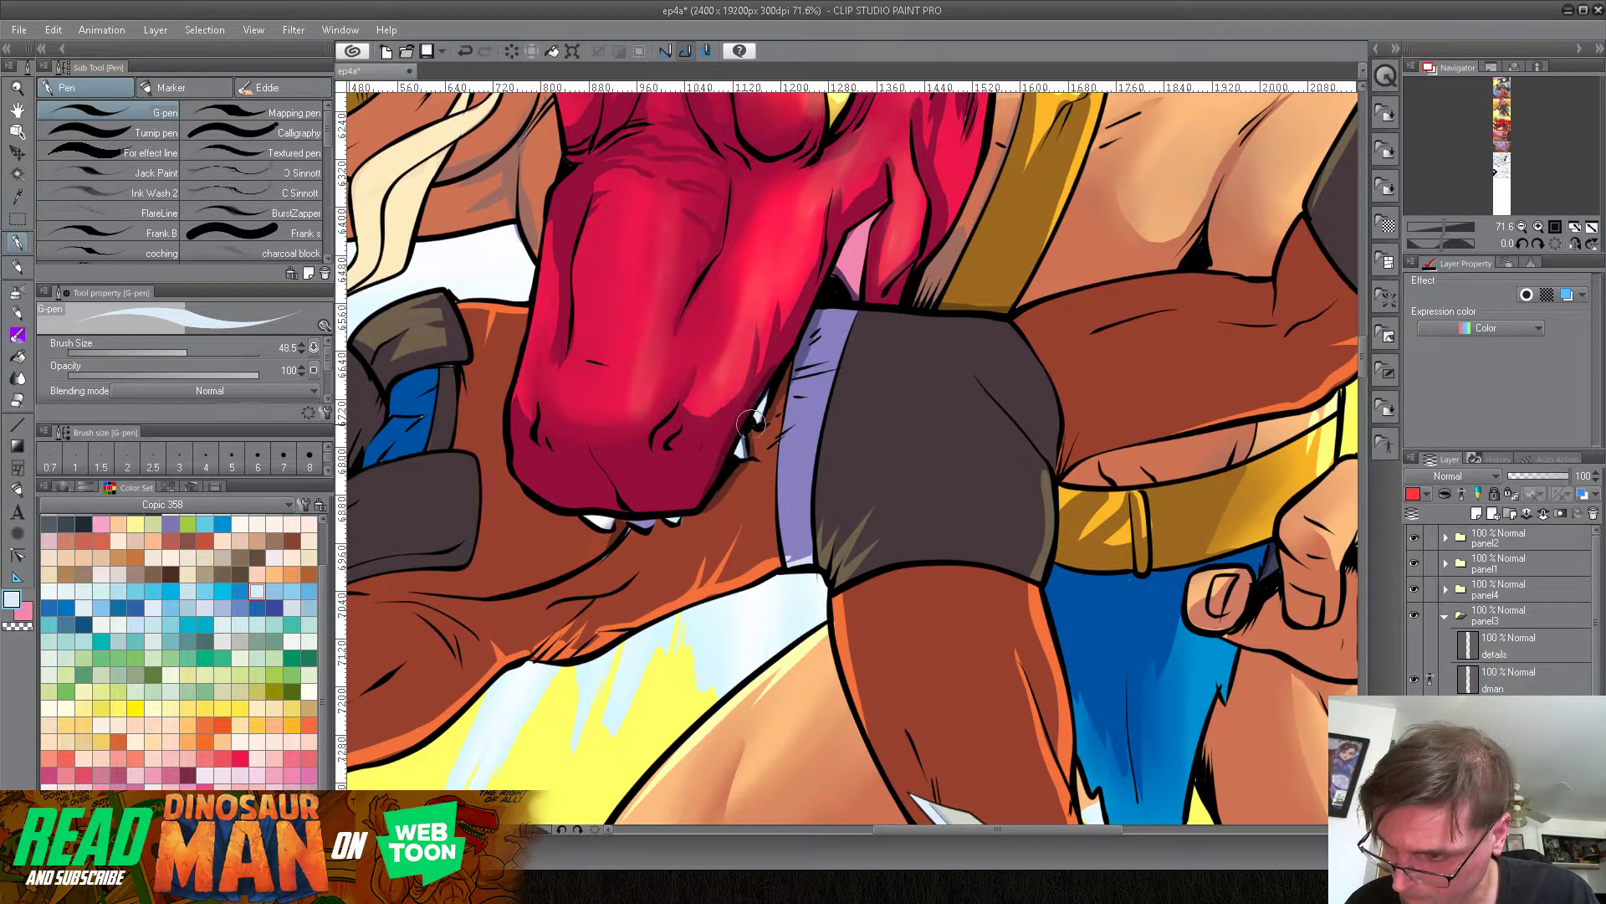
{"action": "left_click", "coordinate": [774, 447], "text": "alt"}
{"action": "left_click", "coordinate": [758, 553], "text": "alt"}
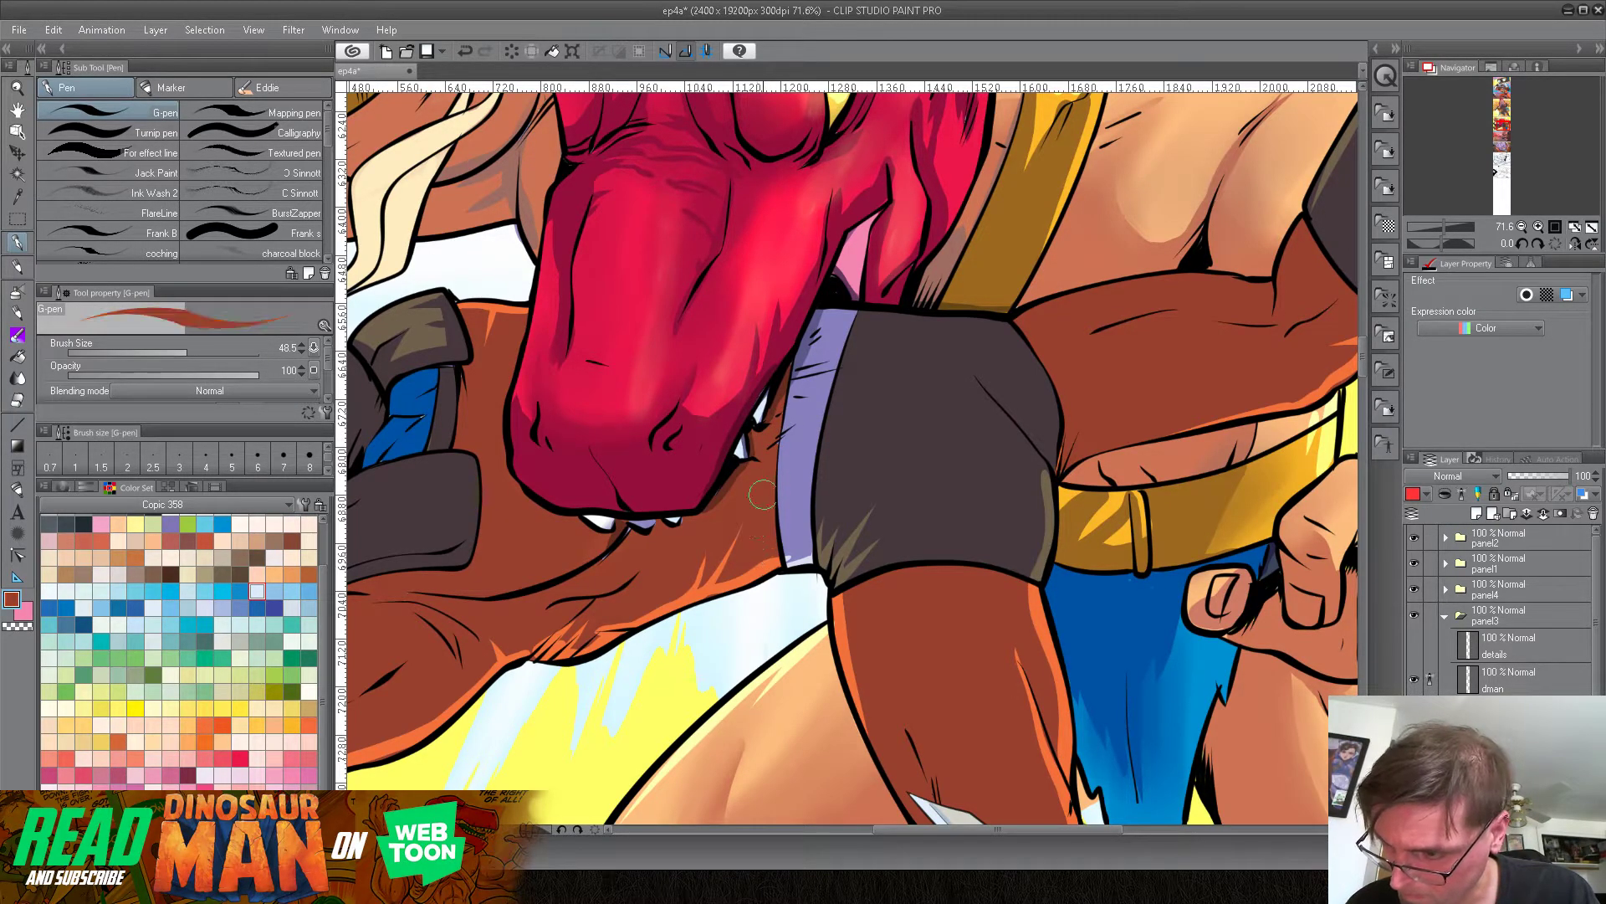
{"action": "left_click_drag", "start_coordinate": [779, 424], "coordinate": [774, 456]}
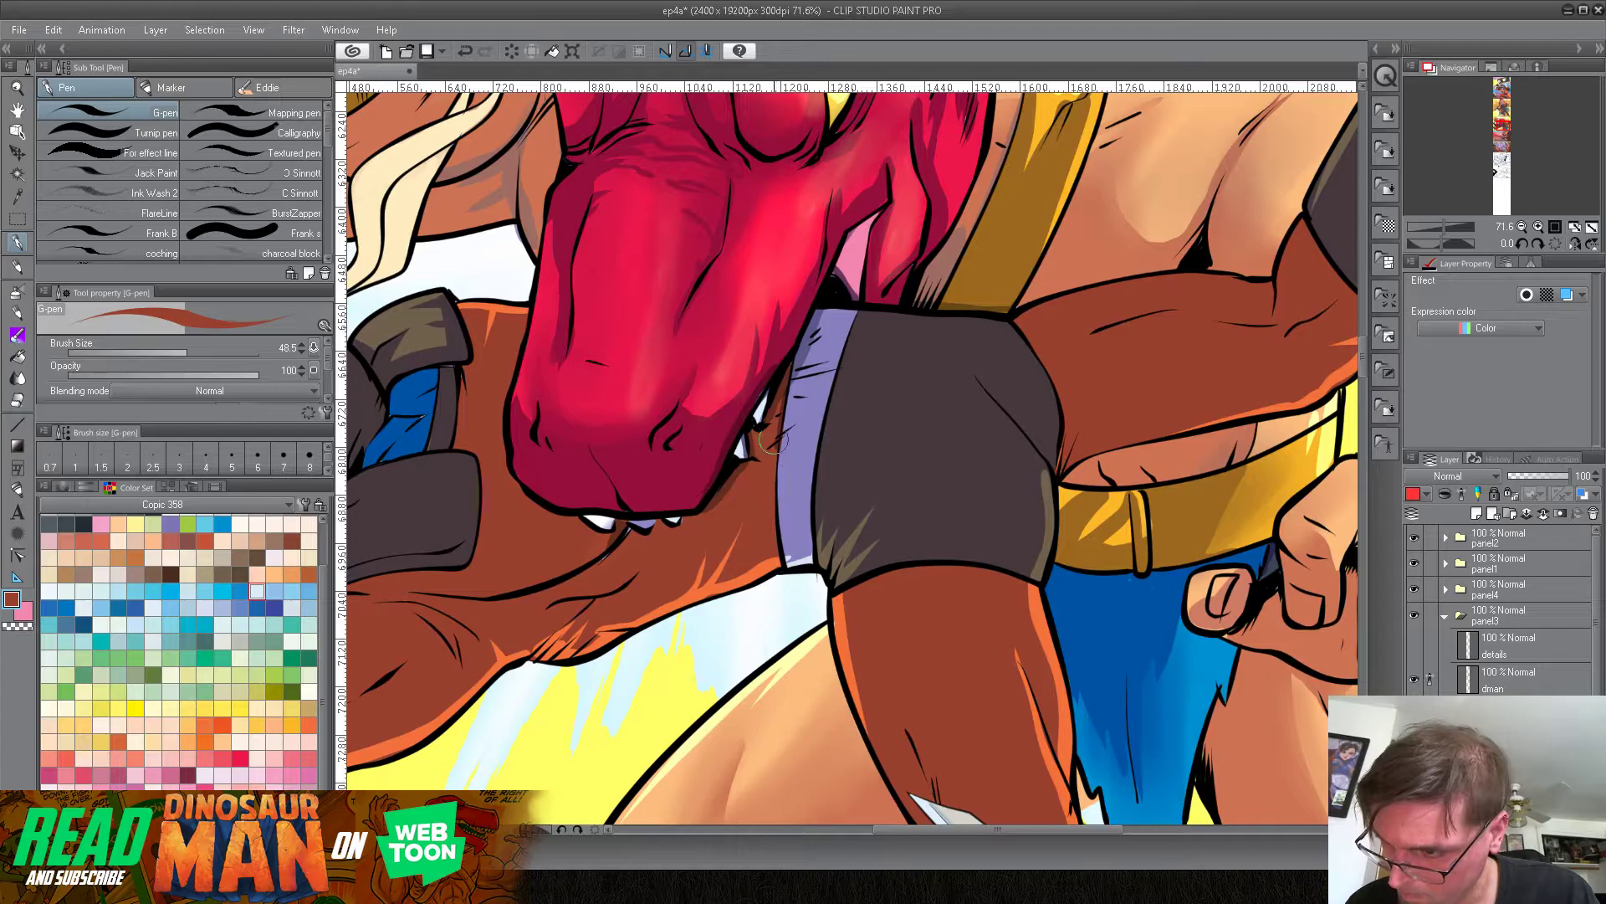
{"action": "left_click", "coordinate": [766, 314], "text": "alt"}
{"action": "left_click", "coordinate": [710, 371], "text": "alt"}
{"action": "left_click", "coordinate": [707, 353], "text": "alt"}
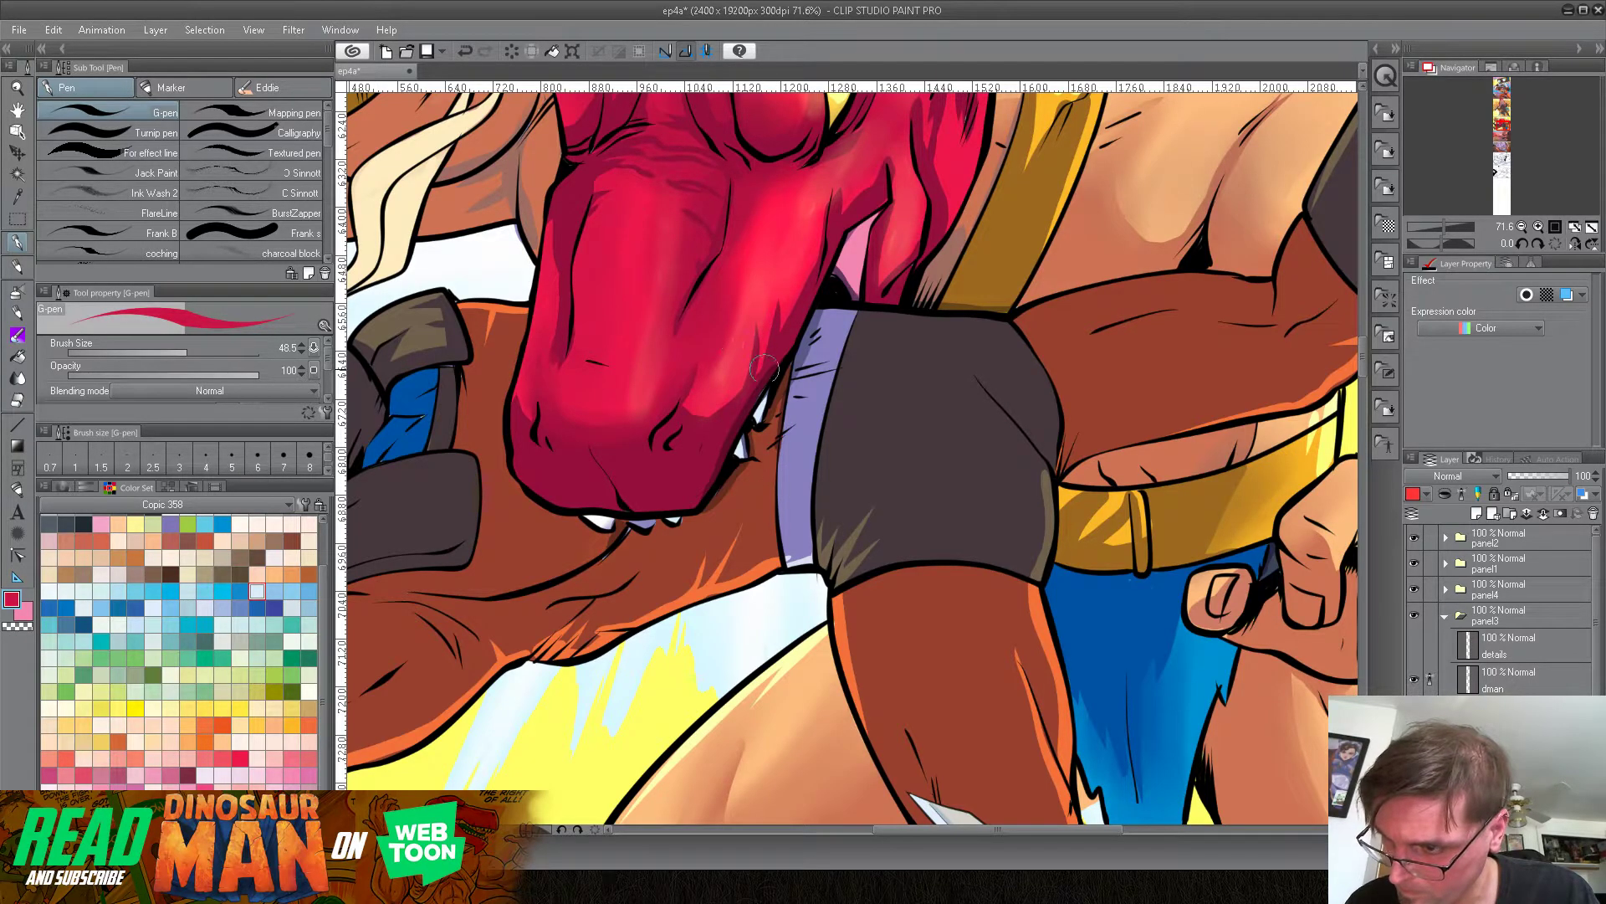
{"action": "left_click", "coordinate": [630, 527], "text": "alt"}
{"action": "left_click_drag", "start_coordinate": [630, 527], "coordinate": [598, 552]}
Step: On the Multiply layer, deepen the shadow on the fighter's torso beneath the dinosaur's jaw and beside the vest edge in dark purple
{"action": "left_click", "coordinate": [1509, 748]}
{"action": "left_click", "coordinate": [623, 526], "text": "alt"}
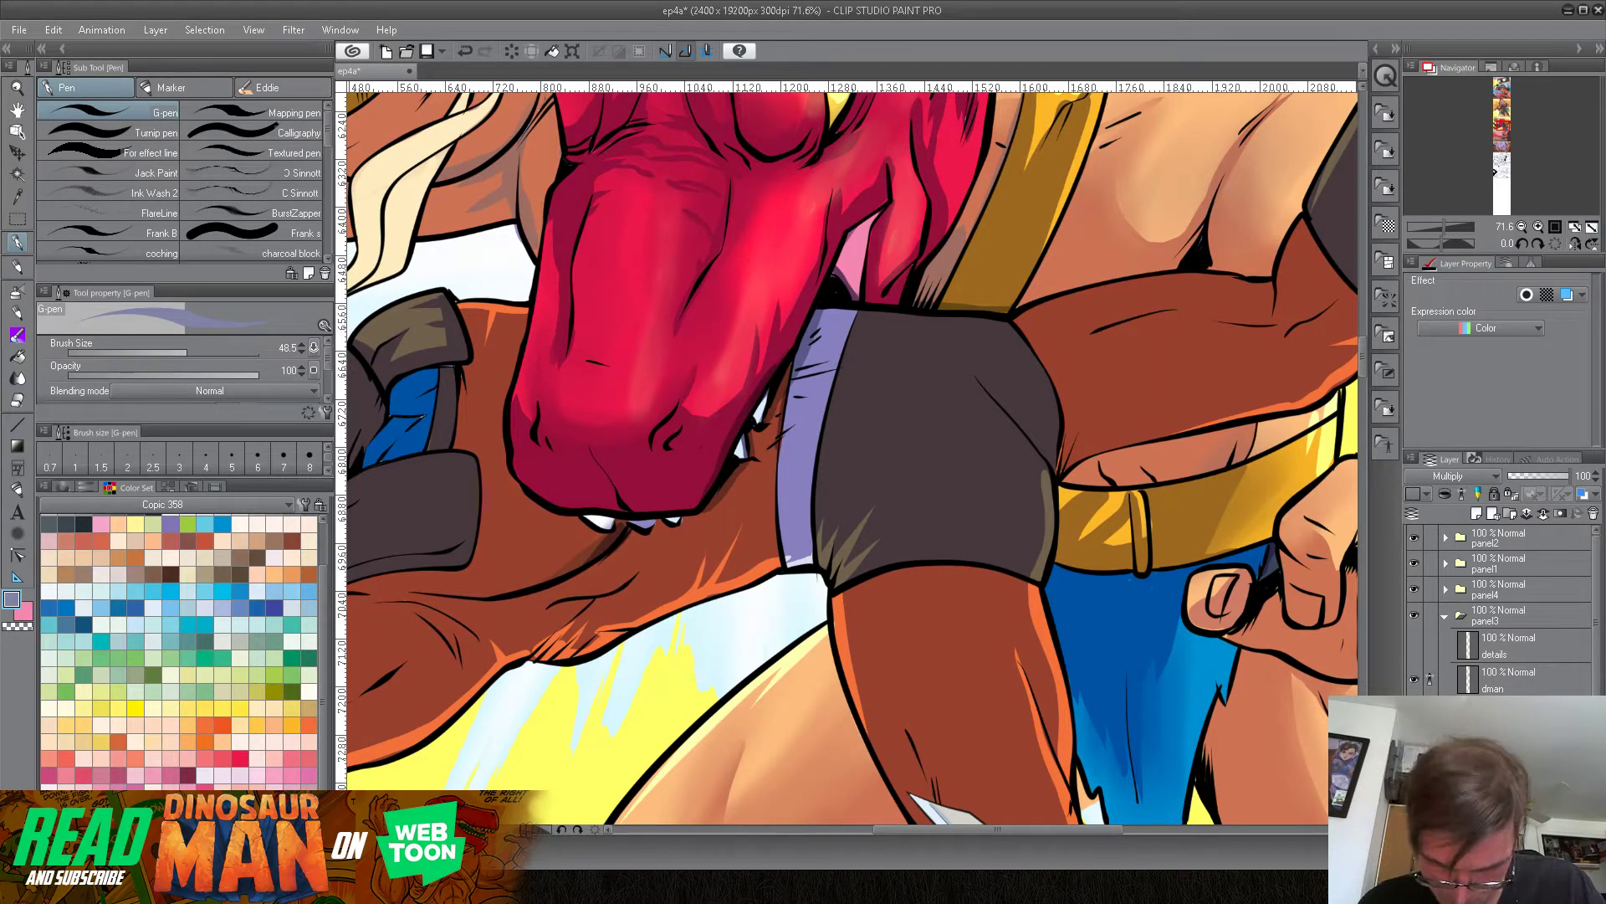
{"action": "left_click", "coordinate": [518, 633], "text": "alt"}
{"action": "mouse_move", "coordinate": [620, 529]}
{"action": "left_mouse_down"}
{"action": "mouse_move", "coordinate": [514, 591]}
{"action": "mouse_move", "coordinate": [621, 532]}
{"action": "mouse_move", "coordinate": [595, 555]}
{"action": "mouse_move", "coordinate": [620, 520]}
{"action": "mouse_move", "coordinate": [618, 591]}
{"action": "left_mouse_up"}
{"action": "left_click_drag", "start_coordinate": [658, 525], "coordinate": [683, 525]}
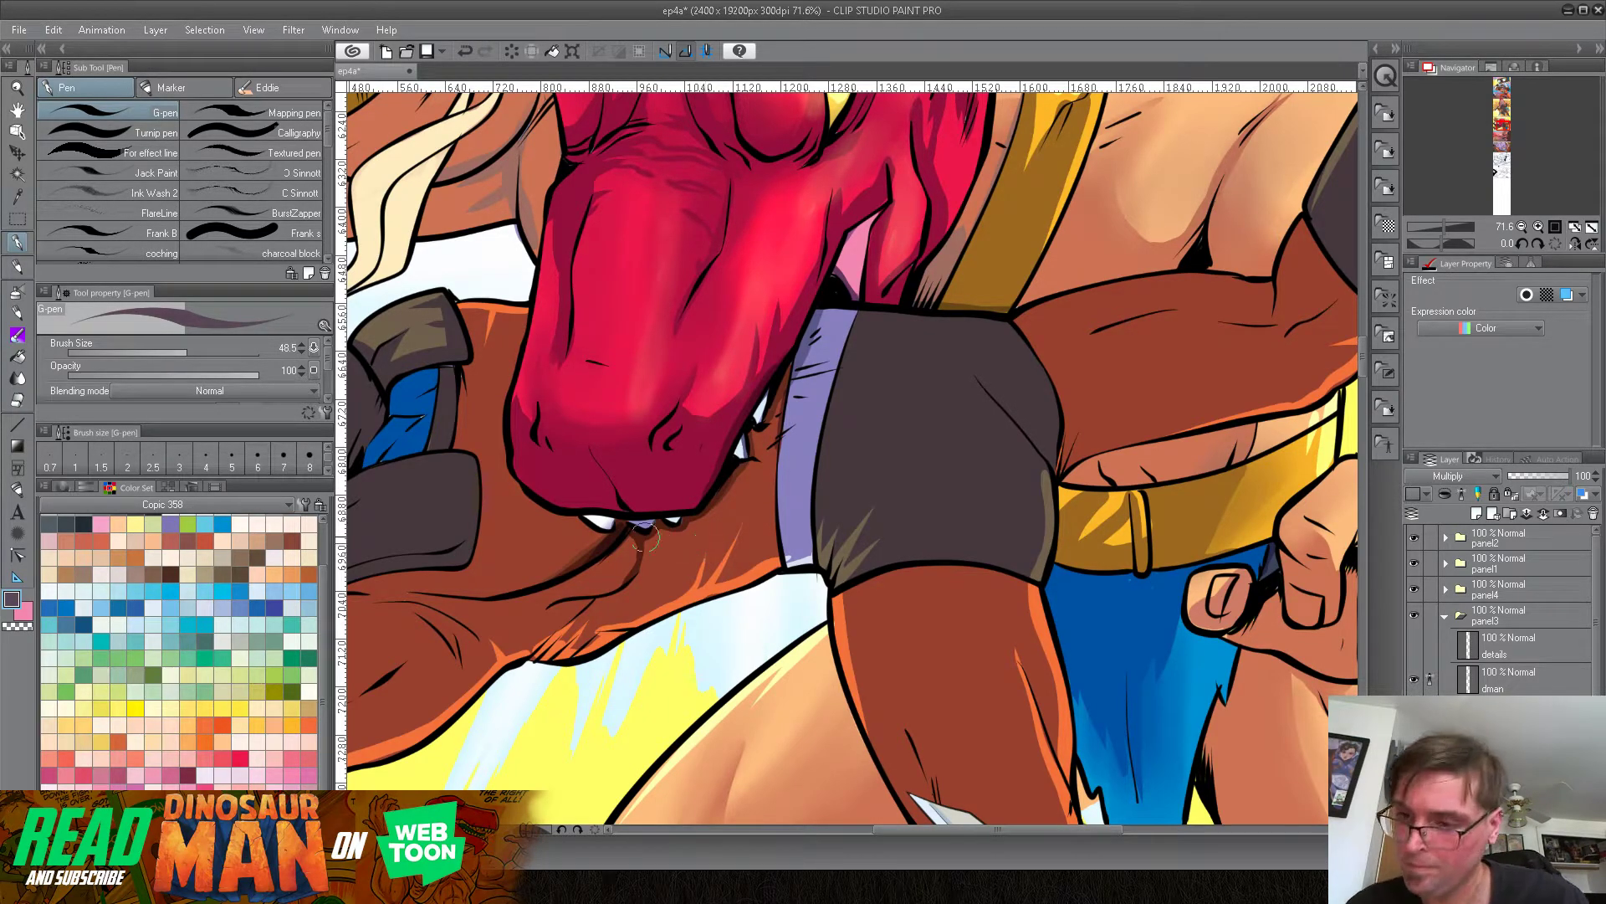
{"action": "left_click_drag", "start_coordinate": [525, 488], "coordinate": [609, 537]}
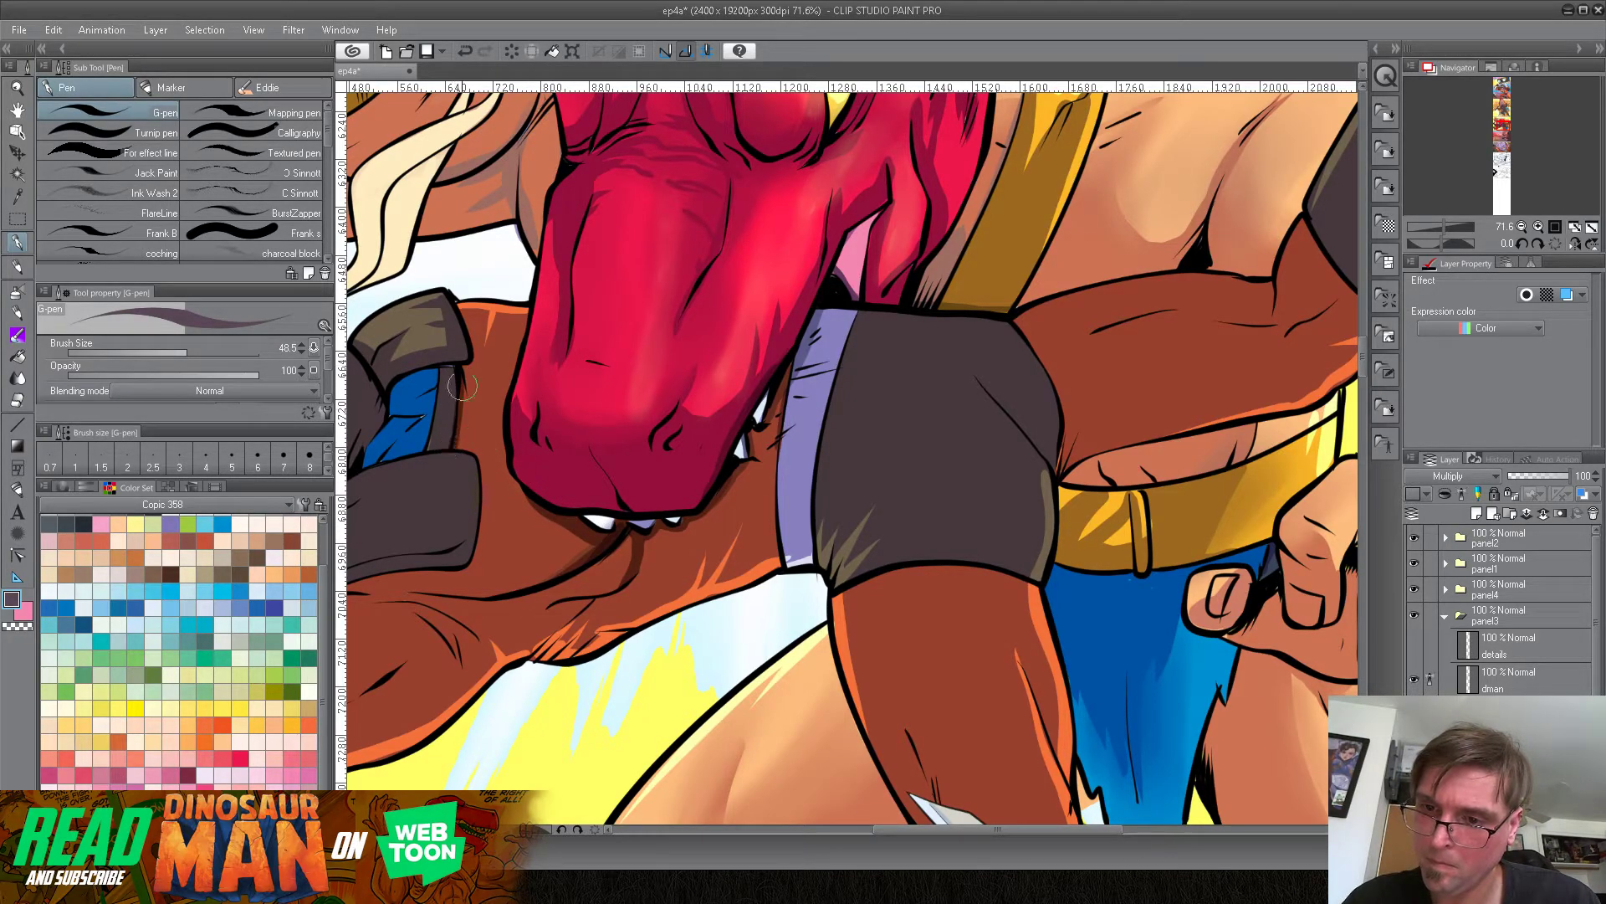
{"action": "left_click_drag", "start_coordinate": [463, 375], "coordinate": [473, 425]}
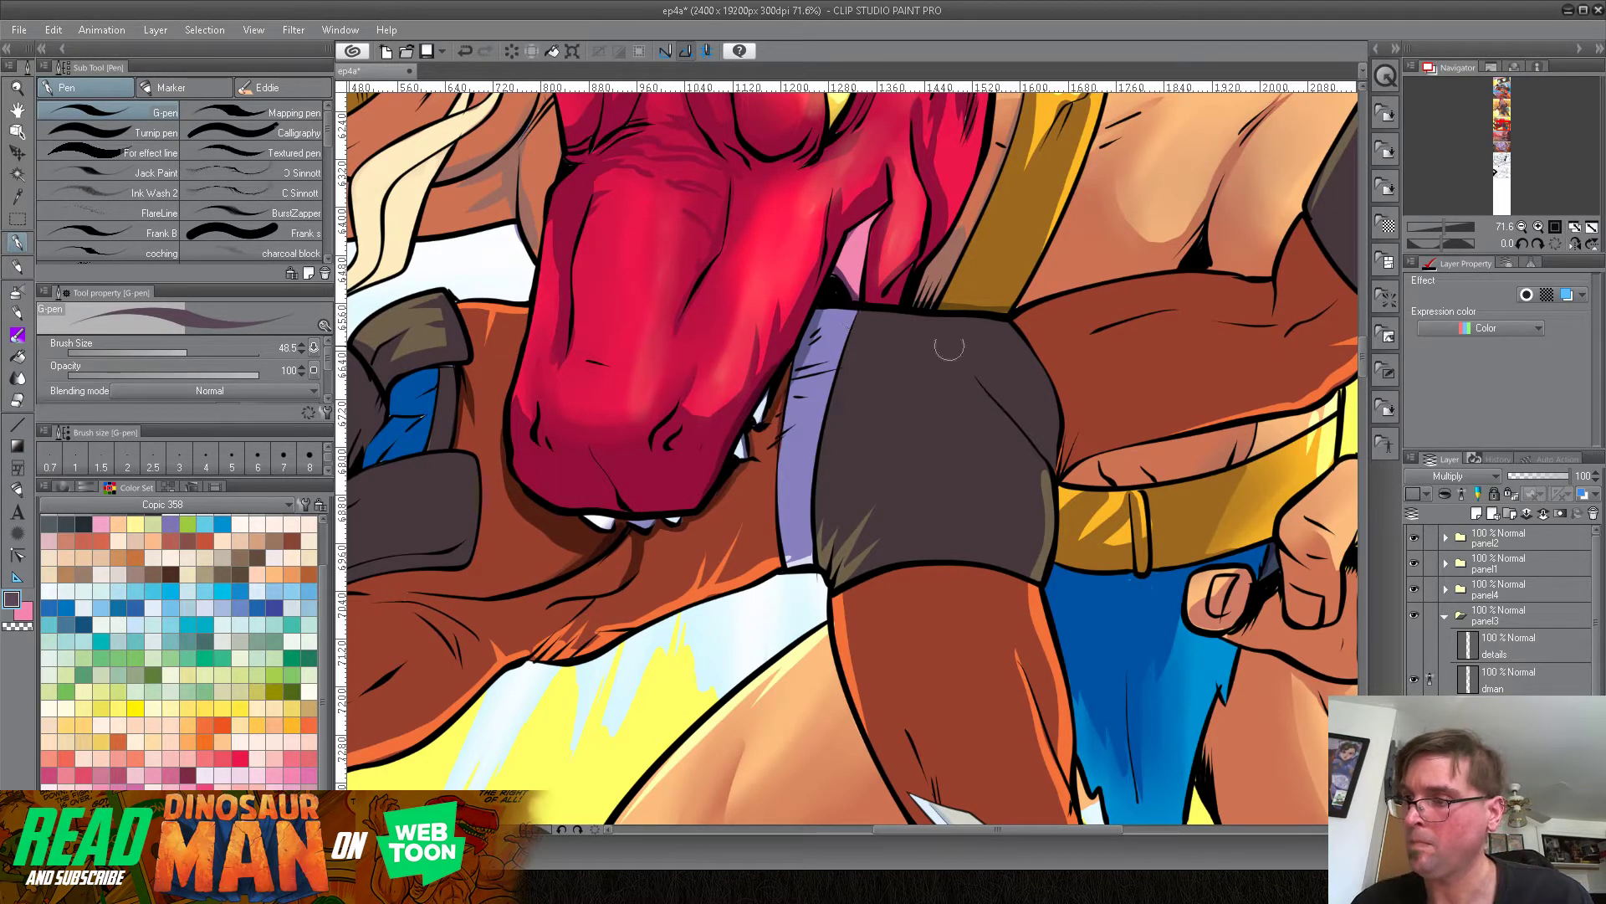
Step: Paint dark purple shadow along the crease and edges of the fighter's shorts
{"action": "mouse_move", "coordinate": [951, 347]}
{"action": "left_mouse_down"}
{"action": "mouse_move", "coordinate": [1050, 455]}
{"action": "mouse_move", "coordinate": [1050, 395]}
{"action": "left_mouse_up"}
{"action": "left_click_drag", "start_coordinate": [1026, 342], "coordinate": [1055, 465]}
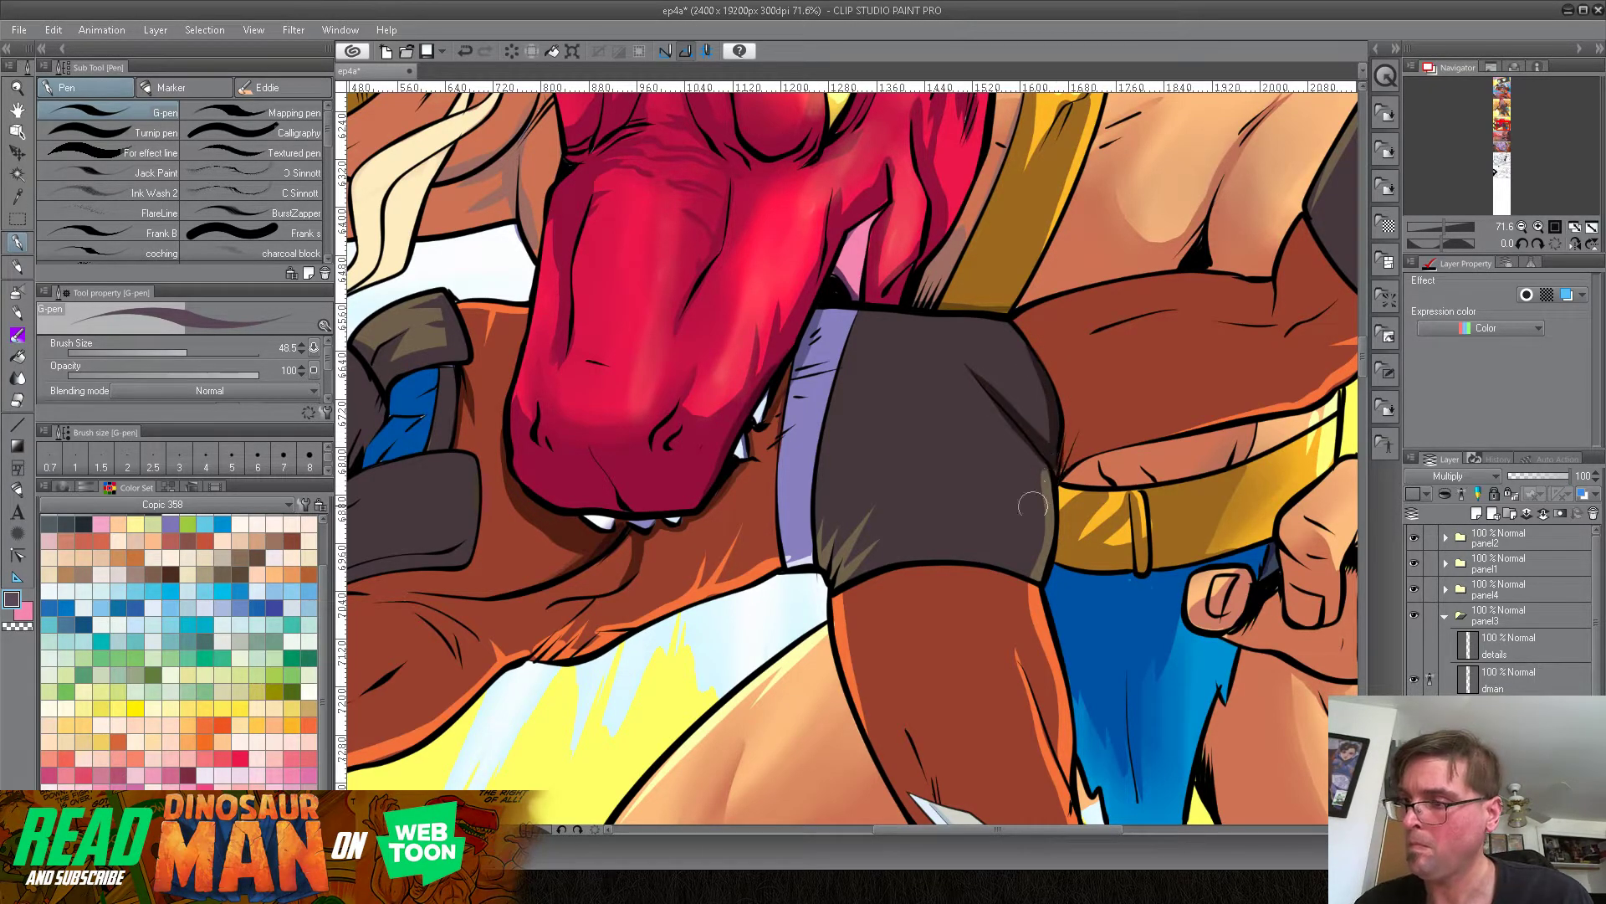
{"action": "mouse_move", "coordinate": [870, 527]}
{"action": "left_mouse_down"}
{"action": "mouse_move", "coordinate": [848, 582]}
{"action": "mouse_move", "coordinate": [907, 513]}
{"action": "mouse_move", "coordinate": [851, 559]}
{"action": "mouse_move", "coordinate": [907, 488]}
{"action": "mouse_move", "coordinate": [836, 547]}
{"action": "mouse_move", "coordinate": [851, 502]}
{"action": "mouse_move", "coordinate": [819, 505]}
{"action": "left_mouse_up"}
Step: Darken the fighter's torso below the collar and the underside of the collar flap with the dark purple G-pen
{"action": "mouse_move", "coordinate": [862, 310]}
{"action": "left_mouse_down"}
{"action": "mouse_move", "coordinate": [815, 563]}
{"action": "mouse_move", "coordinate": [815, 536]}
{"action": "mouse_move", "coordinate": [863, 479]}
{"action": "mouse_move", "coordinate": [968, 439]}
{"action": "left_mouse_up"}
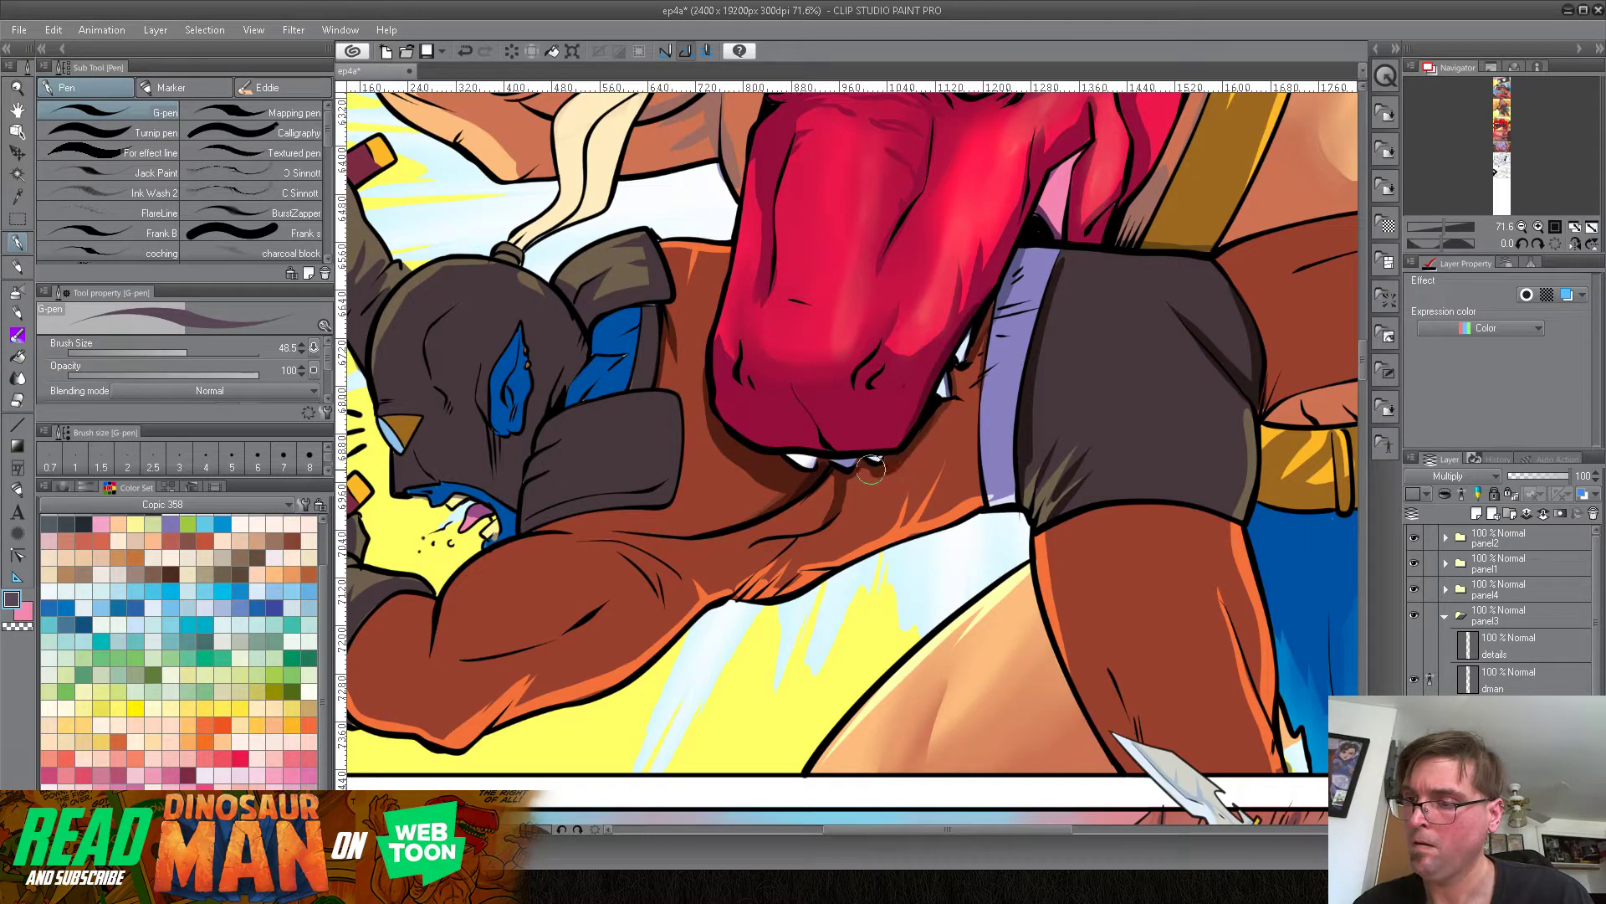
{"action": "mouse_move", "coordinate": [779, 483]}
{"action": "left_mouse_down"}
{"action": "mouse_move", "coordinate": [731, 519]}
{"action": "mouse_move", "coordinate": [630, 524]}
{"action": "mouse_move", "coordinate": [707, 554]}
{"action": "mouse_move", "coordinate": [594, 526]}
{"action": "mouse_move", "coordinate": [534, 530]}
{"action": "mouse_move", "coordinate": [679, 509]}
{"action": "mouse_move", "coordinate": [600, 525]}
{"action": "left_mouse_up"}
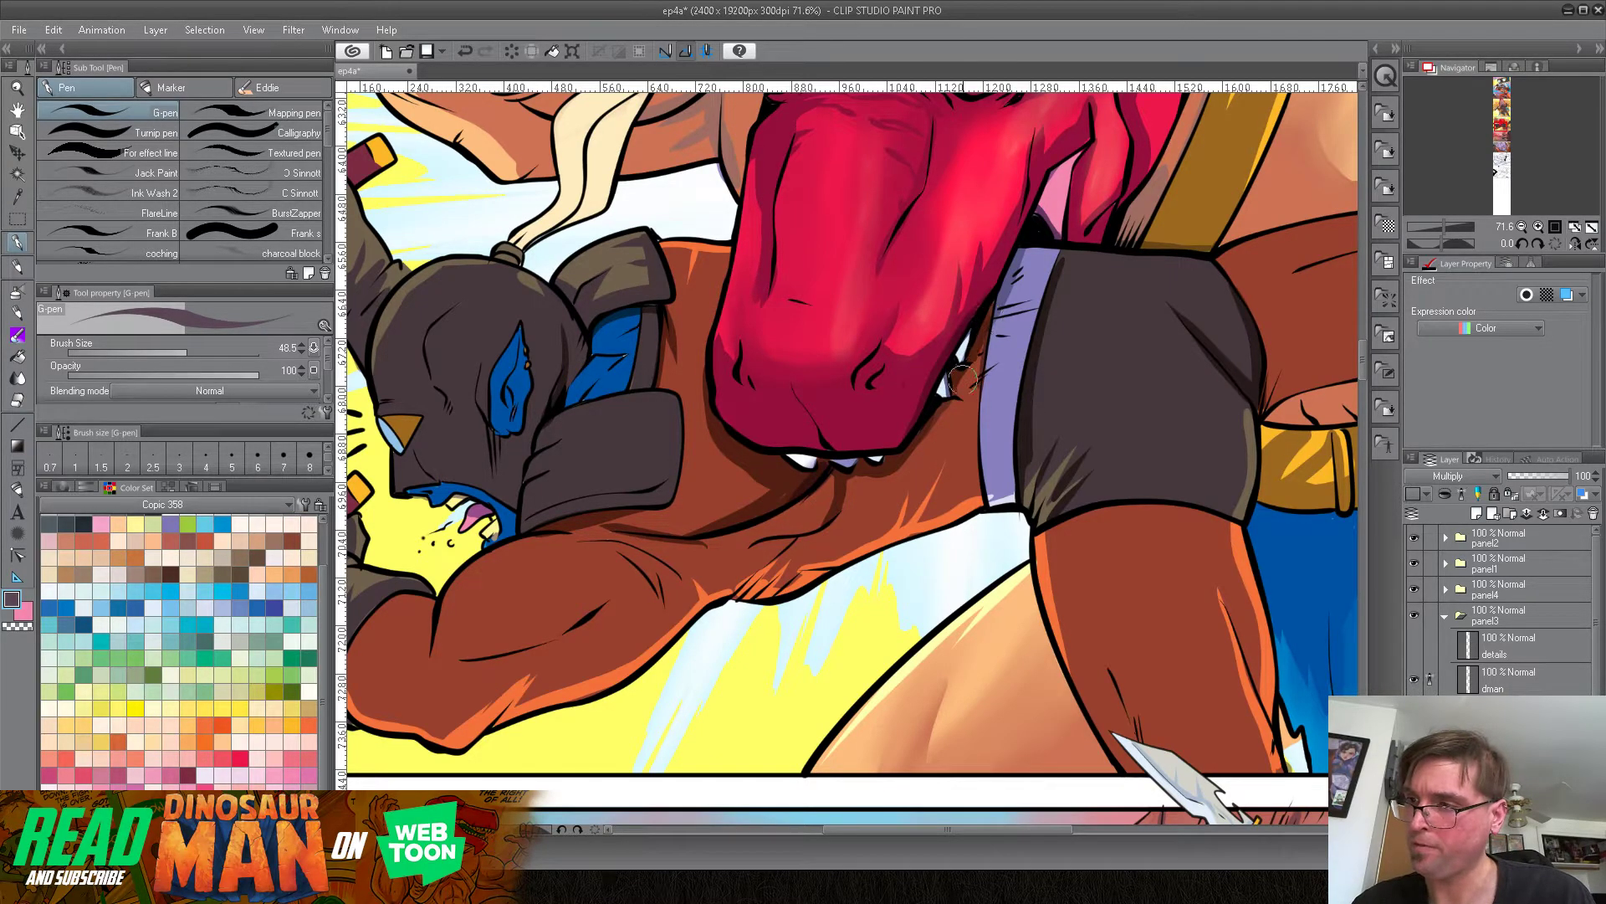
{"action": "left_click_drag", "start_coordinate": [525, 524], "coordinate": [625, 503]}
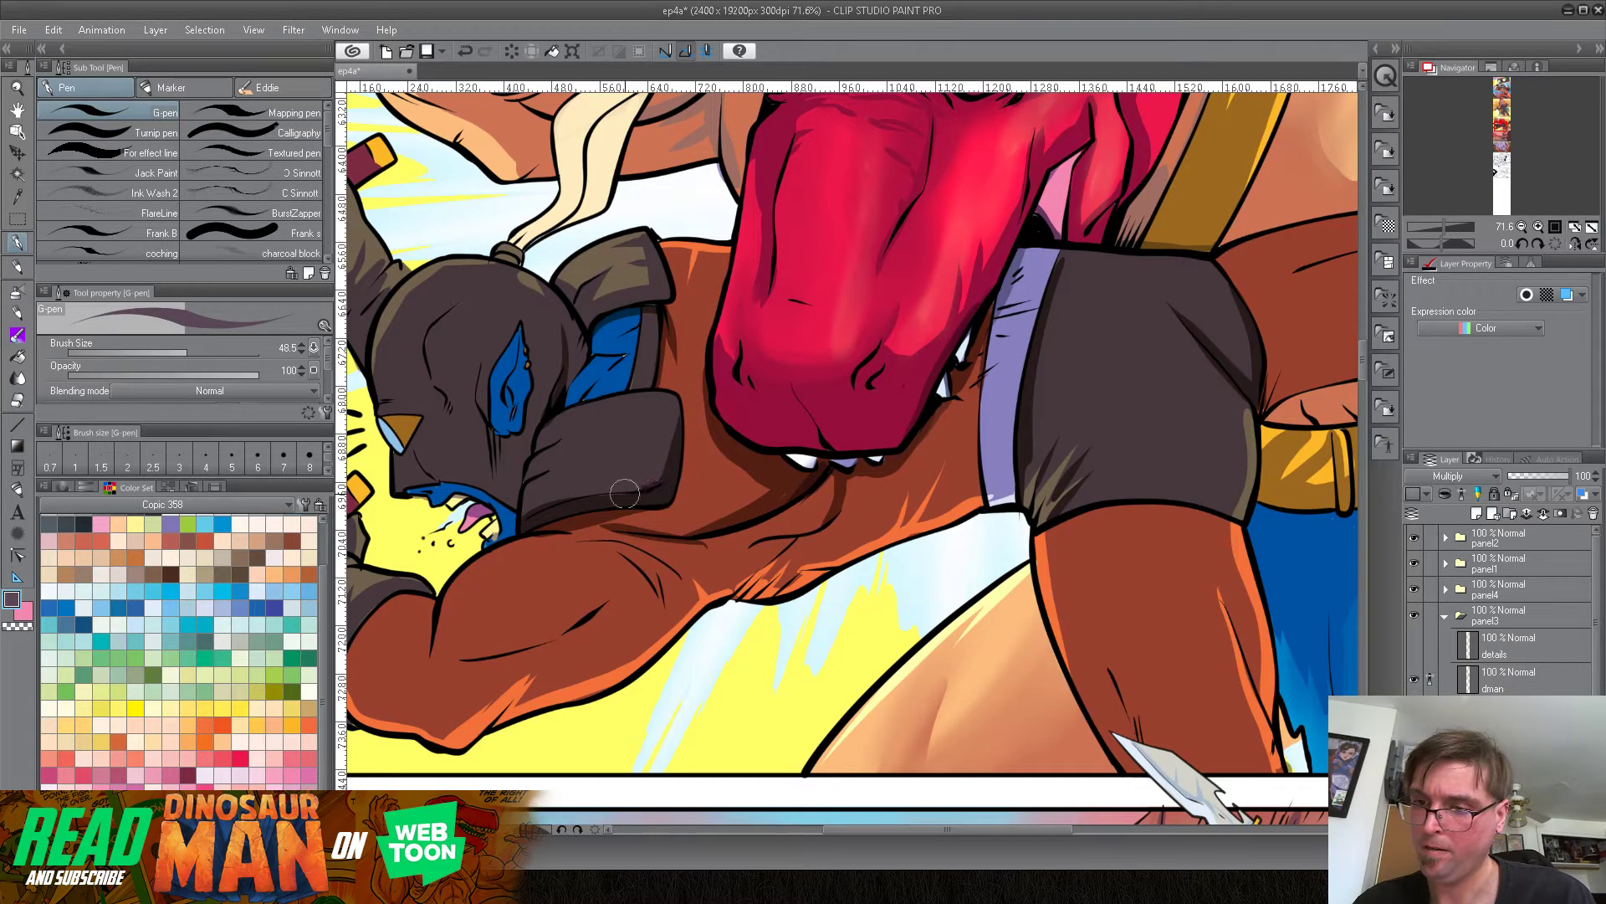
Step: Shade the neck, ear and brow of the fighter's mask in dark purple, and soften the brow and back of the head with the Blend tool
{"action": "mouse_move", "coordinate": [503, 482]}
{"action": "left_mouse_down"}
{"action": "mouse_move", "coordinate": [514, 446]}
{"action": "mouse_move", "coordinate": [517, 528]}
{"action": "left_mouse_up"}
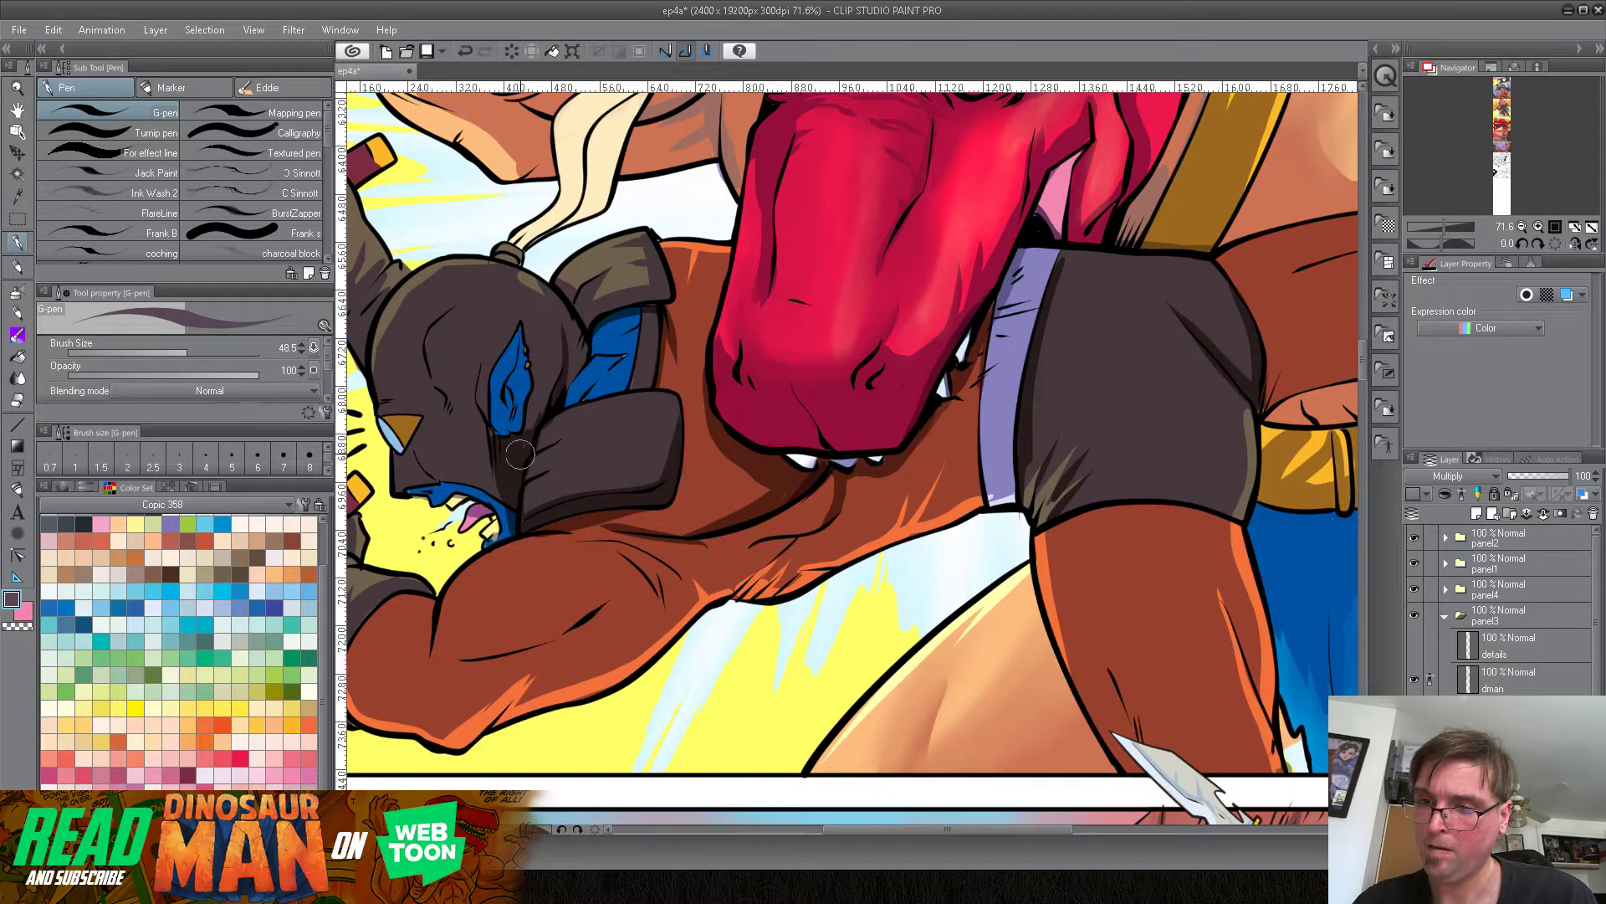
{"action": "mouse_move", "coordinate": [530, 423]}
{"action": "left_mouse_down"}
{"action": "mouse_move", "coordinate": [555, 367]}
{"action": "mouse_move", "coordinate": [548, 340]}
{"action": "mouse_move", "coordinate": [545, 401]}
{"action": "mouse_move", "coordinate": [519, 305]}
{"action": "mouse_move", "coordinate": [510, 427]}
{"action": "mouse_move", "coordinate": [523, 384]}
{"action": "left_mouse_up"}
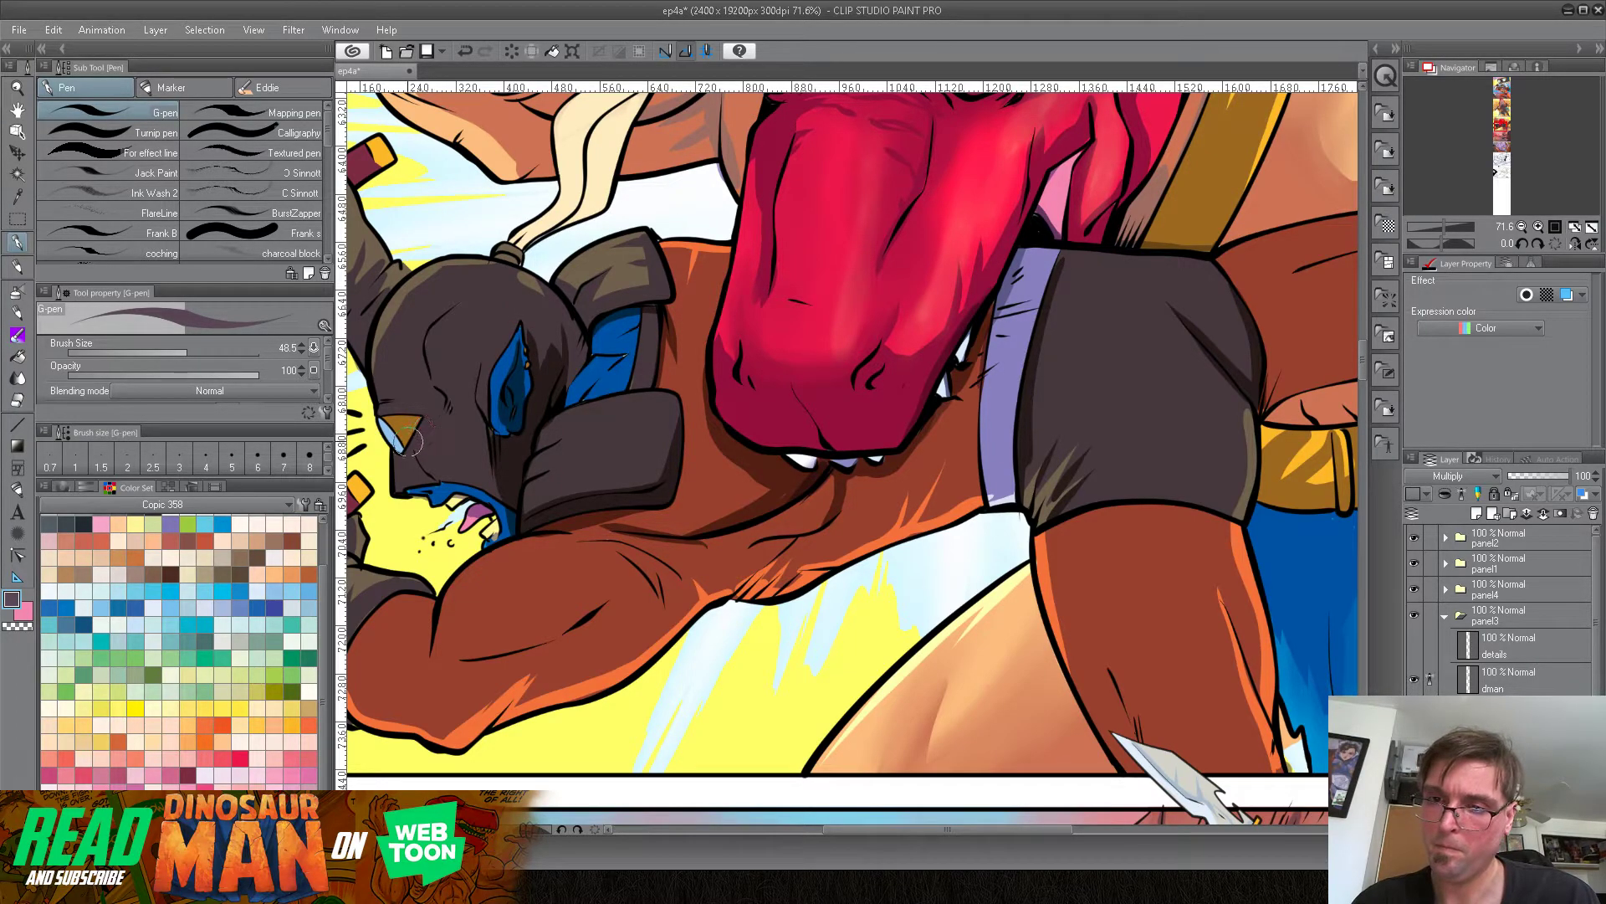
{"action": "mouse_move", "coordinate": [475, 292]}
{"action": "left_mouse_down"}
{"action": "mouse_move", "coordinate": [425, 350]}
{"action": "mouse_move", "coordinate": [447, 399]}
{"action": "left_mouse_up"}
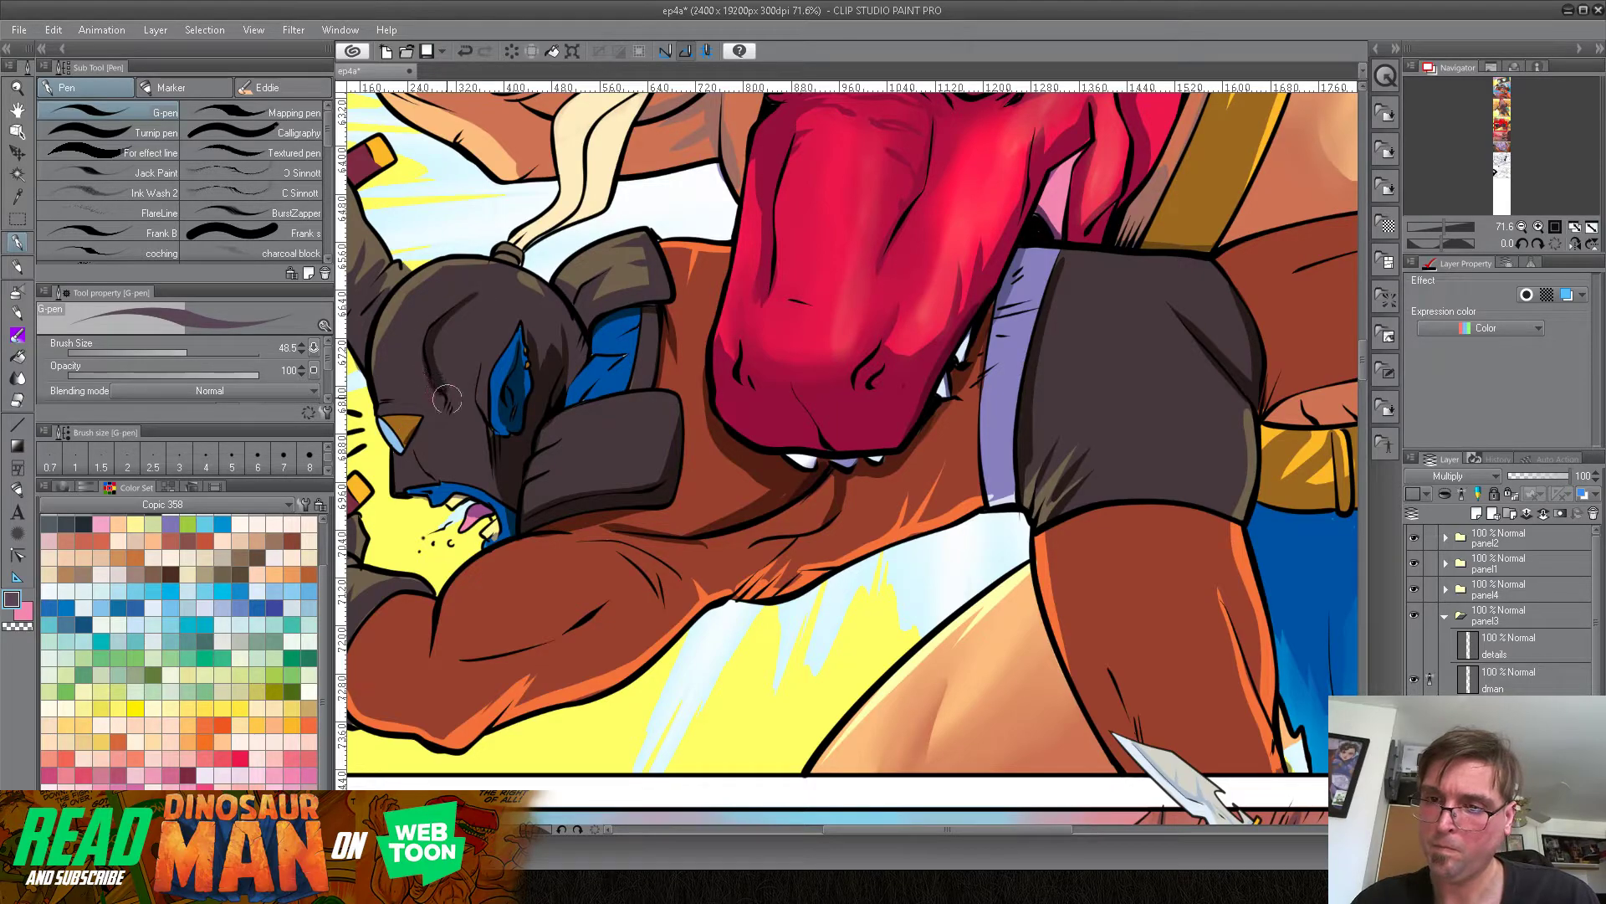
{"action": "key", "text": "j"}
{"action": "mouse_move", "coordinate": [436, 342]}
{"action": "left_mouse_down"}
{"action": "mouse_move", "coordinate": [447, 319]}
{"action": "mouse_move", "coordinate": [458, 433]}
{"action": "left_mouse_up"}
{"action": "mouse_move", "coordinate": [548, 364]}
{"action": "left_mouse_down"}
{"action": "mouse_move", "coordinate": [532, 322]}
{"action": "mouse_move", "coordinate": [562, 330]}
{"action": "mouse_move", "coordinate": [574, 373]}
{"action": "left_mouse_up"}
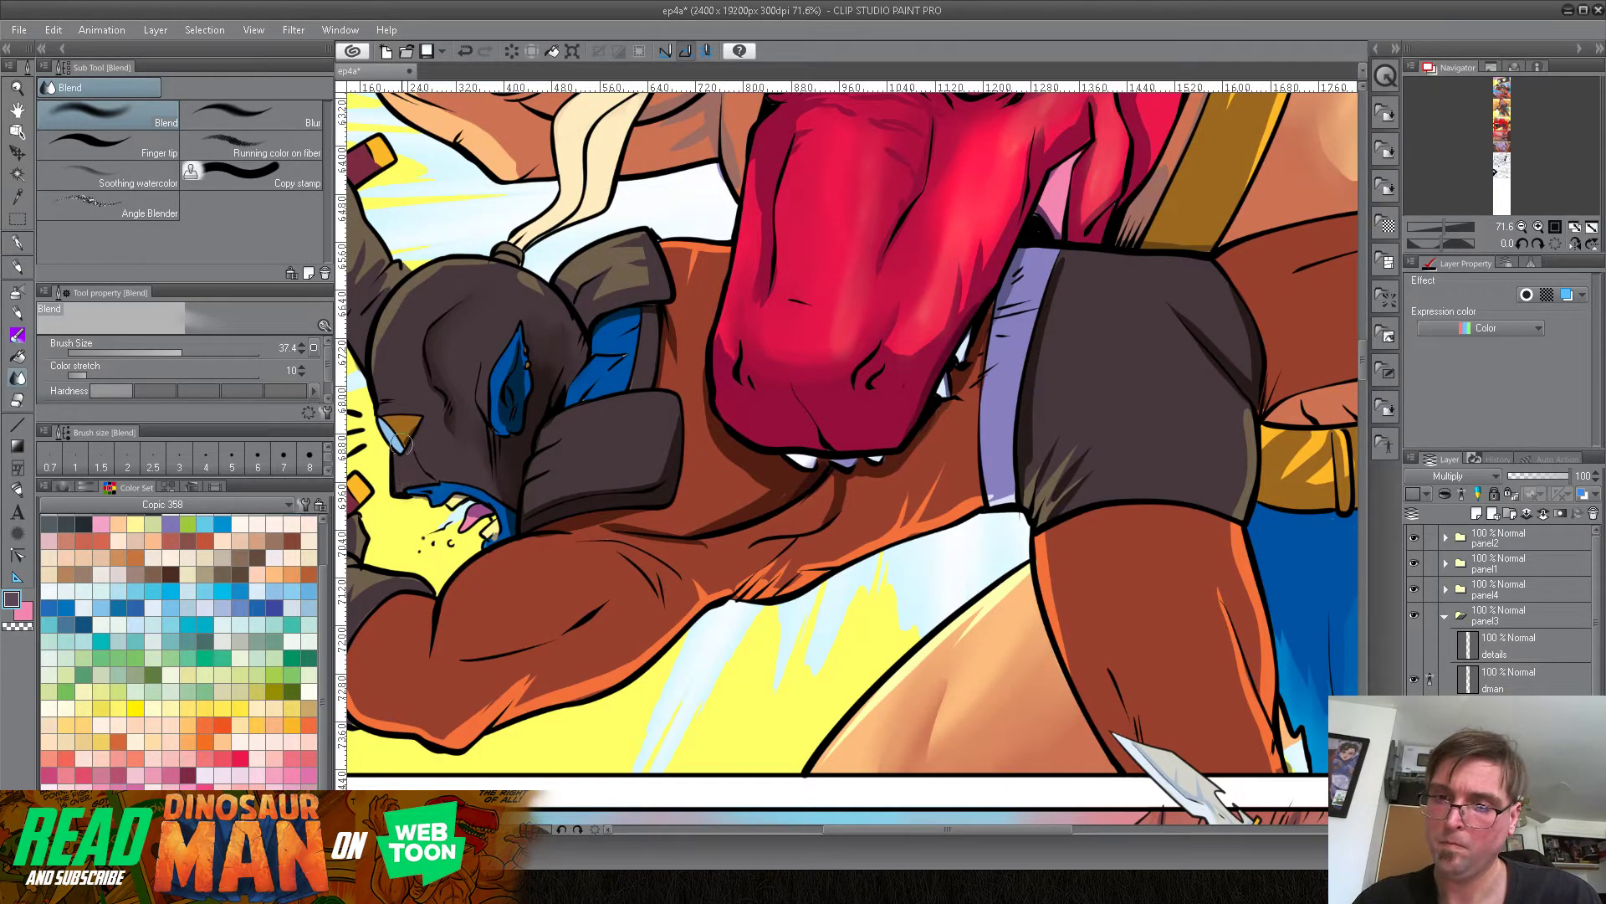
Step: Paint dark purple G-pen shadow around the mask's eye and on the lower knife's handle, undoing and redoing the handle stroke
{"action": "left_click", "coordinate": [18, 242]}
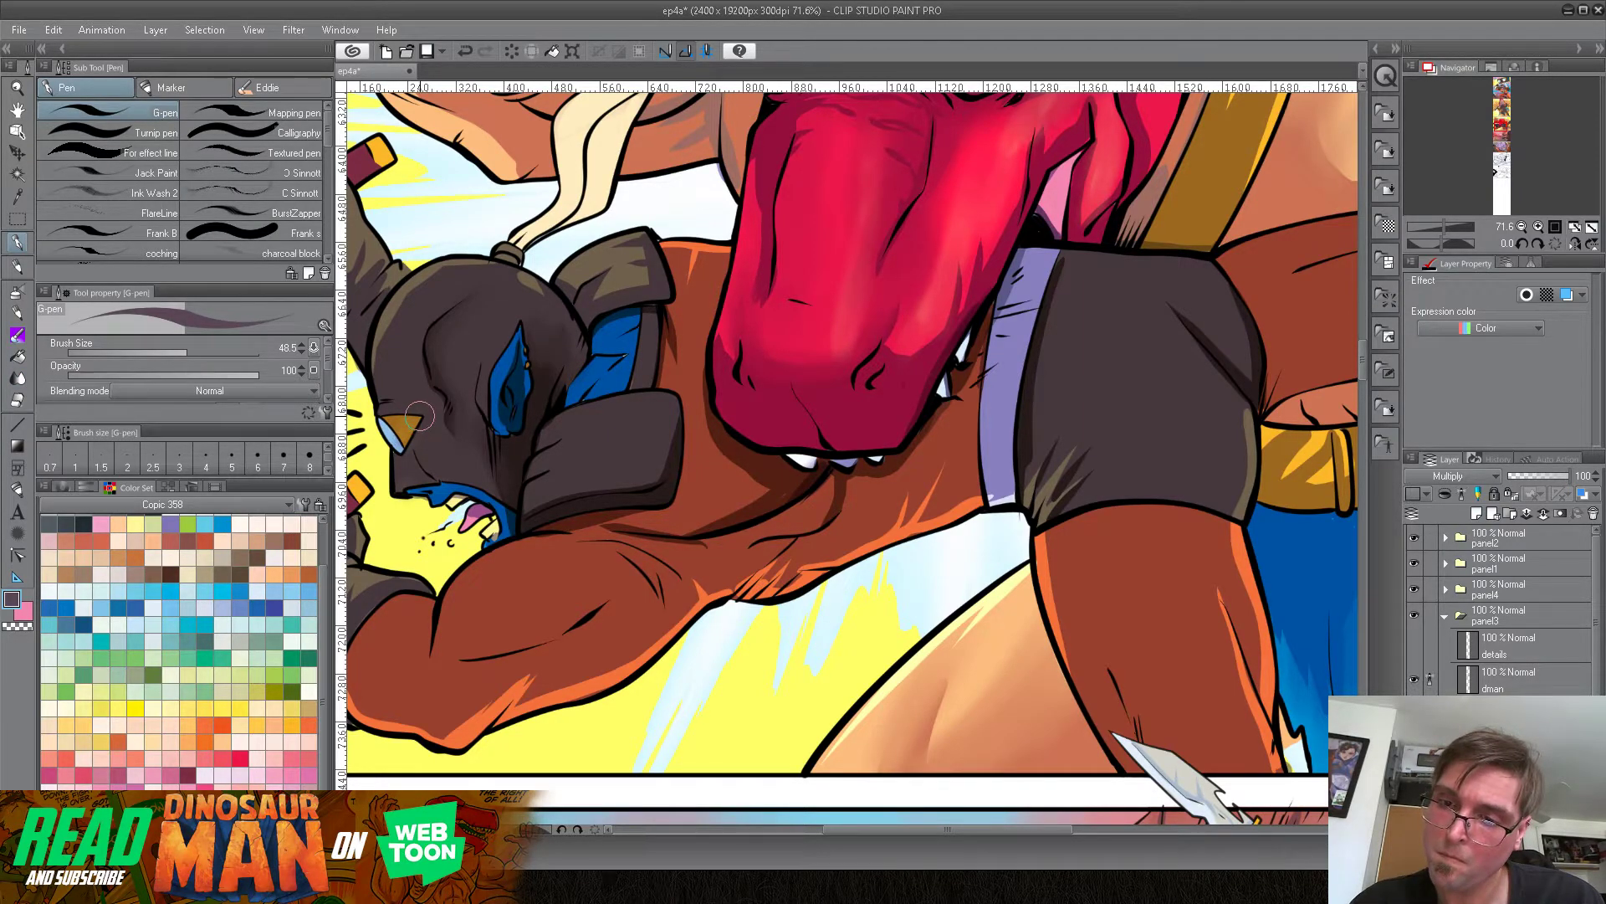
{"action": "left_click_drag", "start_coordinate": [403, 443], "coordinate": [381, 416]}
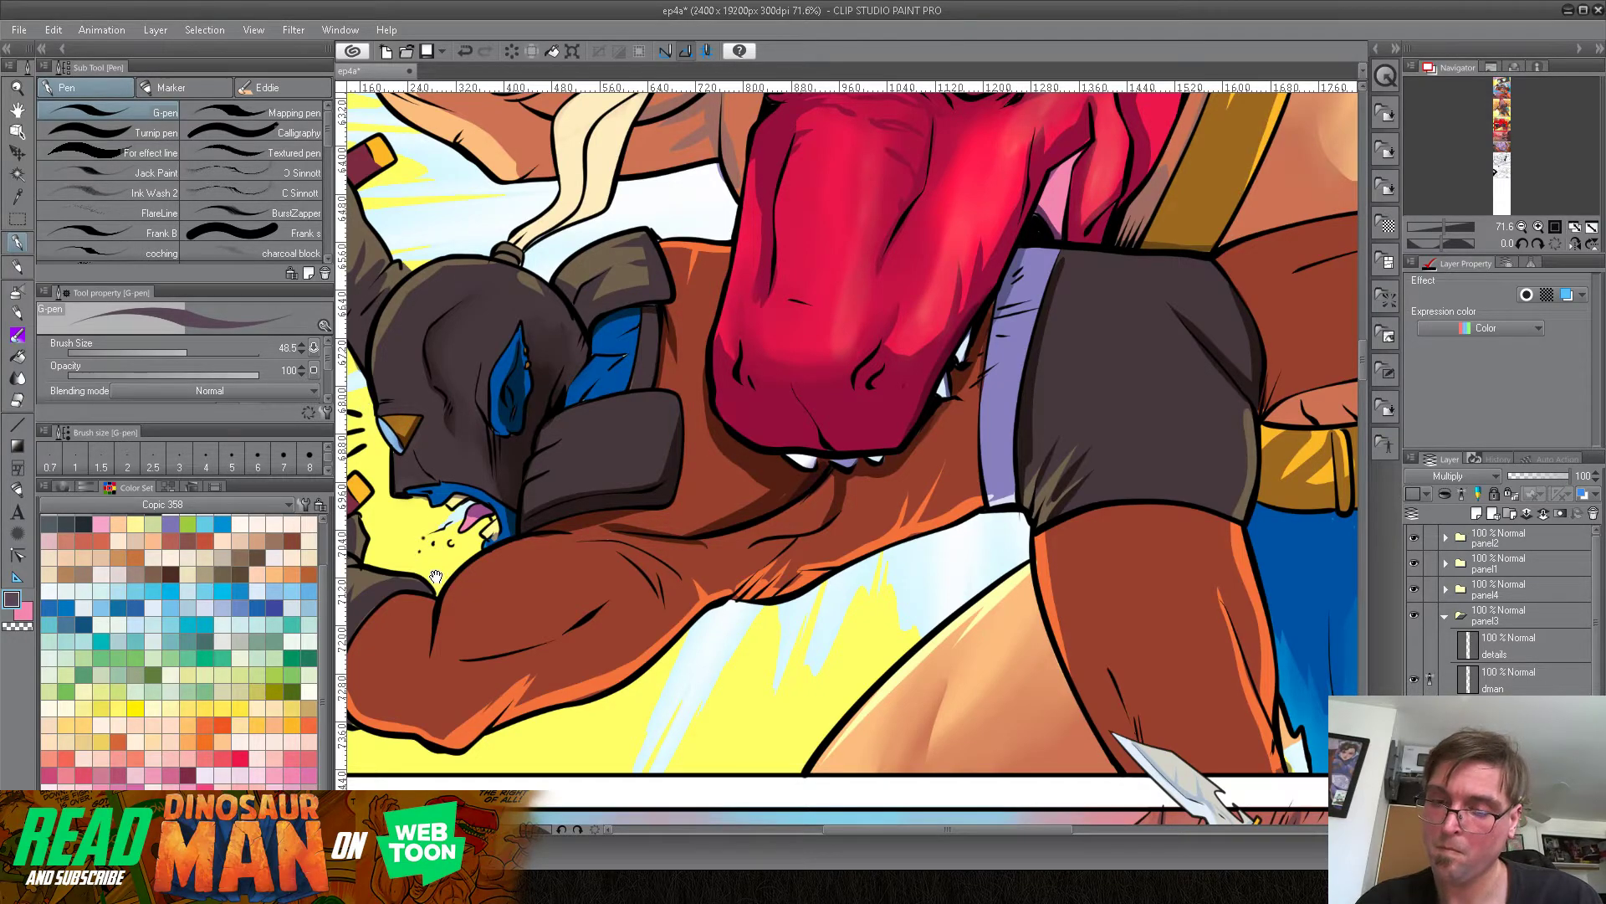
{"action": "left_click_drag", "start_coordinate": [431, 576], "coordinate": [578, 533]}
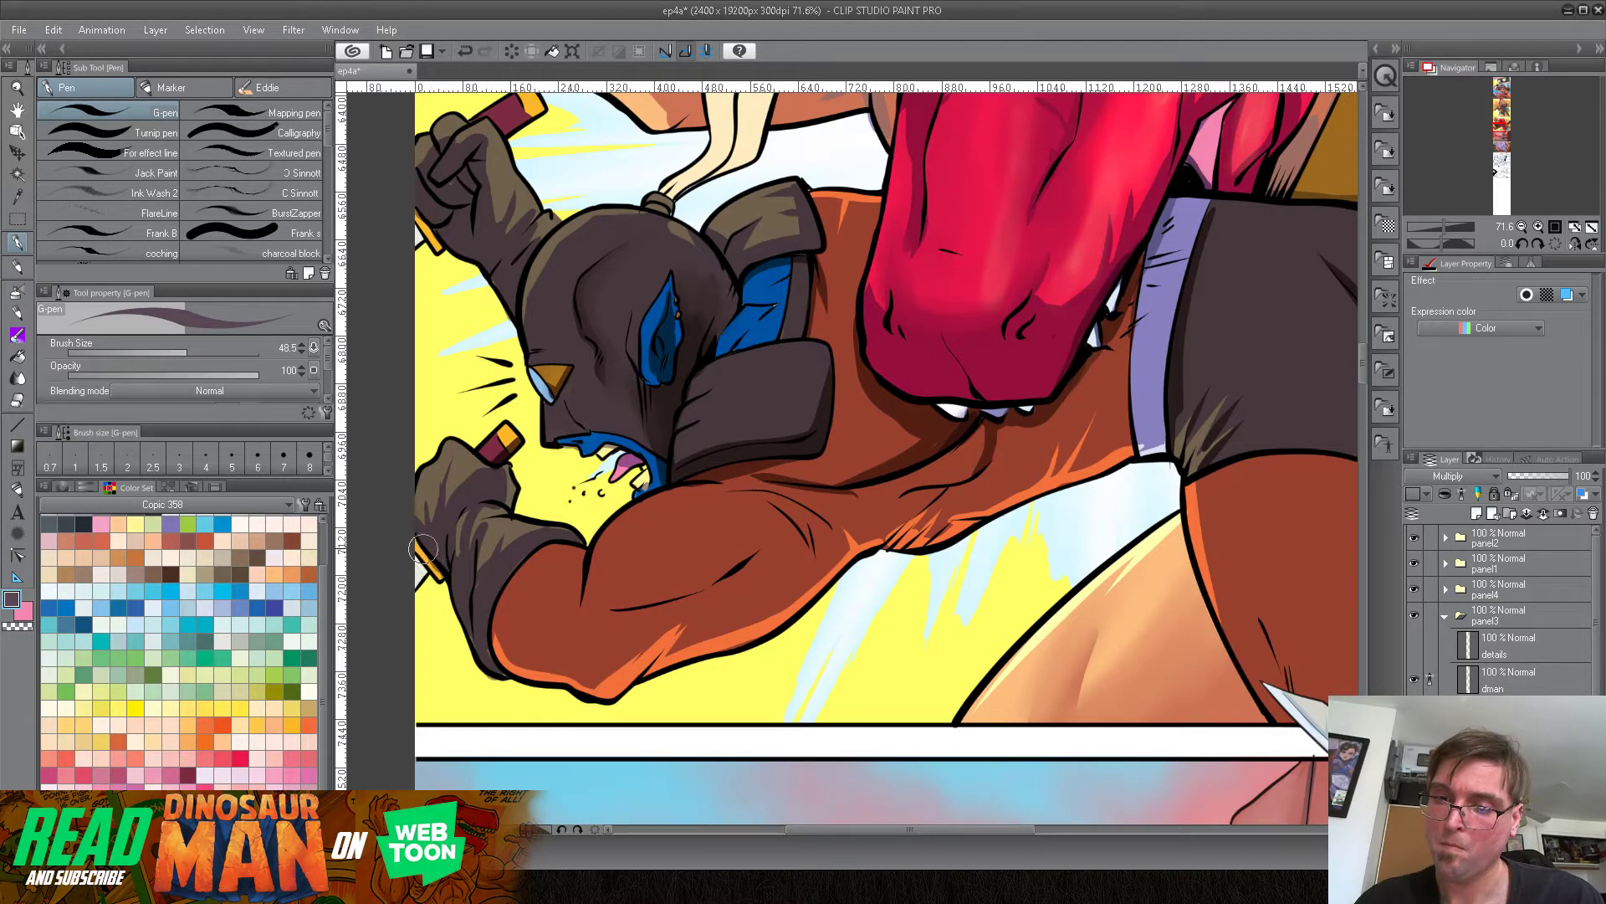
{"action": "key", "text": "ctrl+z"}
{"action": "left_click_drag", "start_coordinate": [420, 542], "coordinate": [443, 579]}
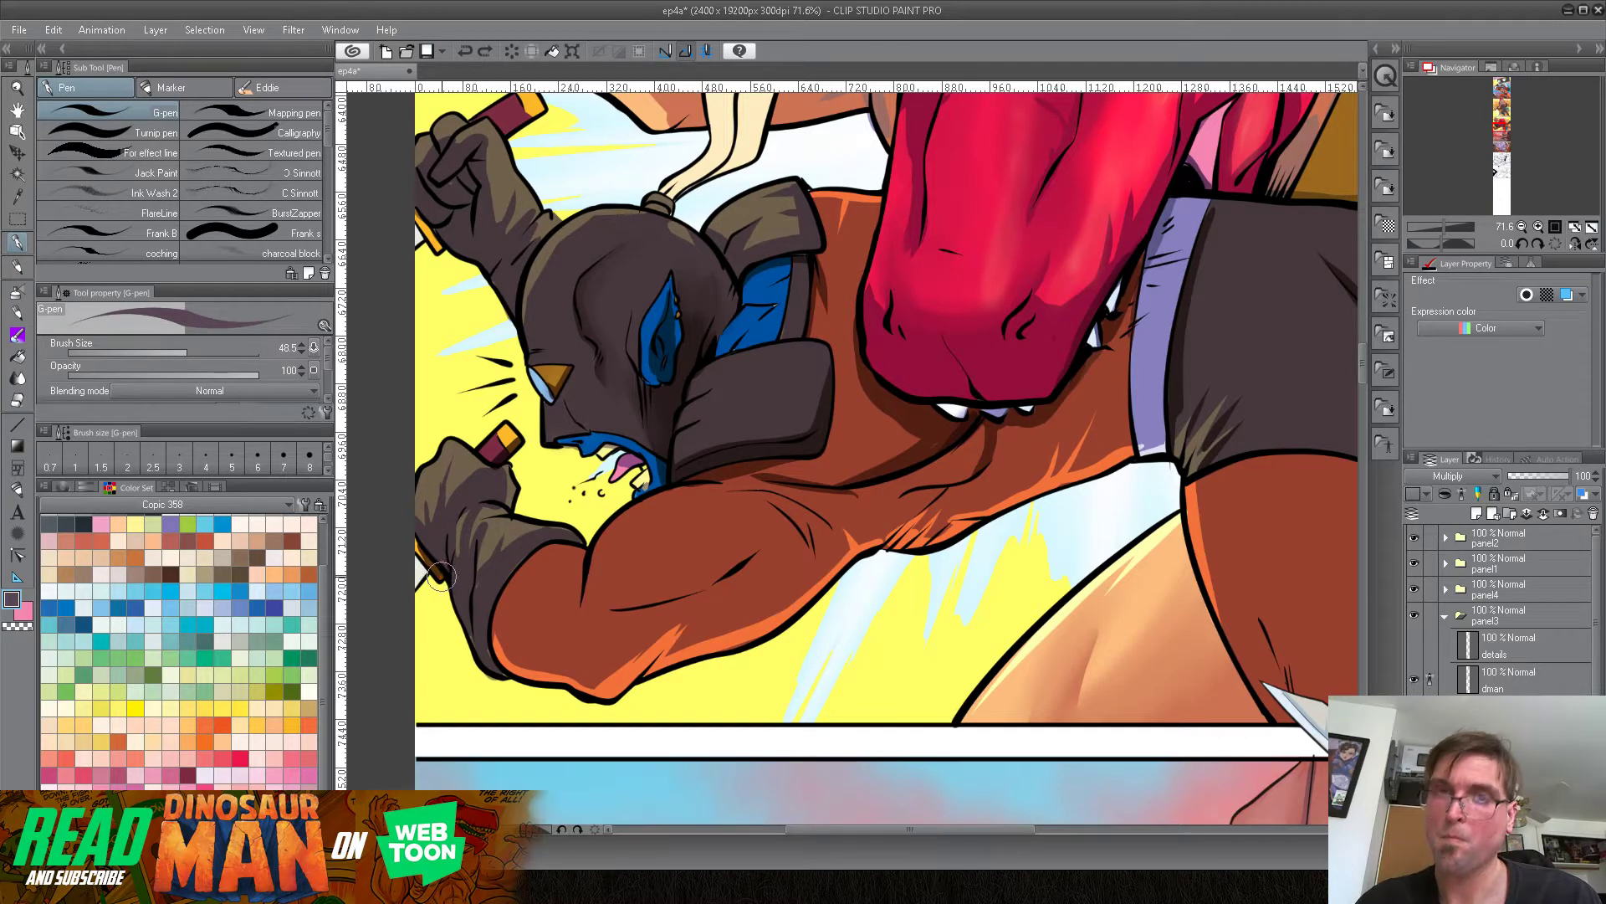
{"action": "left_click_drag", "start_coordinate": [890, 542], "coordinate": [819, 543]}
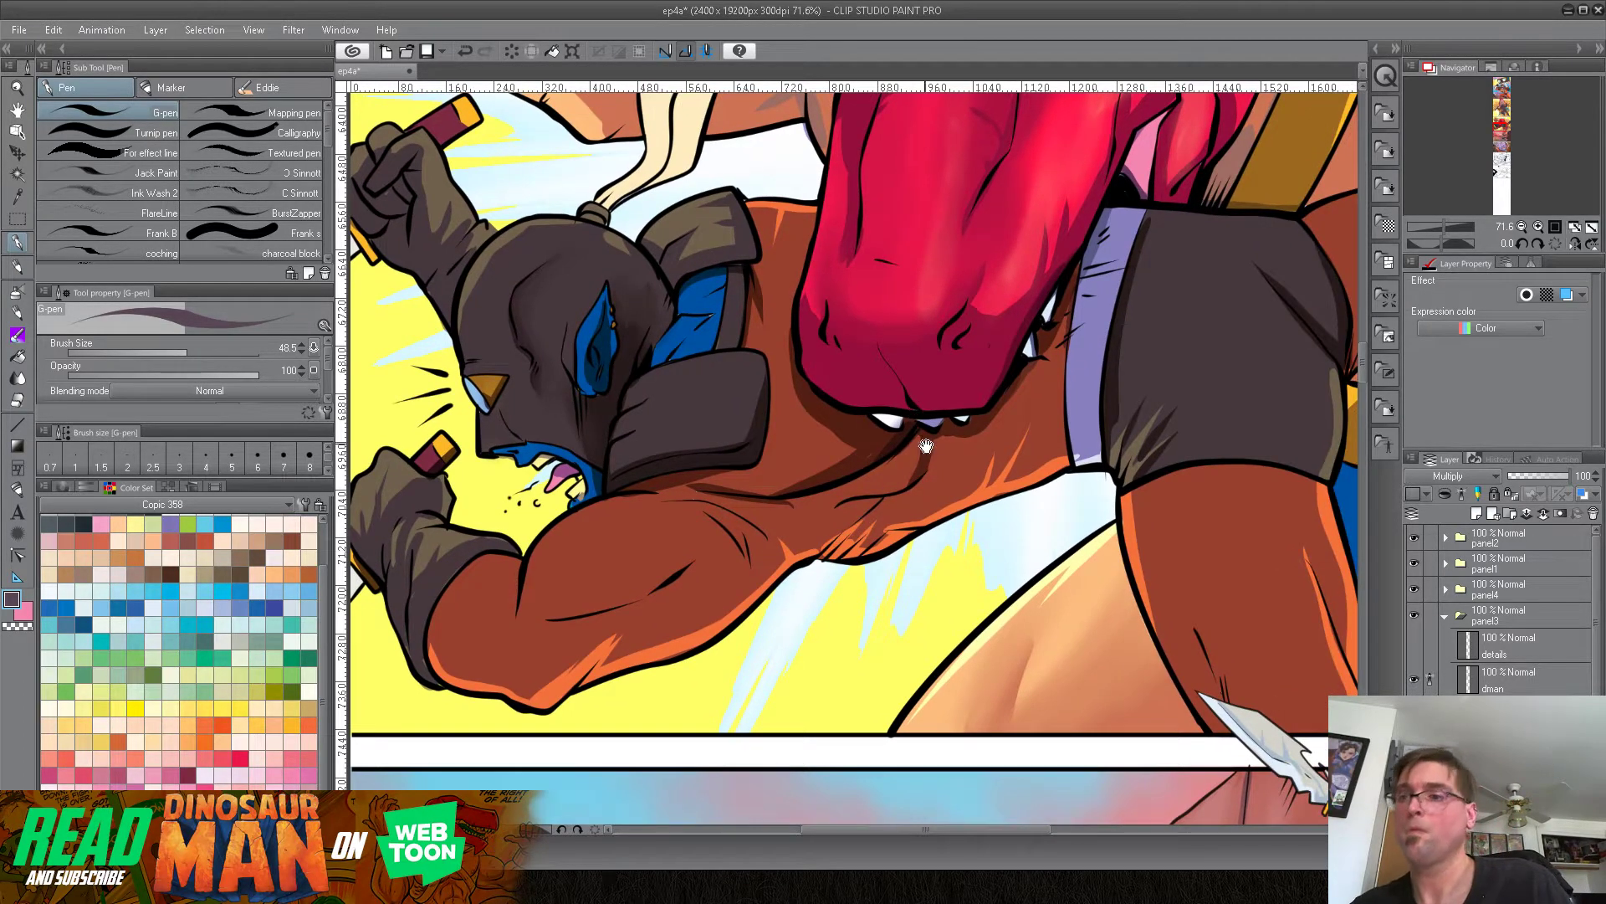
{"action": "left_click_drag", "start_coordinate": [924, 443], "coordinate": [901, 480]}
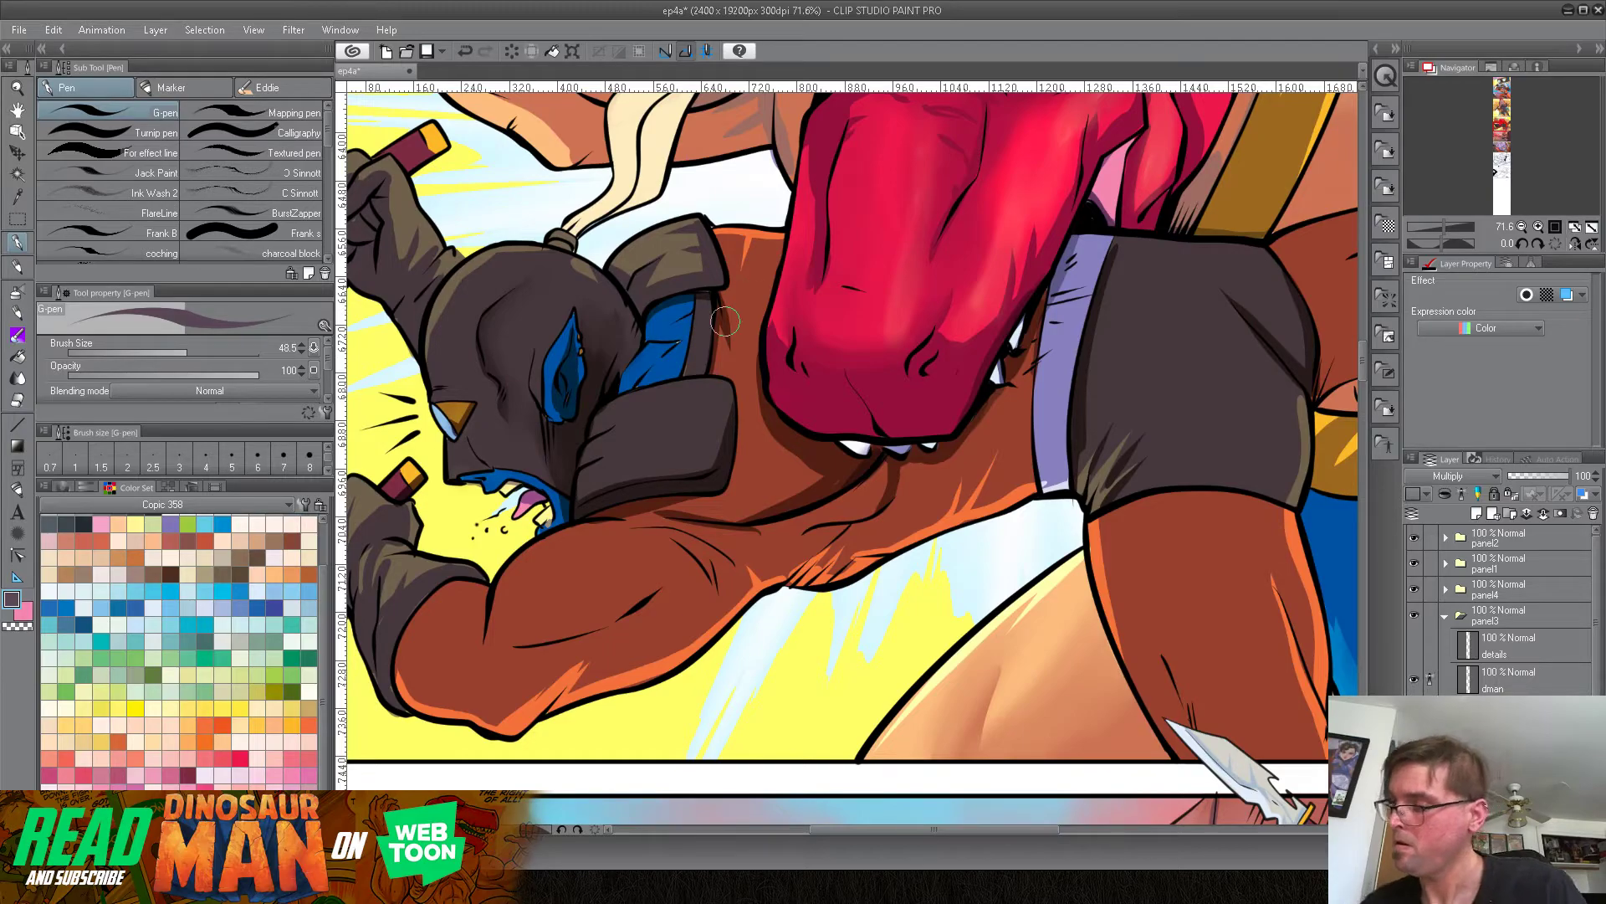
Step: Touch up the fighter's blue collar lining with the G-pen, and add dark purple Multiply shadow to the raised boot and lower thigh
{"action": "left_click", "coordinate": [667, 313], "text": "alt"}
{"action": "mouse_move", "coordinate": [681, 343]}
{"action": "left_mouse_down"}
{"action": "mouse_move", "coordinate": [688, 322]}
{"action": "mouse_move", "coordinate": [657, 333]}
{"action": "mouse_move", "coordinate": [693, 310]}
{"action": "mouse_move", "coordinate": [663, 360]}
{"action": "mouse_move", "coordinate": [634, 368]}
{"action": "left_mouse_up"}
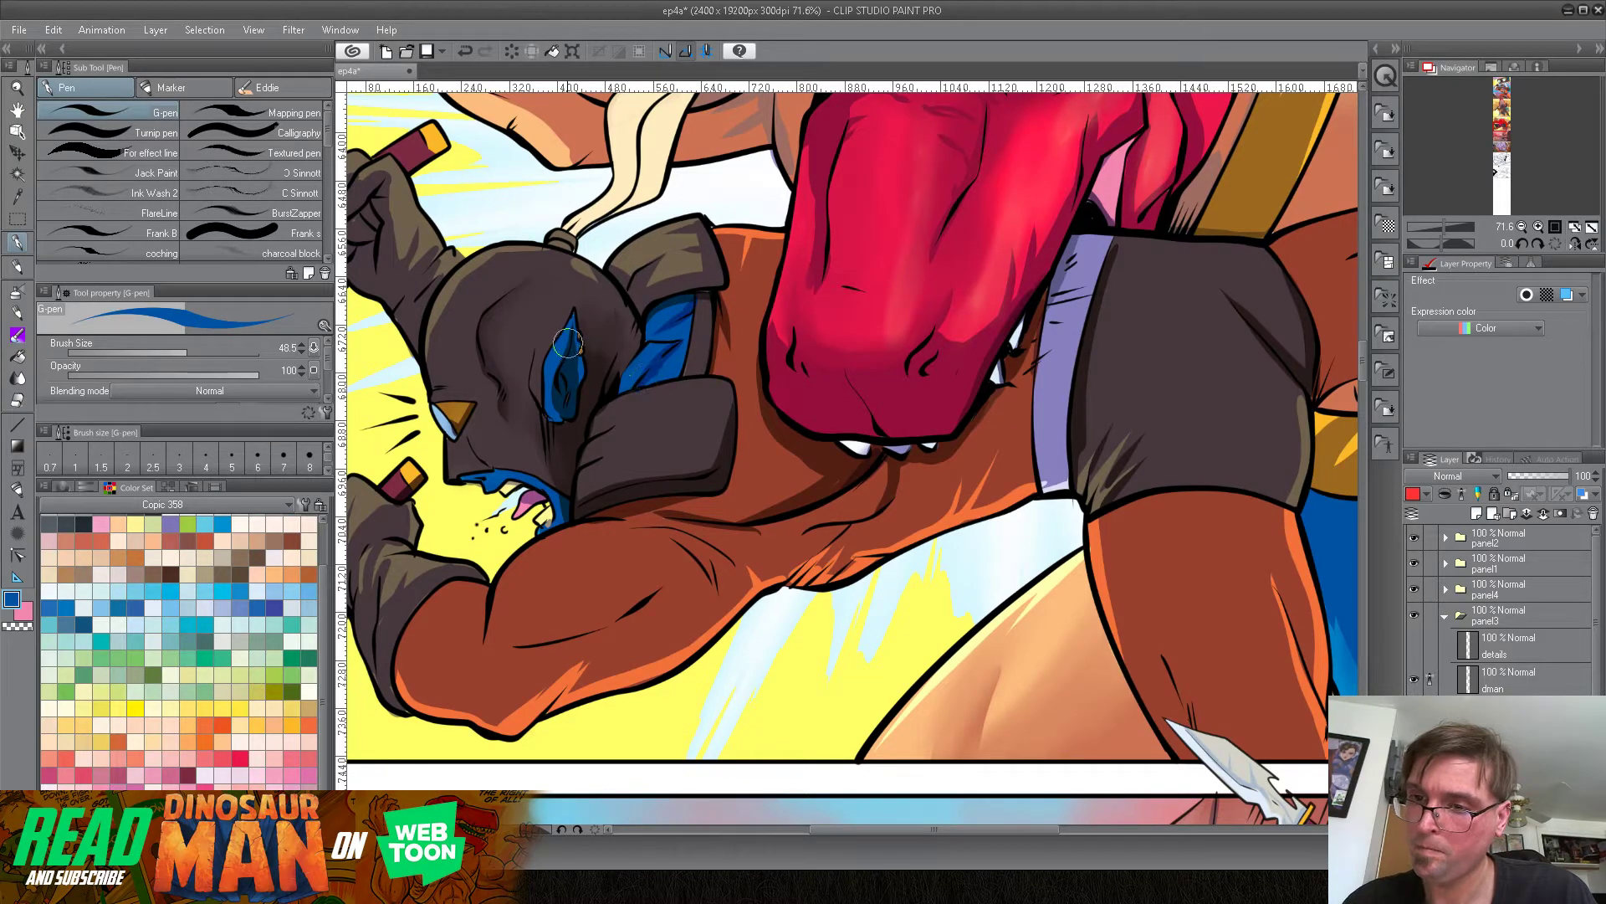
{"action": "left_click", "coordinate": [1437, 226]}
{"action": "left_click_drag", "start_coordinate": [1437, 226], "coordinate": [1435, 228]}
{"action": "left_click_drag", "start_coordinate": [1028, 477], "coordinate": [899, 467]}
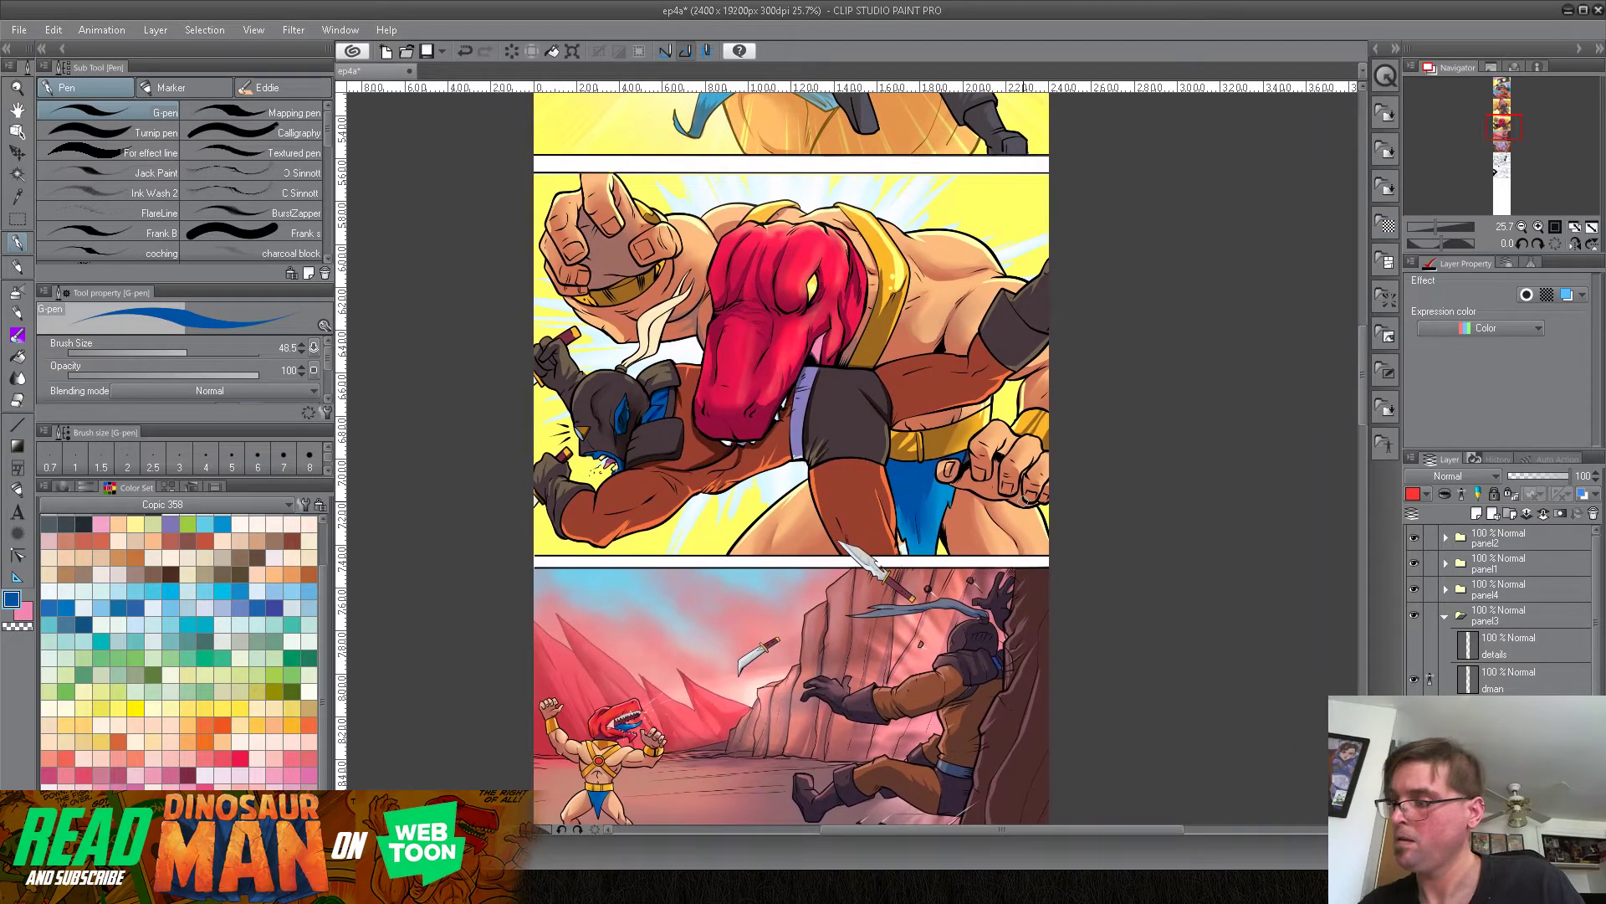
{"action": "left_click", "coordinate": [967, 661], "text": "alt"}
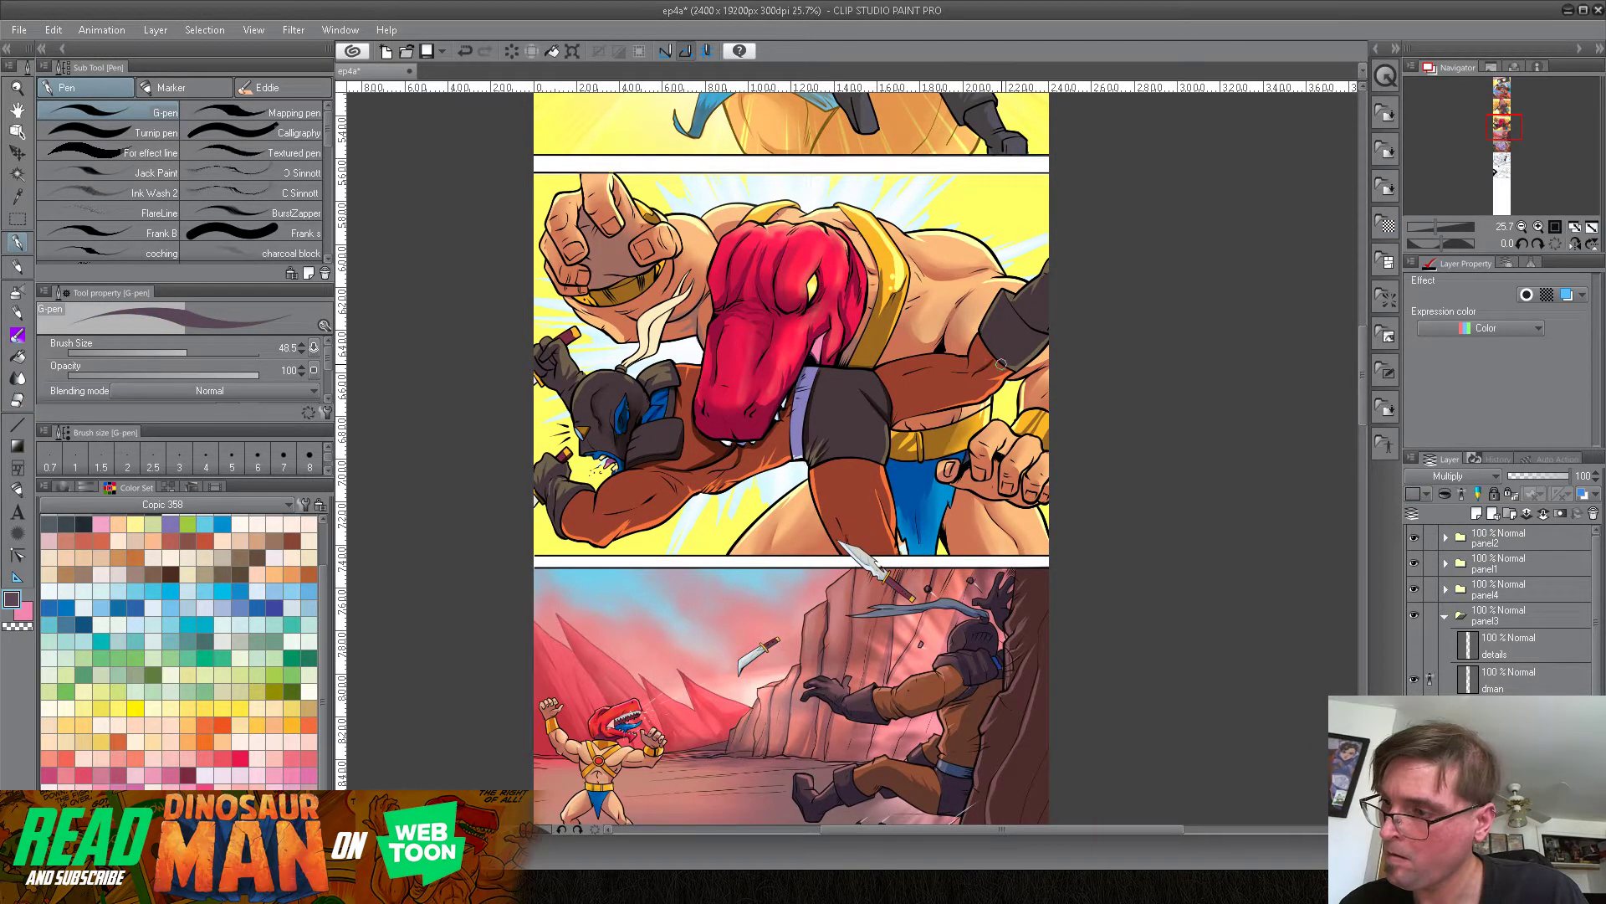
{"action": "mouse_move", "coordinate": [1041, 331]}
{"action": "left_mouse_down"}
{"action": "mouse_move", "coordinate": [1018, 358]}
{"action": "mouse_move", "coordinate": [1025, 317]}
{"action": "left_mouse_up"}
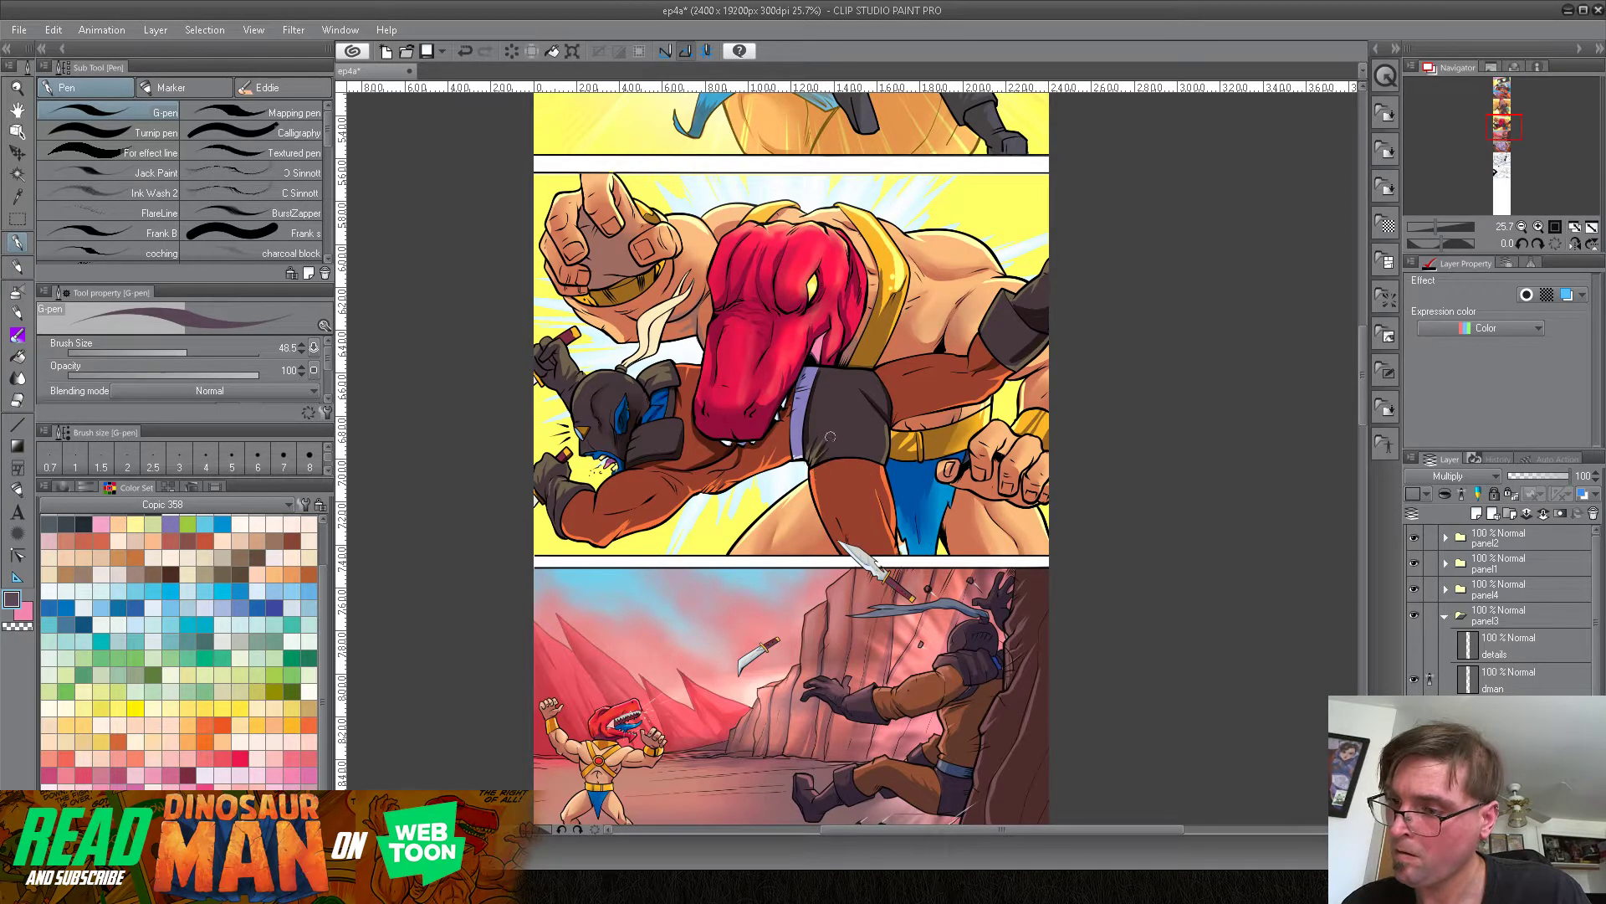
{"action": "left_click_drag", "start_coordinate": [818, 465], "coordinate": [824, 518]}
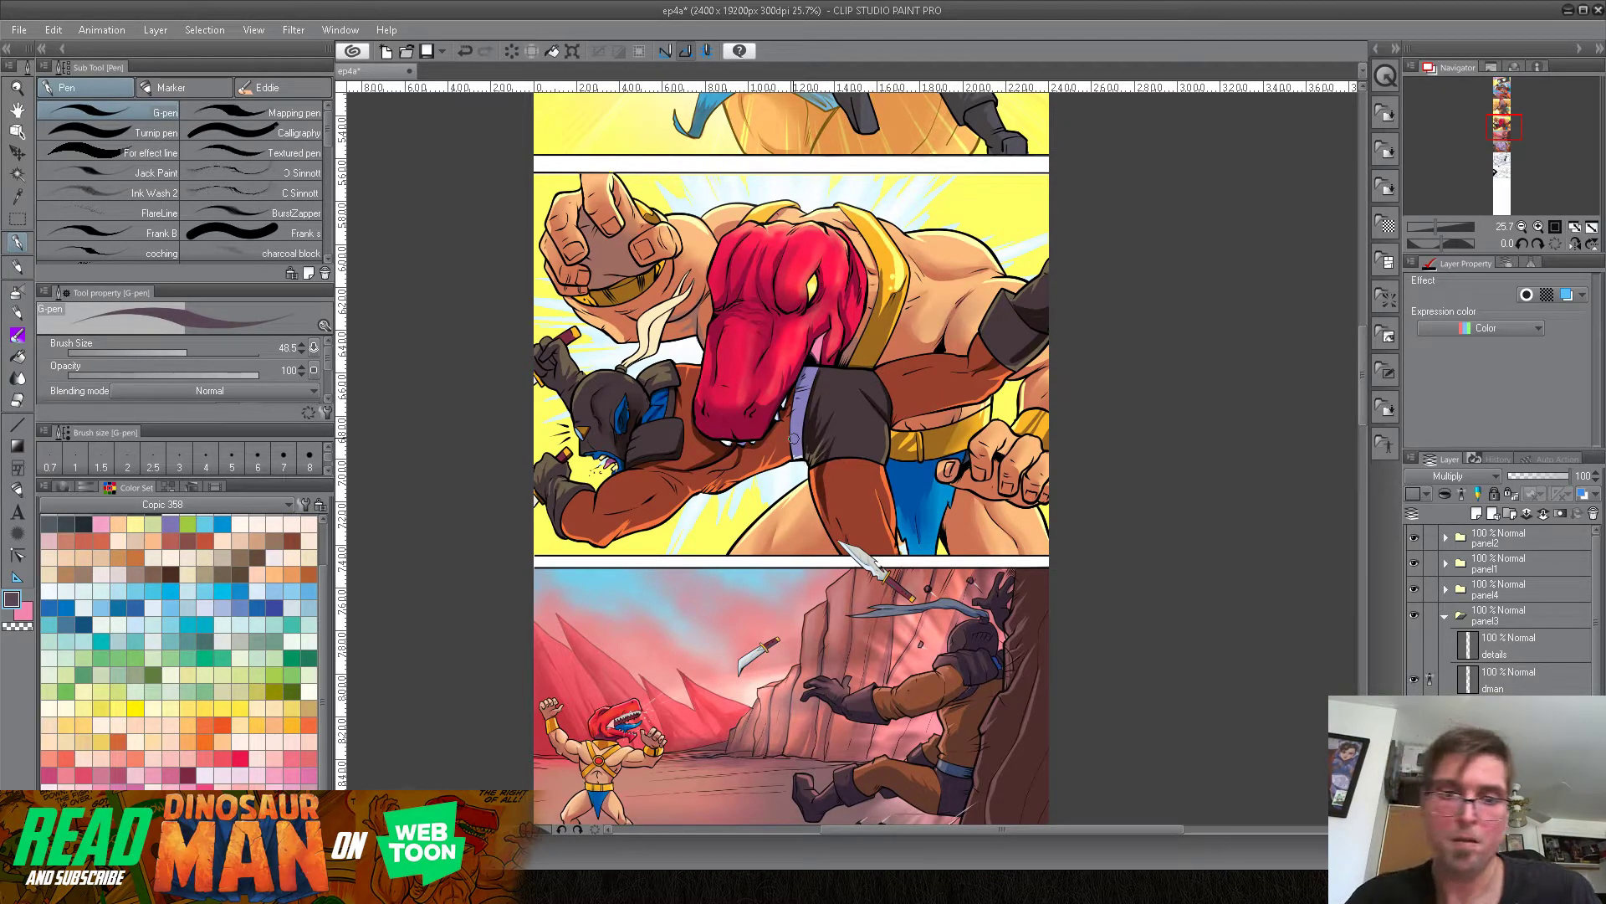
Step: Shade the fighter's thighs, shorts and torso in dark purple with the Soft airbrush at size 211
{"action": "key", "text": "b"}
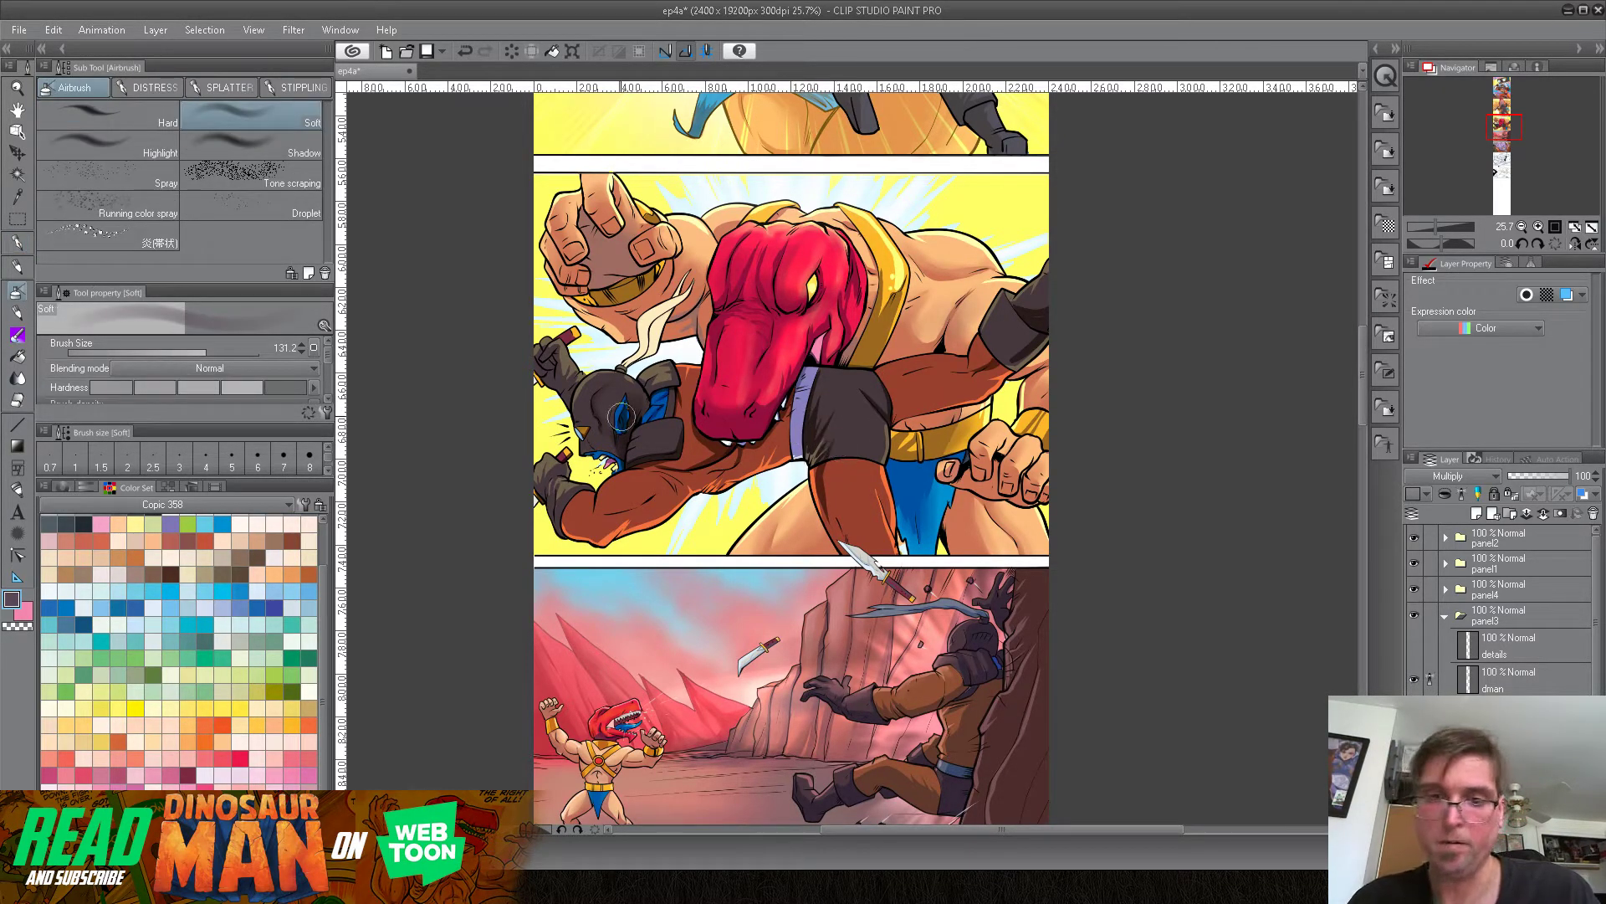
{"action": "left_click", "coordinate": [216, 345]}
{"action": "left_click_drag", "start_coordinate": [838, 448], "coordinate": [857, 525]}
{"action": "mouse_move", "coordinate": [901, 400]}
{"action": "left_mouse_down"}
{"action": "mouse_move", "coordinate": [993, 378]}
{"action": "mouse_move", "coordinate": [909, 397]}
{"action": "left_mouse_up"}
{"action": "mouse_move", "coordinate": [797, 437]}
{"action": "left_mouse_down"}
{"action": "mouse_move", "coordinate": [707, 469]}
{"action": "mouse_move", "coordinate": [763, 435]}
{"action": "mouse_move", "coordinate": [655, 456]}
{"action": "mouse_move", "coordinate": [665, 481]}
{"action": "mouse_move", "coordinate": [743, 465]}
{"action": "left_mouse_up"}
{"action": "mouse_move", "coordinate": [873, 406]}
{"action": "left_mouse_down"}
{"action": "mouse_move", "coordinate": [870, 498]}
{"action": "mouse_move", "coordinate": [870, 420]}
{"action": "mouse_move", "coordinate": [885, 433]}
{"action": "mouse_move", "coordinate": [800, 456]}
{"action": "left_mouse_up"}
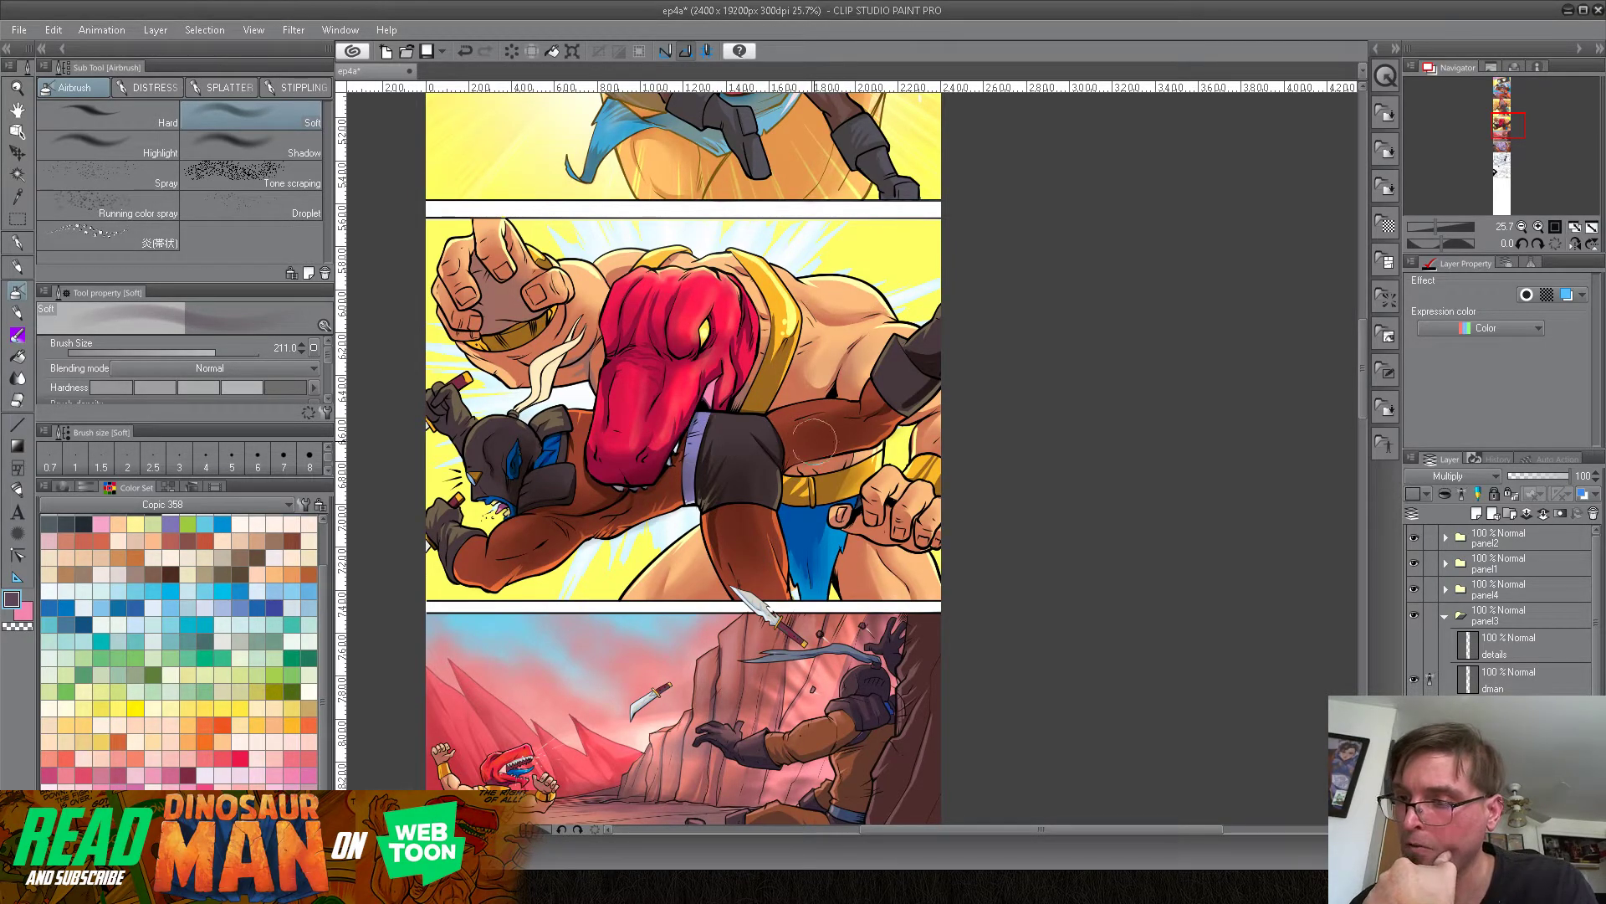
Step: Make the panel's Screen highlight layer the active layer
{"action": "left_click", "coordinate": [1506, 748]}
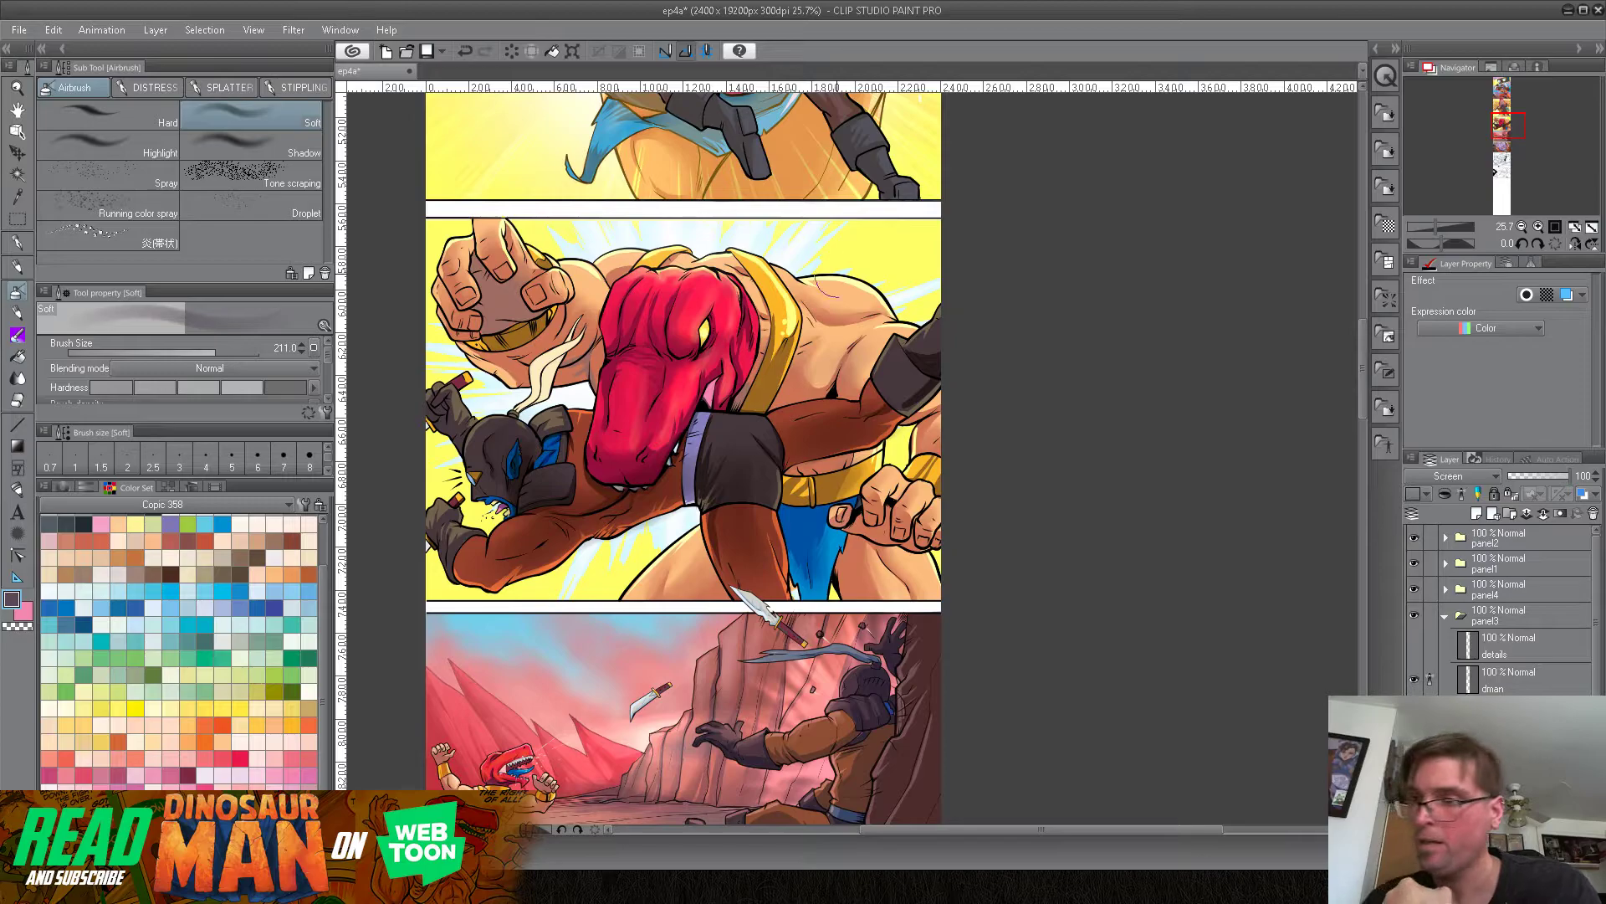
{"action": "key", "text": "p"}
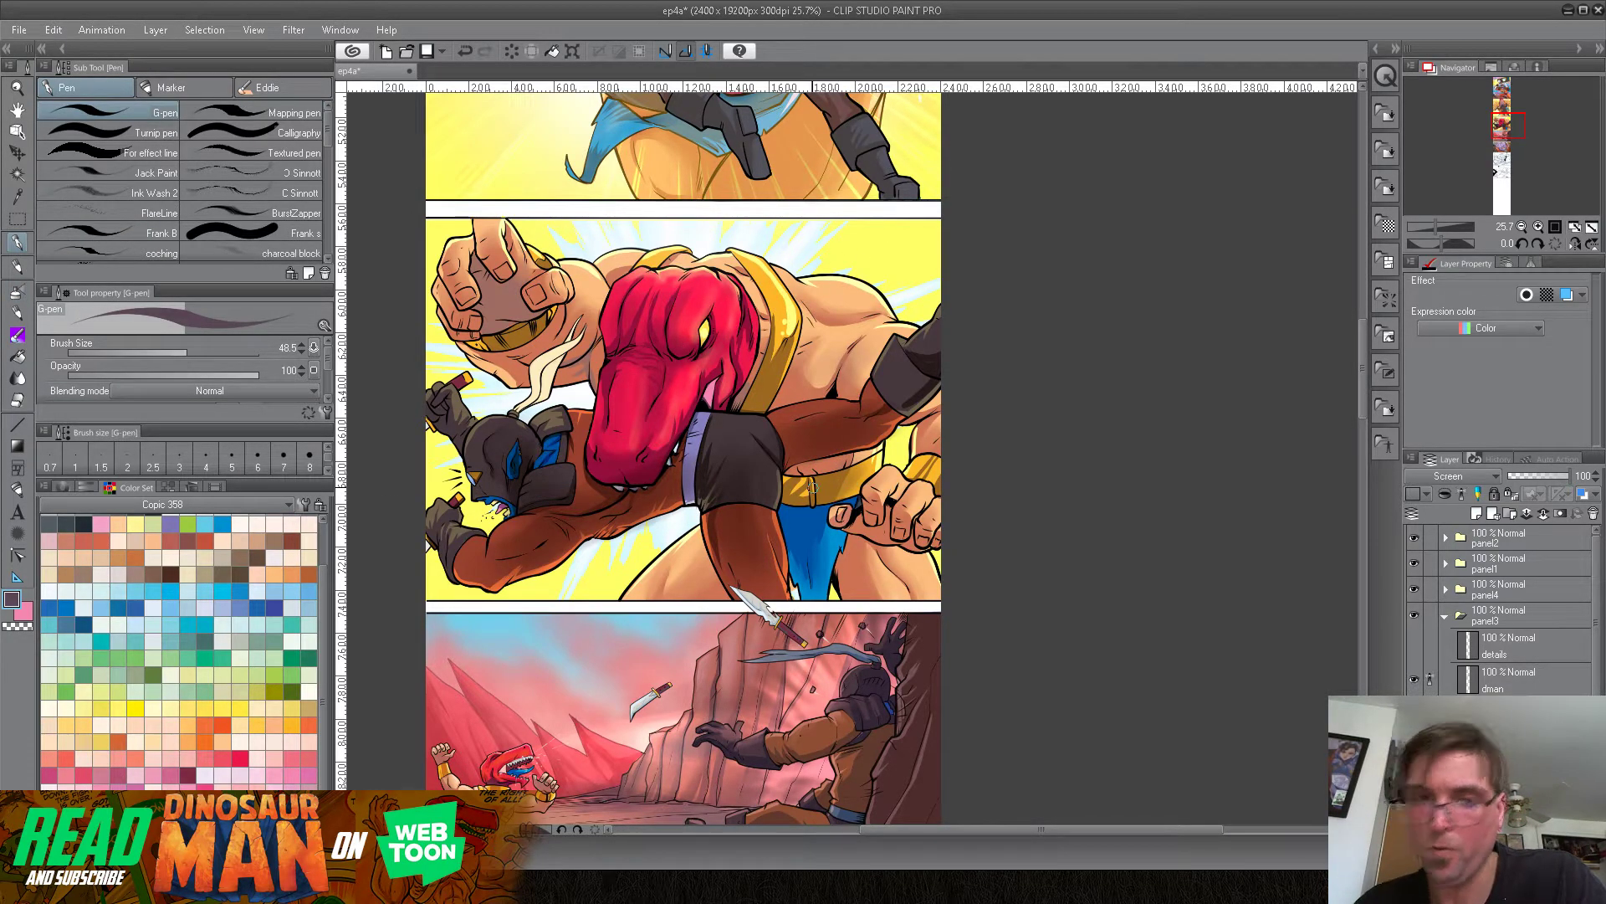
{"action": "left_click", "coordinate": [17, 218]}
{"action": "left_click", "coordinate": [92, 193]}
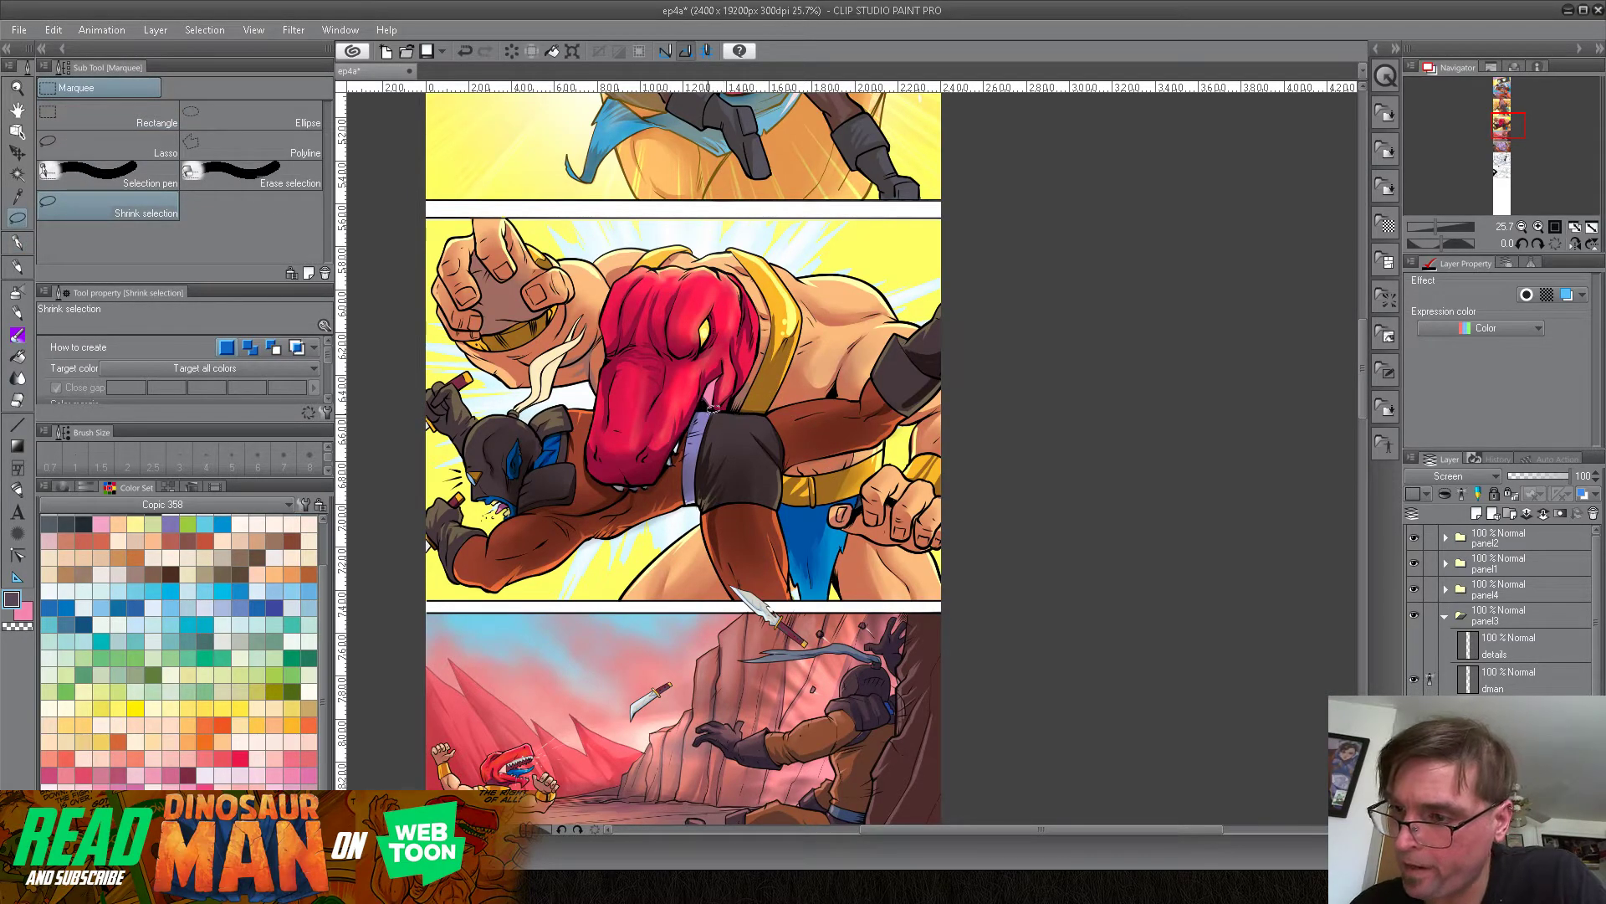
{"action": "mouse_move", "coordinate": [705, 407]}
{"action": "left_mouse_down"}
{"action": "mouse_move", "coordinate": [863, 398]}
{"action": "mouse_move", "coordinate": [736, 449]}
{"action": "left_mouse_up"}
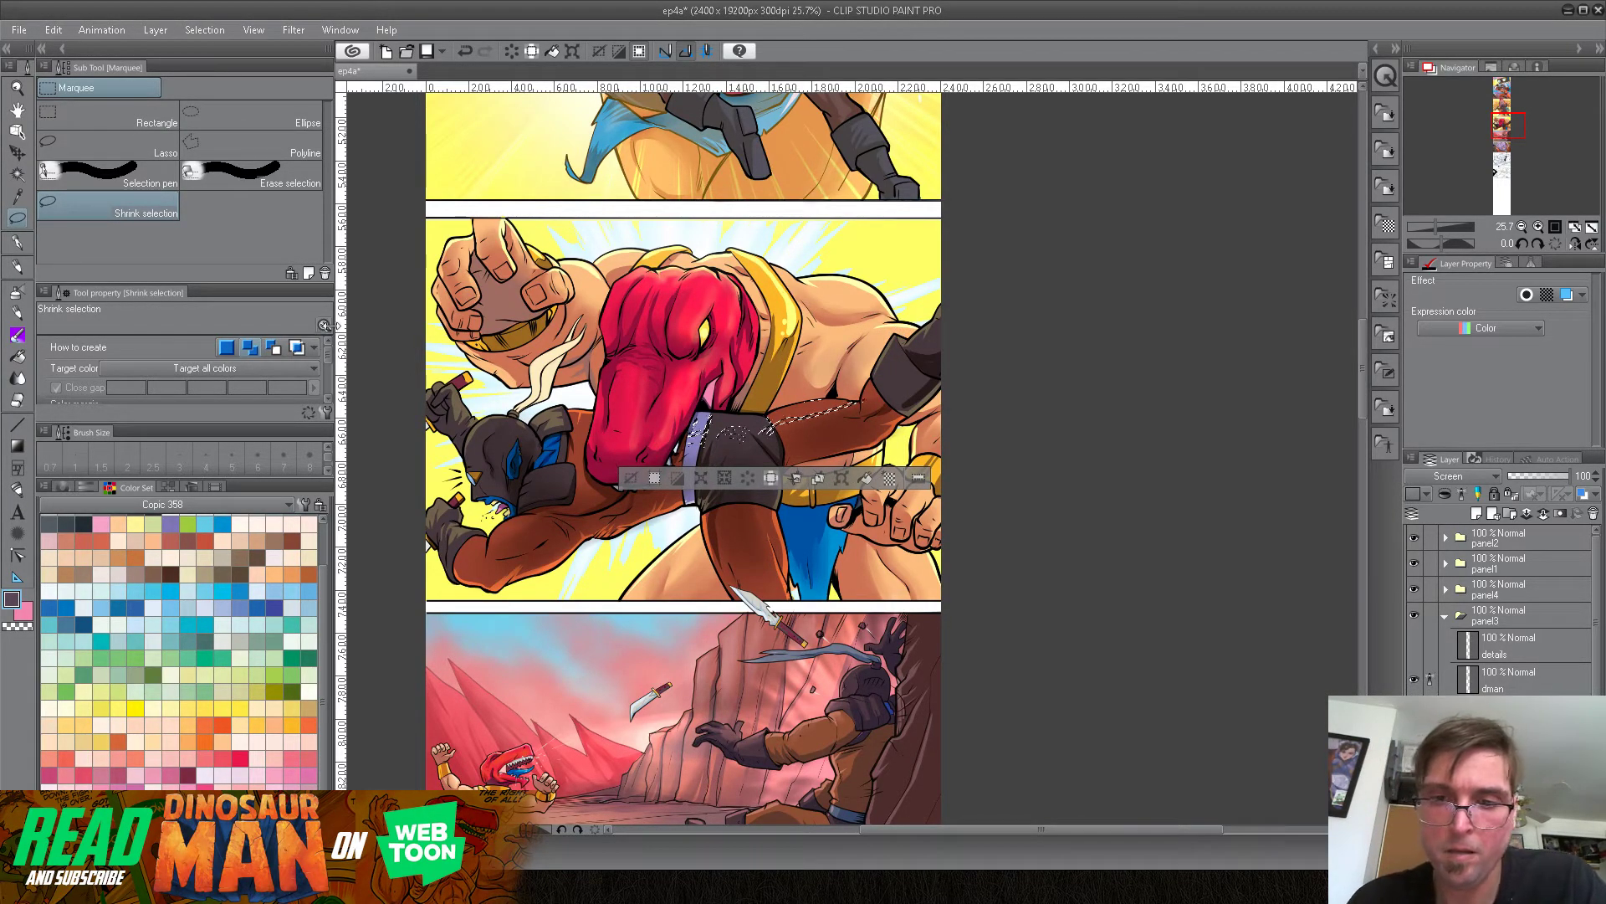
{"action": "scroll", "coordinate": [328, 361], "scroll_direction": "down", "scroll_amount": 1}
{"action": "scroll", "coordinate": [329, 361], "scroll_direction": "up", "scroll_amount": 1}
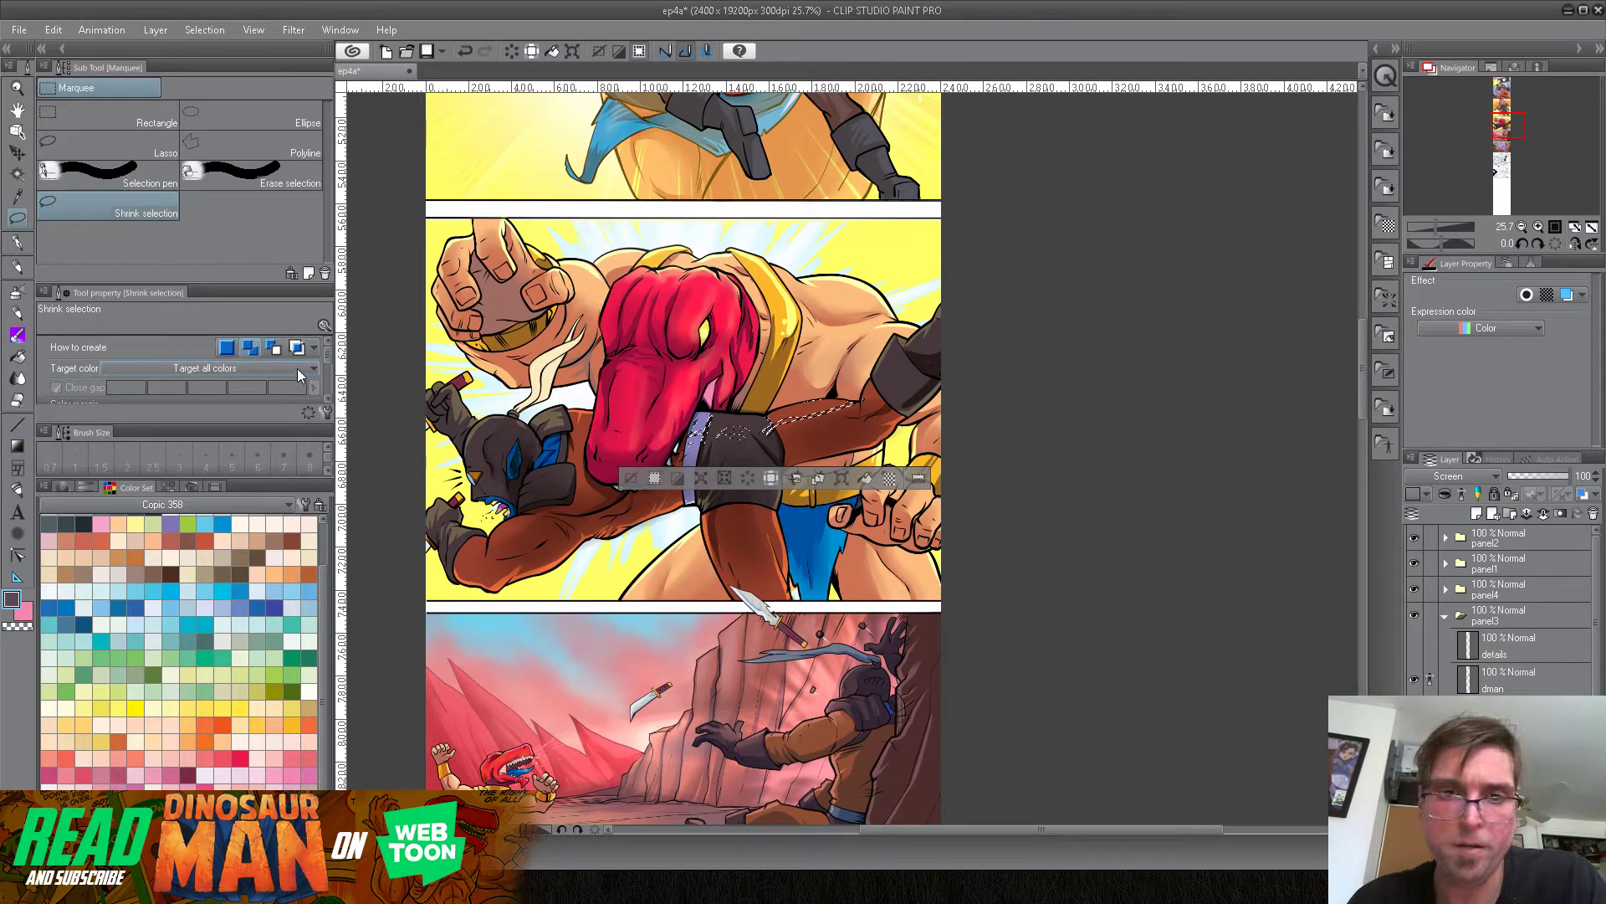
Step: Replace the selection with Lasso areas along the upper sides of the fighter's shorts, raised leg, shoulder, collar, mask and upper glove
{"action": "left_click", "coordinate": [157, 153]}
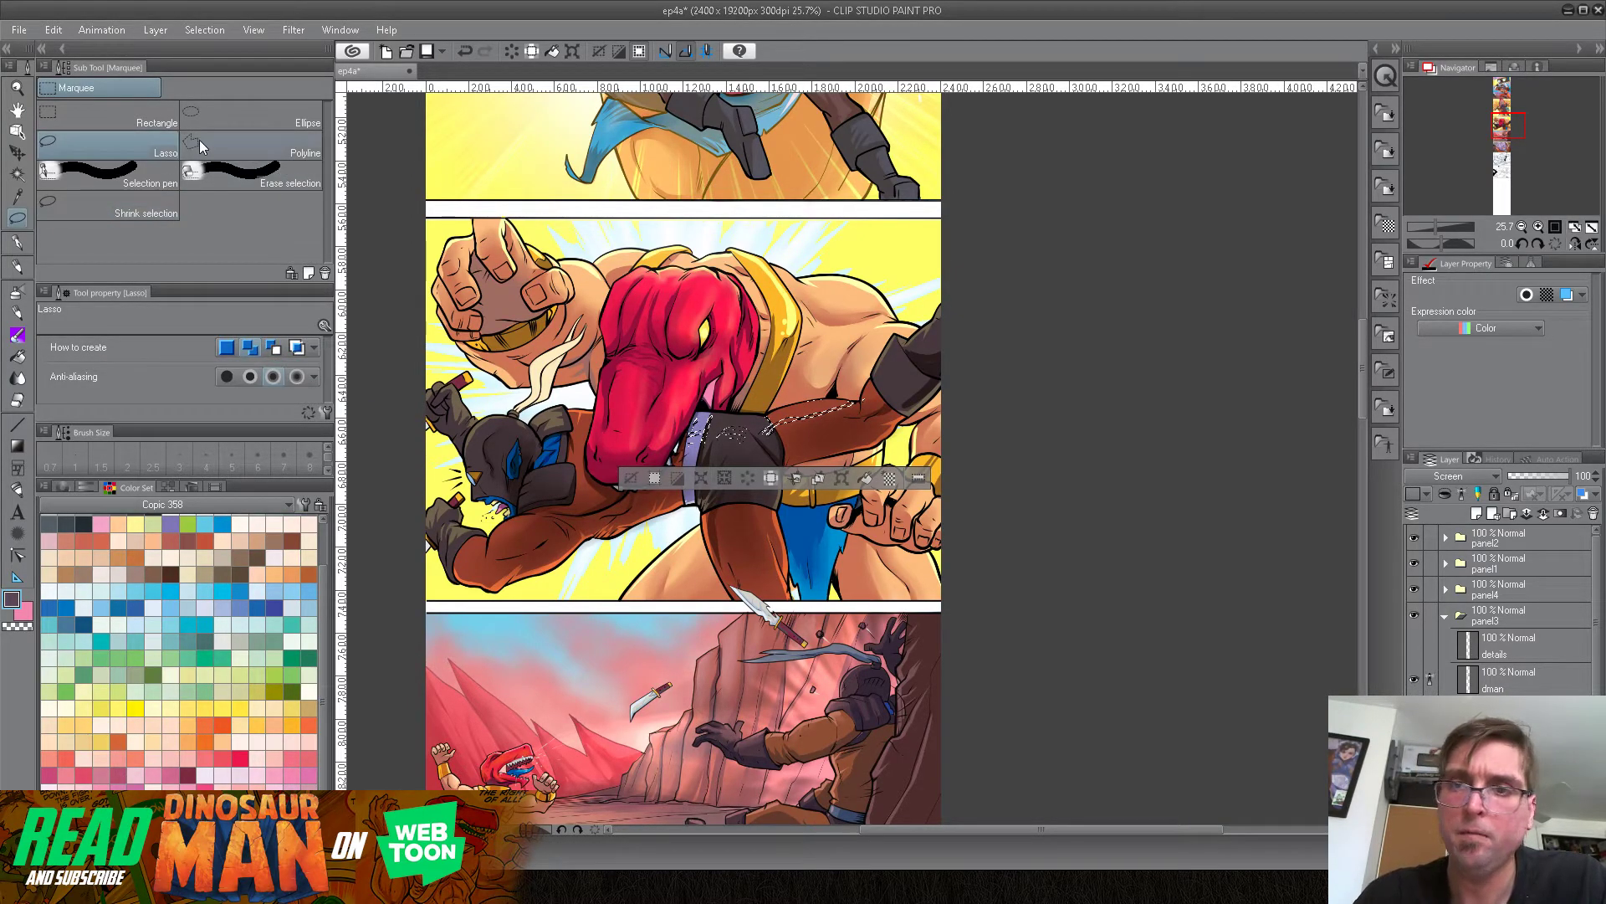
{"action": "left_click", "coordinate": [204, 29]}
{"action": "left_click", "coordinate": [233, 73]}
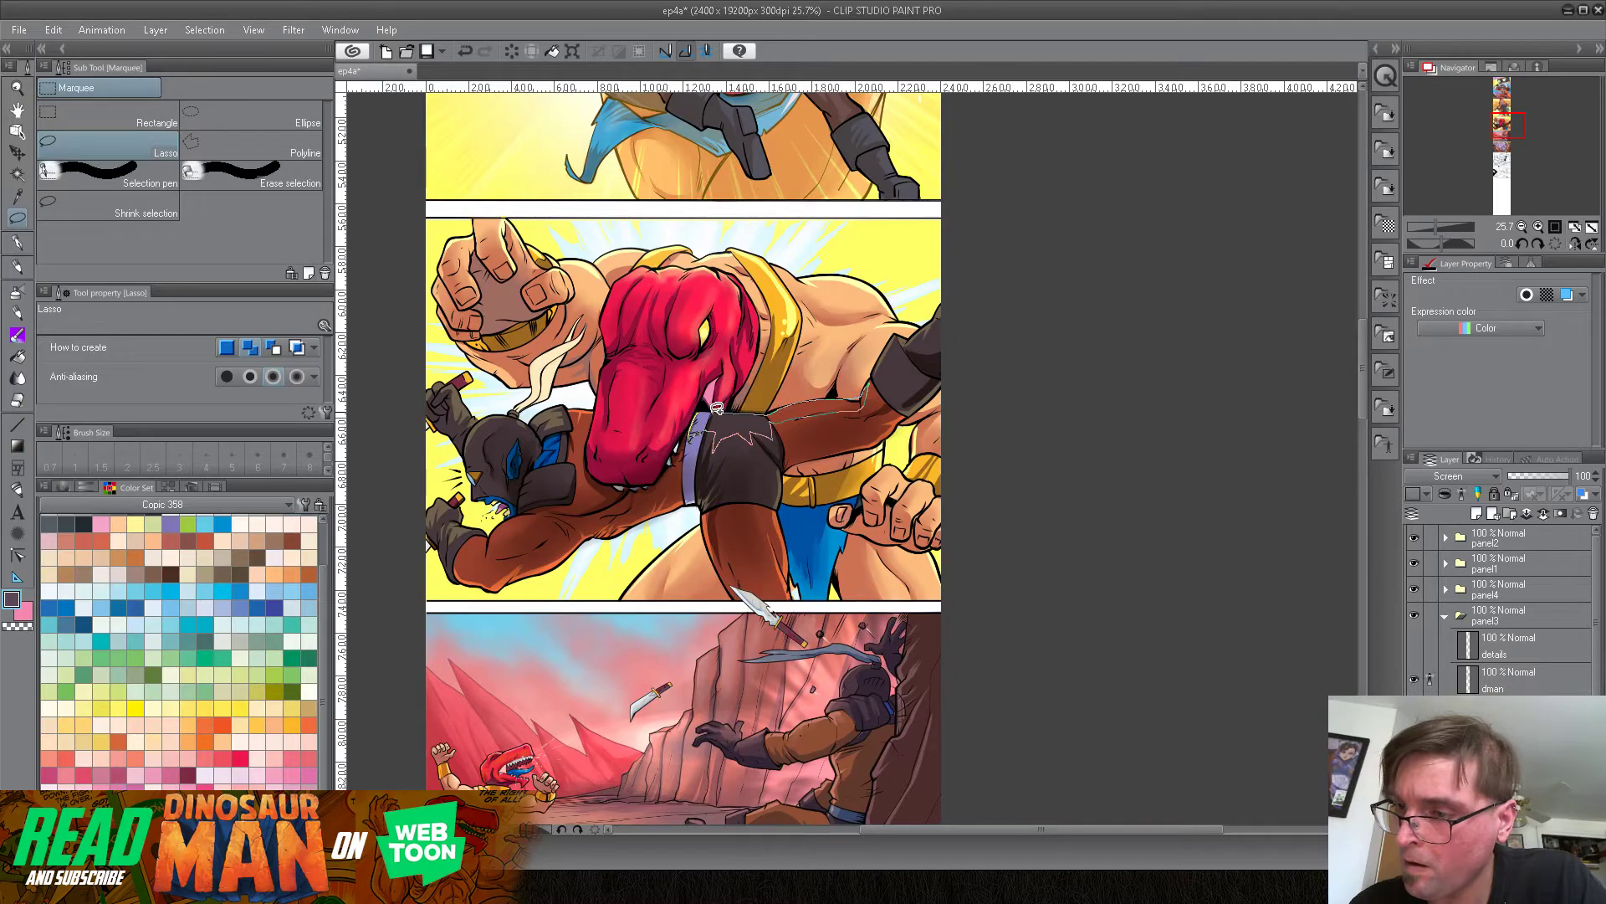
{"action": "left_click_drag", "start_coordinate": [718, 408], "coordinate": [719, 401]}
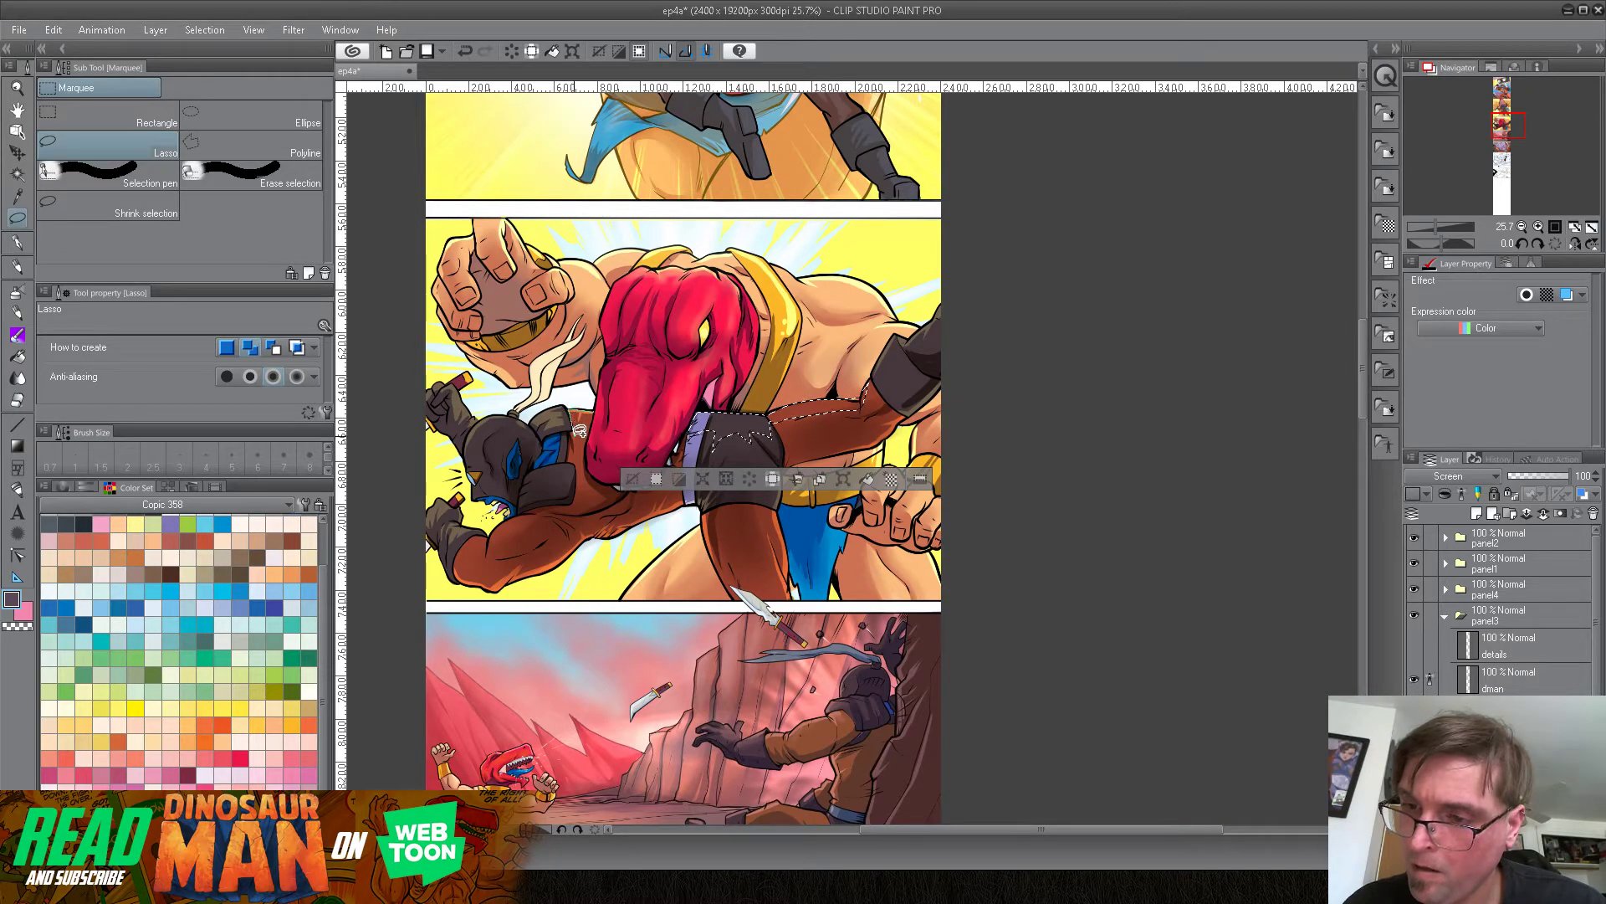
{"action": "left_click_drag", "start_coordinate": [595, 409], "coordinate": [556, 402]}
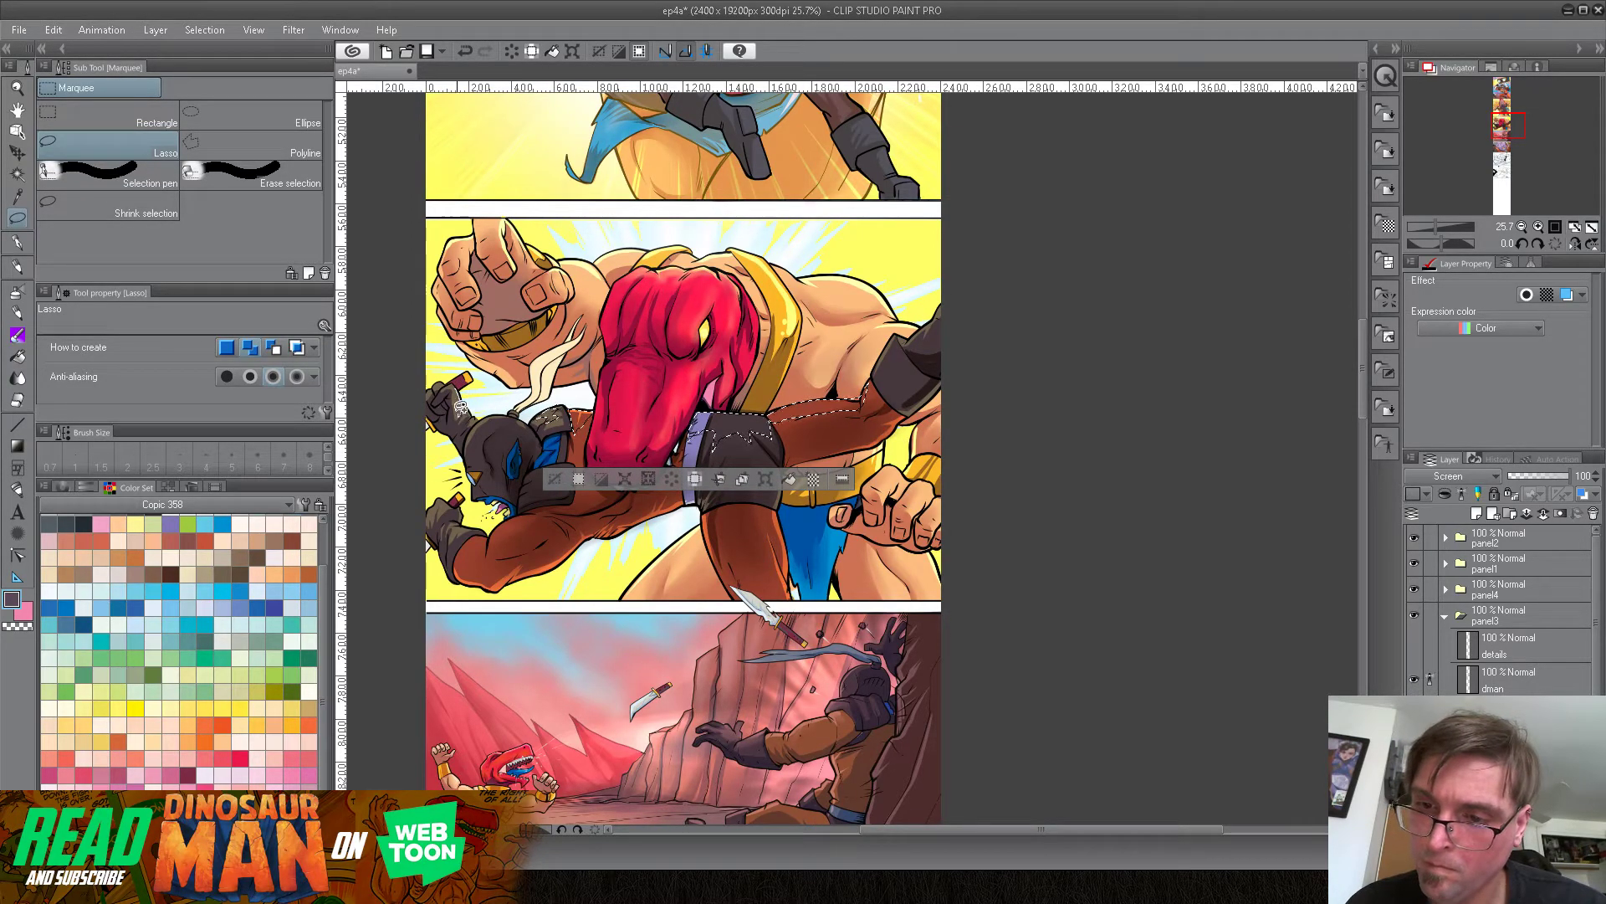
{"action": "left_click_drag", "start_coordinate": [458, 386], "coordinate": [482, 369]}
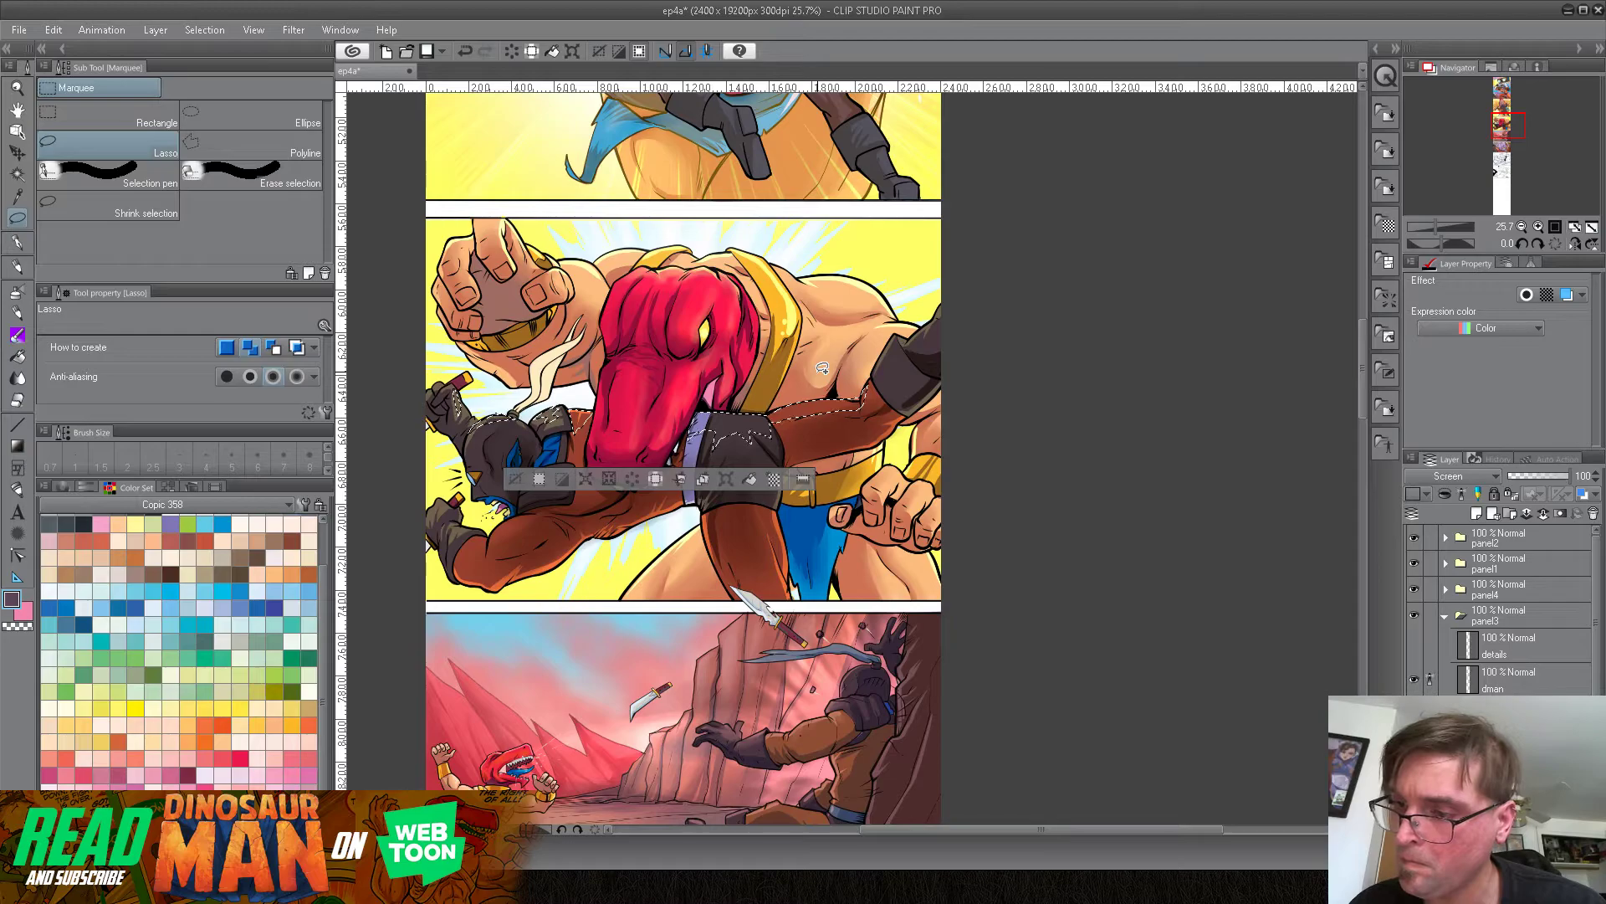
Step: Apply a pale yellow Foreground to transparent gradient downward over the selected highlight areas, and clear the selection
{"action": "left_click", "coordinate": [17, 447]}
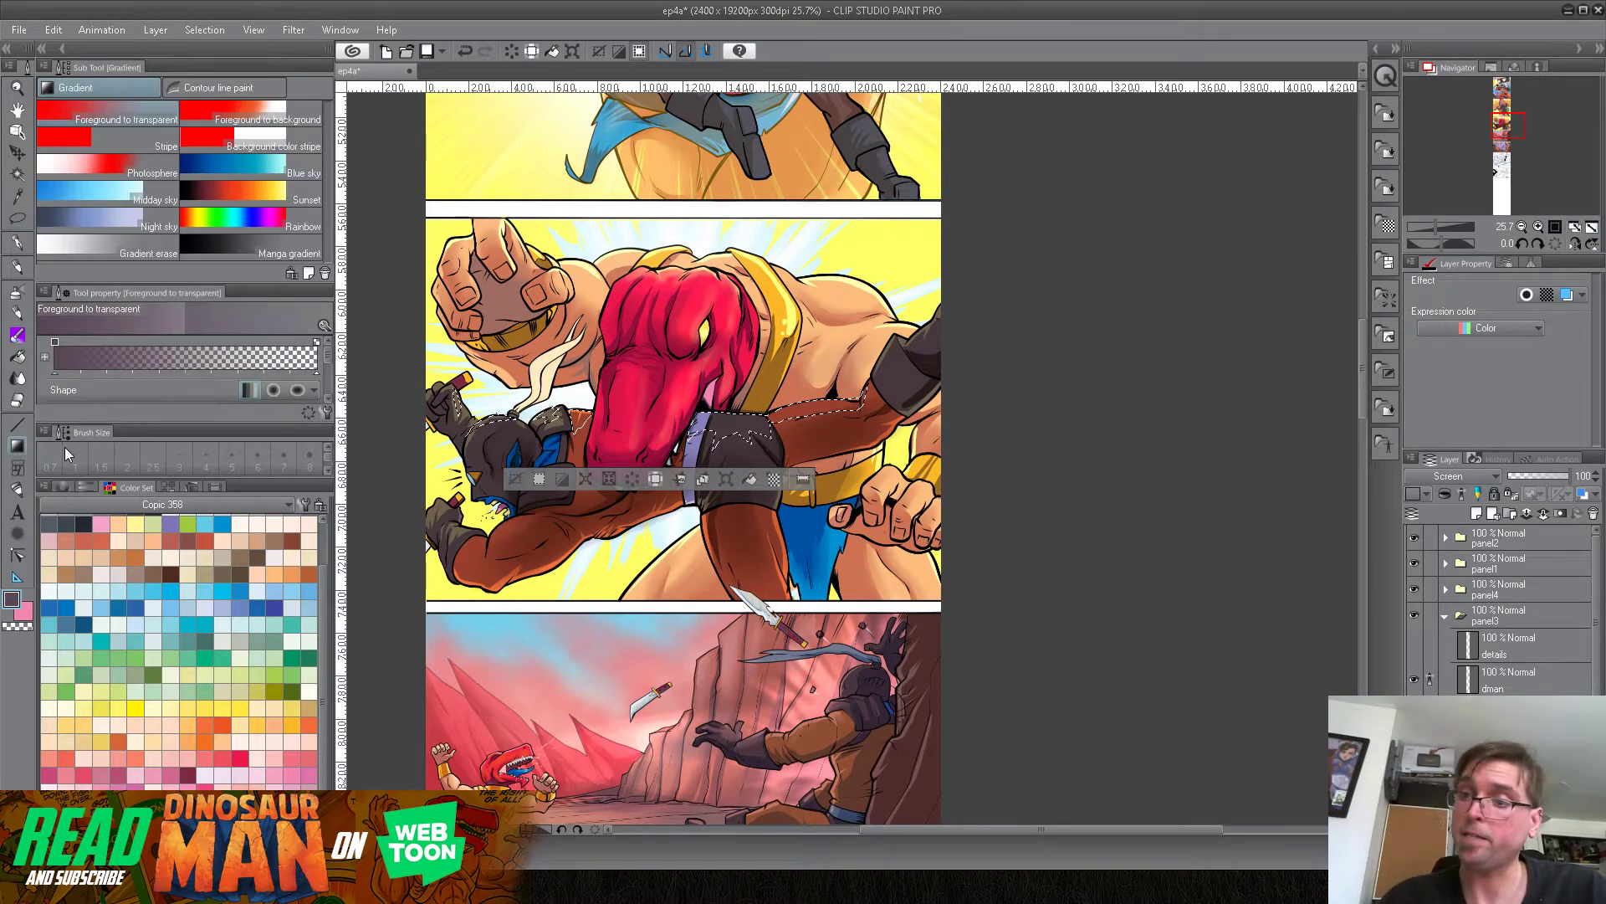
{"action": "left_click", "coordinate": [135, 523]}
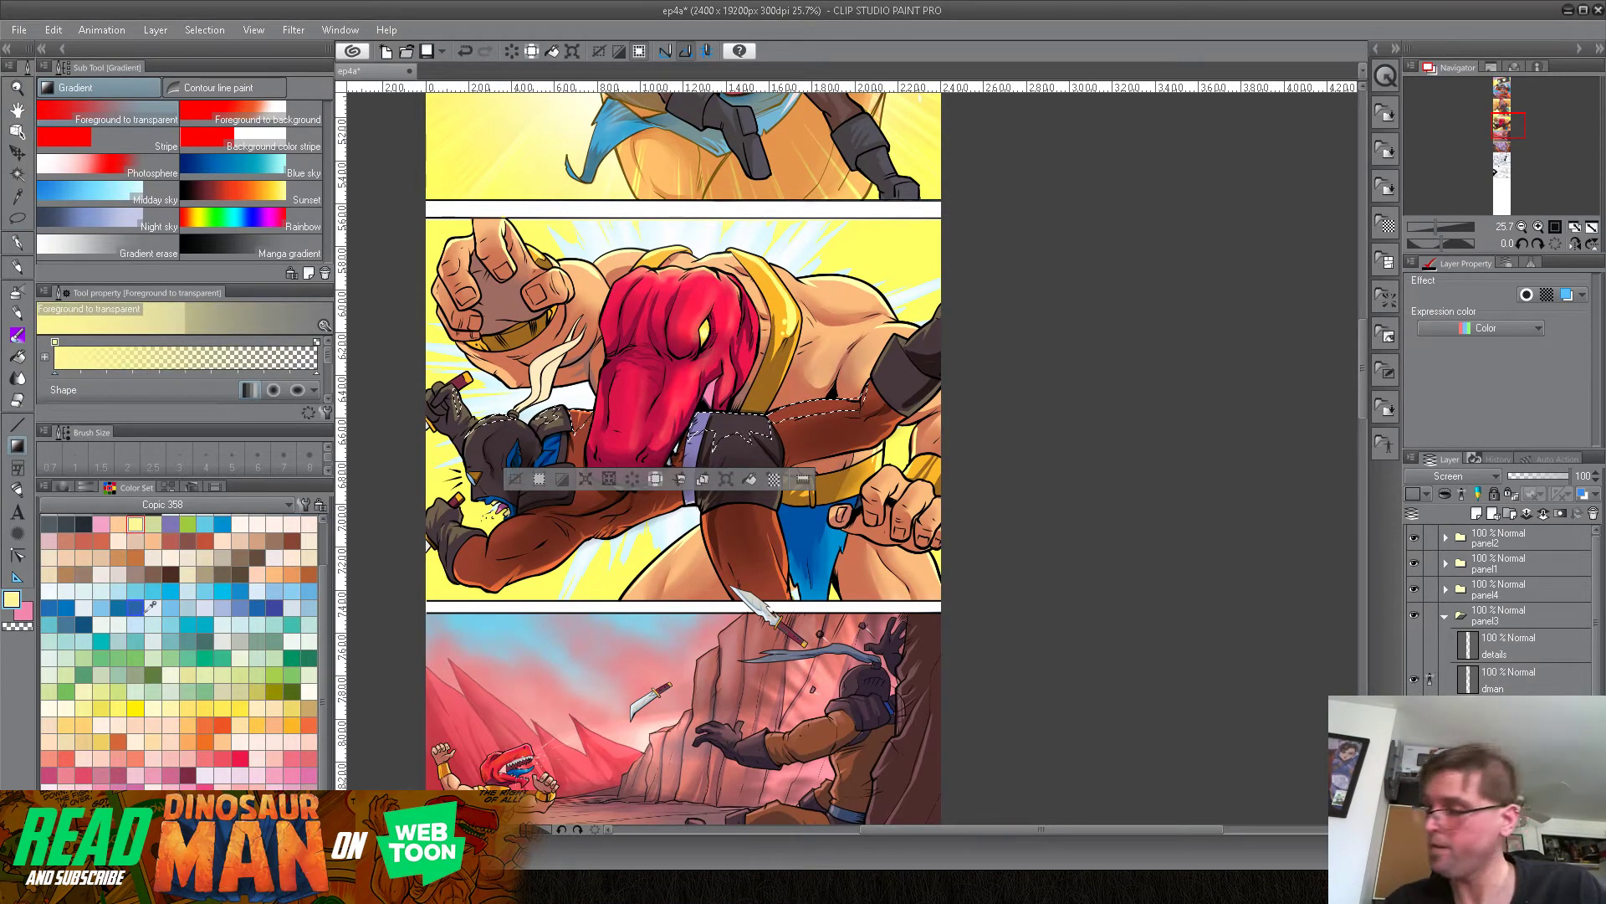
{"action": "left_click_drag", "start_coordinate": [697, 255], "coordinate": [666, 492]}
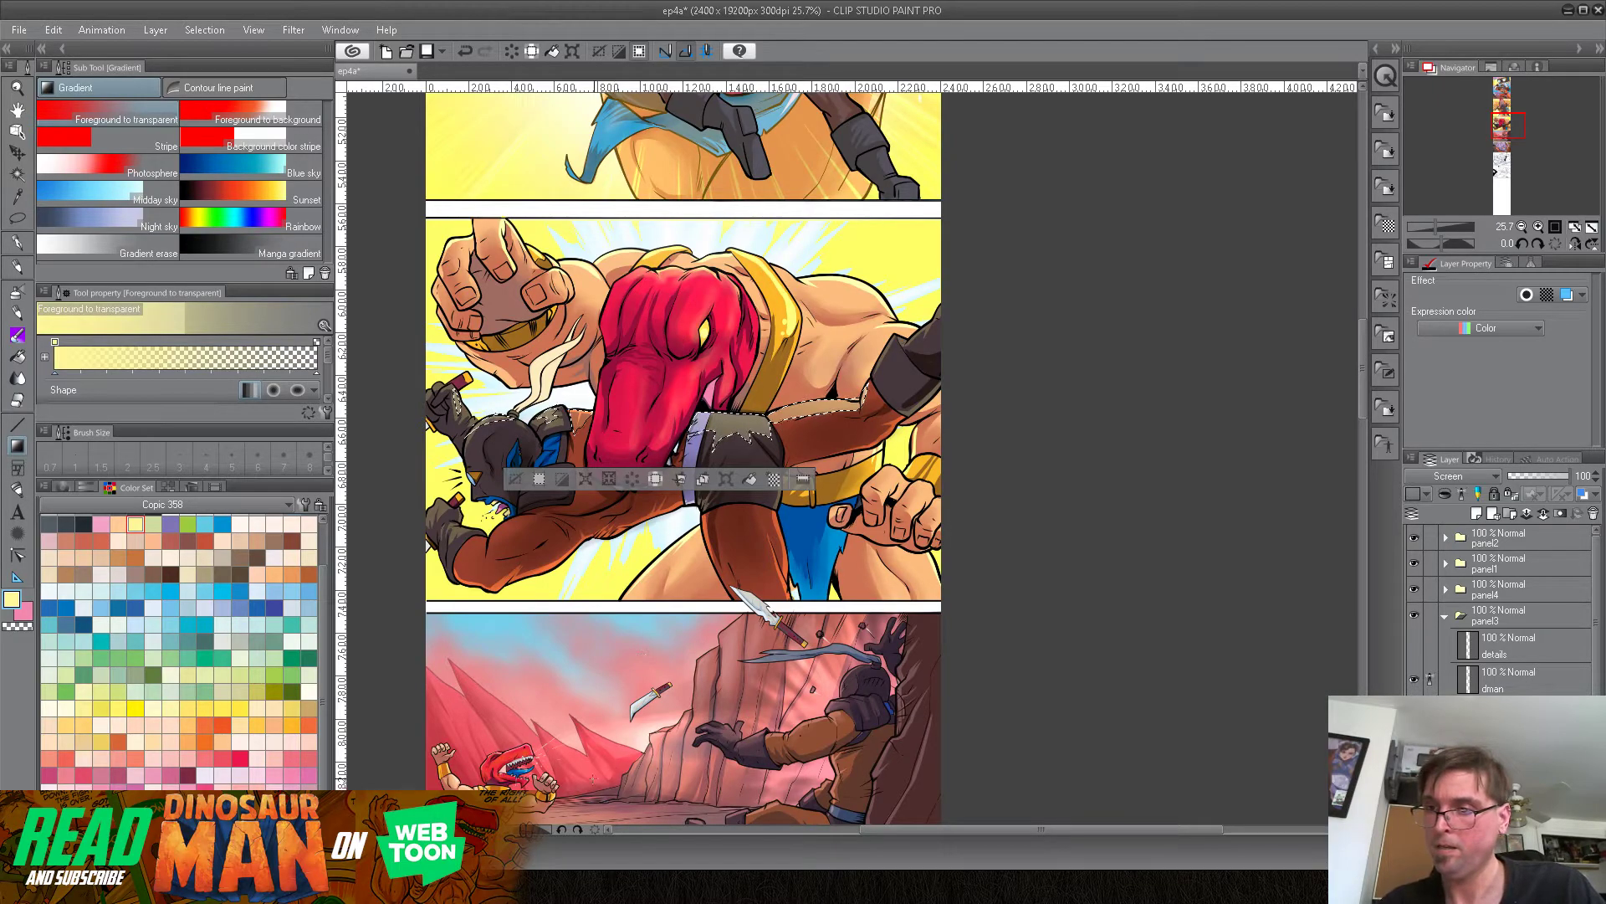
{"action": "left_click", "coordinate": [211, 32]}
{"action": "left_click", "coordinate": [220, 70]}
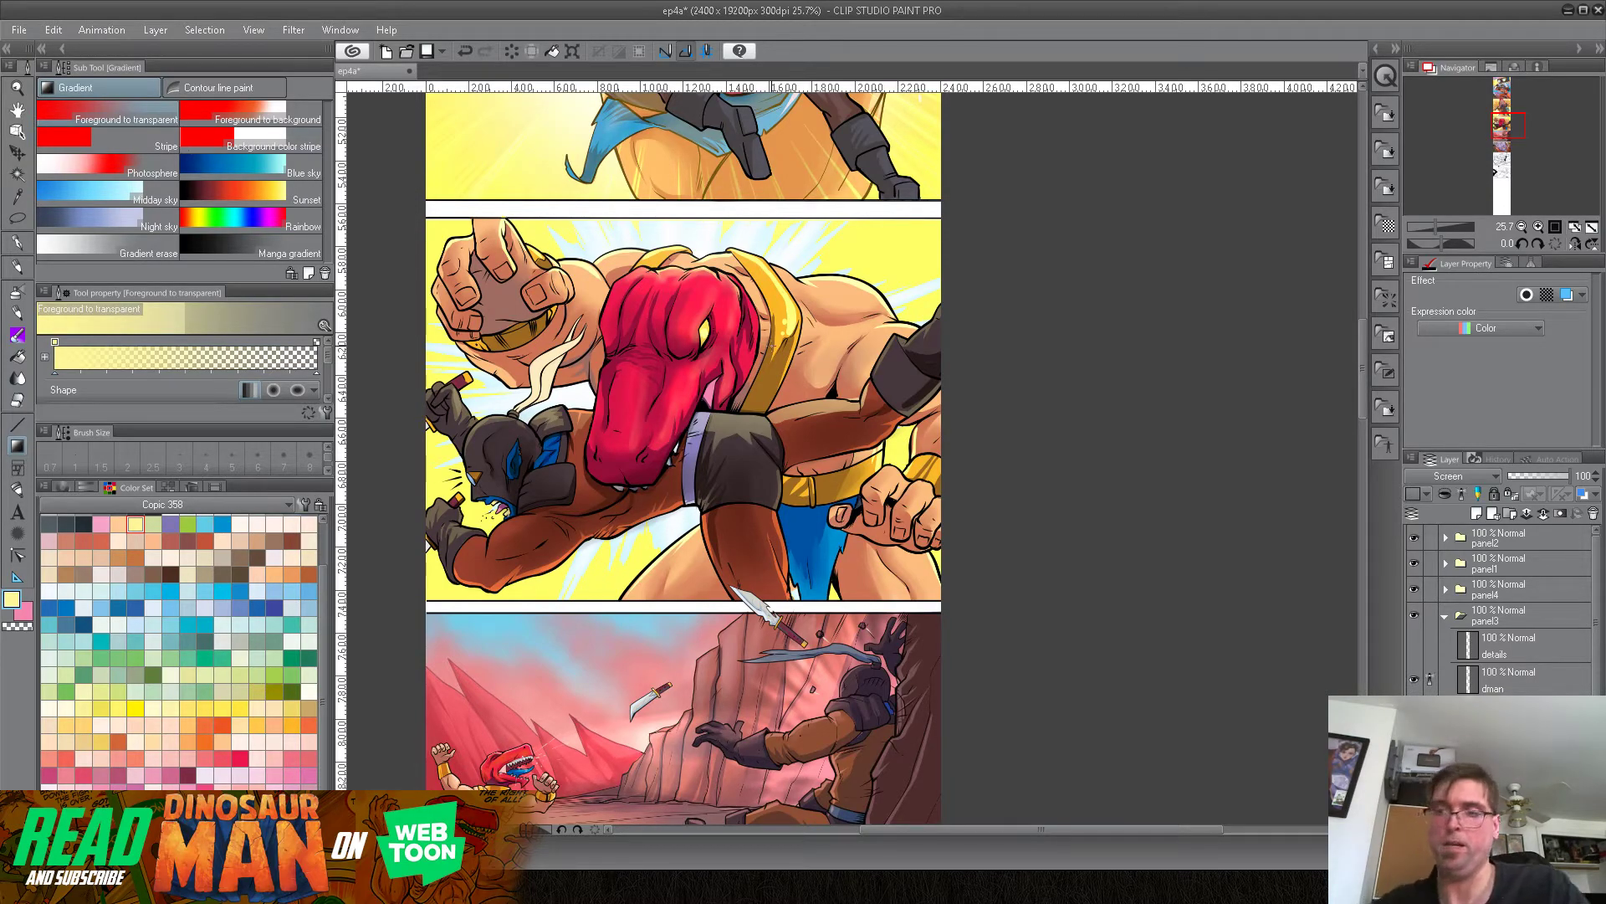
{"action": "left_click", "coordinate": [16, 377]}
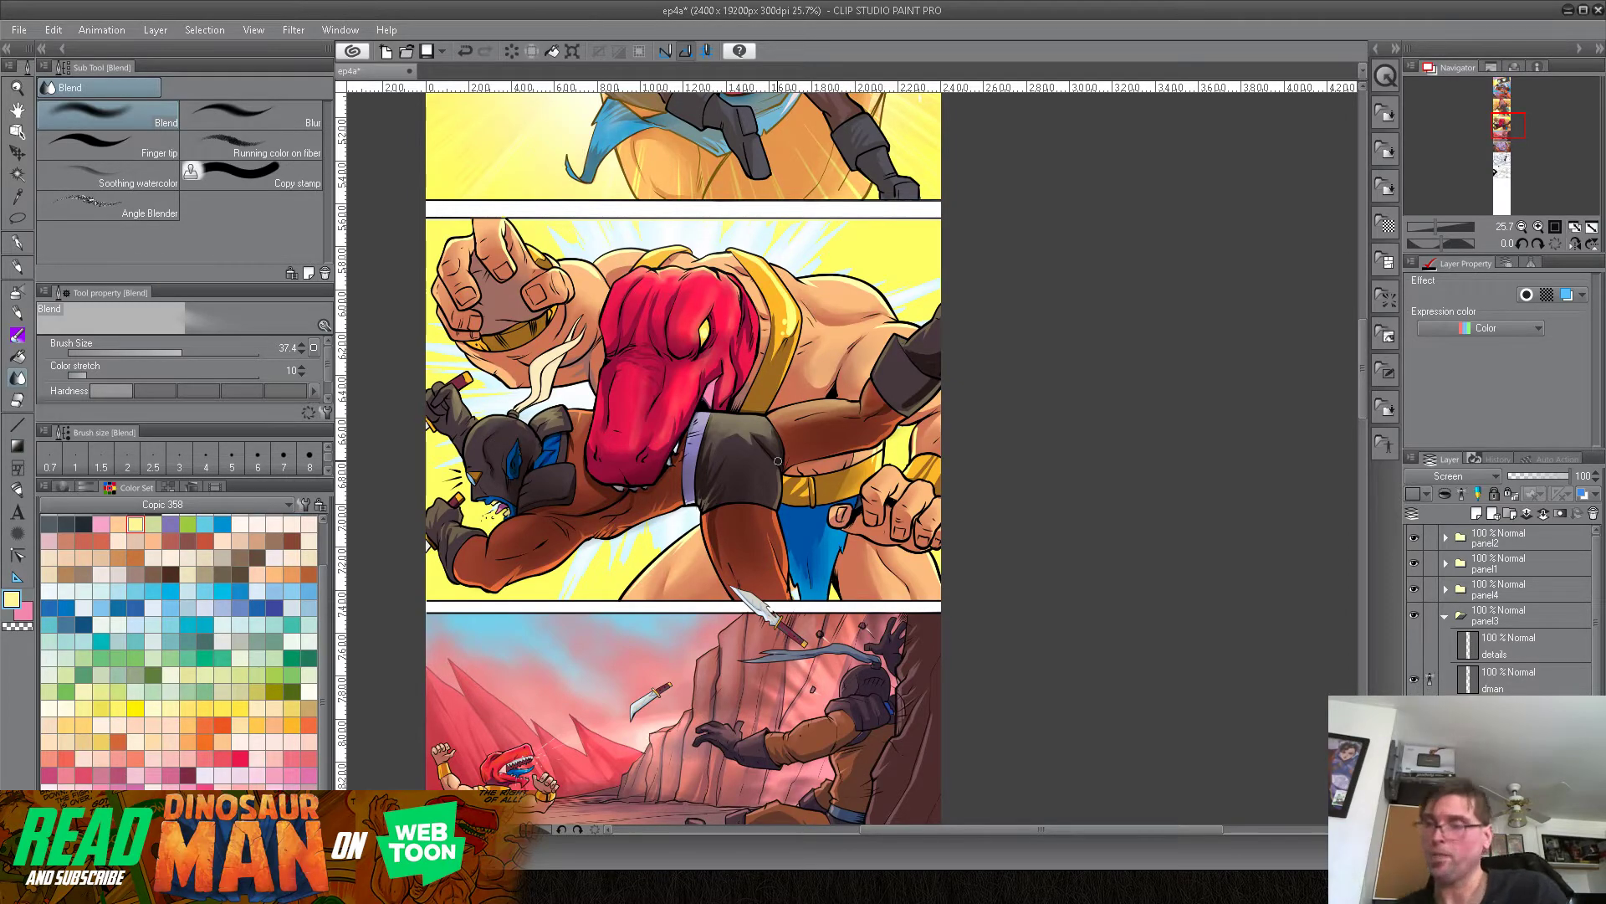
{"action": "left_click", "coordinate": [16, 242]}
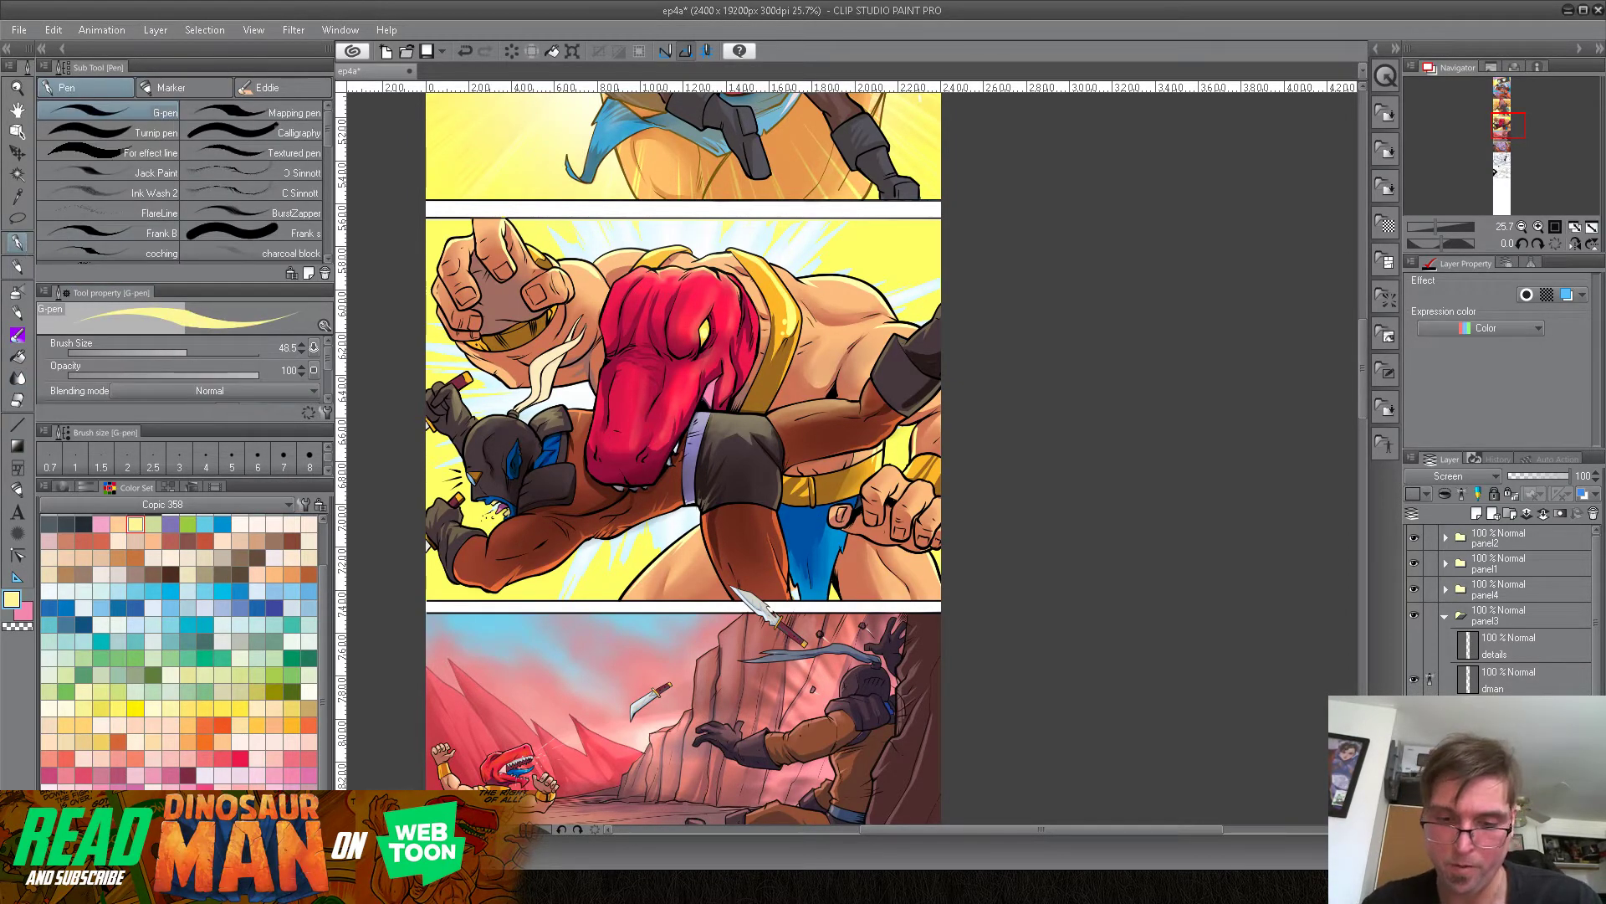
{"action": "left_click", "coordinate": [138, 839]}
{"action": "left_click", "coordinate": [1510, 749]}
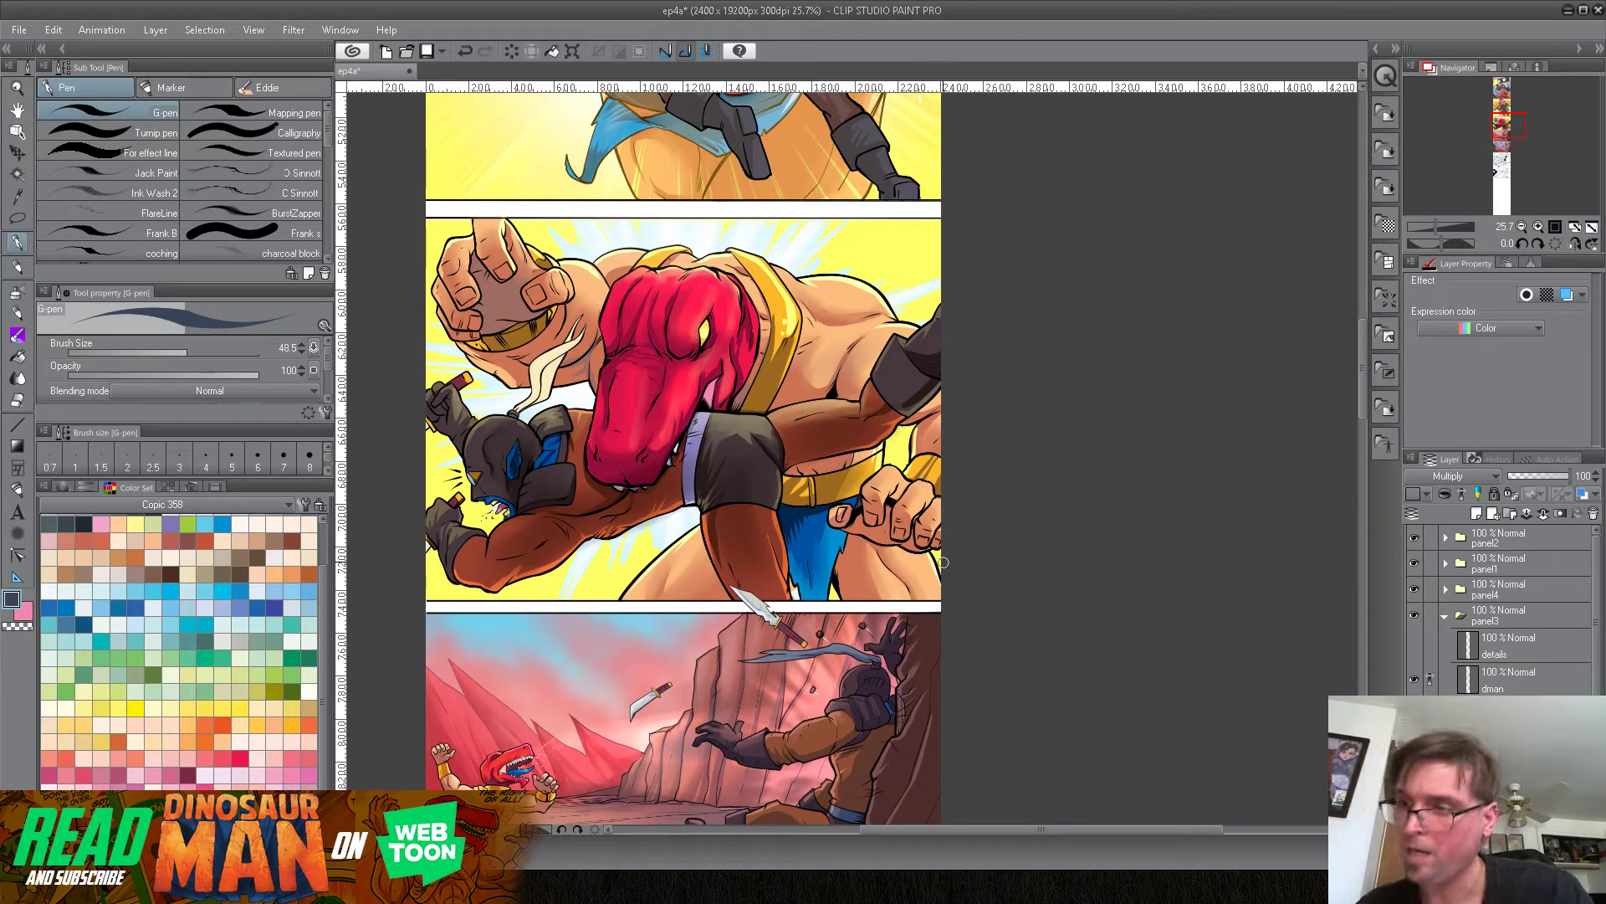
{"action": "key", "text": "c"}
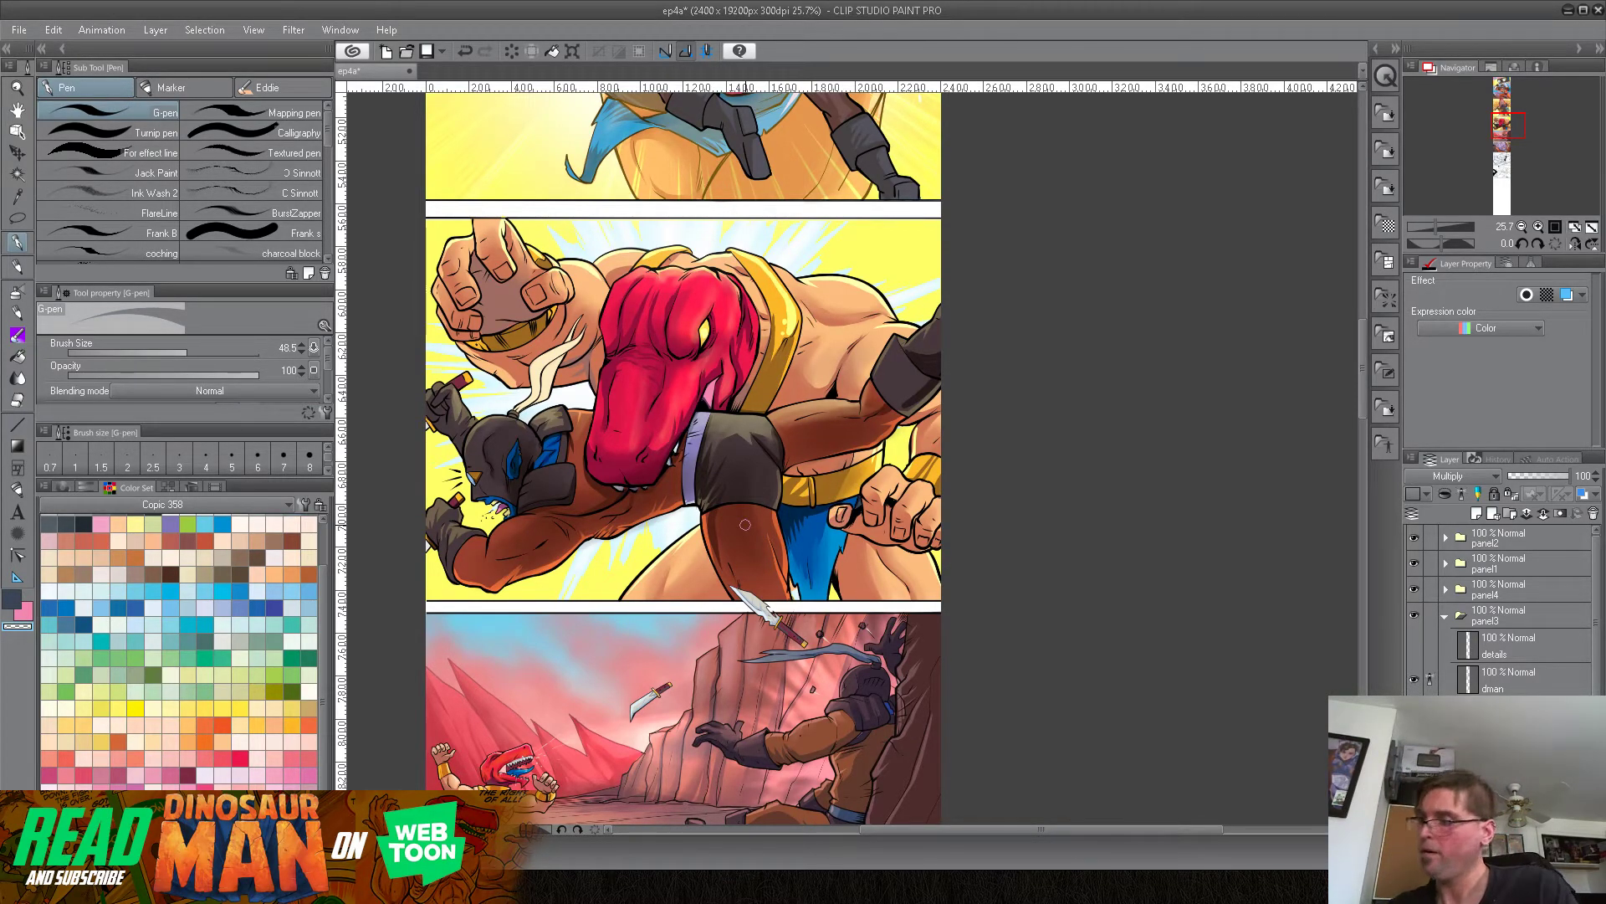
Step: Create a layer above details in panel3, and dot G-pen spots on the dinosaur head in red from the skin+other color set
{"action": "left_click", "coordinate": [1476, 514]}
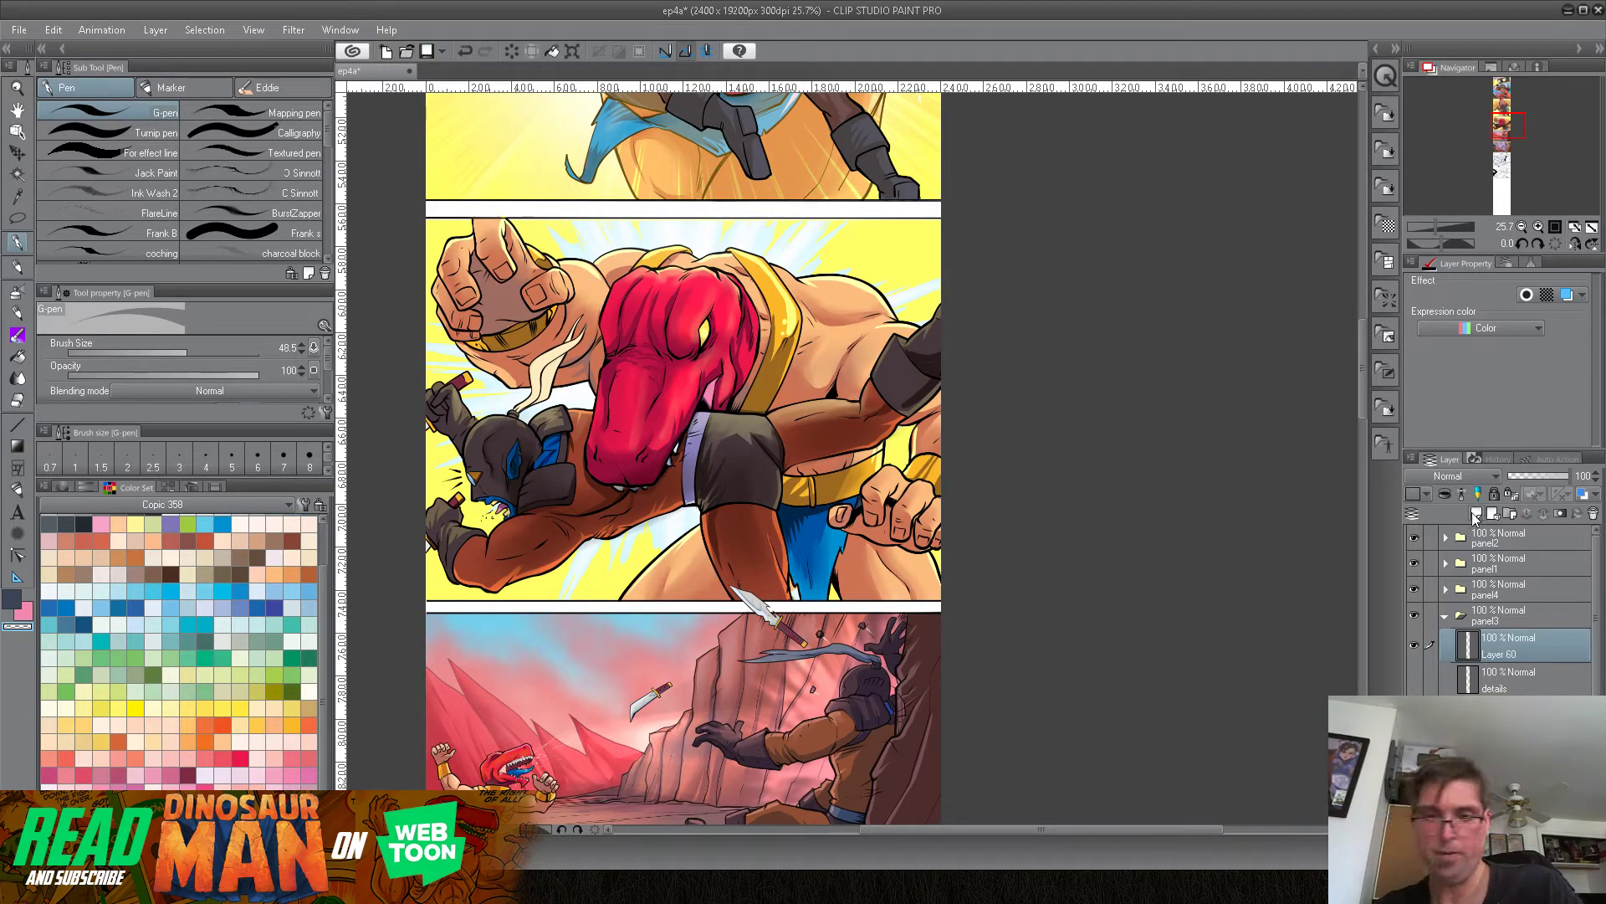
{"action": "left_click", "coordinate": [179, 504]}
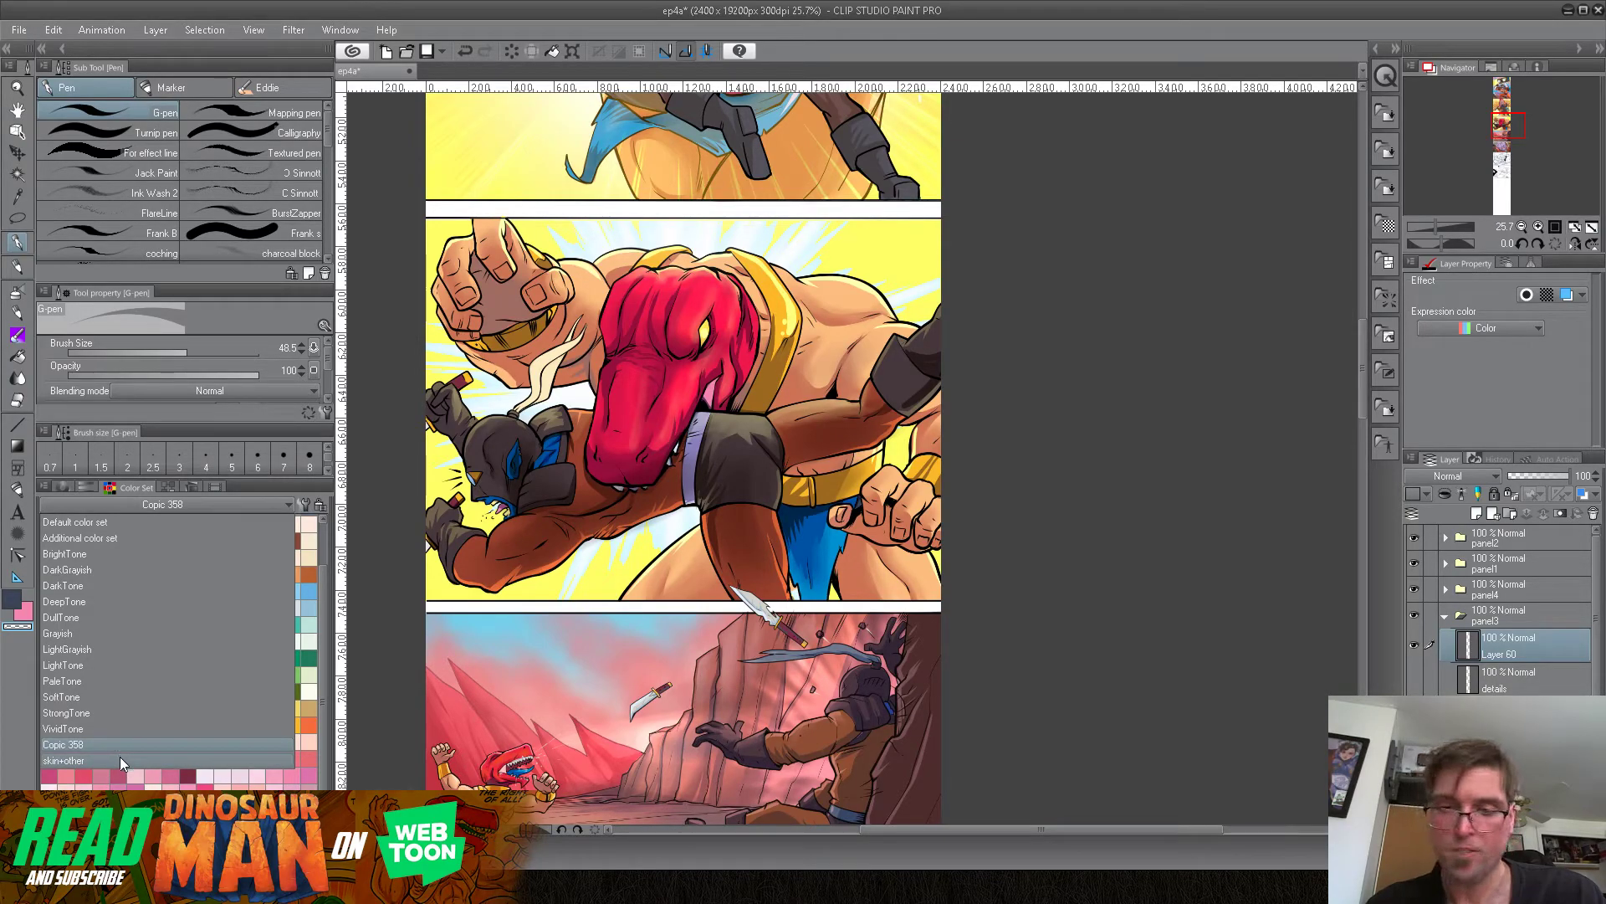
{"action": "left_click", "coordinate": [73, 760]}
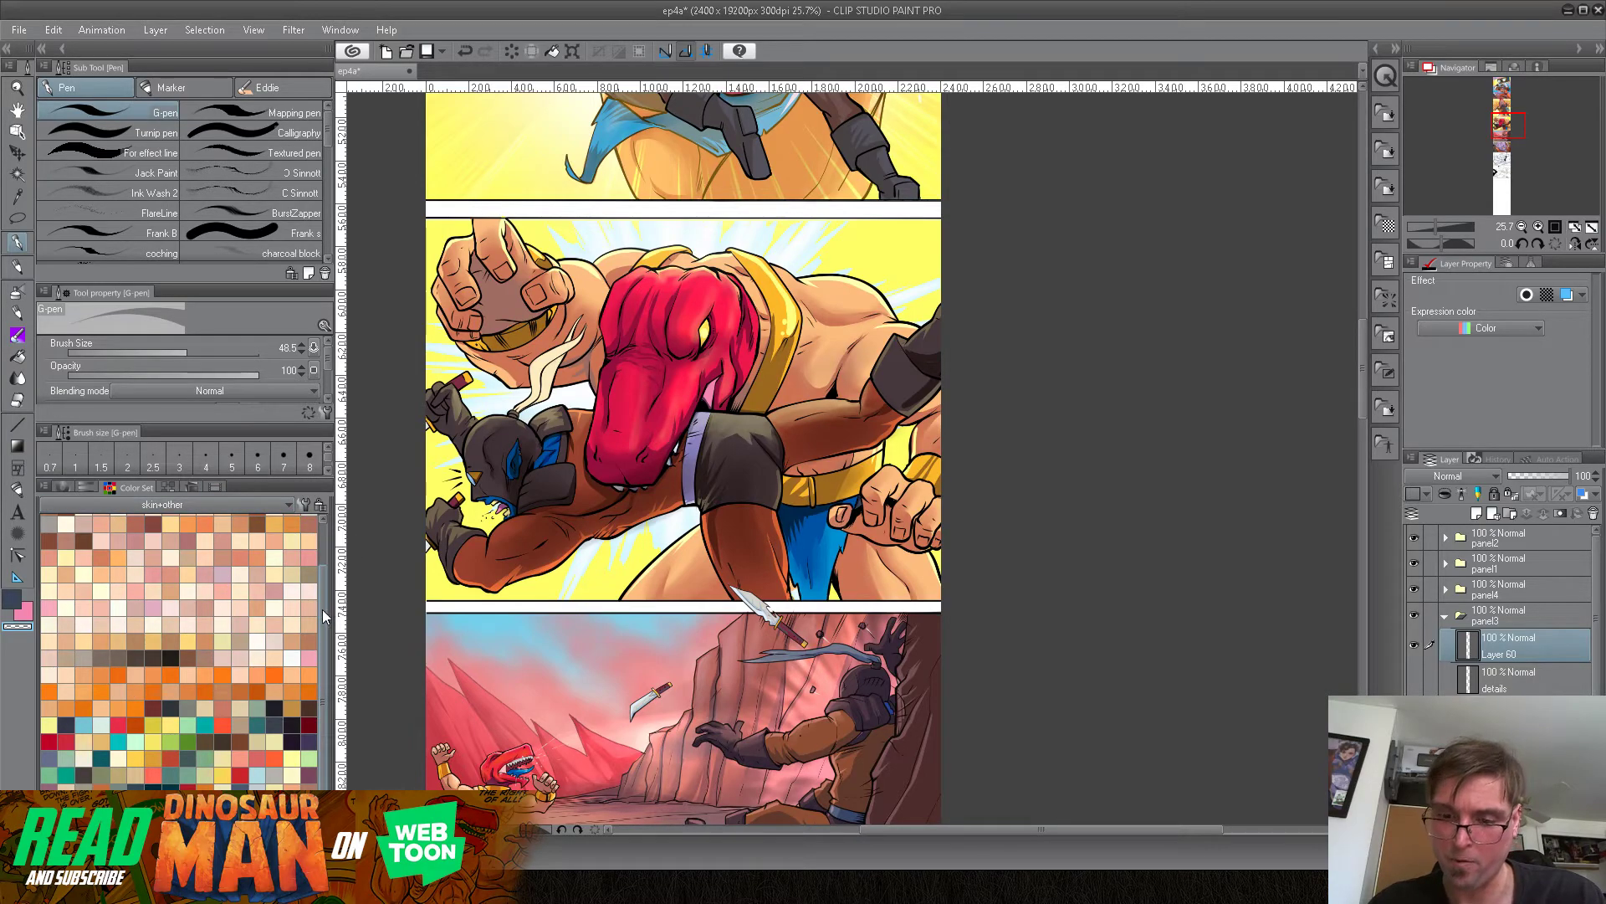
{"action": "left_click", "coordinate": [49, 741]}
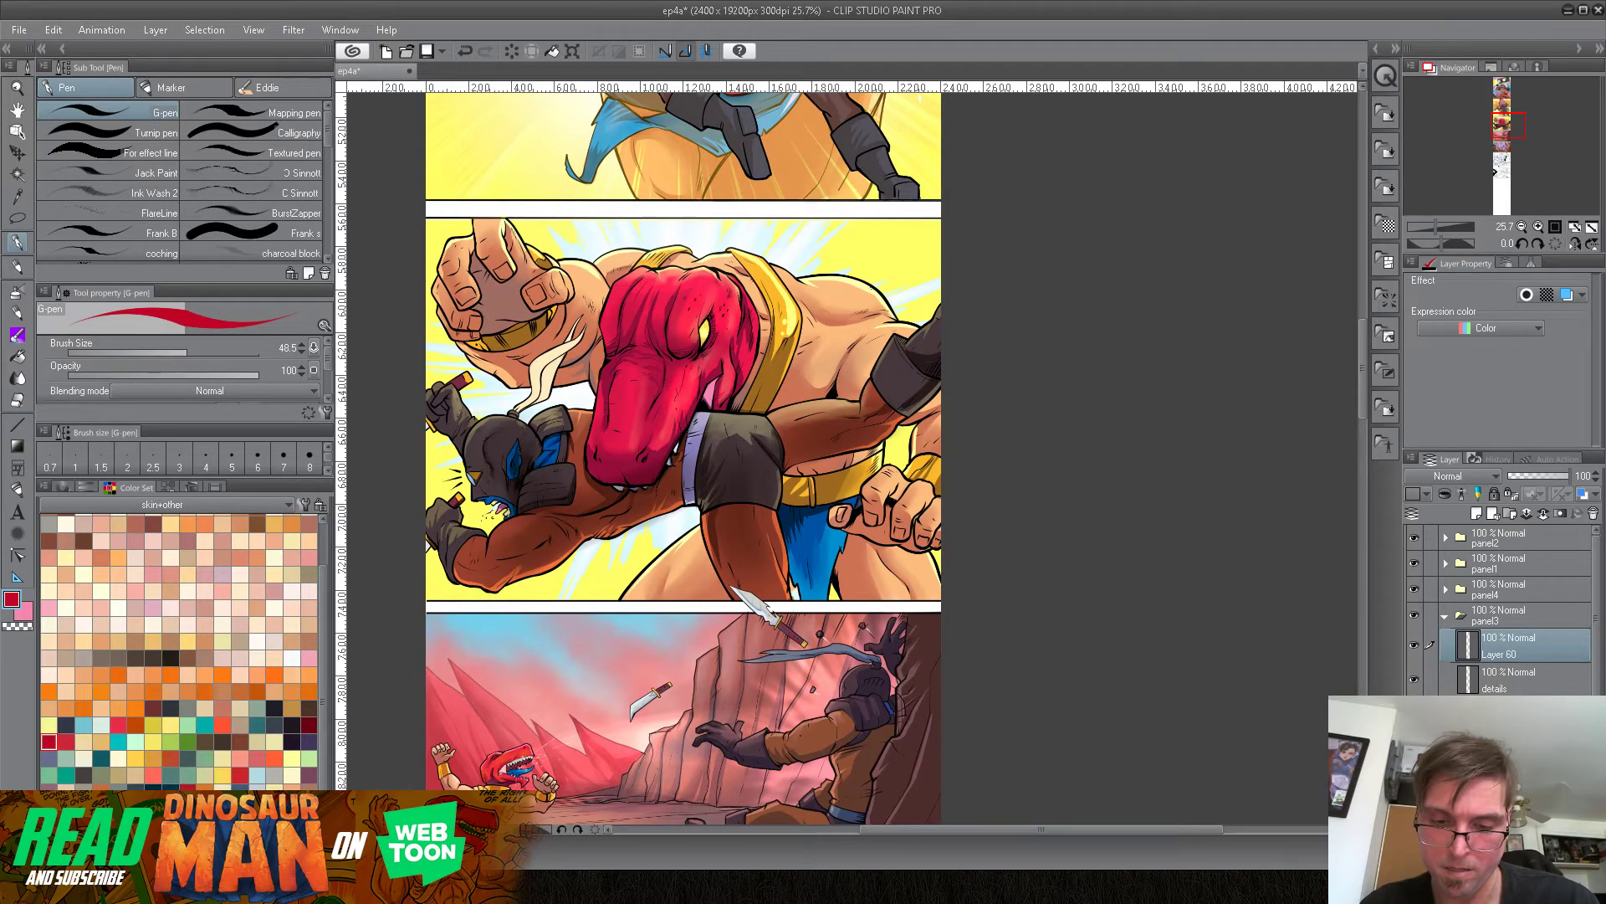
Step: Try white G-pen strands along the dinosaur's jaw at 67% layer opacity, restore the opacity to 100% and erase the strands
{"action": "left_click", "coordinate": [683, 210], "text": "alt"}
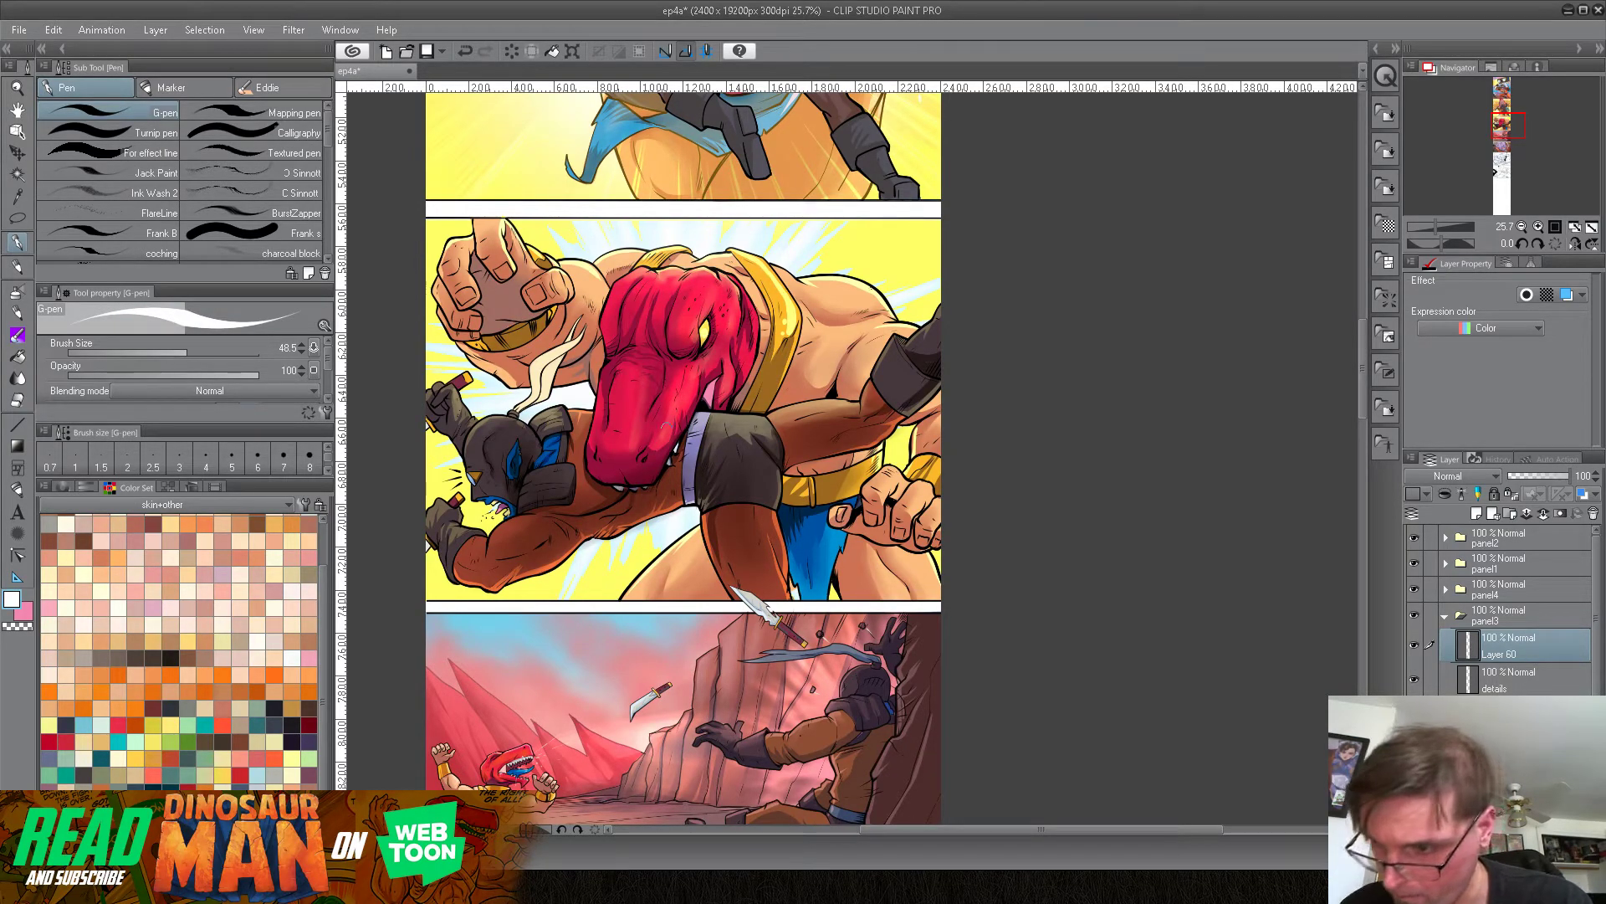
{"action": "left_click_drag", "start_coordinate": [1571, 476], "coordinate": [1548, 478]}
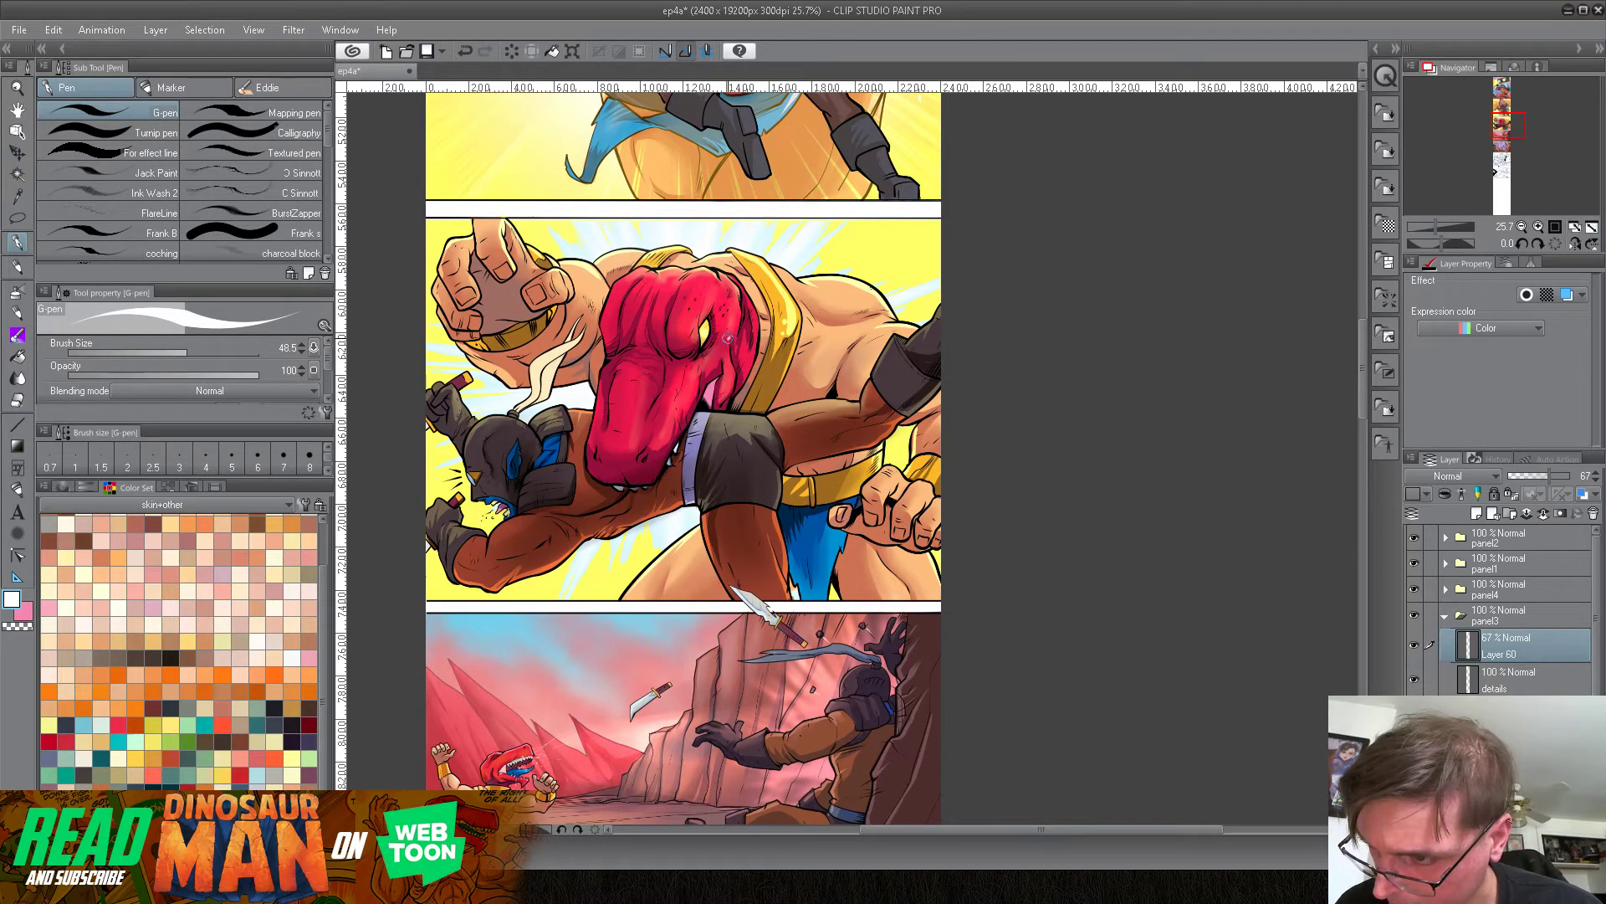
{"action": "left_click_drag", "start_coordinate": [711, 368], "coordinate": [681, 433]}
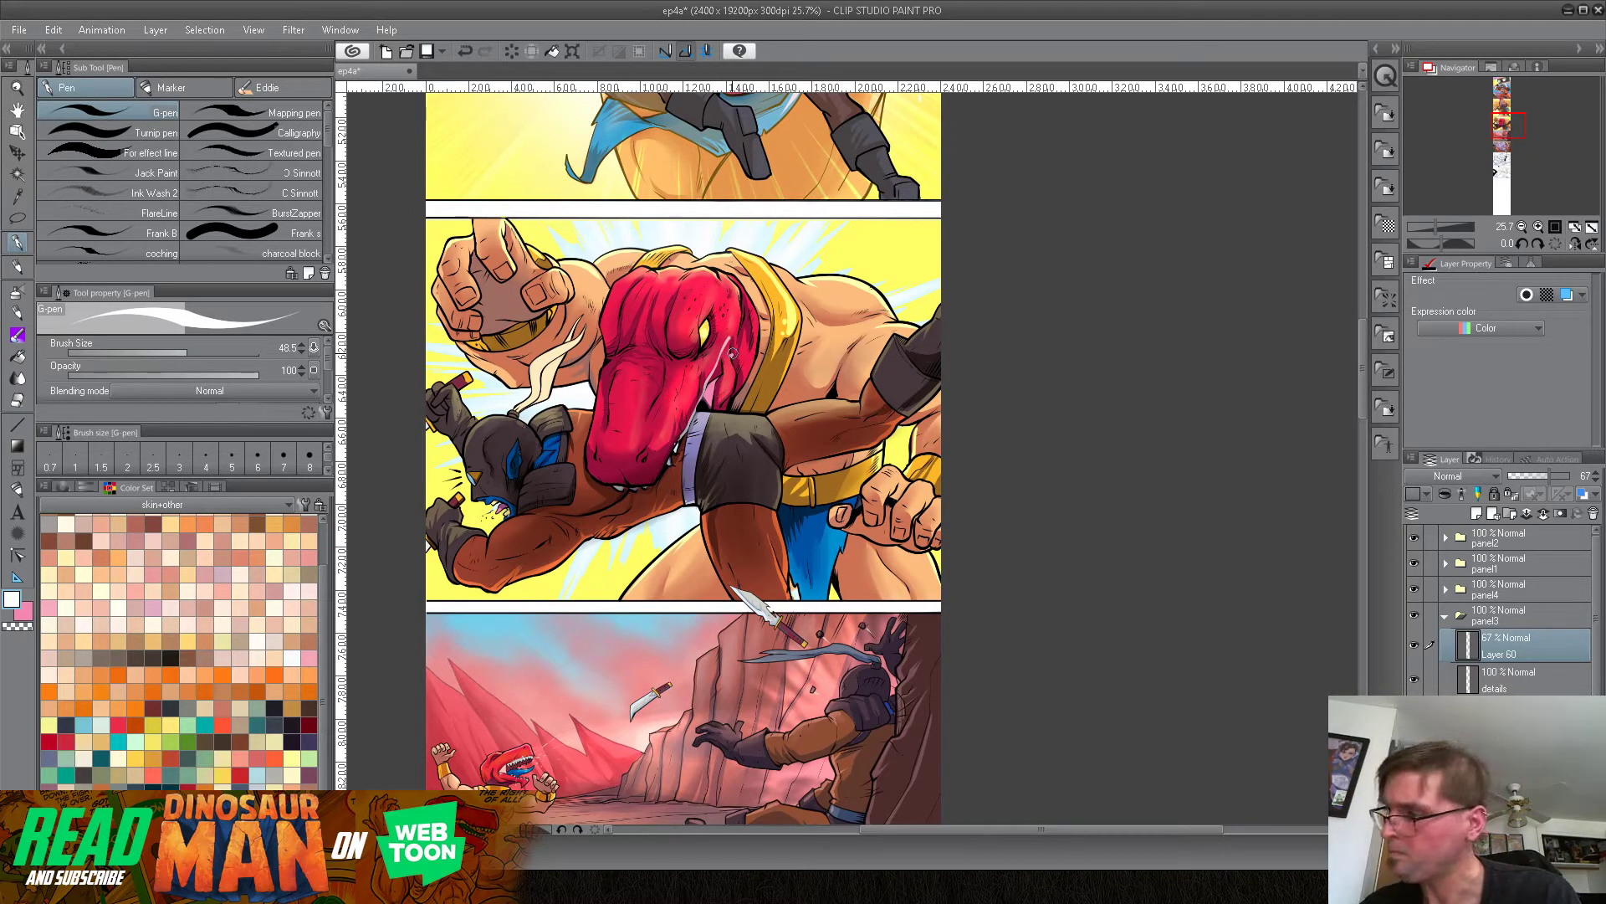
{"action": "left_click_drag", "start_coordinate": [1550, 475], "coordinate": [1603, 475]}
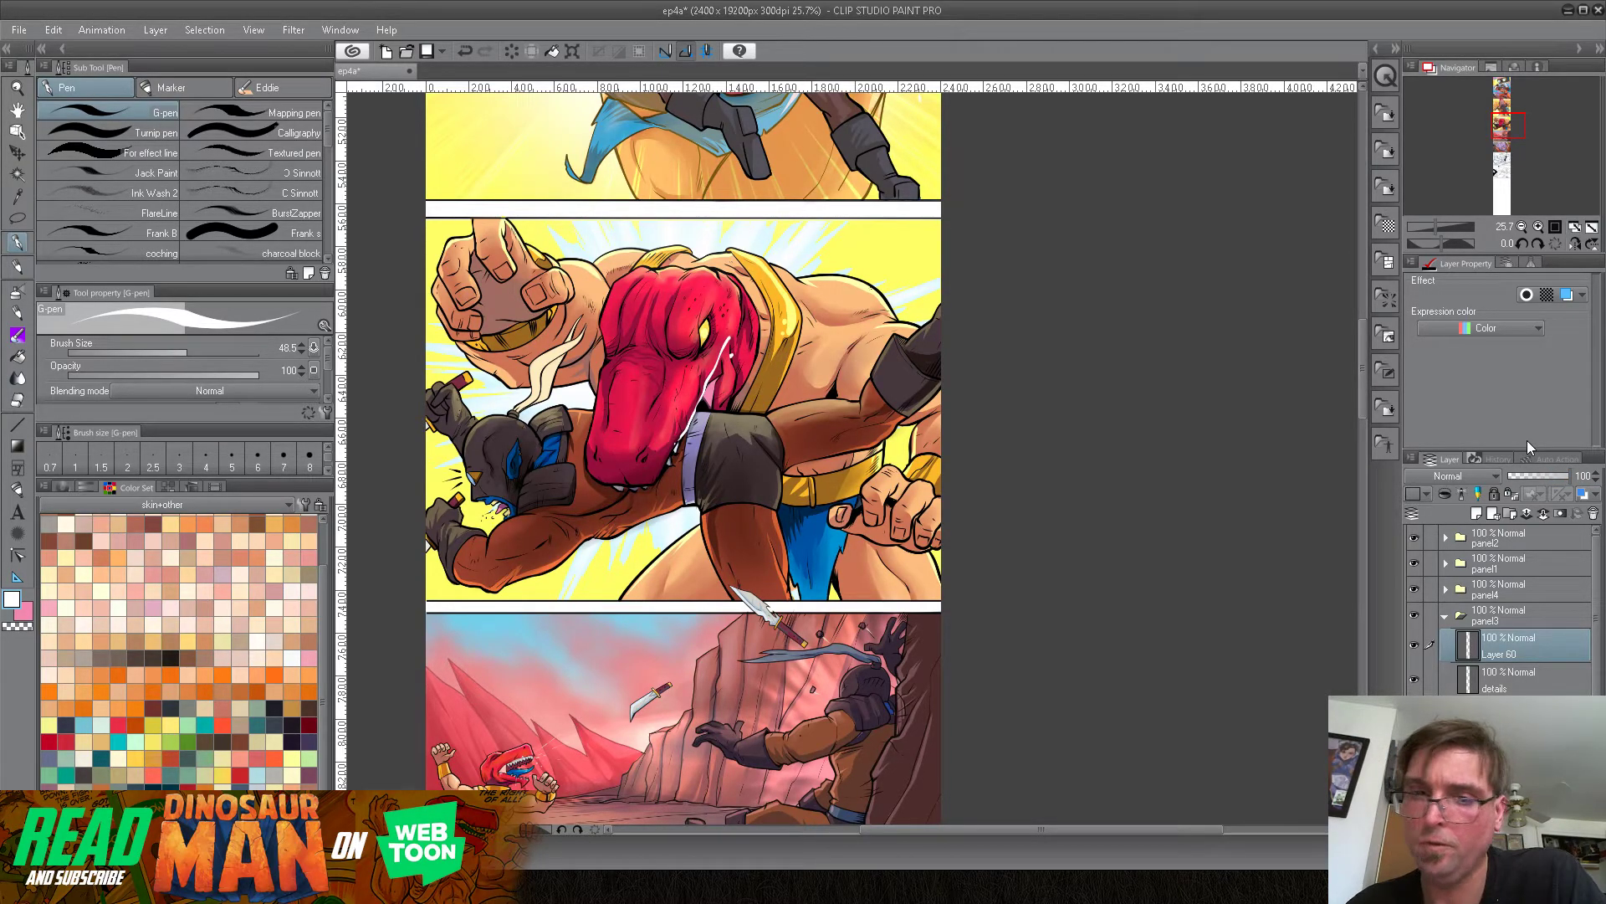
{"action": "left_click", "coordinate": [19, 401]}
{"action": "left_click_drag", "start_coordinate": [726, 351], "coordinate": [716, 387]}
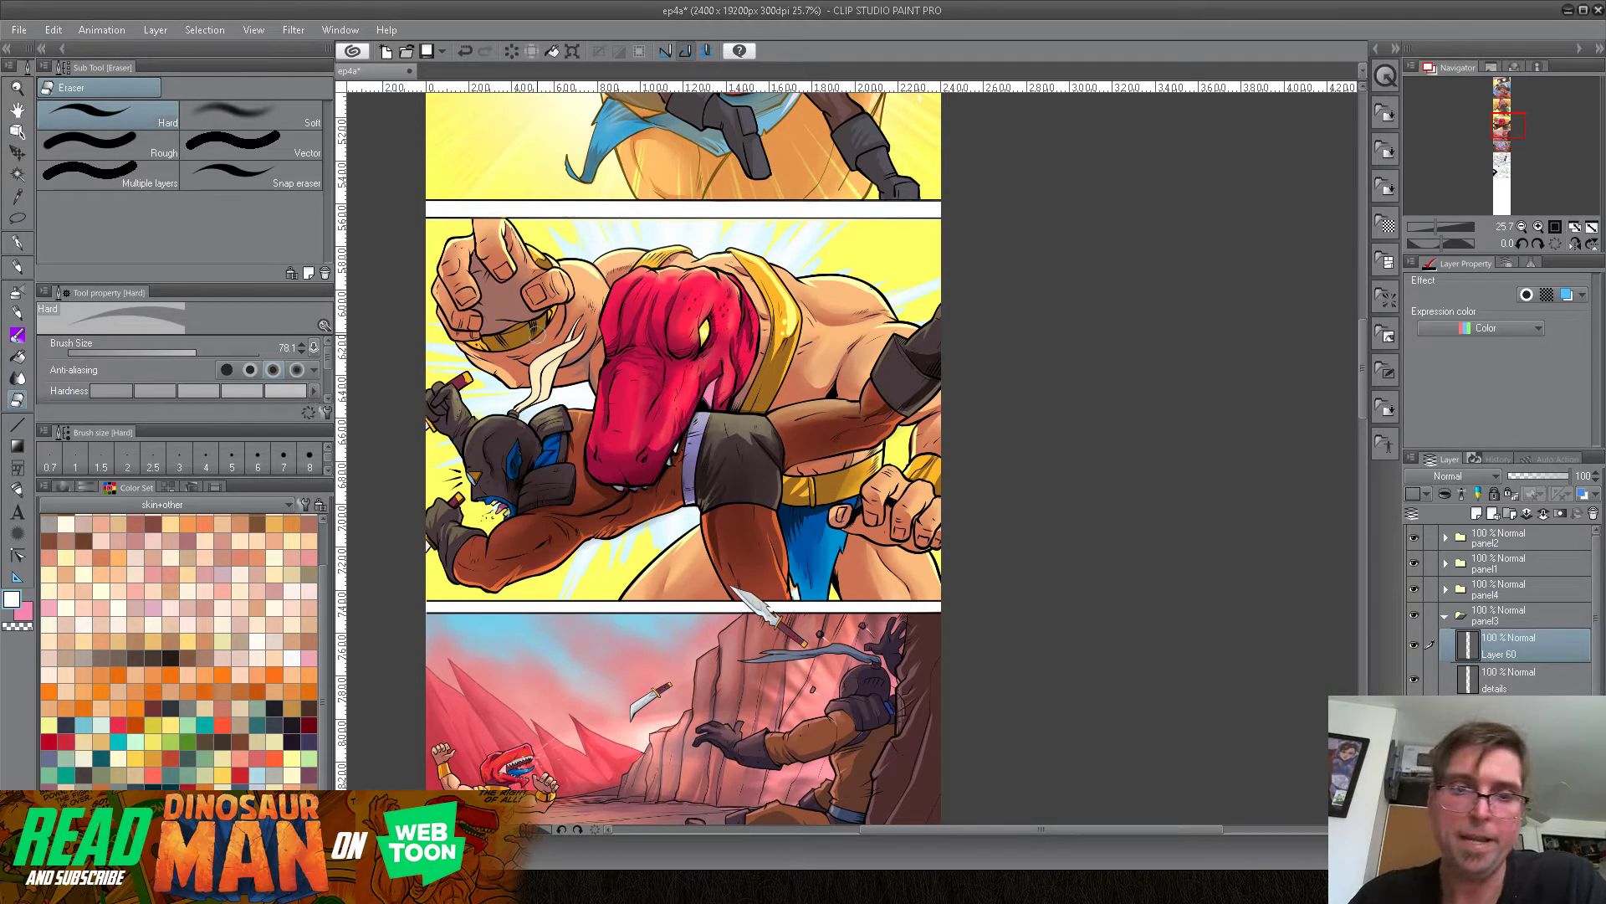
{"action": "left_click", "coordinate": [20, 243]}
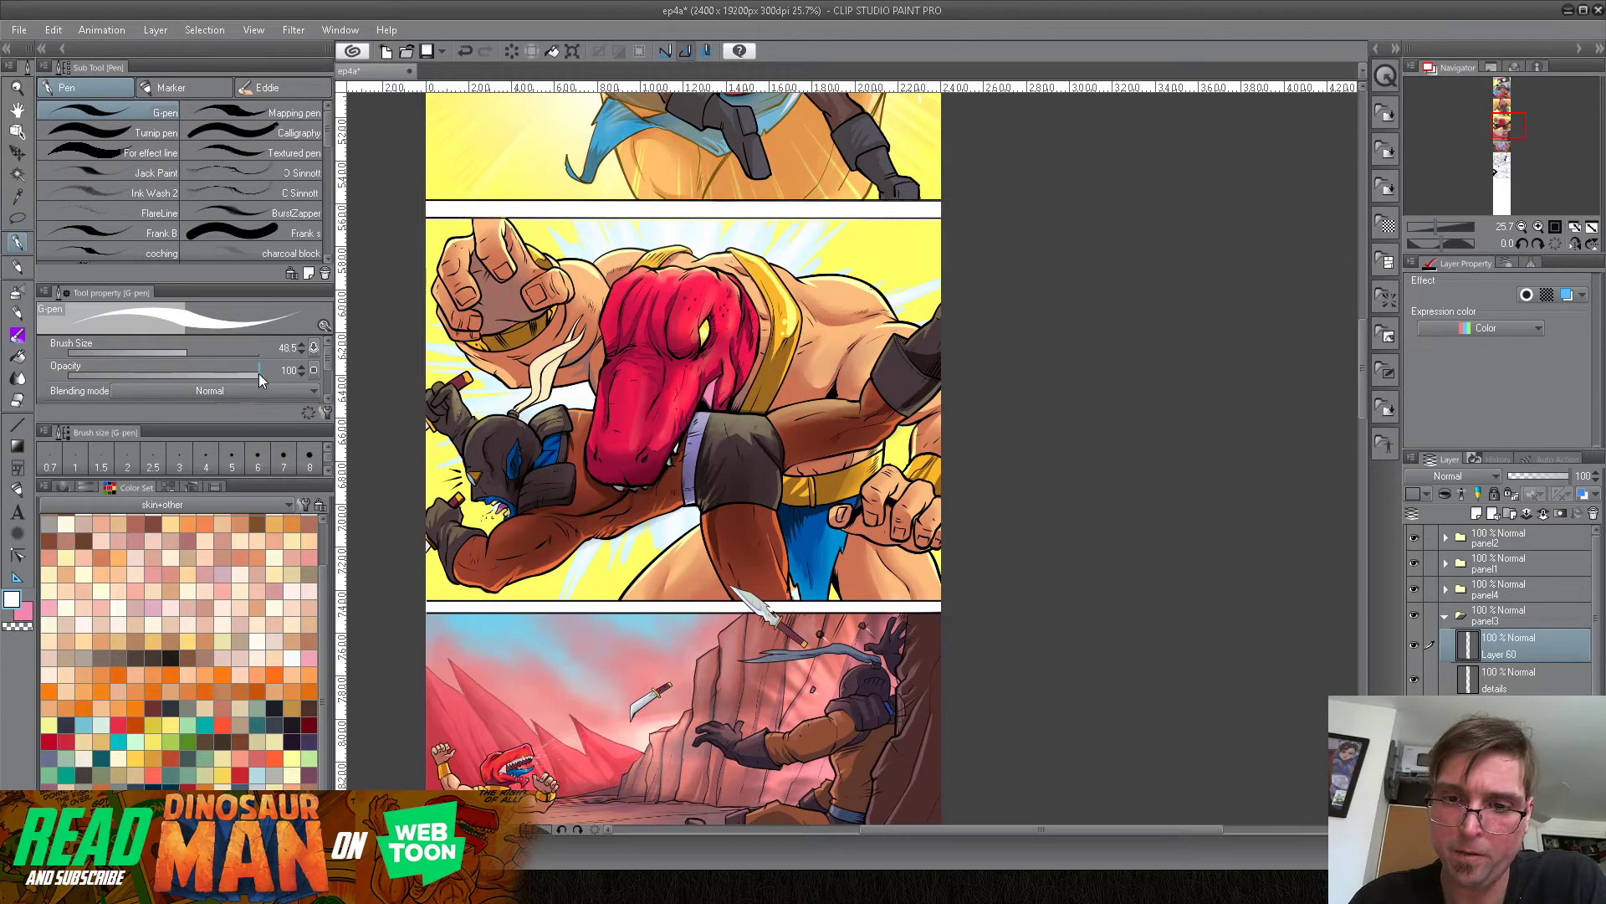
Step: Lower the G-pen opacity to 63 and draw white drool strands and spots along the dinosaur's jaw and open mouth
{"action": "left_click_drag", "start_coordinate": [224, 370], "coordinate": [188, 367]}
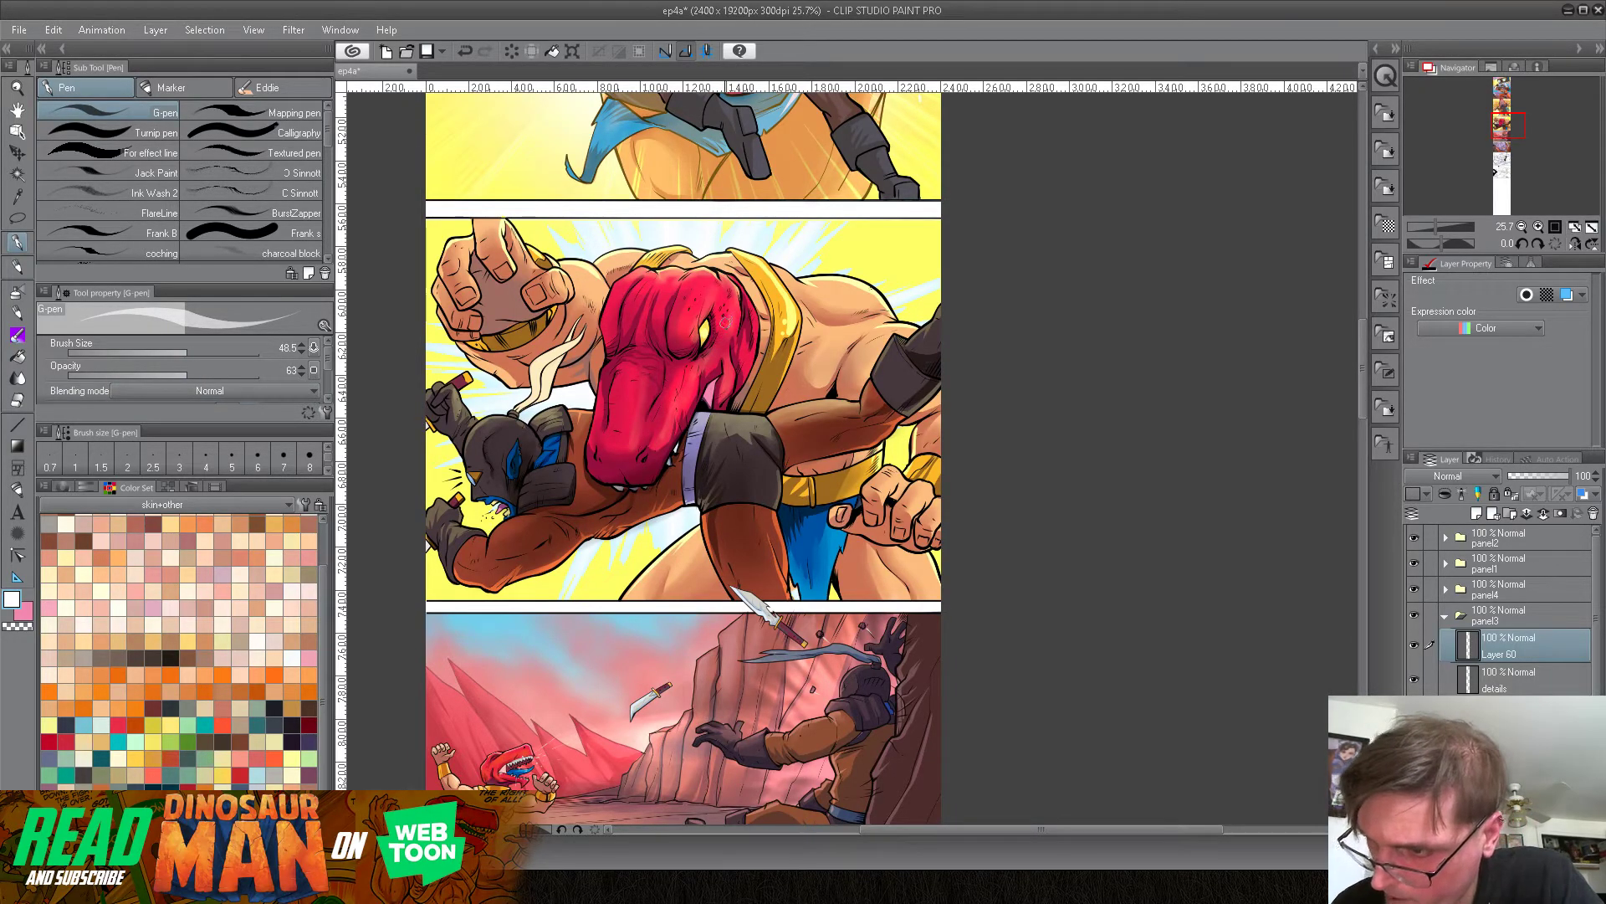
{"action": "left_click_drag", "start_coordinate": [713, 358], "coordinate": [676, 451]}
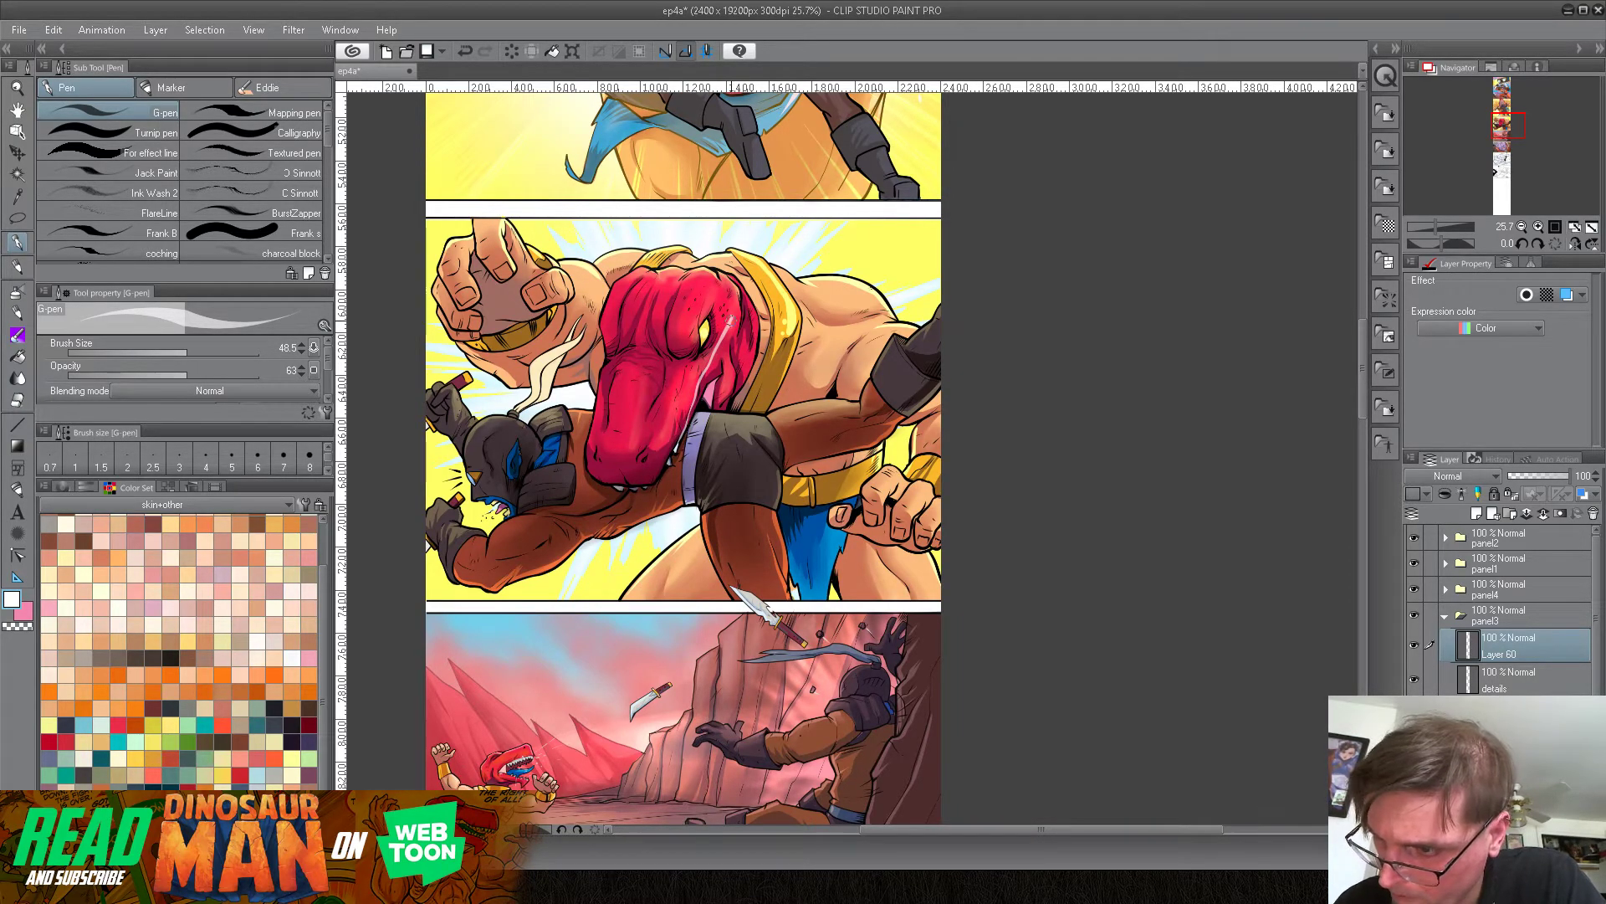
{"action": "left_click_drag", "start_coordinate": [729, 323], "coordinate": [711, 361]}
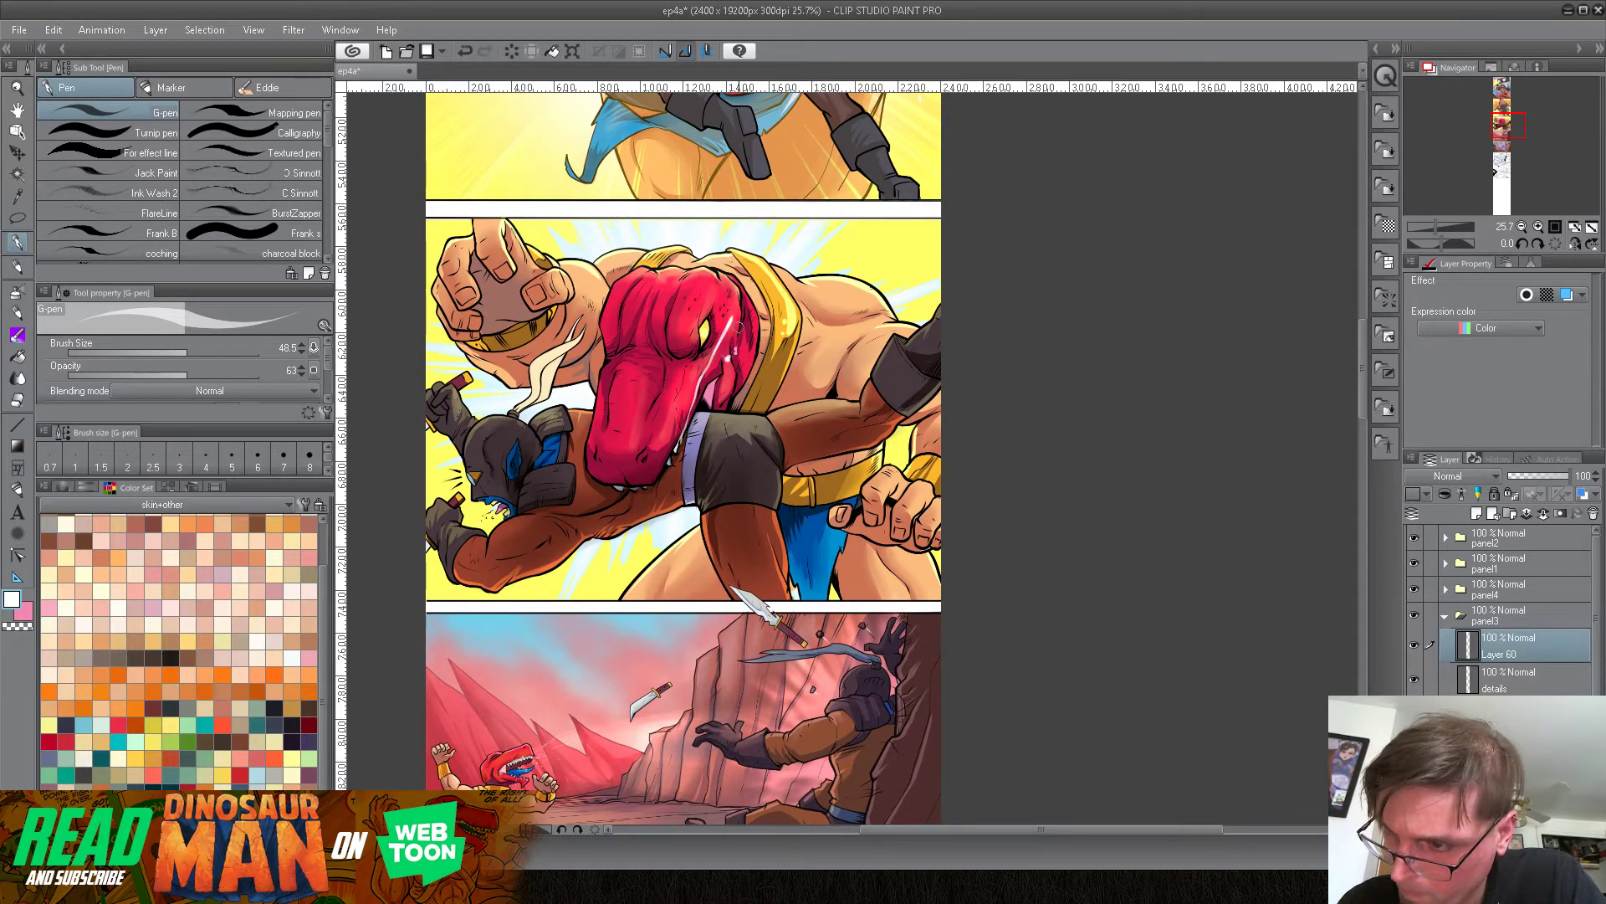
{"action": "left_click_drag", "start_coordinate": [726, 358], "coordinate": [693, 424]}
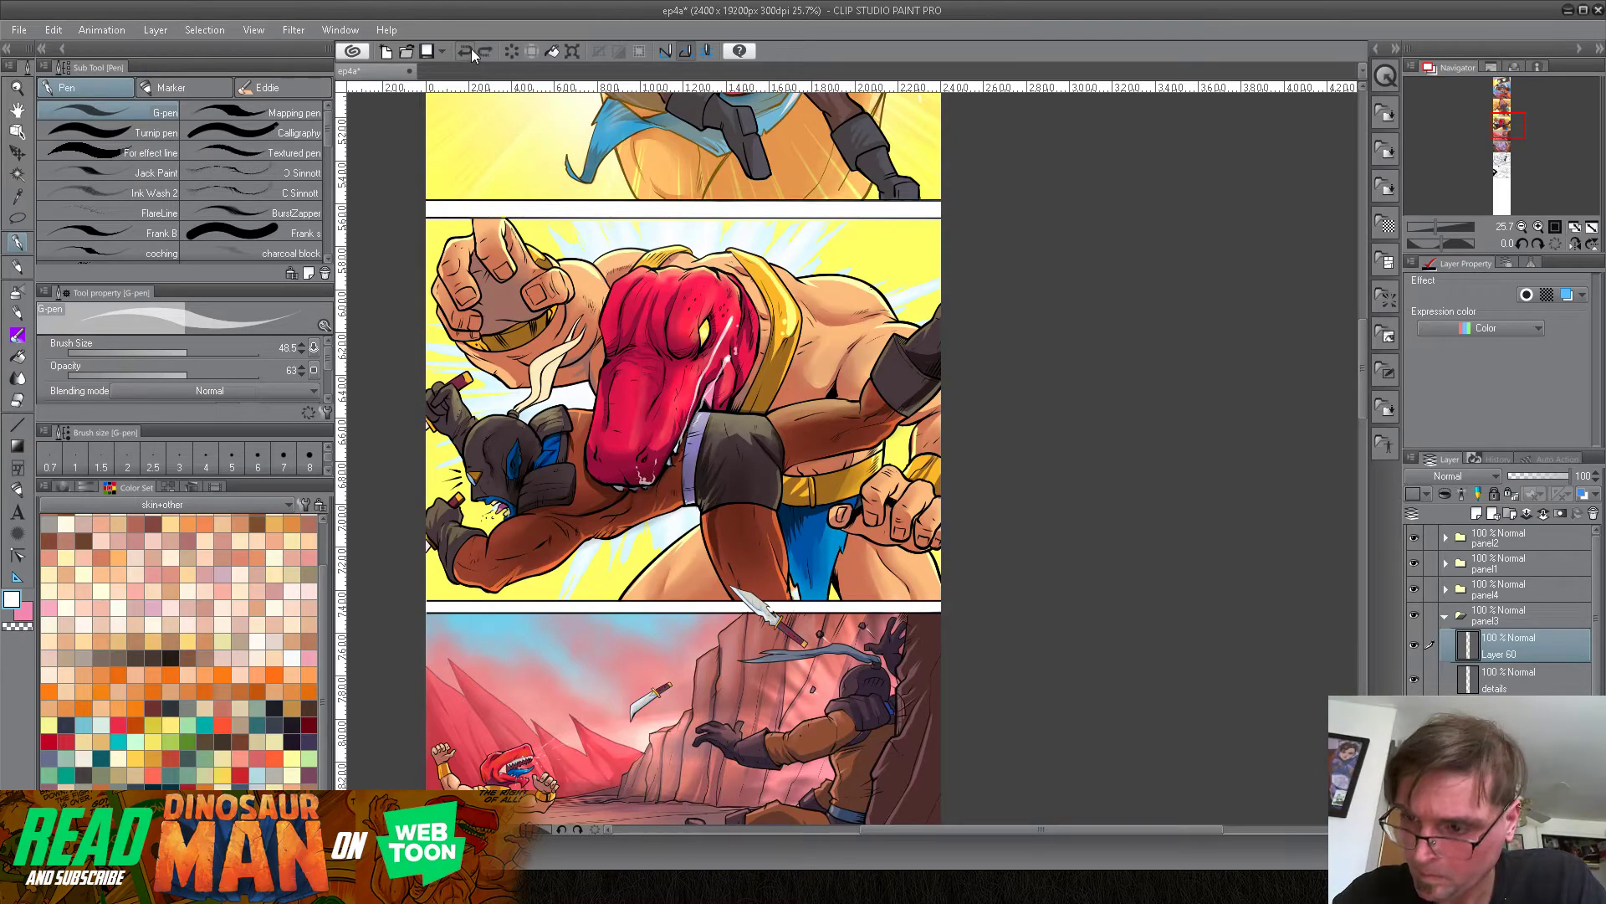
Step: Add white saliva dots and strands around the dinosaur's snout tip and lip, replacing the last lip stroke with a strand beside the nostril
{"action": "left_click_drag", "start_coordinate": [1444, 228], "coordinate": [1443, 224]}
{"action": "left_click_drag", "start_coordinate": [544, 389], "coordinate": [1057, 446]}
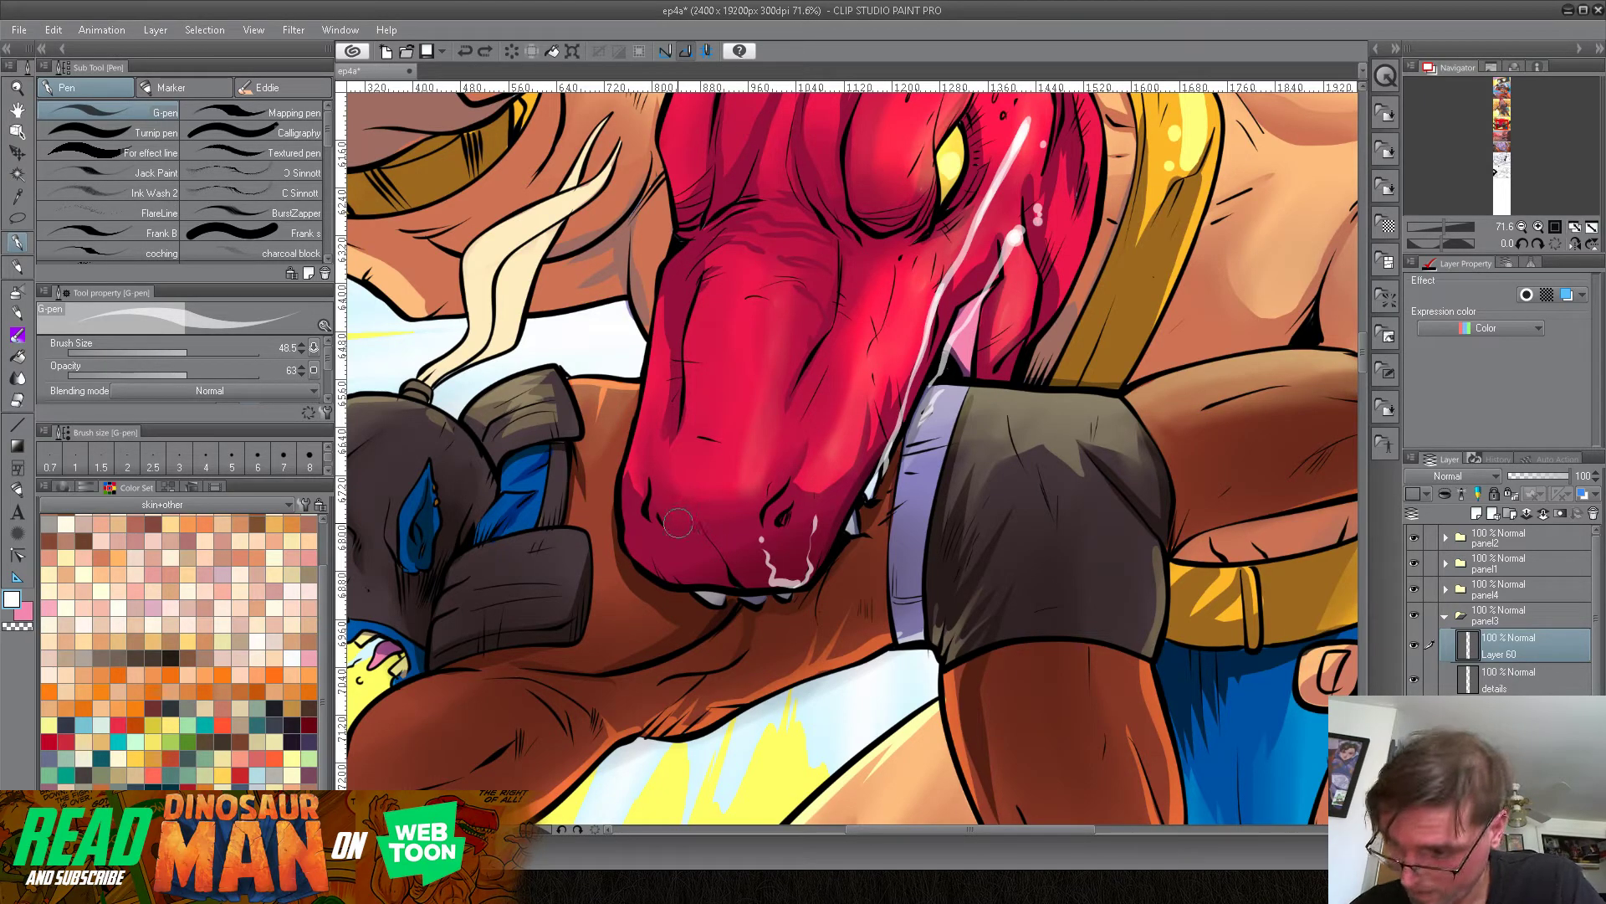
{"action": "left_click", "coordinate": [678, 521]}
{"action": "left_click", "coordinate": [626, 459]}
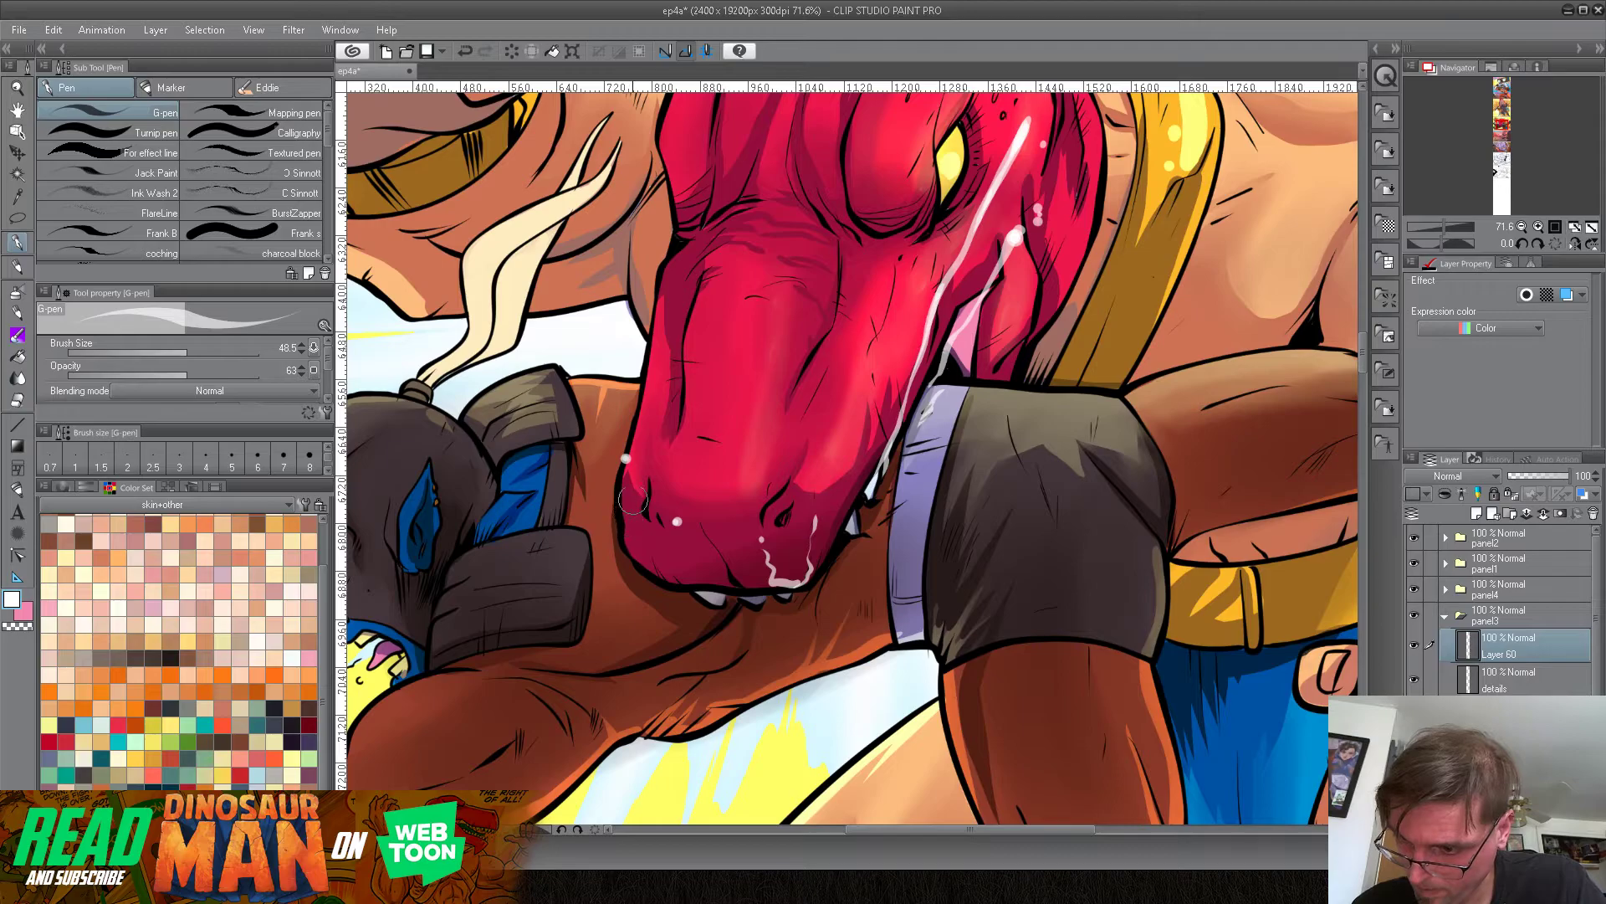
{"action": "left_click_drag", "start_coordinate": [602, 492], "coordinate": [638, 569]}
{"action": "mouse_move", "coordinate": [602, 481]}
{"action": "left_mouse_down"}
{"action": "mouse_move", "coordinate": [620, 554]}
{"action": "mouse_move", "coordinate": [669, 589]}
{"action": "mouse_move", "coordinate": [656, 558]}
{"action": "mouse_move", "coordinate": [737, 591]}
{"action": "mouse_move", "coordinate": [814, 579]}
{"action": "mouse_move", "coordinate": [703, 585]}
{"action": "mouse_move", "coordinate": [655, 552]}
{"action": "left_mouse_up"}
{"action": "left_click_drag", "start_coordinate": [814, 580], "coordinate": [853, 534]}
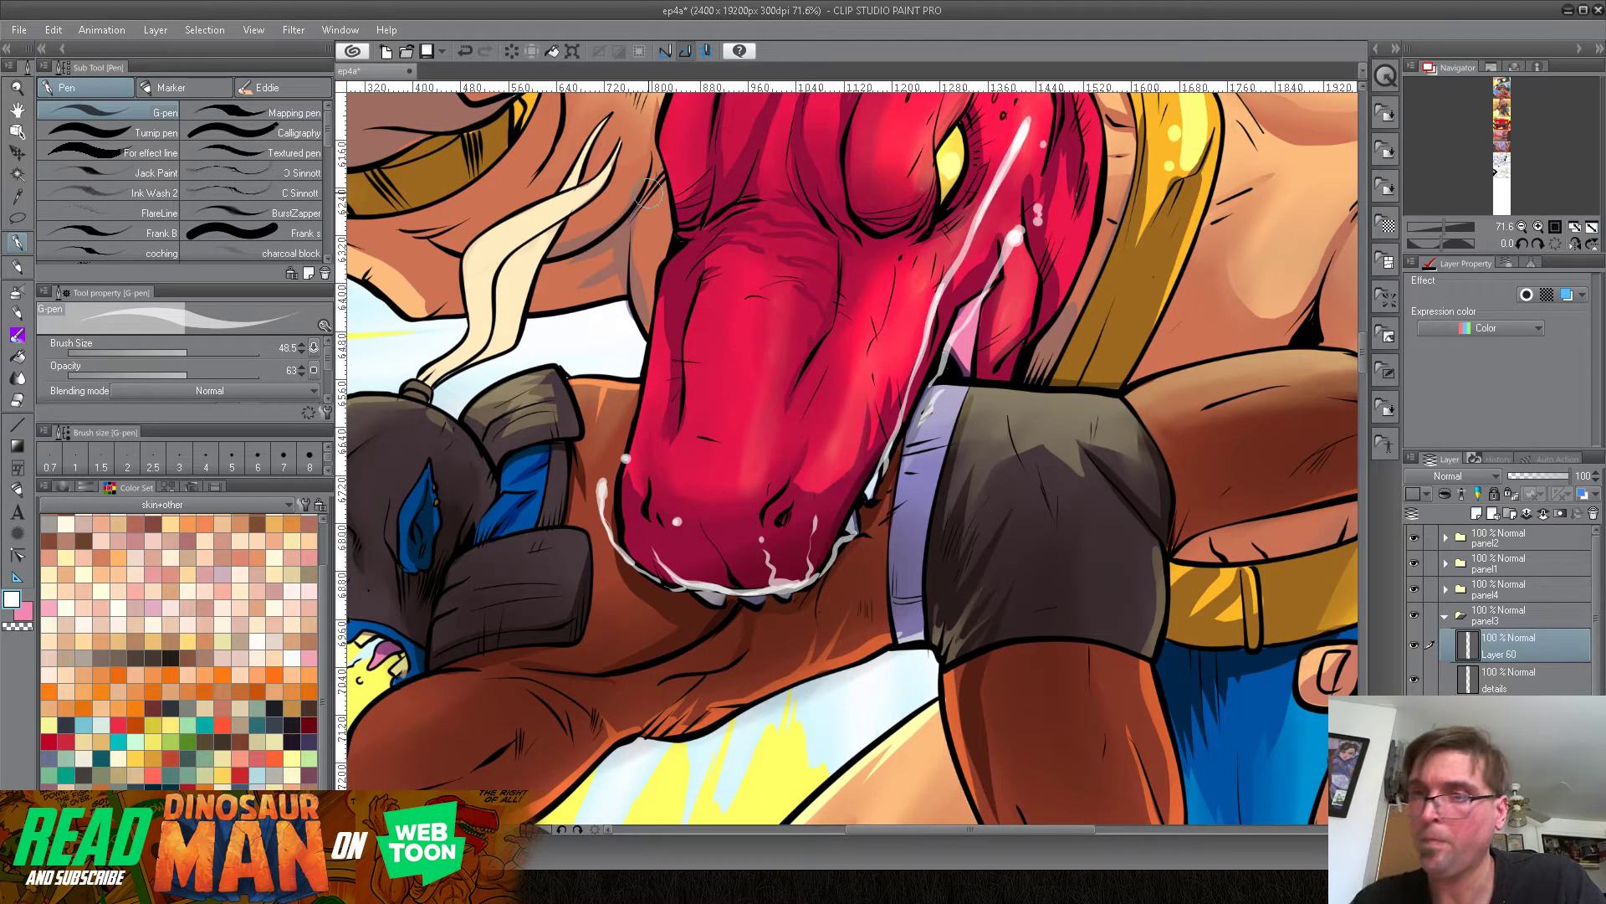
{"action": "left_click", "coordinate": [465, 51]}
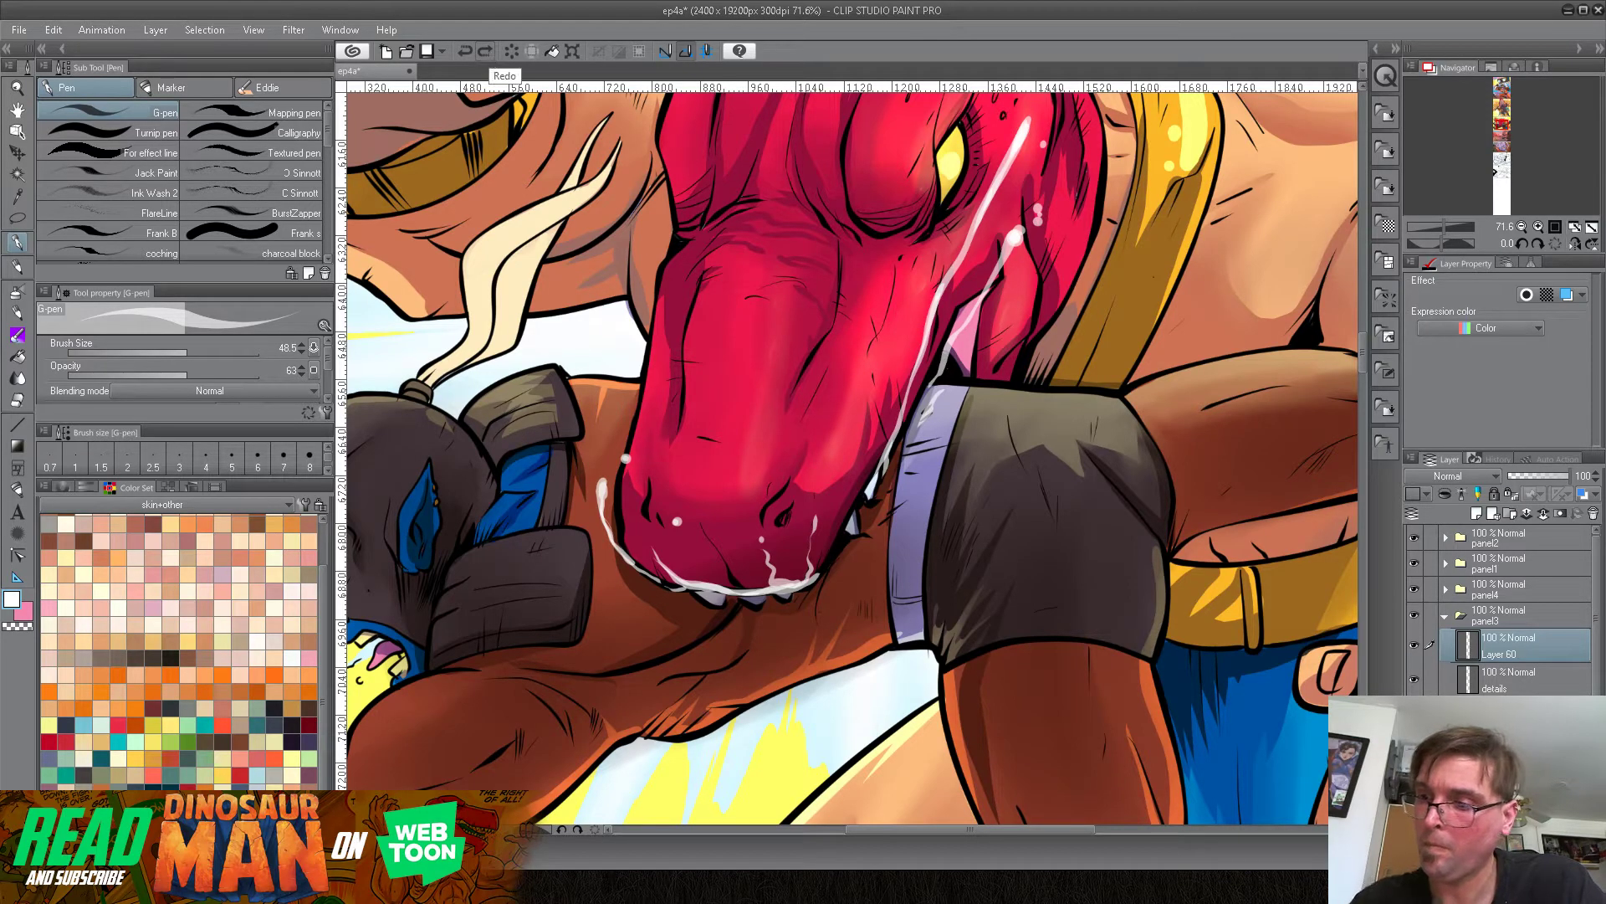
{"action": "left_click_drag", "start_coordinate": [834, 542], "coordinate": [841, 458]}
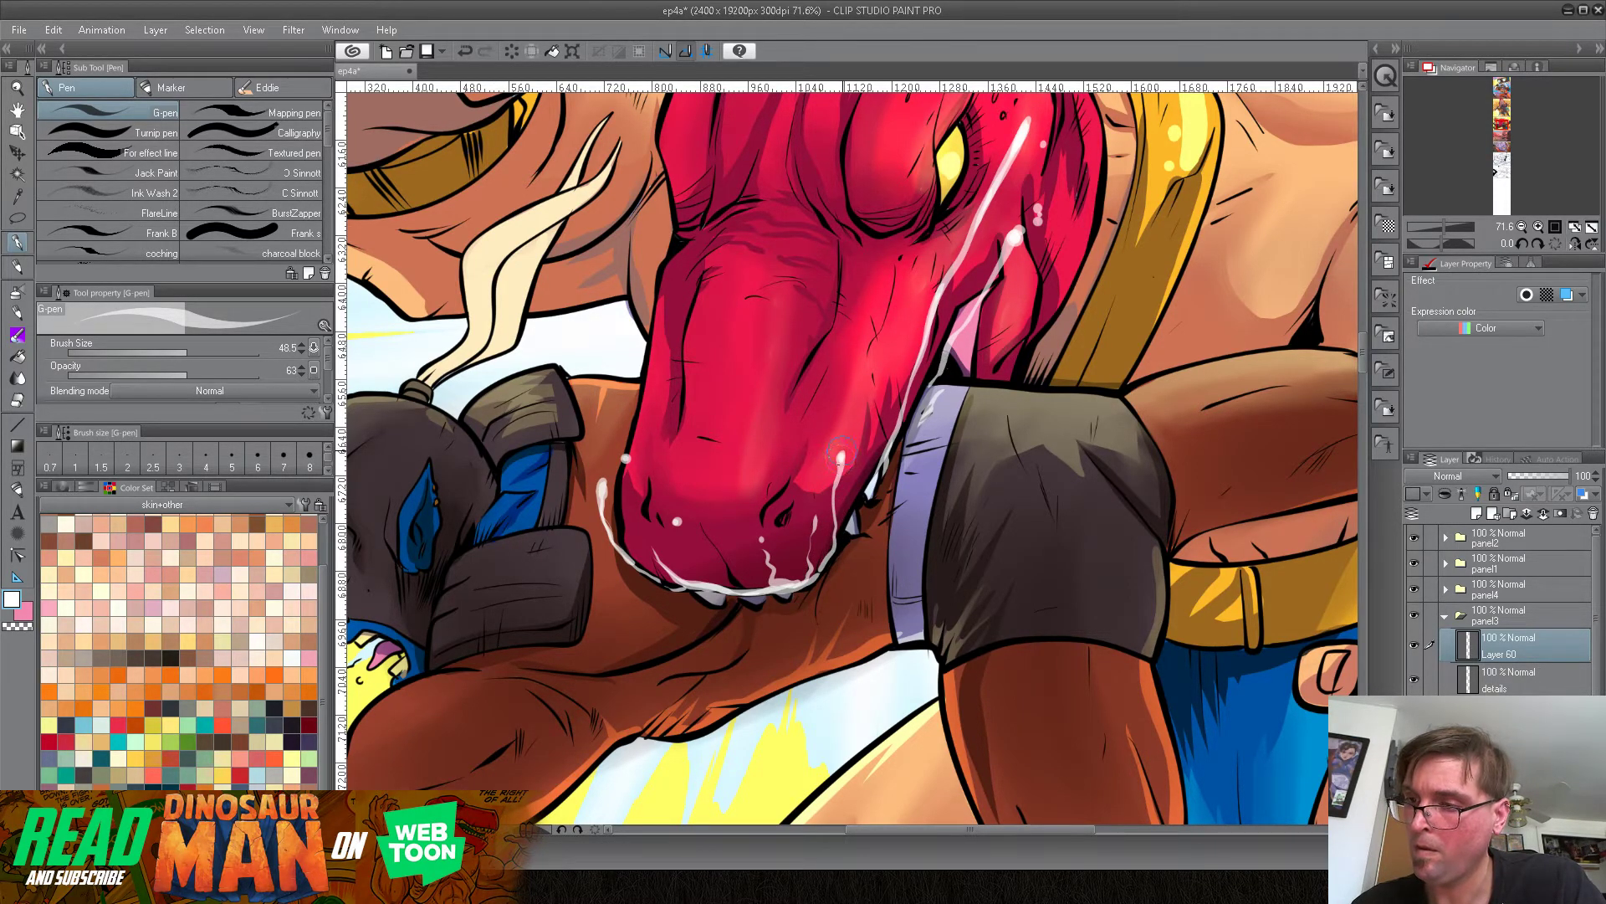
Step: Create a new layer directly below the white drool layer in panel3 and choose dark red from the skin+other color set
{"action": "left_click", "coordinate": [1437, 226]}
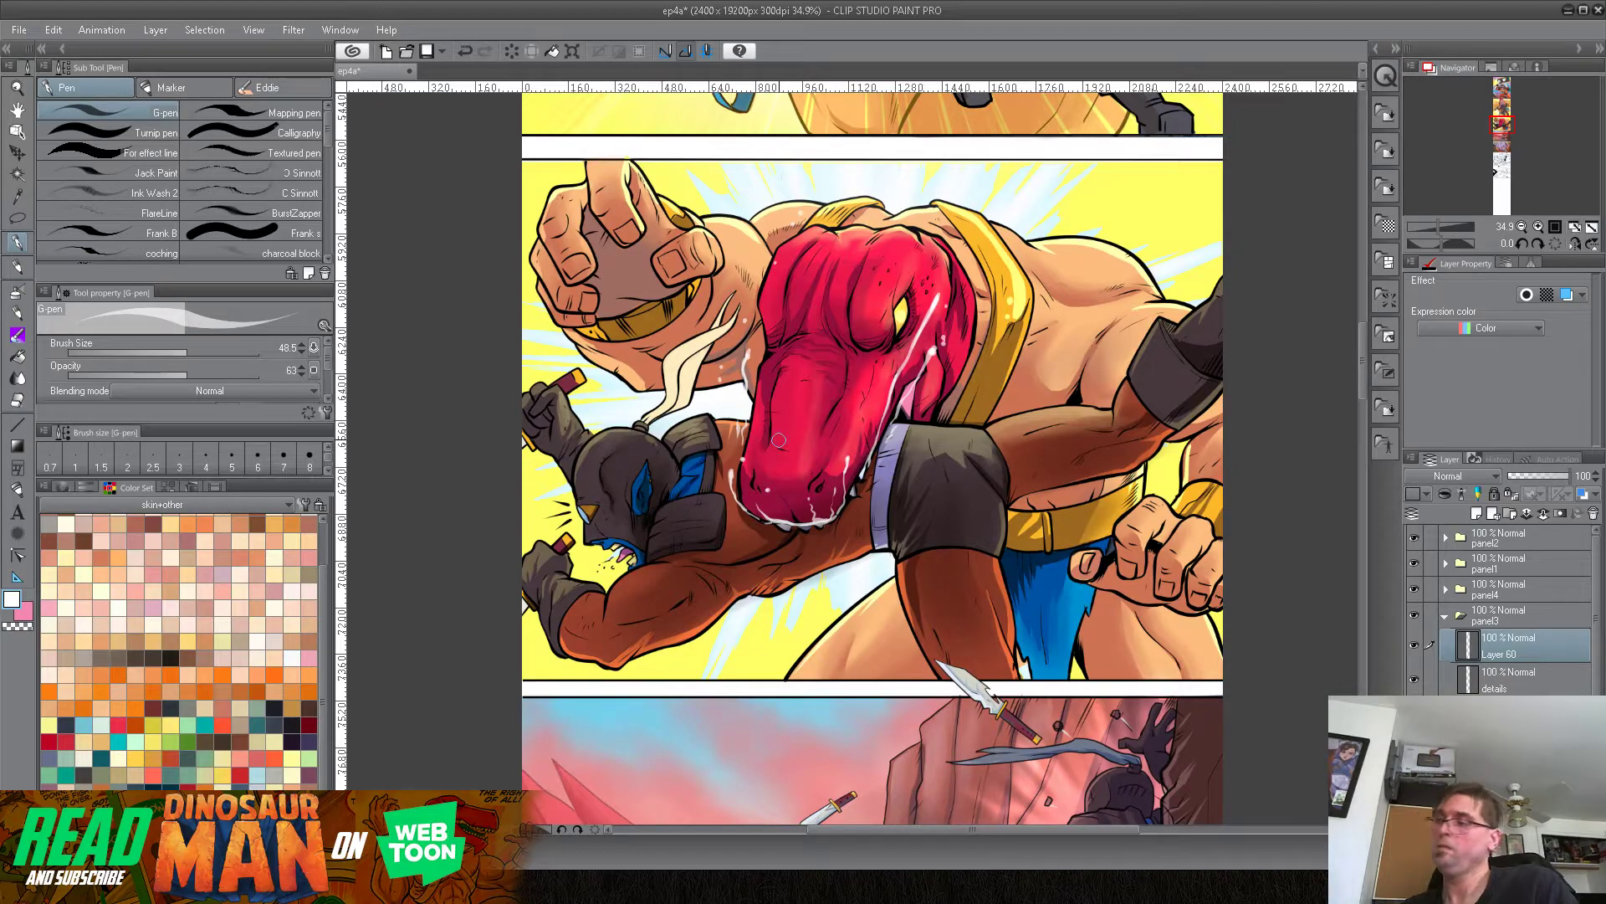
{"action": "left_click", "coordinate": [1475, 513]}
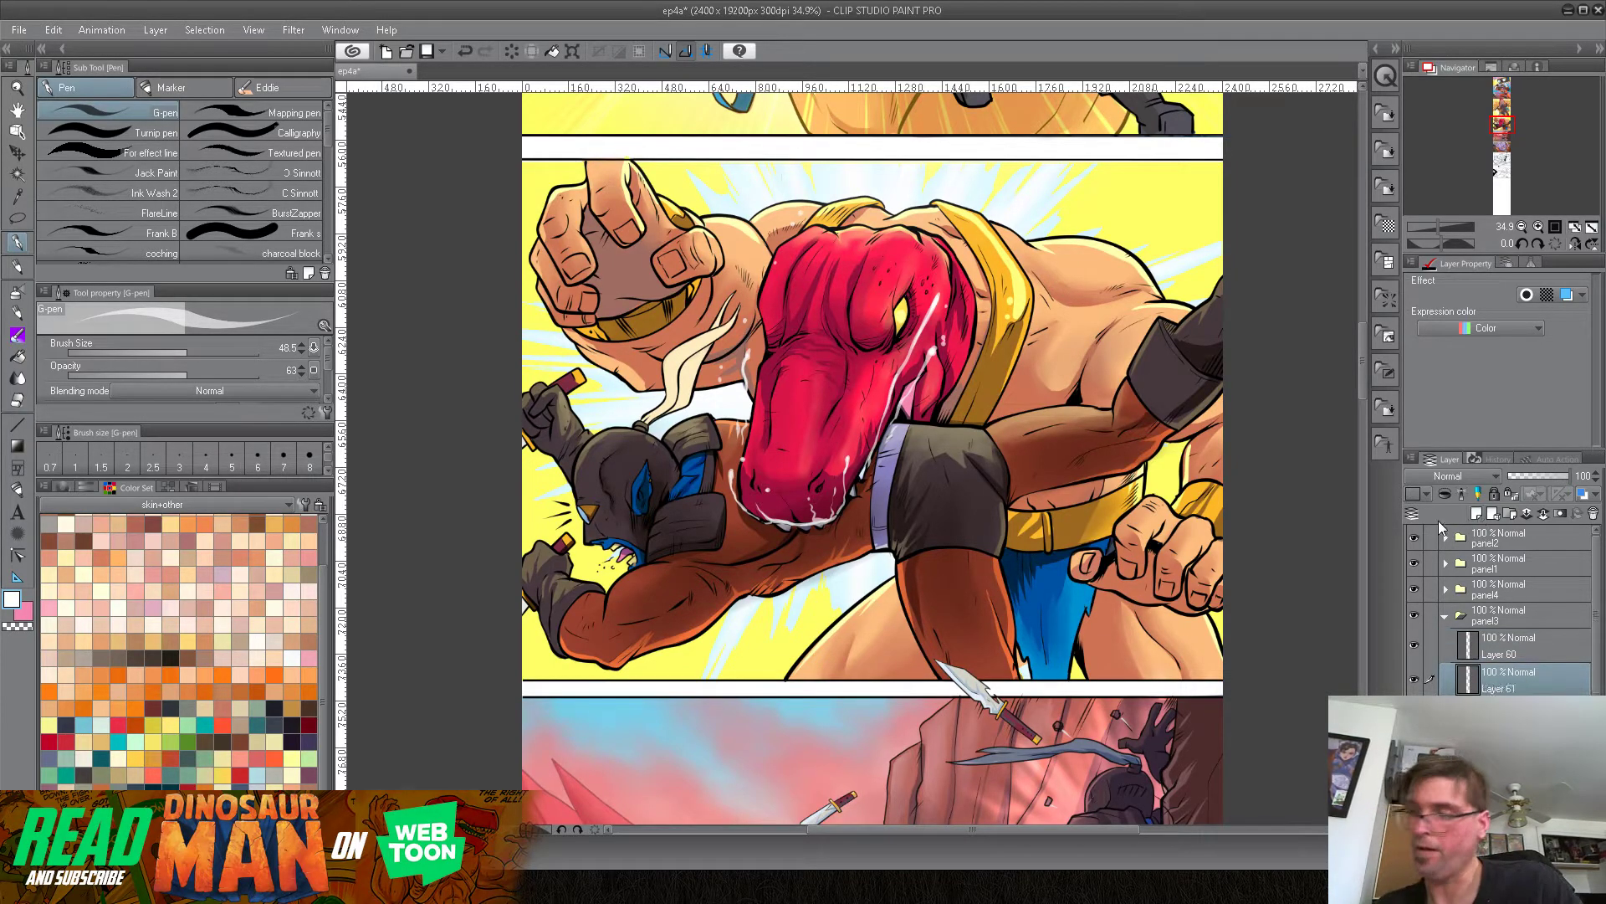
{"action": "left_click", "coordinate": [48, 741]}
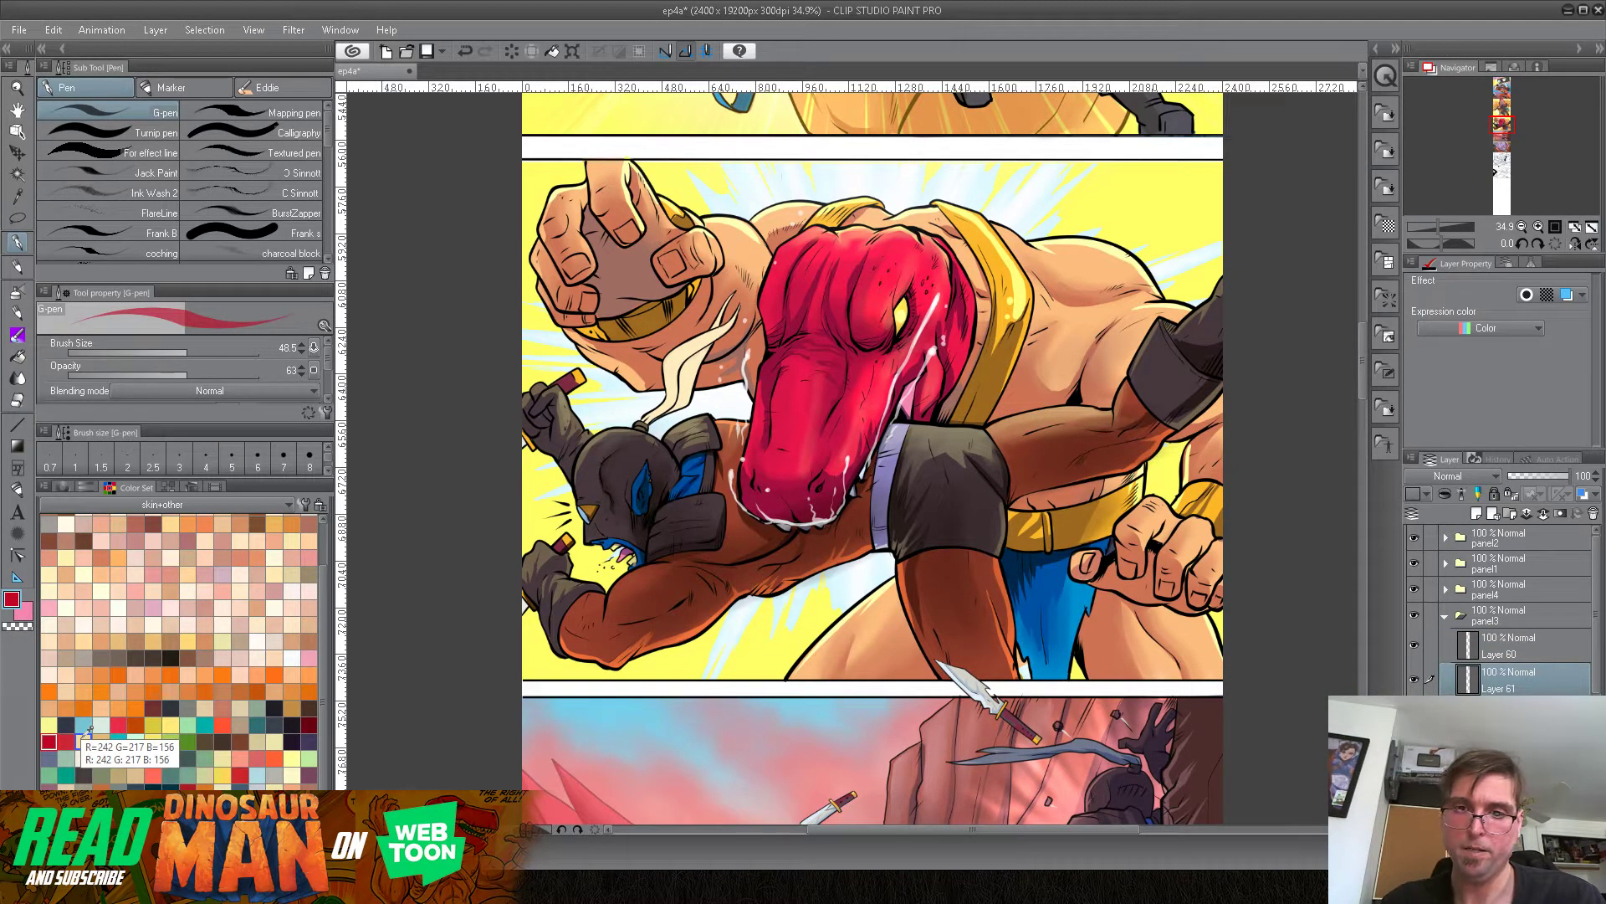
Step: Configure the G-pen with brush size 85.1, opacity 78 and Multiply blending mode
{"action": "left_click_drag", "start_coordinate": [191, 351], "coordinate": [268, 375]}
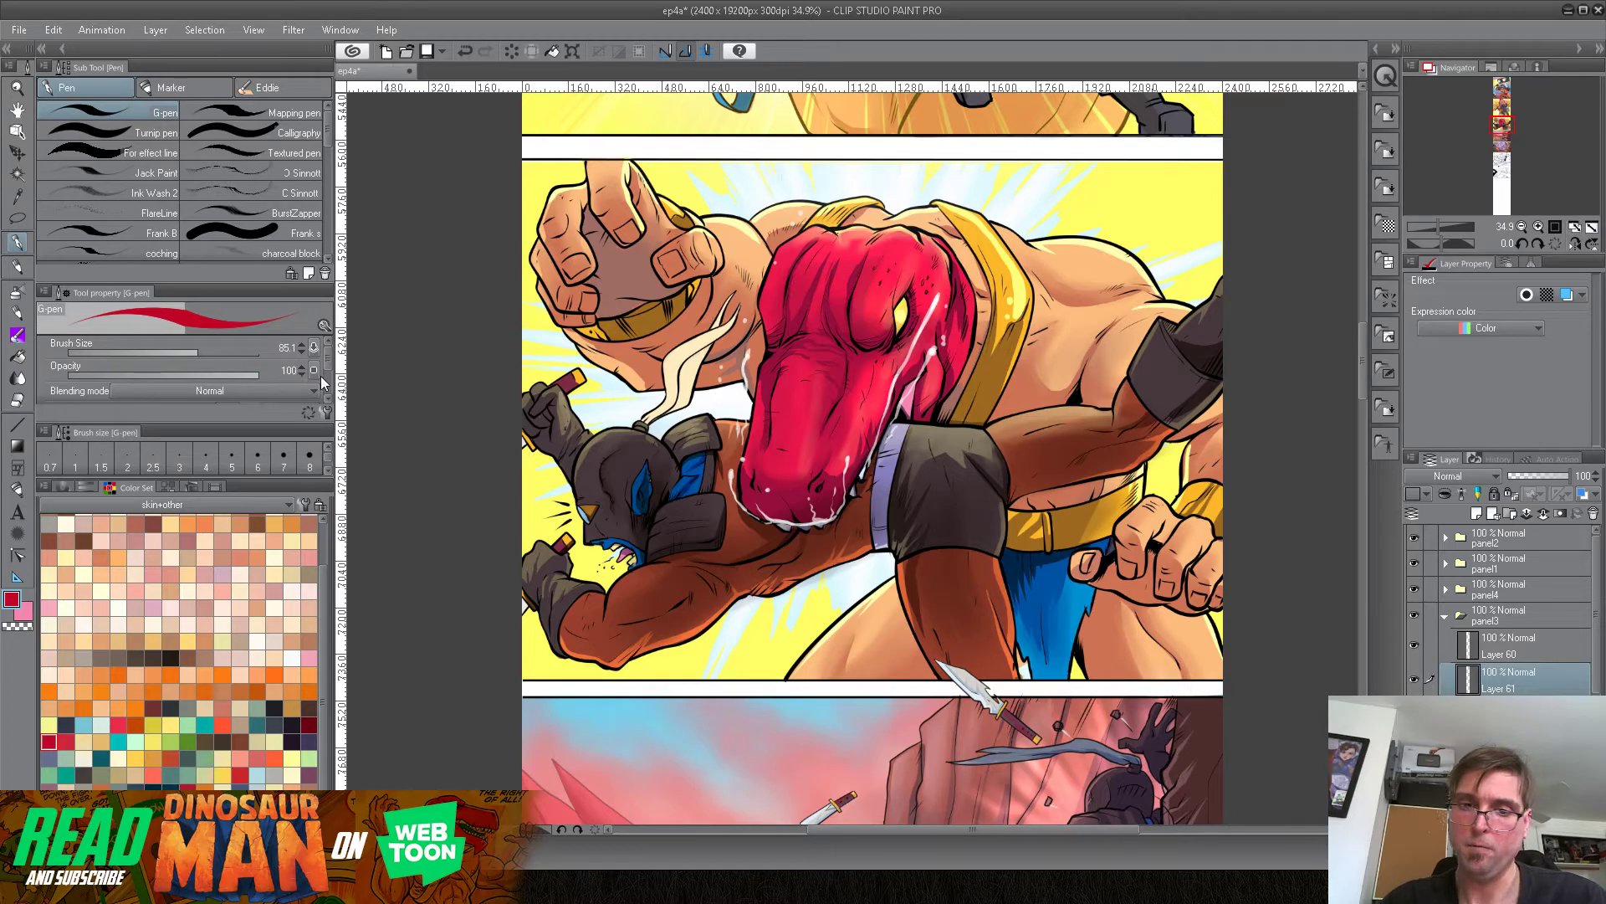
{"action": "left_click_drag", "start_coordinate": [901, 576], "coordinate": [828, 405]}
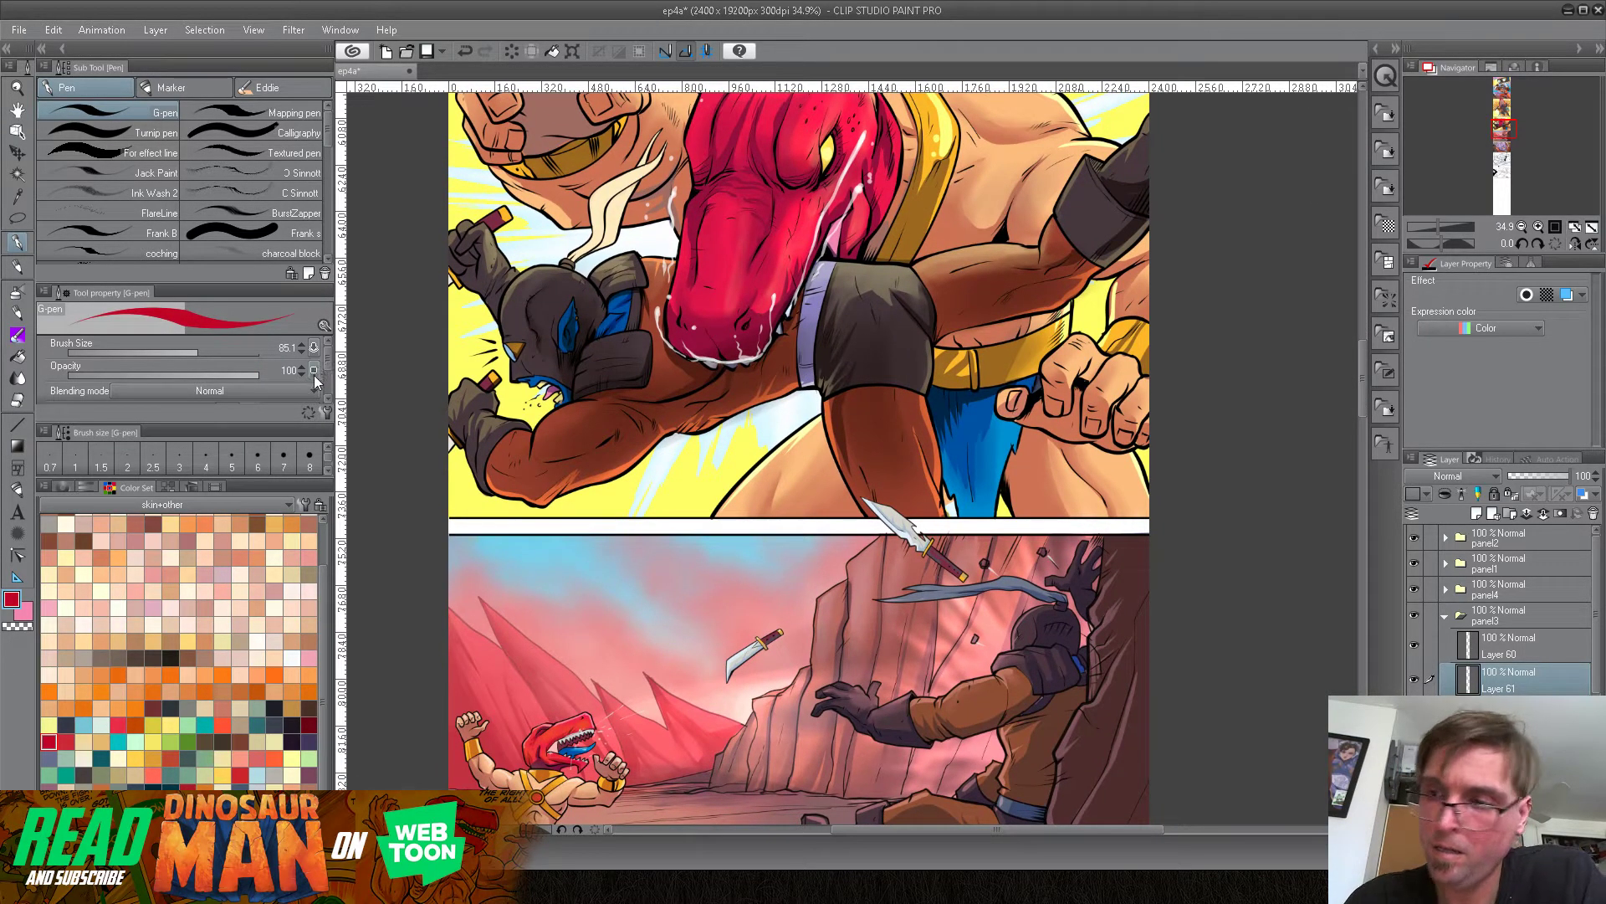
{"action": "scroll", "coordinate": [328, 363], "scroll_direction": "down", "scroll_amount": 2}
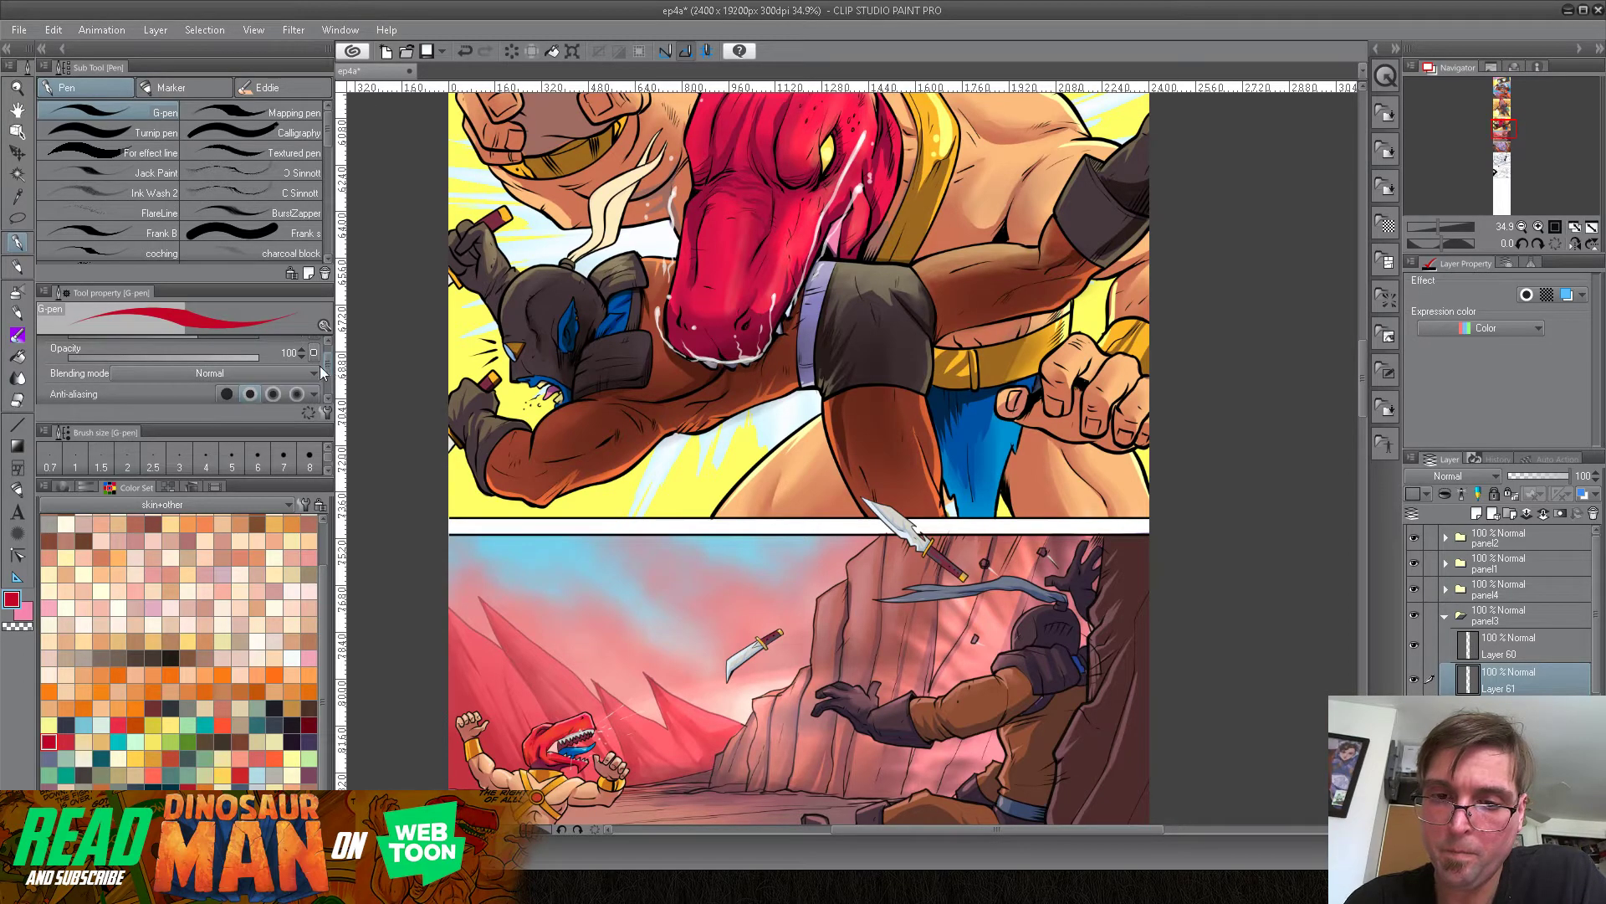
{"action": "left_click", "coordinate": [305, 374]}
{"action": "left_click", "coordinate": [206, 425]}
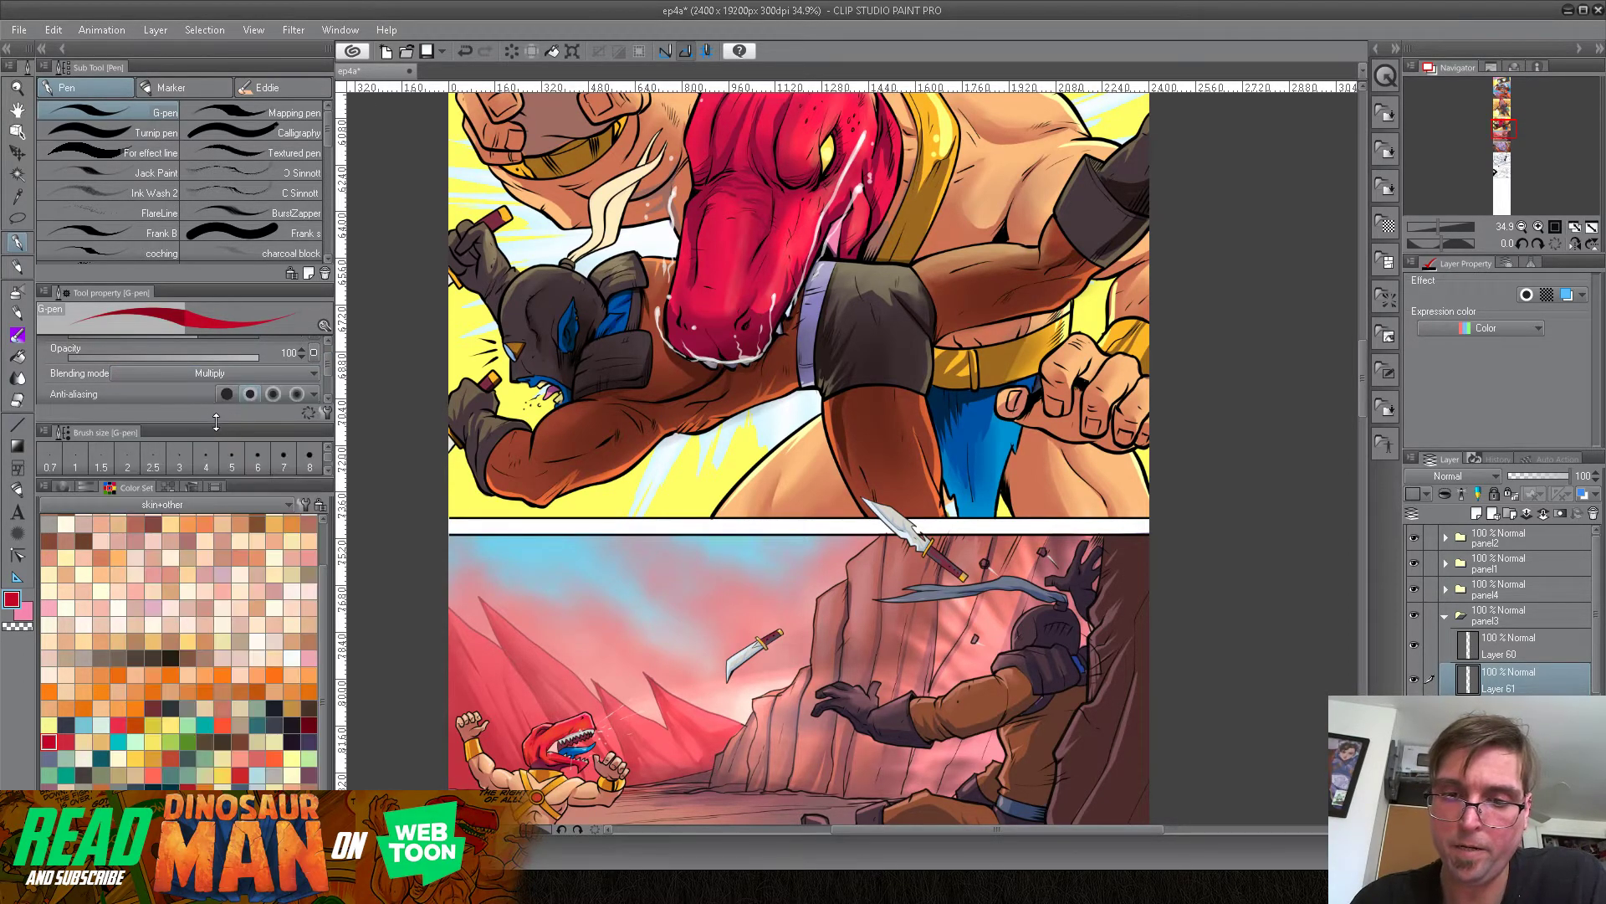
{"action": "scroll", "coordinate": [330, 360], "scroll_direction": "up", "scroll_amount": 2}
{"action": "mouse_move", "coordinate": [257, 376]}
{"action": "left_mouse_down"}
{"action": "mouse_move", "coordinate": [195, 375]}
{"action": "mouse_move", "coordinate": [222, 381]}
{"action": "left_mouse_up"}
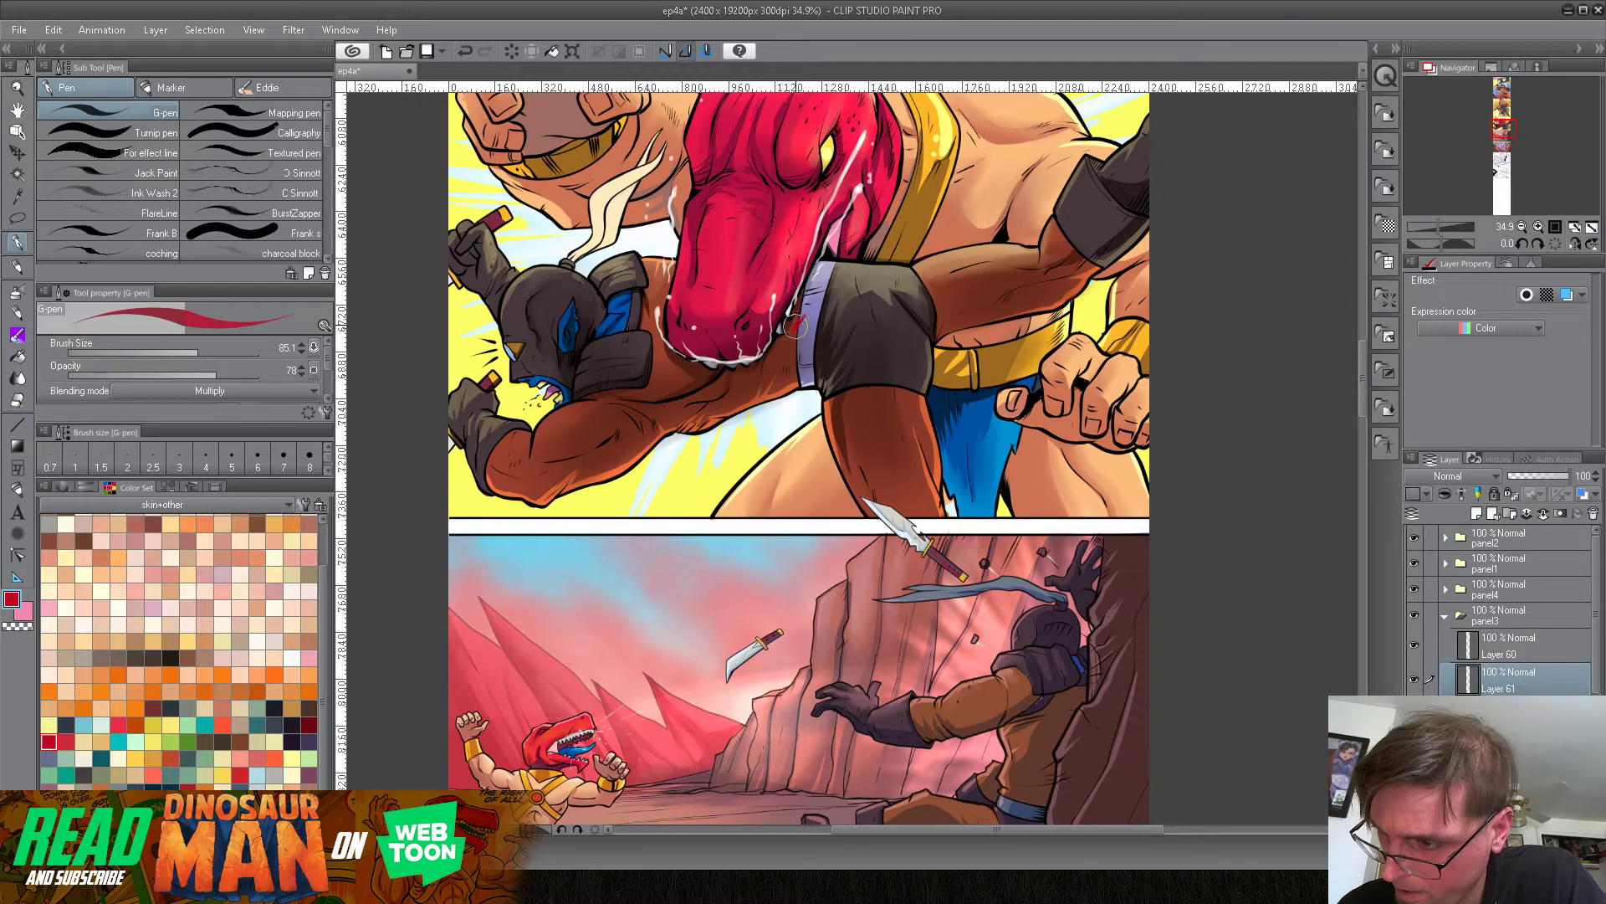
Step: Paint red blood drips under the dinosaur's mouth and spatter streaks across the fighter's waistband and shorts, reducing the brush size for finer marks
{"action": "left_click_drag", "start_coordinate": [791, 330], "coordinate": [801, 320]}
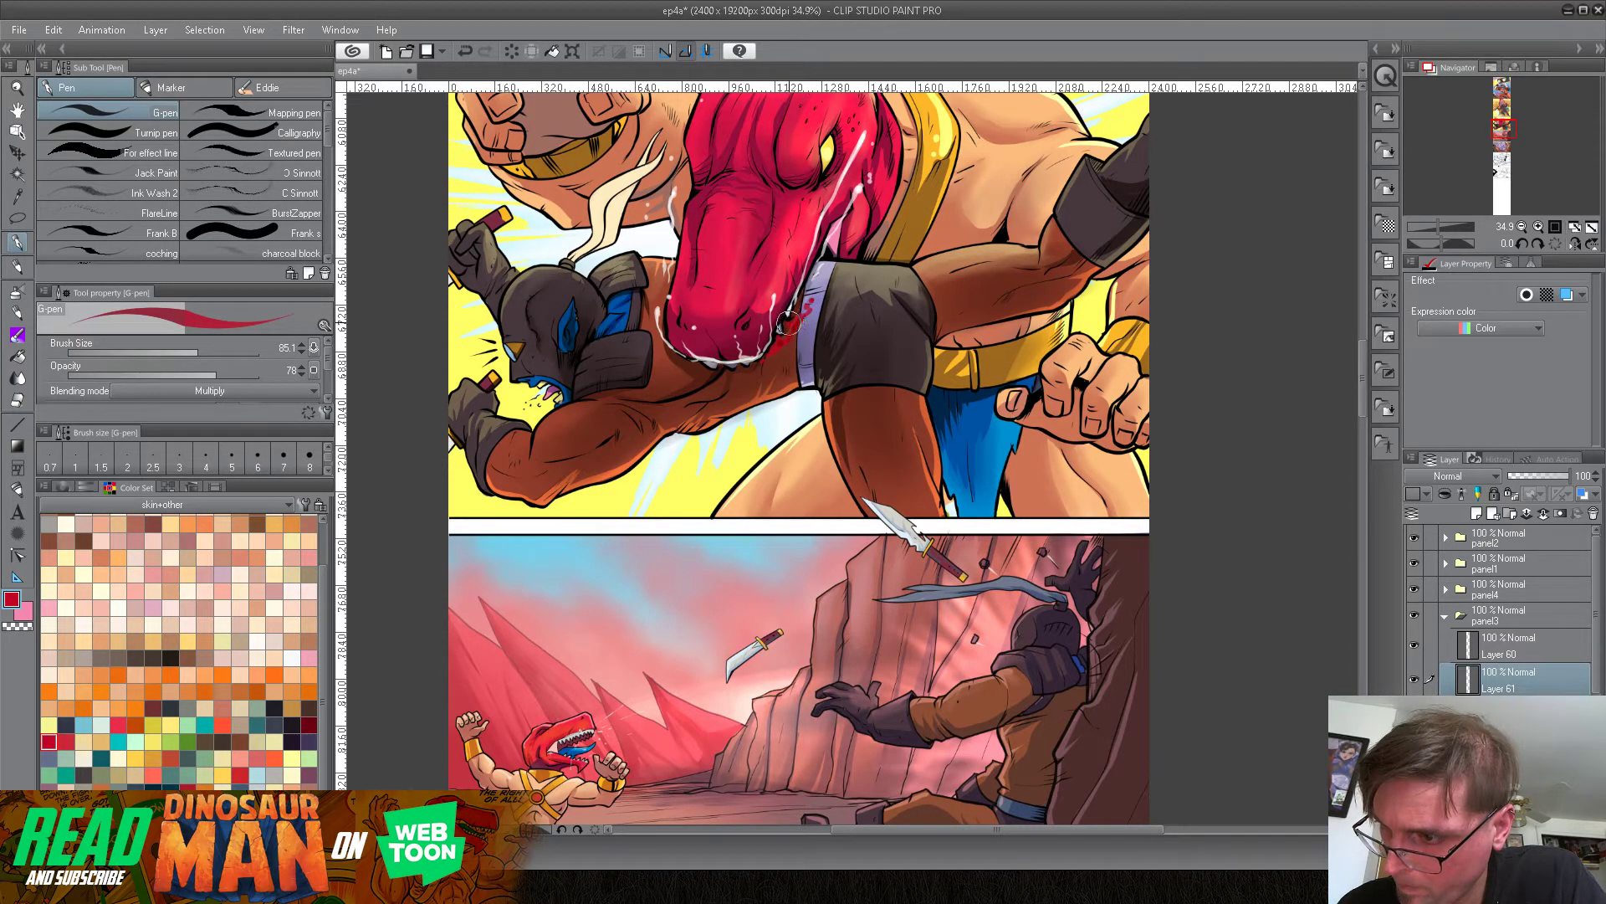
{"action": "mouse_move", "coordinate": [789, 322]}
{"action": "left_mouse_down"}
{"action": "mouse_move", "coordinate": [736, 365]}
{"action": "mouse_move", "coordinate": [732, 406]}
{"action": "mouse_move", "coordinate": [737, 367]}
{"action": "mouse_move", "coordinate": [697, 391]}
{"action": "mouse_move", "coordinate": [743, 372]}
{"action": "mouse_move", "coordinate": [693, 396]}
{"action": "left_mouse_up"}
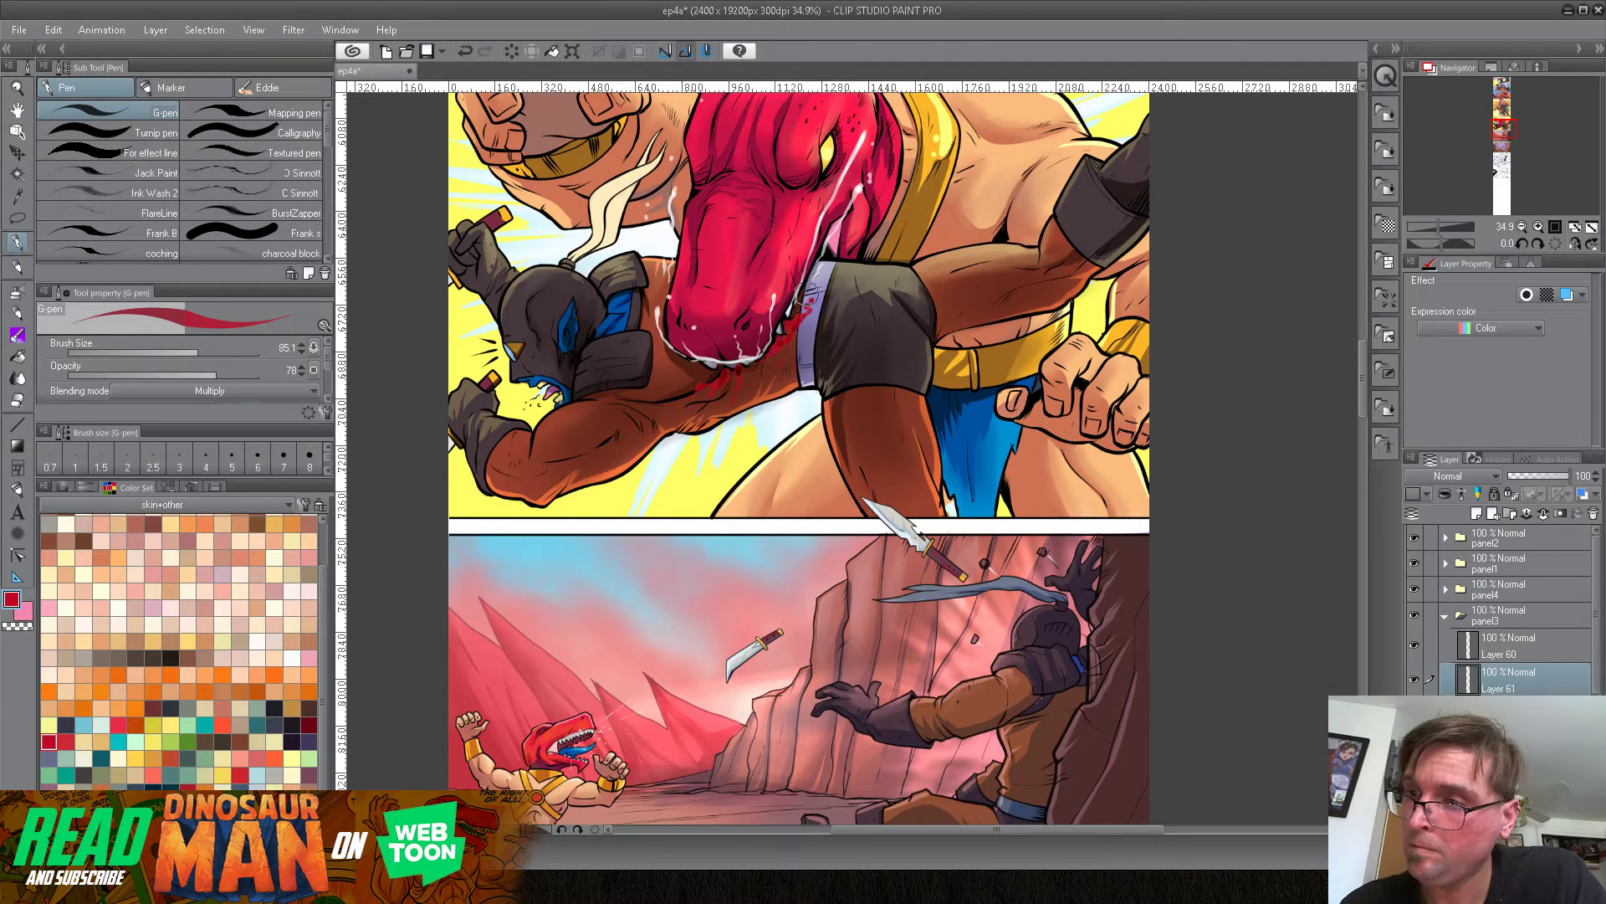
{"action": "left_click_drag", "start_coordinate": [793, 328], "coordinate": [847, 276]}
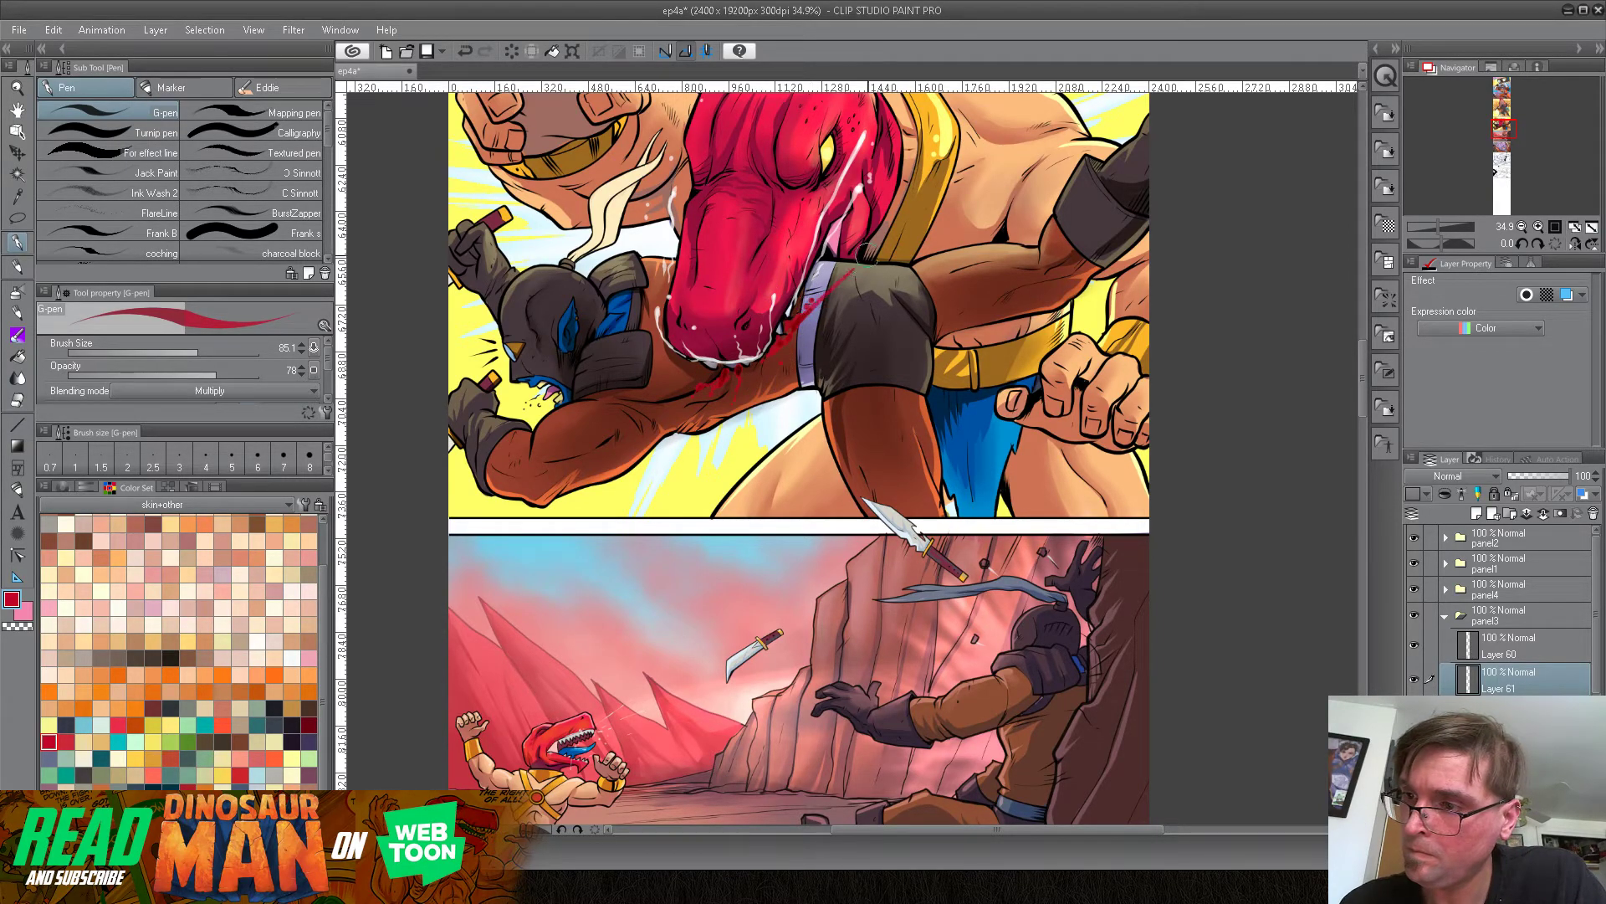
{"action": "left_click_drag", "start_coordinate": [779, 346], "coordinate": [907, 279]}
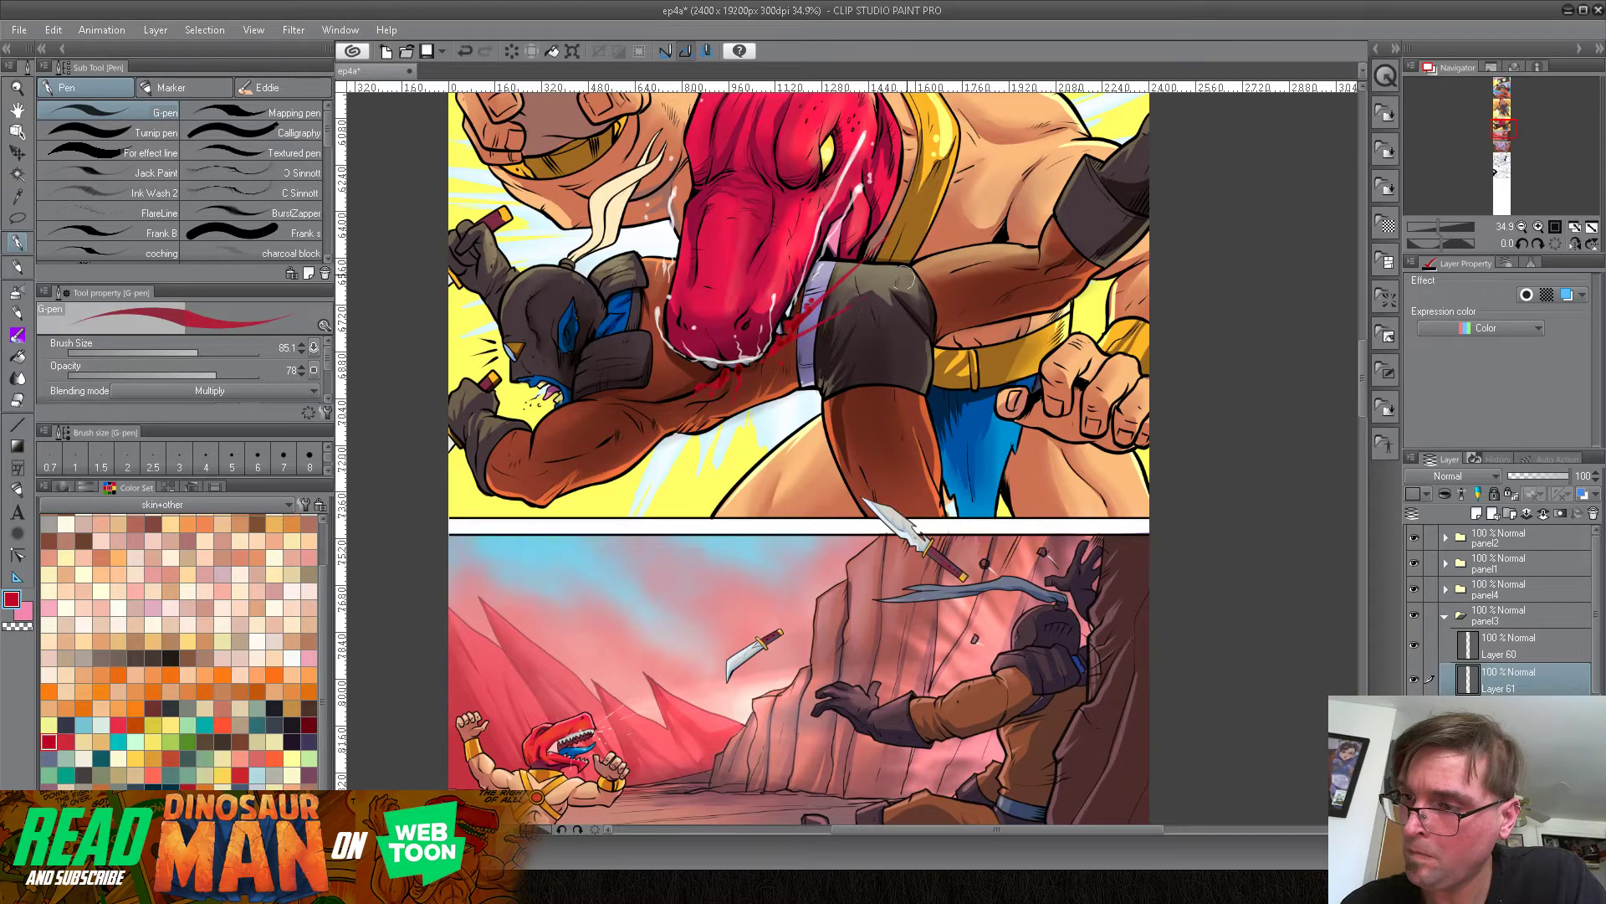
{"action": "left_click_drag", "start_coordinate": [782, 345], "coordinate": [861, 339]}
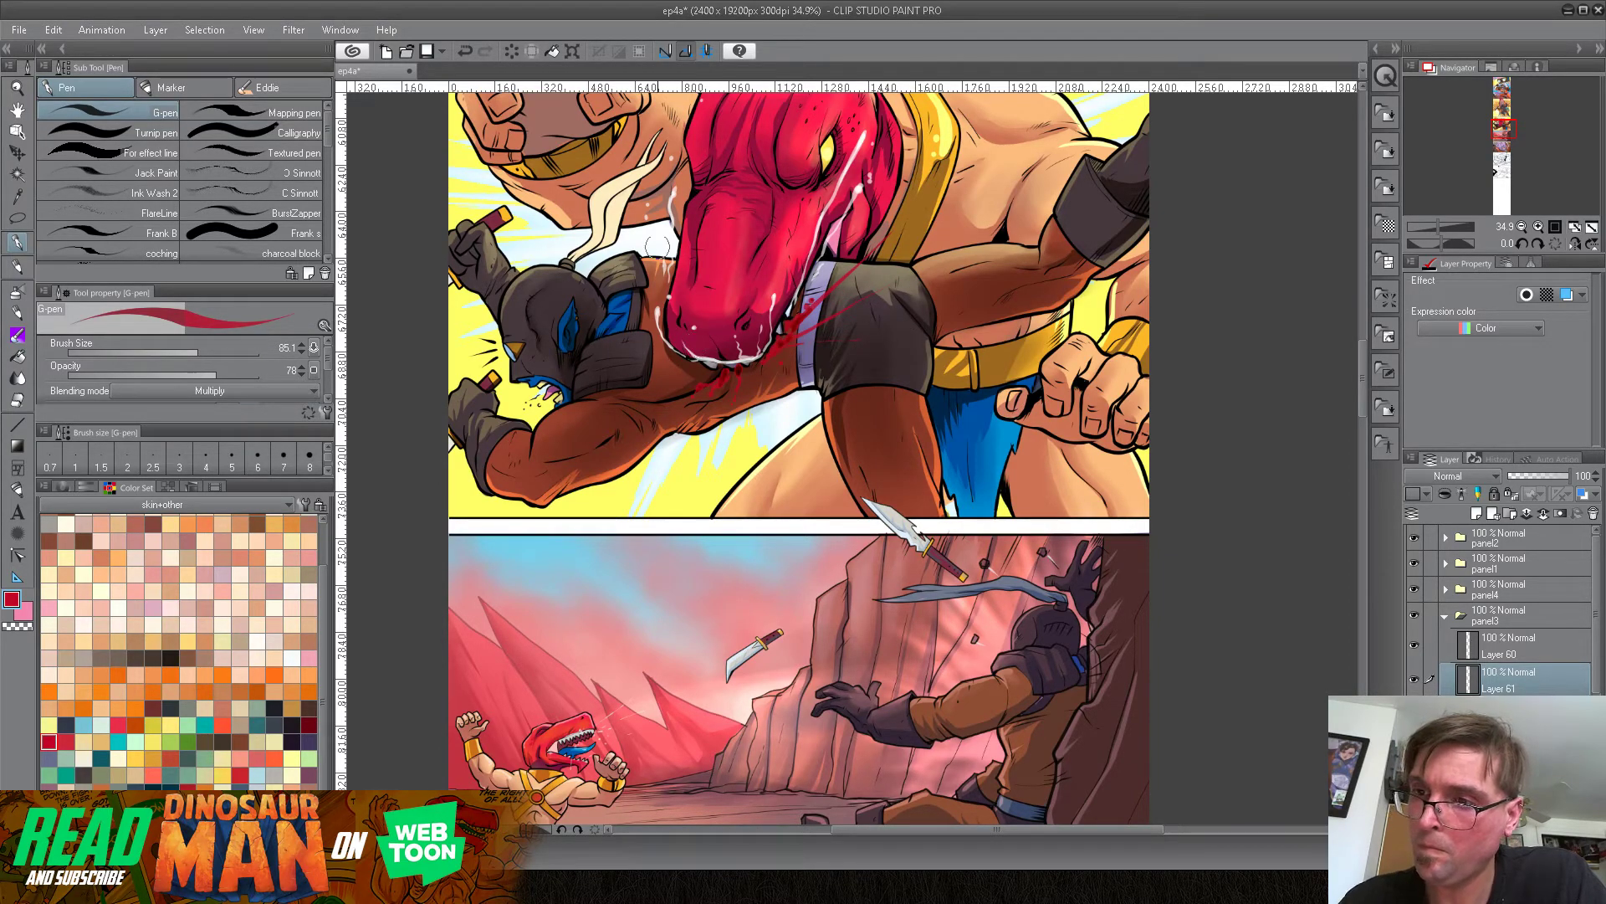
{"action": "left_click_drag", "start_coordinate": [199, 349], "coordinate": [186, 348]}
{"action": "scroll", "coordinate": [323, 379], "scroll_direction": "down", "scroll_amount": 3}
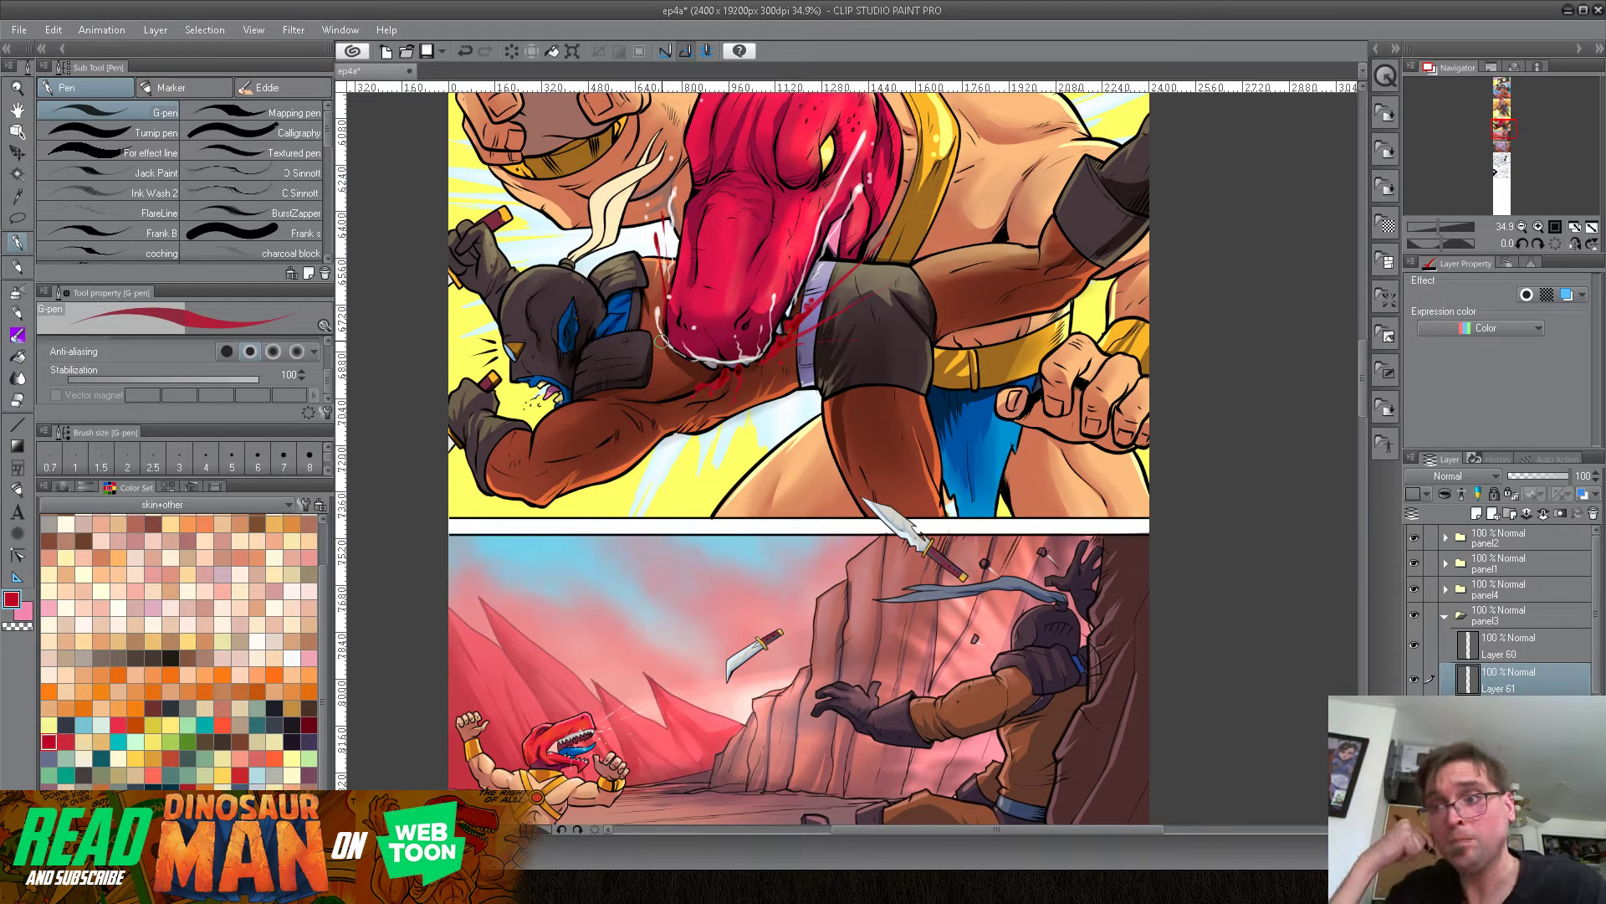
Step: Change the blood layer's blending mode to Glow dodge
{"action": "left_click_drag", "start_coordinate": [1438, 227], "coordinate": [1435, 227]}
{"action": "left_click_drag", "start_coordinate": [950, 409], "coordinate": [922, 419]}
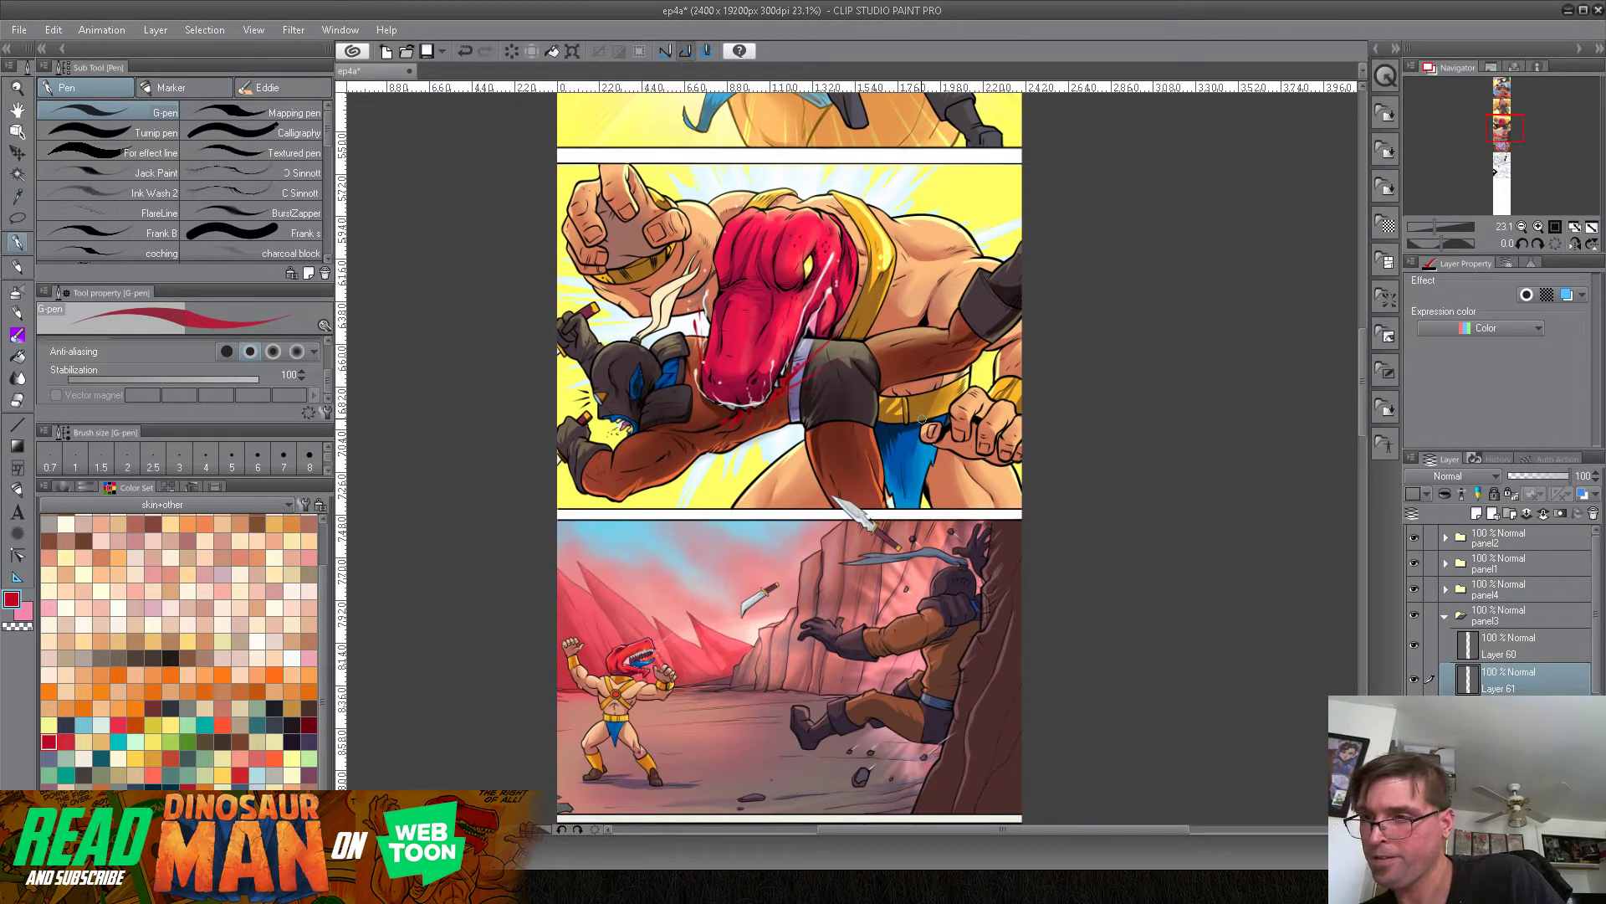
{"action": "left_click", "coordinate": [1481, 476]}
{"action": "left_click", "coordinate": [1424, 173]}
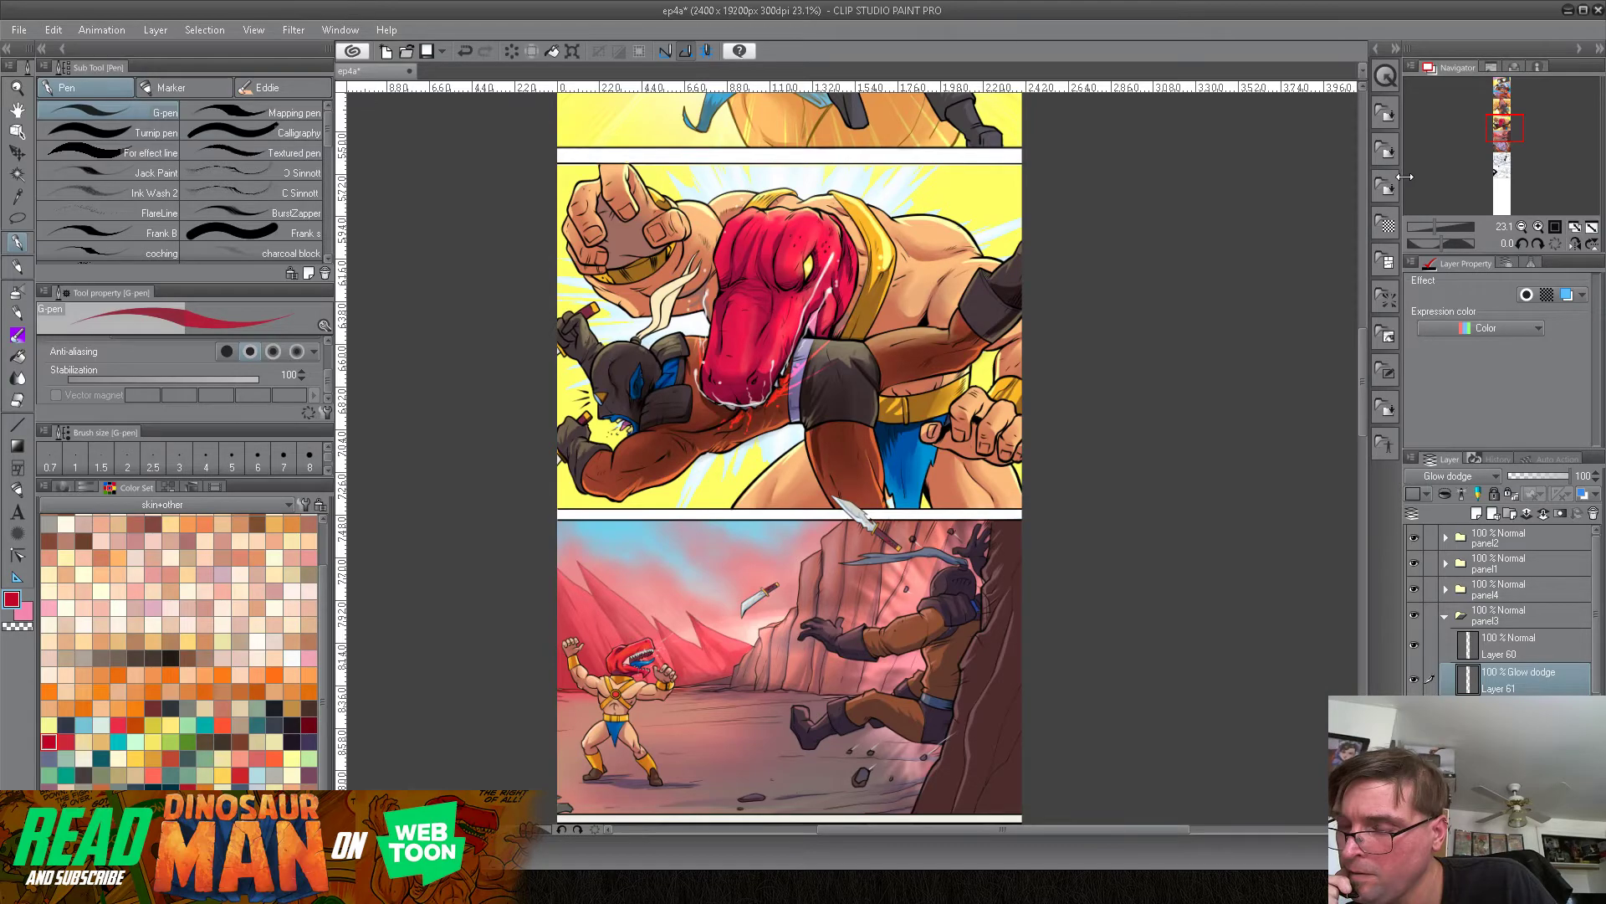
Step: Duplicate the blood layer, set the copy to Normal blending and move it below the Glow dodge original
{"action": "right_click", "coordinate": [1545, 681]}
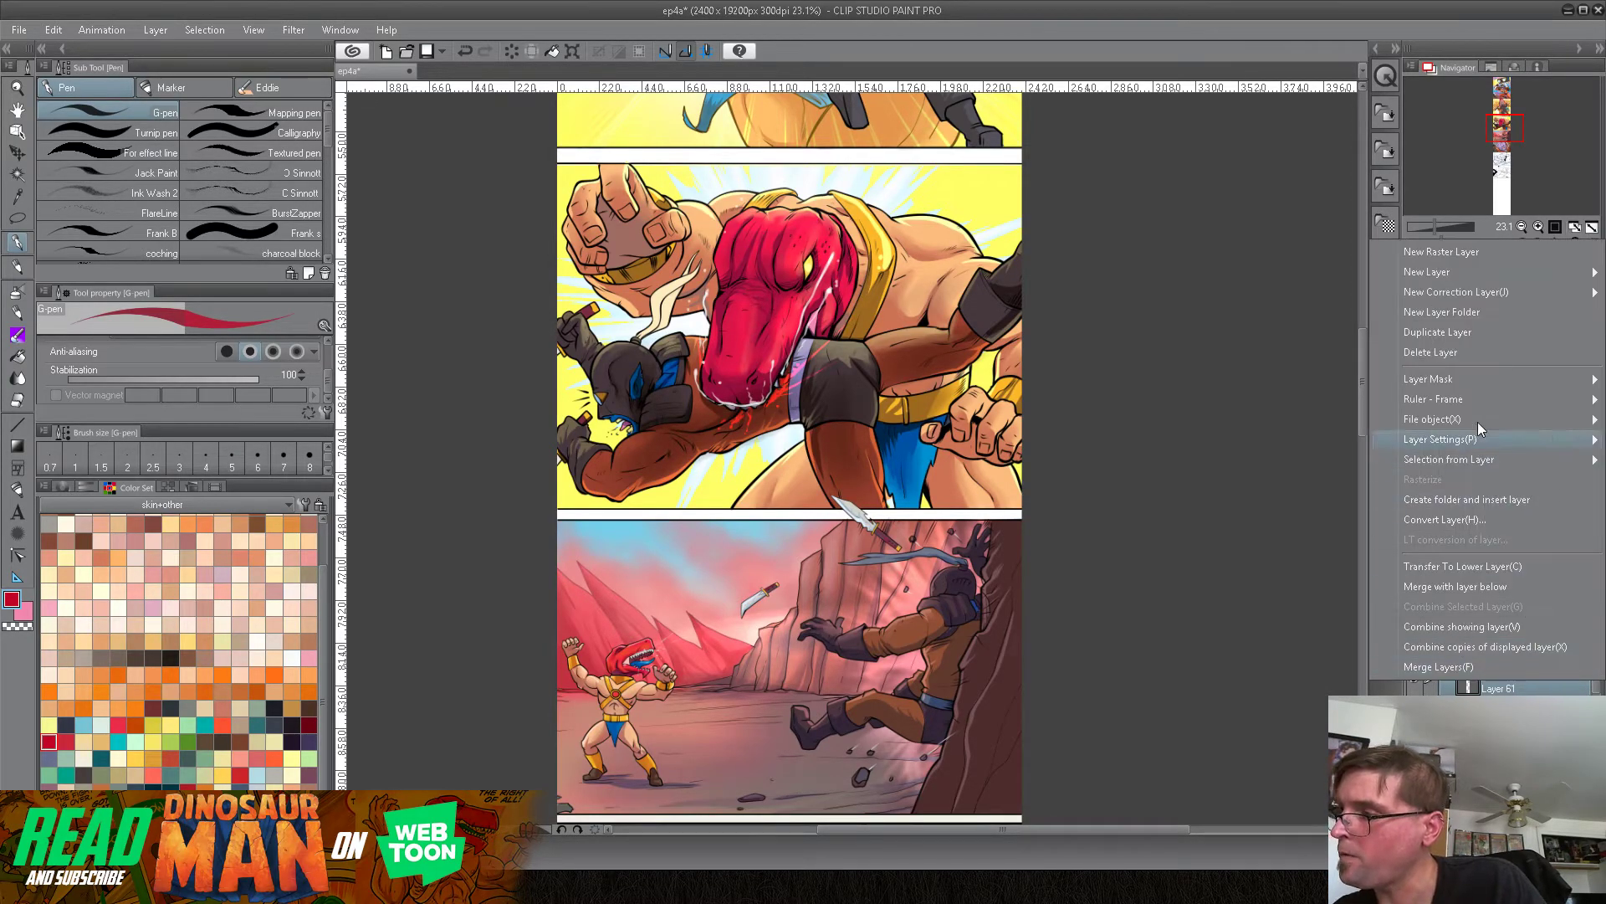
{"action": "left_click", "coordinate": [1457, 333]}
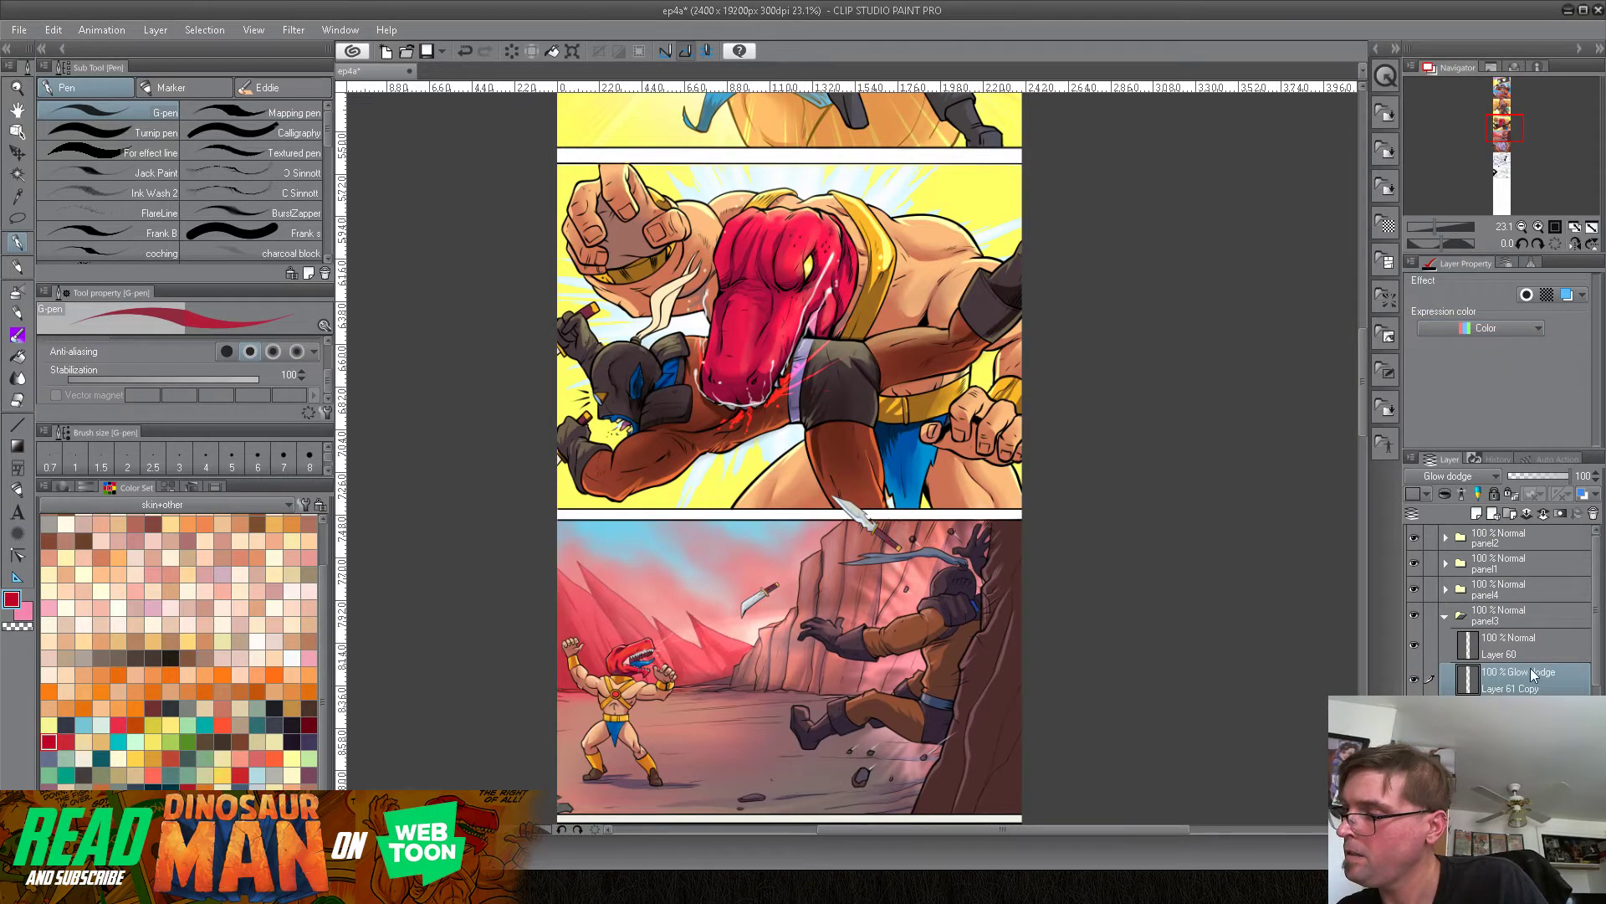
{"action": "left_click", "coordinate": [1479, 476]}
{"action": "left_click", "coordinate": [1434, 32]}
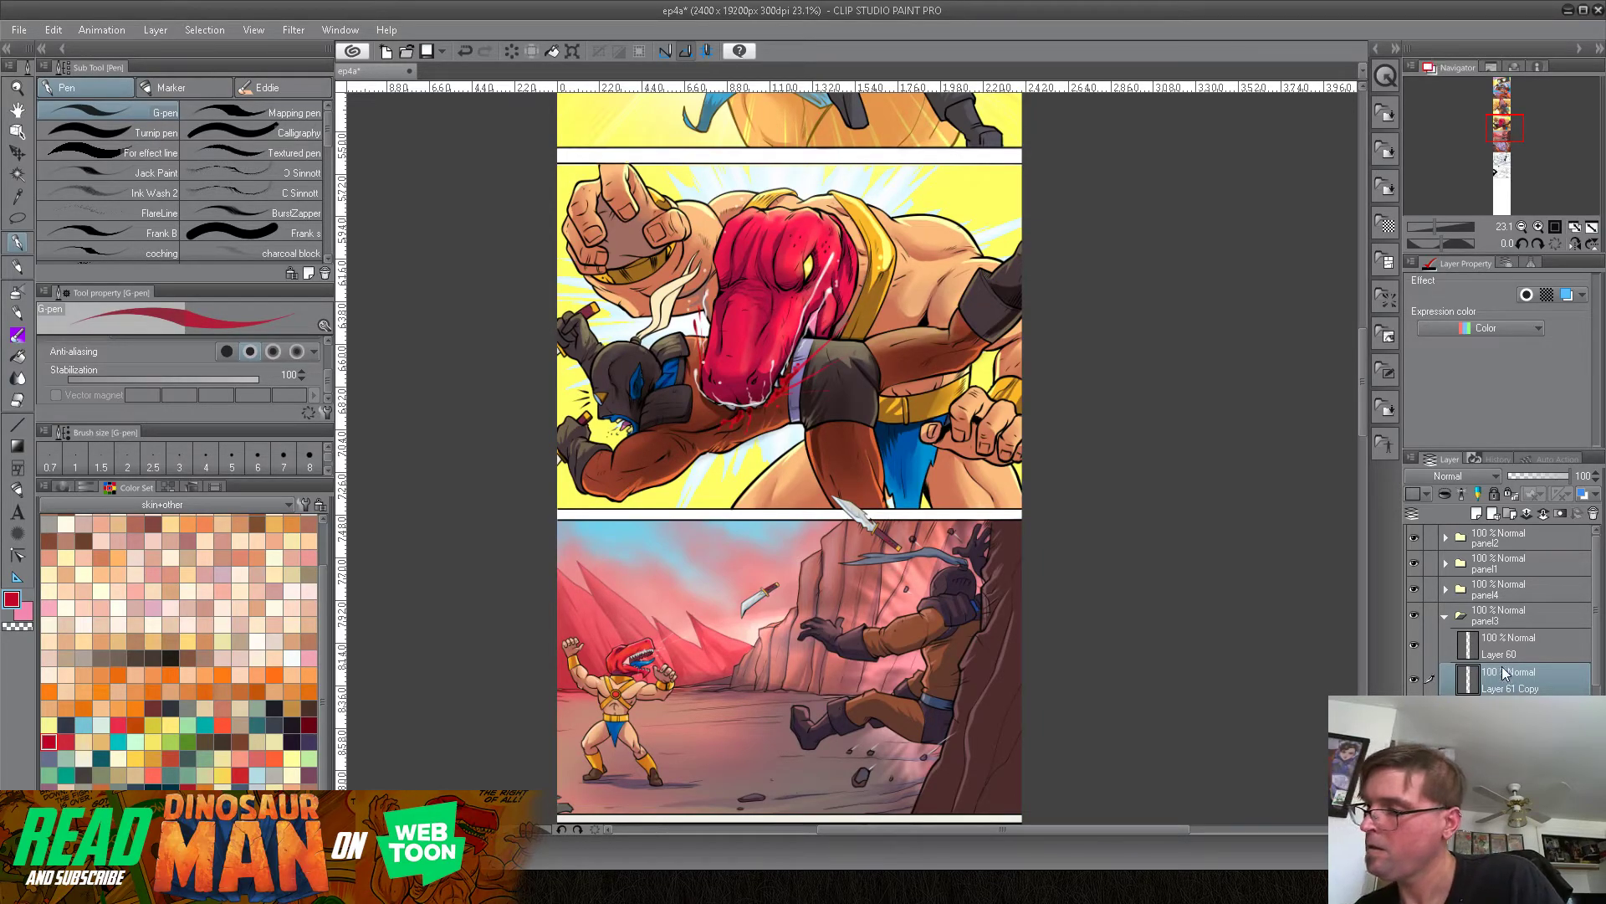
{"action": "left_click_drag", "start_coordinate": [1538, 681], "coordinate": [1536, 730]}
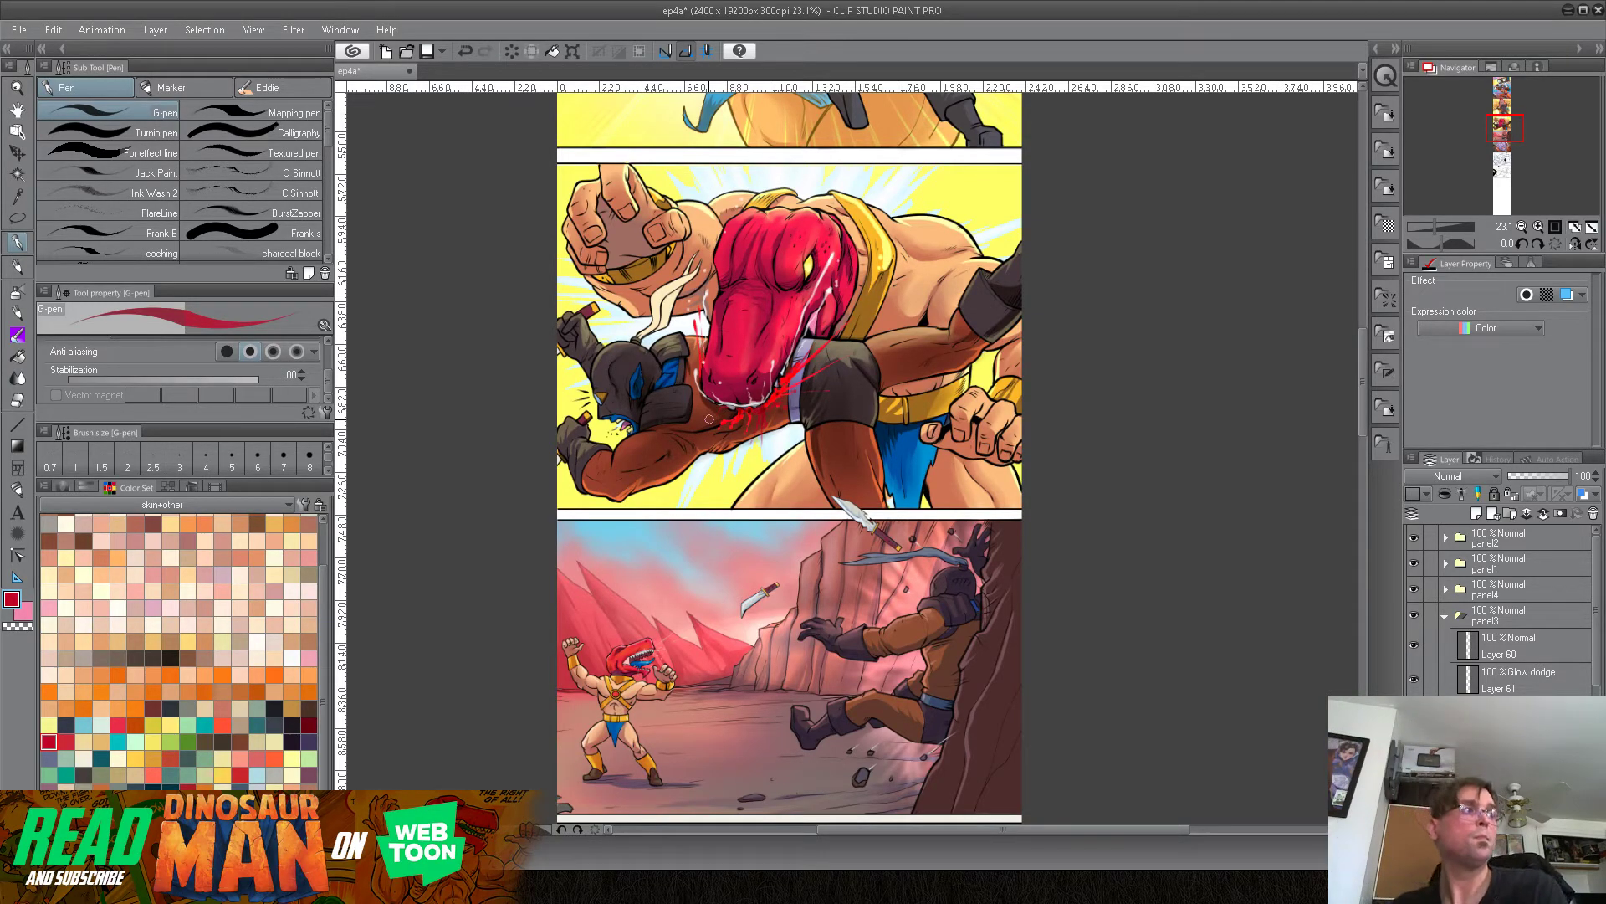
Step: Activate the Screen highlight layer in panel3, sample yellow from the panel background and switch to the Blend tool
{"action": "left_click", "coordinate": [1557, 681]}
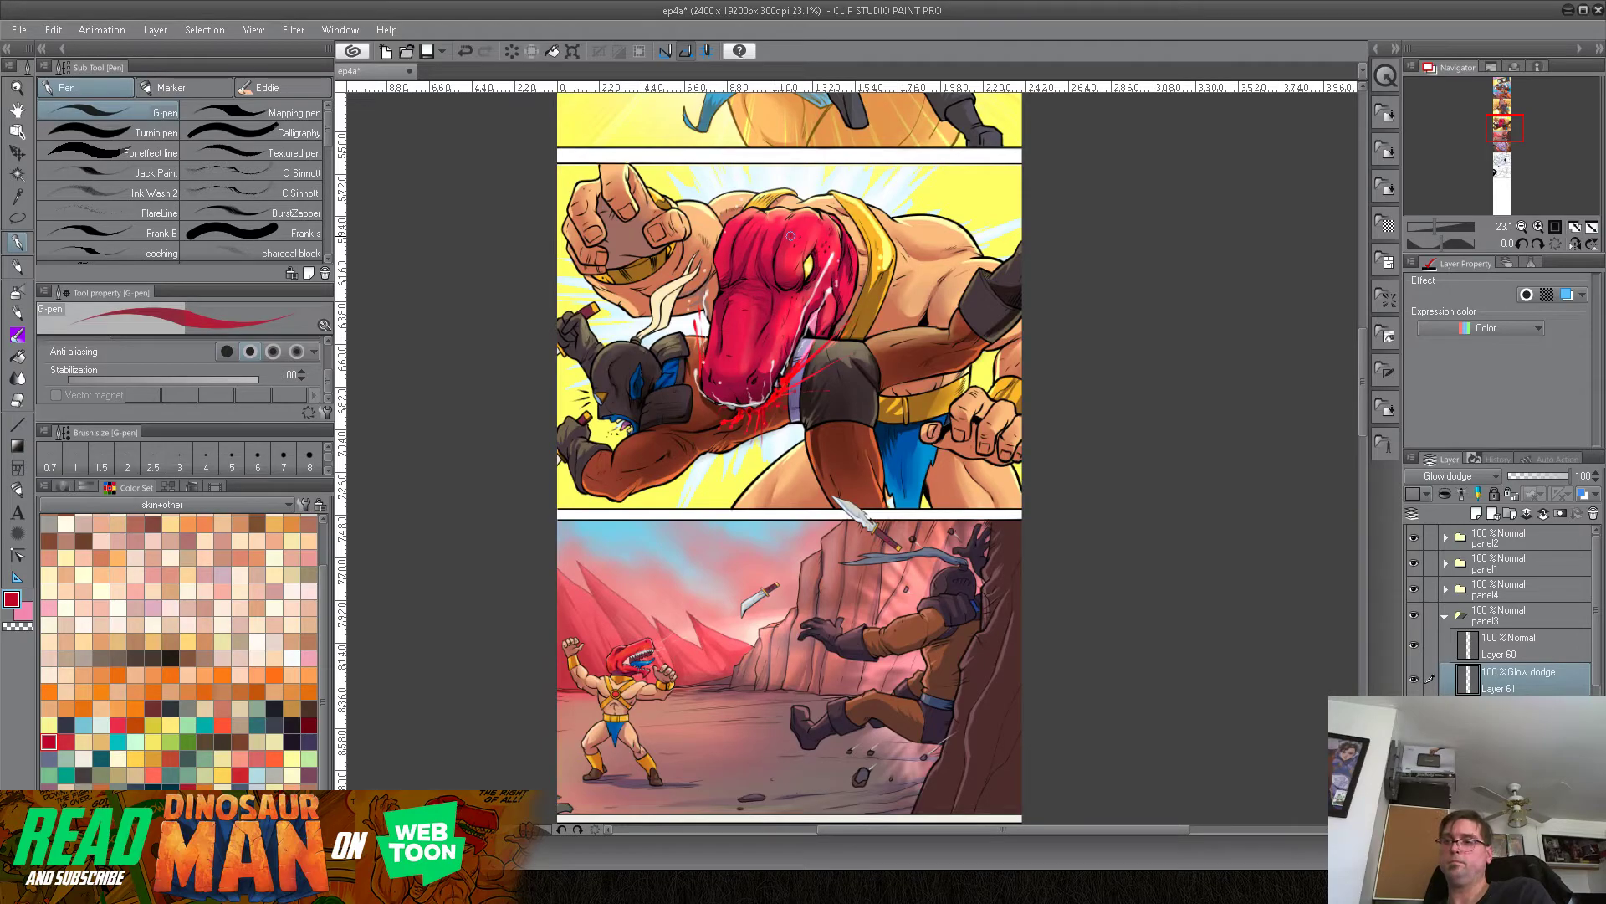
{"action": "left_click_drag", "start_coordinate": [938, 298], "coordinate": [831, 346]}
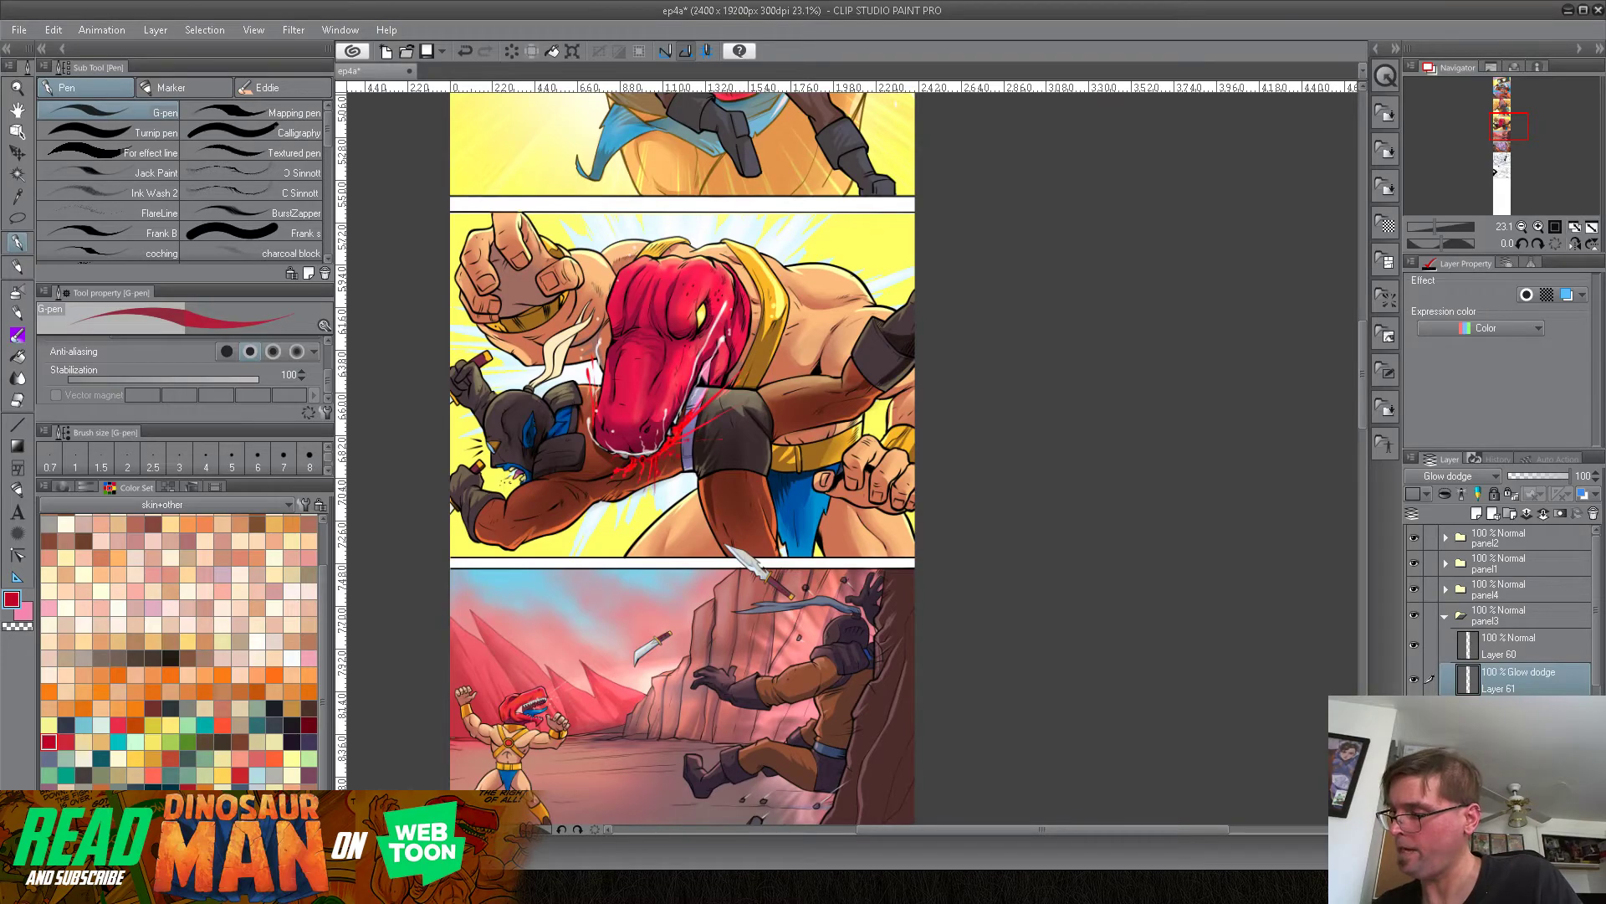
{"action": "left_click", "coordinate": [1519, 713]}
{"action": "left_click", "coordinate": [887, 251], "text": "alt"}
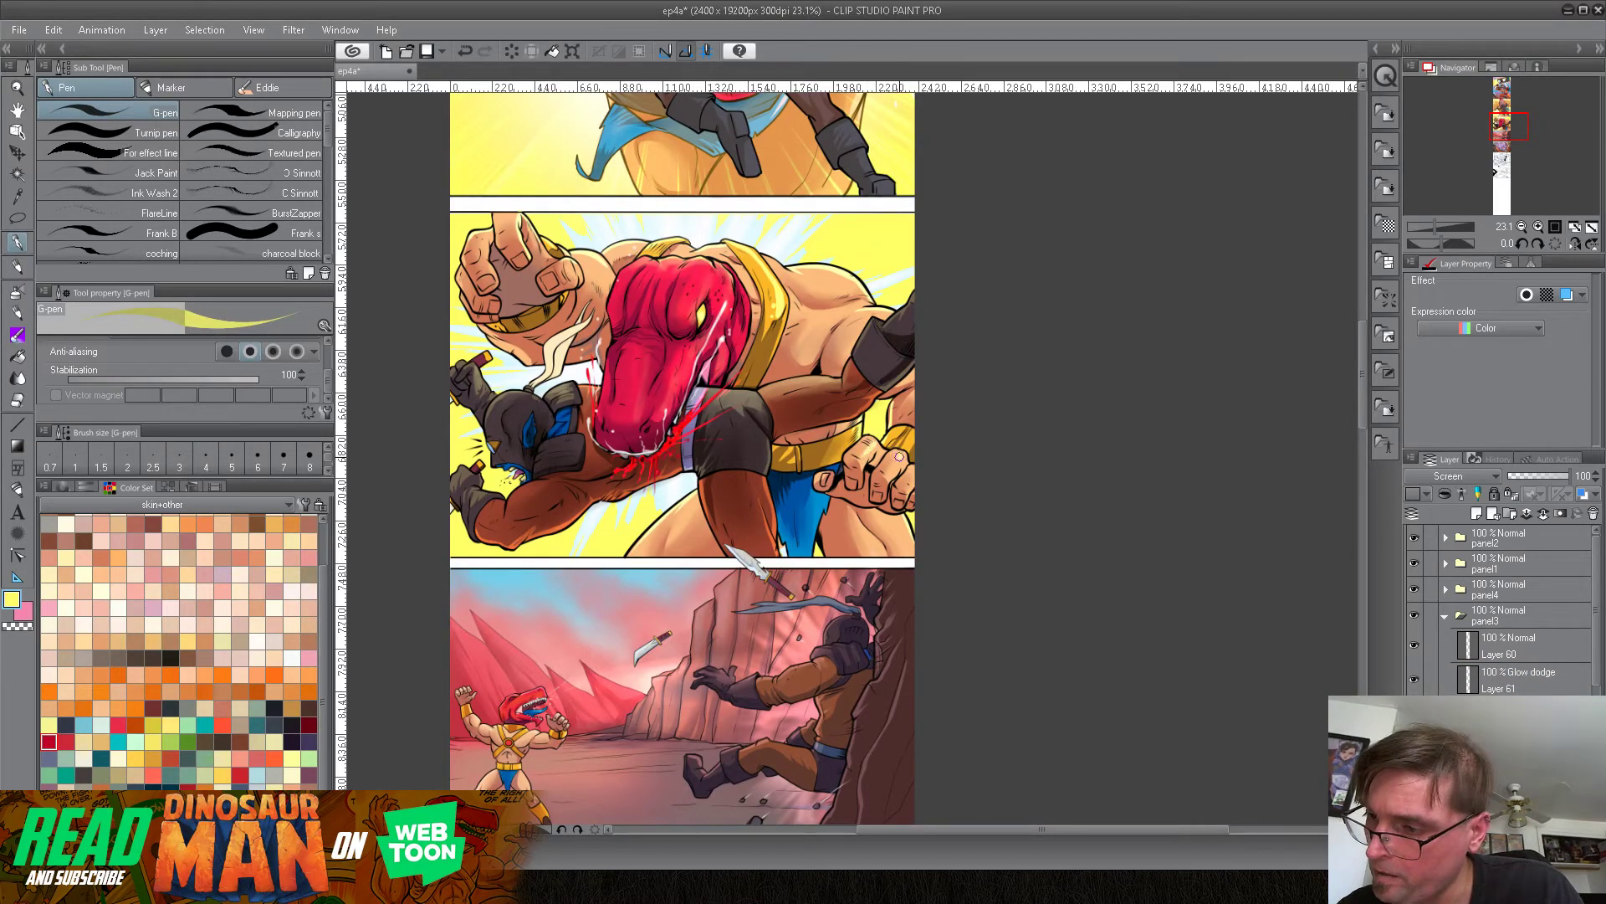
{"action": "left_click", "coordinate": [17, 377]}
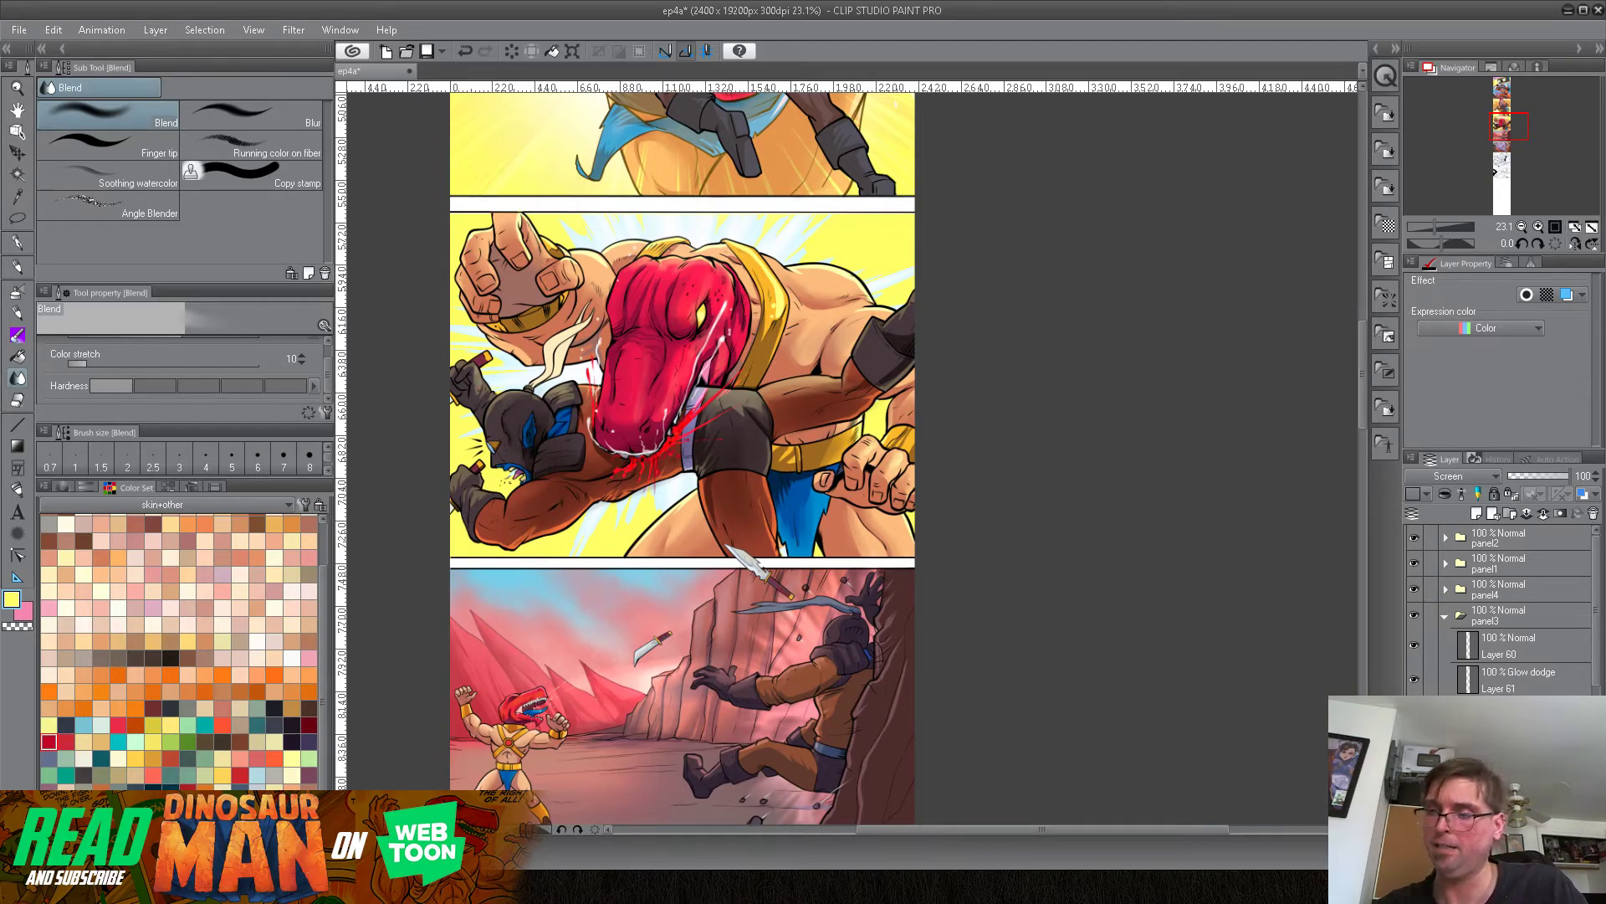
Step: Look over the lower panels of the page, from the colored rock scene down to the uncolored line-art panels
{"action": "left_click_drag", "start_coordinate": [778, 739], "coordinate": [826, 282]}
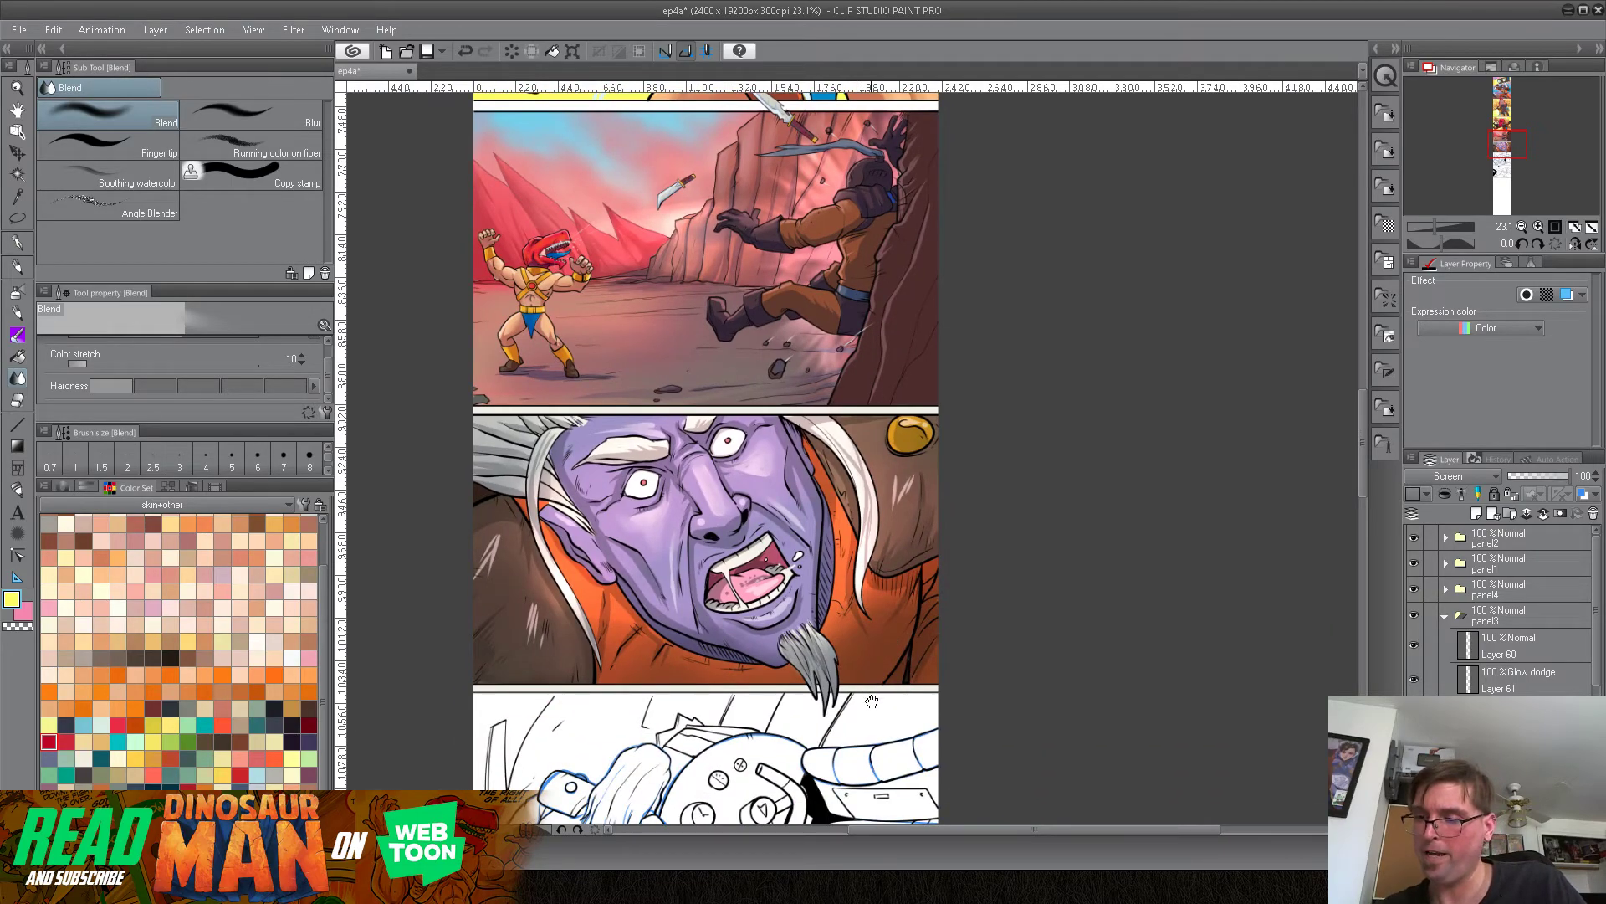
{"action": "left_click_drag", "start_coordinate": [871, 699], "coordinate": [801, 383]}
{"action": "left_click_drag", "start_coordinate": [803, 668], "coordinate": [806, 529]}
{"action": "left_click_drag", "start_coordinate": [751, 689], "coordinate": [761, 553]}
{"action": "left_click_drag", "start_coordinate": [814, 661], "coordinate": [820, 316]}
{"action": "mouse_move", "coordinate": [789, 703]}
{"action": "left_mouse_down"}
{"action": "mouse_move", "coordinate": [743, 268]}
{"action": "mouse_move", "coordinate": [753, 595]}
{"action": "left_mouse_up"}
{"action": "left_click_drag", "start_coordinate": [747, 354], "coordinate": [771, 705]}
{"action": "left_click_drag", "start_coordinate": [790, 381], "coordinate": [795, 550]}
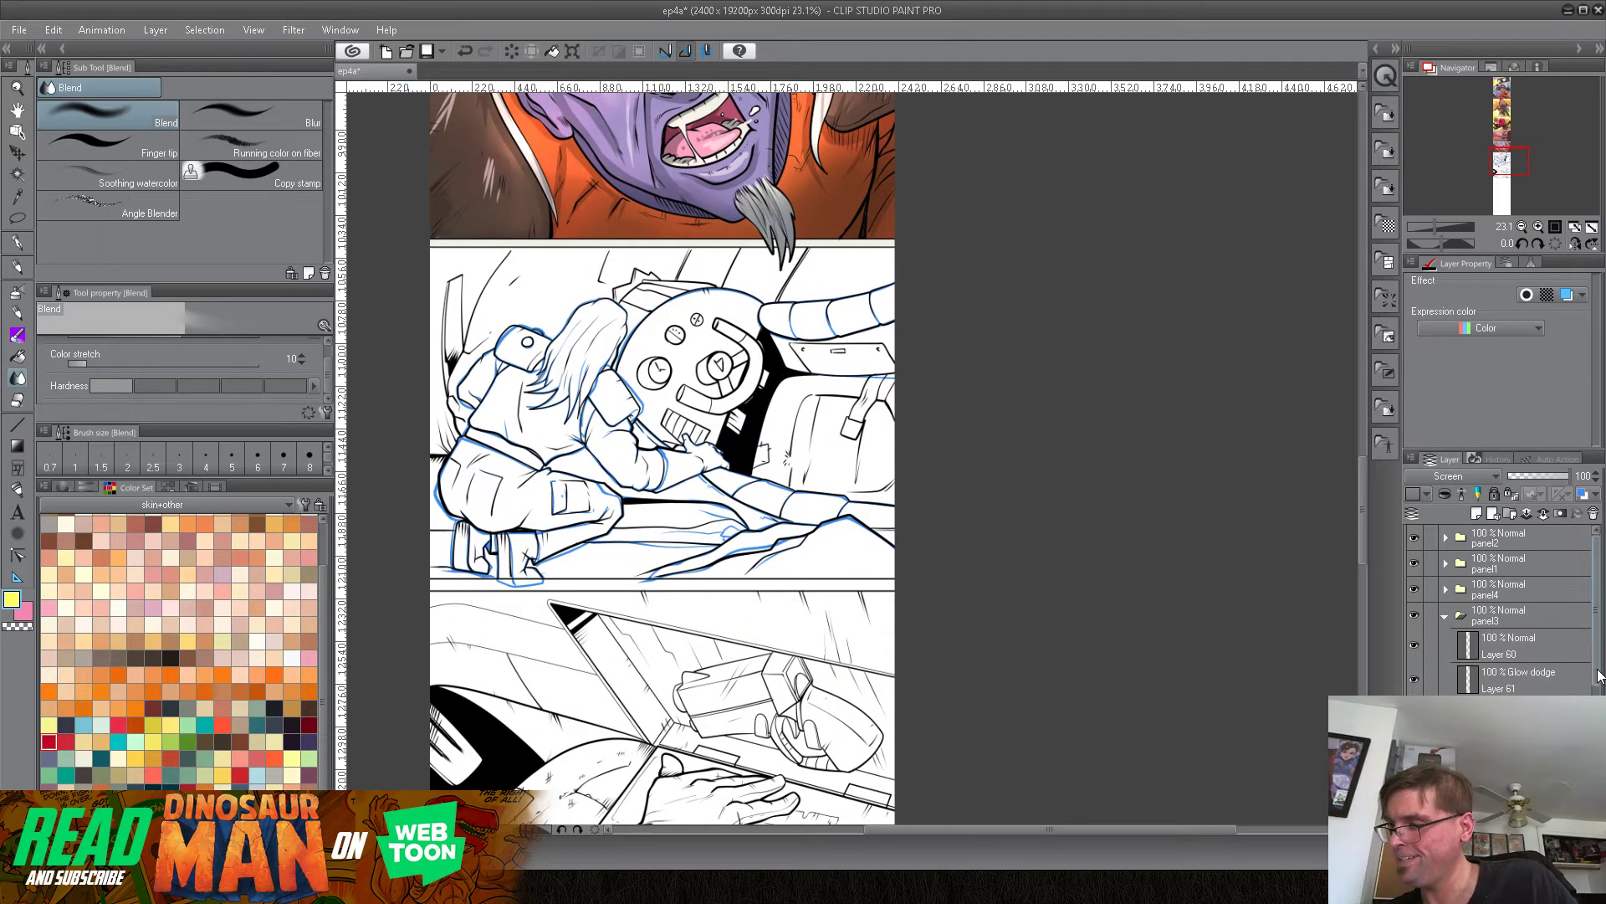
Step: Find the layer folder of the uncolored cockpit panel by briefly toggling the visibility of panel7 and panel6, and expand panel6
{"action": "left_click_drag", "start_coordinate": [1595, 577], "coordinate": [1595, 661]}
{"action": "scroll", "coordinate": [1506, 611], "scroll_direction": "down", "scroll_amount": 4}
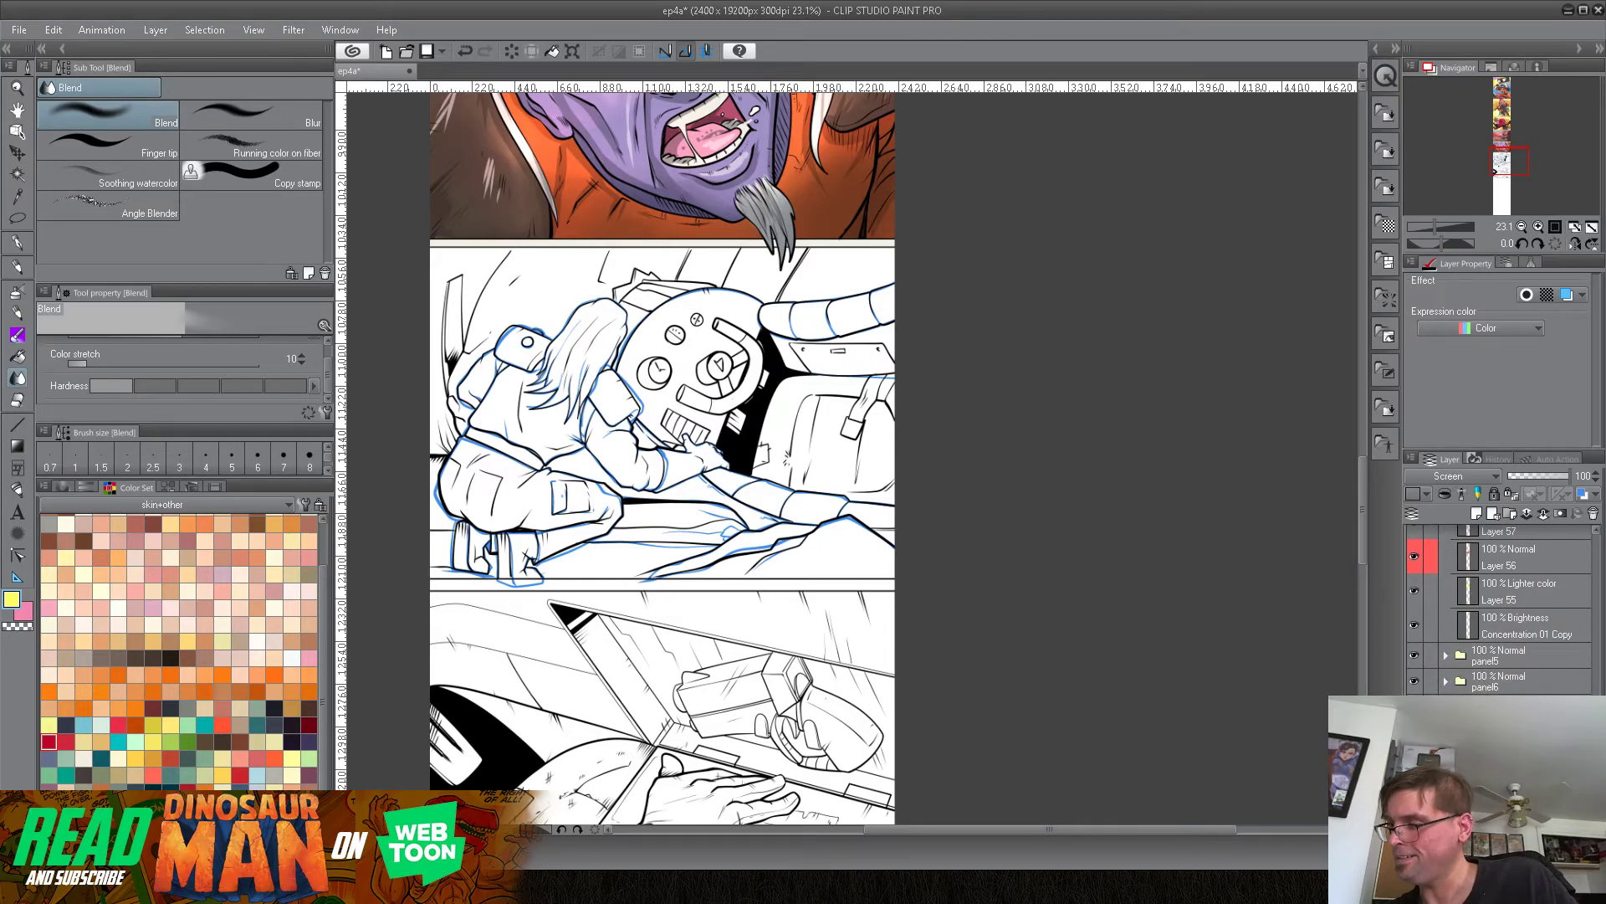
{"action": "scroll", "coordinate": [1506, 610], "scroll_direction": "down", "scroll_amount": 1}
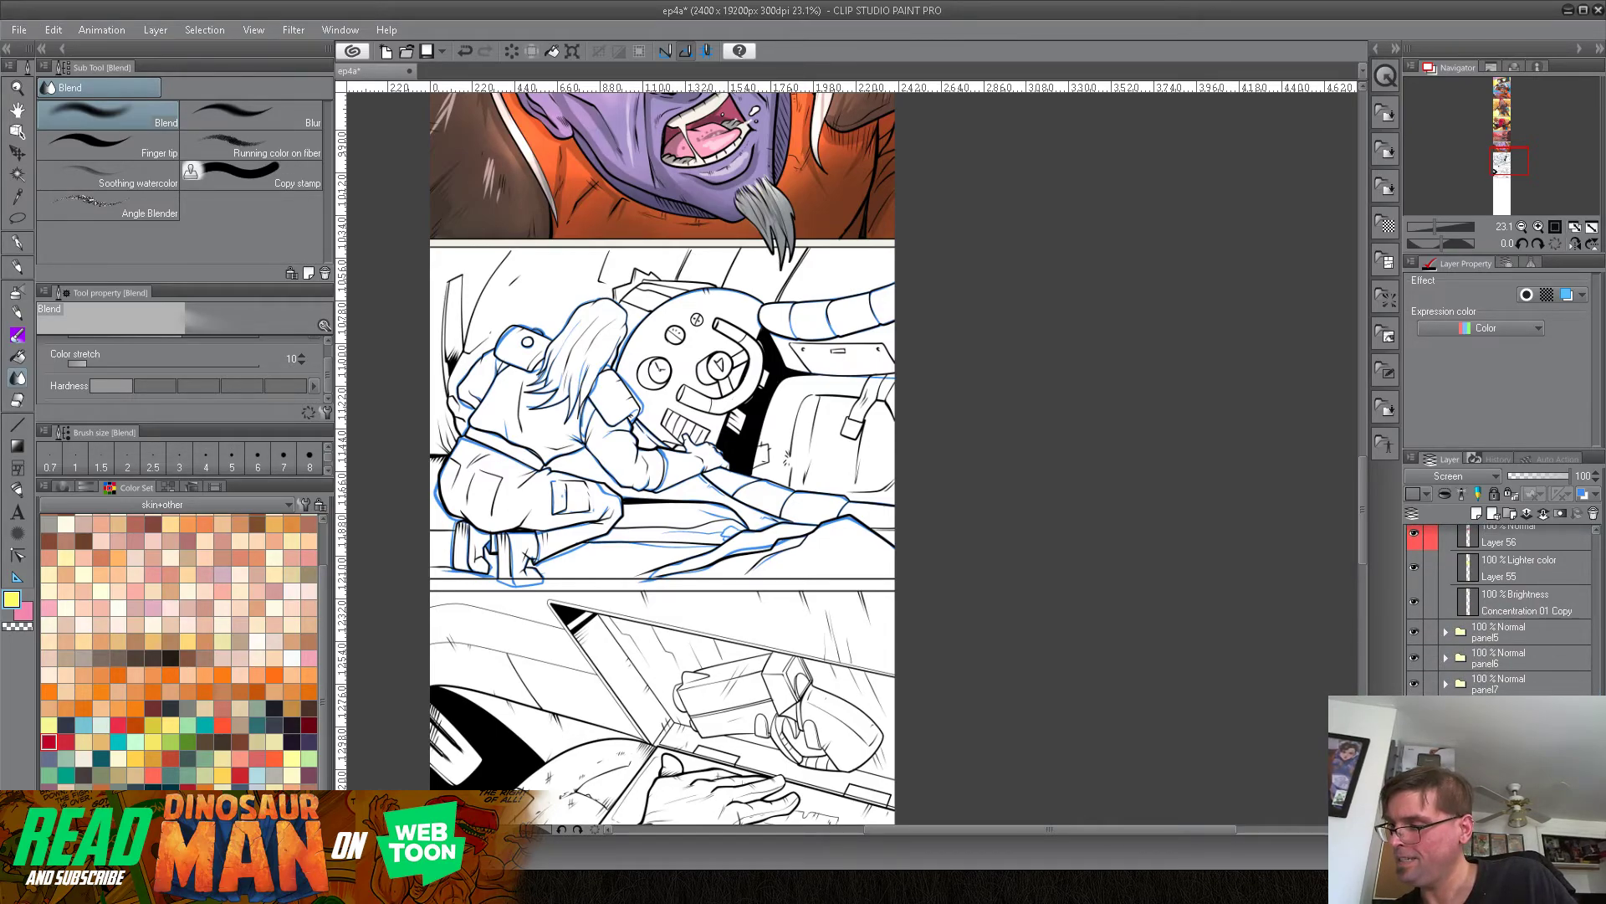
{"action": "left_click", "coordinate": [1415, 683]}
{"action": "left_click", "coordinate": [1415, 684]}
{"action": "left_click", "coordinate": [1413, 657]}
{"action": "left_click", "coordinate": [1413, 658]}
{"action": "left_click", "coordinate": [1444, 658]}
Step: Hide the blue sketch layer in the panel6 folder so only its black line art shows, and select that sketch layer
{"action": "left_click", "coordinate": [1414, 721]}
{"action": "left_click", "coordinate": [1414, 721]}
{"action": "left_click", "coordinate": [1414, 721]}
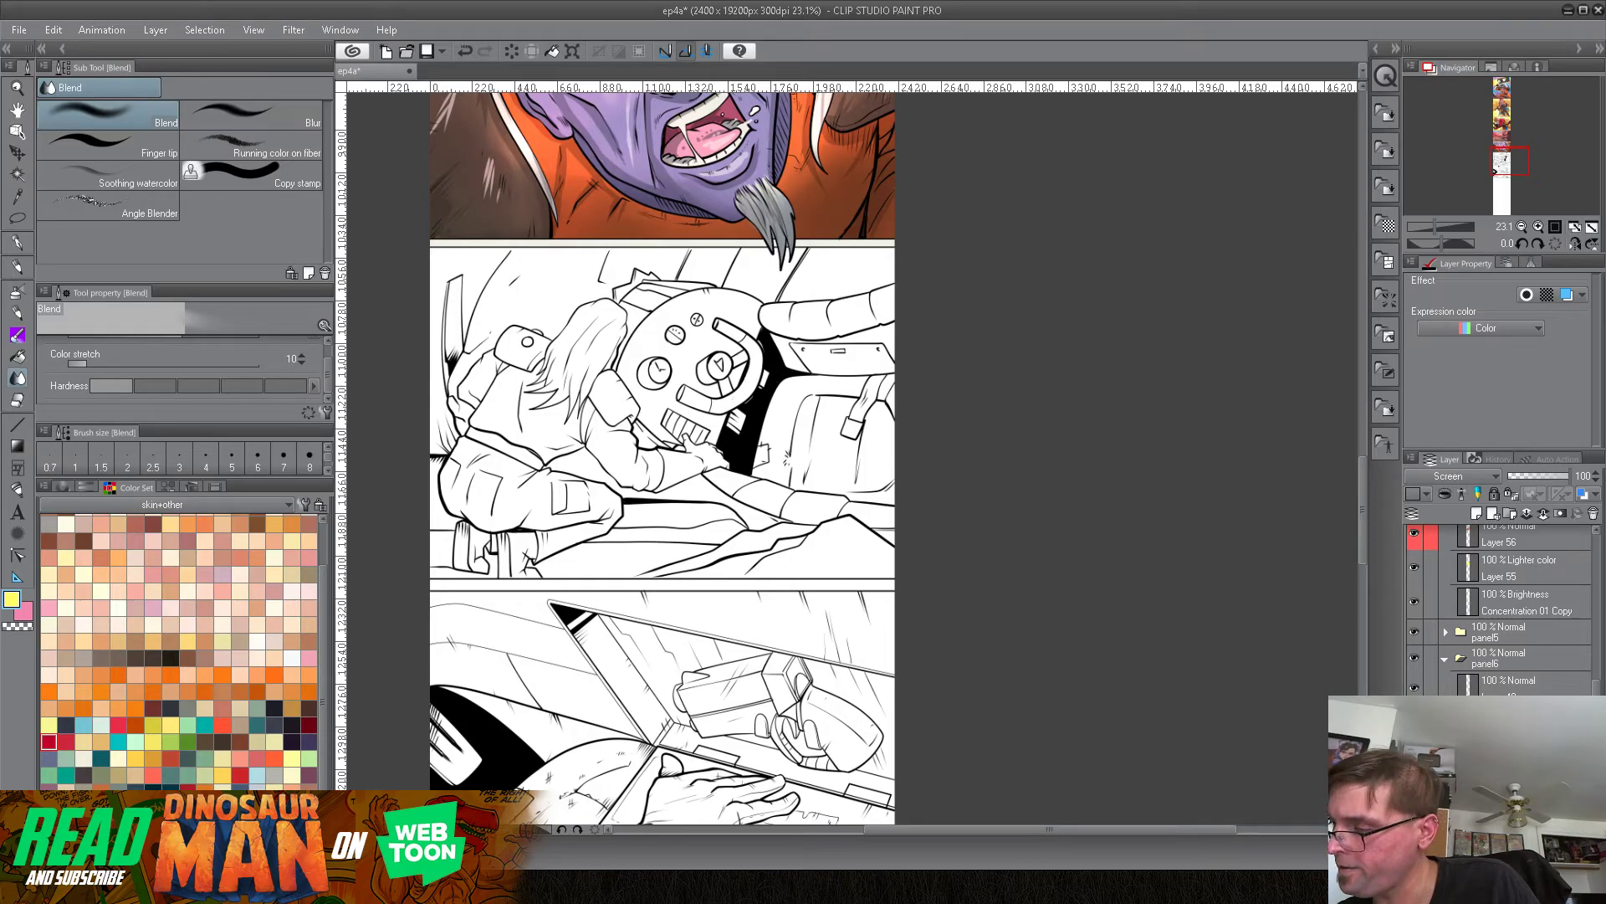
{"action": "scroll", "coordinate": [1547, 691], "scroll_direction": "down", "scroll_amount": 3}
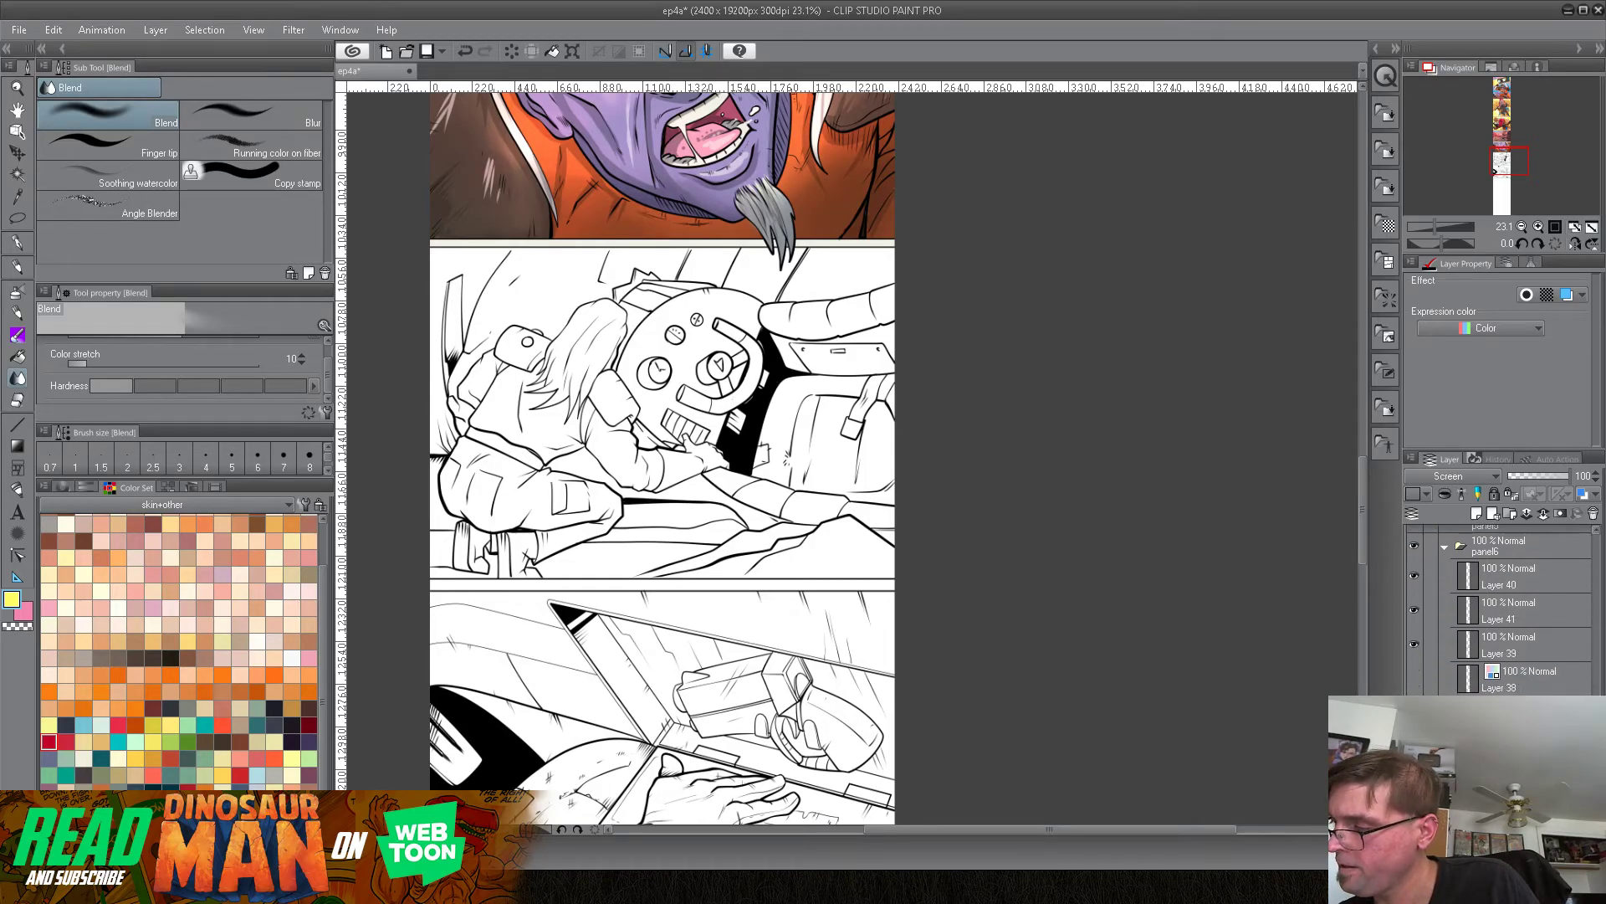
{"action": "left_click_drag", "start_coordinate": [1546, 691], "coordinate": [1601, 691]}
{"action": "scroll", "coordinate": [1540, 694], "scroll_direction": "down", "scroll_amount": 1}
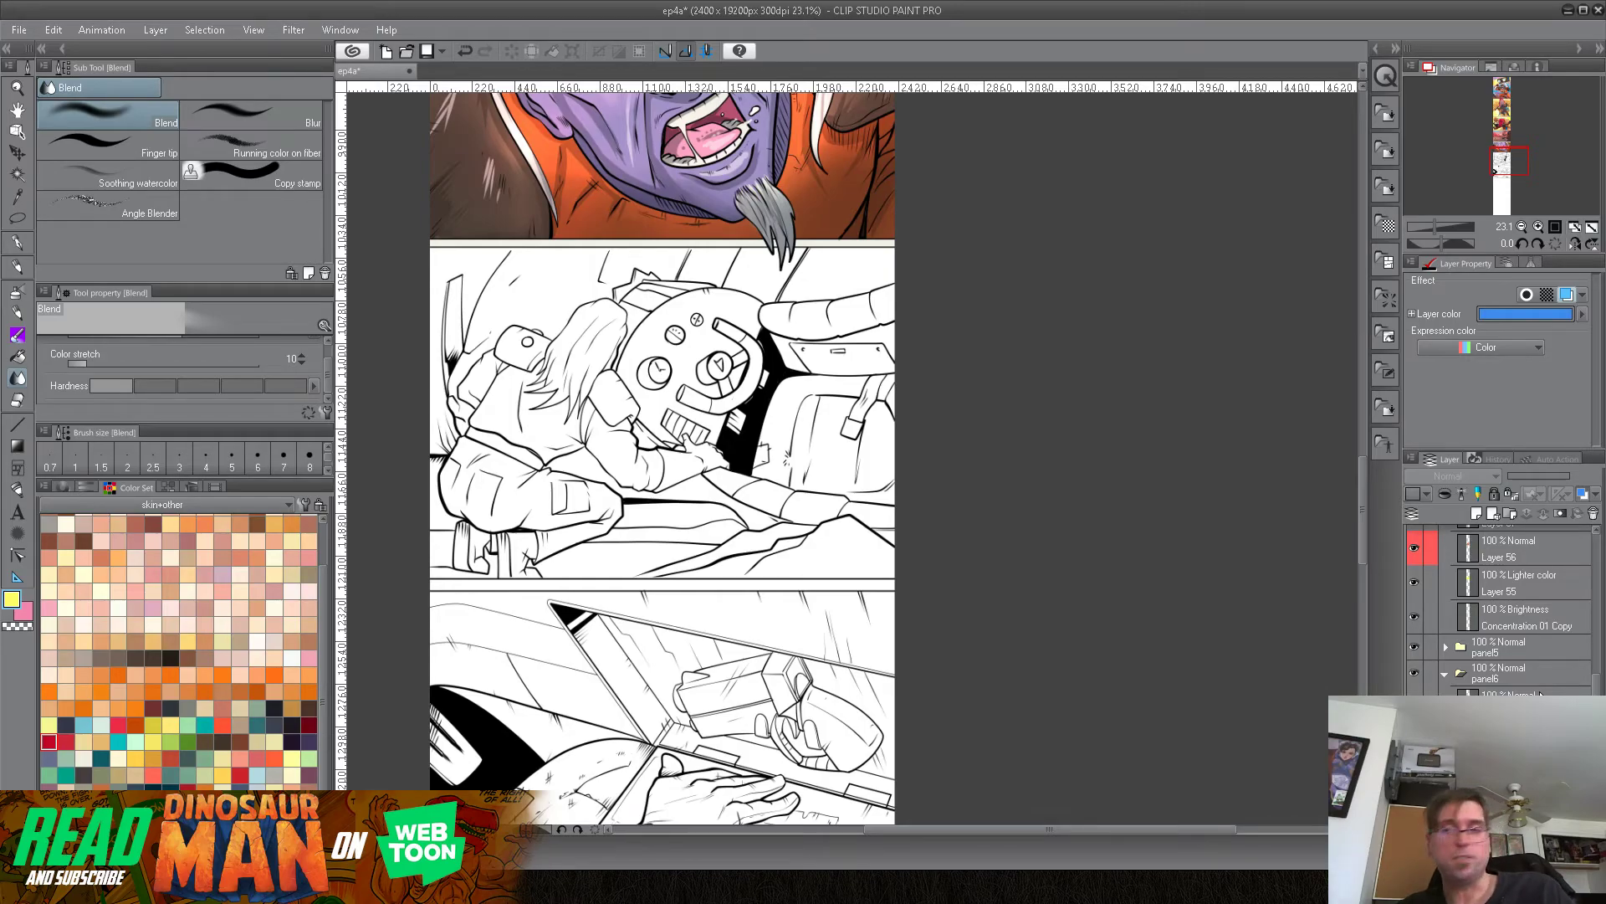
Step: Save the ep4a comic page file
{"action": "left_click_drag", "start_coordinate": [1362, 488], "coordinate": [1373, 350]}
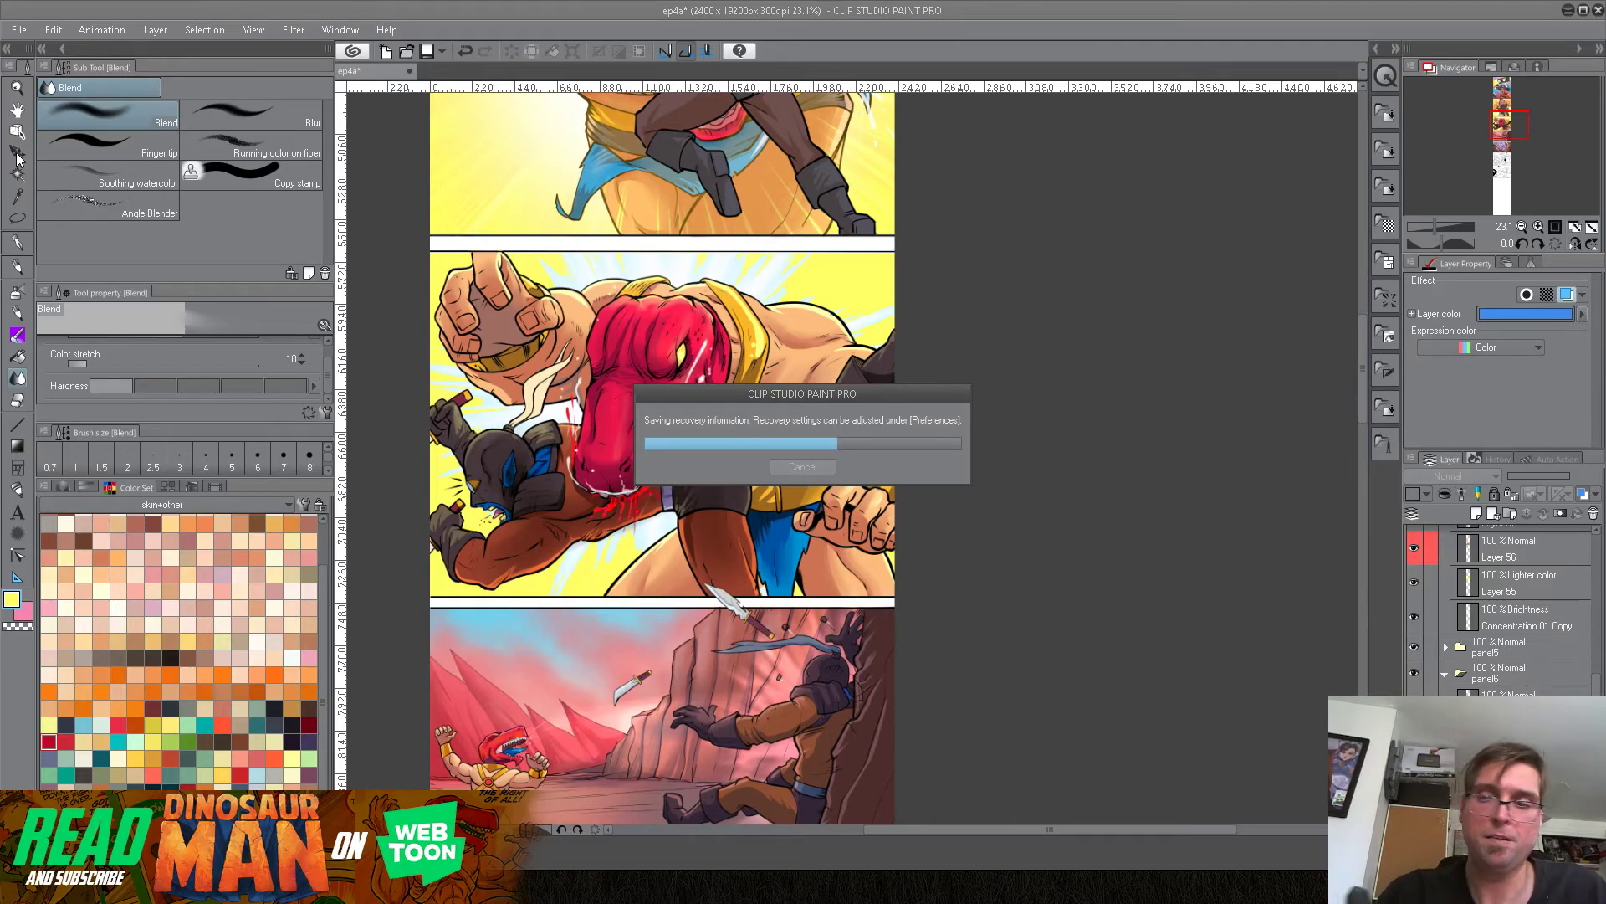
{"action": "left_click", "coordinate": [18, 30]}
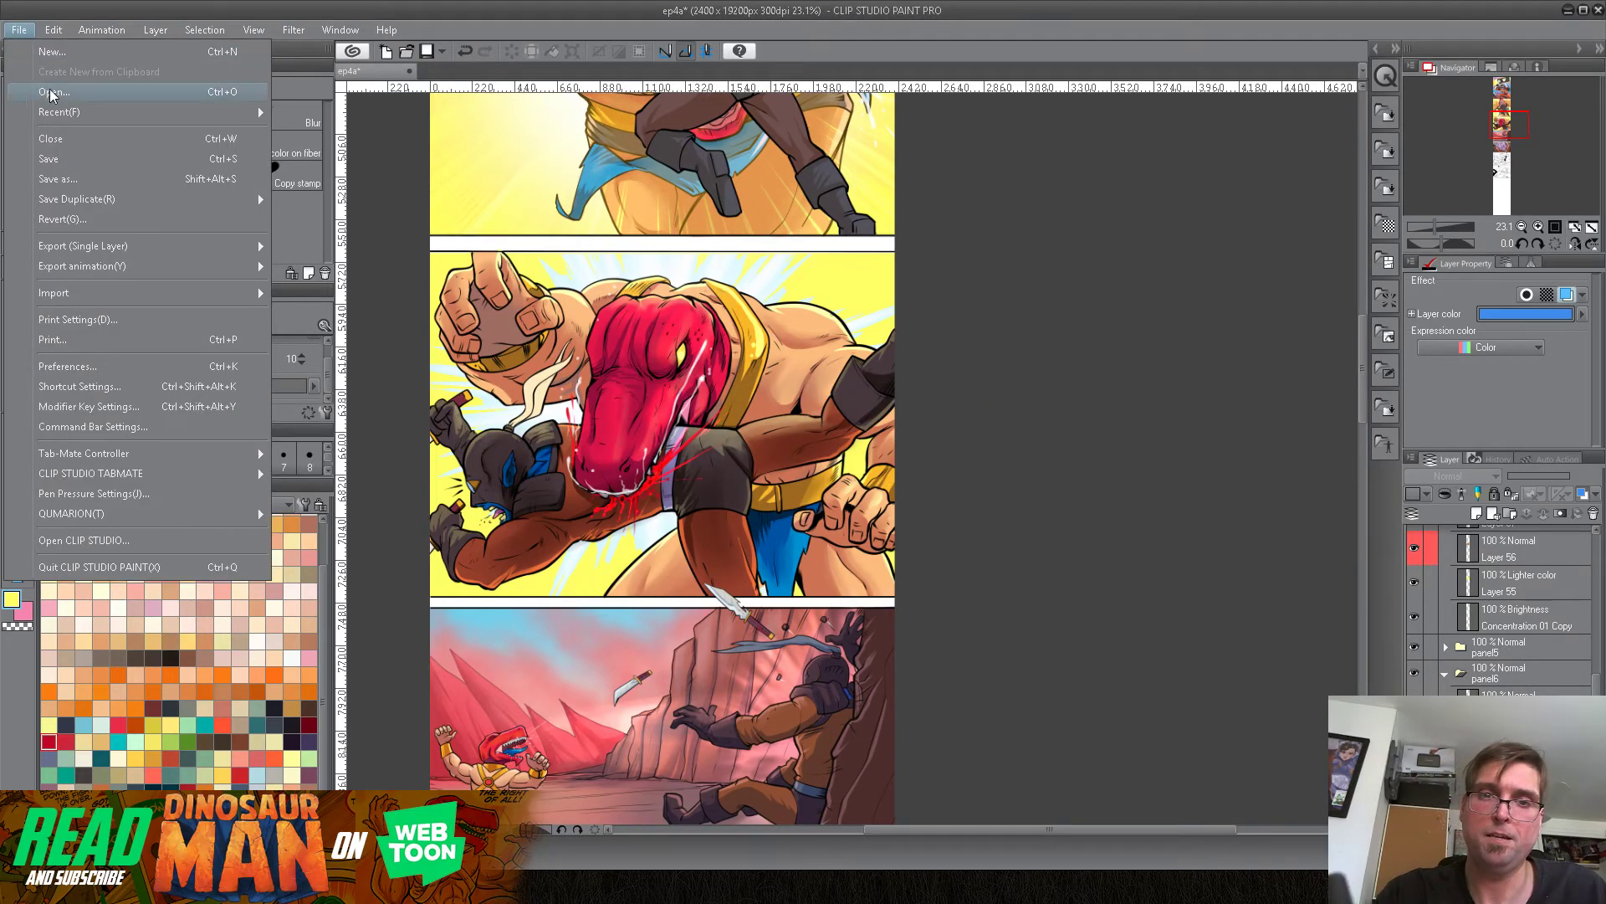
{"action": "left_click", "coordinate": [48, 179]}
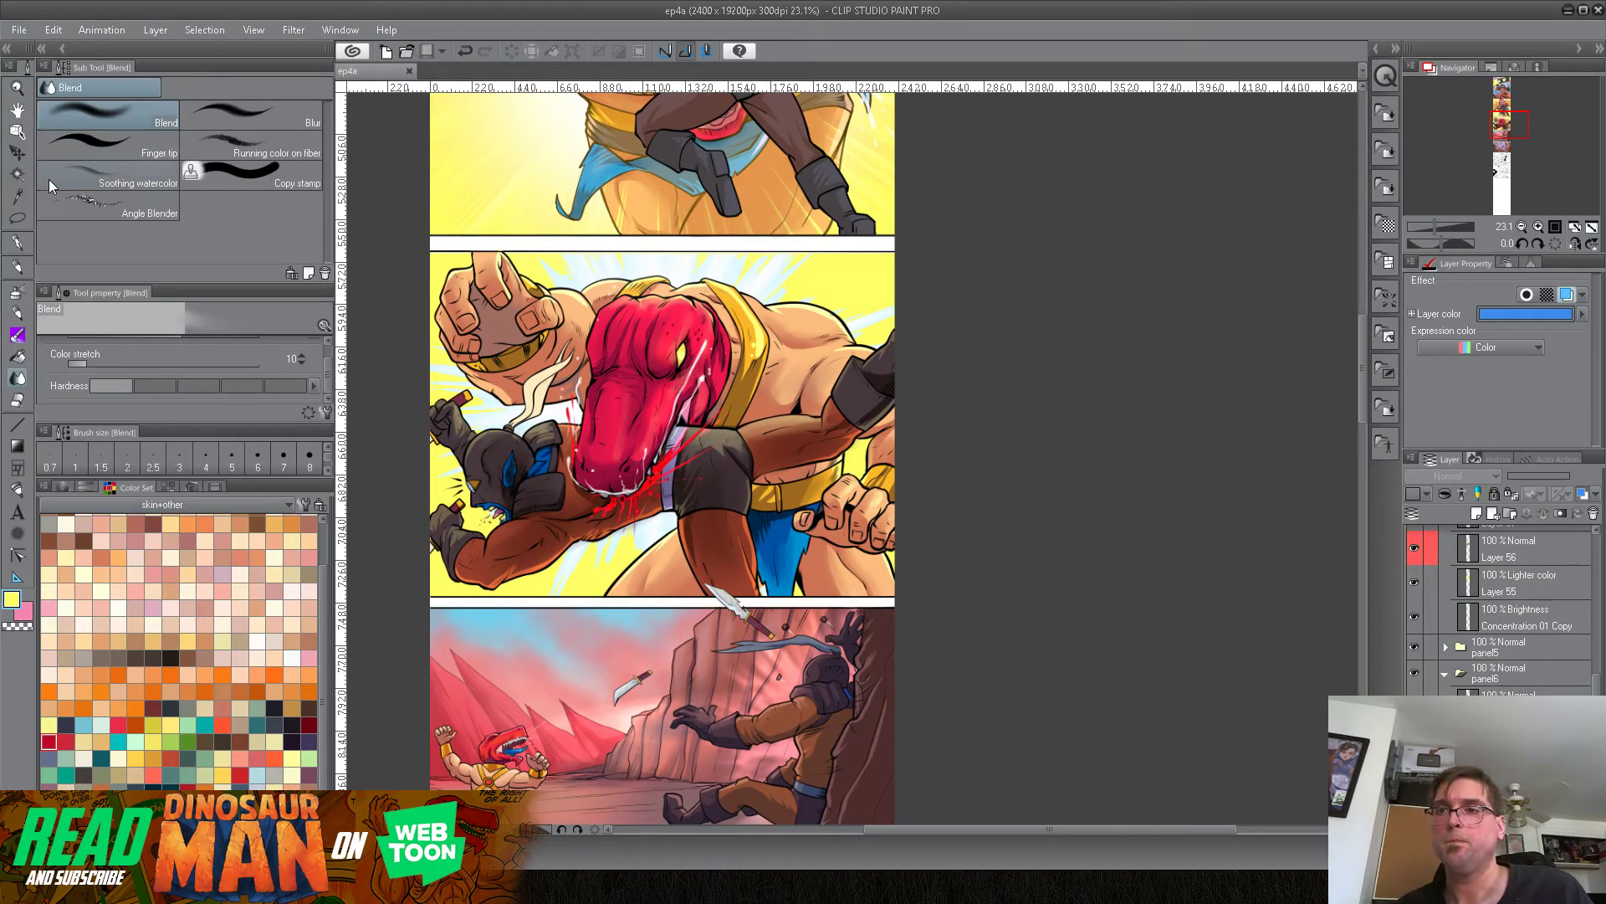
Step: Look over the colored panels of the page, from the purple-faced close-up back to the opening panels and the dinosaur-headed giant
{"action": "left_click_drag", "start_coordinate": [1363, 333], "coordinate": [1327, 403]}
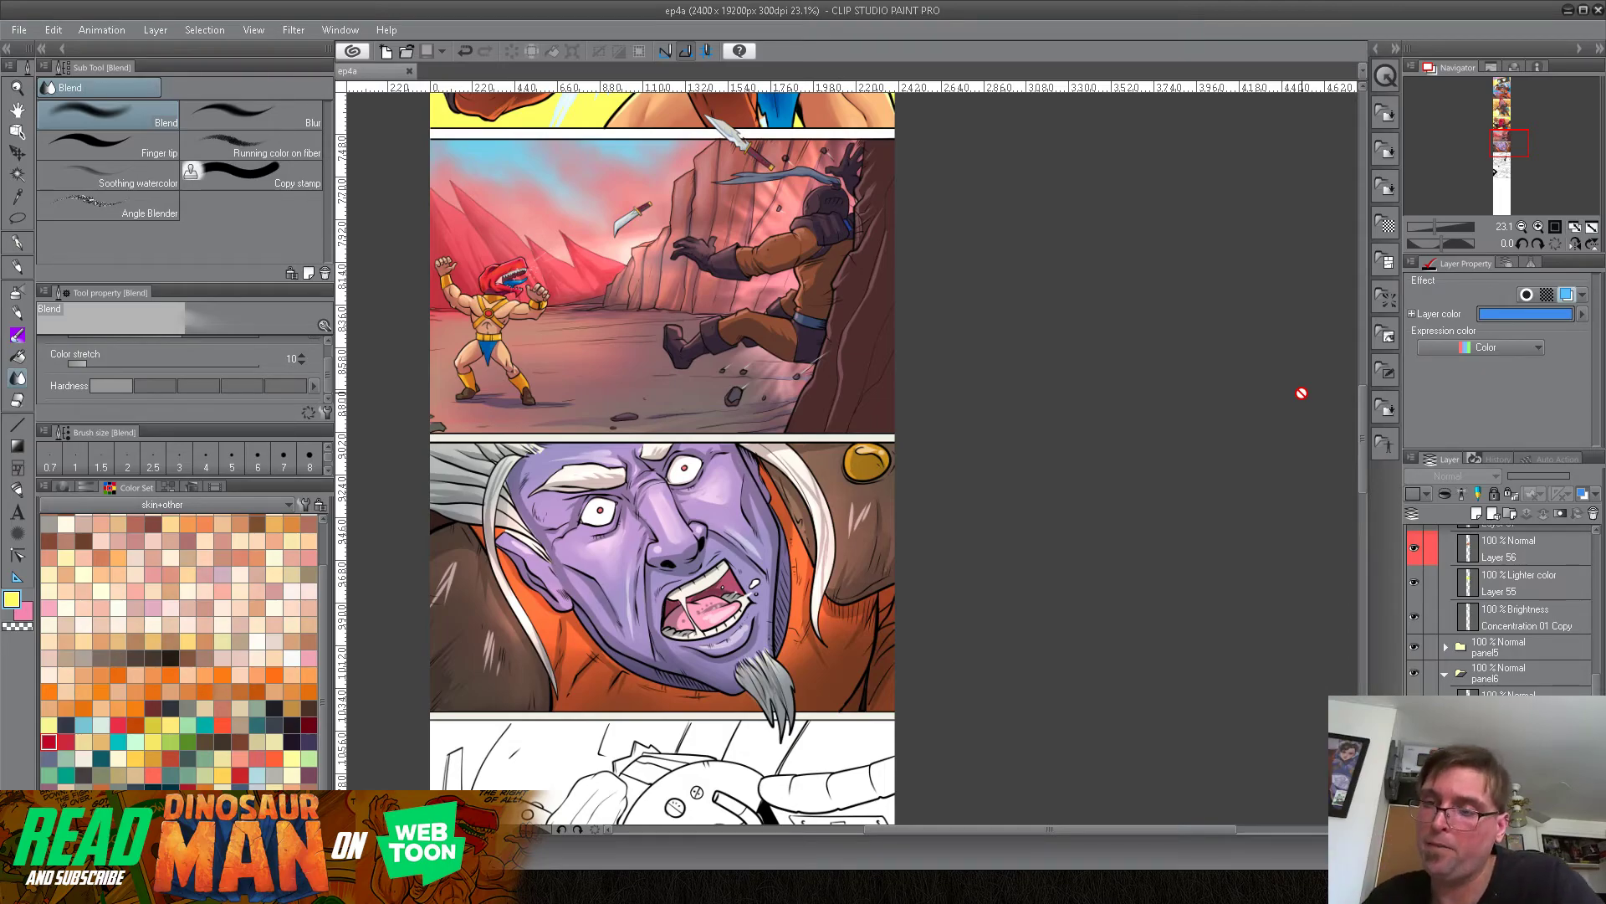
{"action": "left_click_drag", "start_coordinate": [1363, 460], "coordinate": [1319, 240]}
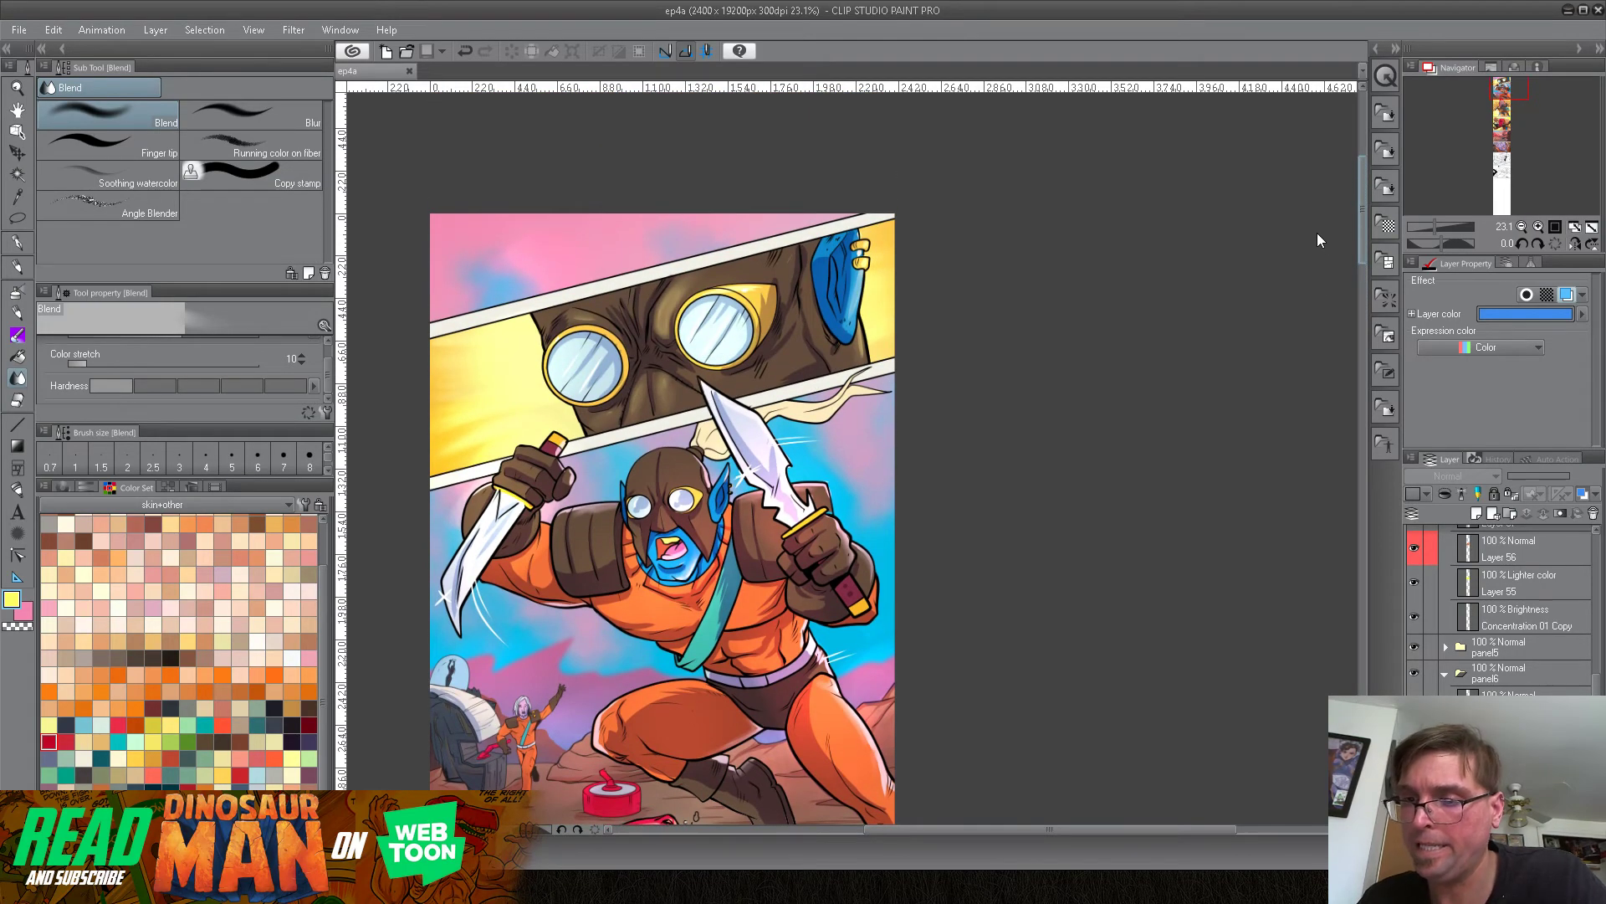
{"action": "scroll", "coordinate": [1317, 232], "scroll_direction": "down", "scroll_amount": 10}
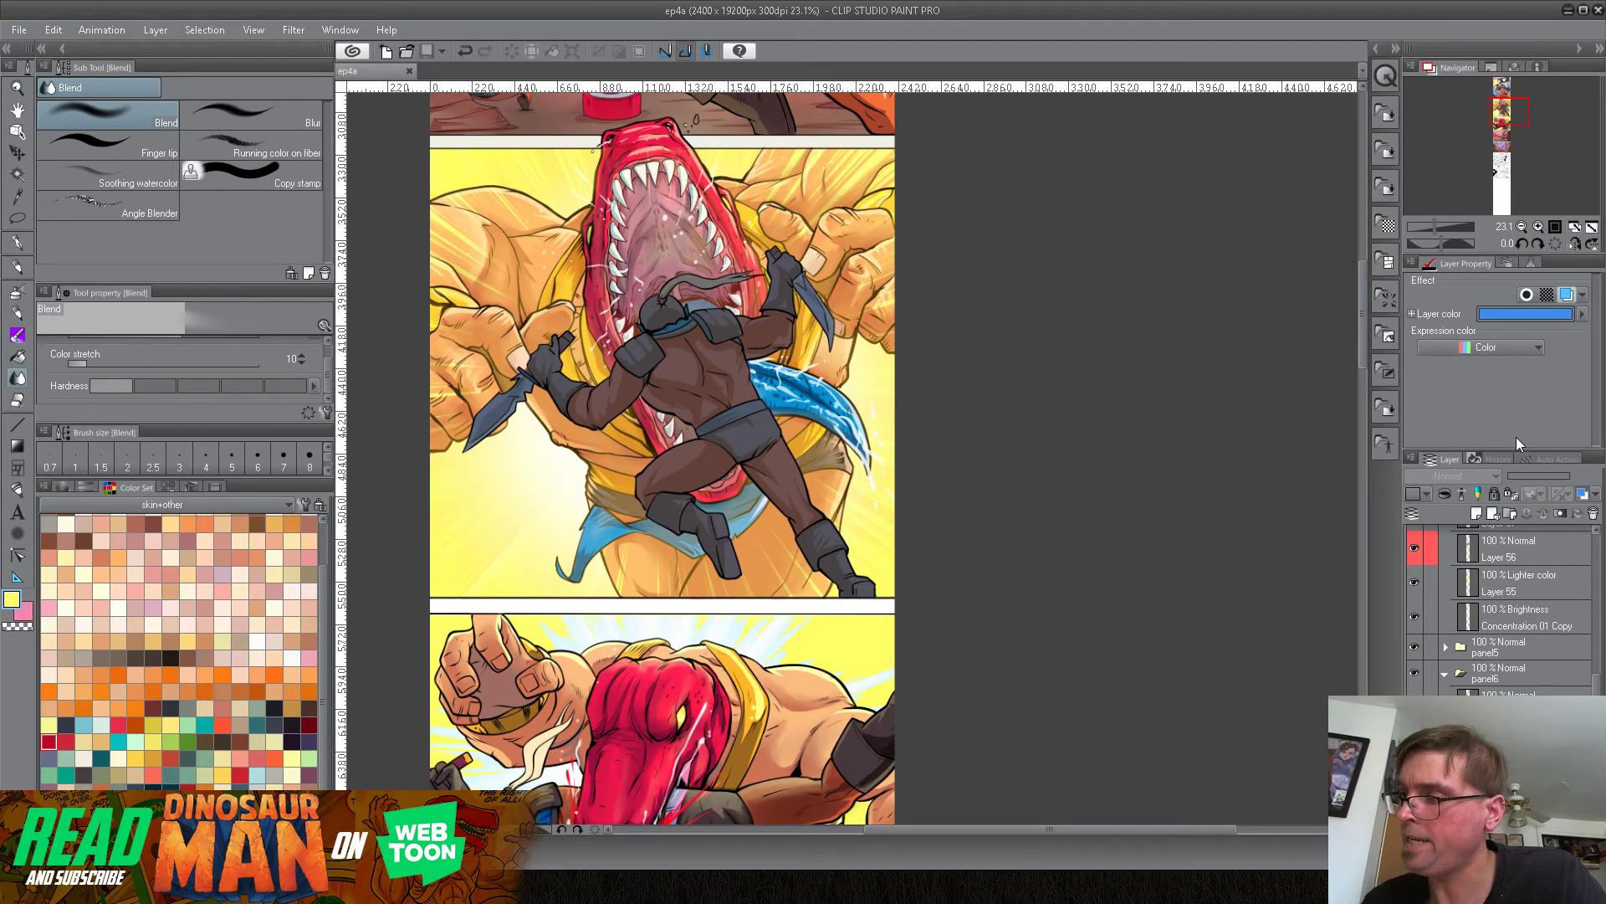